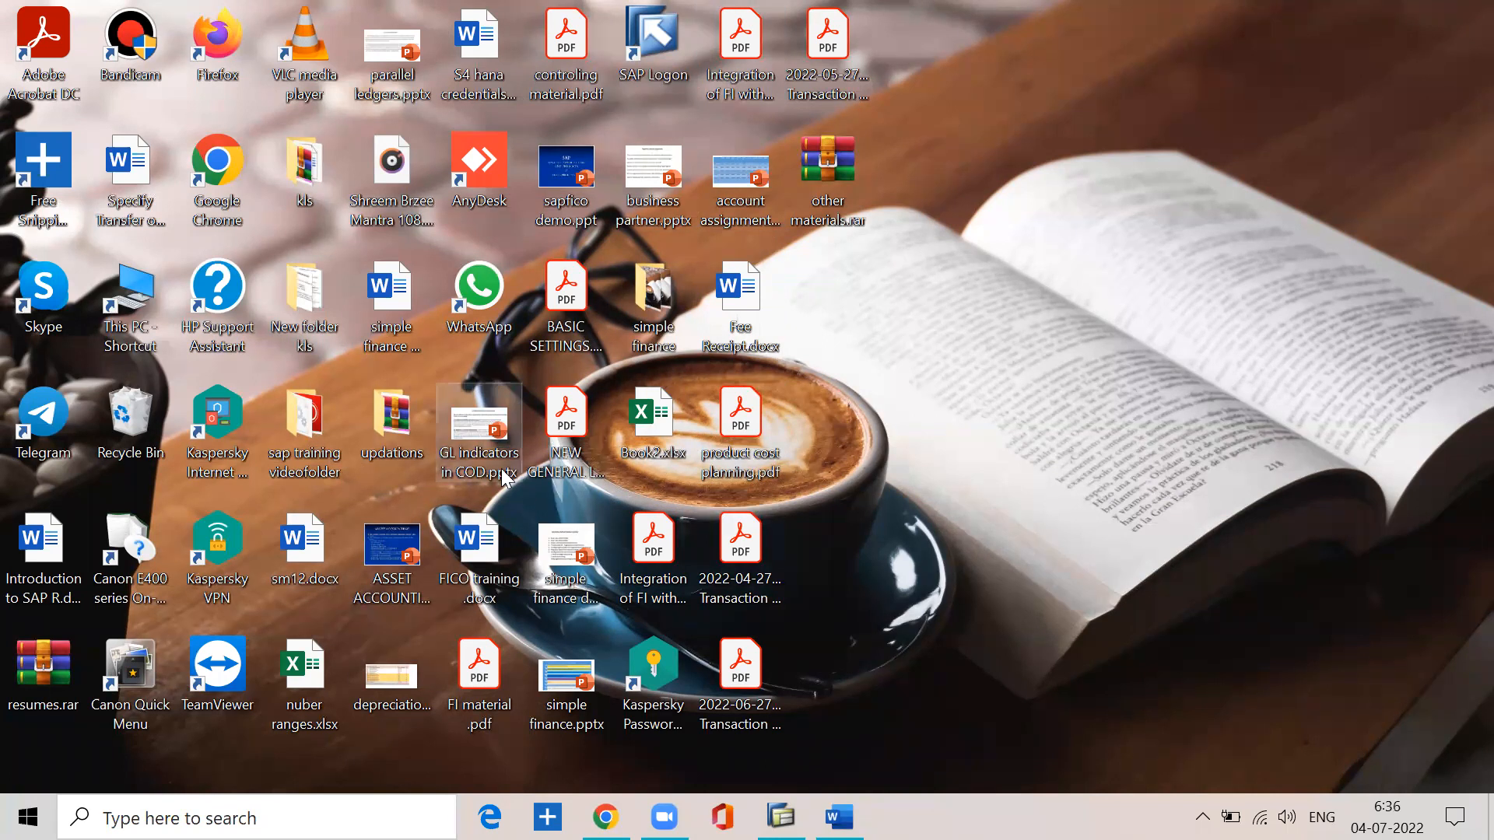
- Open BASIC SETTINGS.pdf from the desktop and go to page 15
double_click(567, 315)
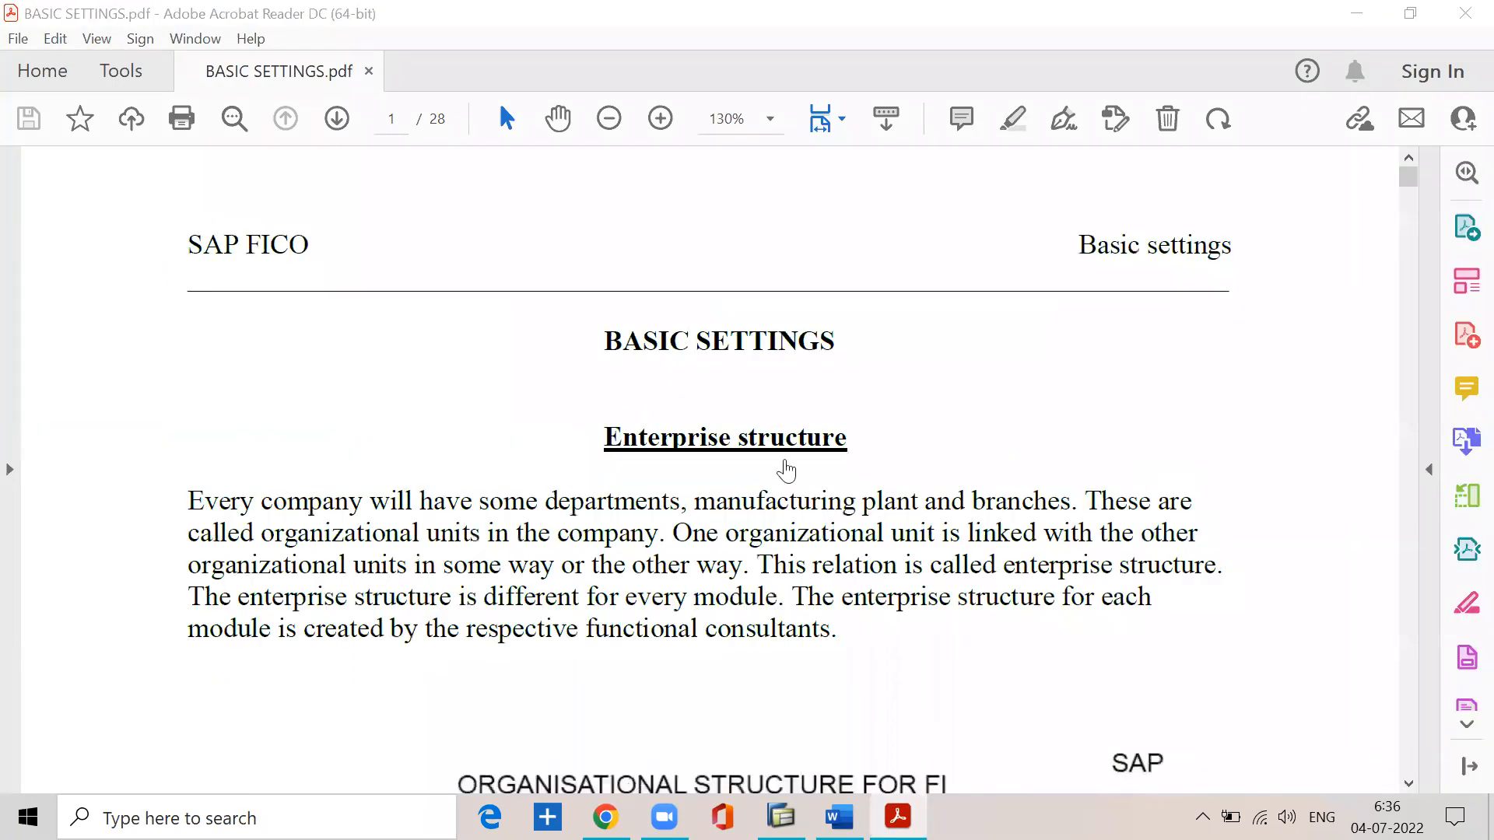
scroll(462, 409, "down", 10)
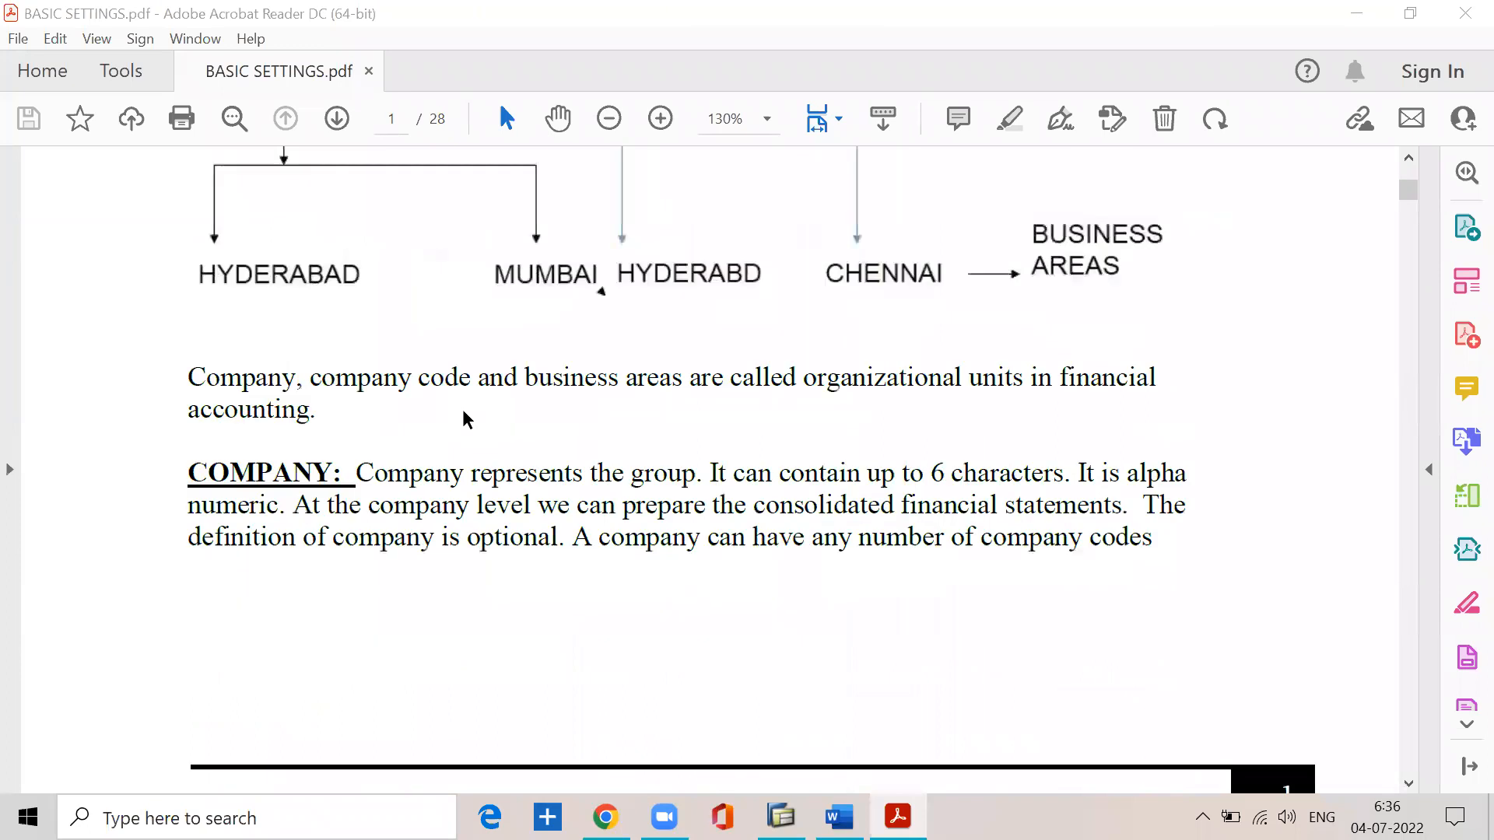
scroll(461, 409, "down", 3)
left_click(391, 119)
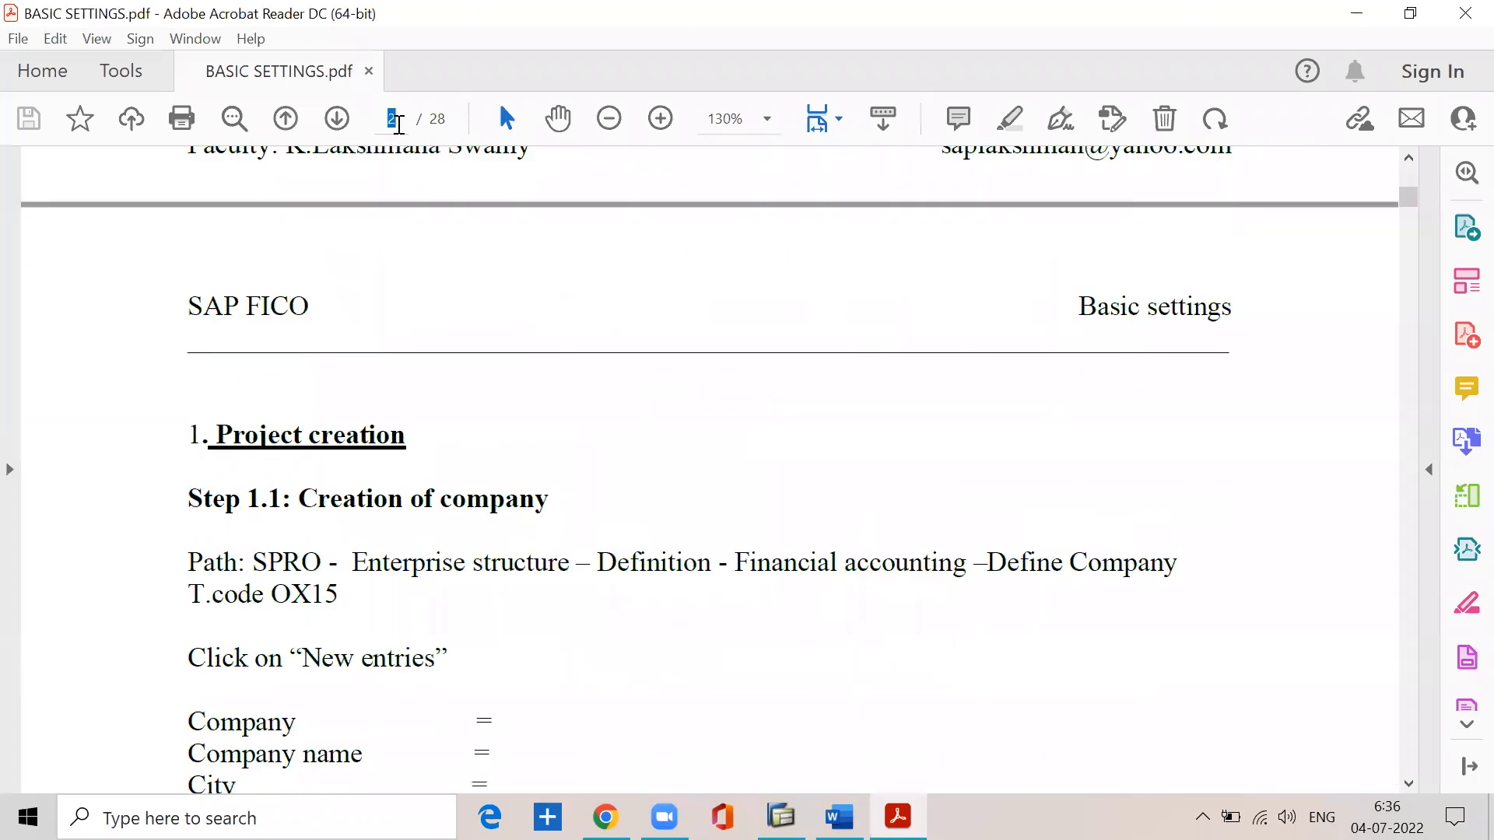
type("15")
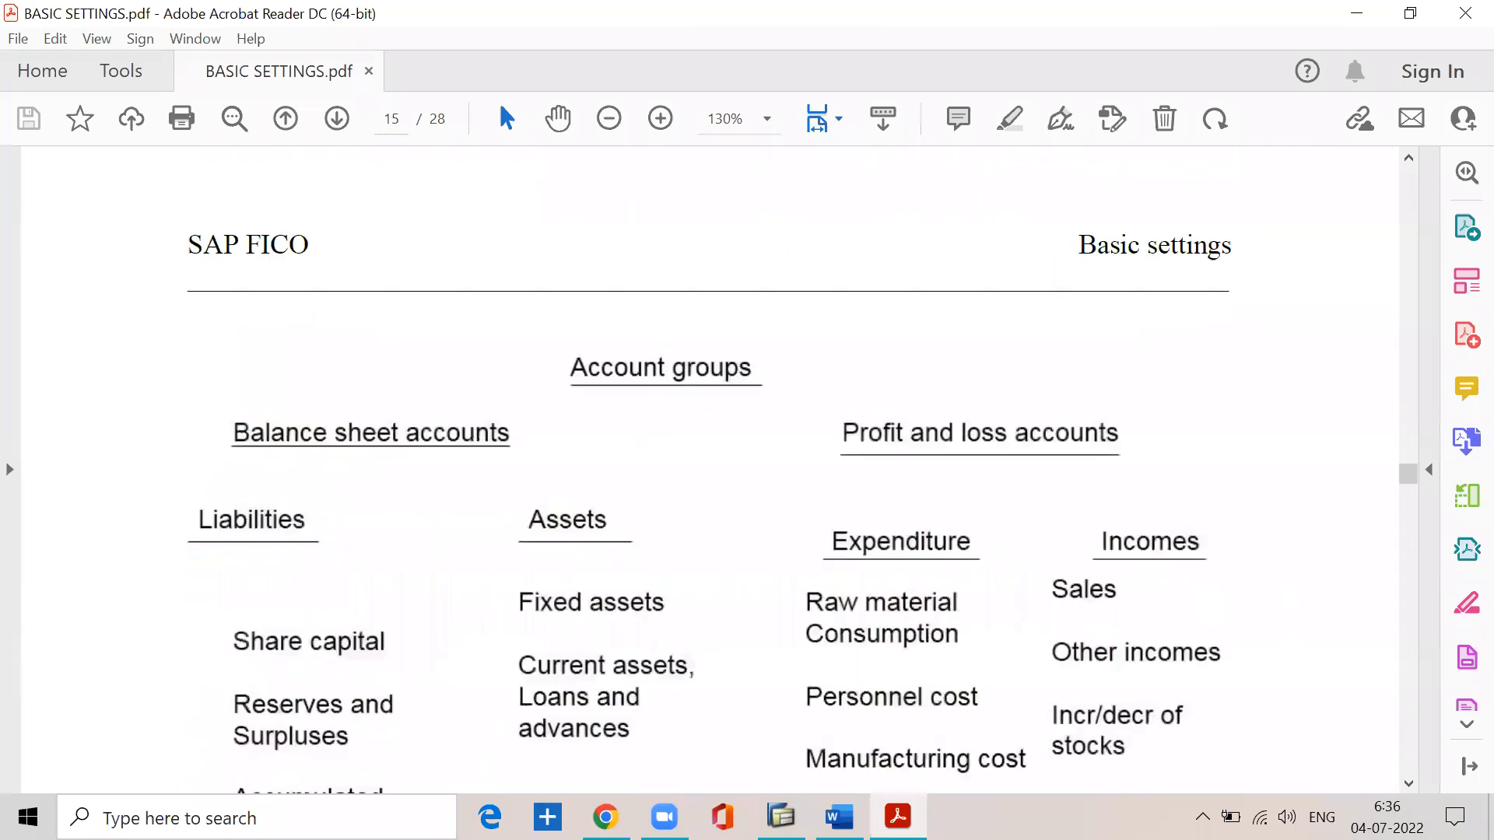
- Examine the account groups chart on page 15 and the account group number range table on page 16
scroll(502, 444, "down", 9)
scroll(502, 444, "down", 20)
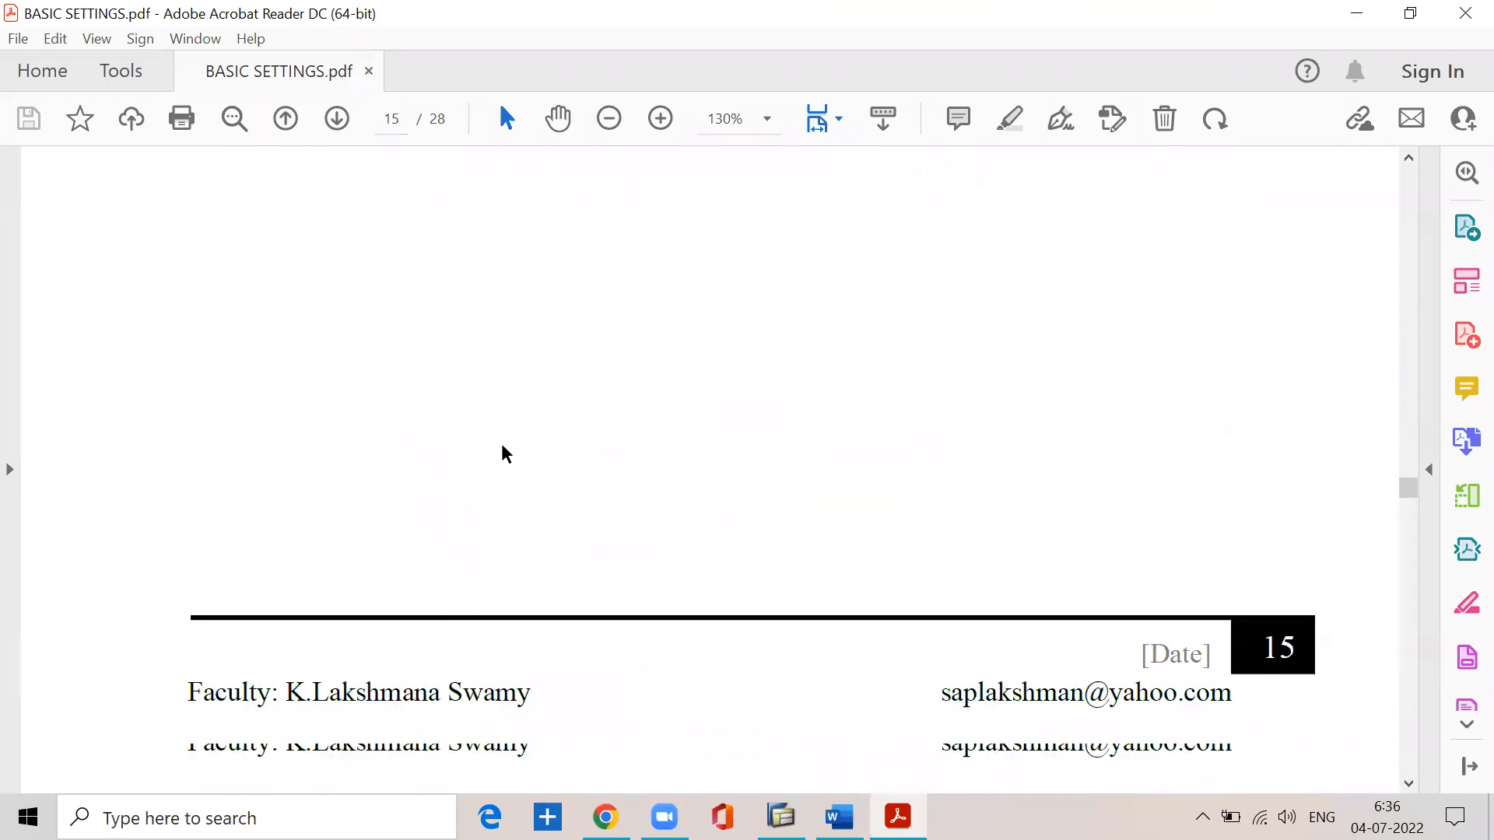
scroll(501, 446, "down", 10)
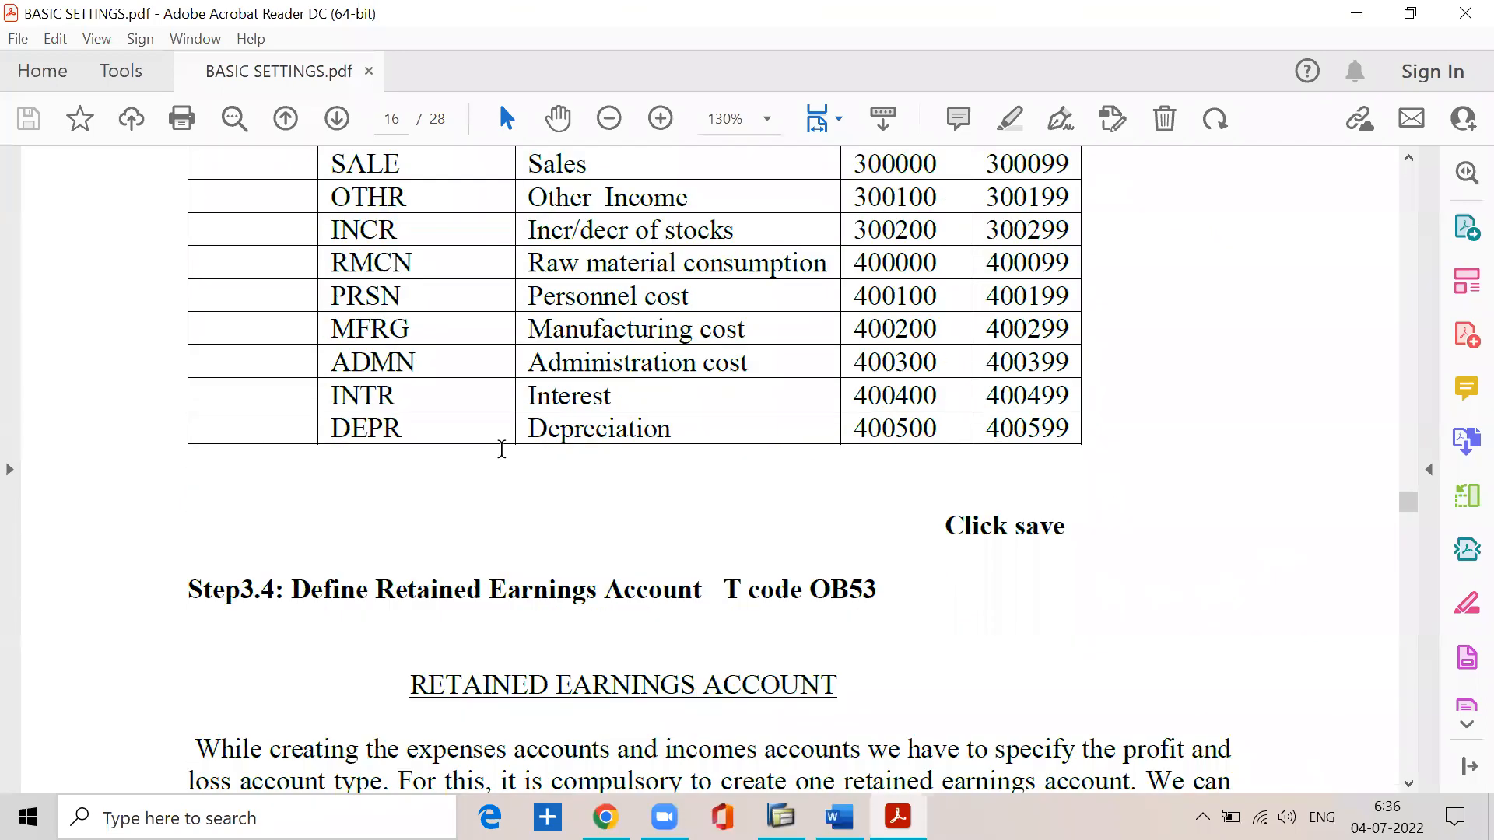
scroll(501, 448, "up", 7)
scroll(502, 448, "up", 5)
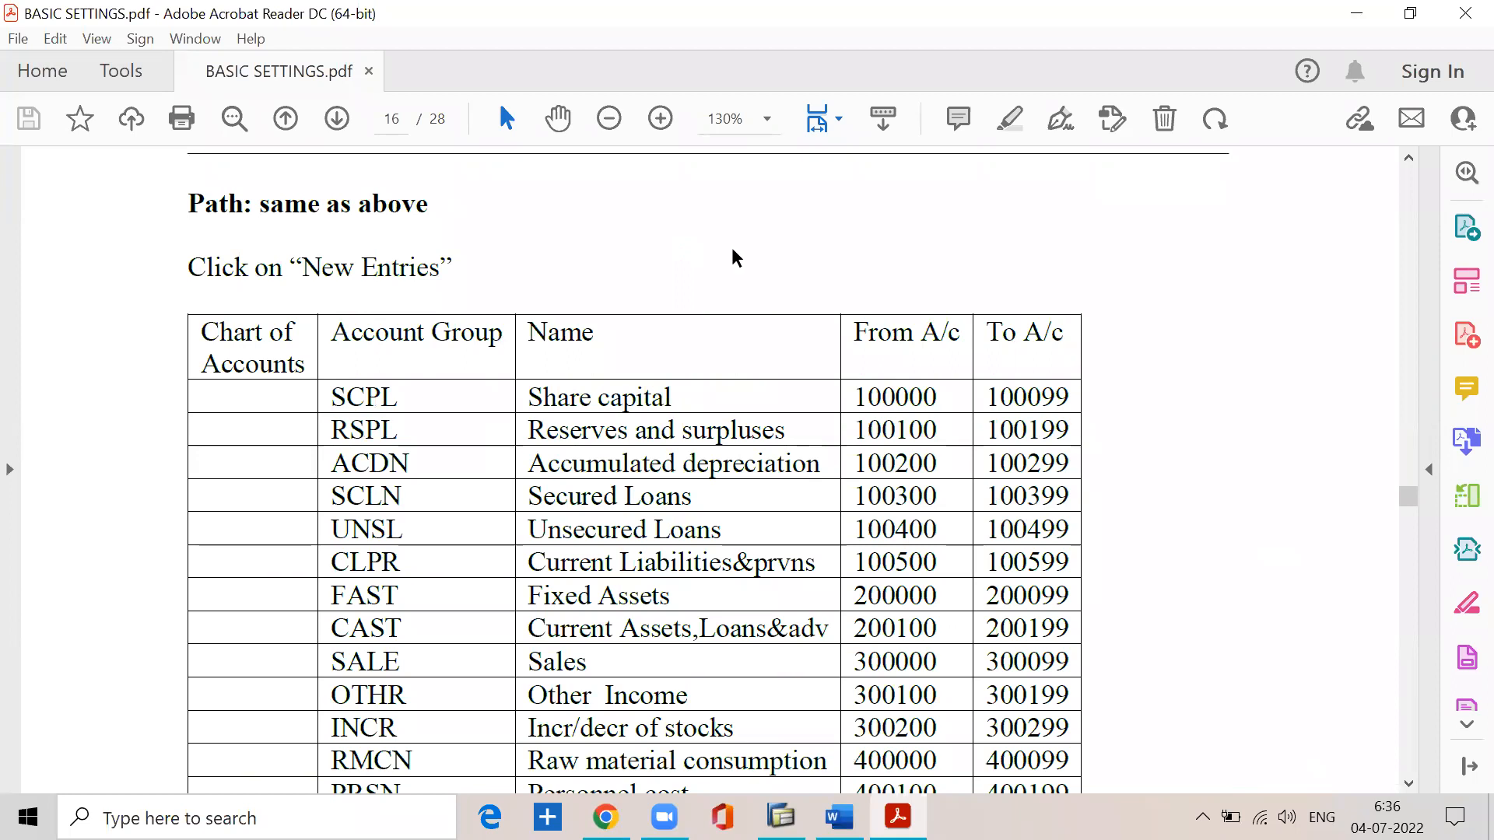
scroll(732, 250, "down", 3)
scroll(479, 479, "down", 3)
scroll(479, 480, "down", 3)
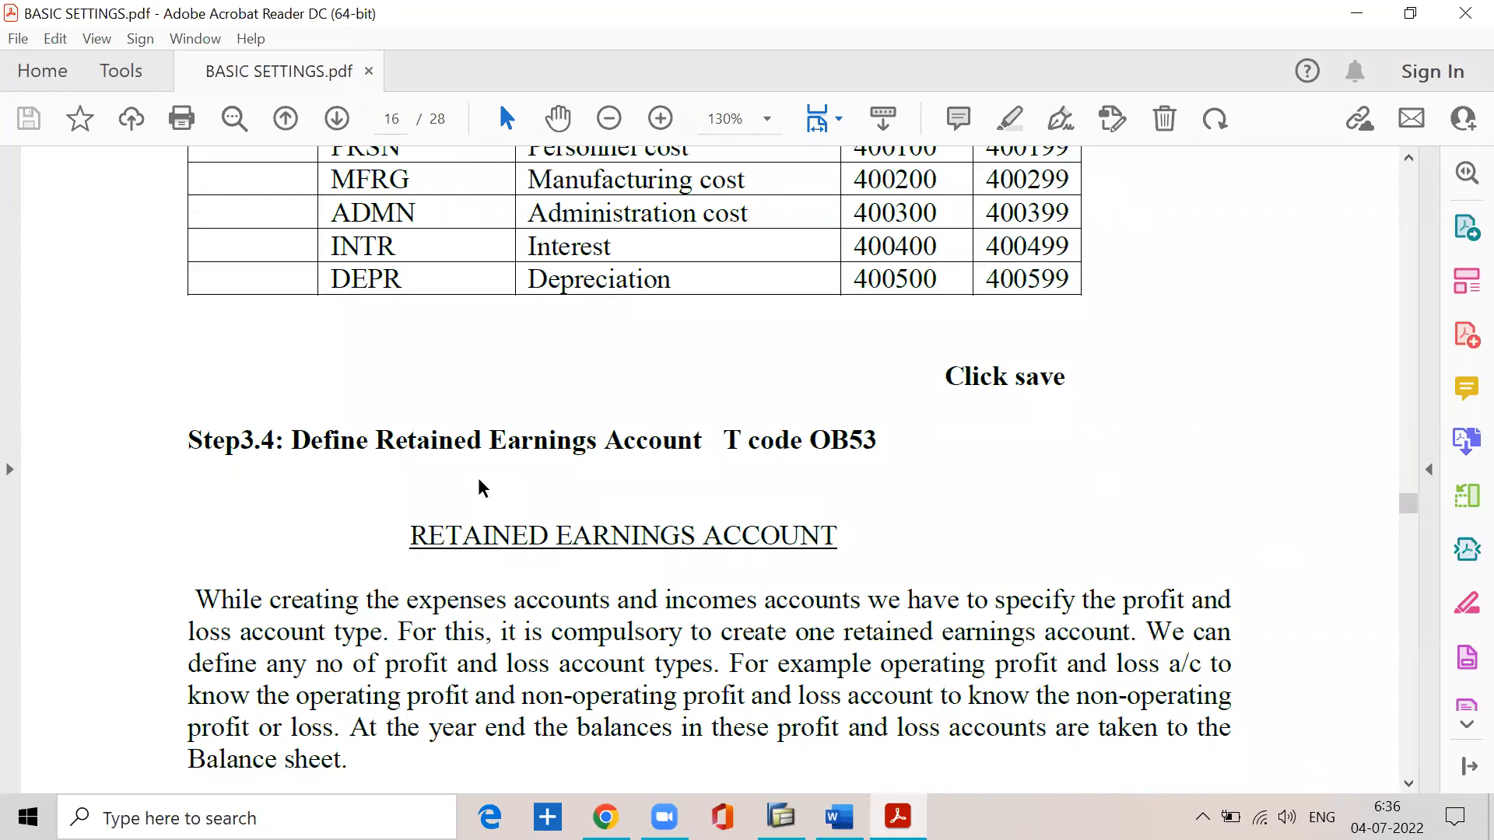
- Read Step 3.4, Define Retained Earnings Account (T code OB53), including why one retained earnings account is compulsory
left_click_drag(294, 440, 880, 433)
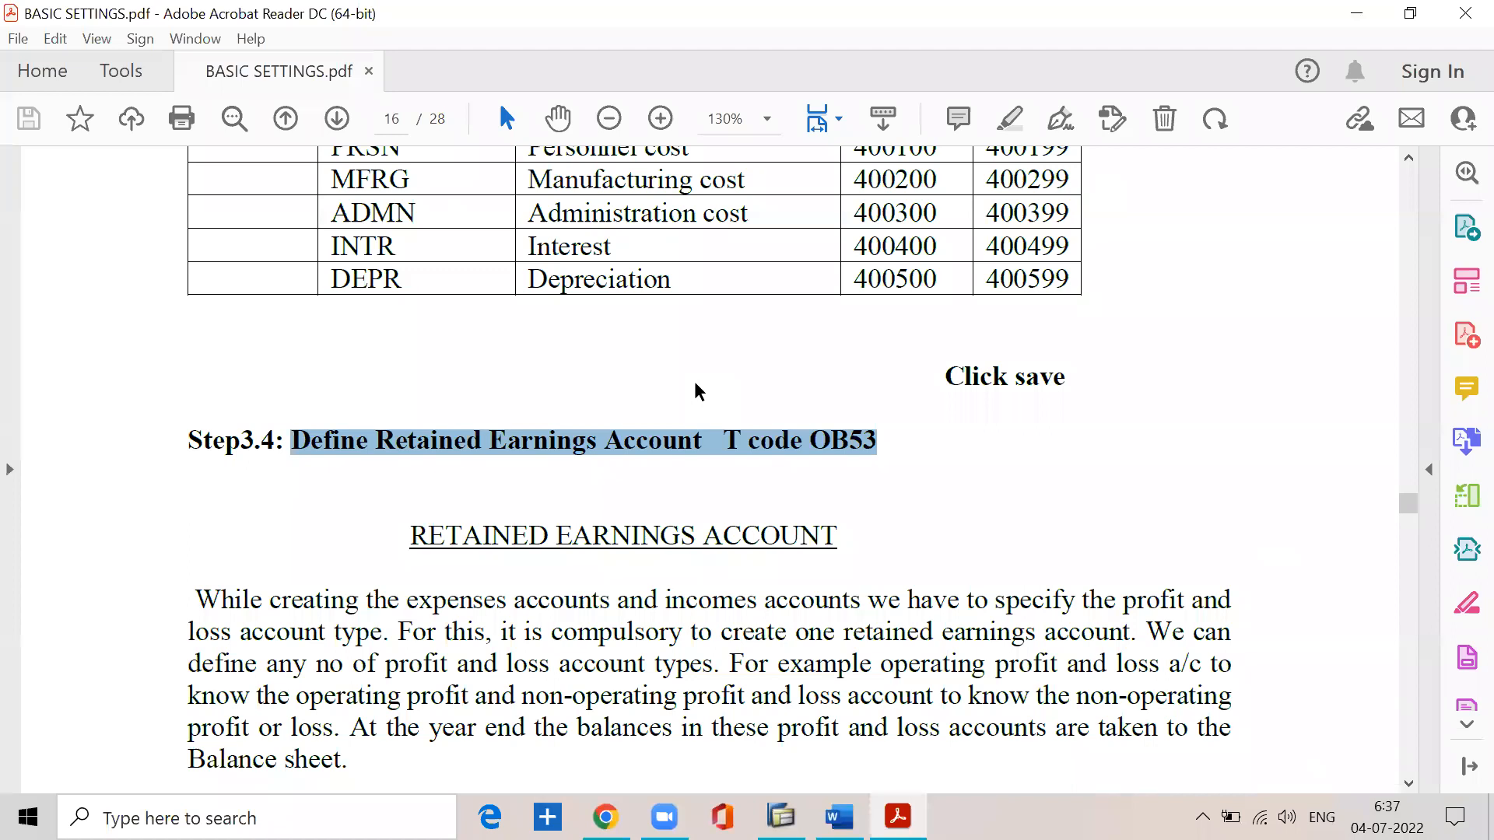
scroll(694, 381, "down", 2)
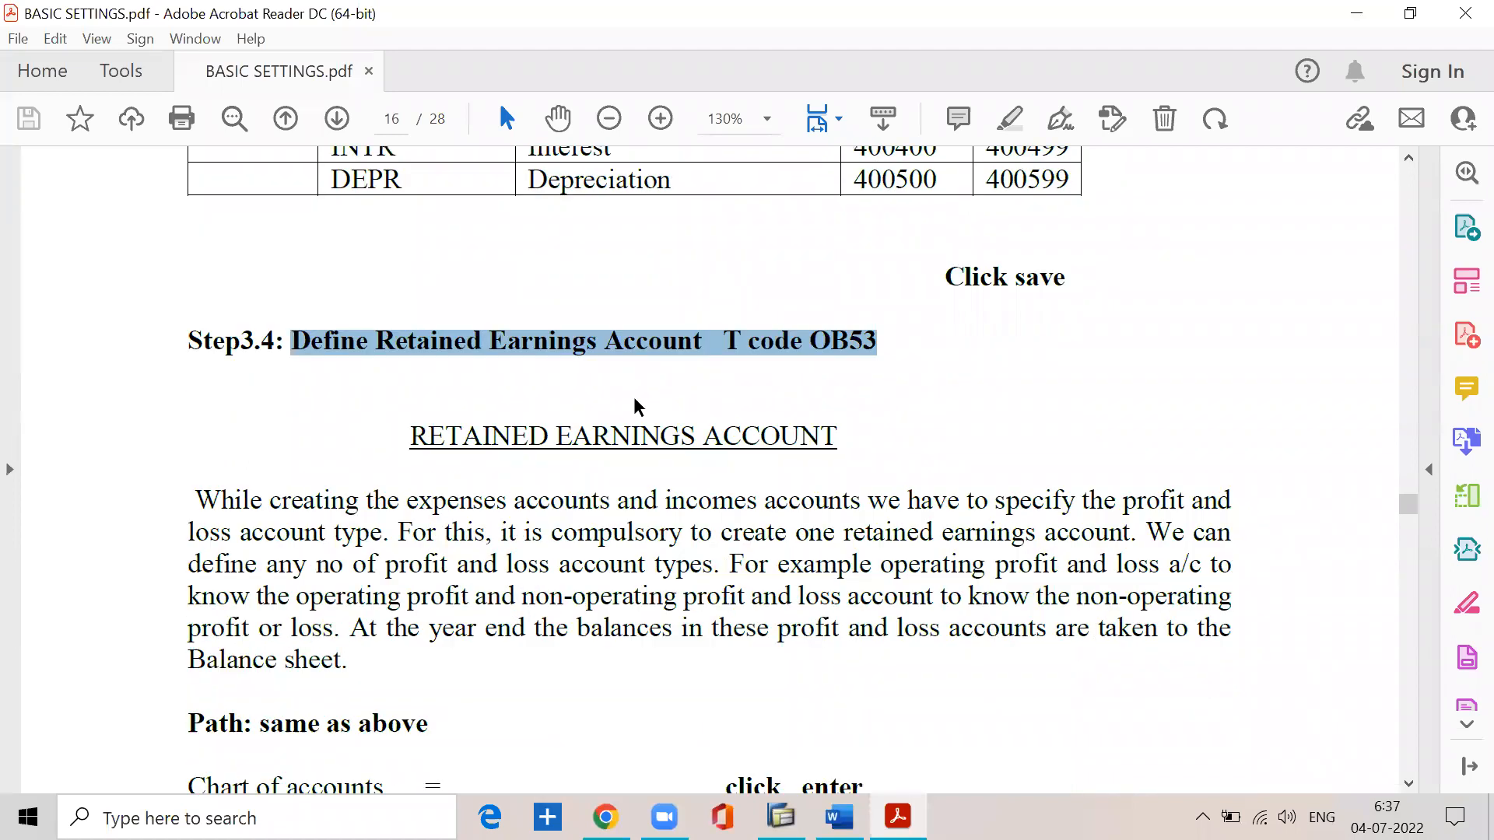
left_click(478, 356)
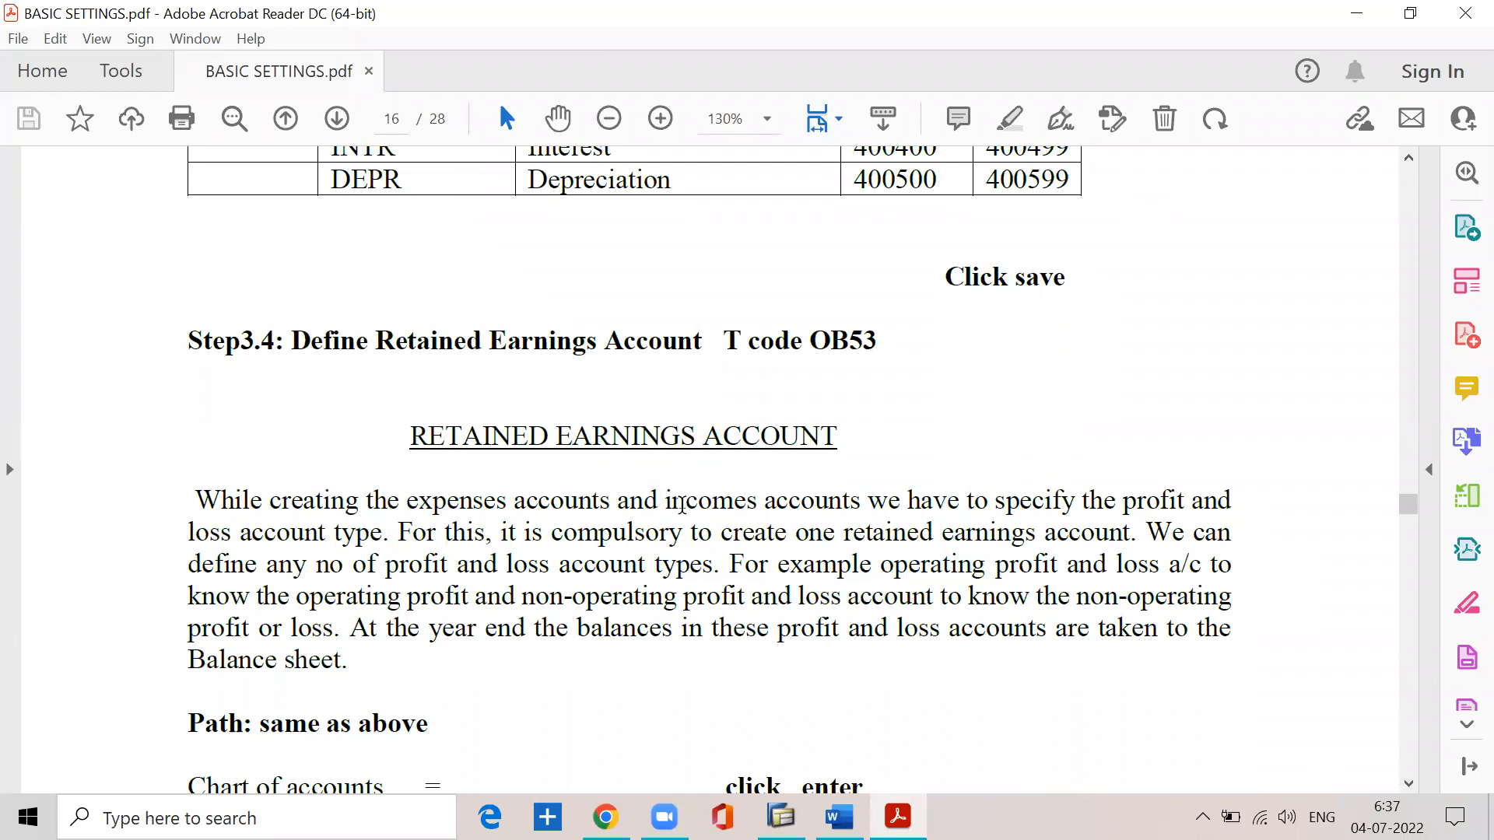
left_click_drag(851, 507, 1233, 504)
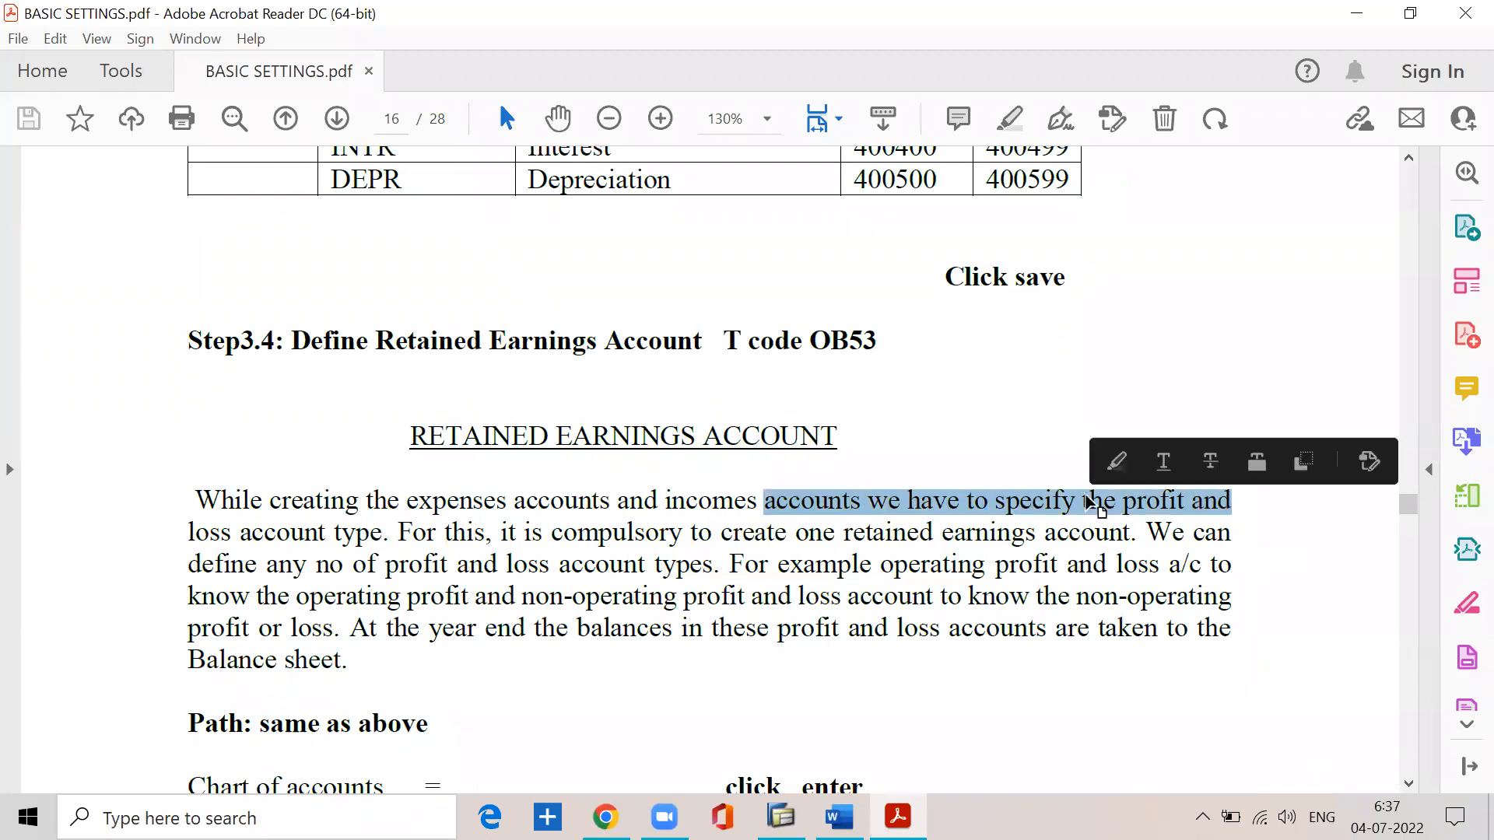
left_click(378, 529)
left_click_drag(399, 535, 1122, 539)
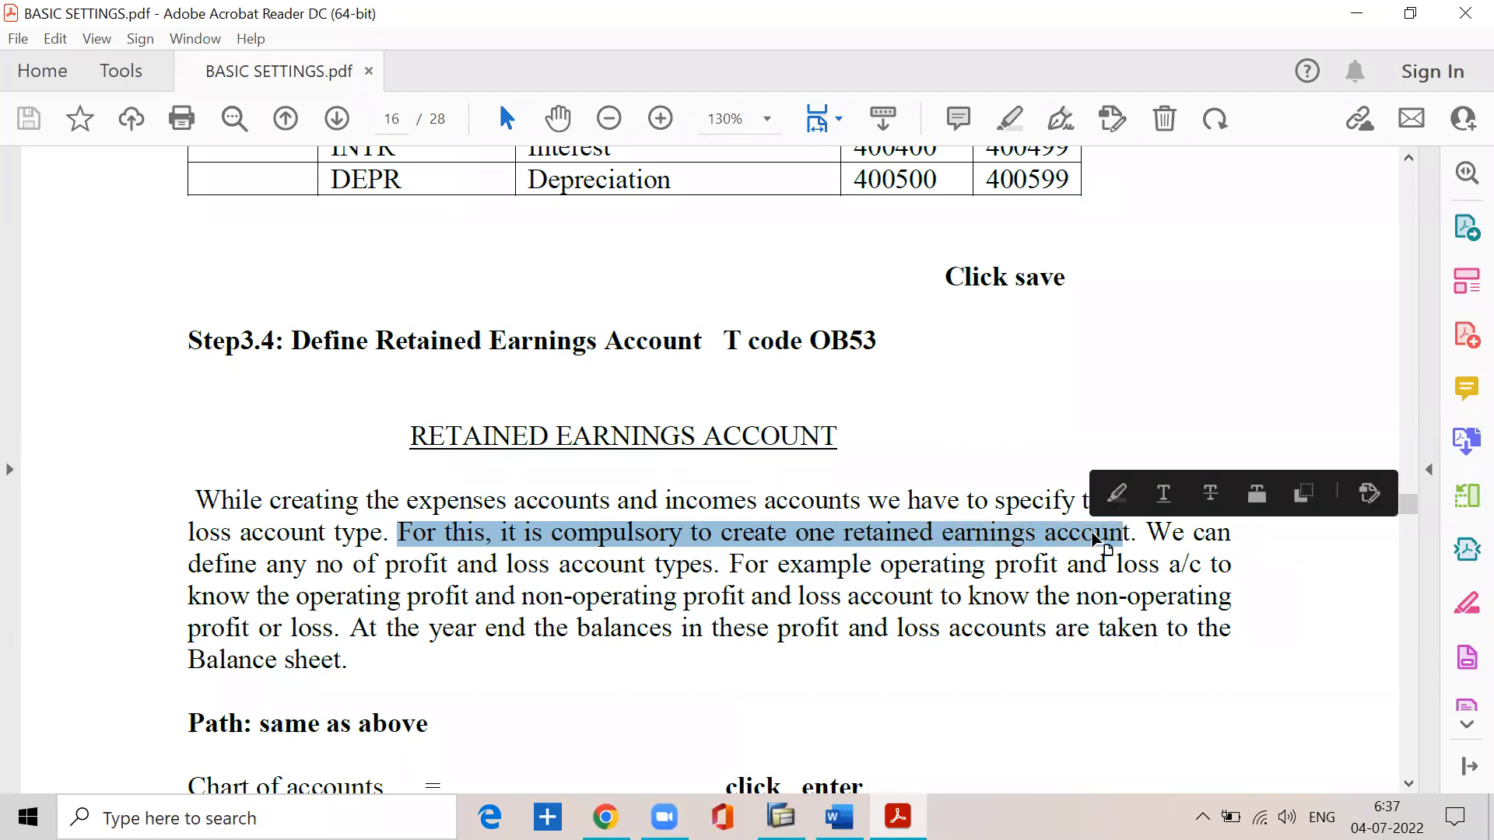
- Read the passage on multiple profit and loss account types, with its operating and non-operating profit and loss examples
left_click_drag(316, 567, 779, 579)
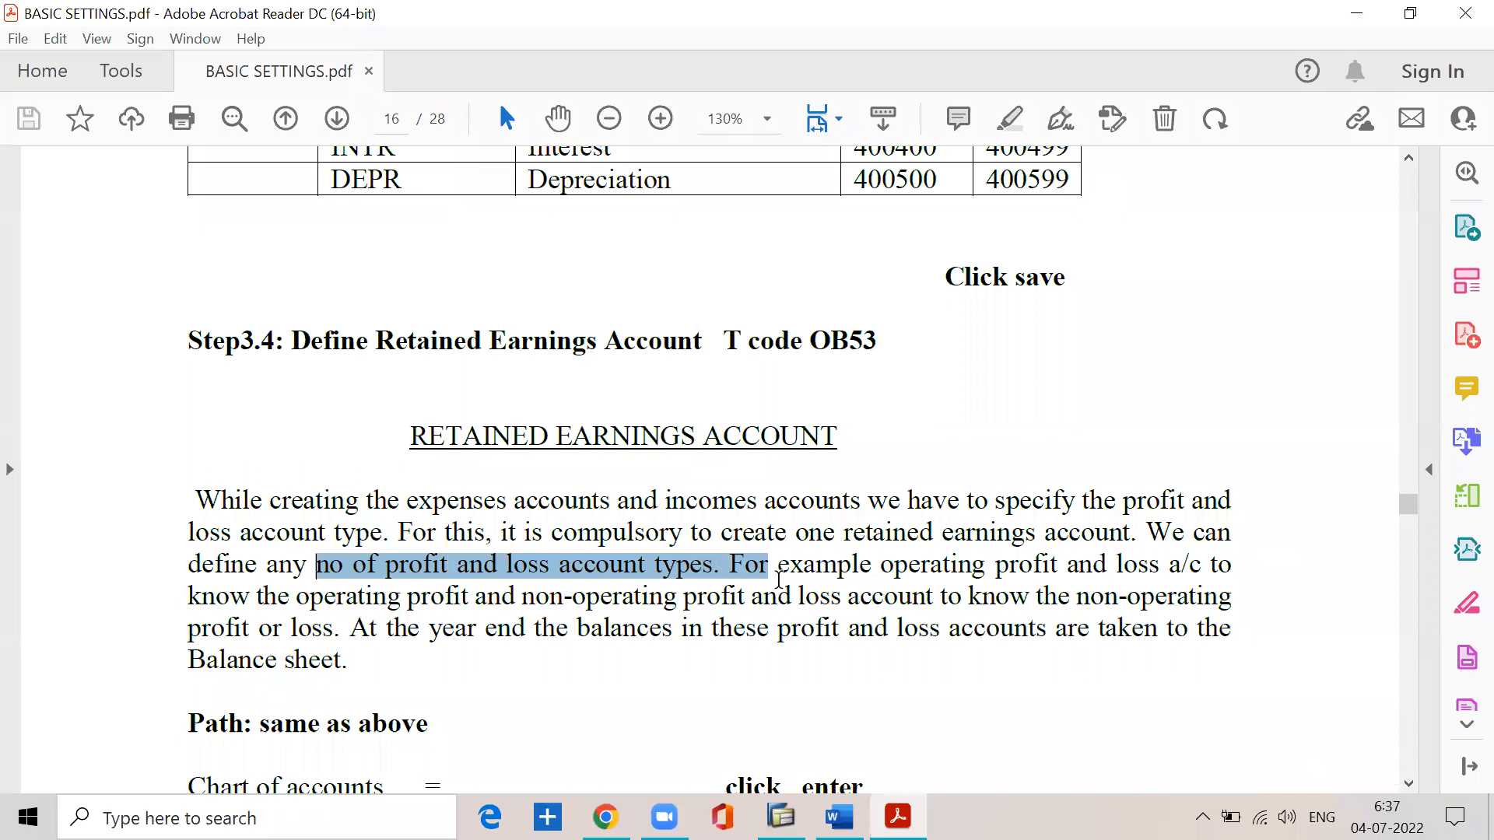
left_click_drag(872, 598, 926, 598)
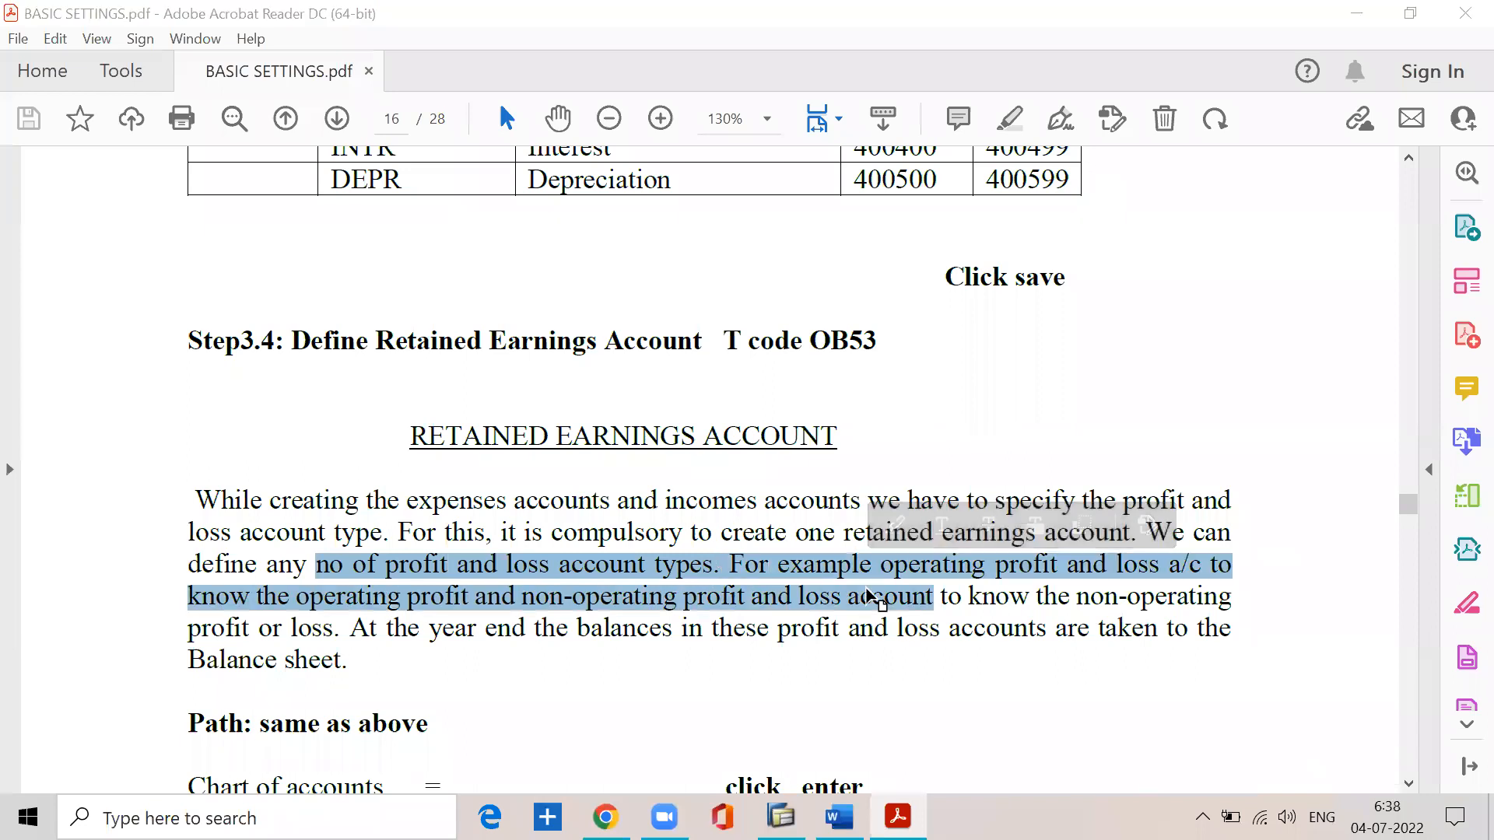
left_click(847, 572)
double_click(848, 572)
left_click_drag(848, 572, 1060, 571)
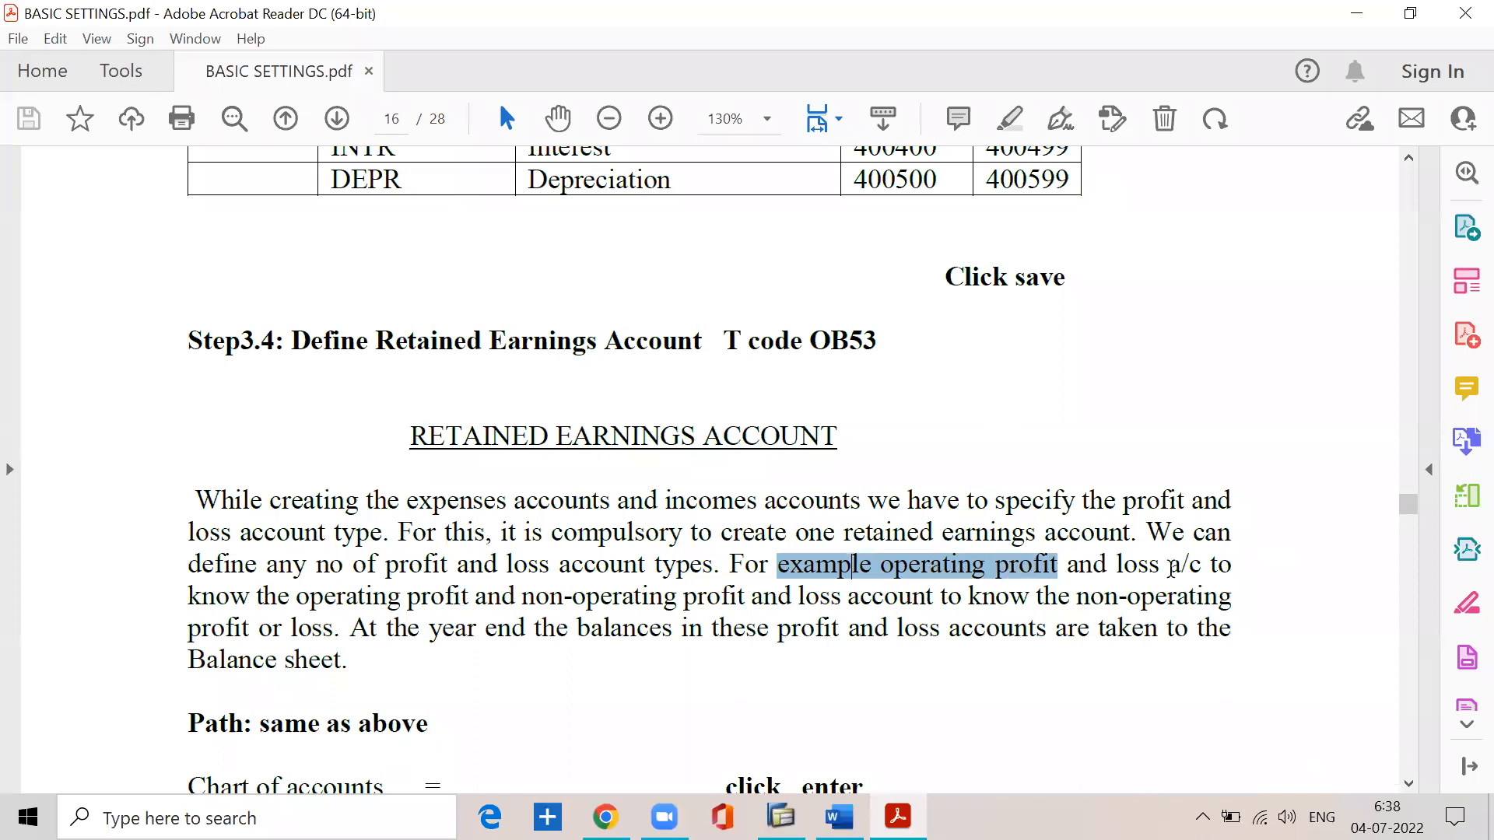
left_click(286, 604)
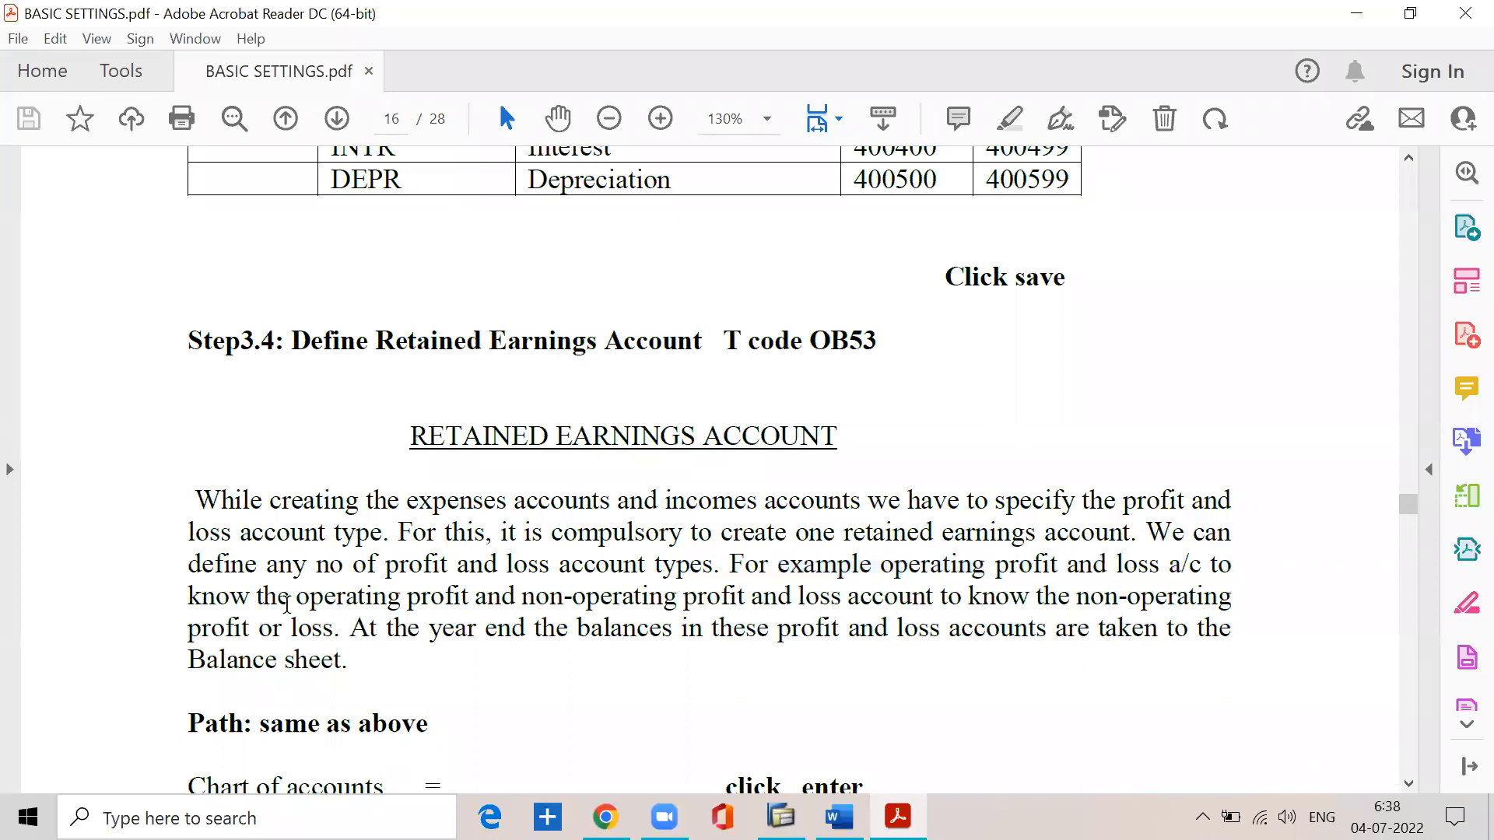
double_click(382, 596)
left_click(527, 593)
left_click_drag(526, 593, 1148, 603)
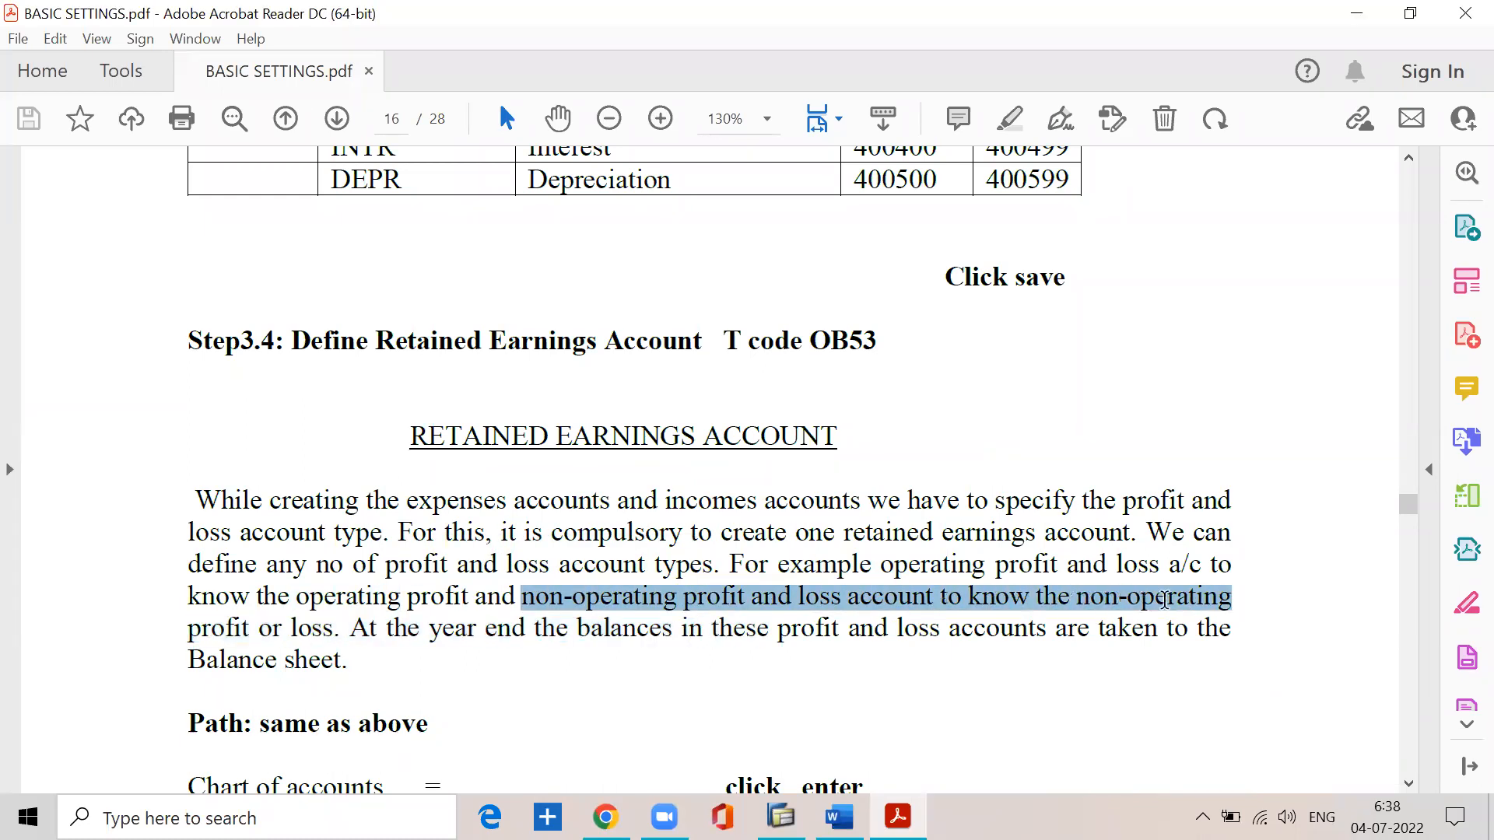
left_click(338, 633)
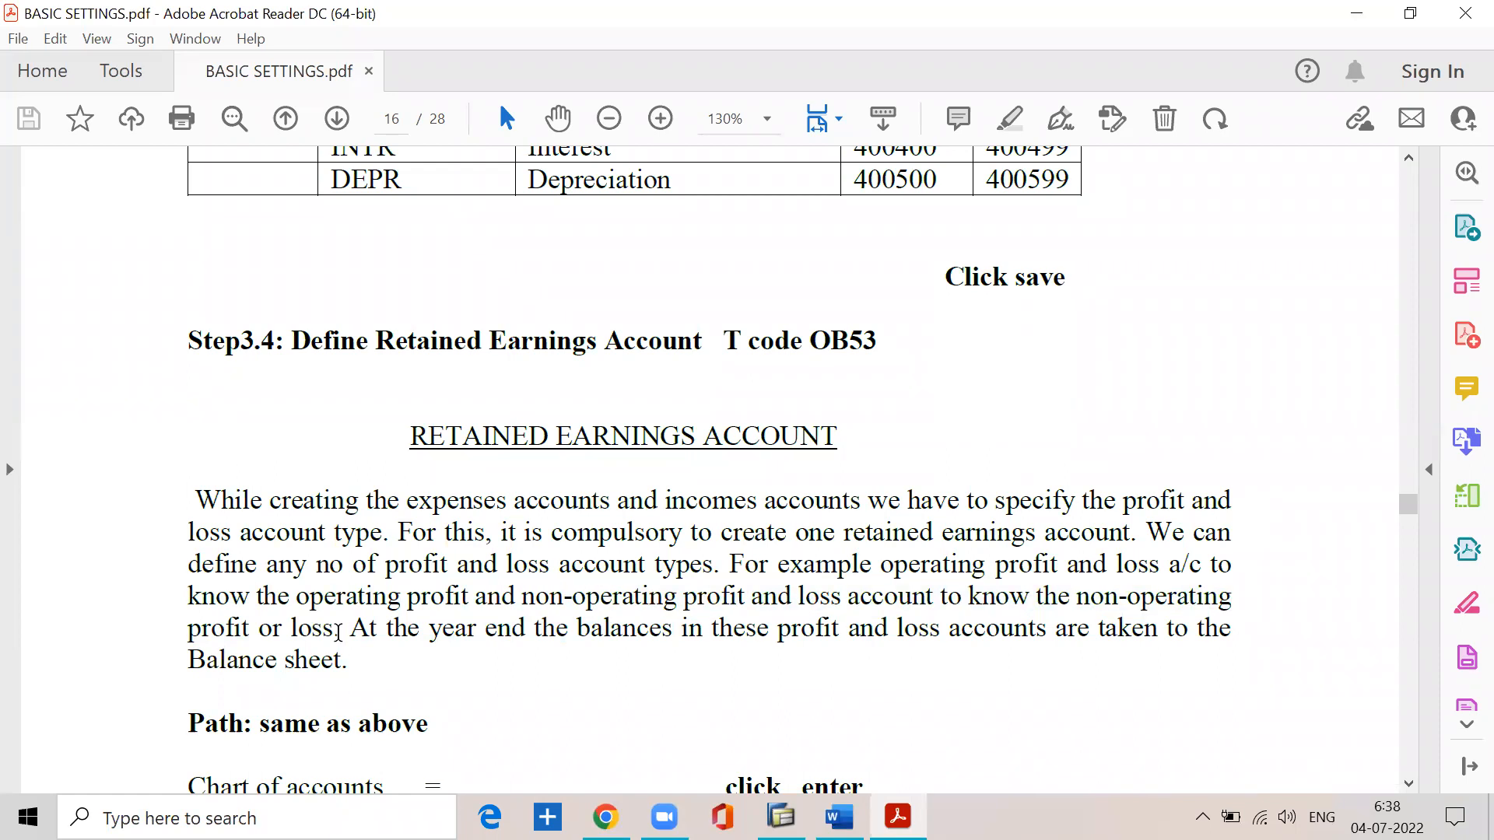
- Read the sentence on year-end balances moving to the balance sheet, and move on to the configuration path
left_click_drag(354, 633, 1196, 632)
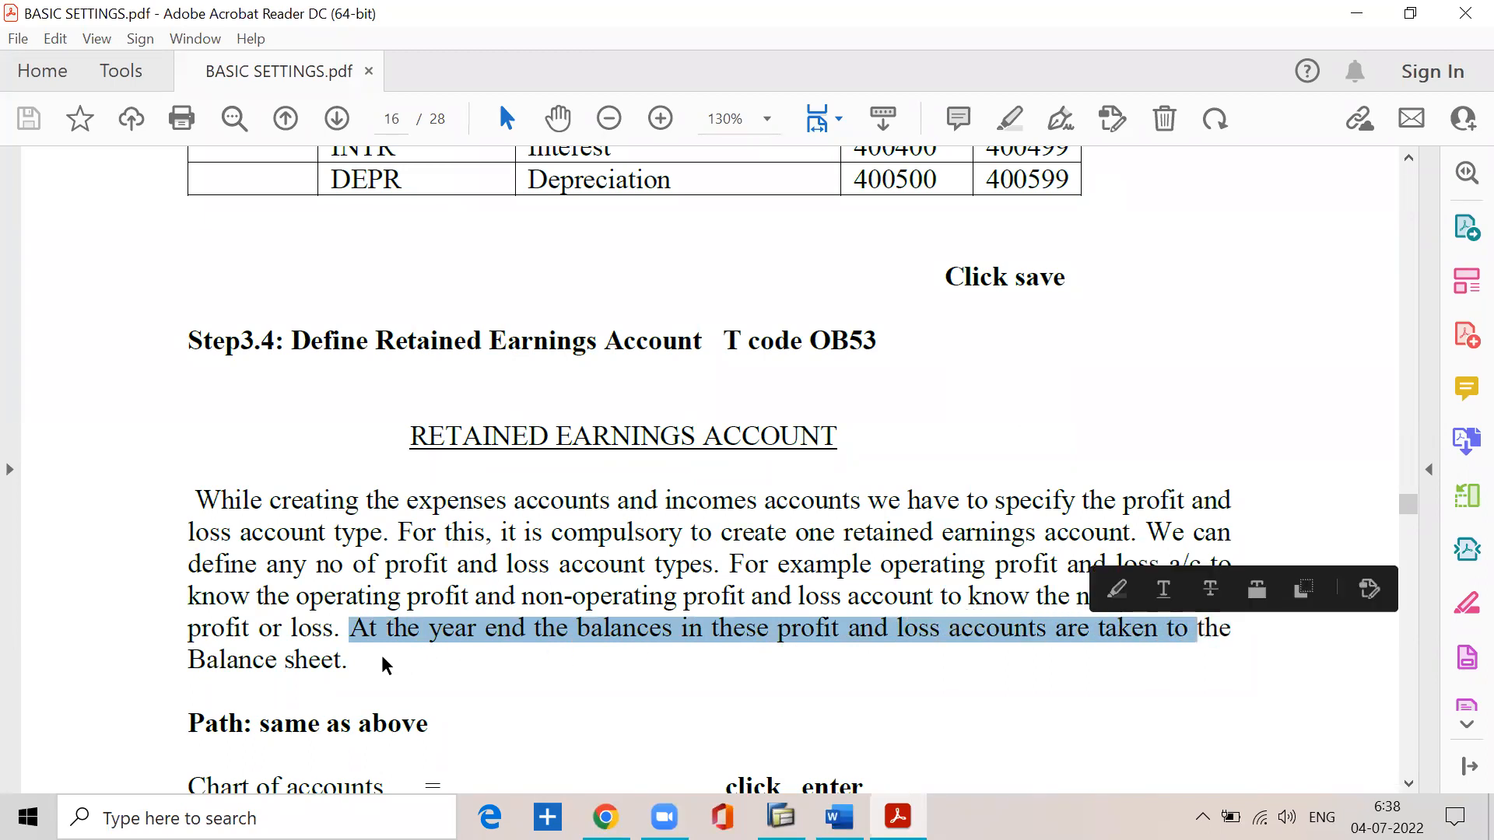
left_click(344, 659)
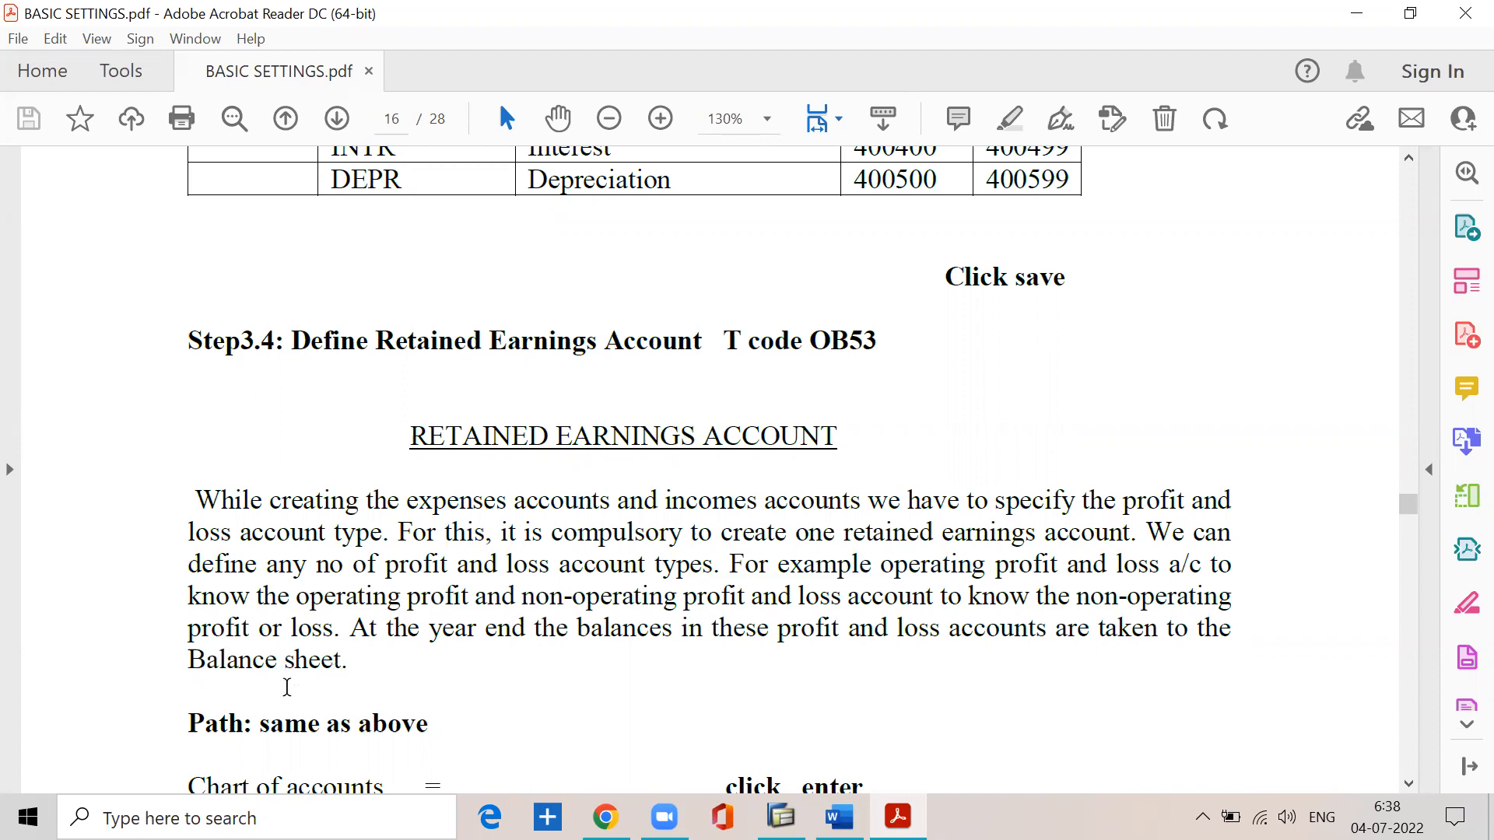
scroll(343, 669, "down", 1)
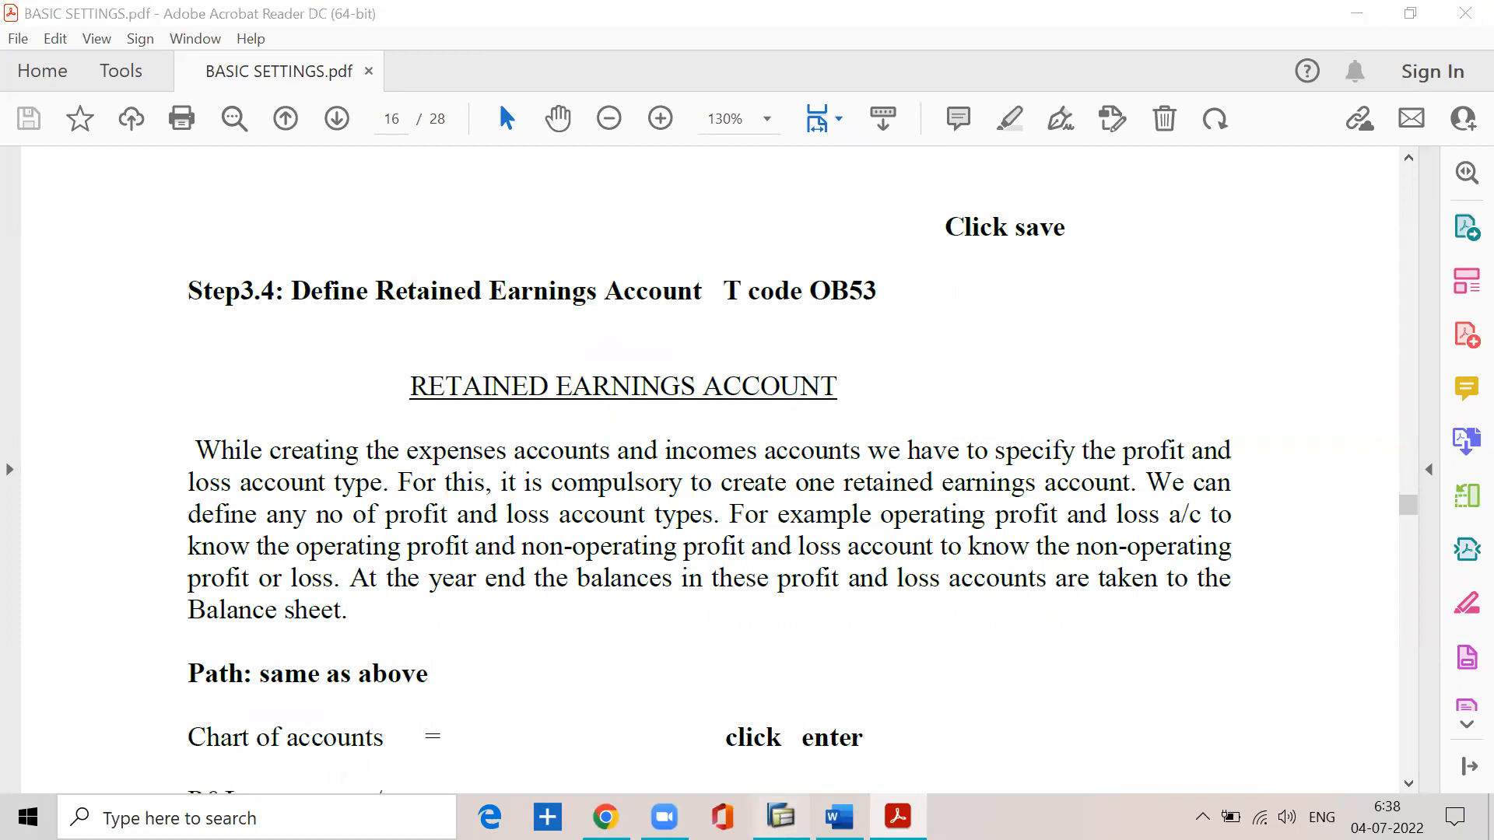
- Try to open SPRO from the existing SAP Easy Access session and dismiss the connection error
left_click(781, 817)
left_click(210, 187)
left_click(897, 497)
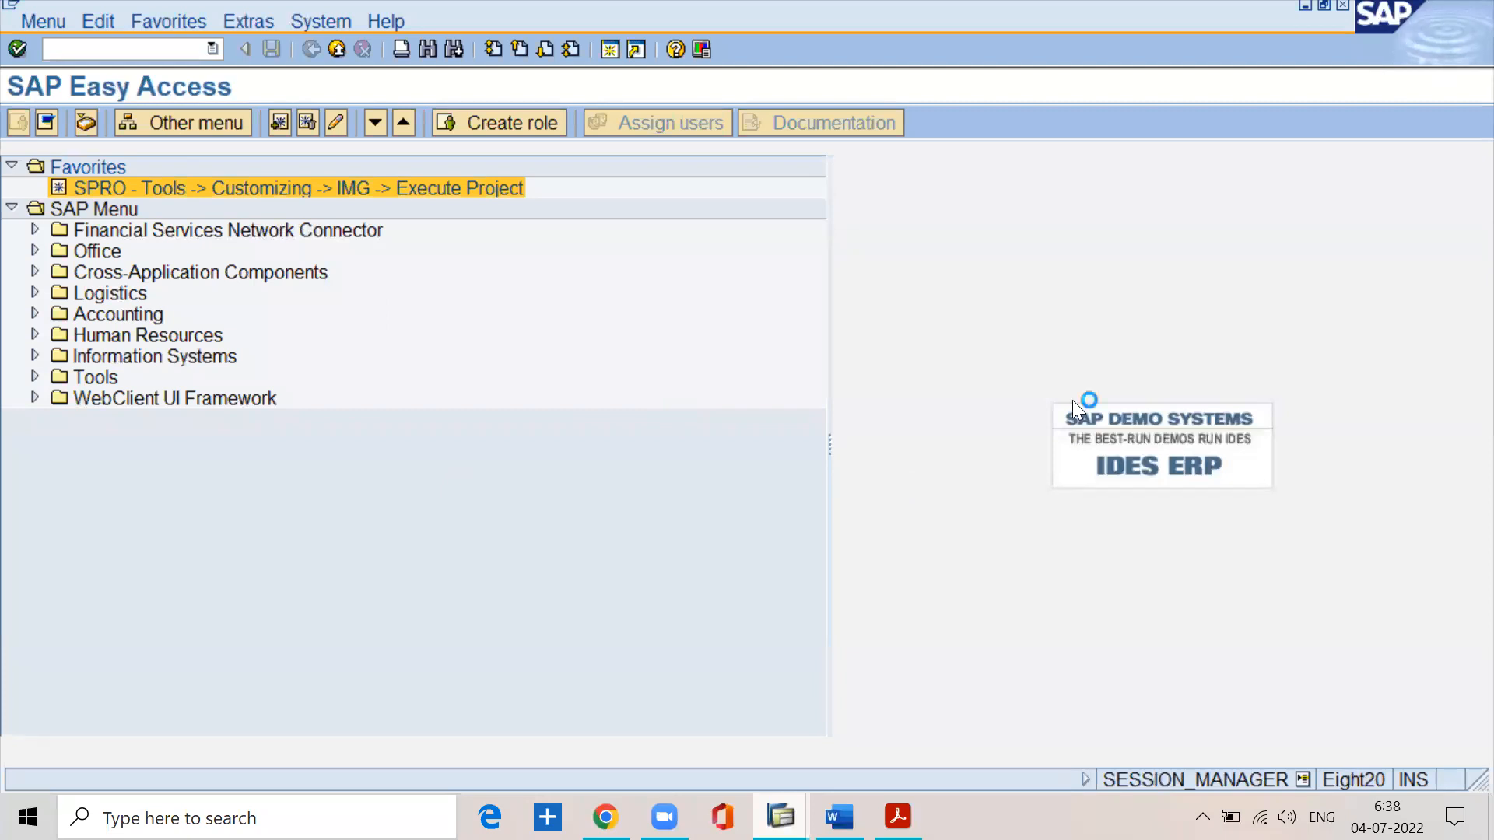
left_click(1304, 6)
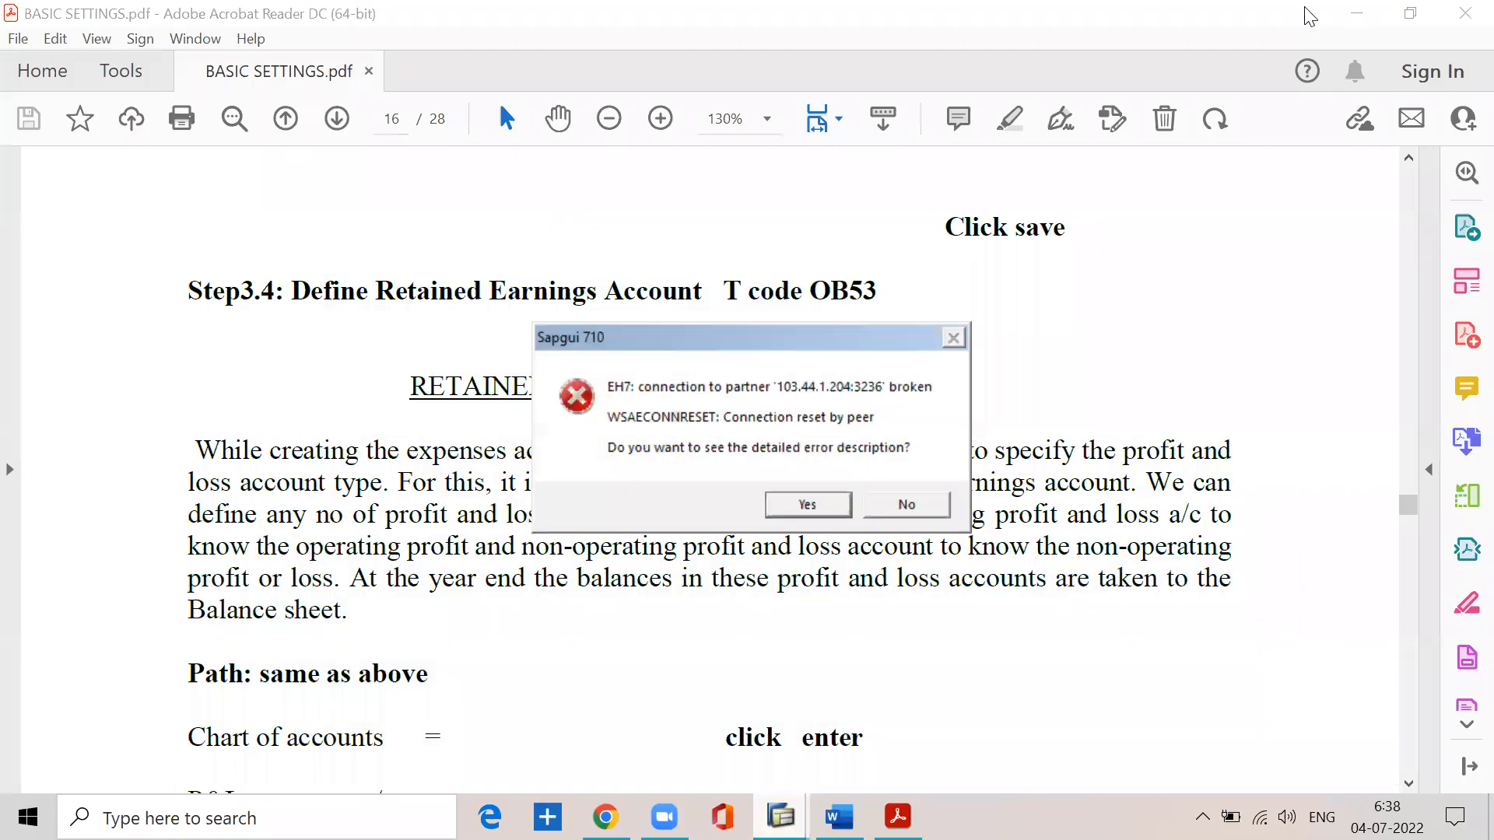
left_click(921, 504)
- Launch SAP Logon and log on to the sap ecc ehp7 system by entering the user name and account password
left_click(1382, 12)
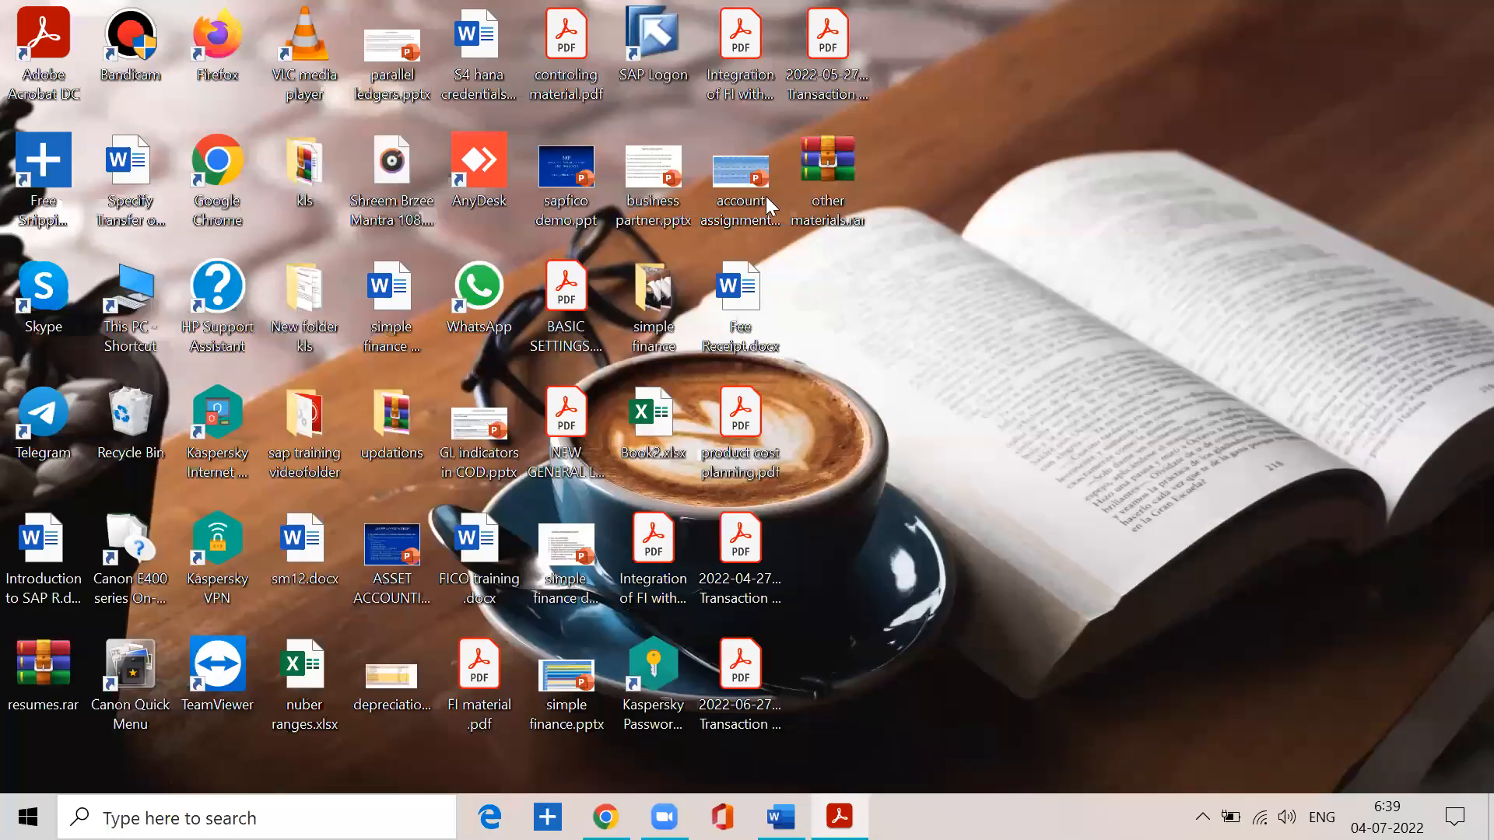
double_click(654, 55)
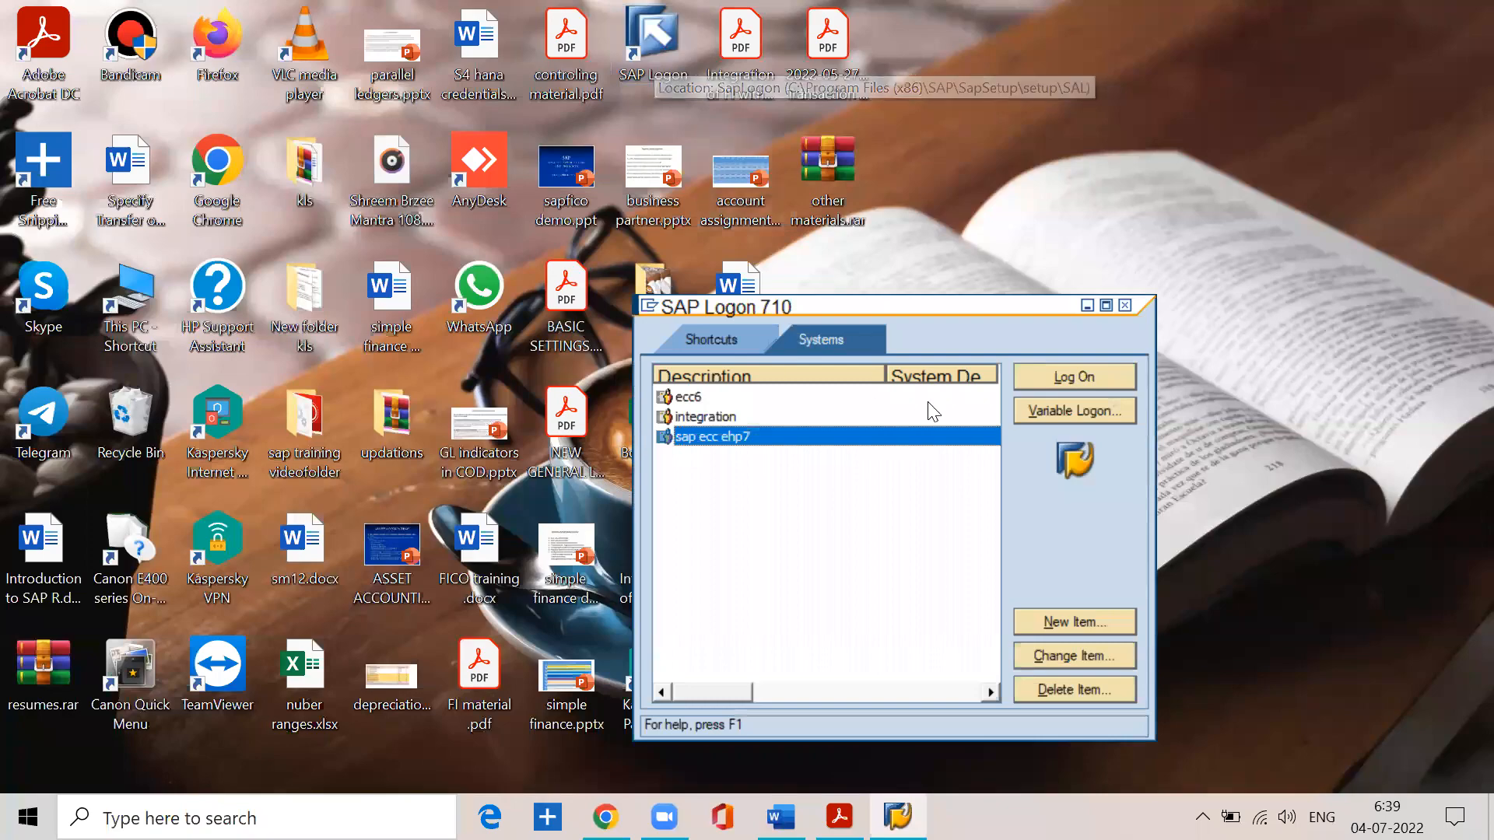
left_click(1027, 383)
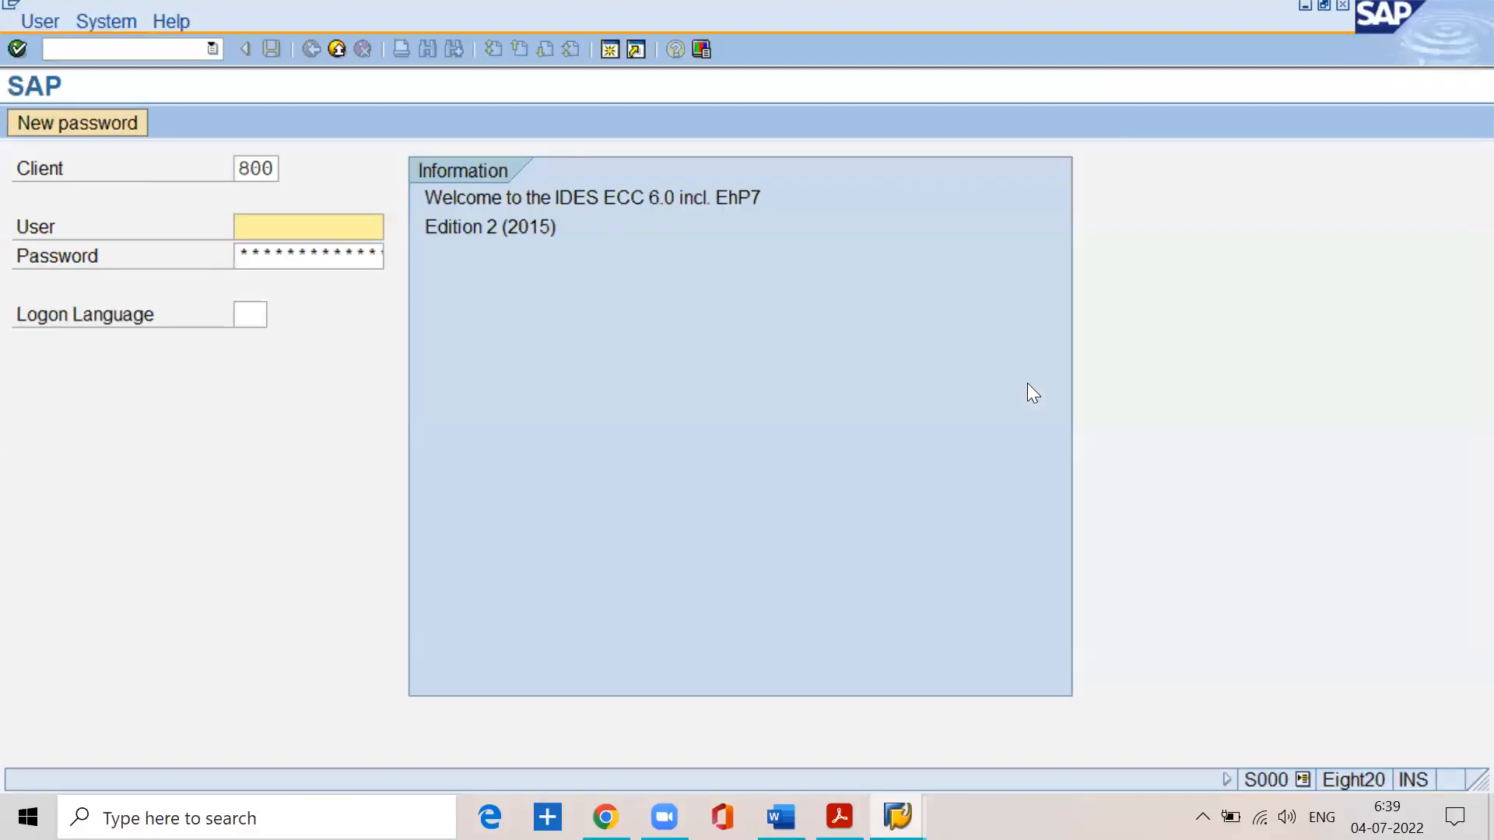
type("lakshman")
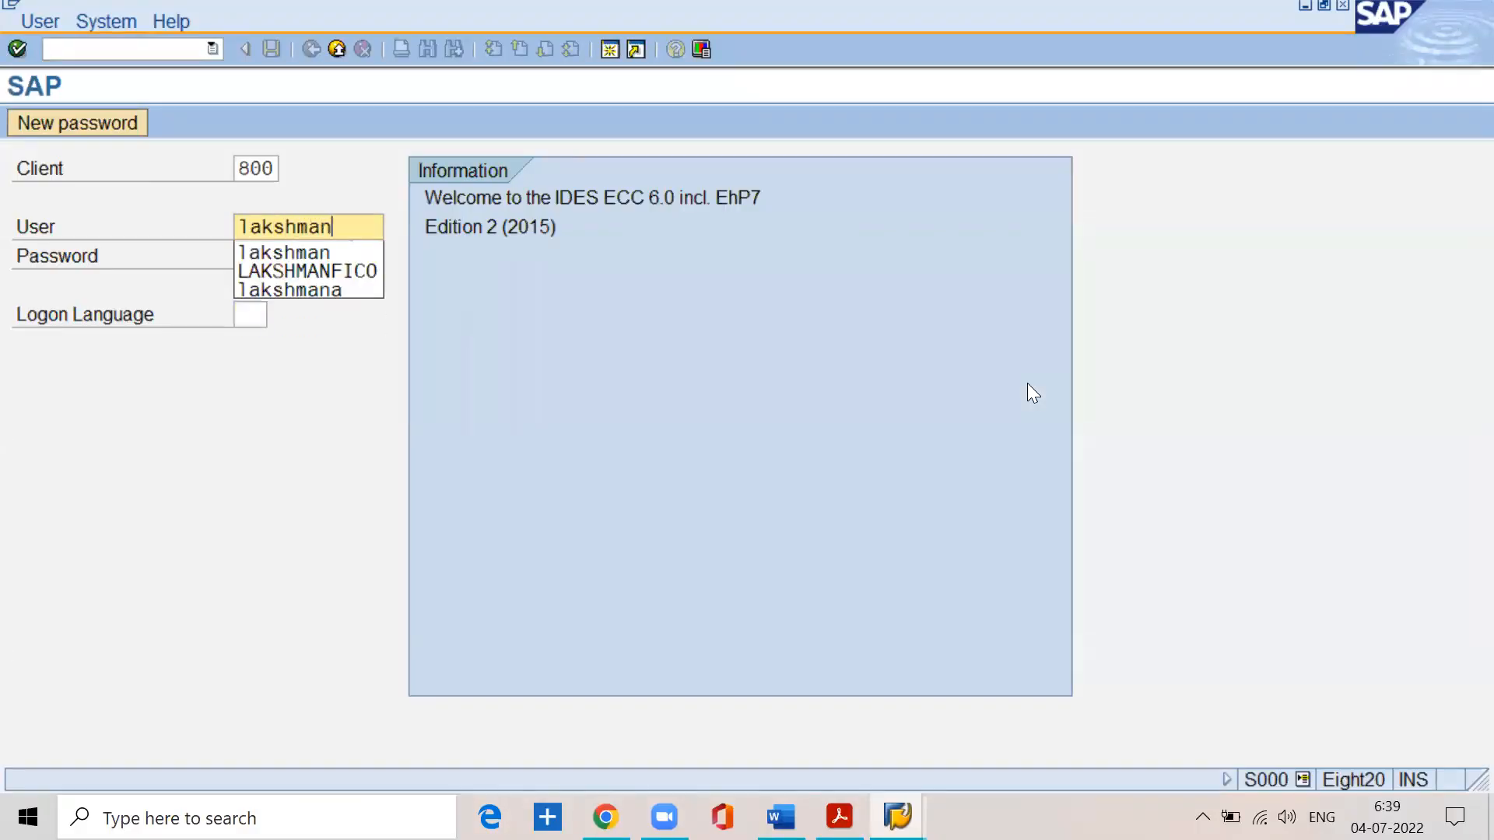
key("Tab")
type("********")
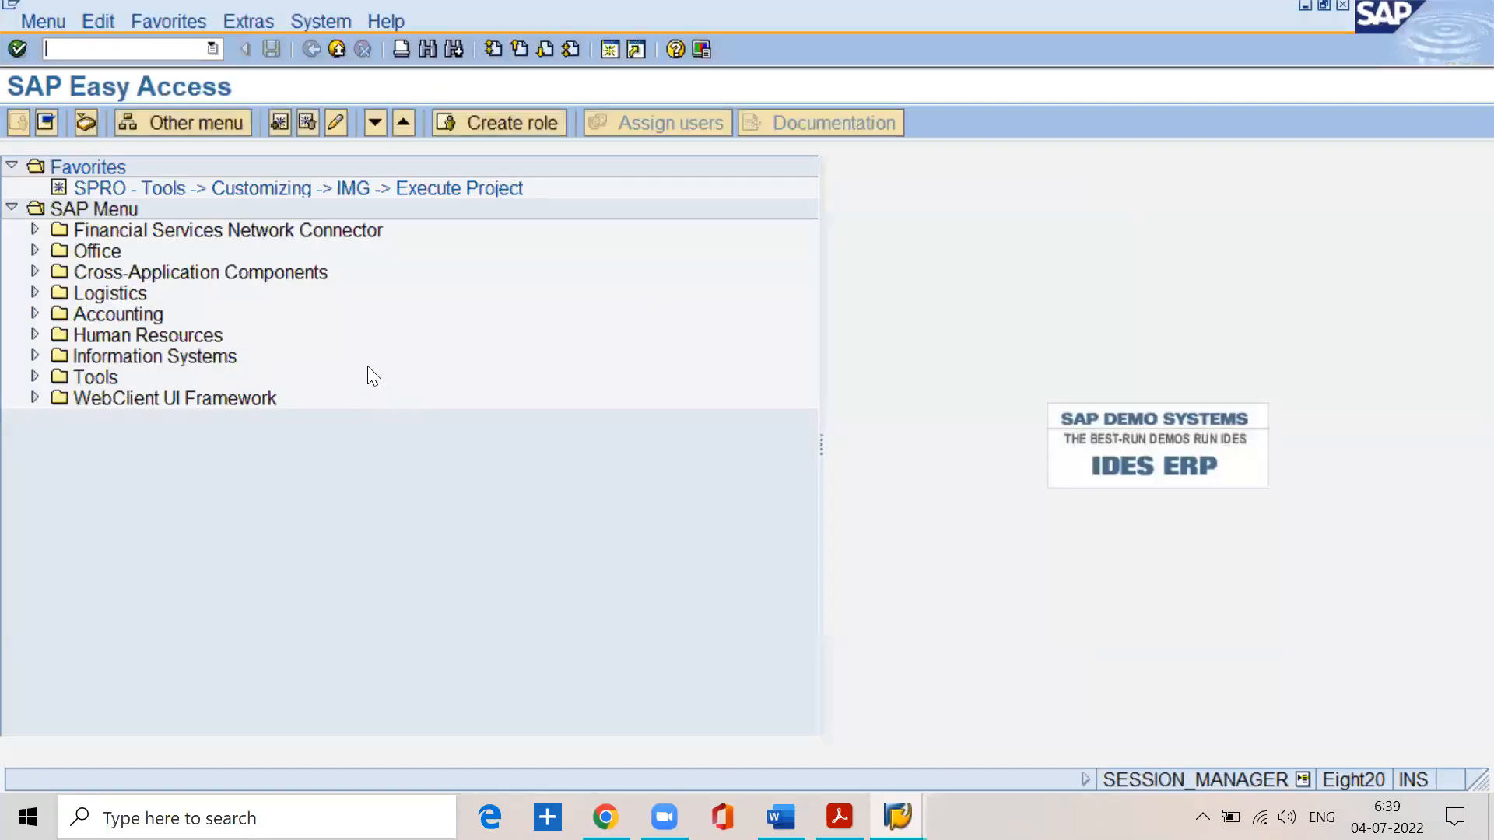
- Open the SAP Customizing Implementation Guide from the SPRO favorite and expand Financial Accounting and its General Ledger Accounting node
double_click(224, 189)
left_click(14, 123)
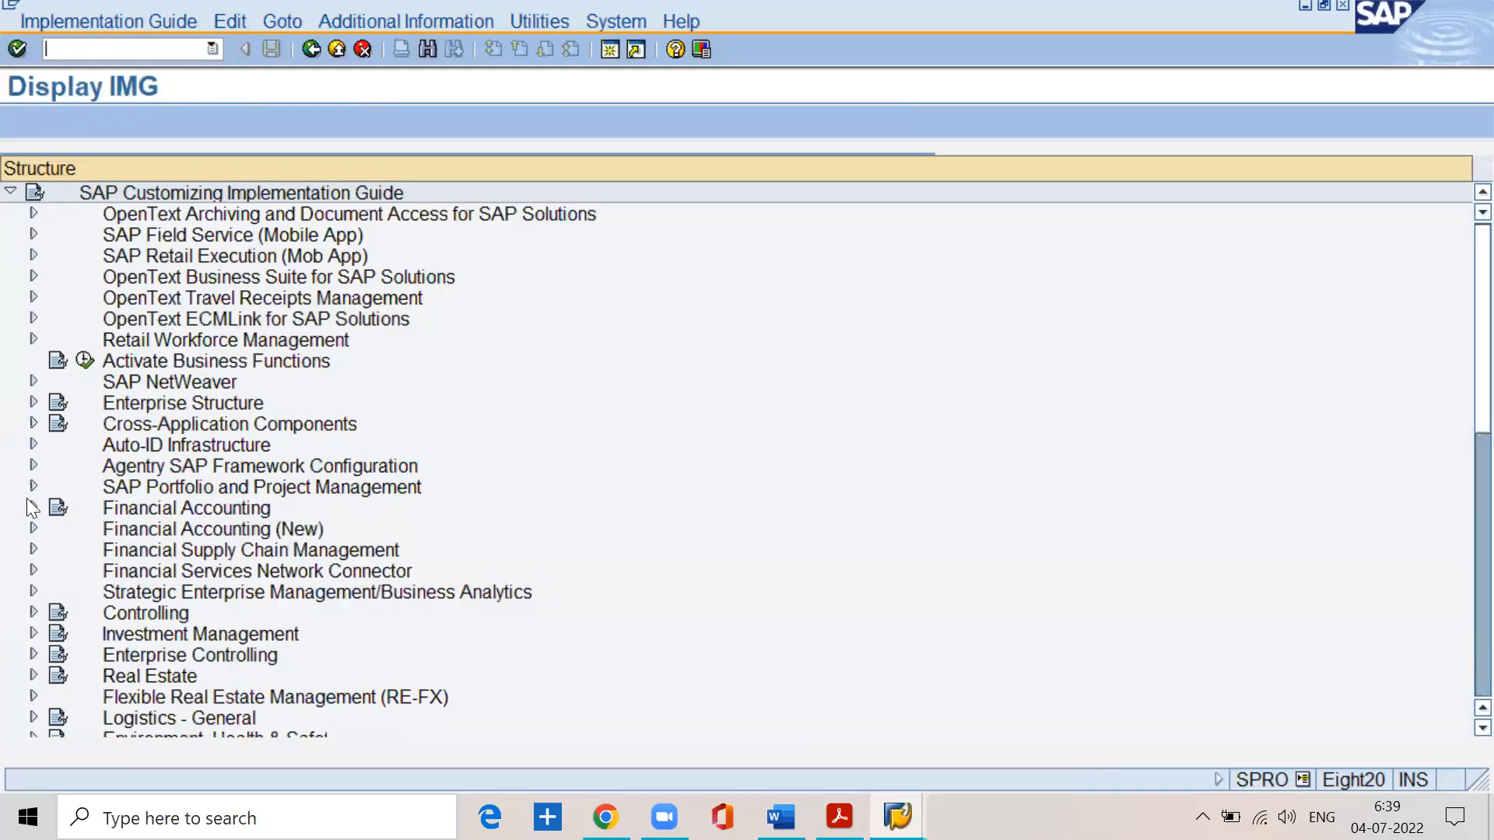
left_click(29, 504)
left_click(57, 529)
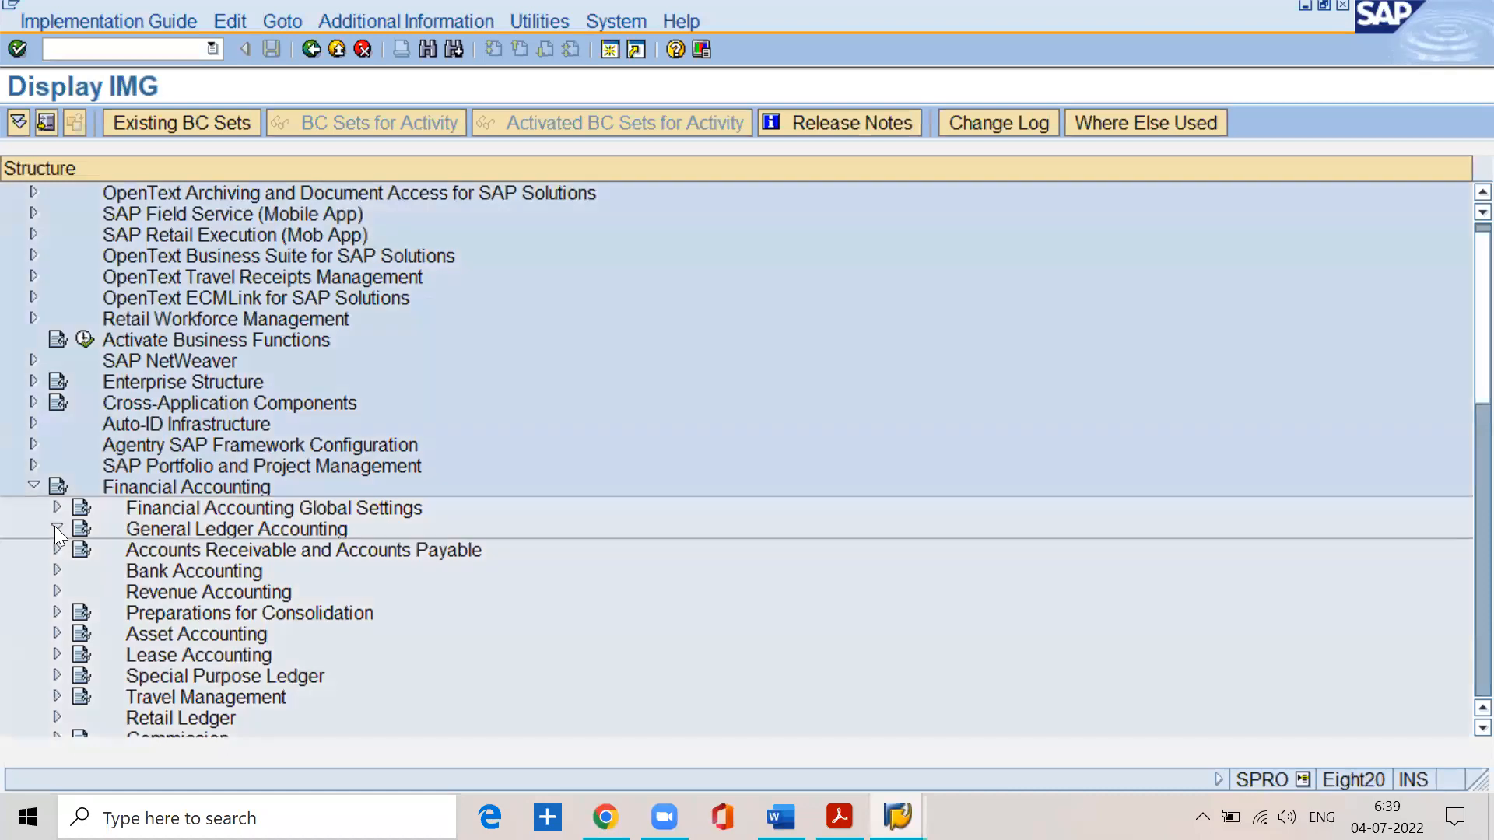
- Open Define Retained Earnings Account under G/L Accounts, Master Data, Preparations for the chart of accounts SSPN
left_click(79, 549)
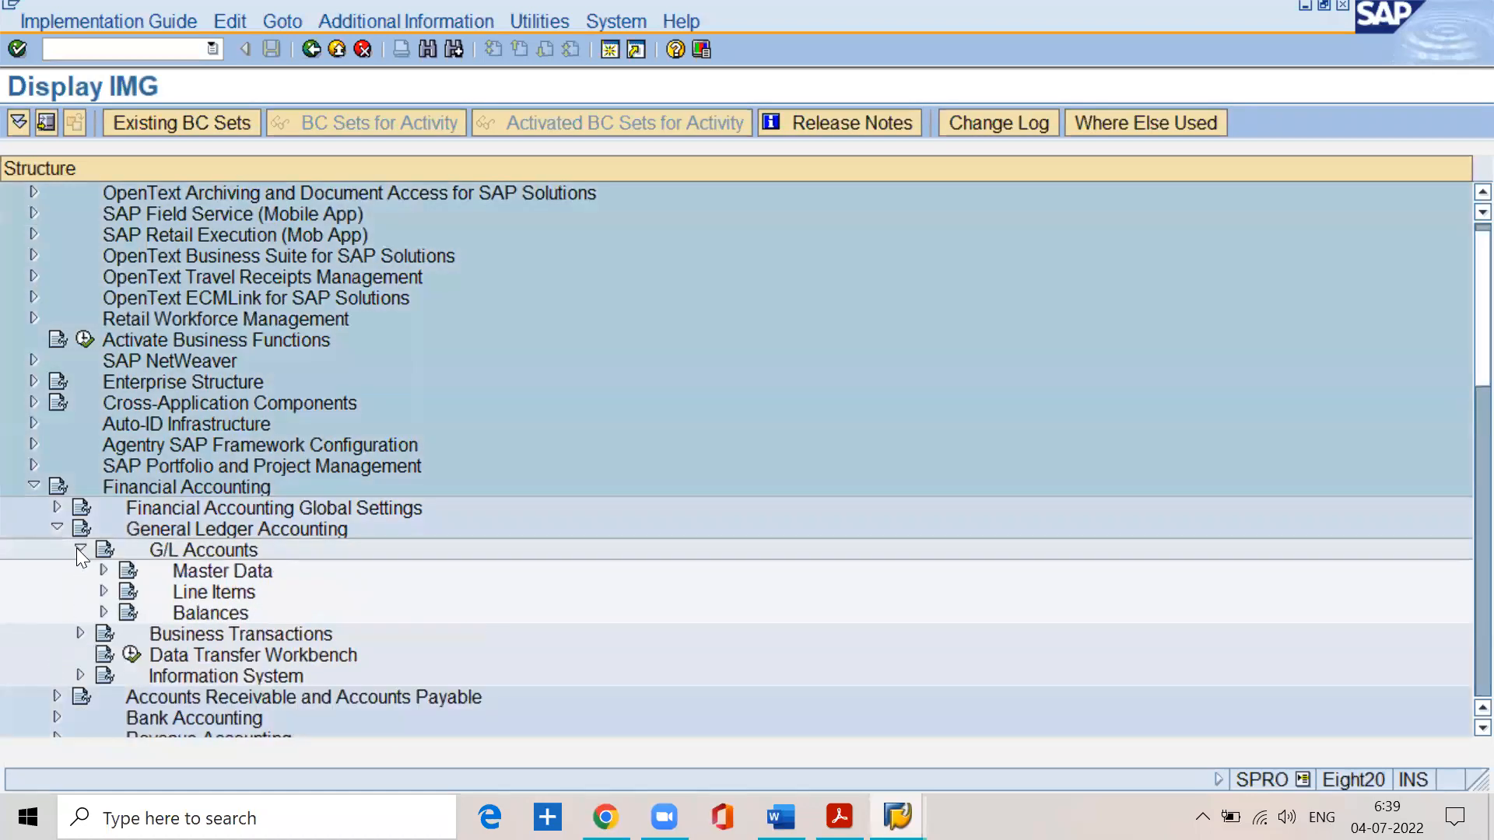
left_click(105, 571)
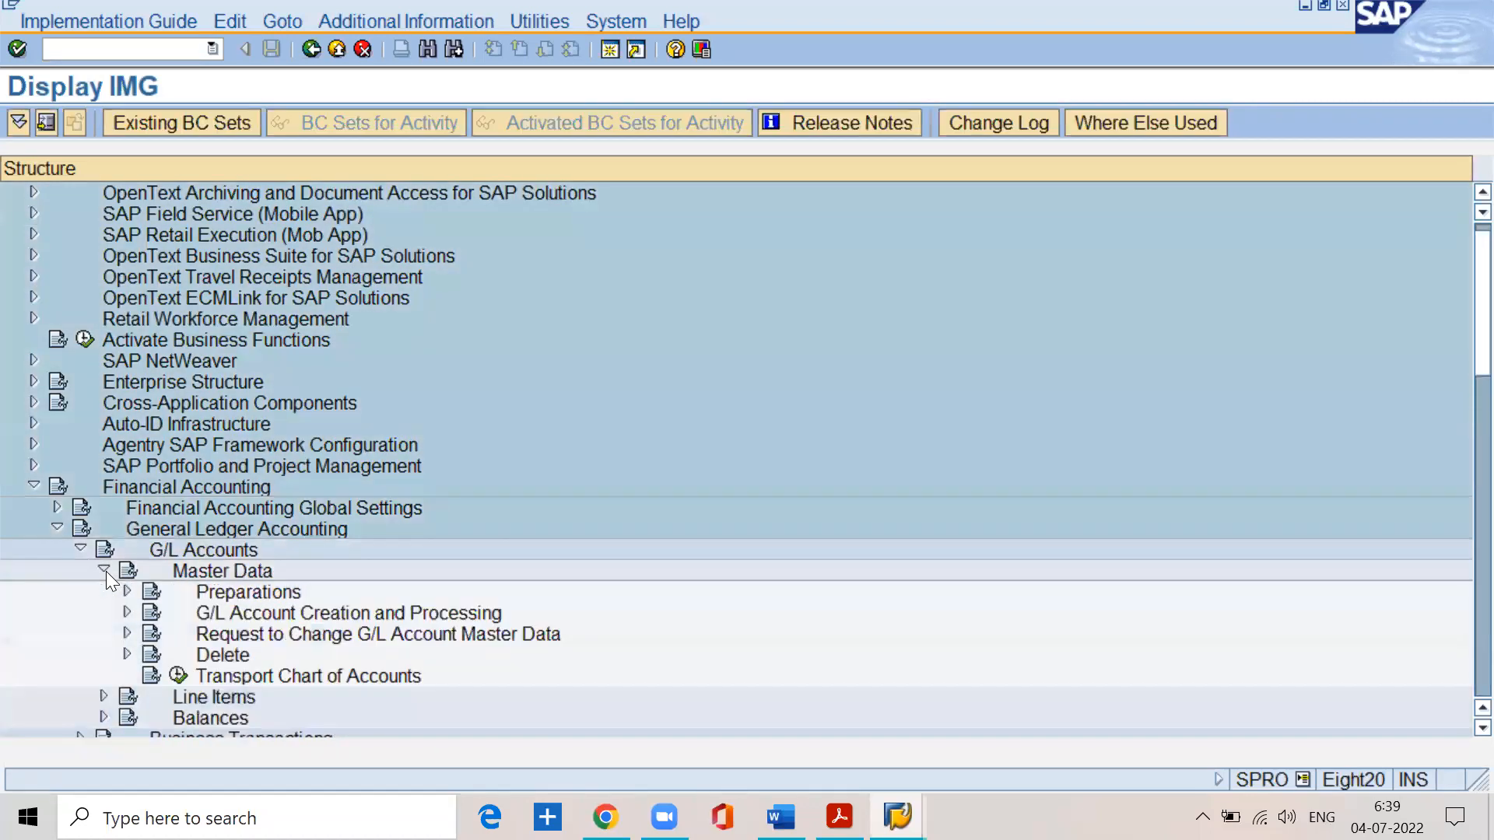
left_click(126, 590)
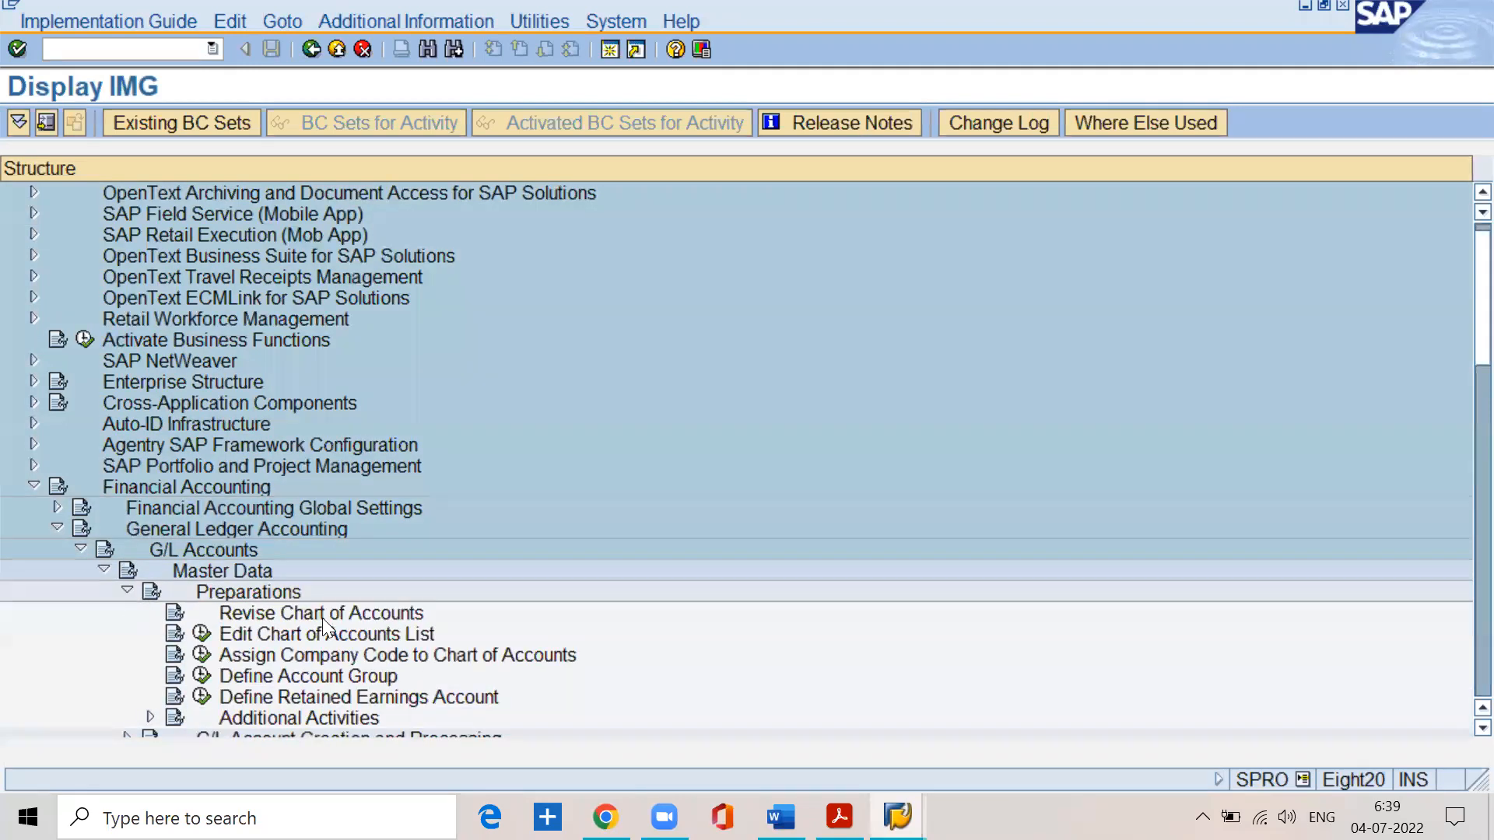
scroll(322, 618, "down", 2)
left_click(302, 613)
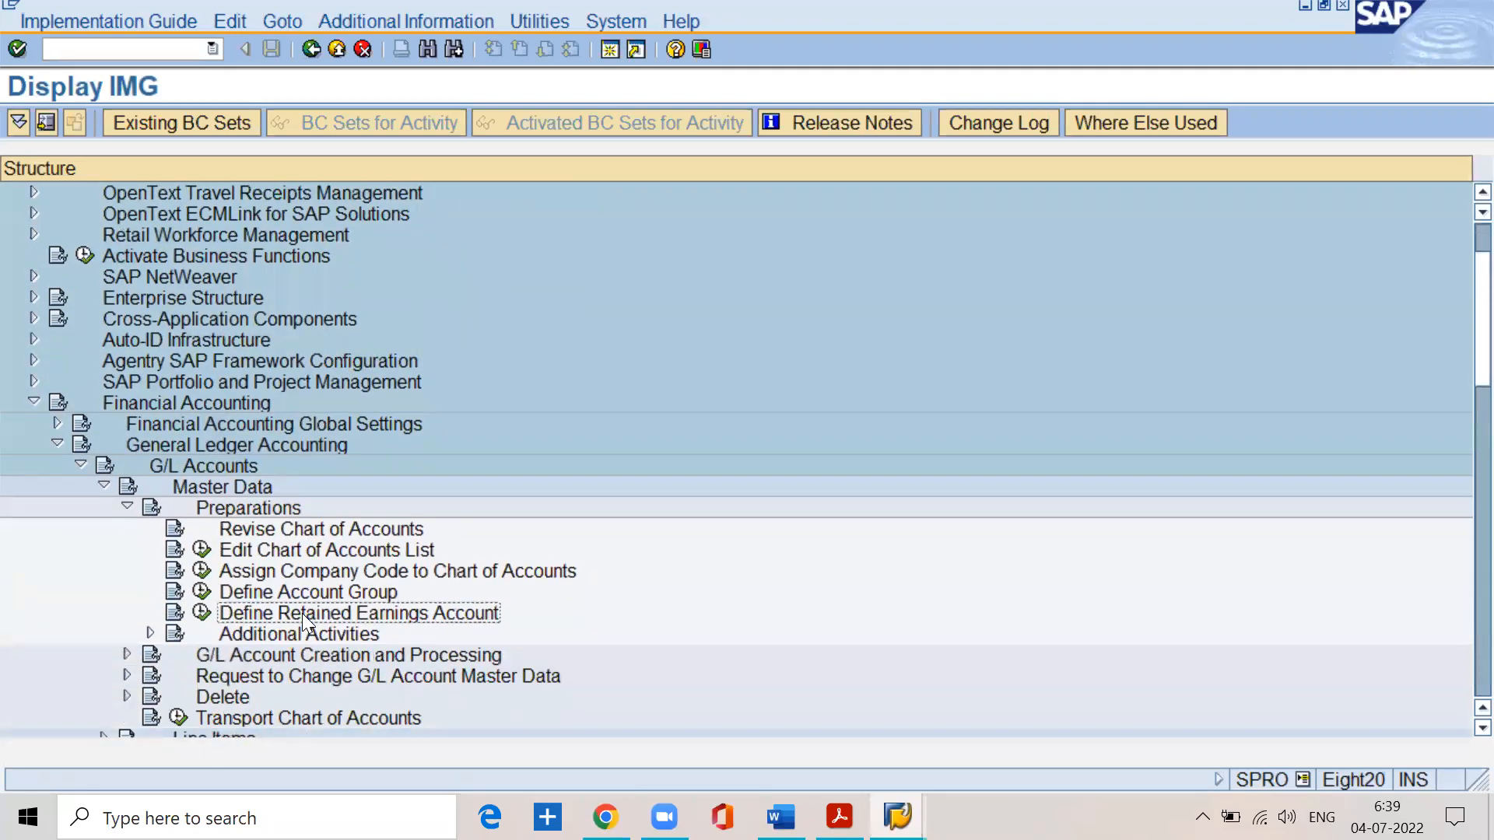
left_click(203, 613)
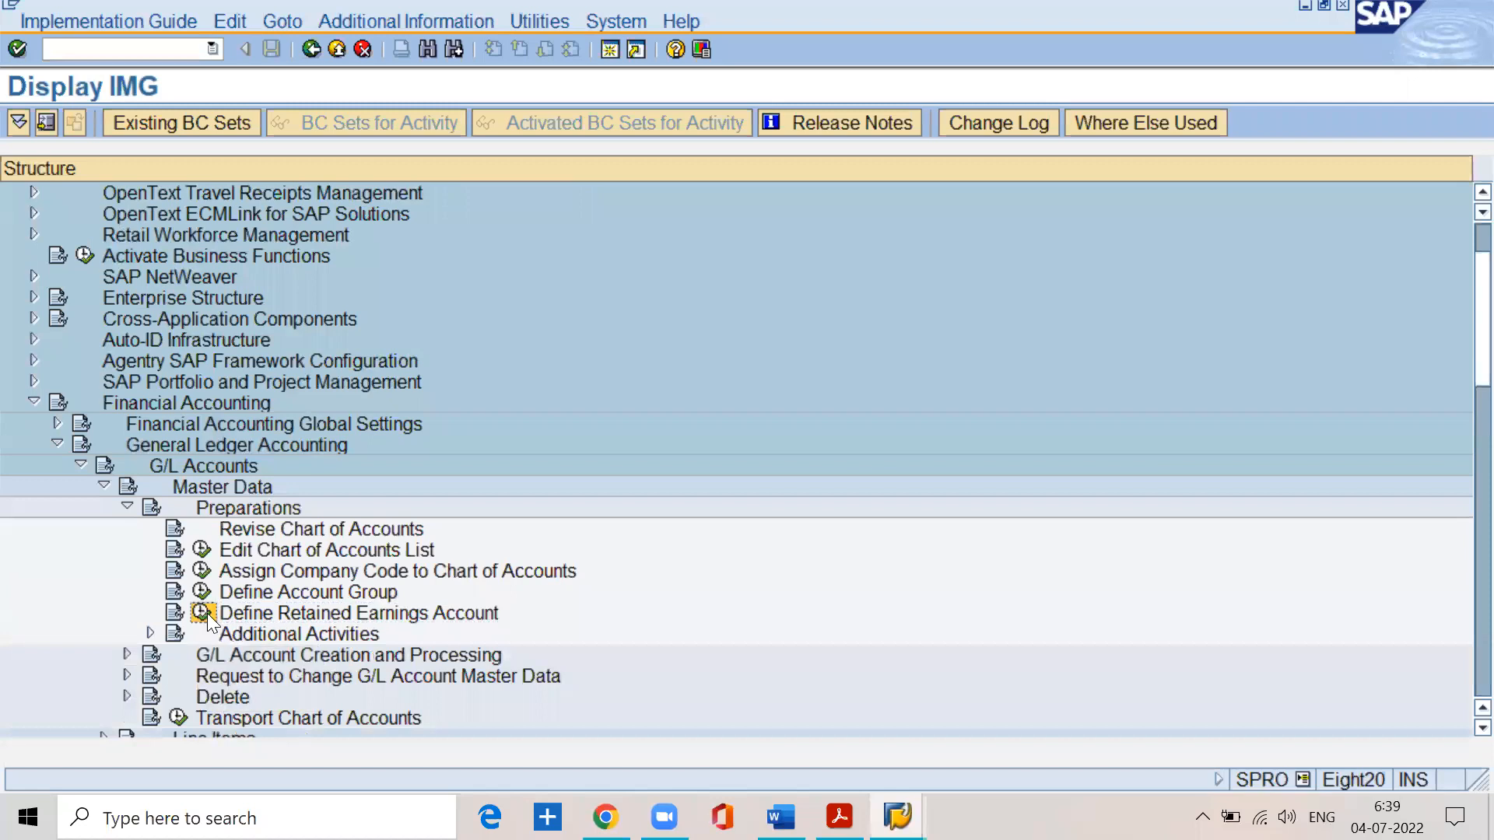
type("sspn")
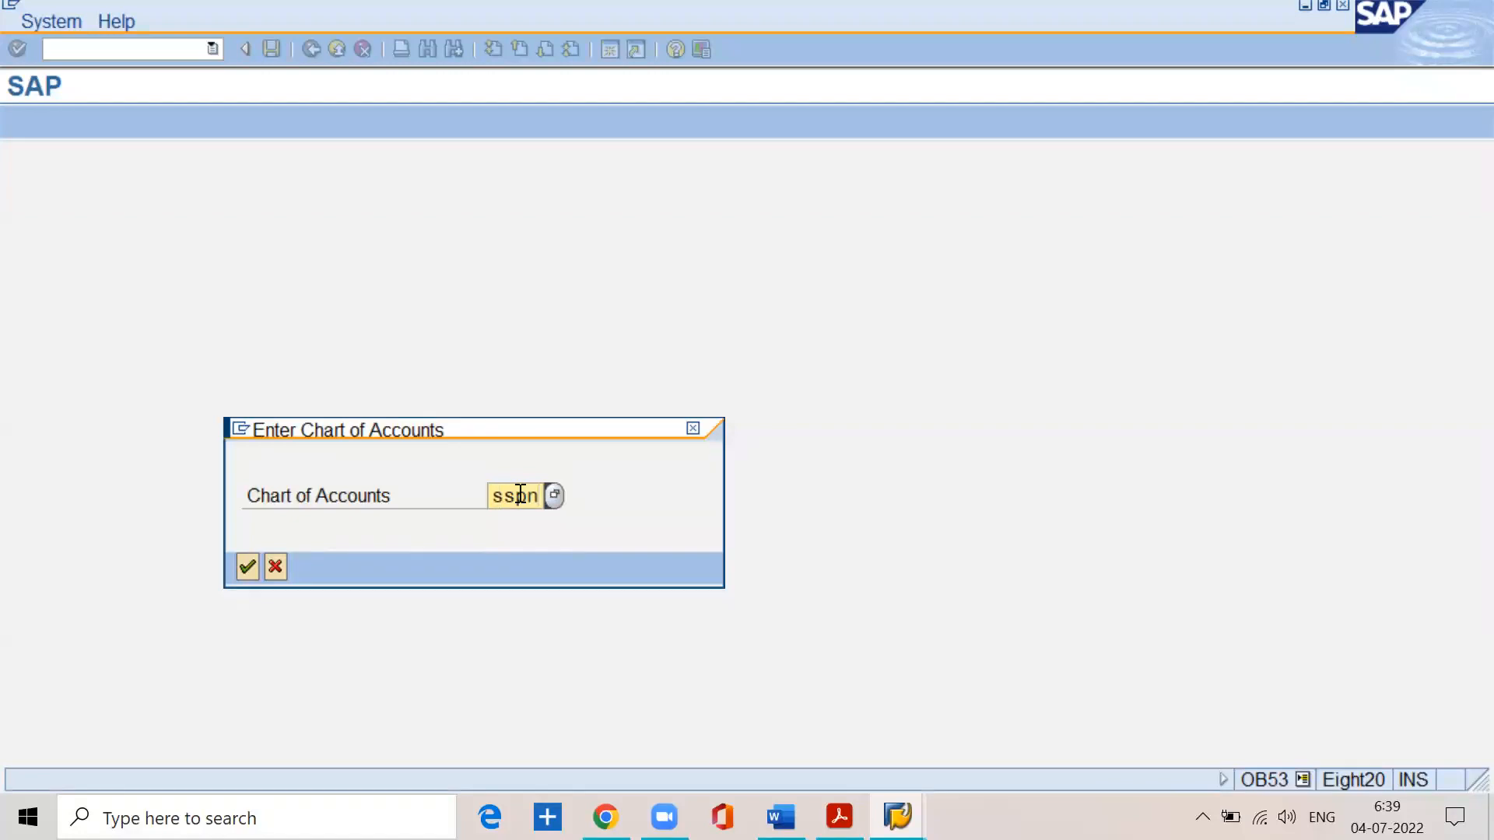
left_click(249, 573)
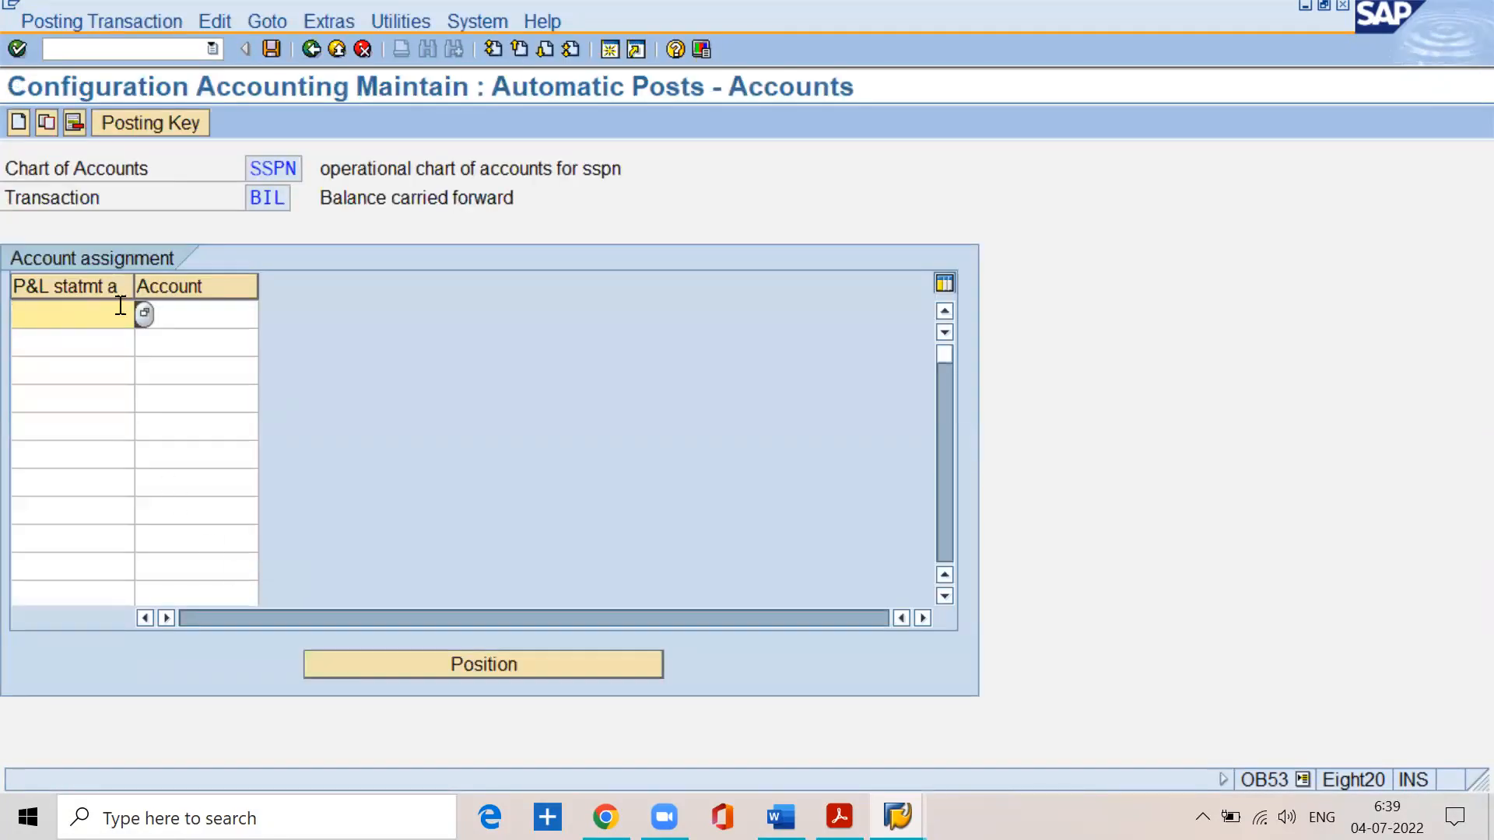
- Widen the P&L statement account type column and assign account 100100 to type X
left_click_drag(134, 288, 227, 296)
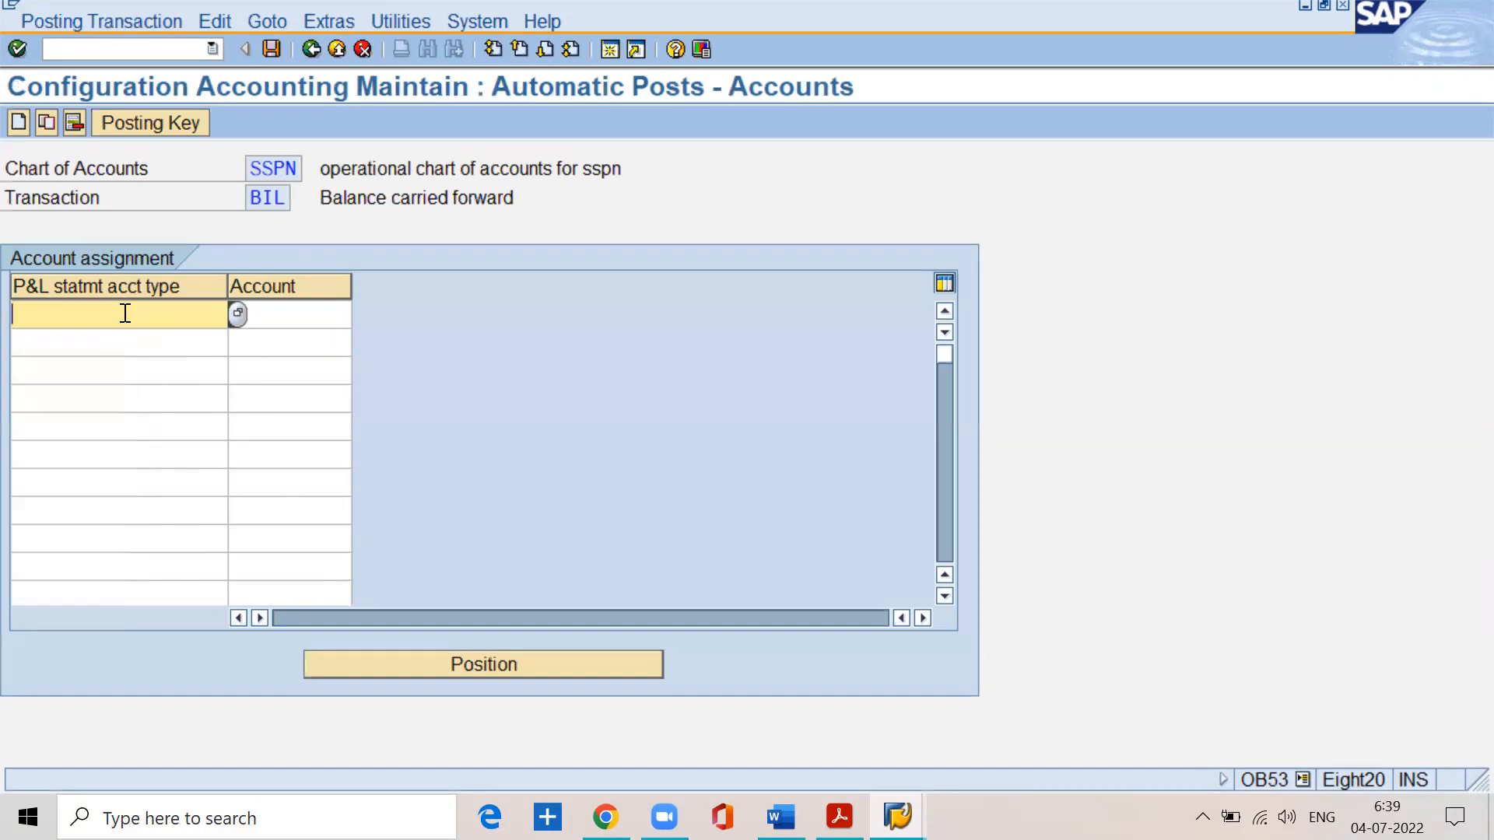
type("x")
key("Tab")
type("10100")
key("BackSpace")
key("BackSpace")
key("BackSpace")
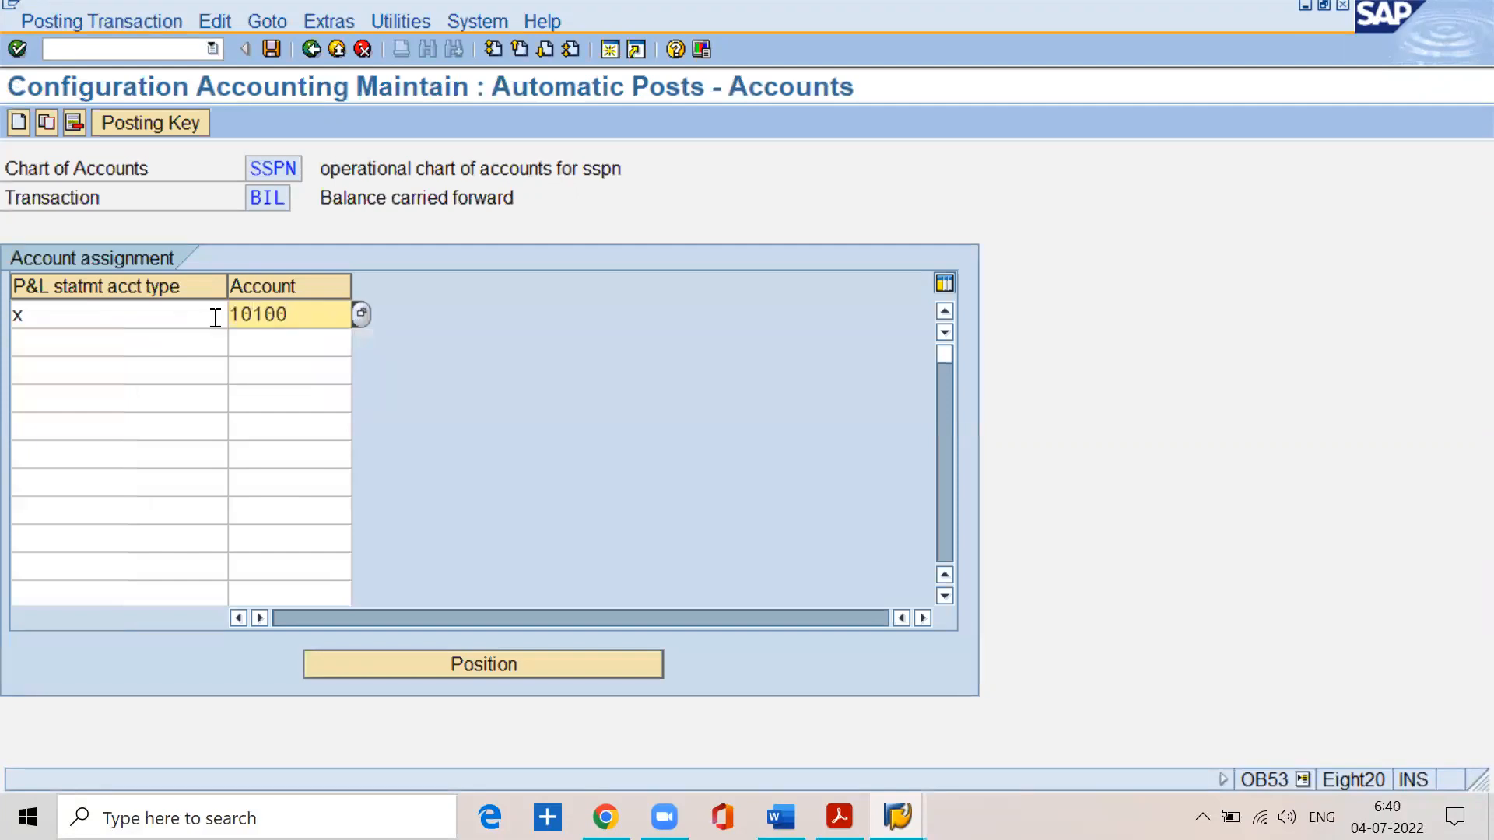
type("0100")
key("Return")
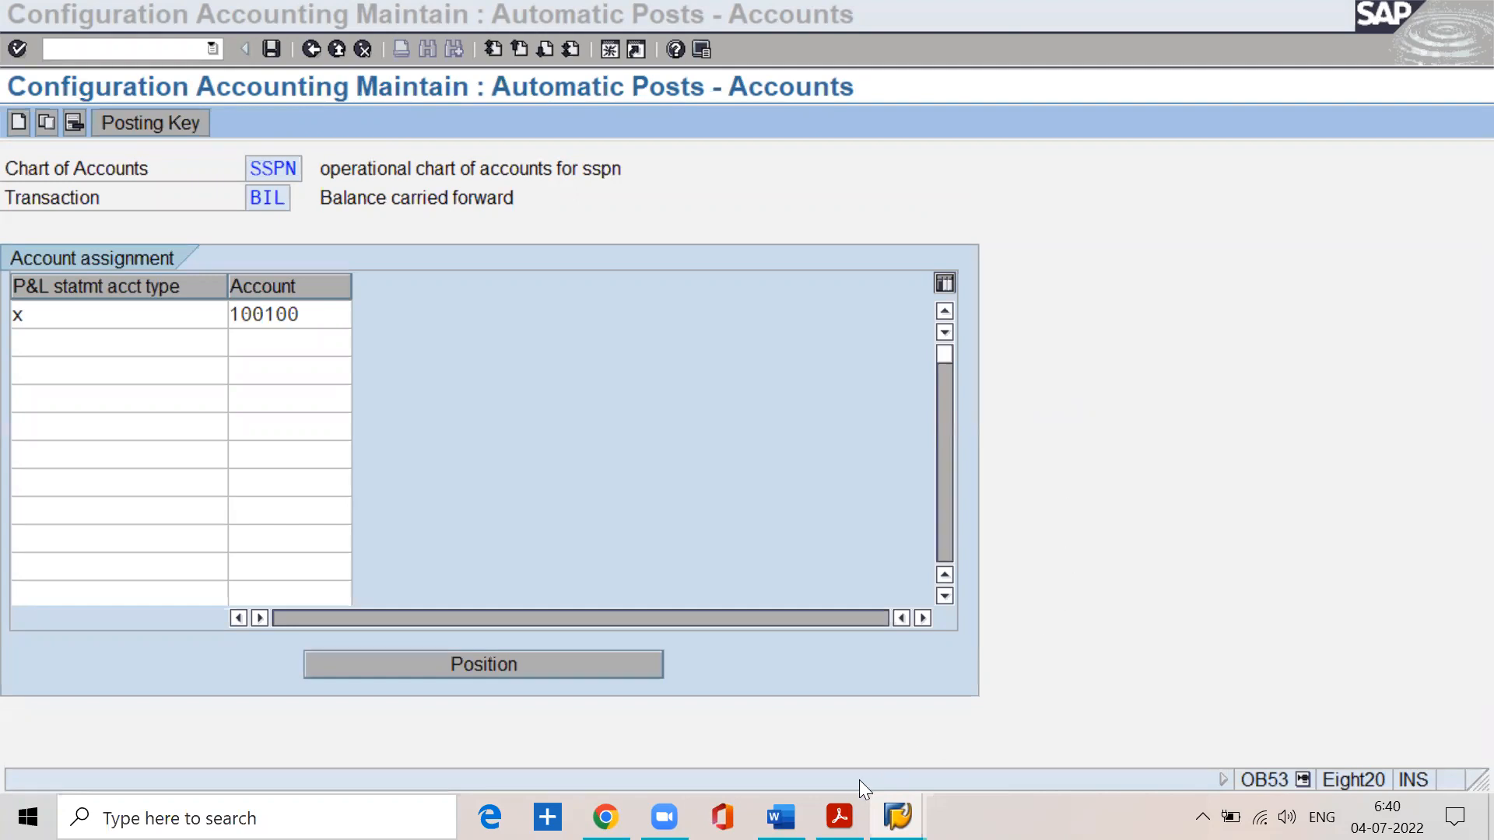
- Check the account number range of the Reserves and surpluses group in the BASIC SETTINGS.pdf notes, and return to SAP
left_click(840, 817)
scroll(653, 528, "up", 5)
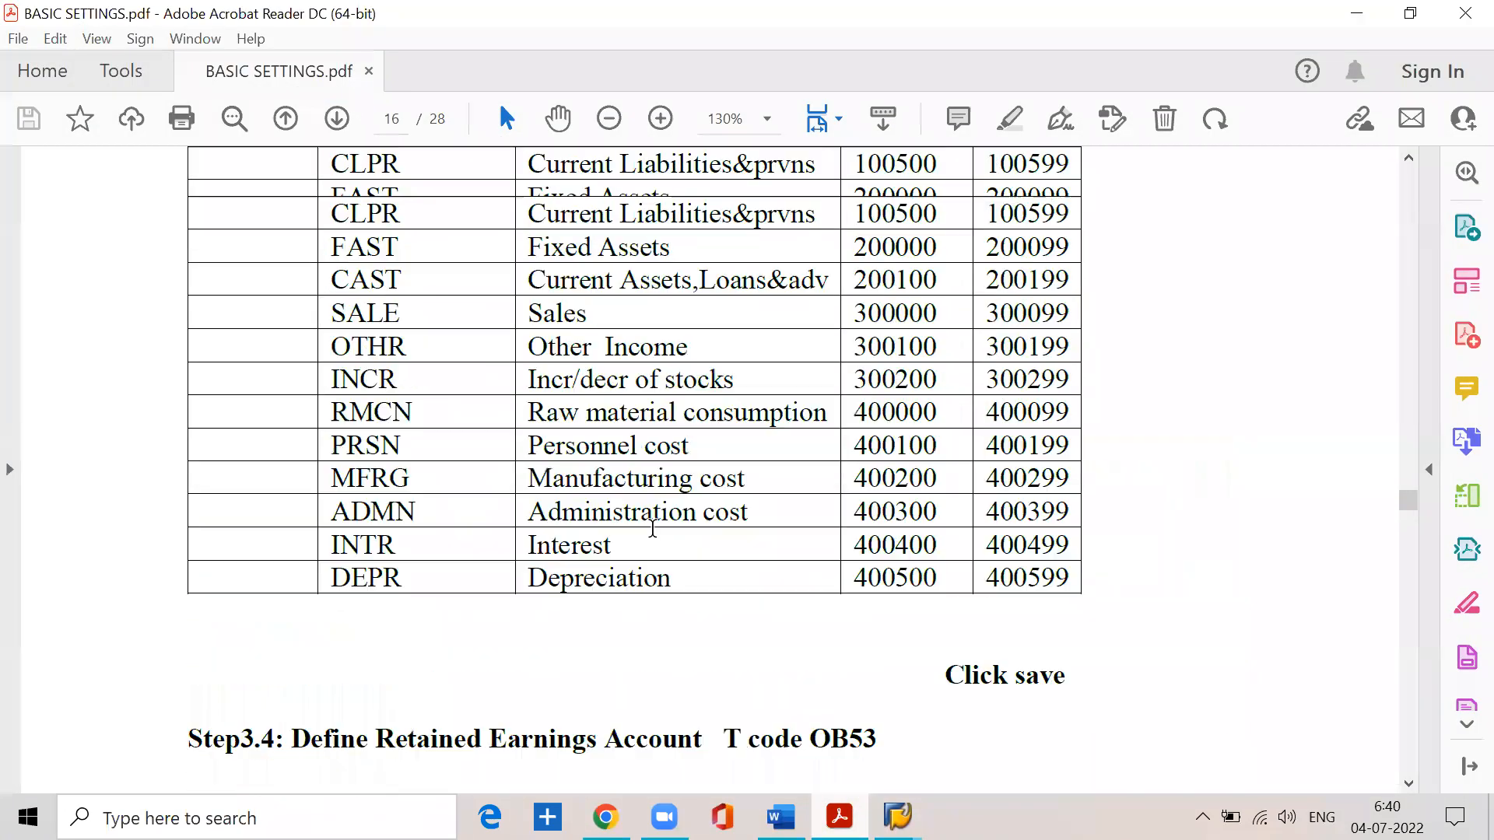
scroll(622, 520, "up", 3)
left_click_drag(523, 429, 794, 436)
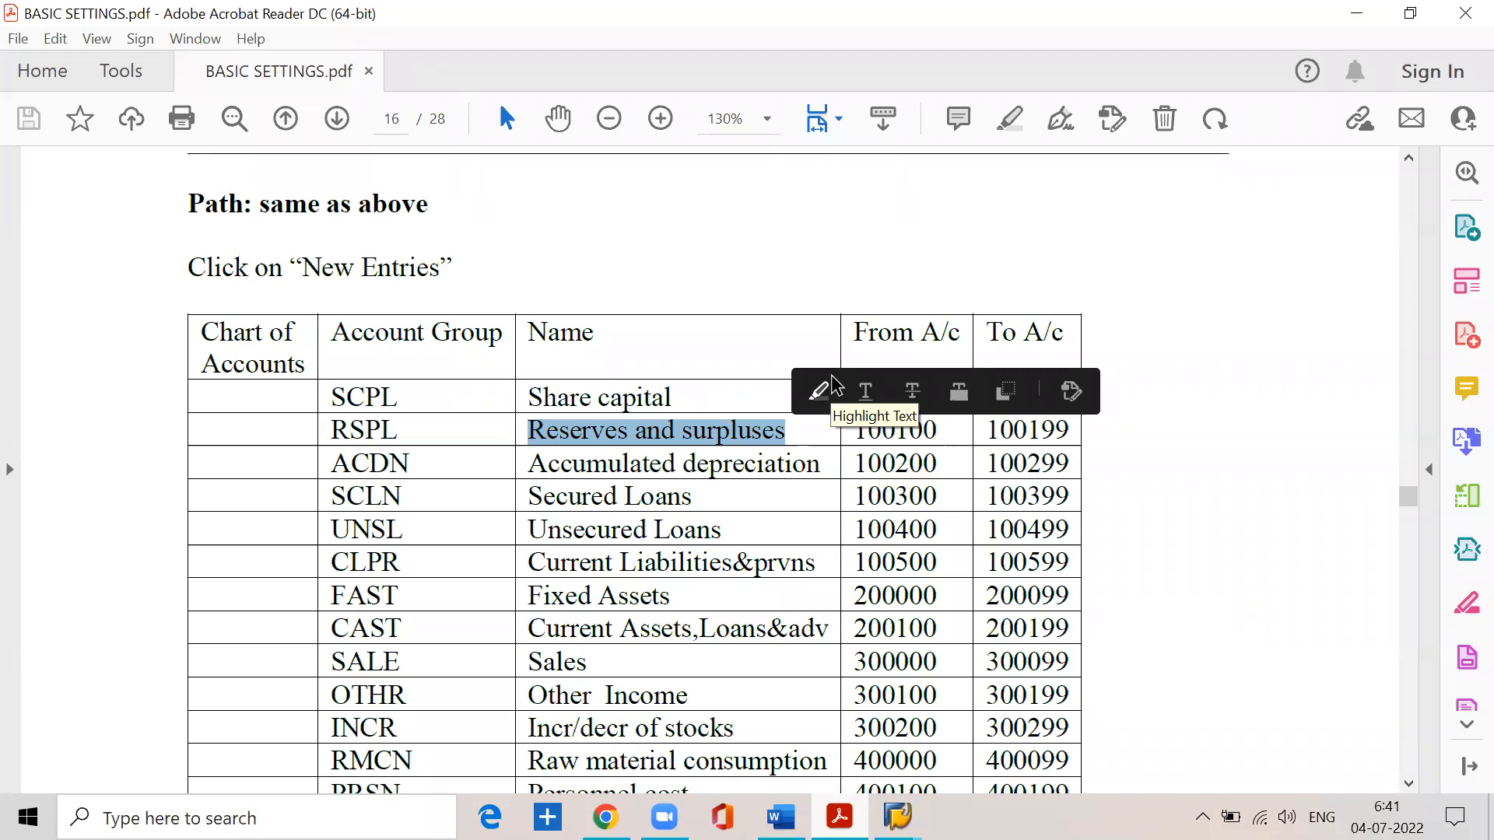
left_click(802, 428)
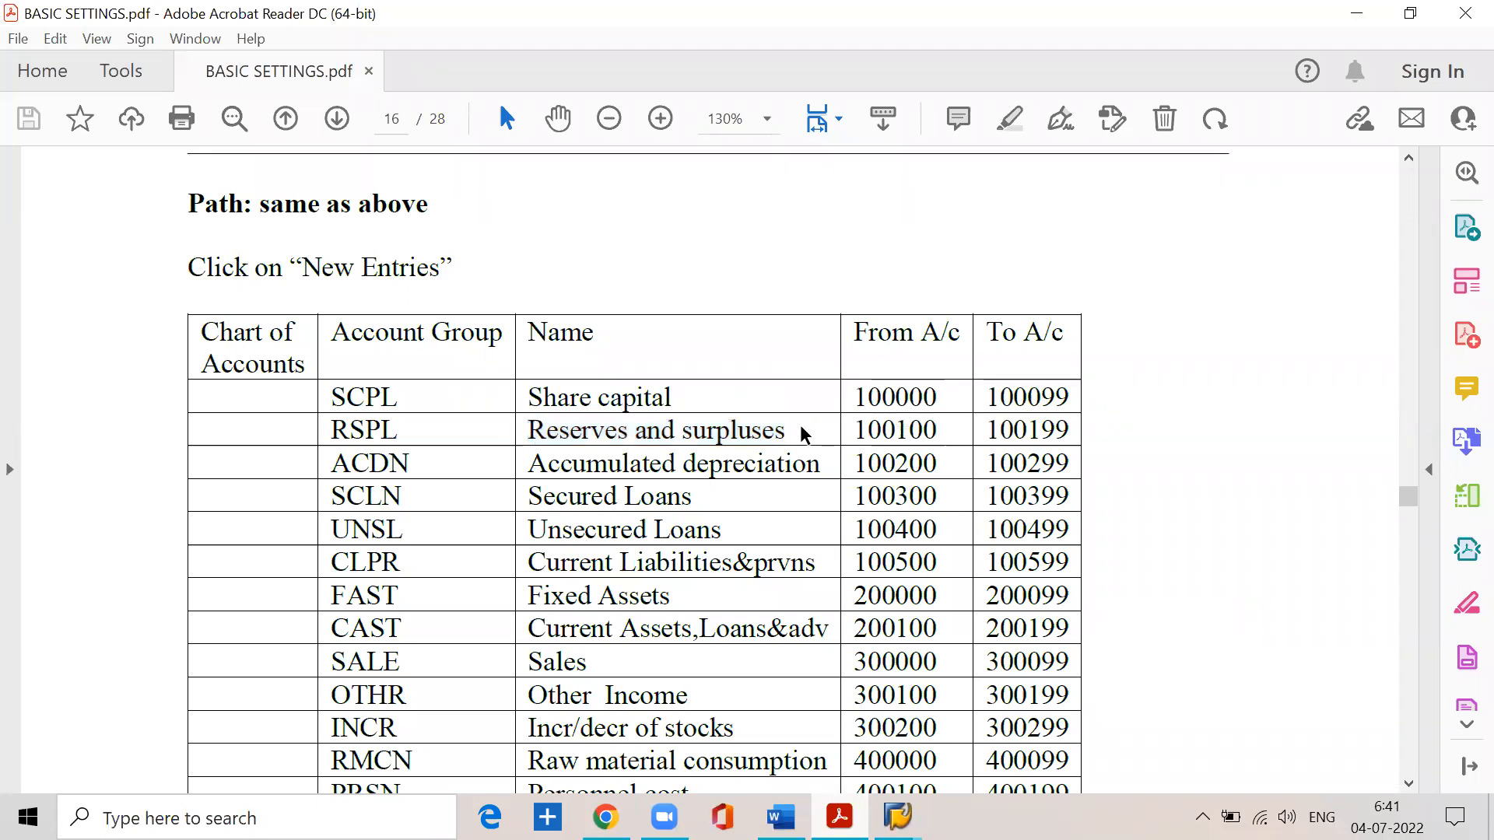
left_click_drag(787, 428, 525, 436)
left_click_drag(944, 431, 836, 437)
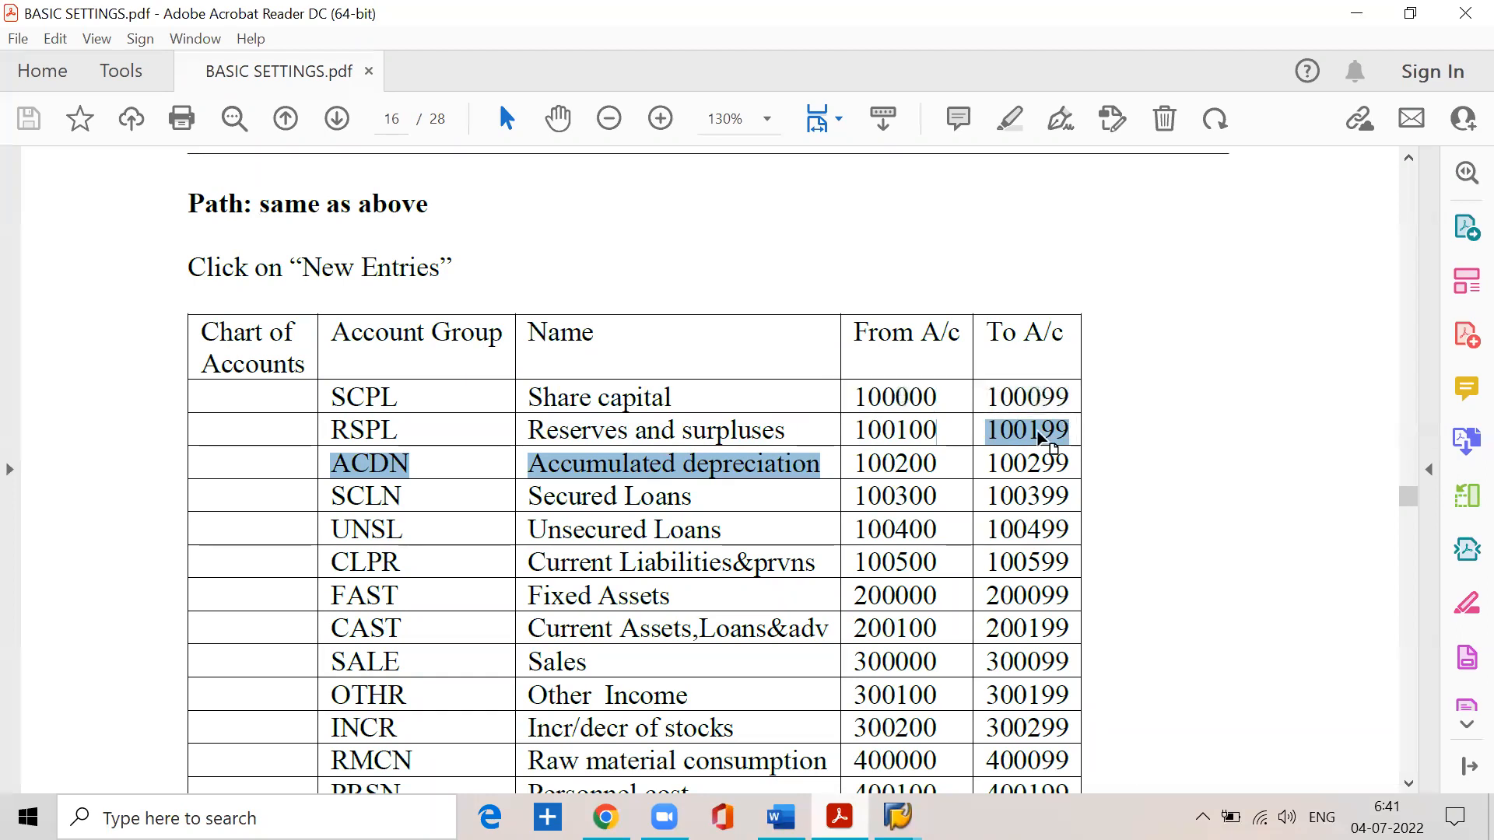
left_click(933, 429)
left_click_drag(933, 429, 822, 427)
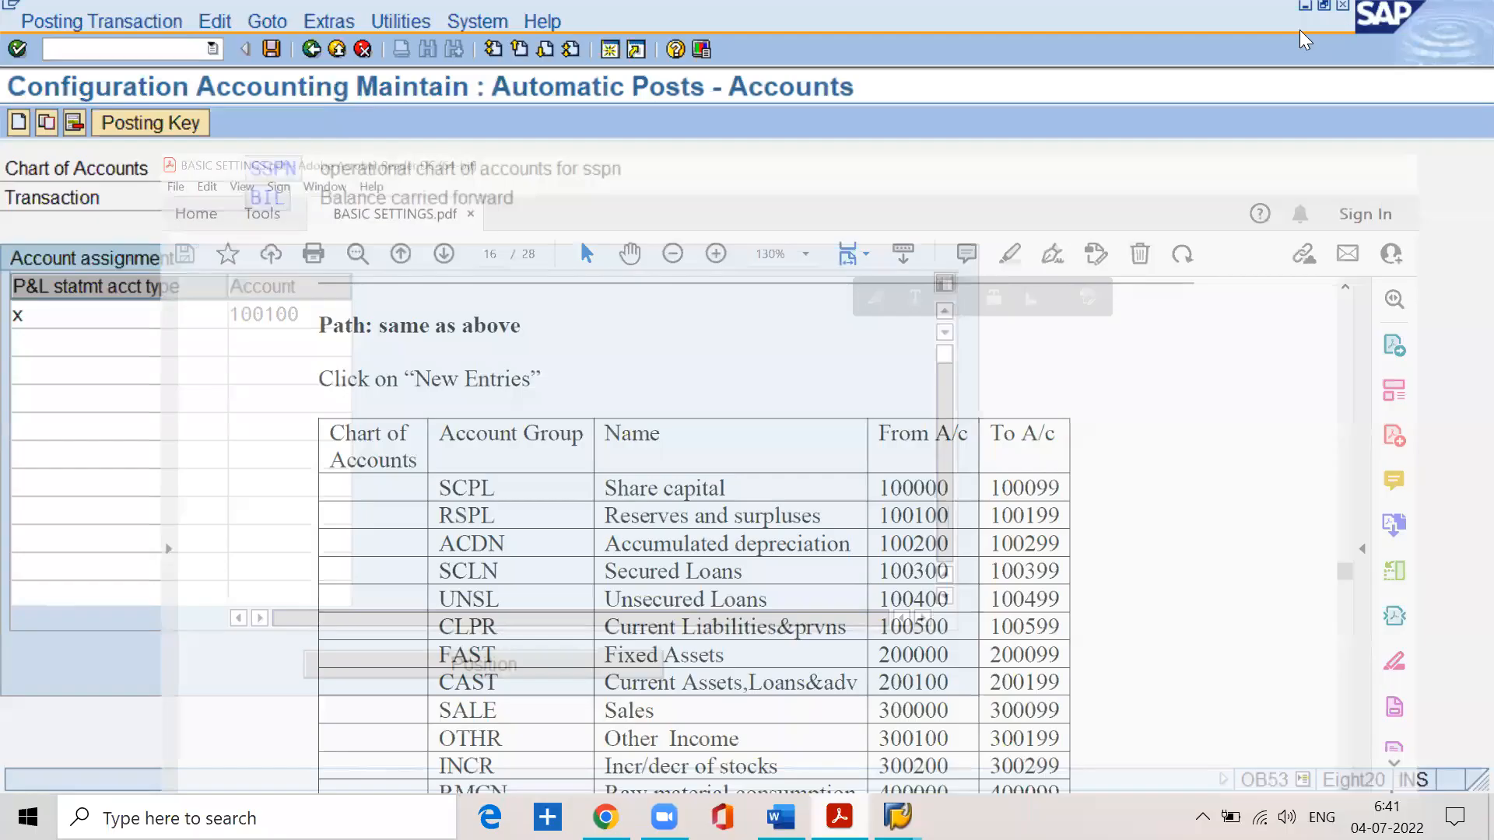
left_click(1356, 14)
- Save the type X account assignment to customizing request EH7K908184
left_click(267, 46)
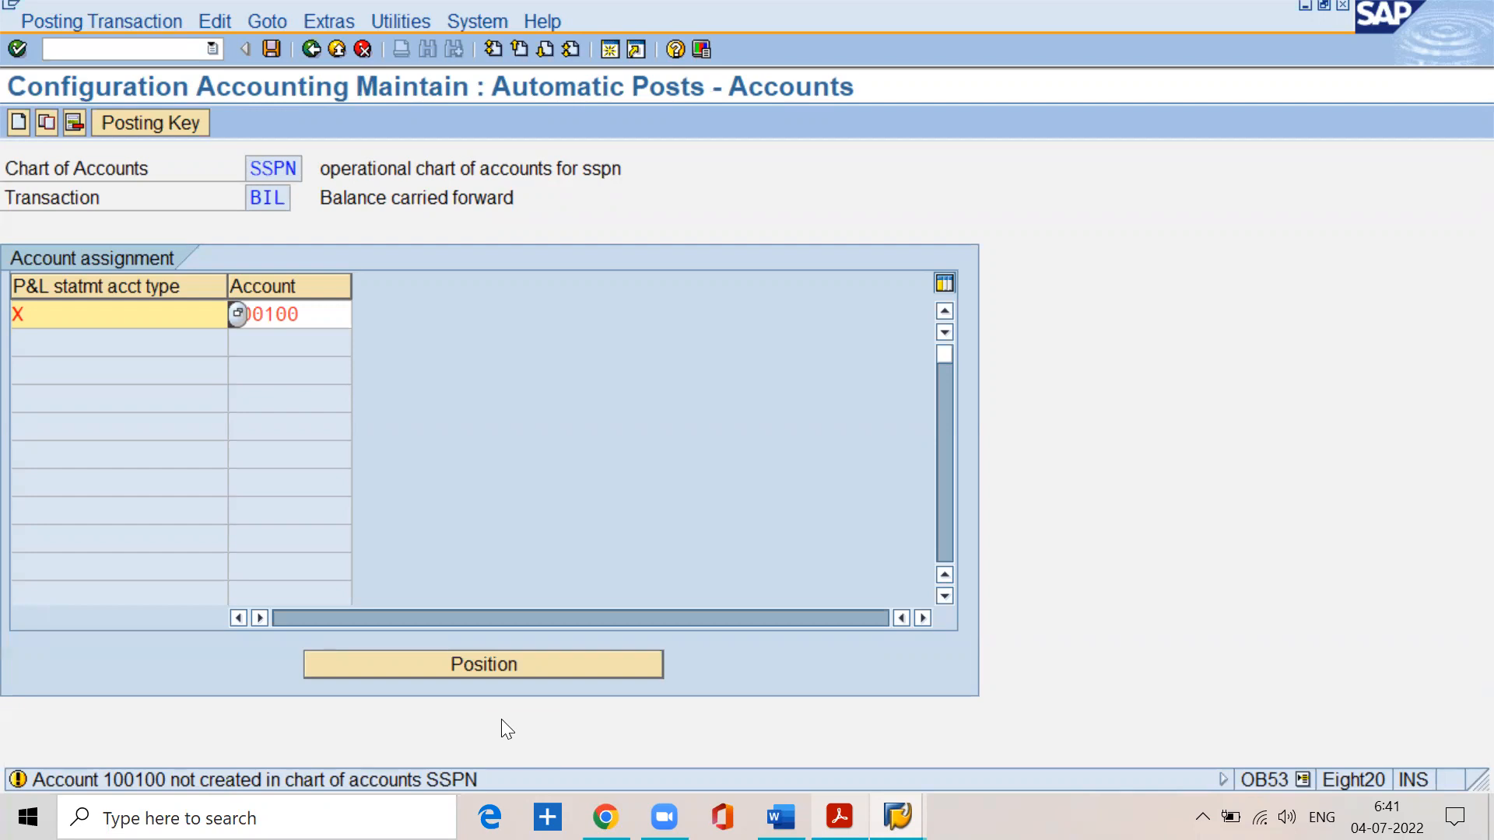
key("ctrl+s")
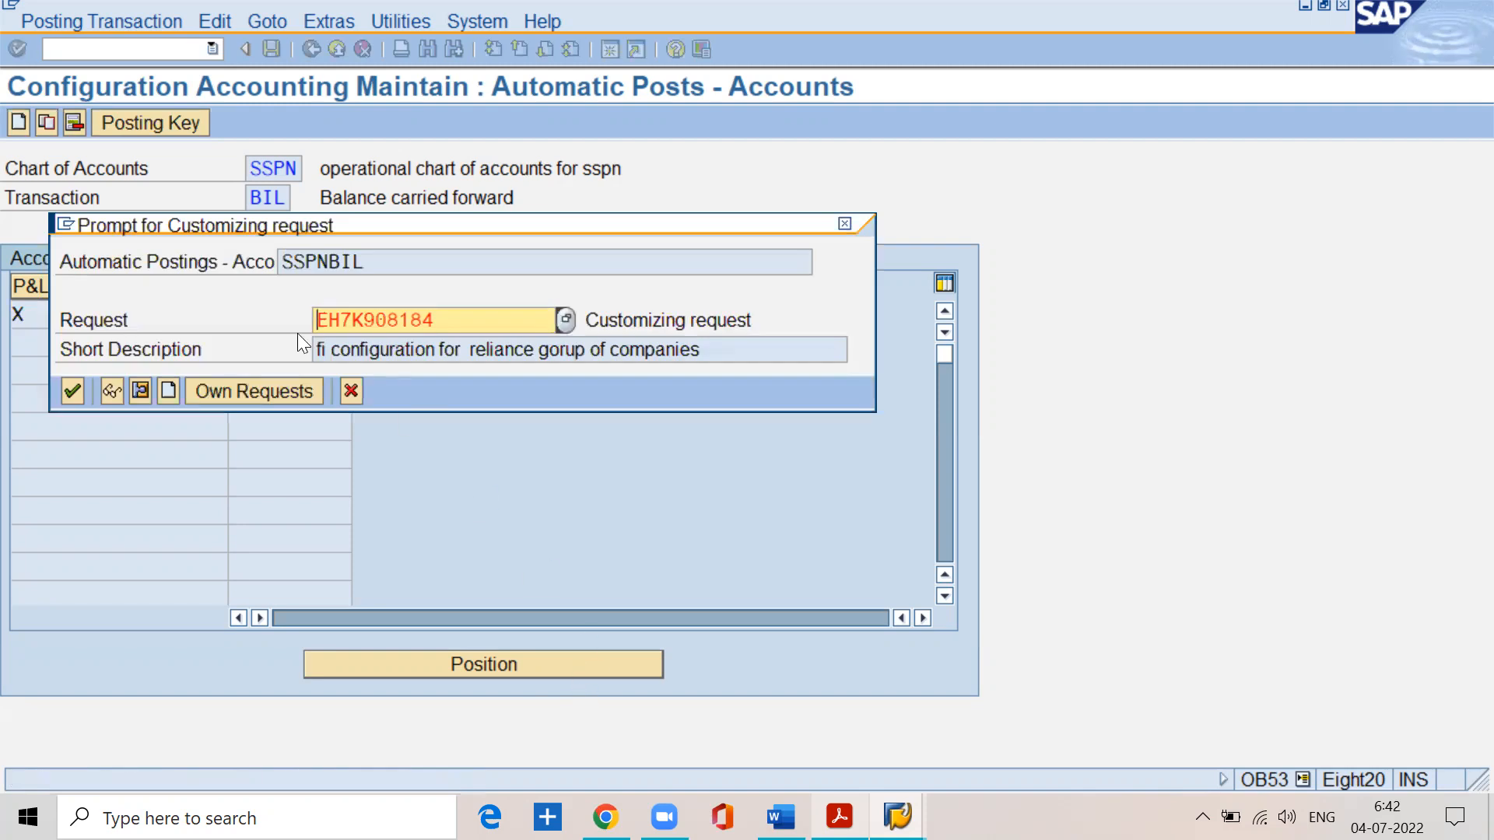
left_click(70, 393)
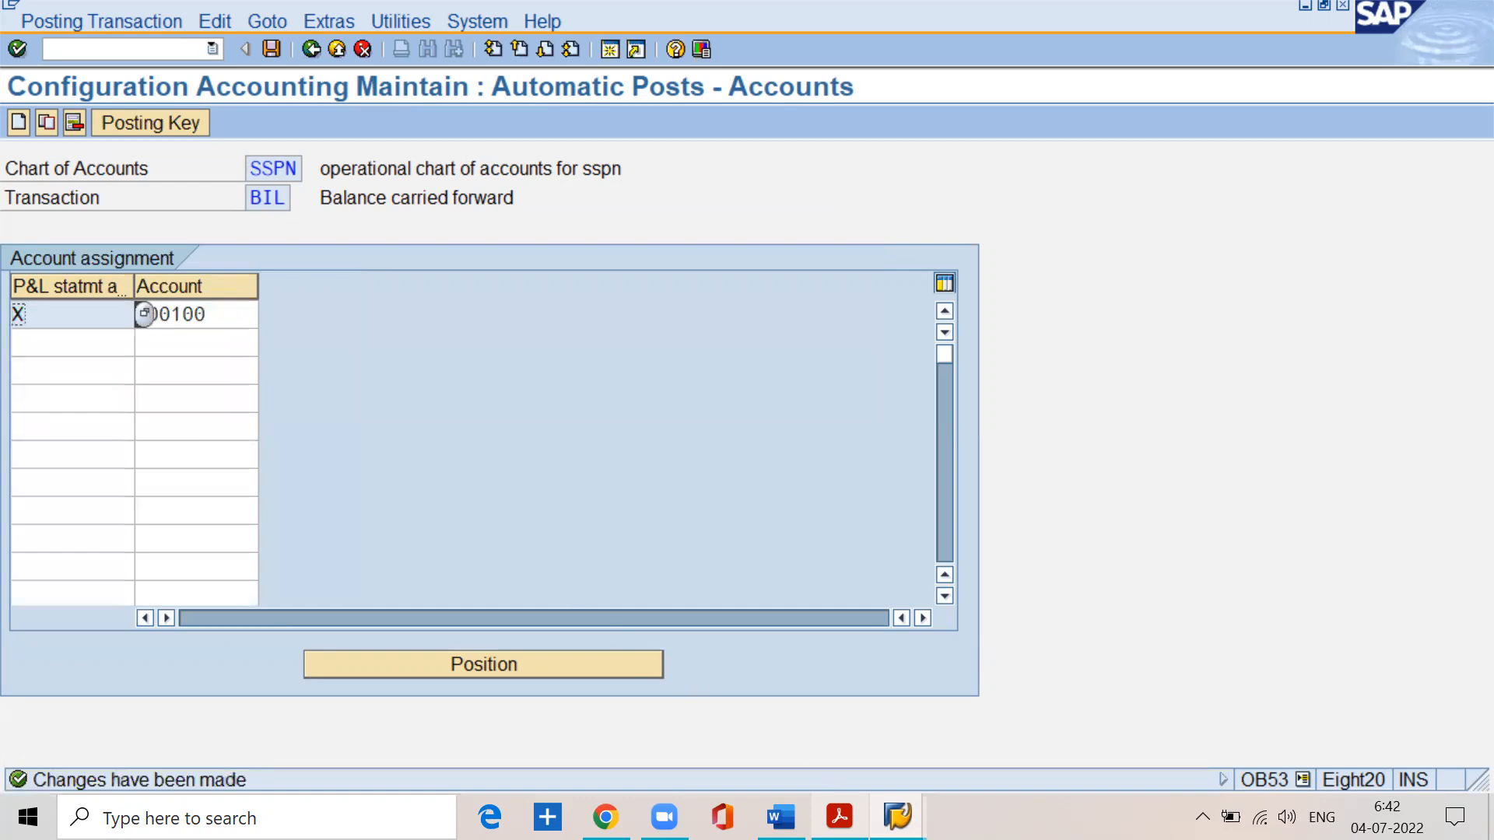
- Read the PDF notes on the operating (type X) and non-operating (type Y) profit or loss accounts, and return to SAP
left_click(839, 817)
scroll(619, 488, "down", 3)
scroll(619, 489, "down", 10)
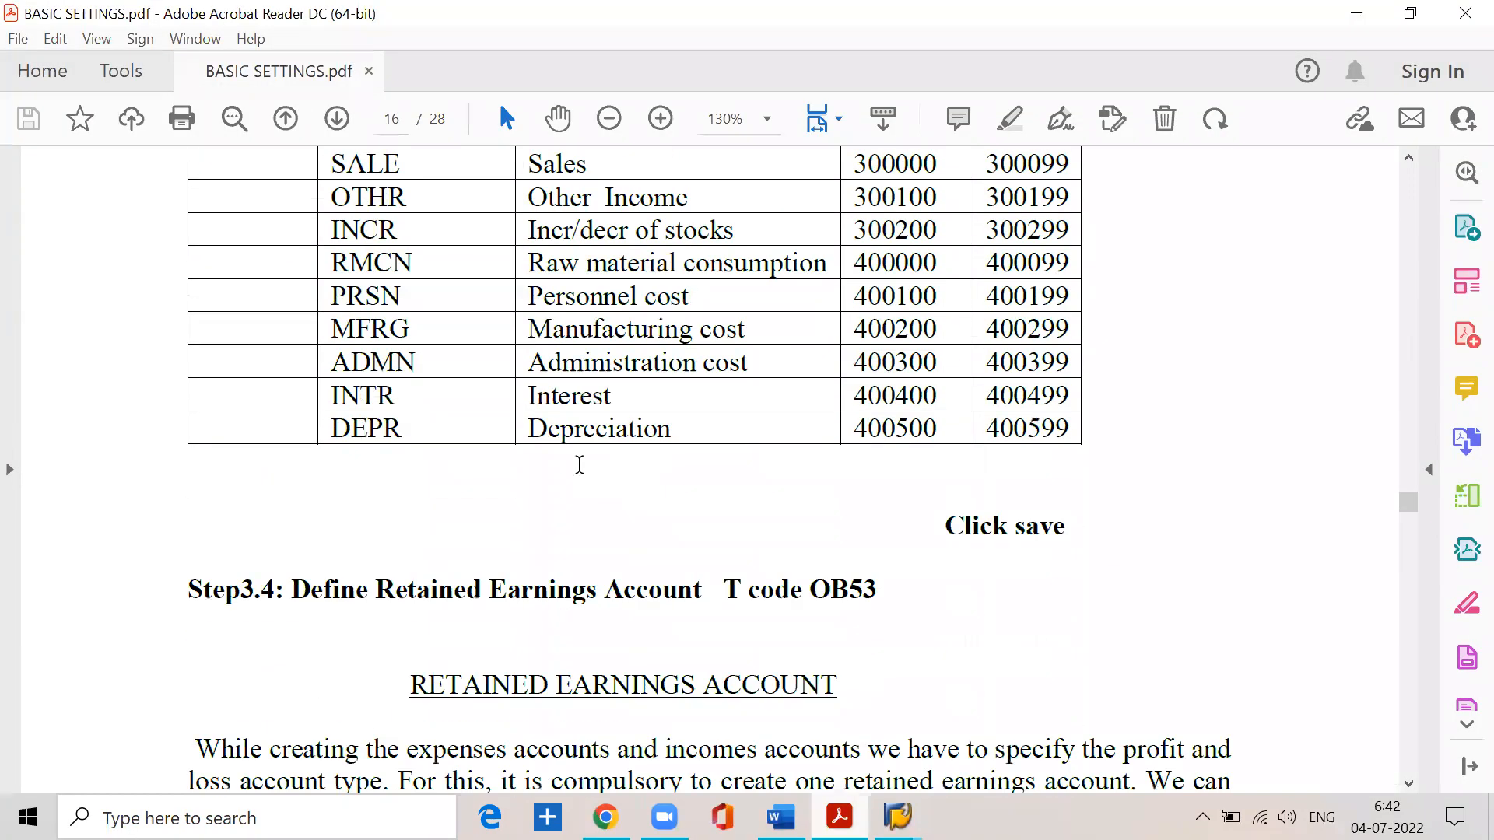
scroll(580, 471, "down", 8)
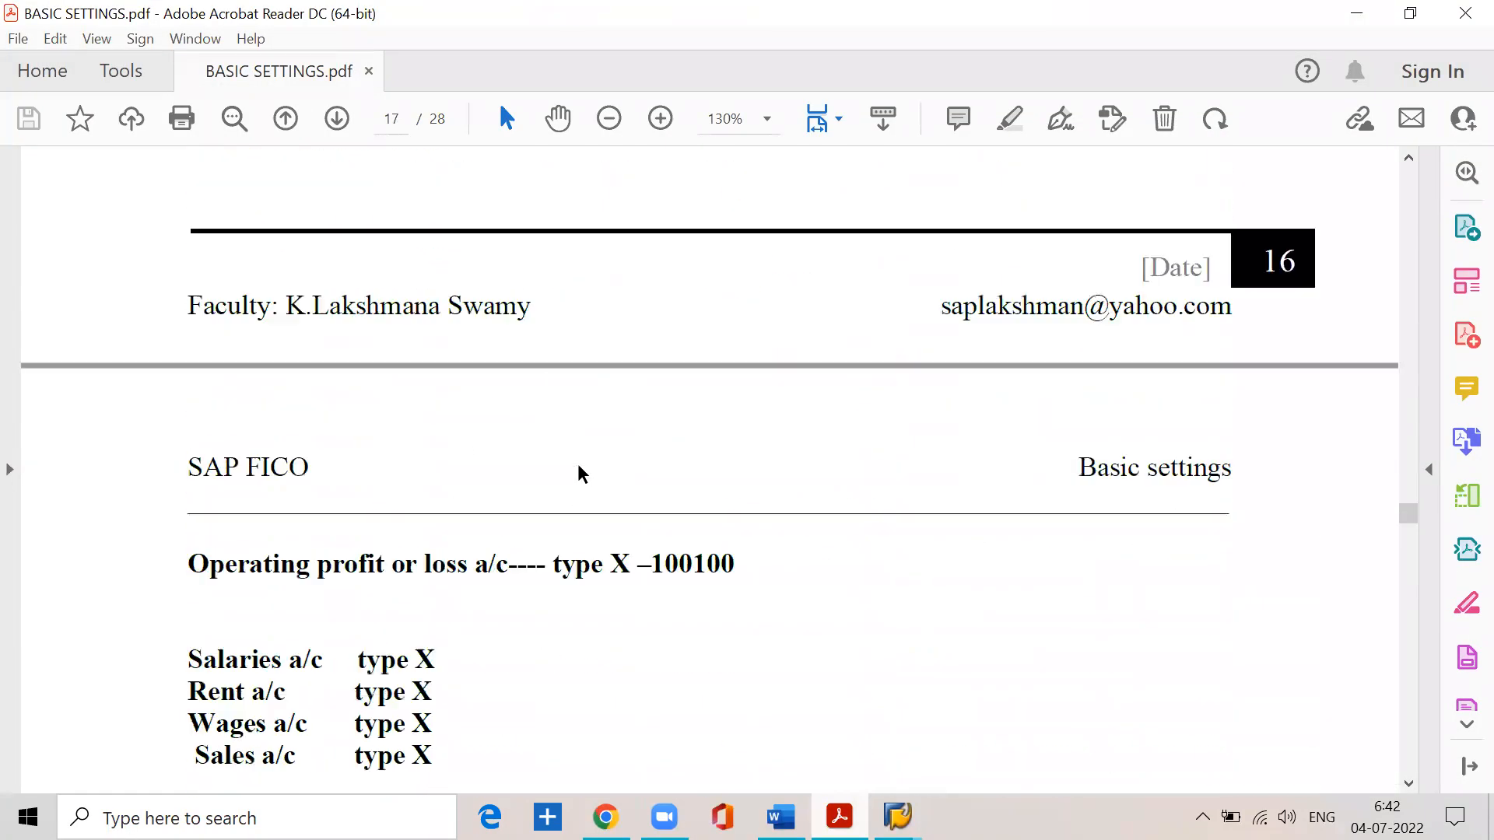
scroll(579, 467, "up", 5)
scroll(579, 465, "up", 4)
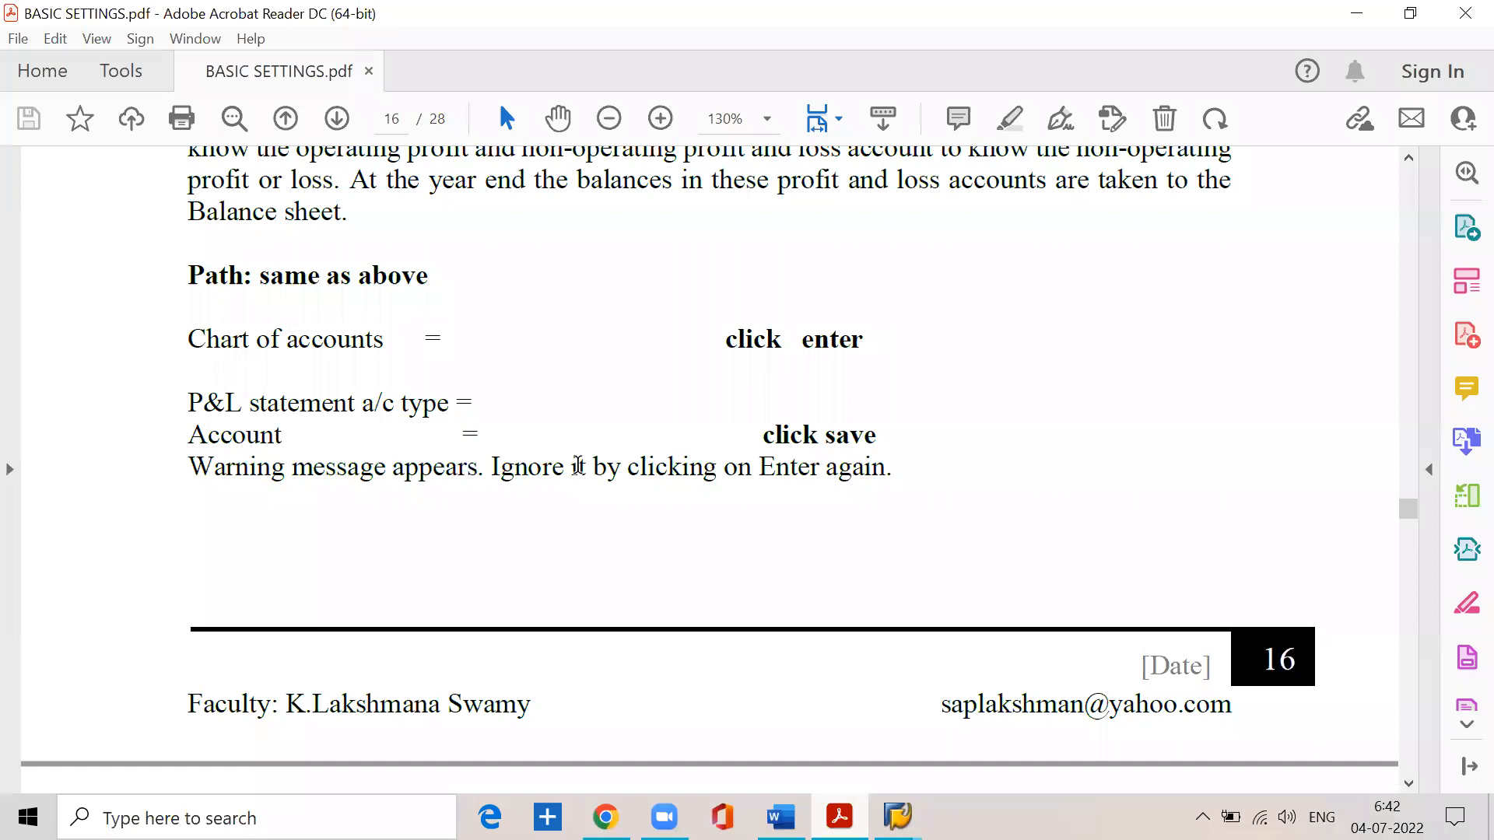
scroll(564, 467, "down", 7)
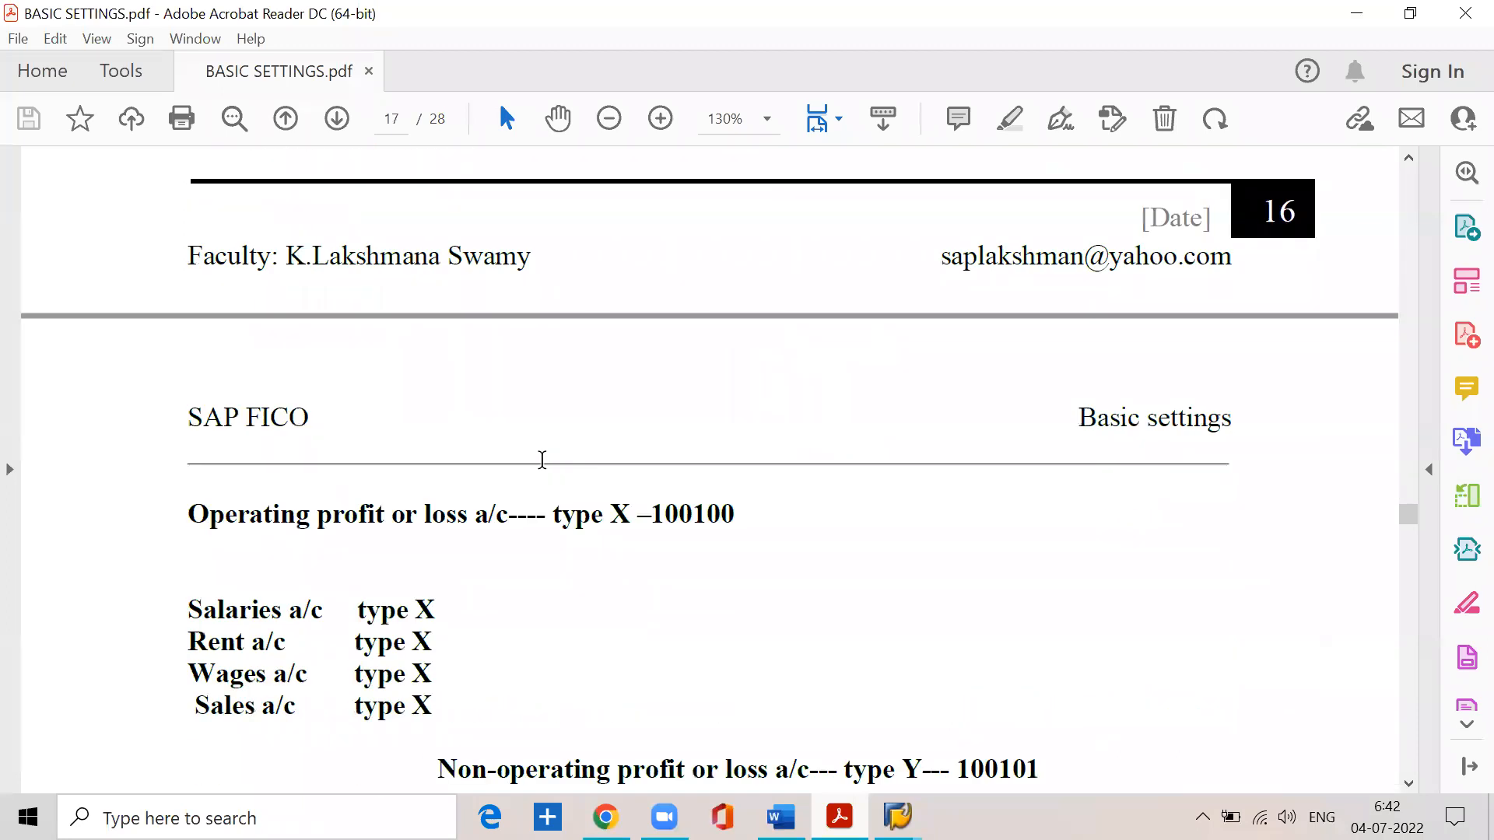
scroll(542, 460, "down", 2)
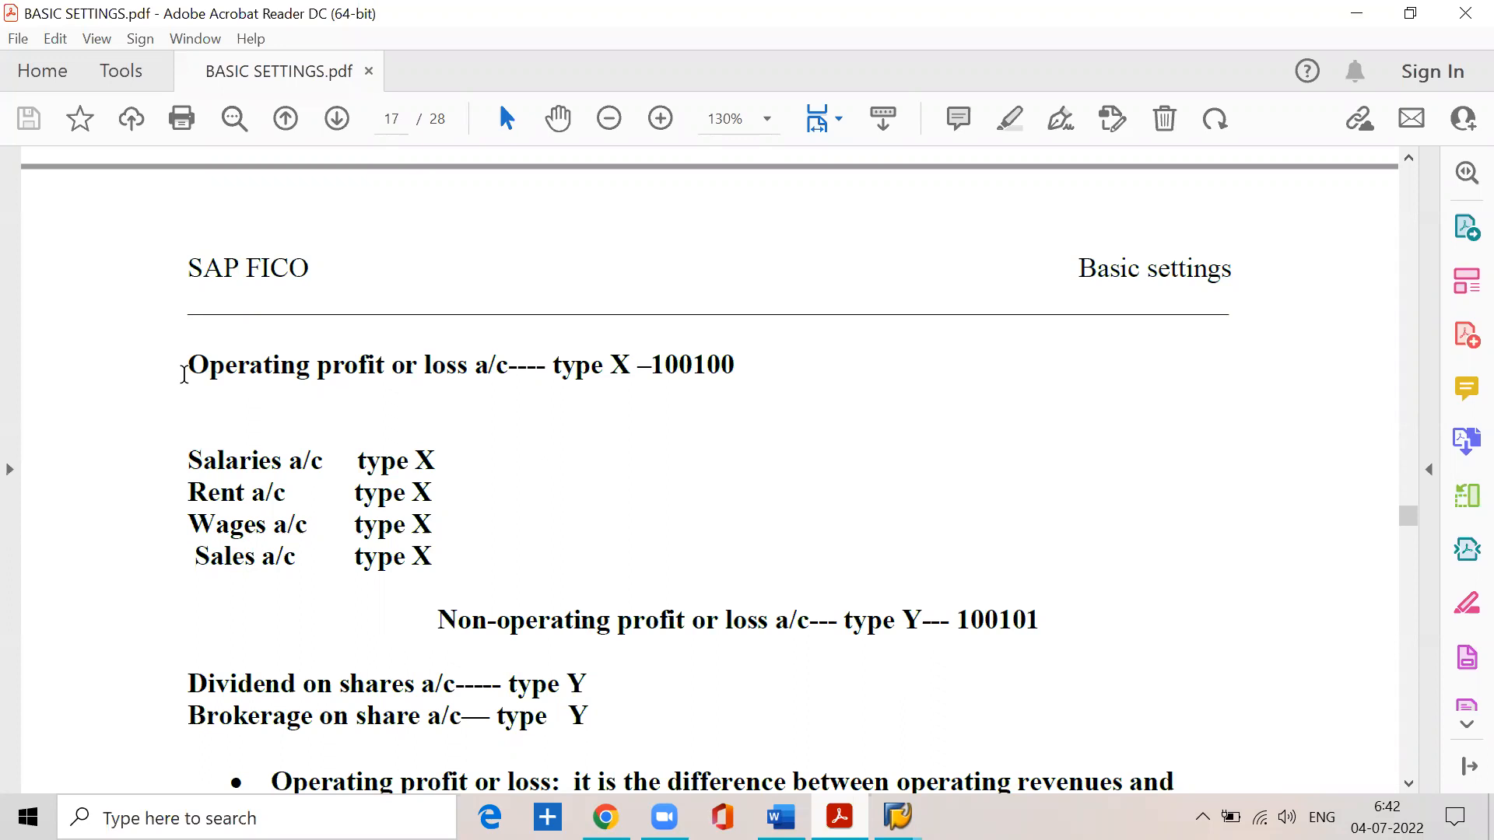
left_click_drag(188, 365, 729, 379)
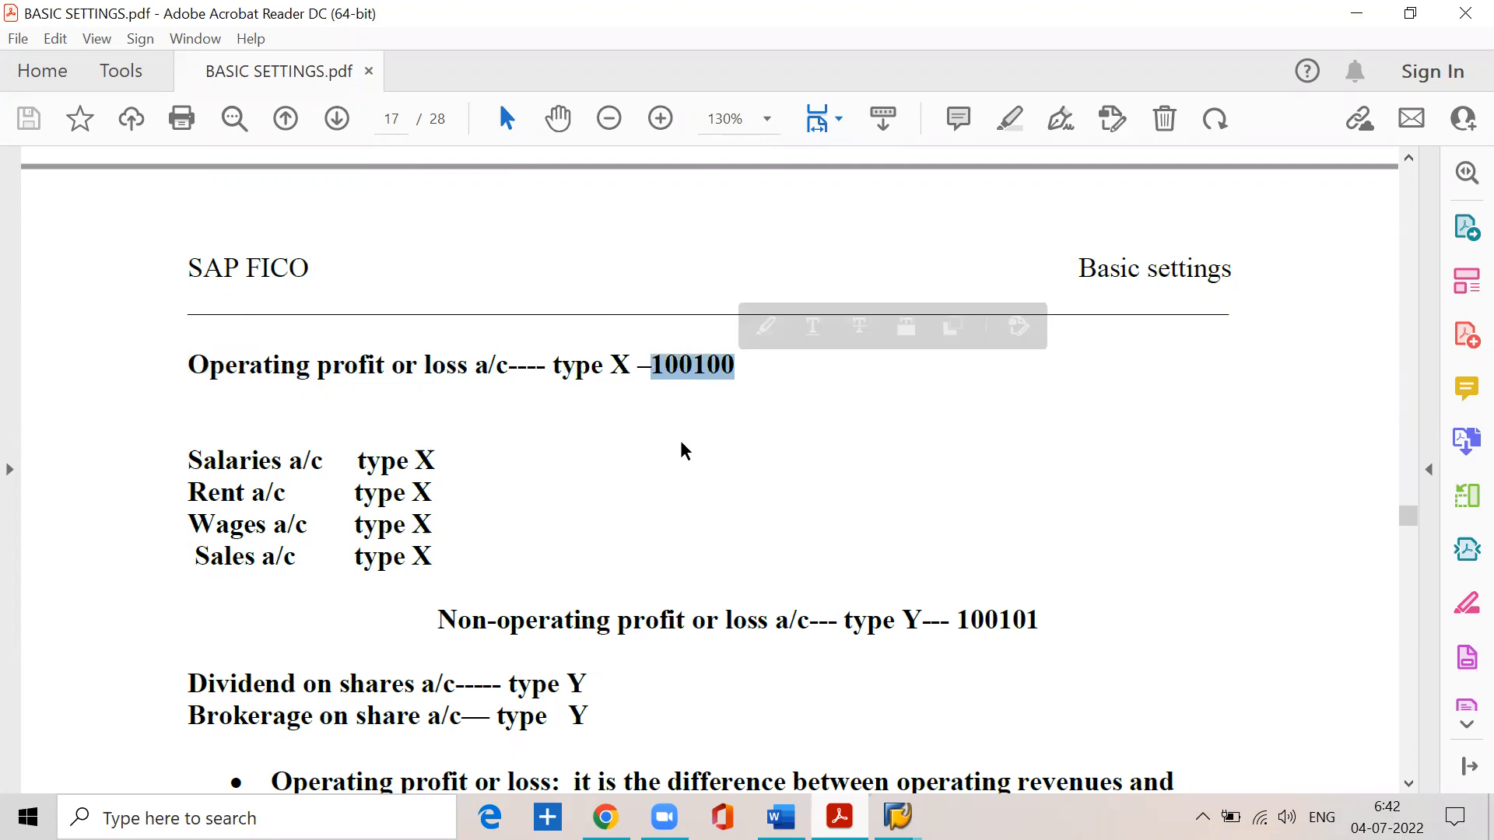
scroll(680, 440, "down", 3)
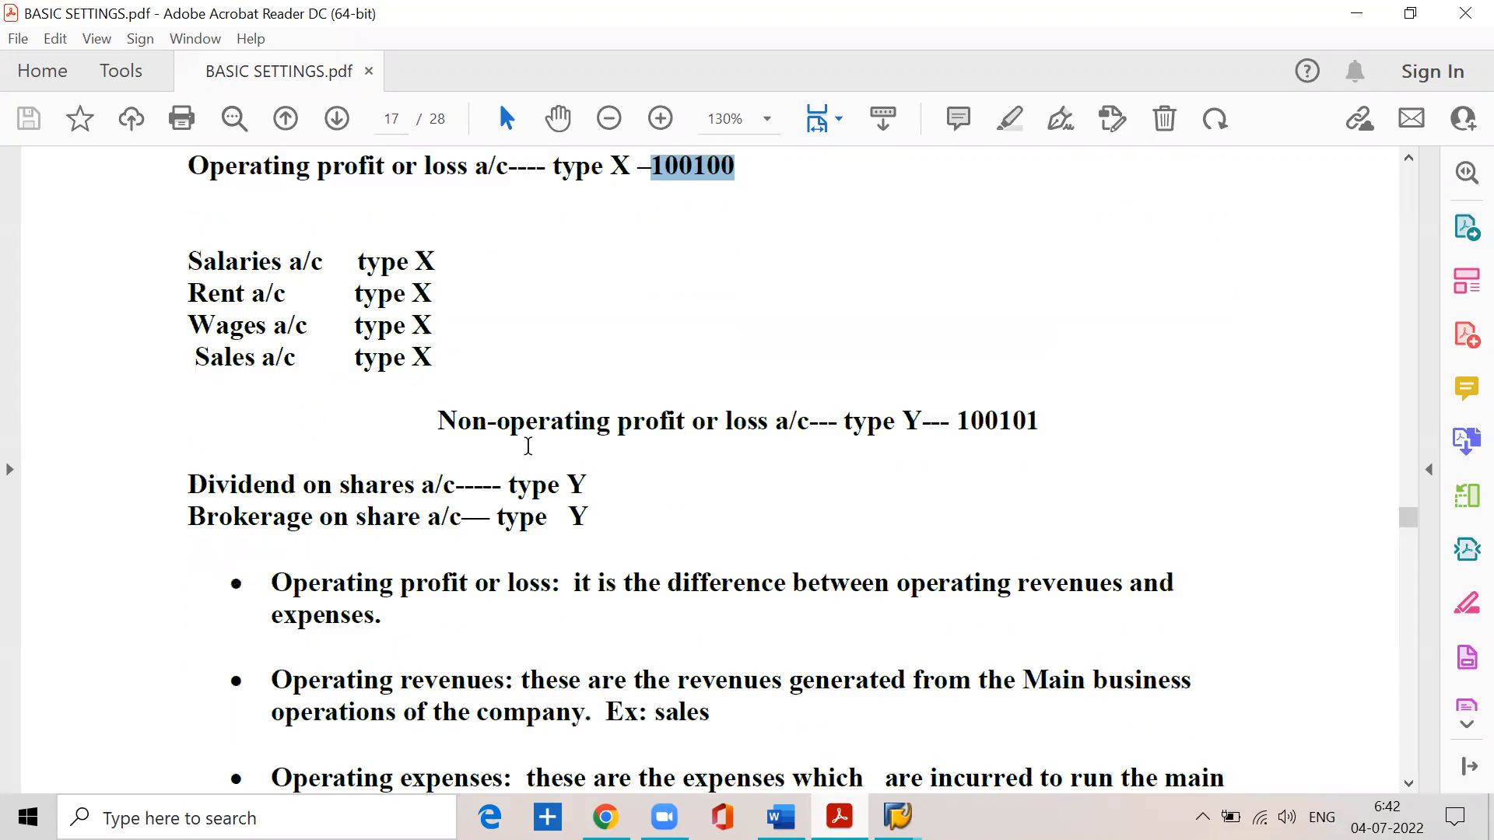
left_click_drag(440, 417, 1044, 427)
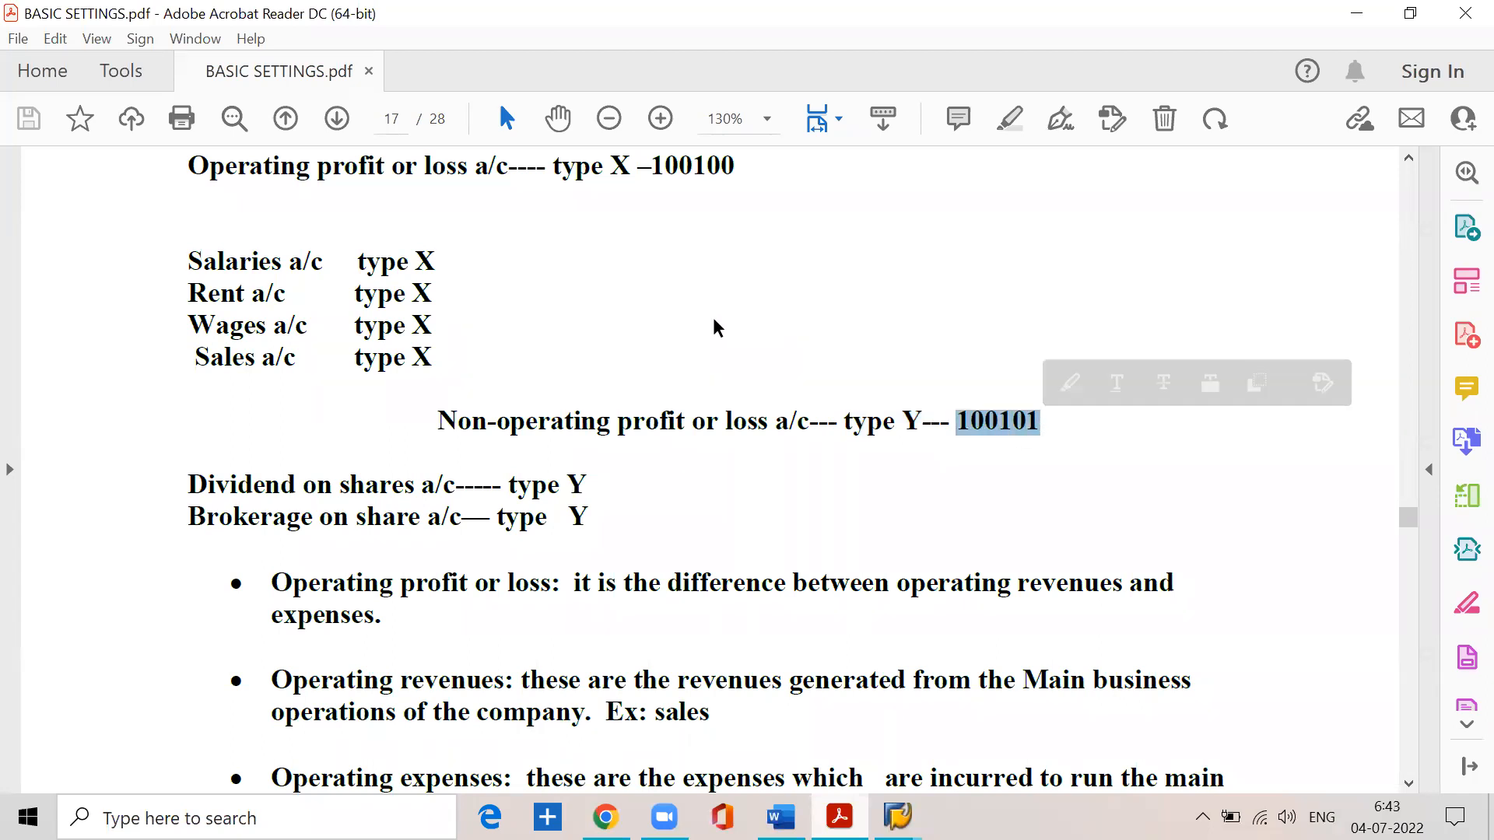
left_click(1356, 13)
- Assign account 100101 to P&L statement account type Y and save it to customizing request EH7K908184
left_click(70, 345)
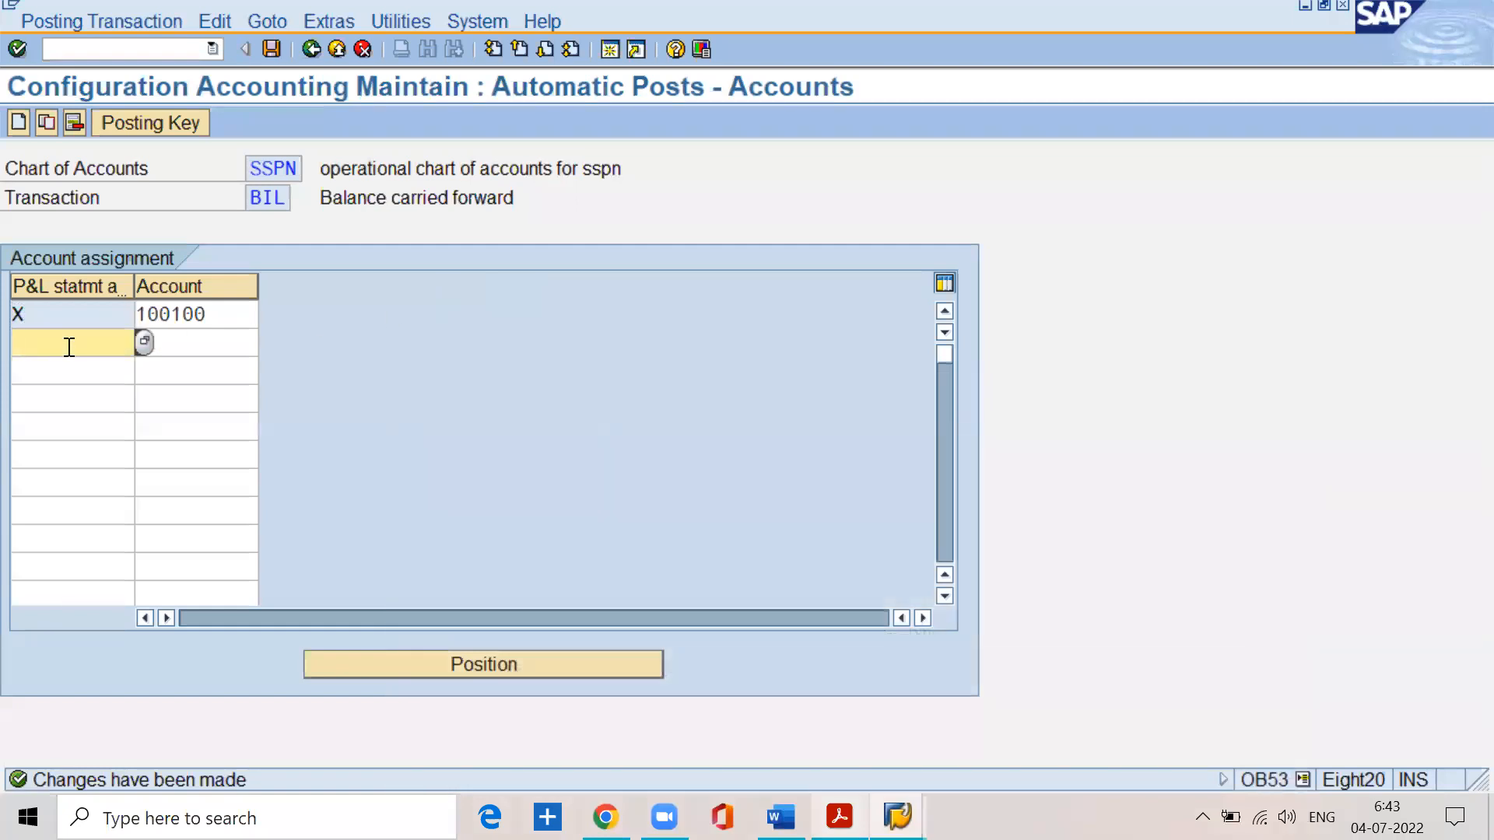
type("y")
key("Tab")
type("100101")
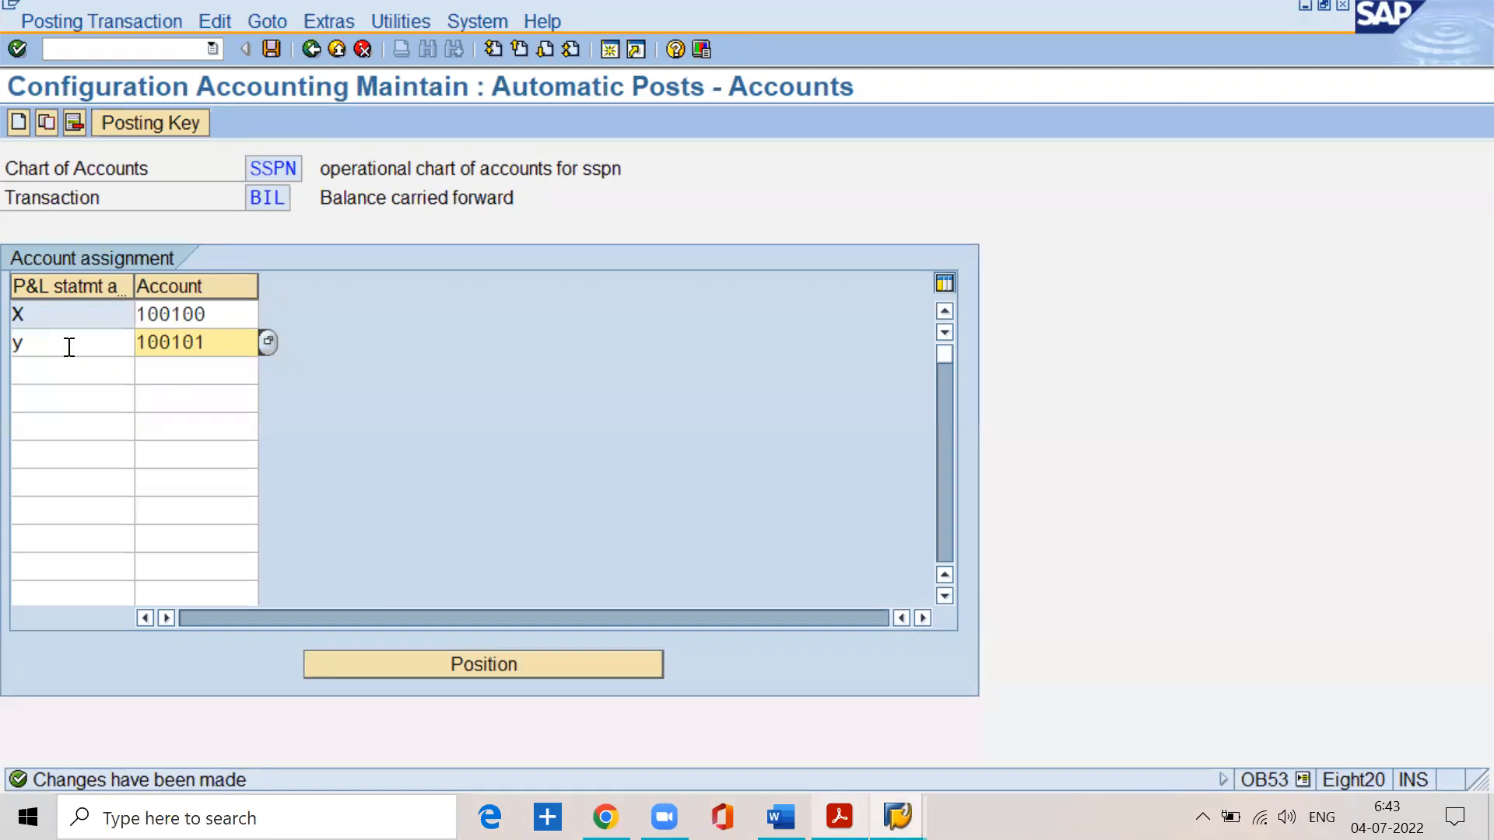
left_click(272, 52)
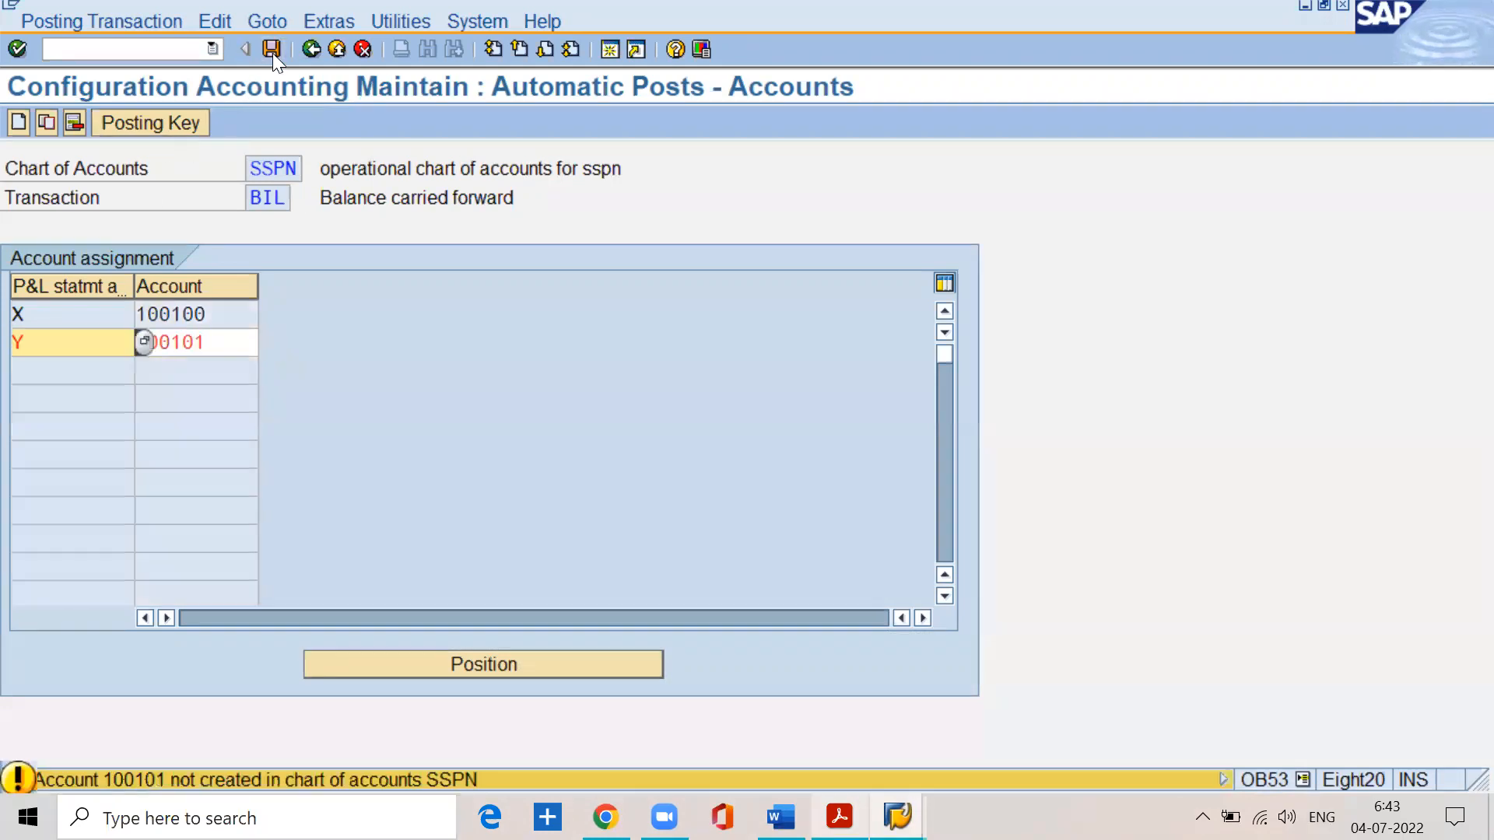
key("Return")
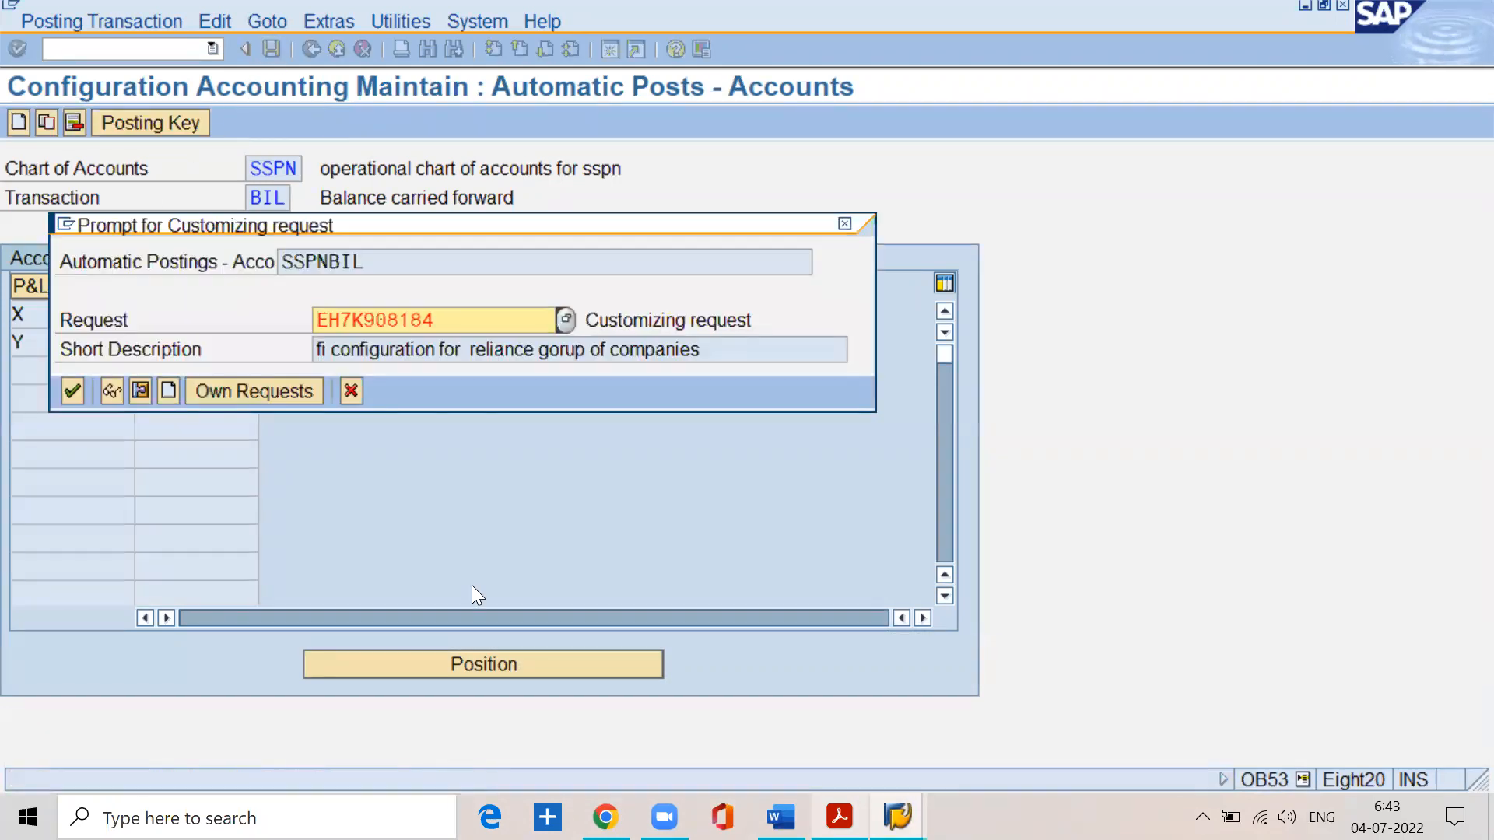
left_click(72, 390)
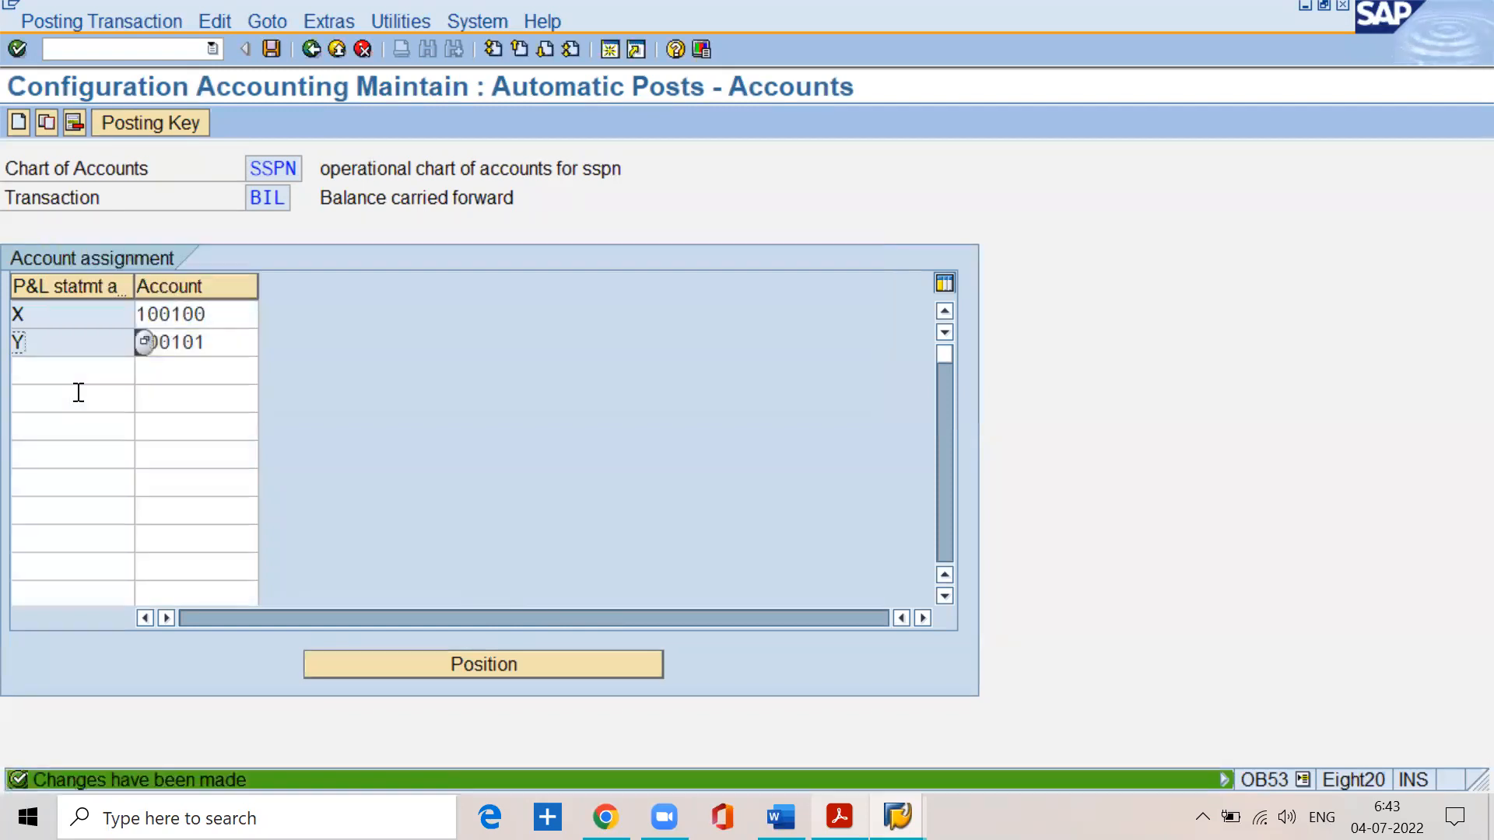
- Switch to the BASIC SETTINGS.pdf notes and read the definition of operating profit or loss
left_click(840, 817)
scroll(467, 441, "down", 3)
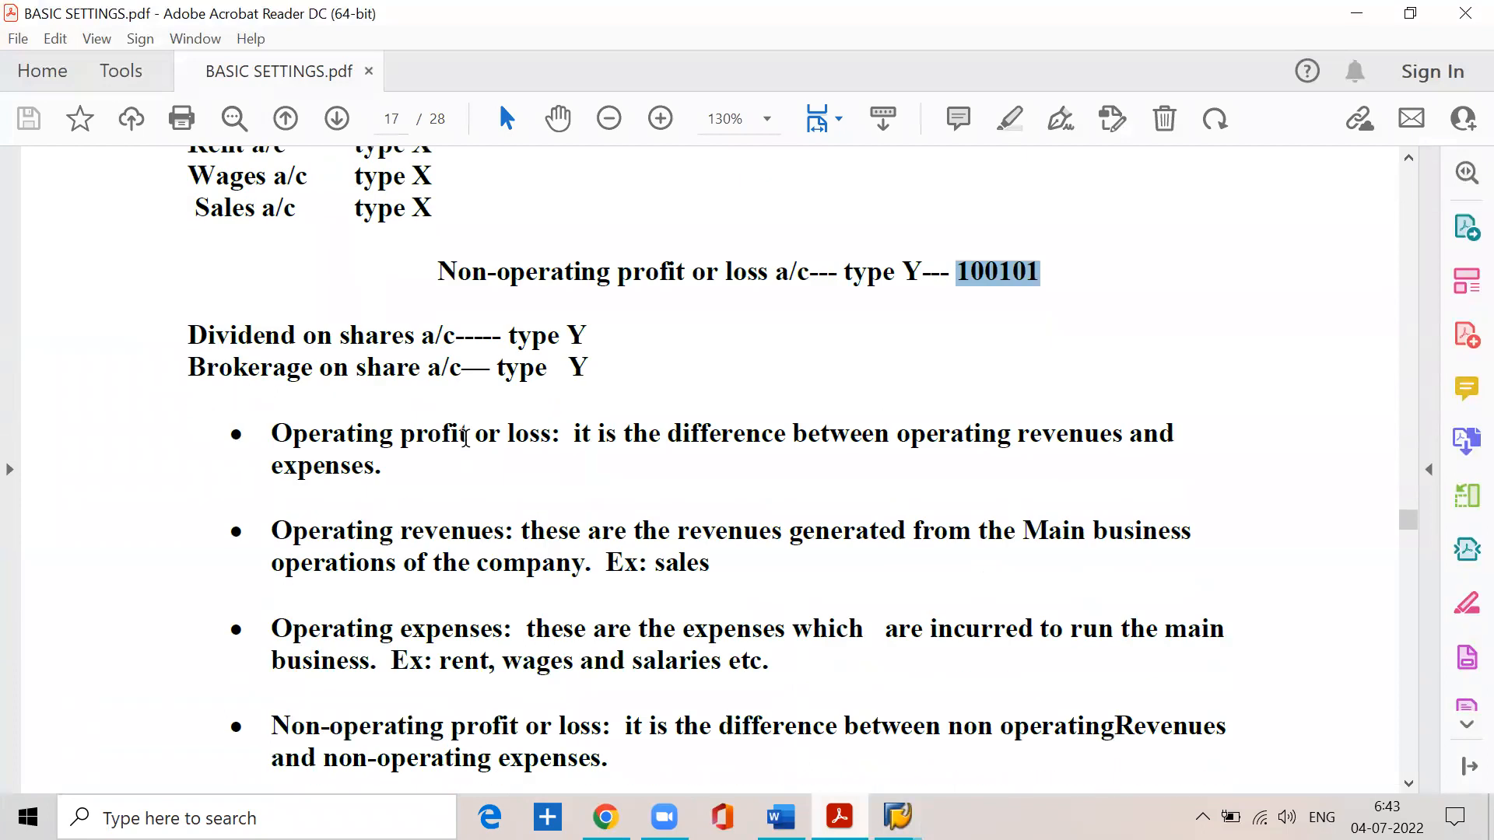
left_click_drag(268, 433, 1173, 433)
left_click(577, 433)
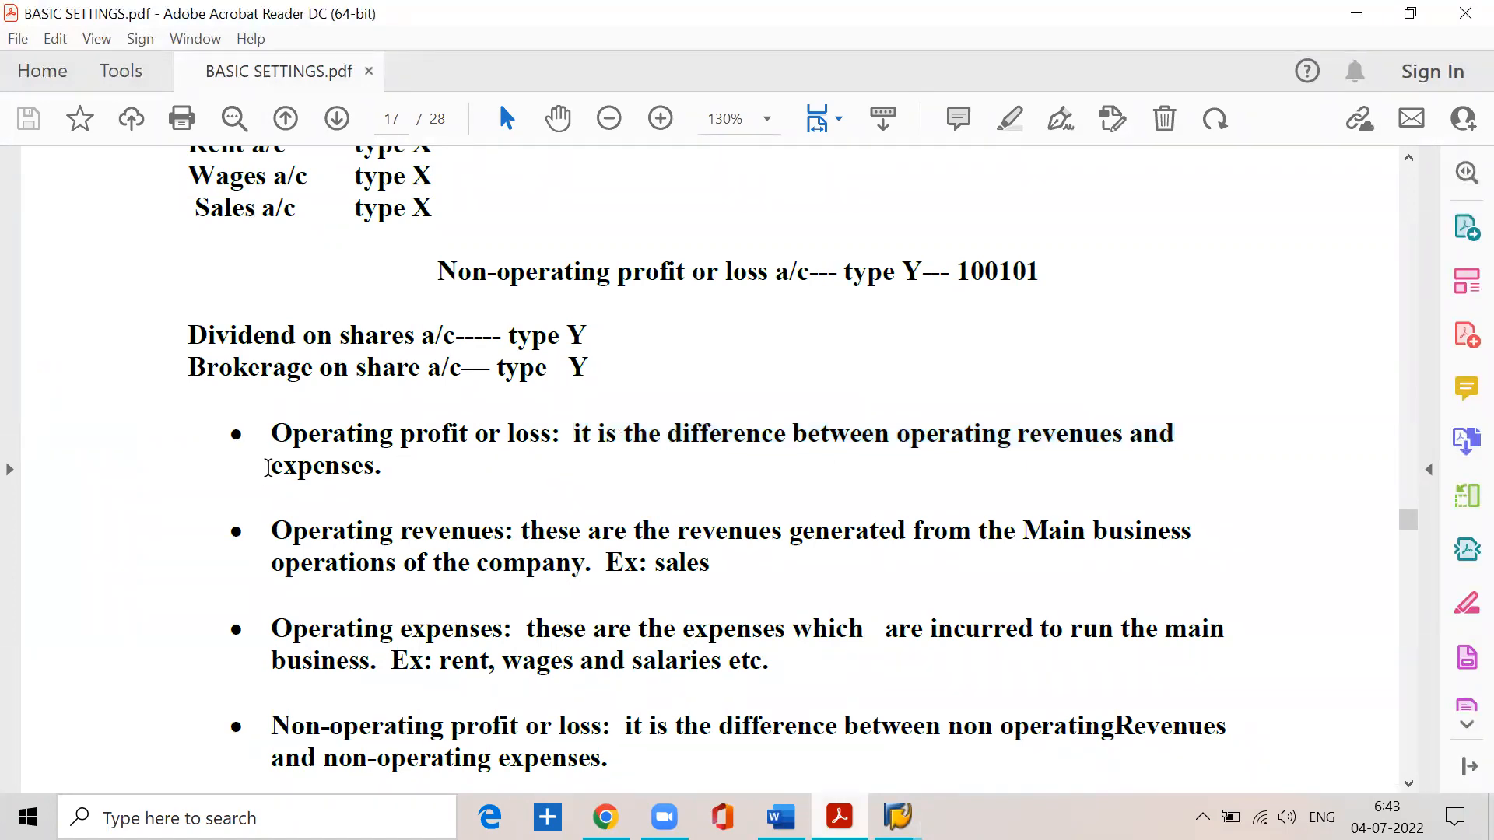
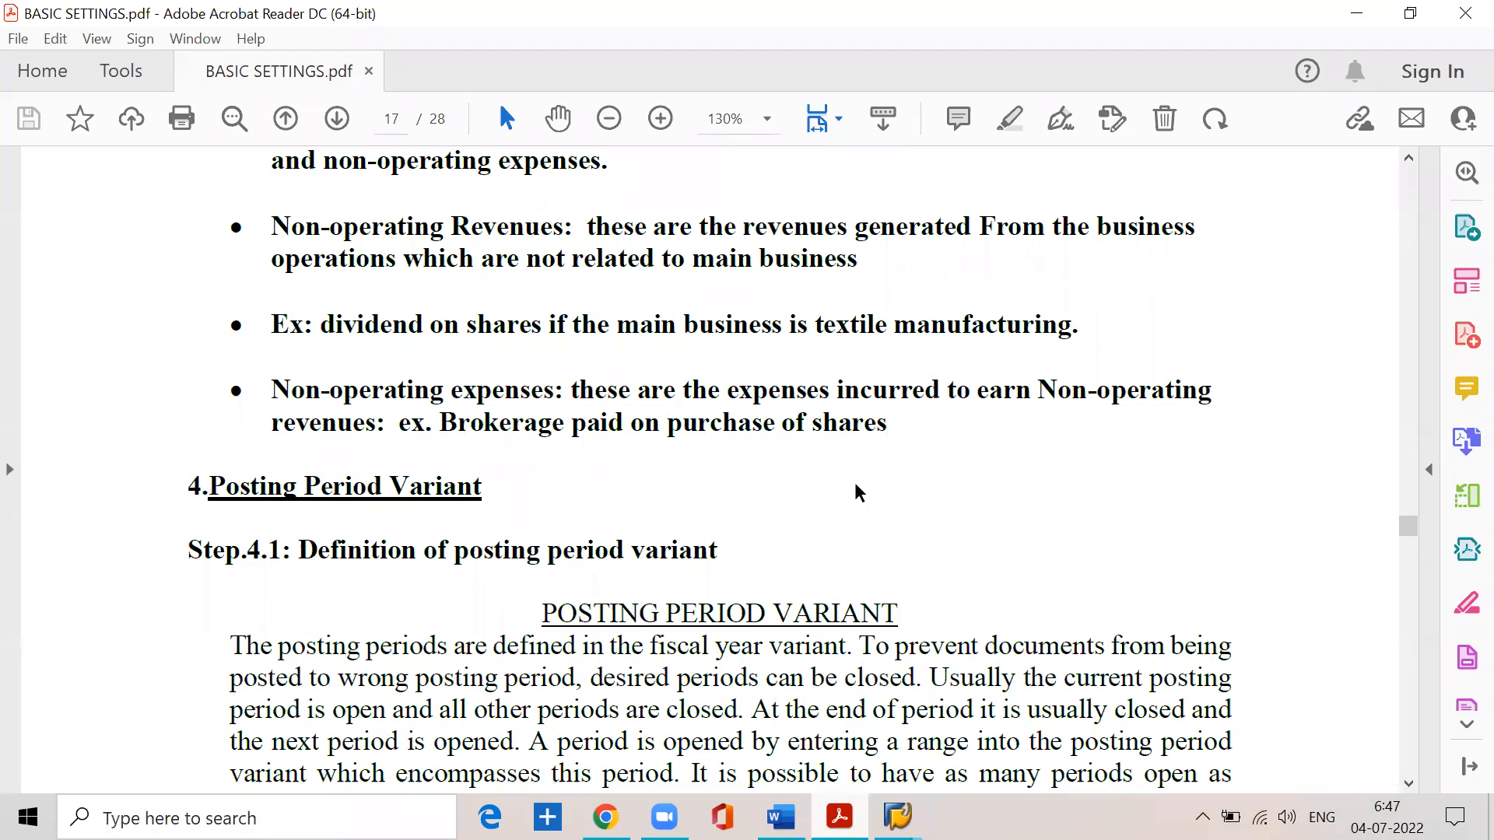
- Read the notes on the salaries, rent, wages and sales accounts and the P&L statement account type assigned to each
scroll(854, 491, "up", 10)
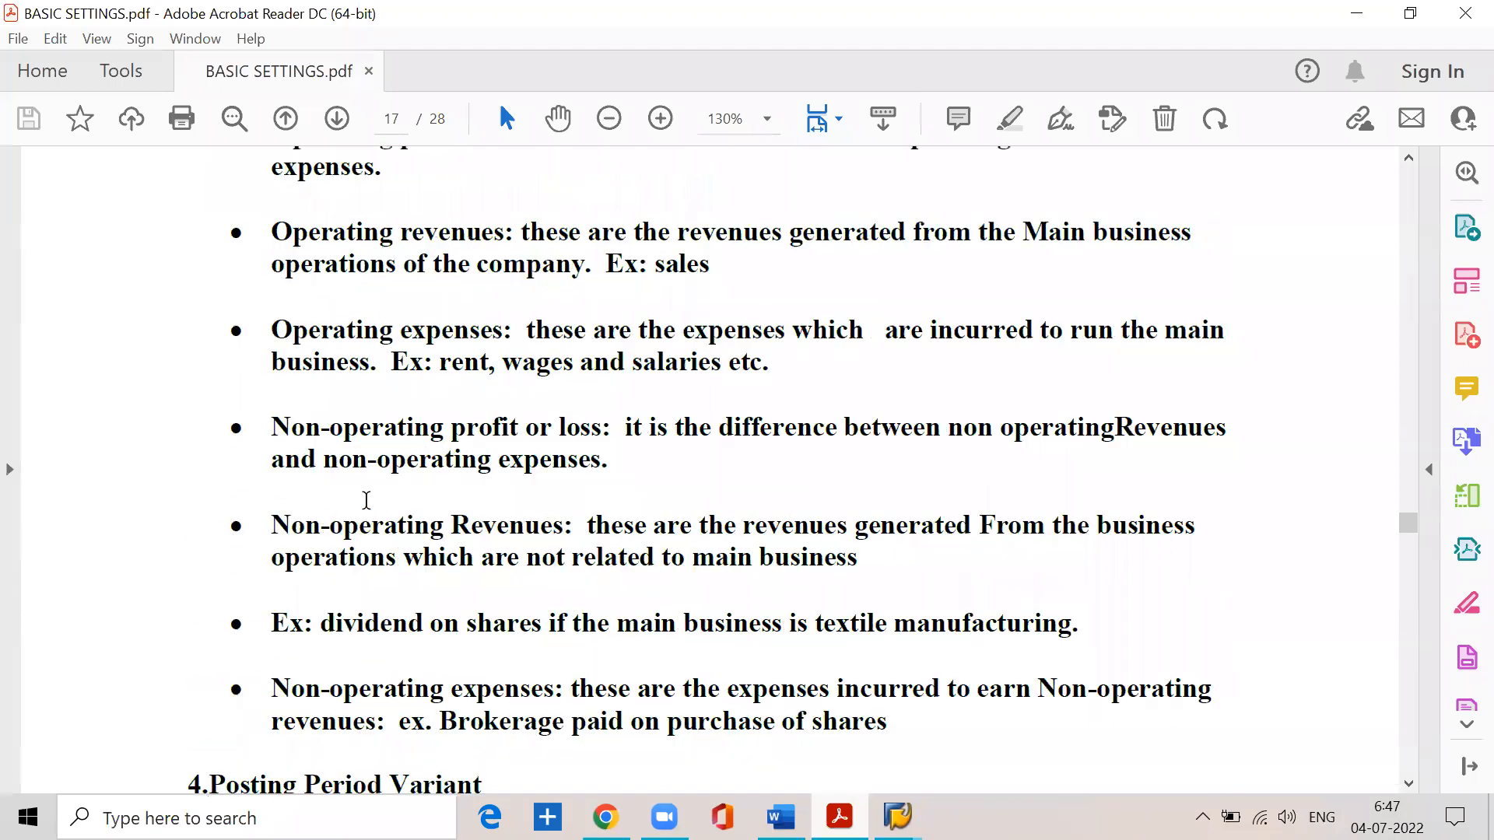
scroll(362, 513, "up", 1)
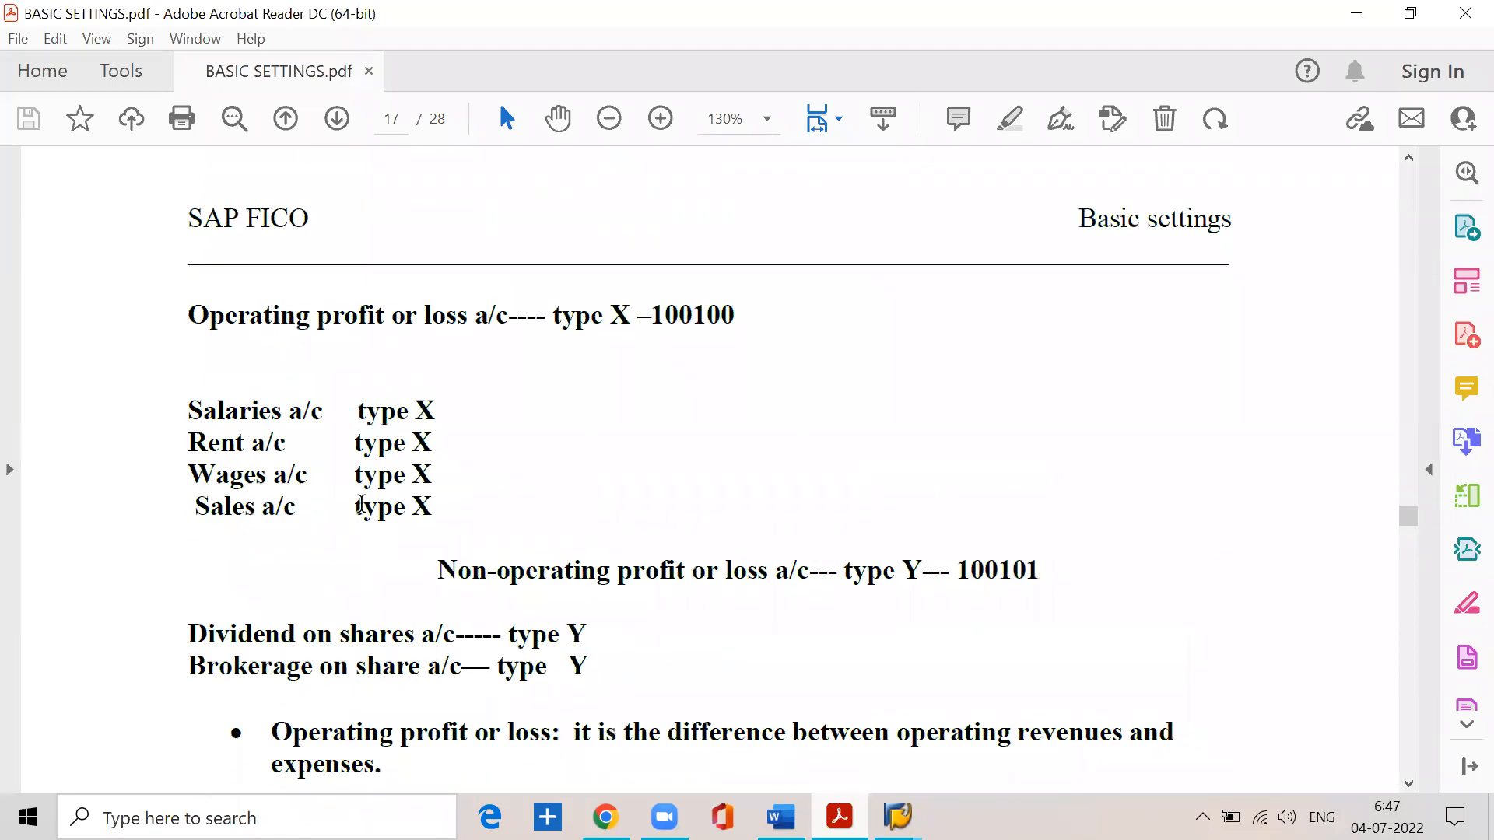
left_click_drag(185, 410, 436, 413)
left_click(235, 480)
left_click_drag(197, 506, 403, 519)
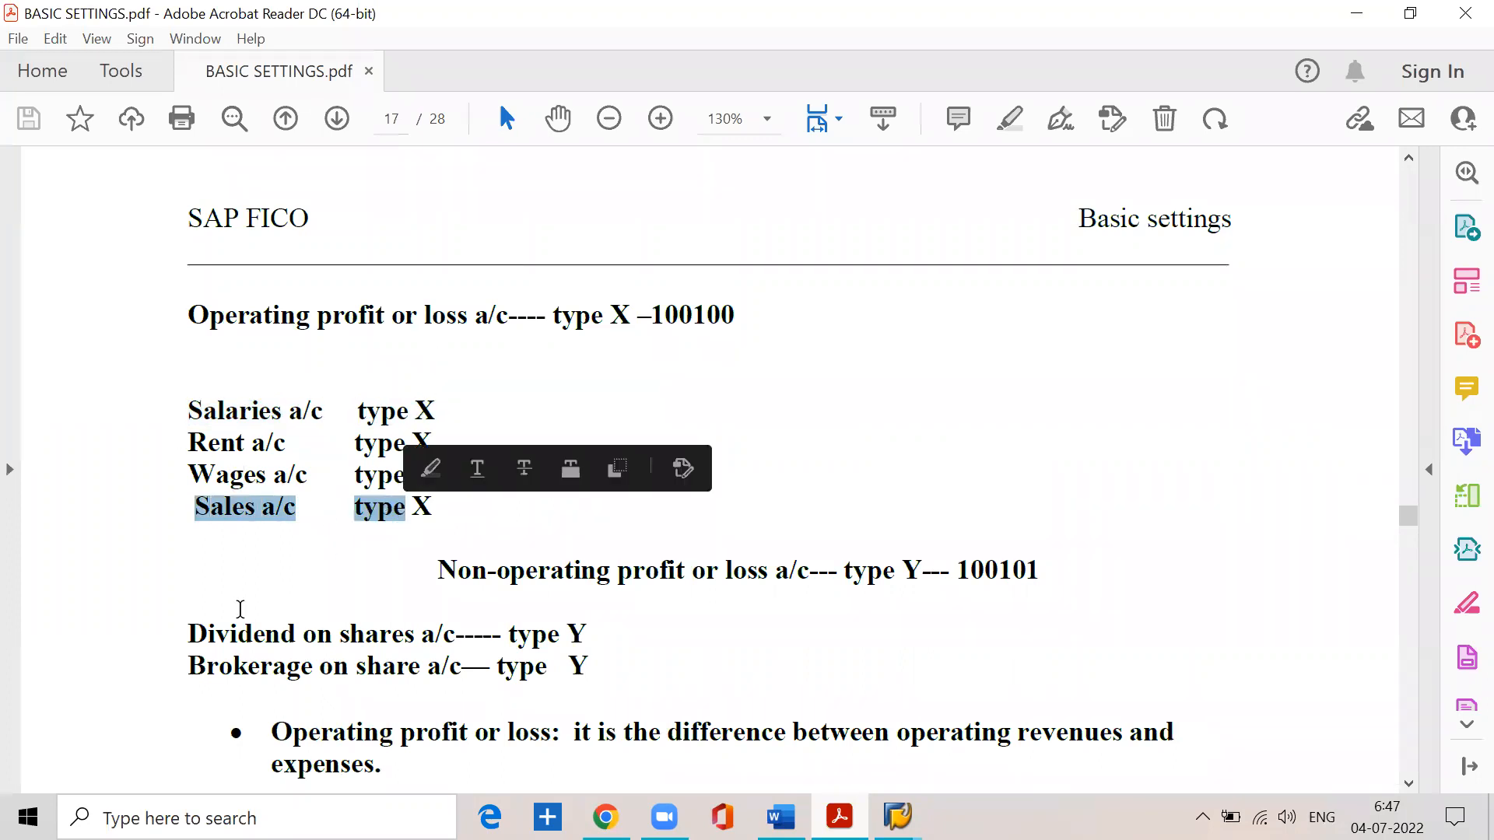
left_click(444, 399)
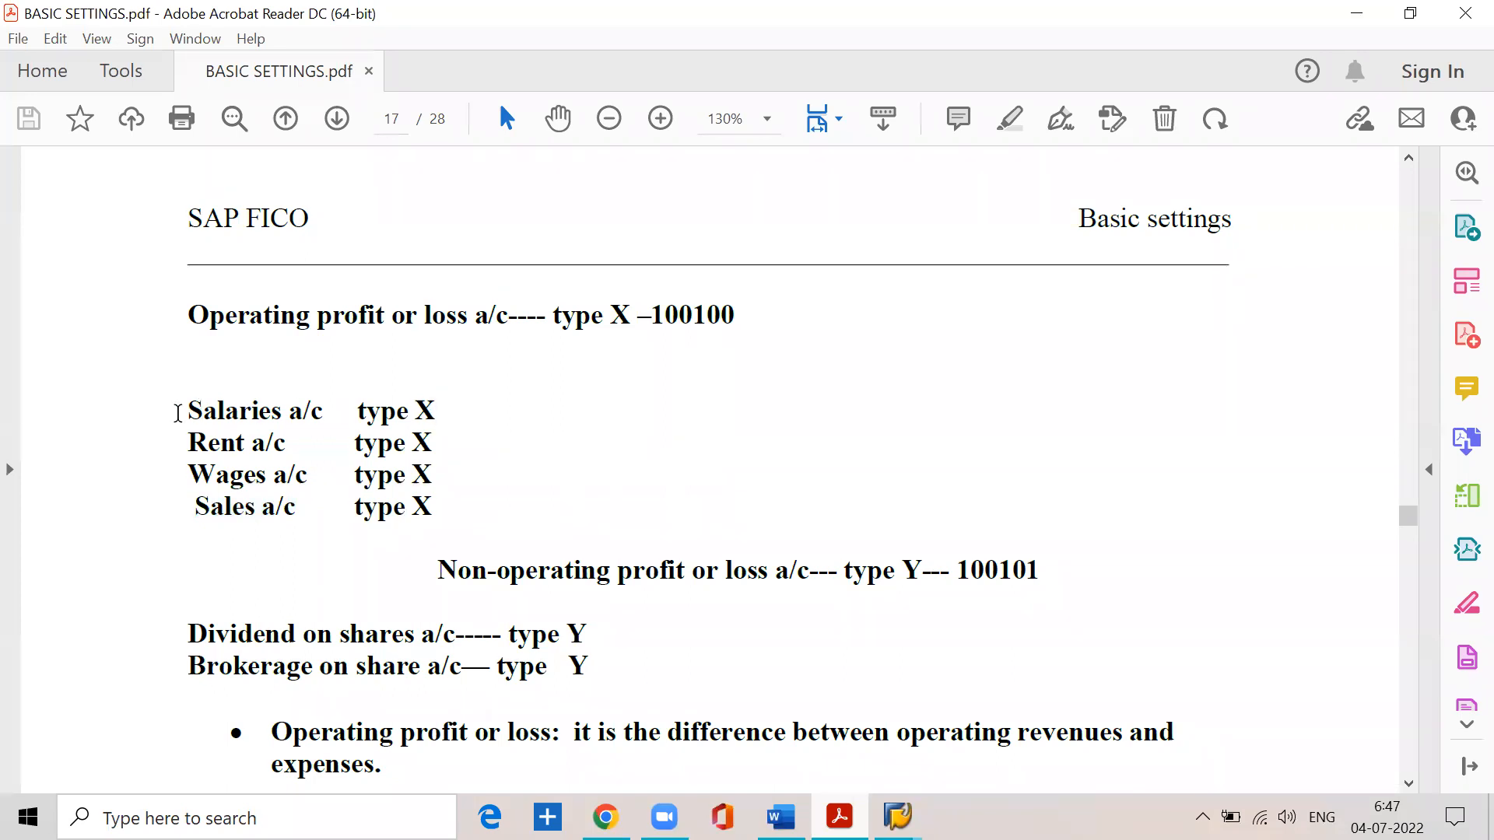
left_click_drag(179, 413, 432, 414)
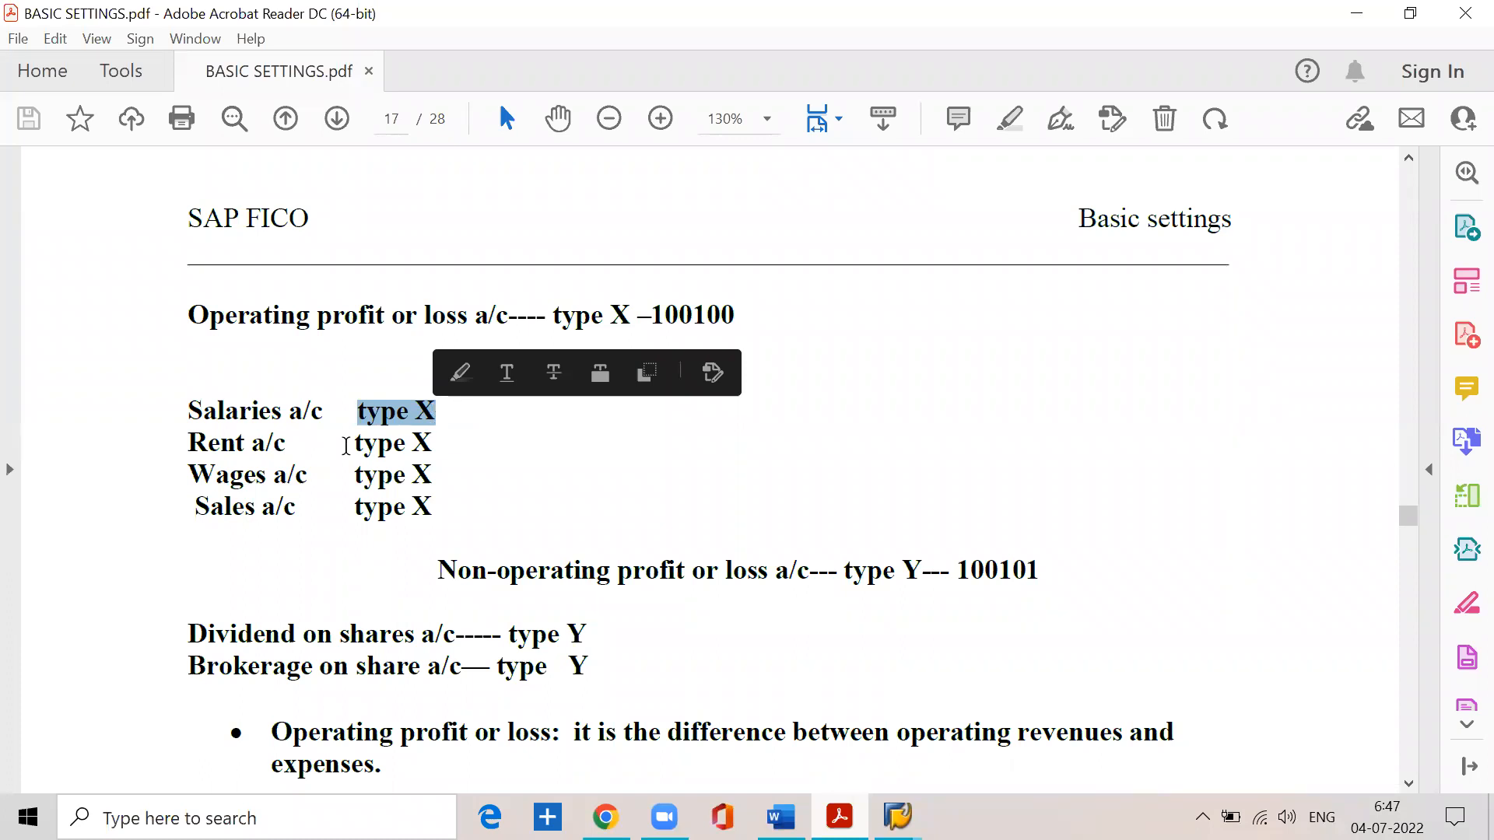
left_click_drag(288, 443, 188, 442)
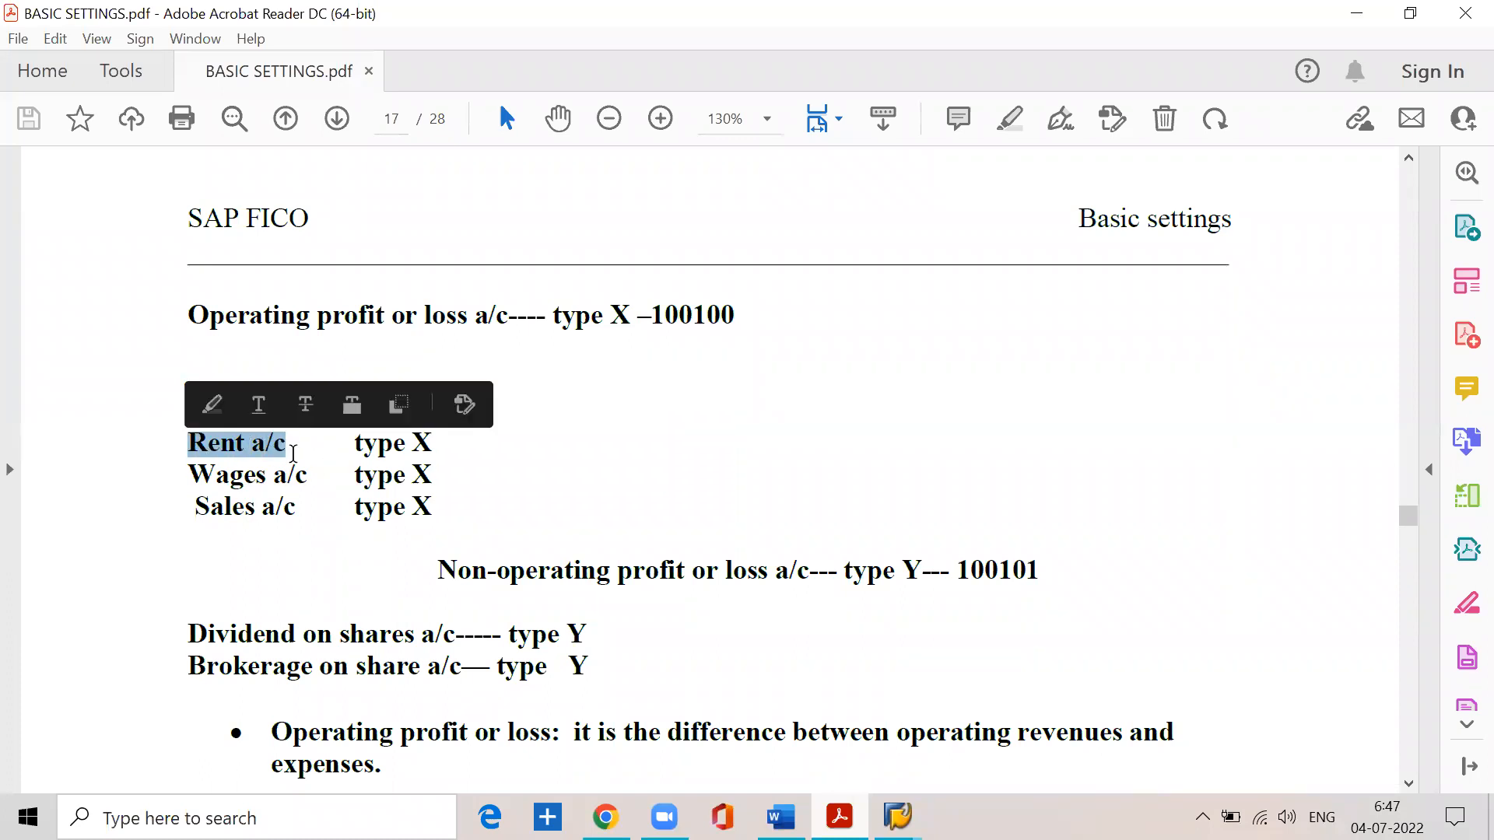
left_click_drag(355, 444, 434, 444)
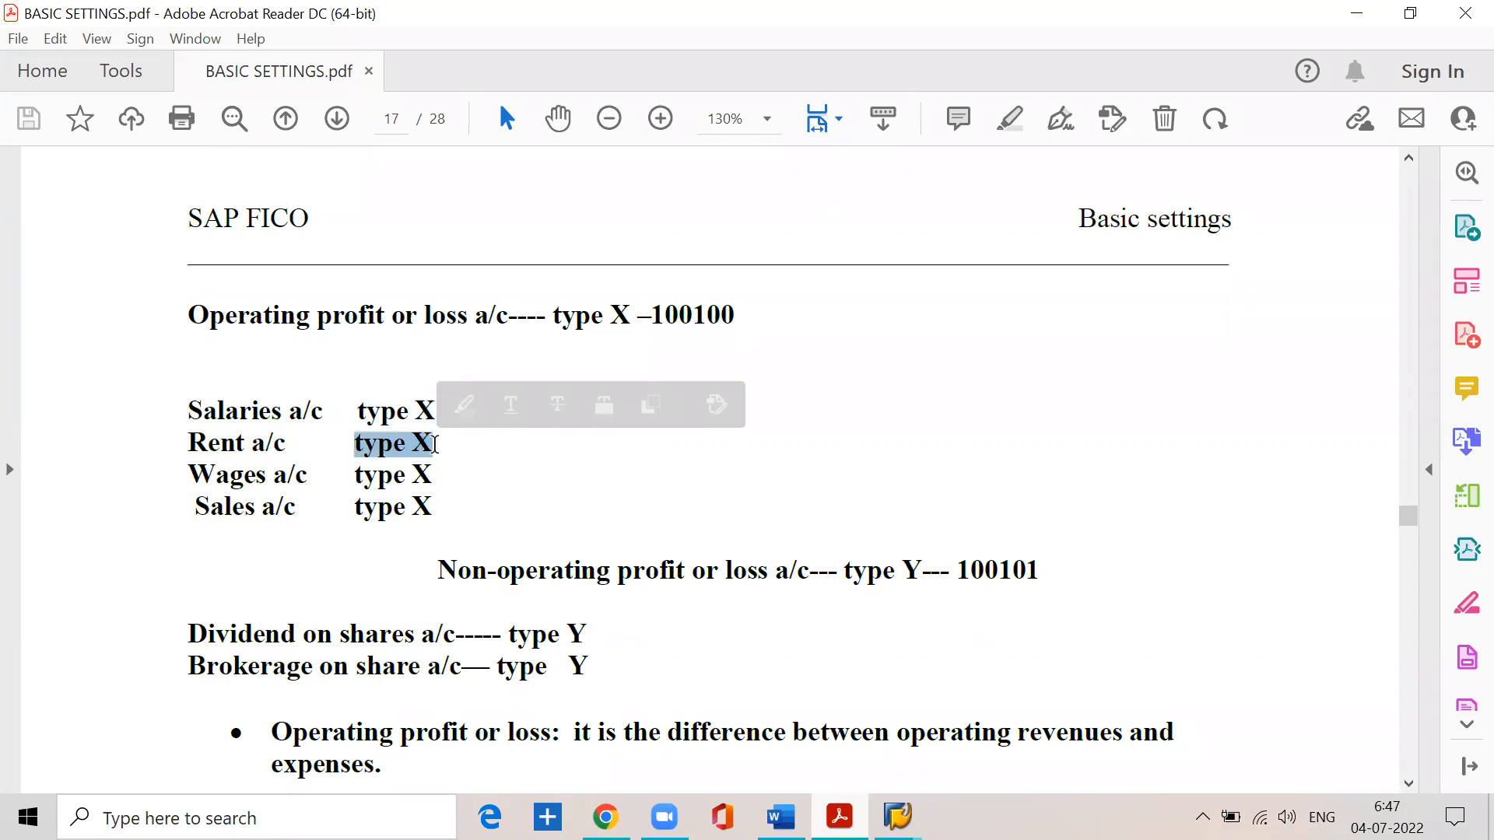
left_click_drag(189, 476, 432, 478)
left_click_drag(194, 507, 437, 509)
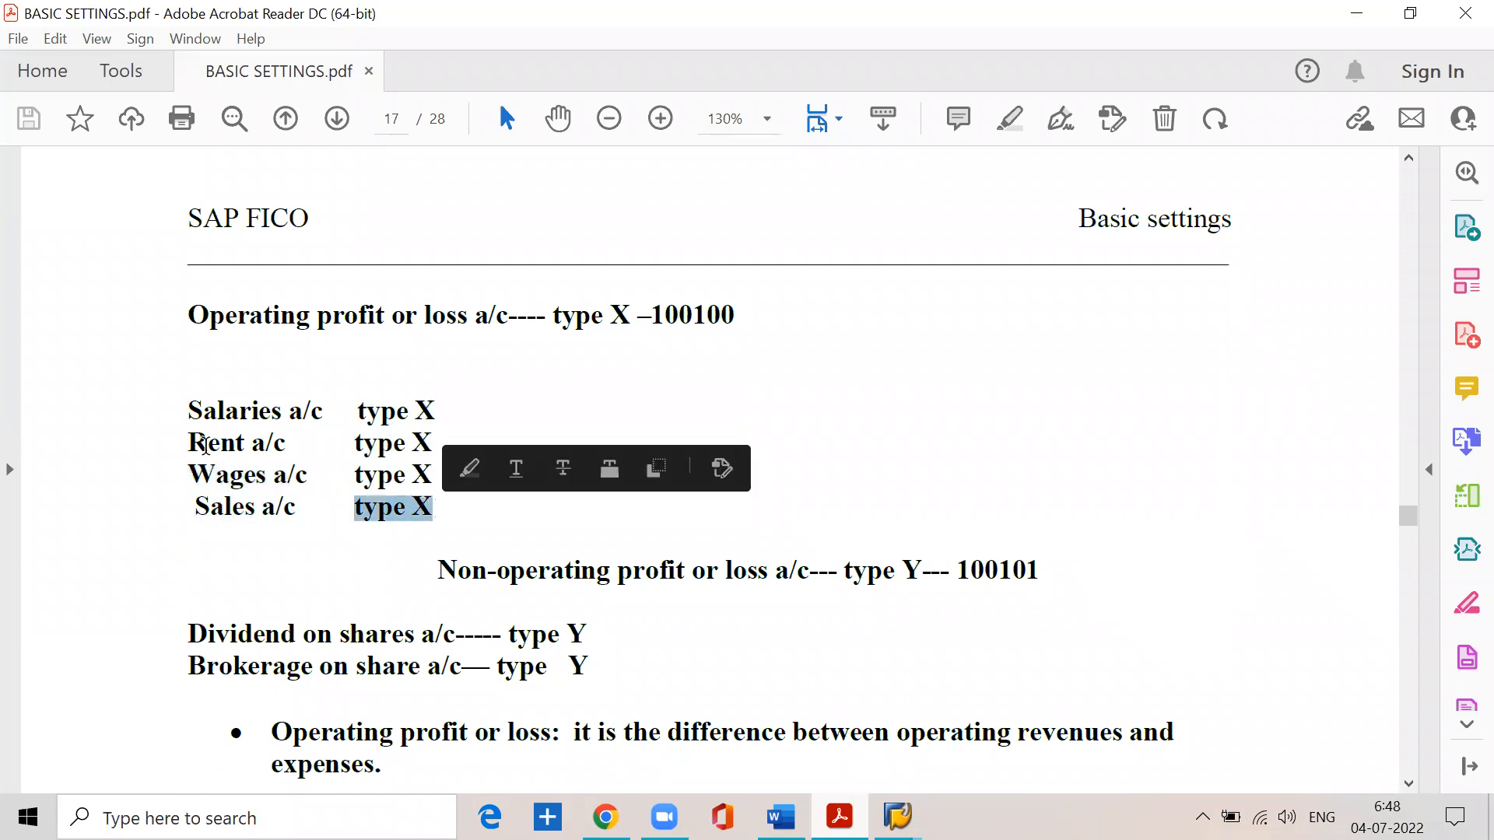
- Review the whole list of type X accounts together with the operating profit or loss account line above it
left_click(186, 400)
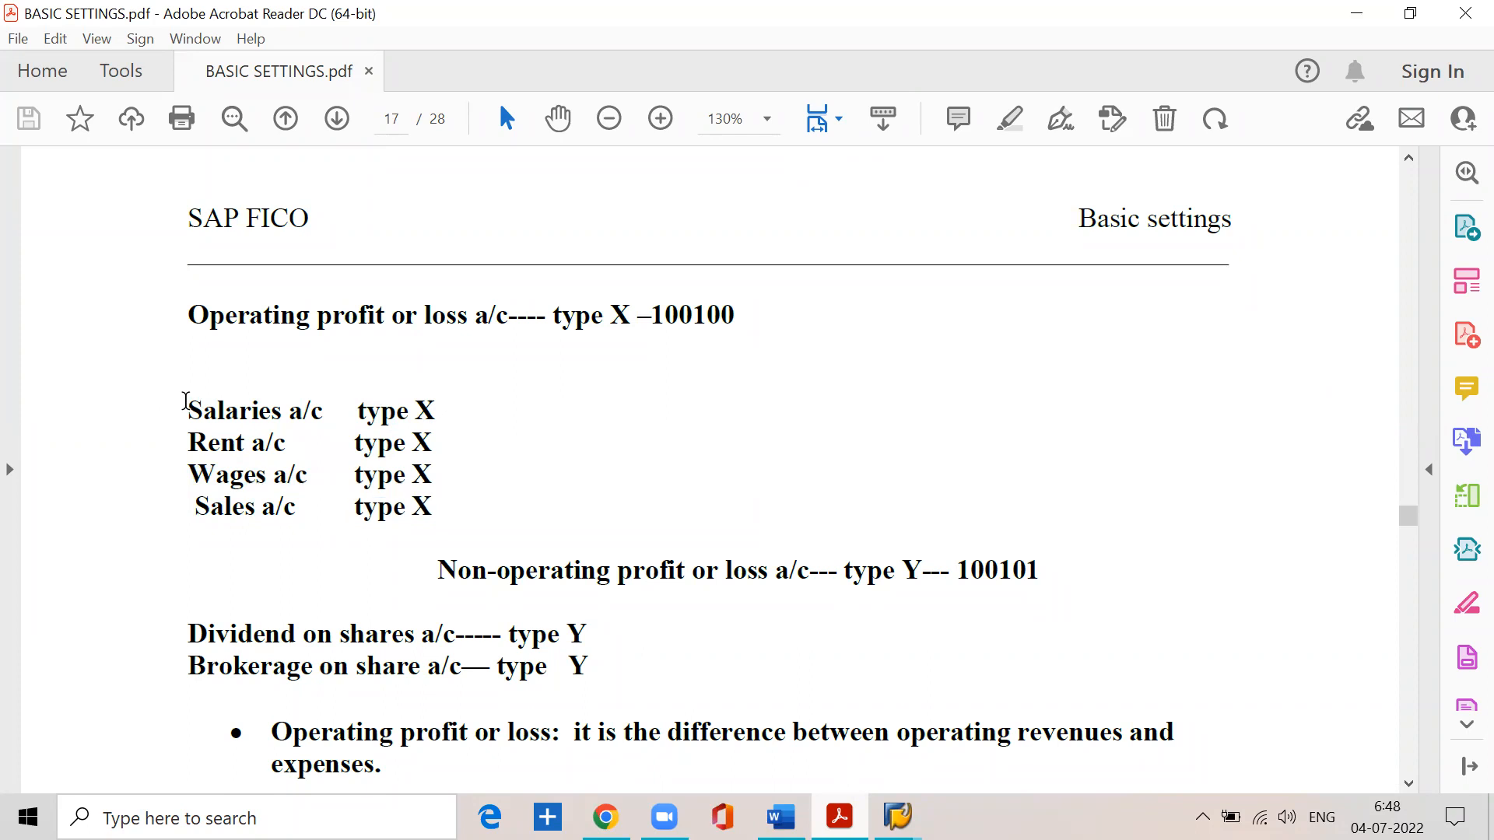
left_click_drag(186, 401, 249, 517)
left_click(631, 313)
left_click_drag(178, 402, 427, 524)
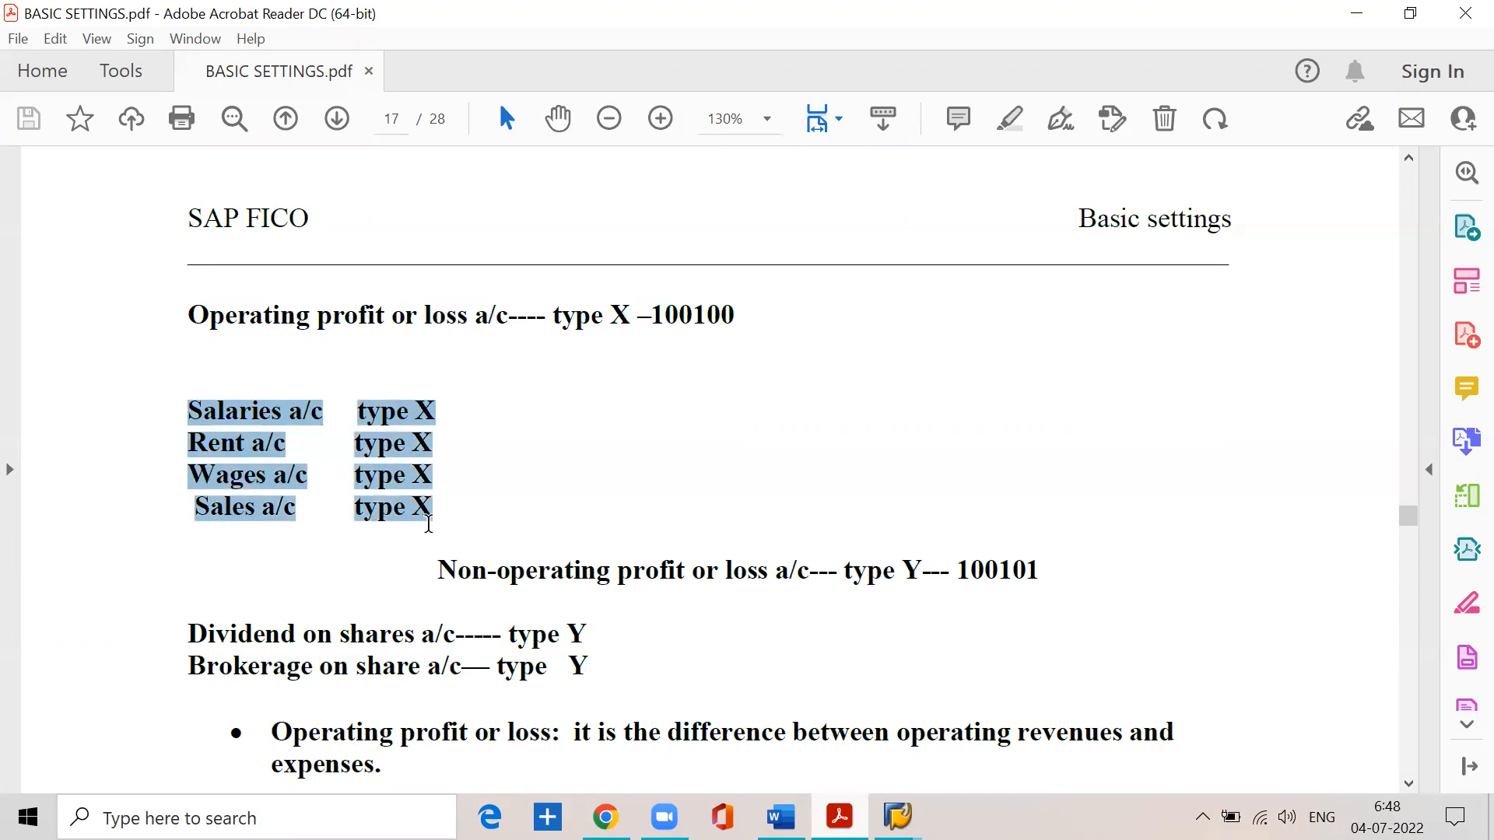
left_click(318, 317)
left_click_drag(191, 314, 513, 337)
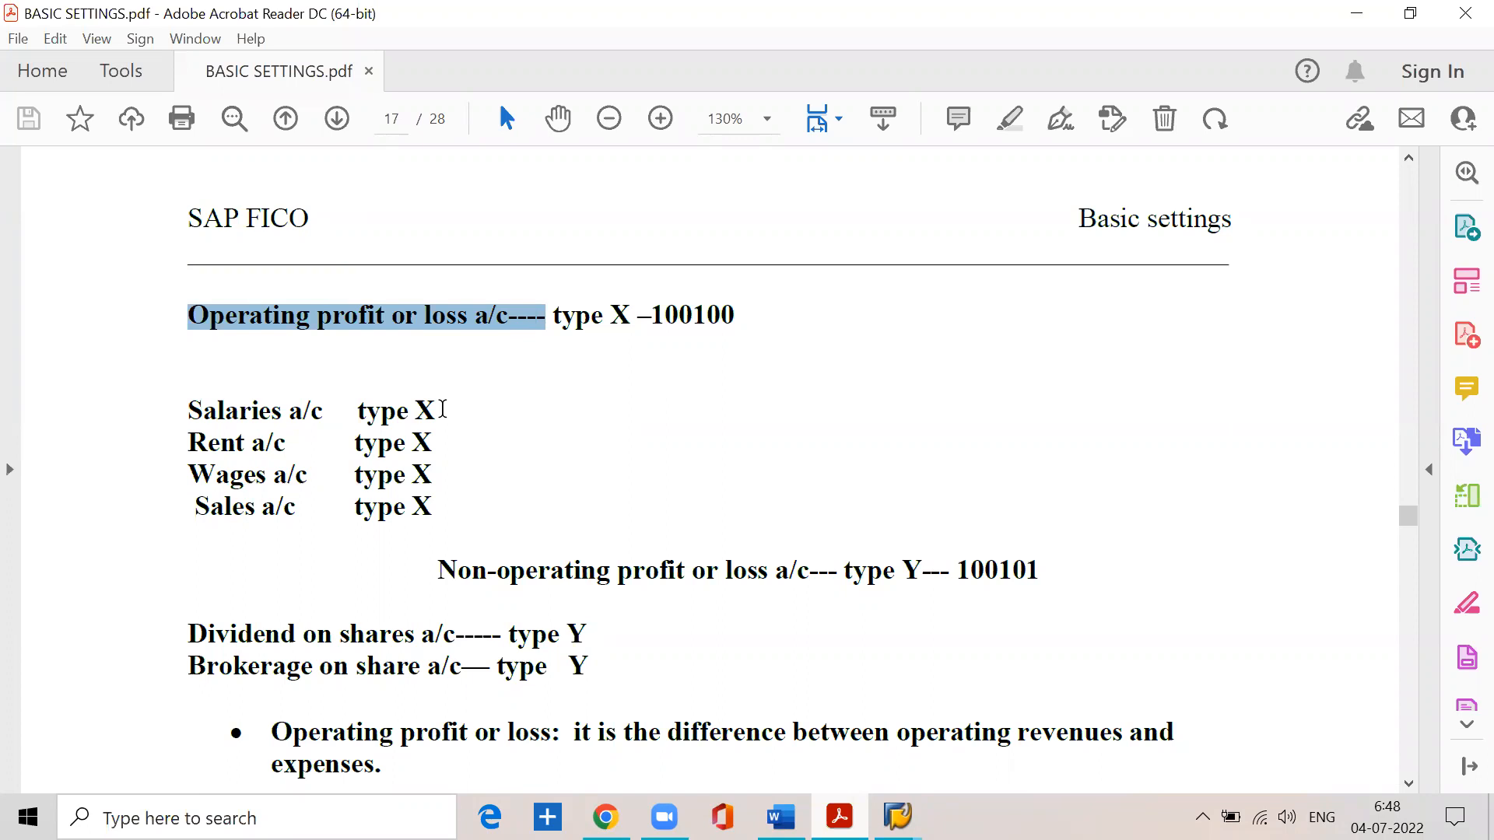
- Read the notes on the dividend and brokerage accounts and the non-operating profit or loss account of type Y
scroll(442, 408, "down", 3)
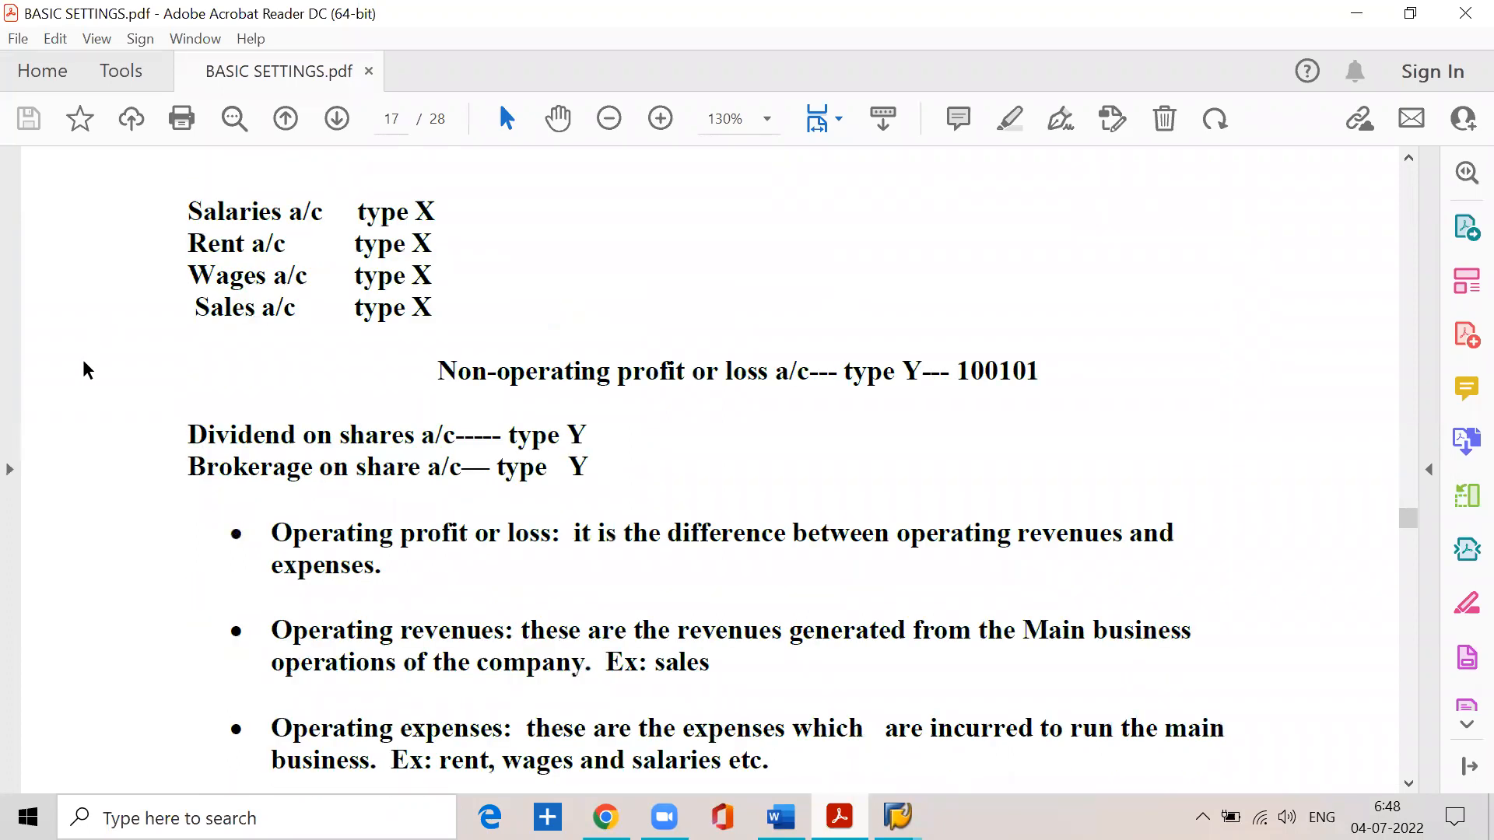
left_click_drag(182, 437, 587, 436)
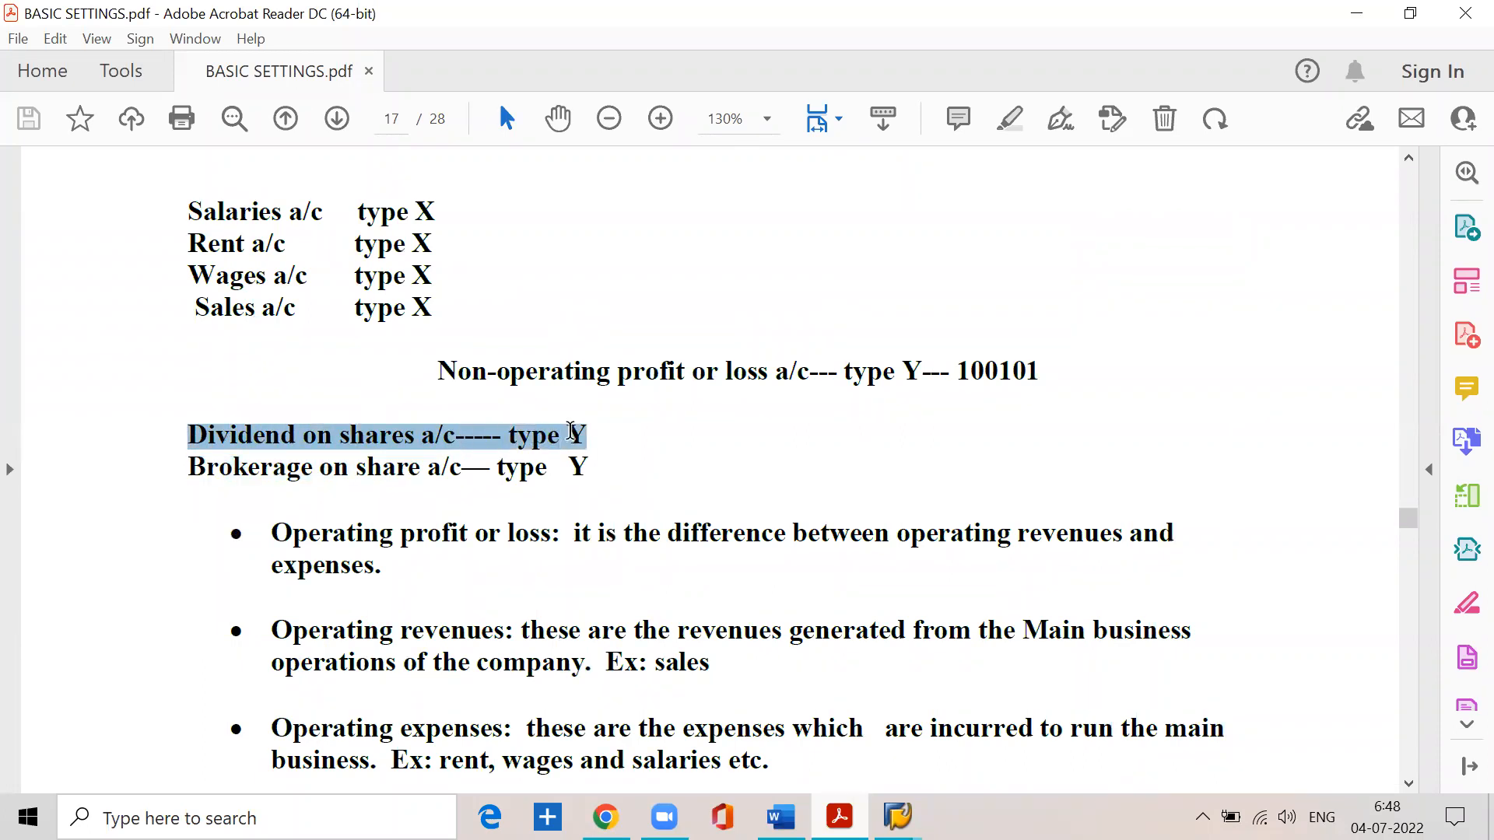
left_click_drag(183, 468, 588, 472)
left_click(522, 307)
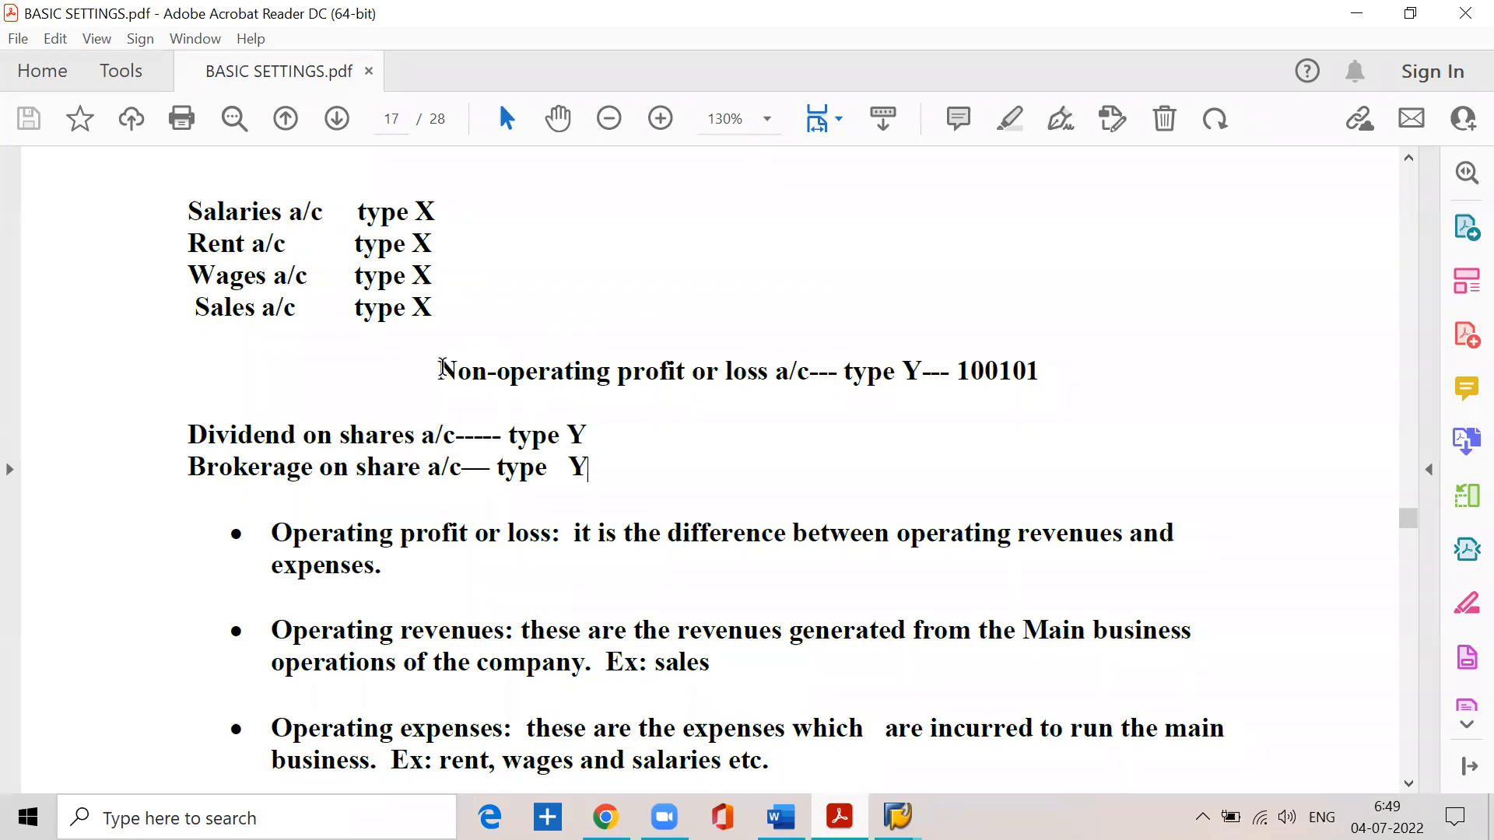
left_click_drag(439, 369, 926, 360)
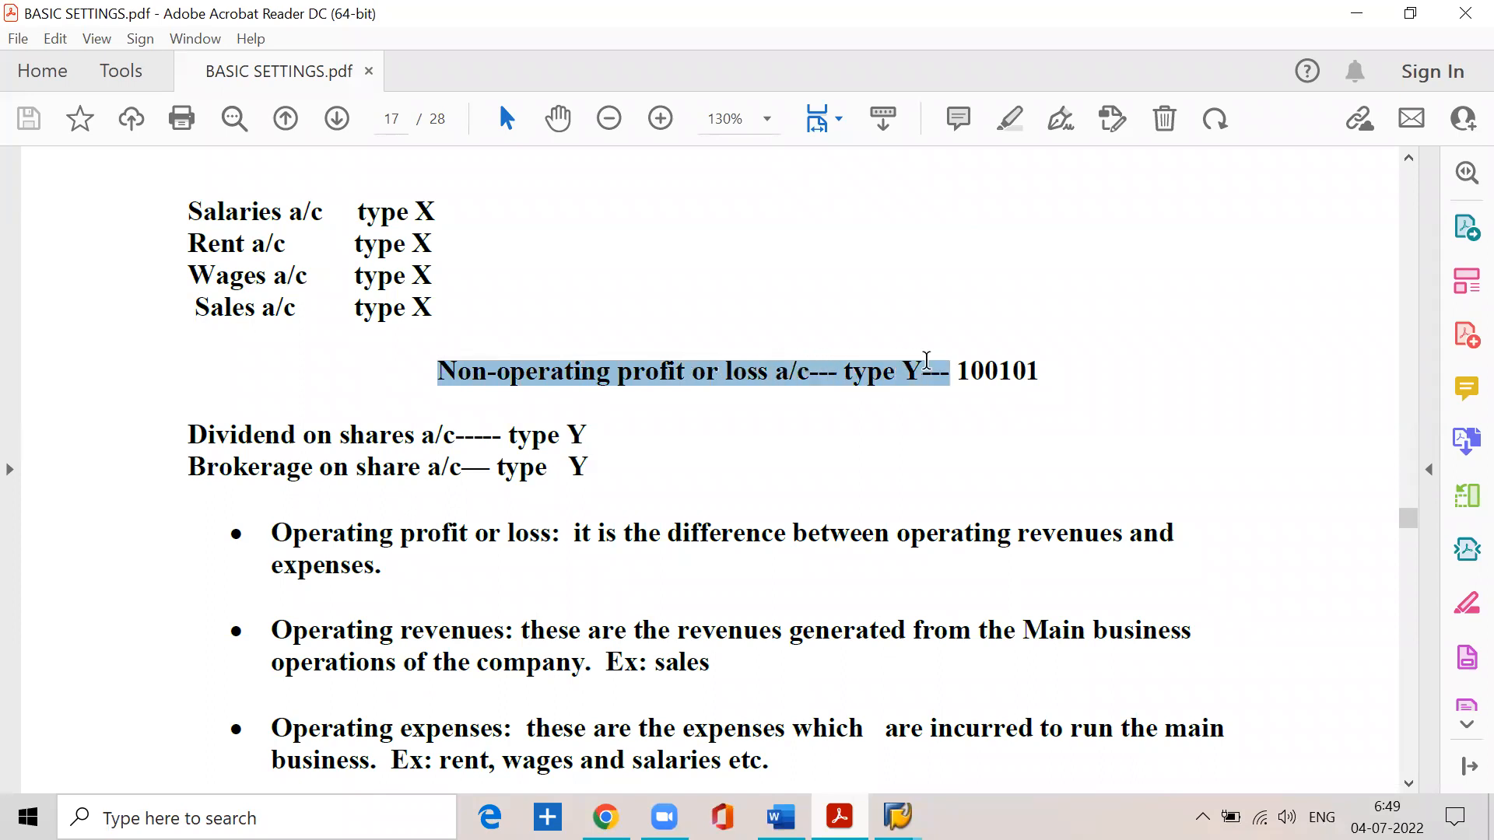
left_click(509, 438)
left_click_drag(499, 373, 1056, 371)
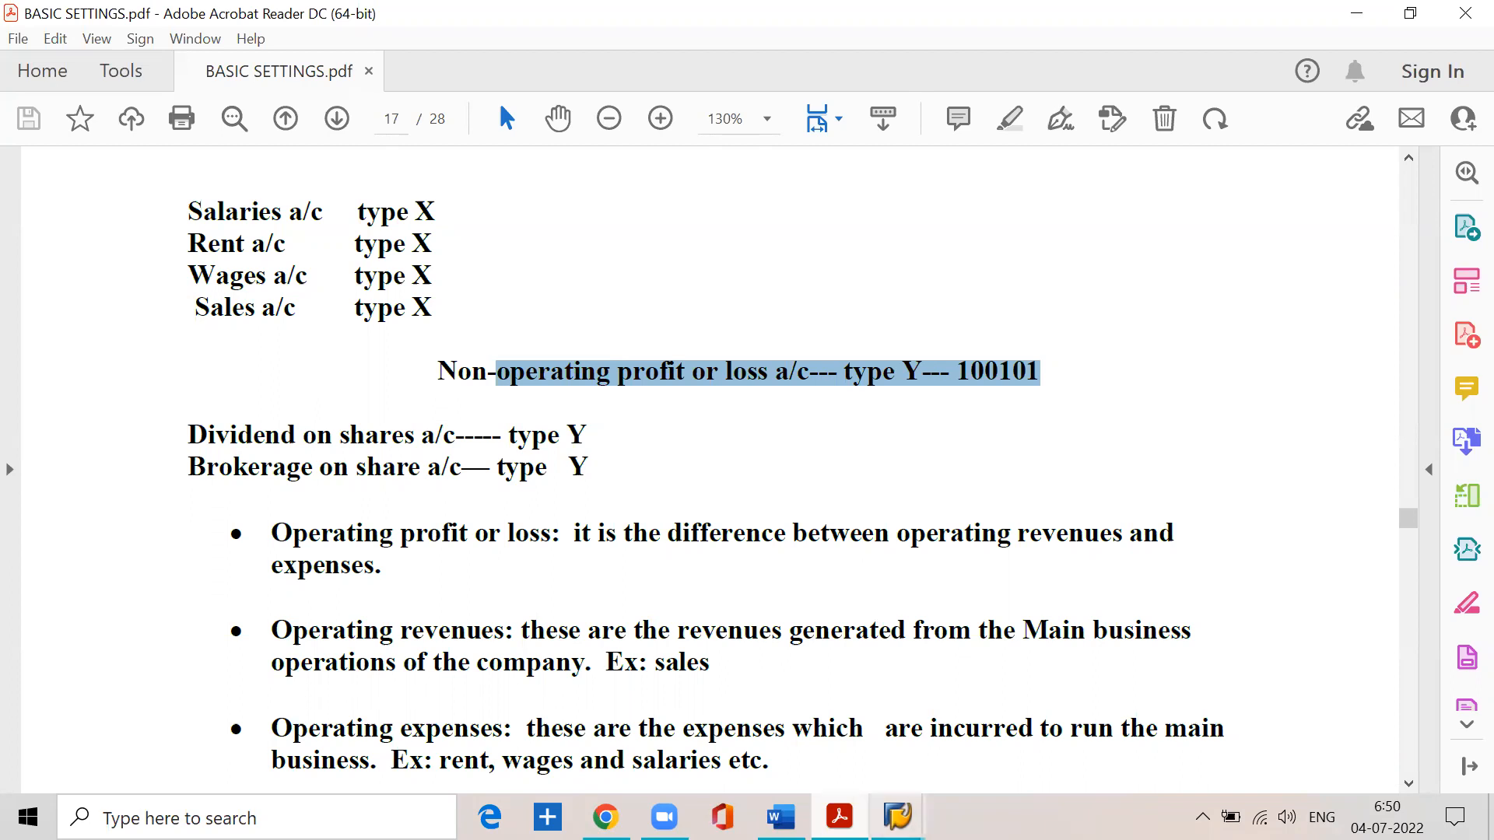
- Switch to SAP to check the accounts assigned to types X and Y for chart of accounts SSPN, and return to the PDF notes
left_click(897, 817)
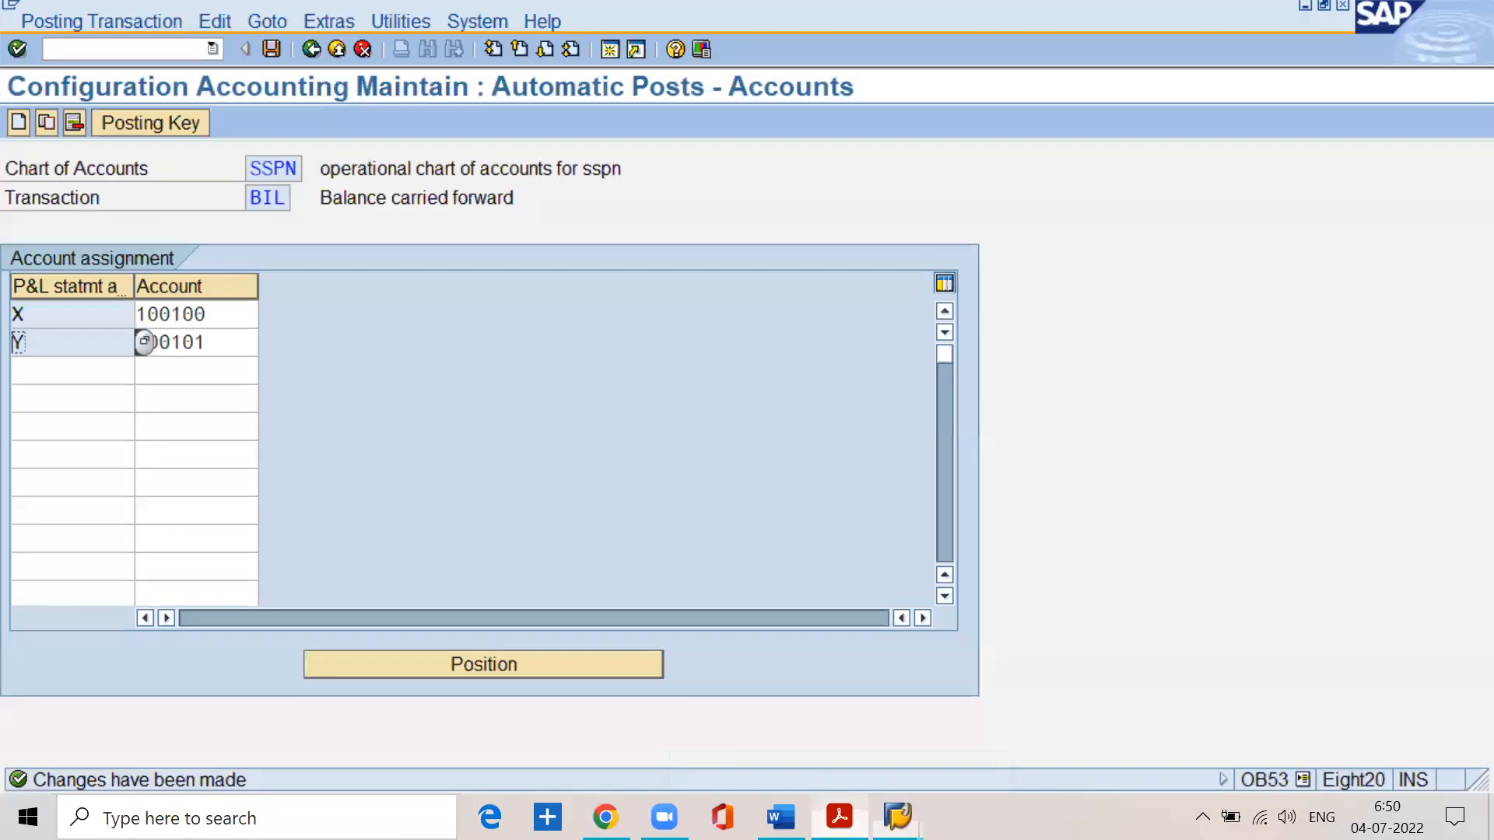
left_click(218, 325)
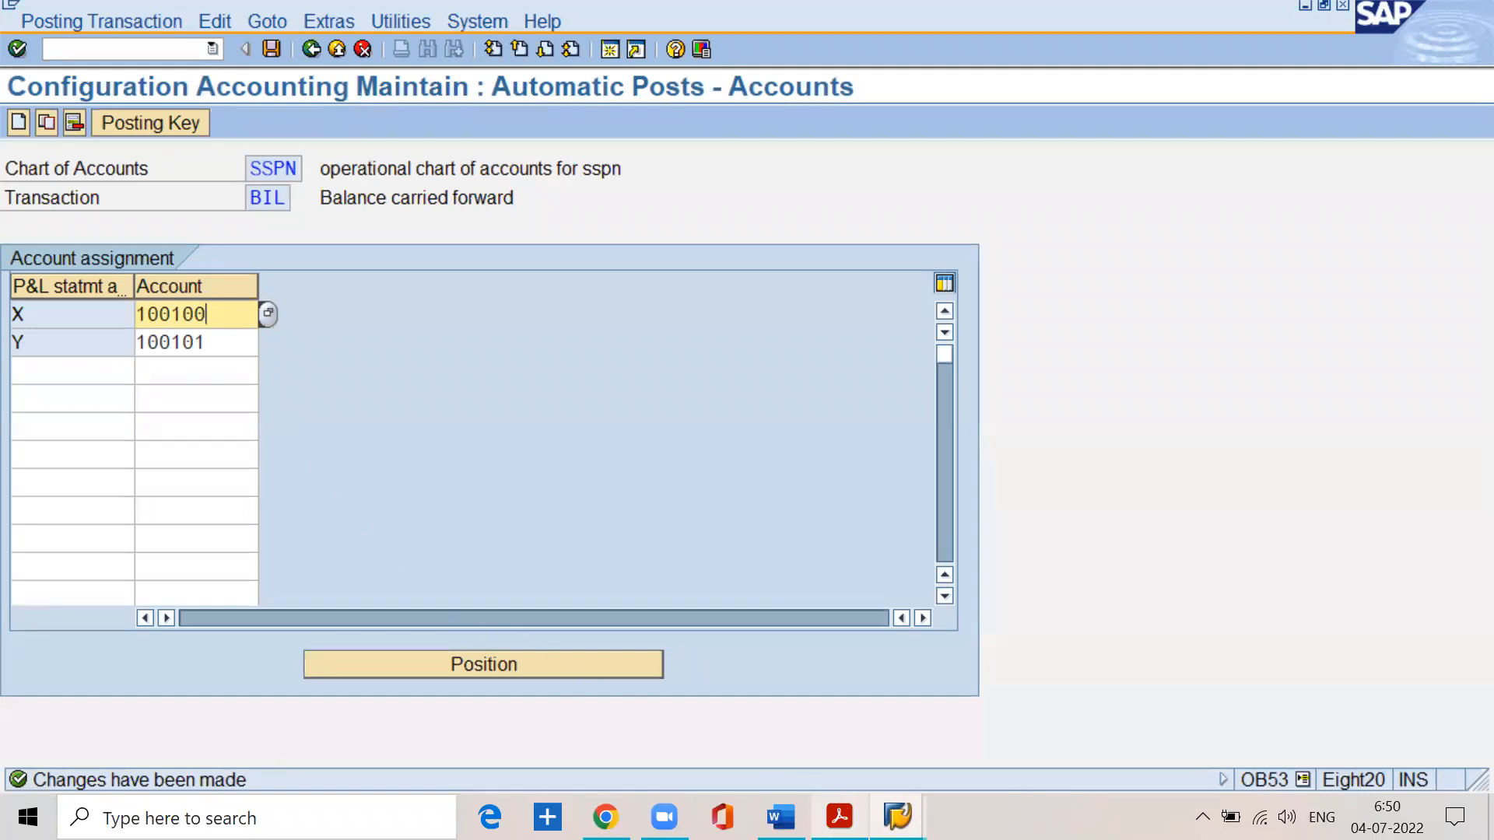
left_click(839, 816)
- Read the Posting Period Variant section, covering its definition and the rules for open and closed posting periods
scroll(678, 455, "down", 18)
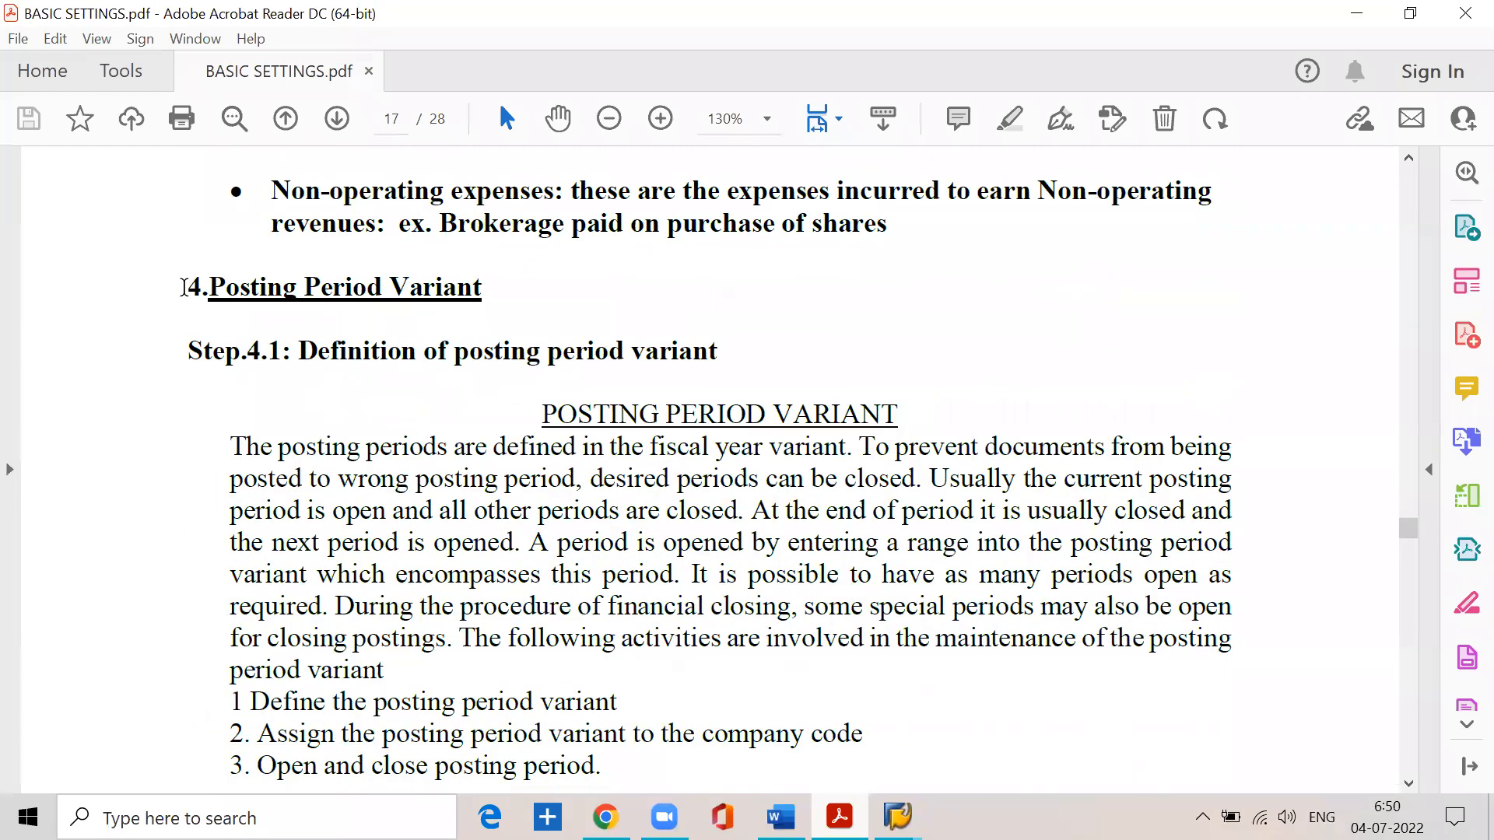
left_click_drag(212, 289, 467, 298)
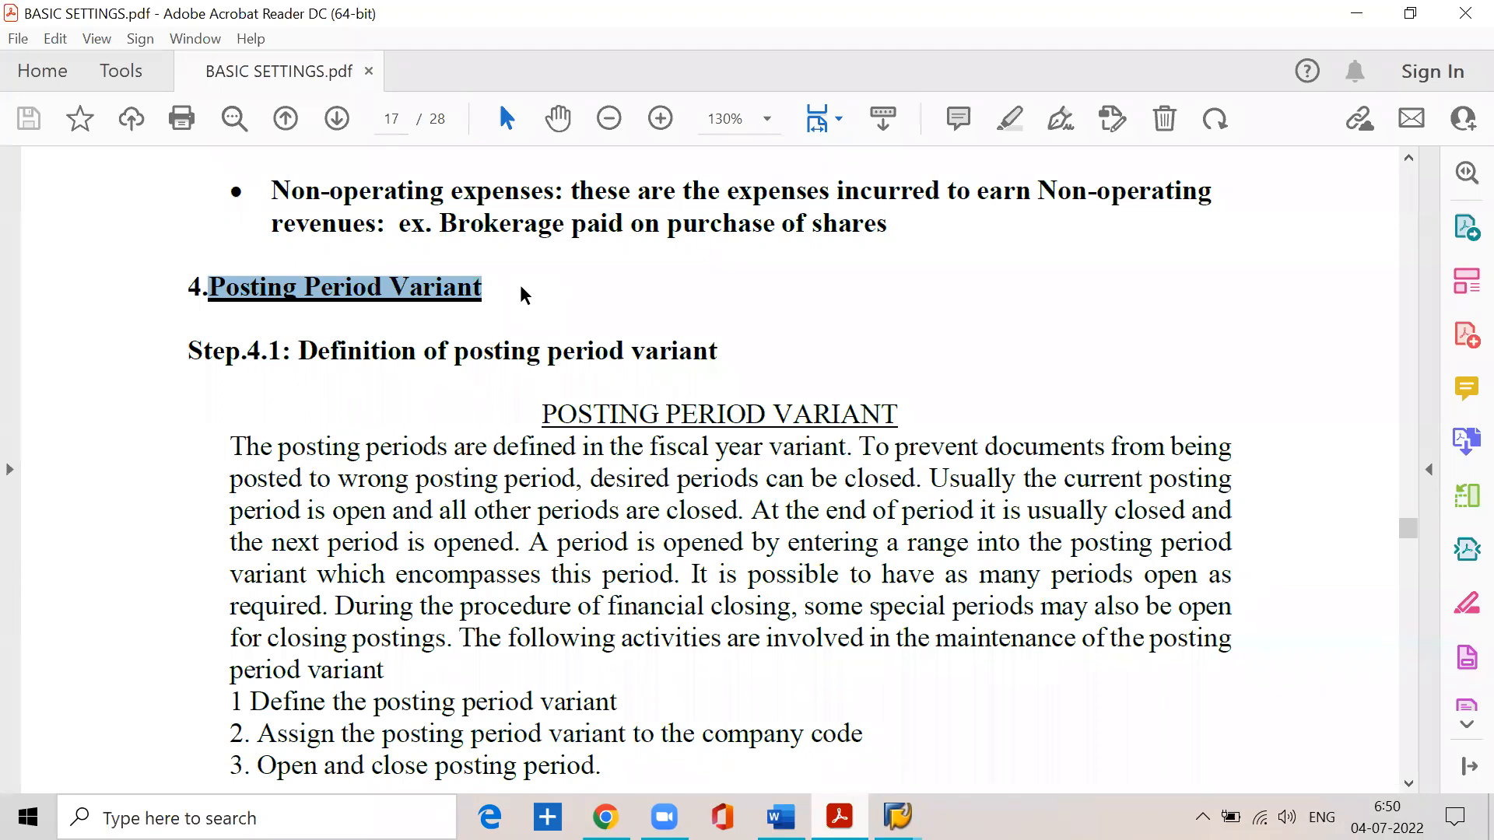
scroll(467, 315, "down", 2)
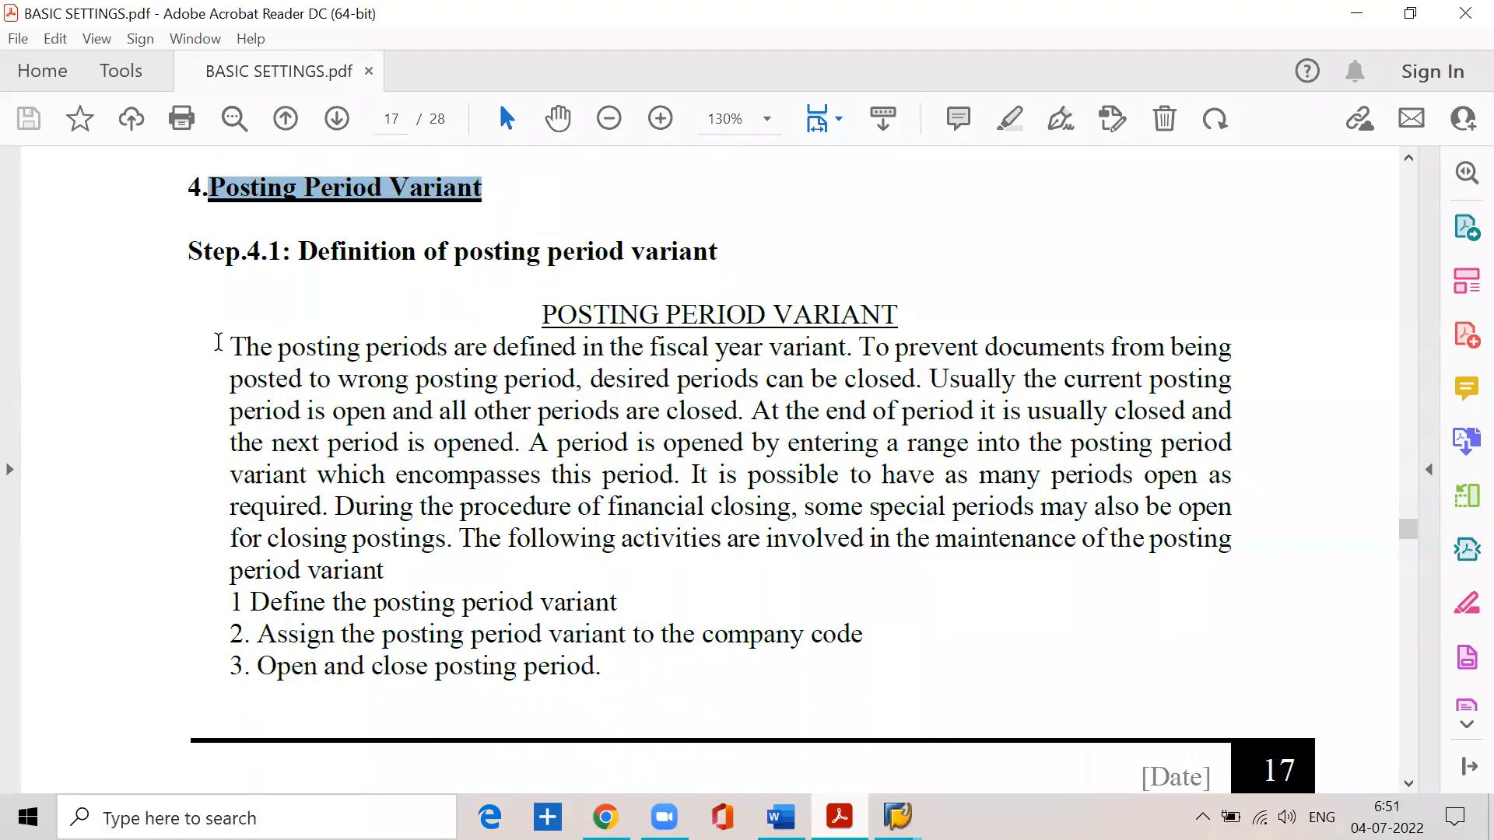
left_click(217, 340)
mouse_move(217, 341)
left_mouse_down()
mouse_move(575, 345)
mouse_move(679, 366)
mouse_move(1219, 352)
left_mouse_up()
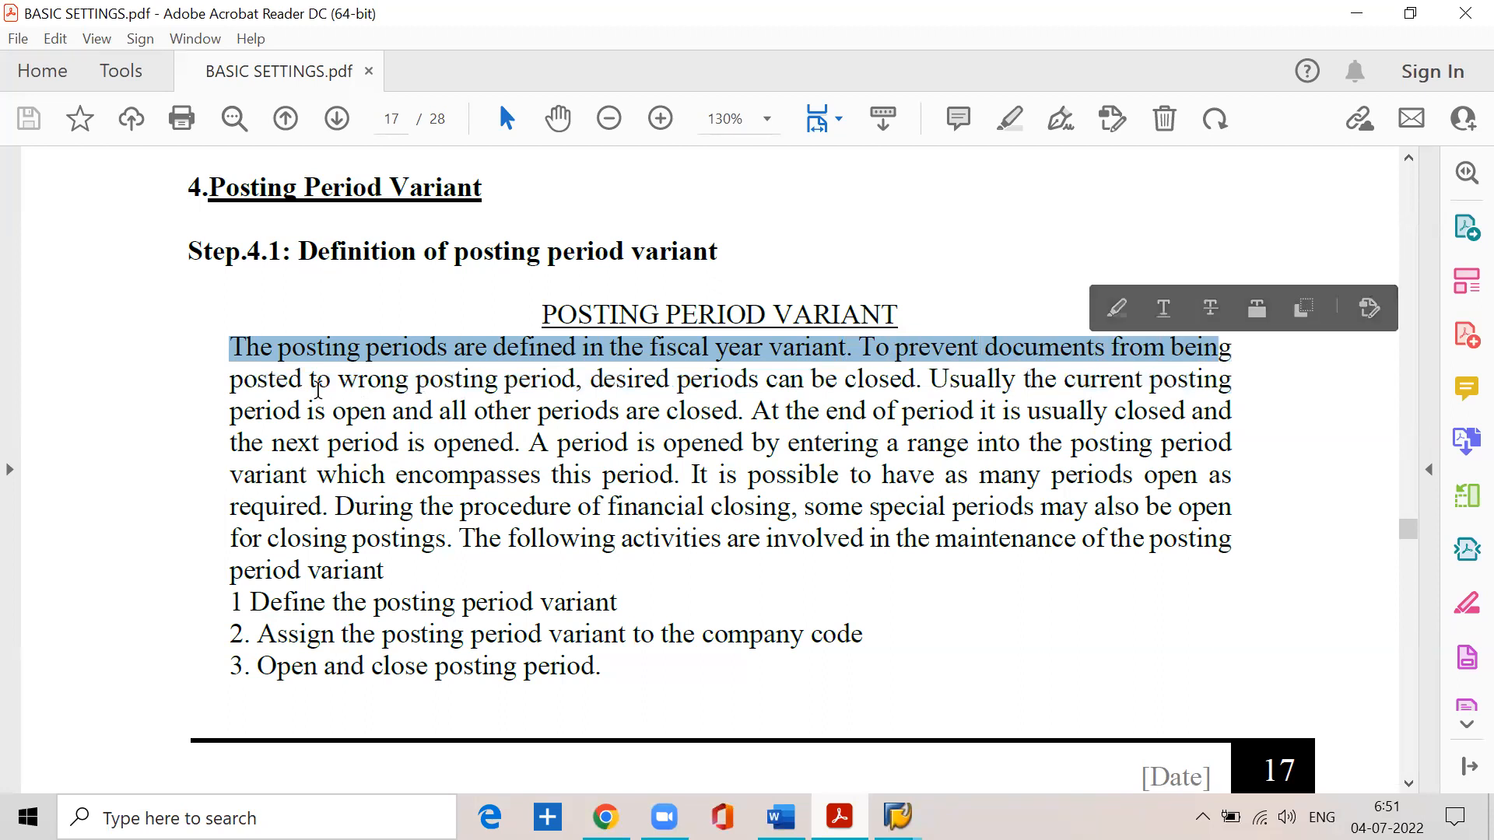
left_click_drag(311, 383, 1205, 383)
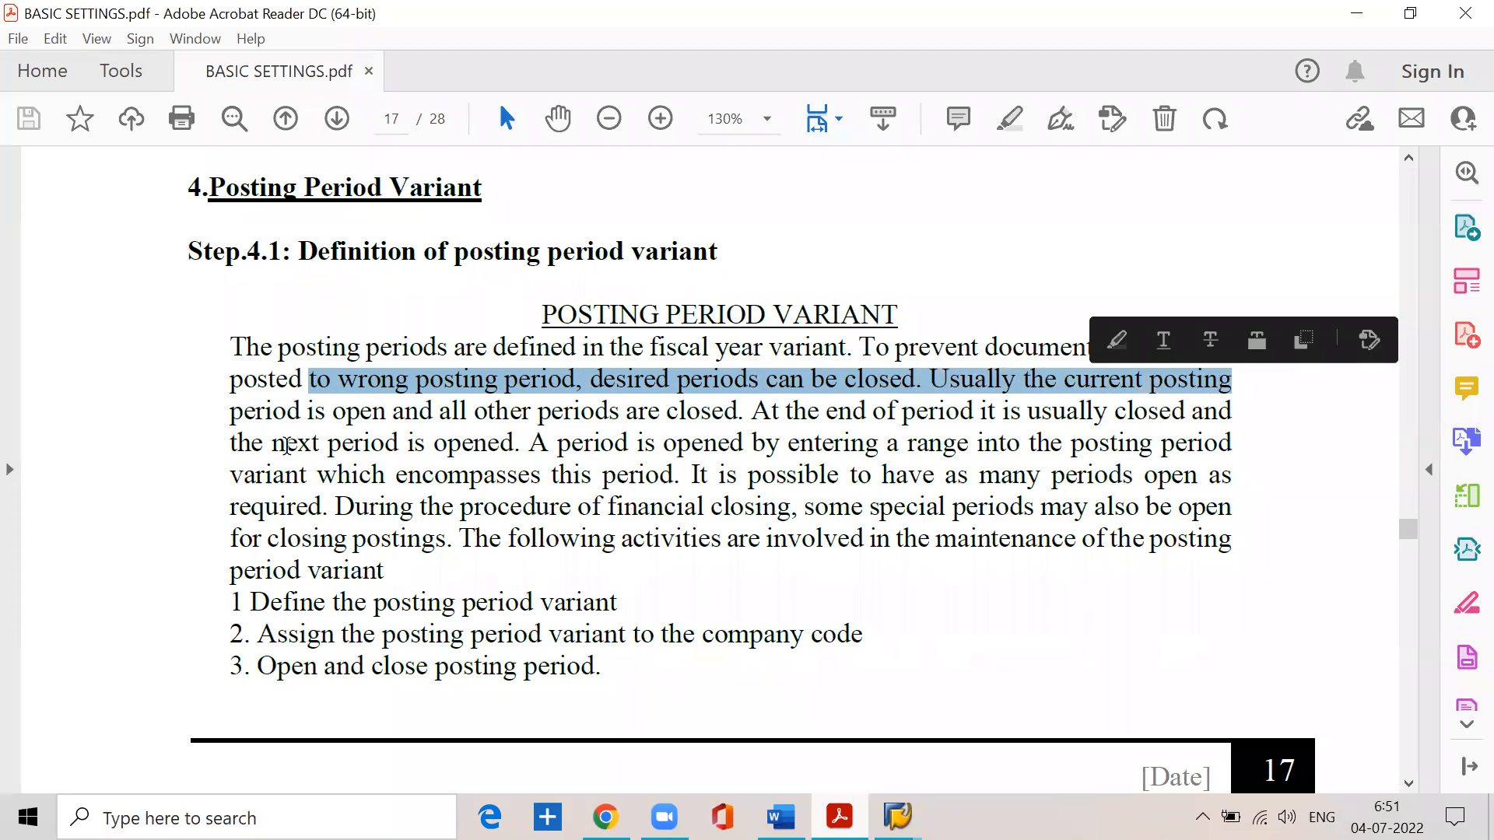
left_click_drag(231, 413, 735, 421)
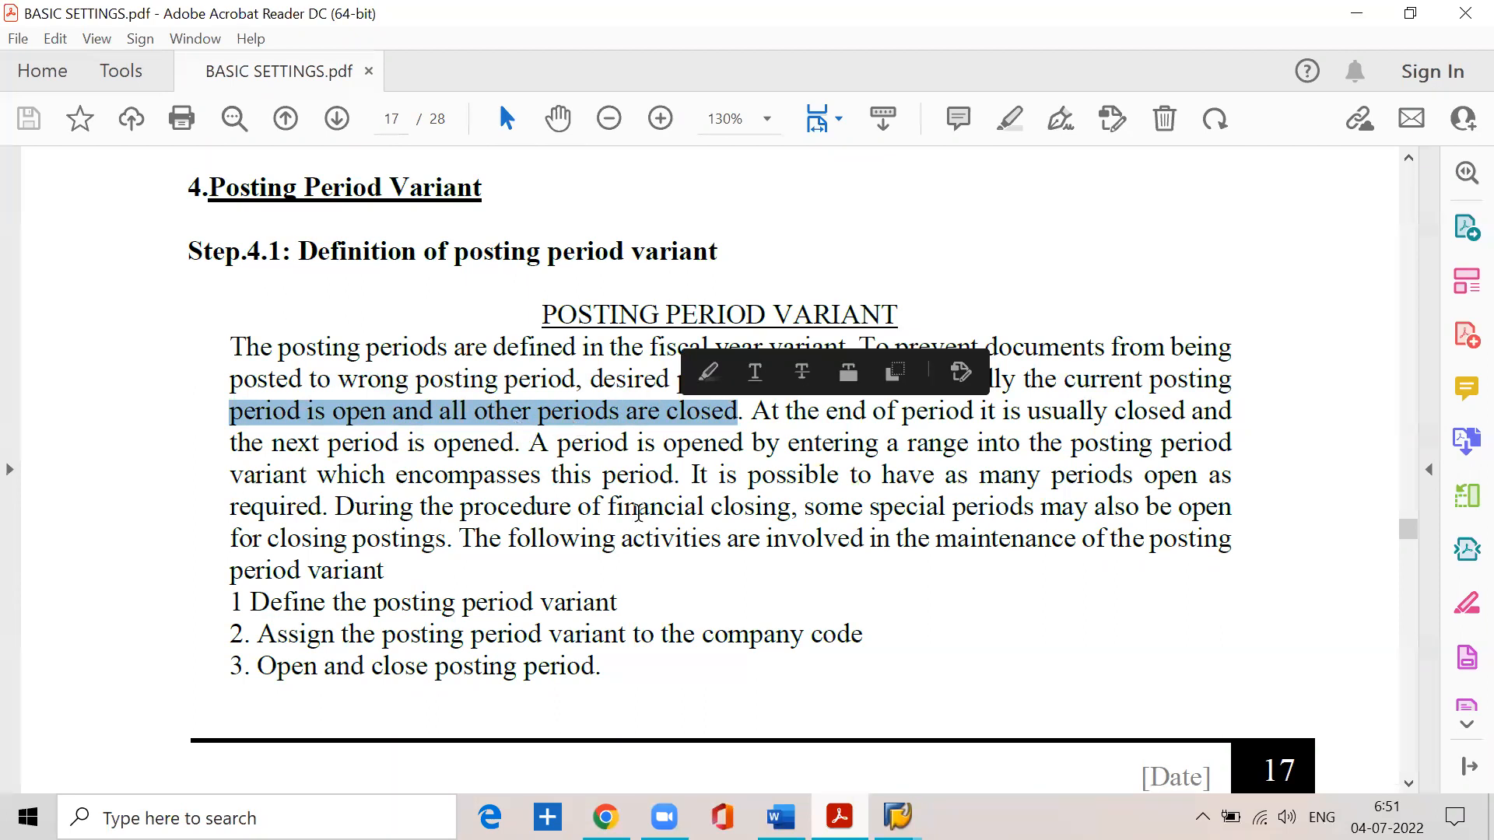
left_click(891, 596)
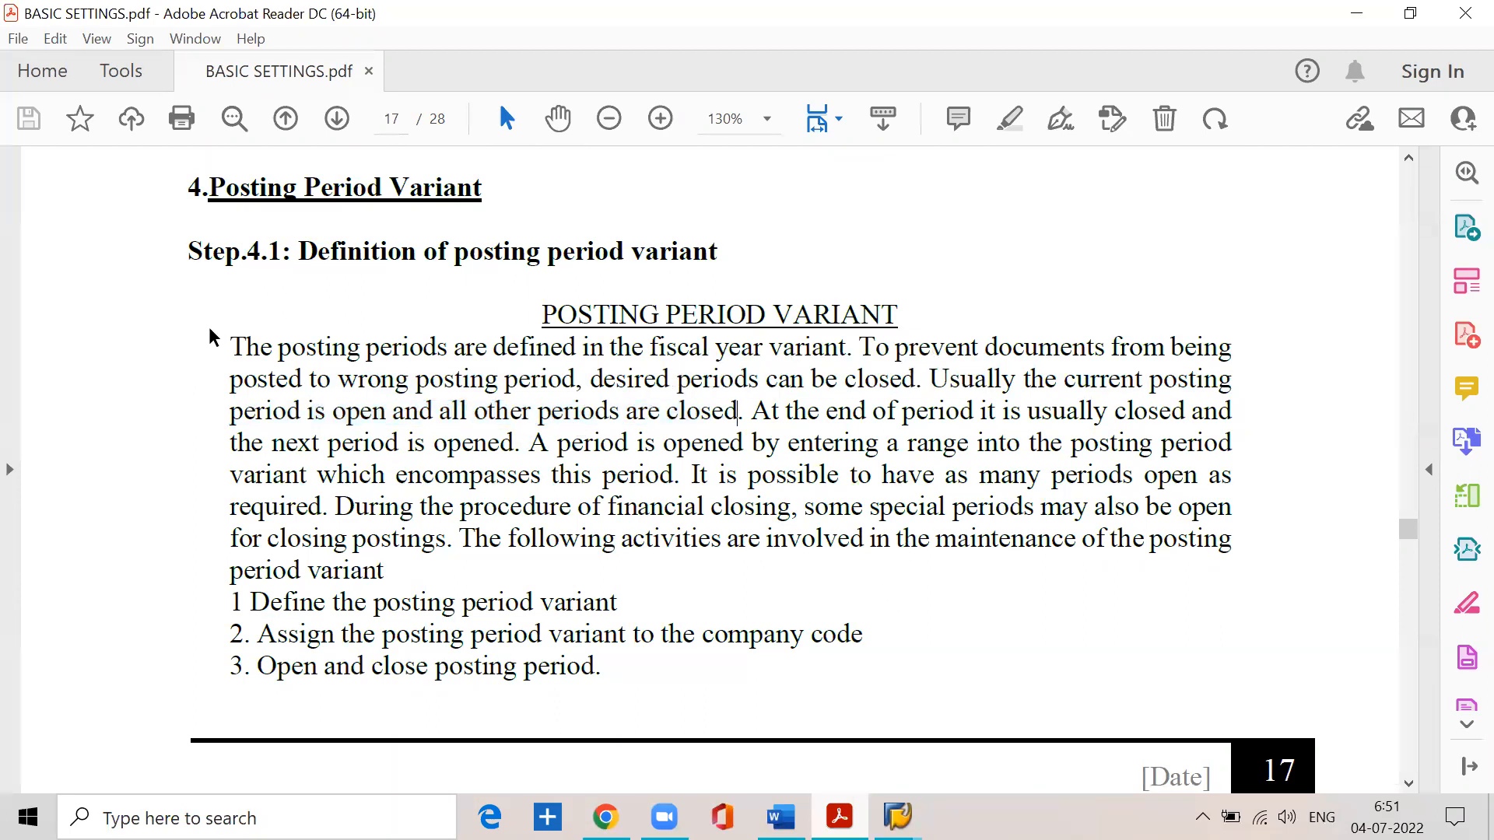
mouse_move(232, 346)
left_mouse_down()
mouse_move(763, 362)
mouse_move(834, 350)
mouse_move(832, 371)
mouse_move(869, 358)
left_mouse_up()
left_click(856, 348)
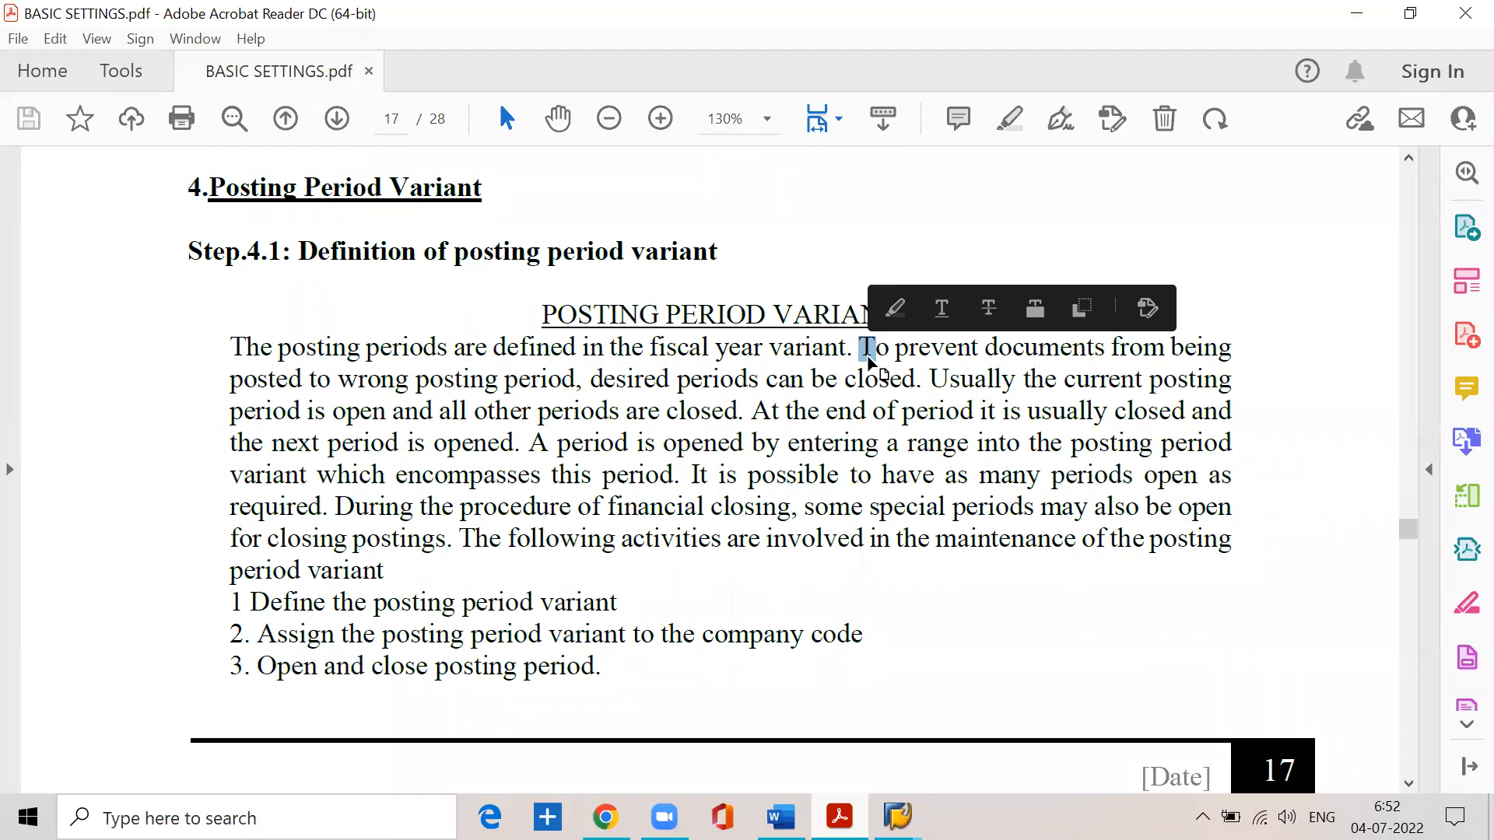
scroll(870, 362, "up", 1)
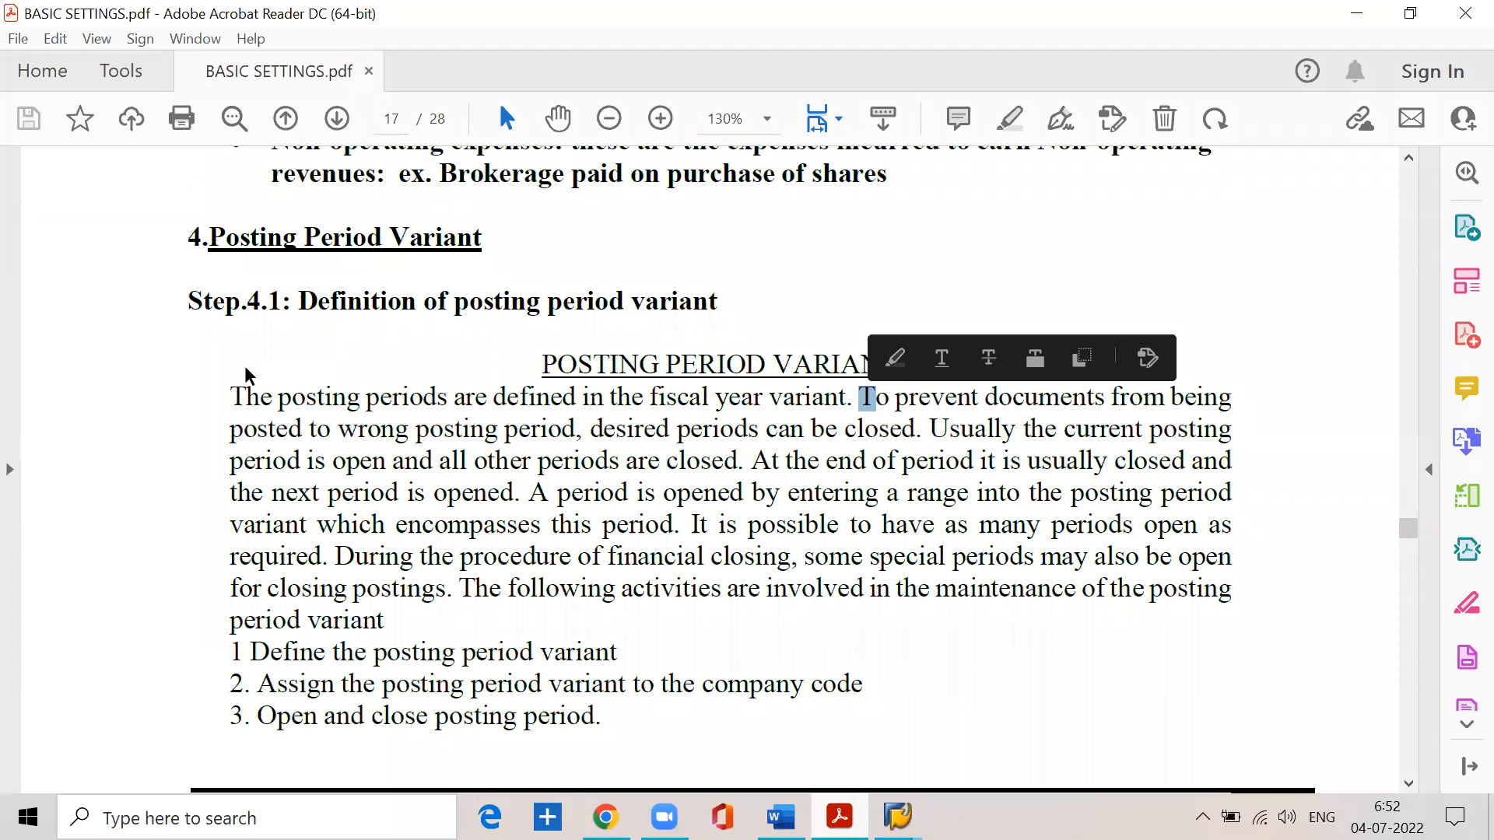
- Open a blank Word document, maximize its window and set the font size to 22
left_click(233, 818)
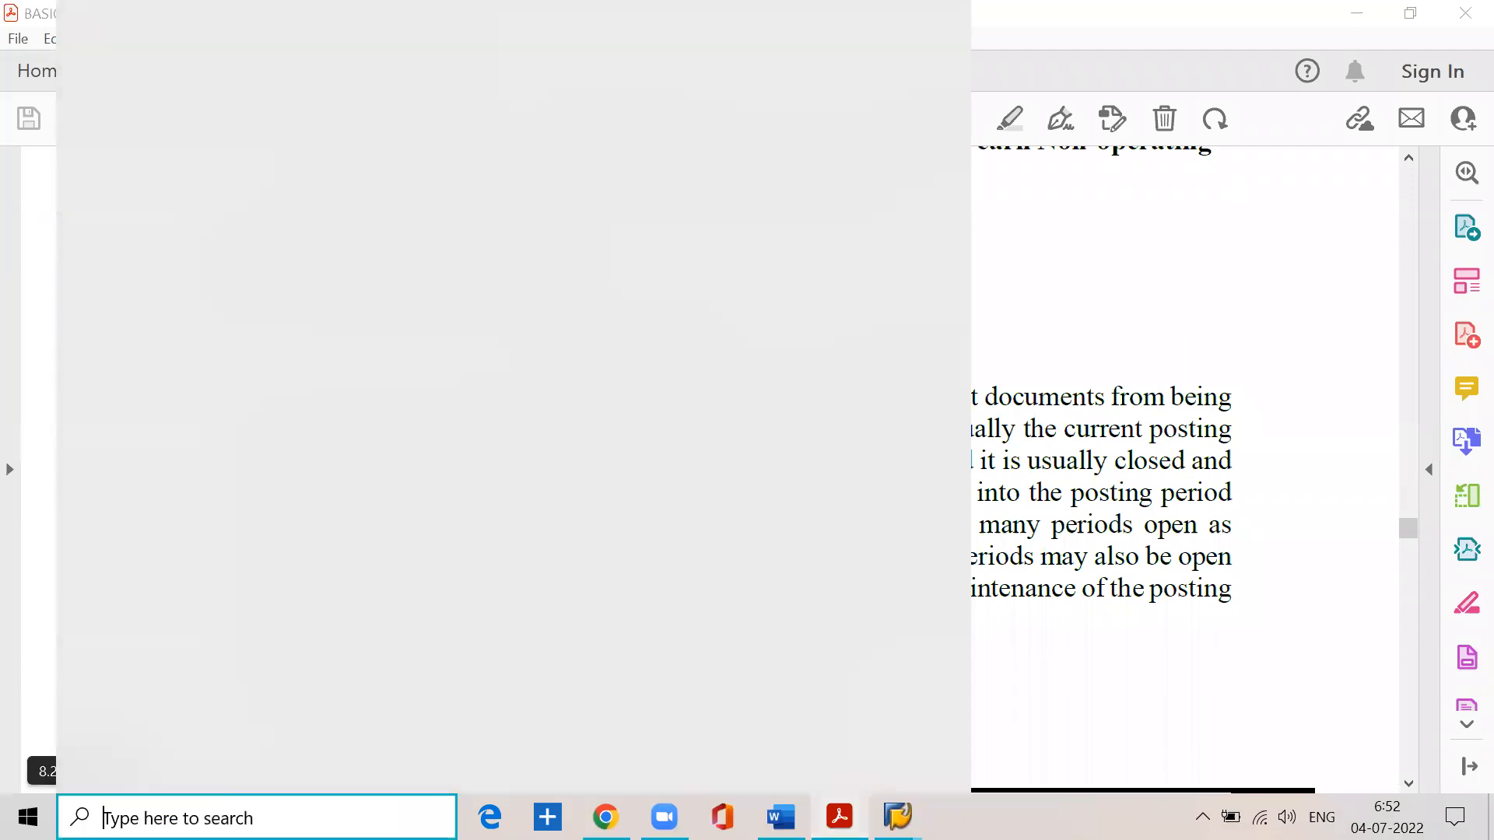
left_click(168, 156)
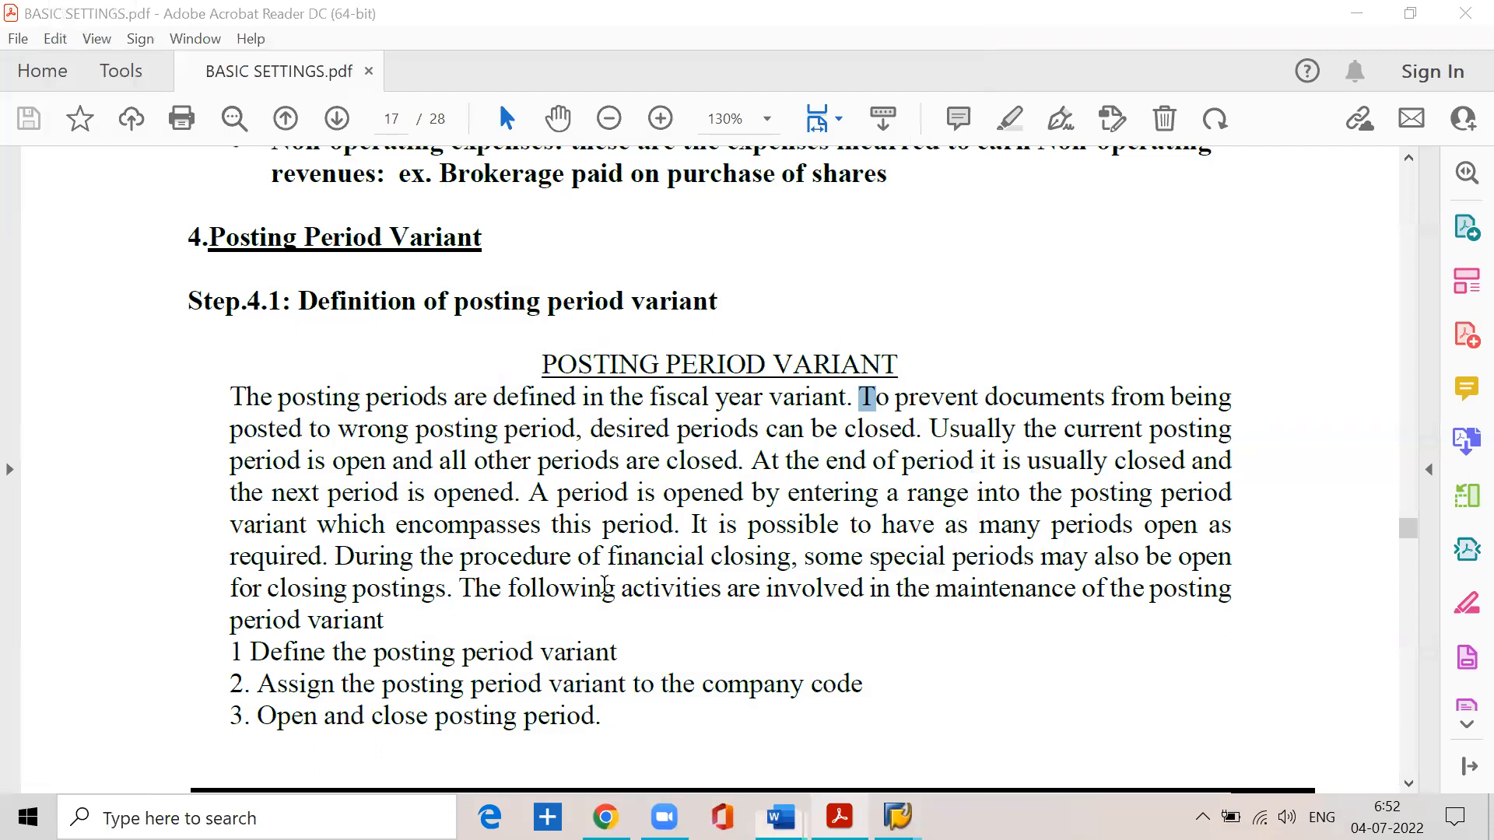
left_click(360, 309)
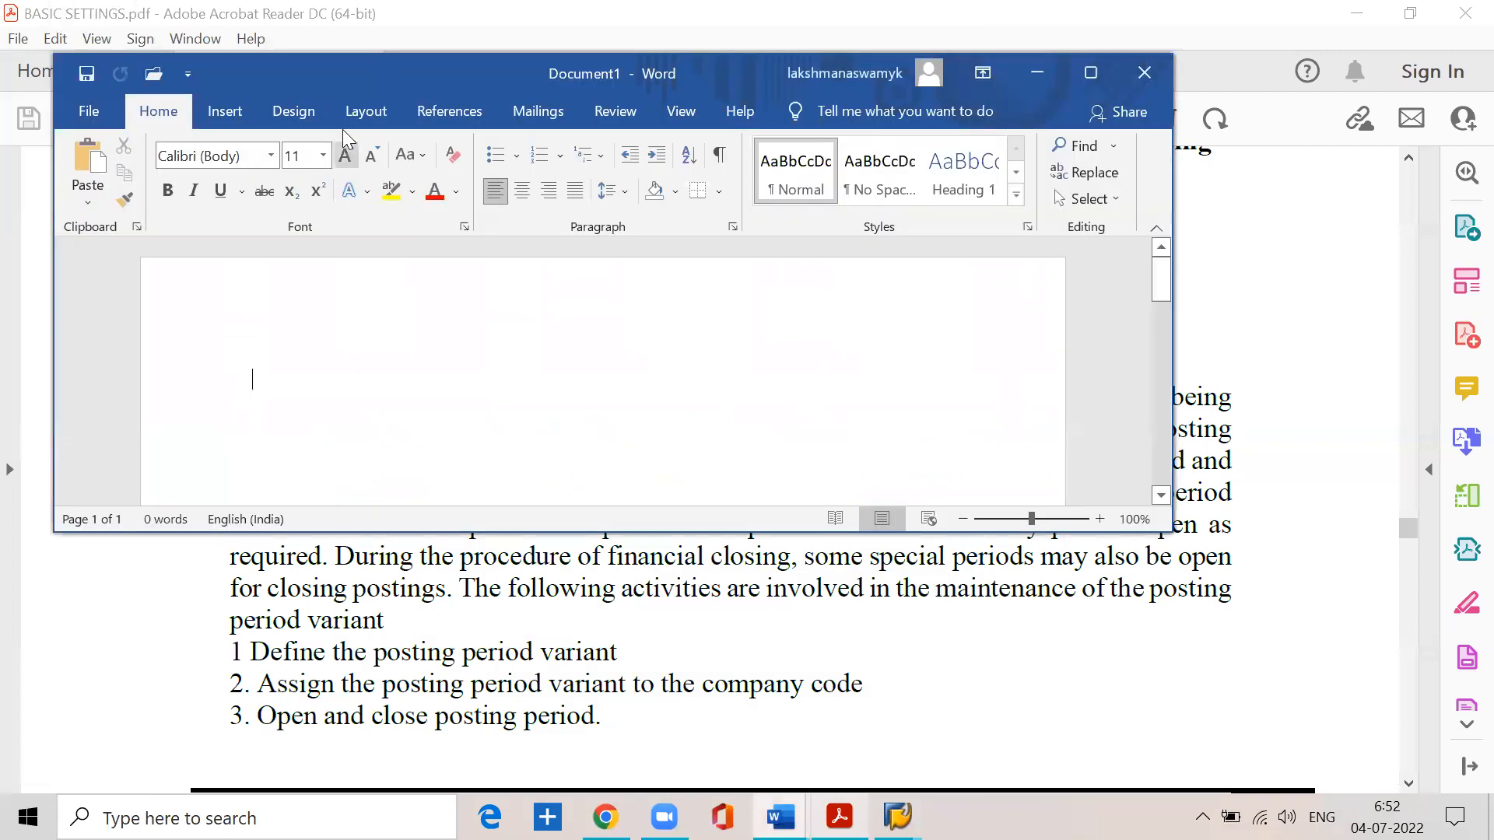
double_click(333, 82)
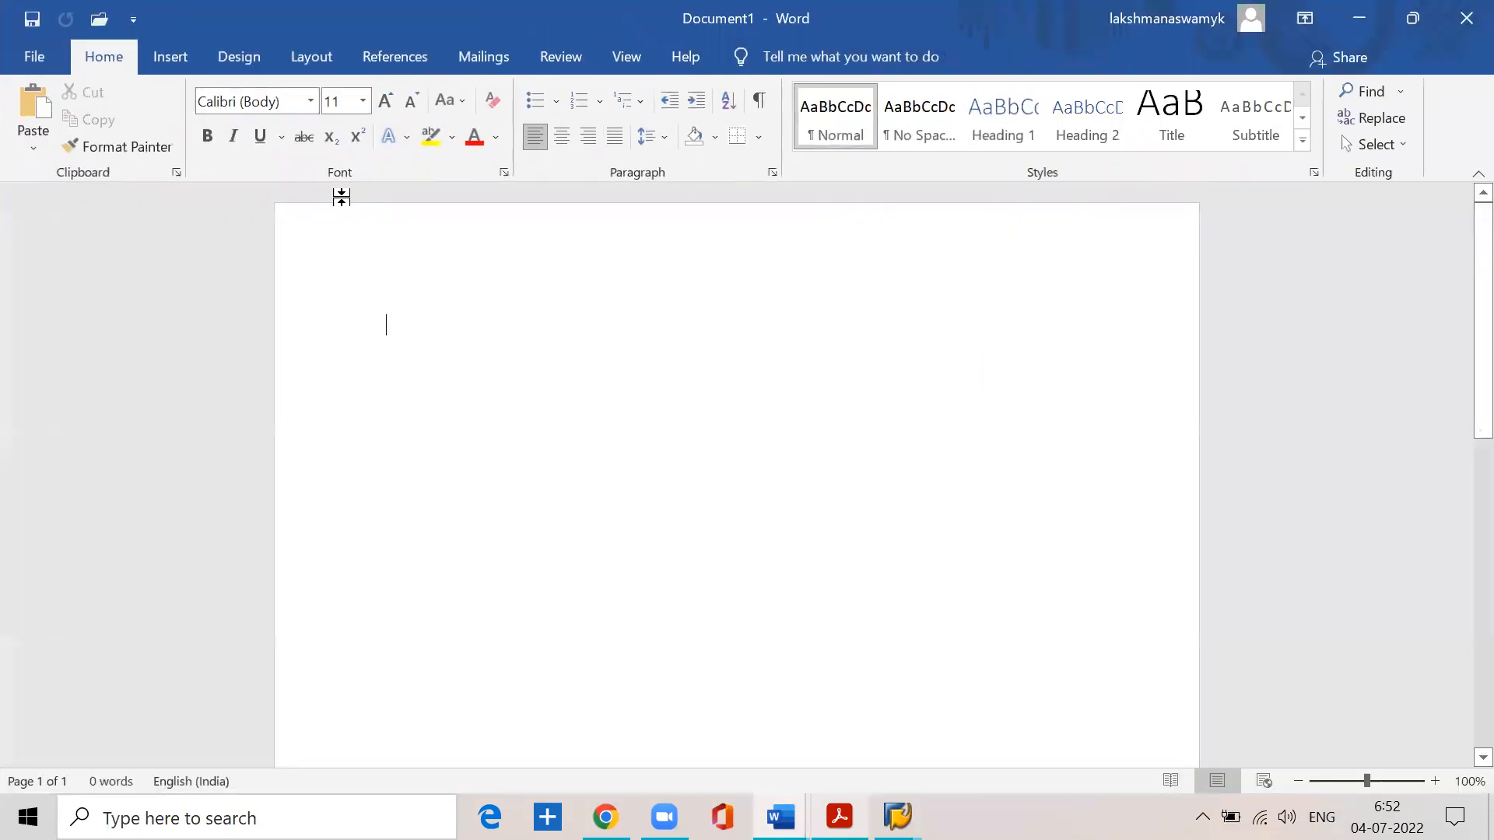
left_click(365, 101)
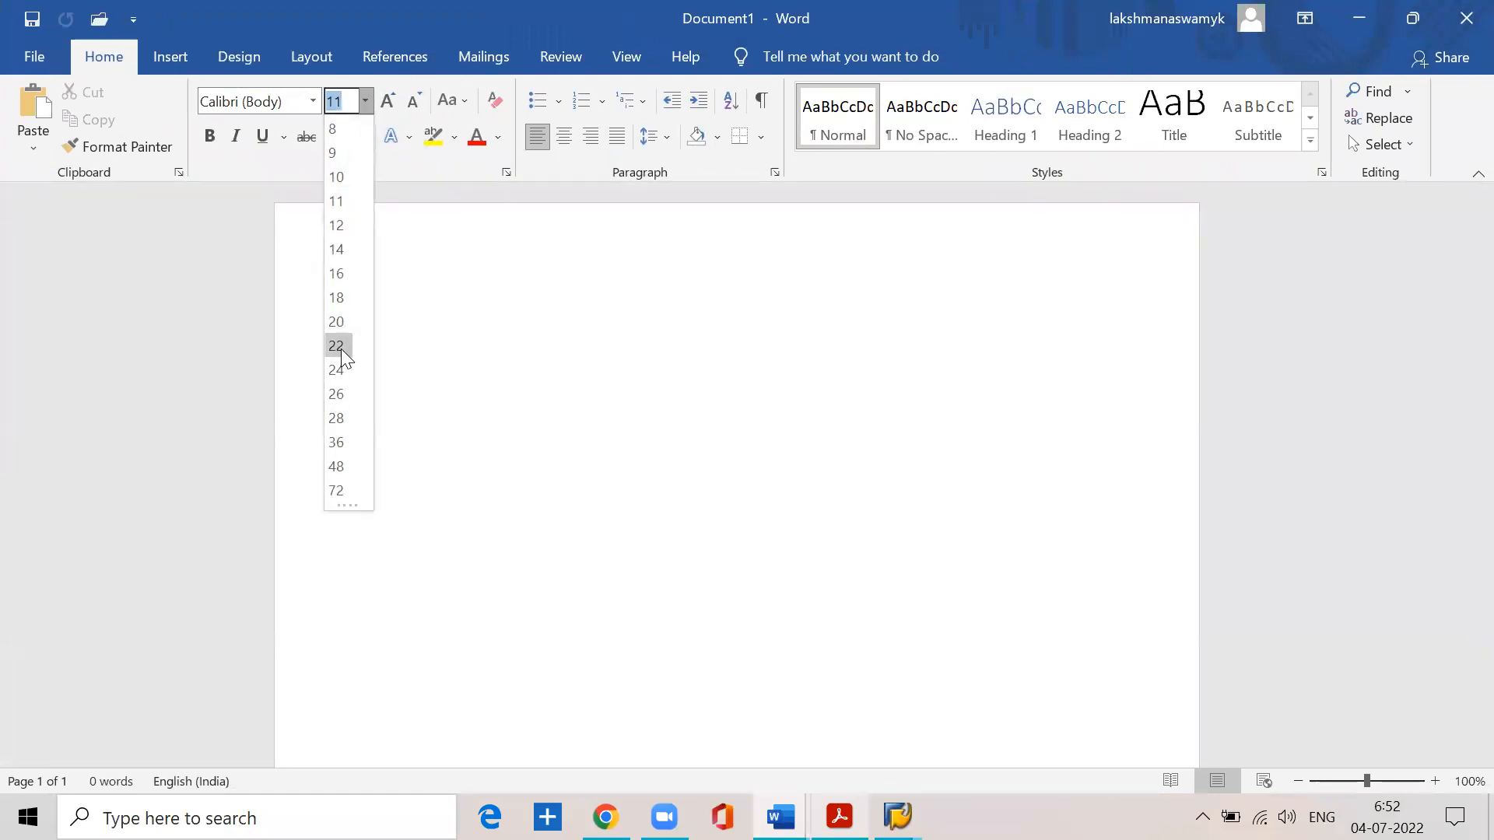
left_click(337, 346)
- Write "Fiscal year variant= v3" as the first line of the document
type("fis")
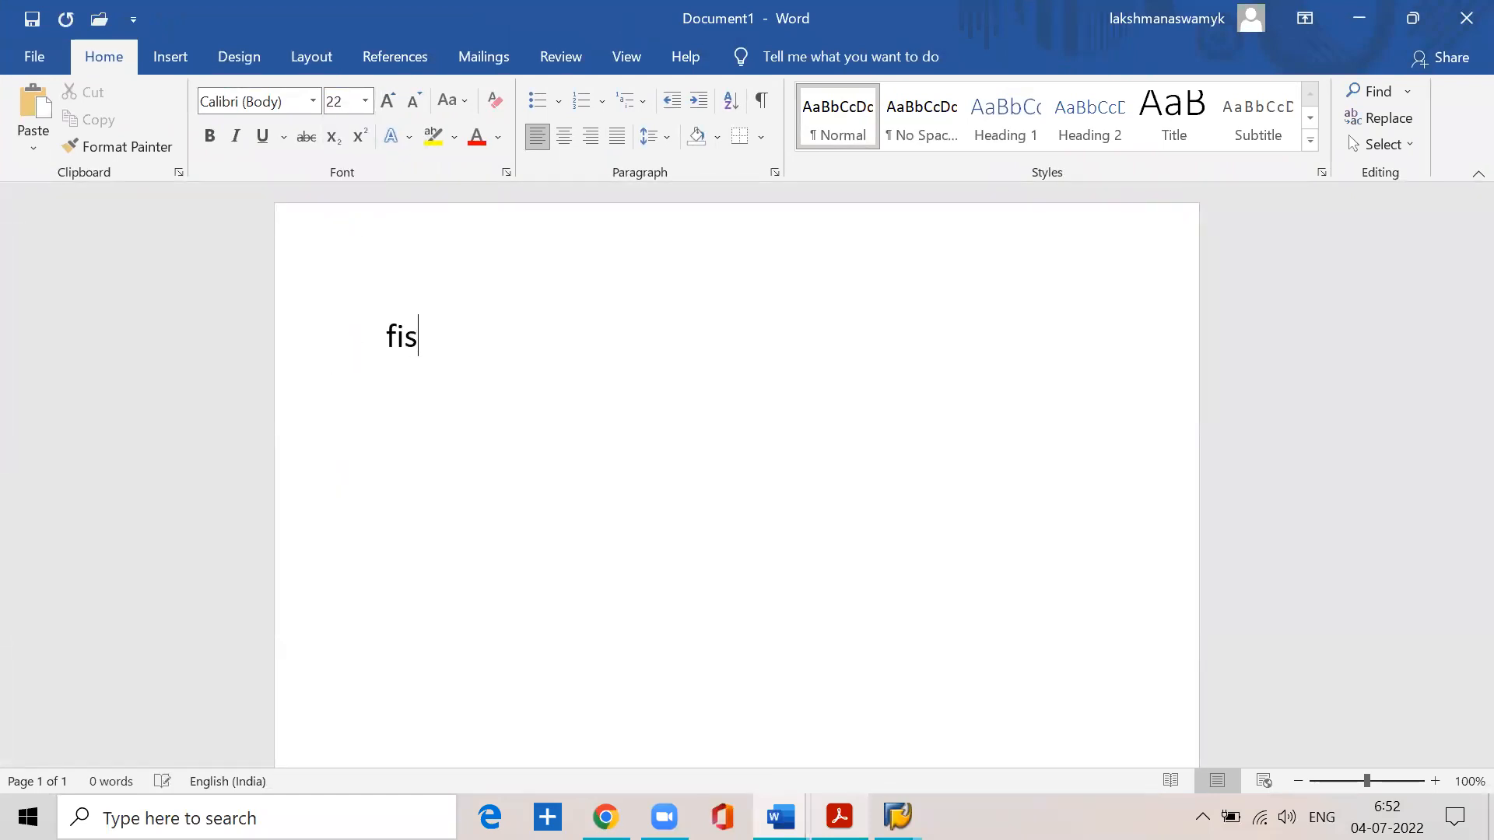
type("cal ye")
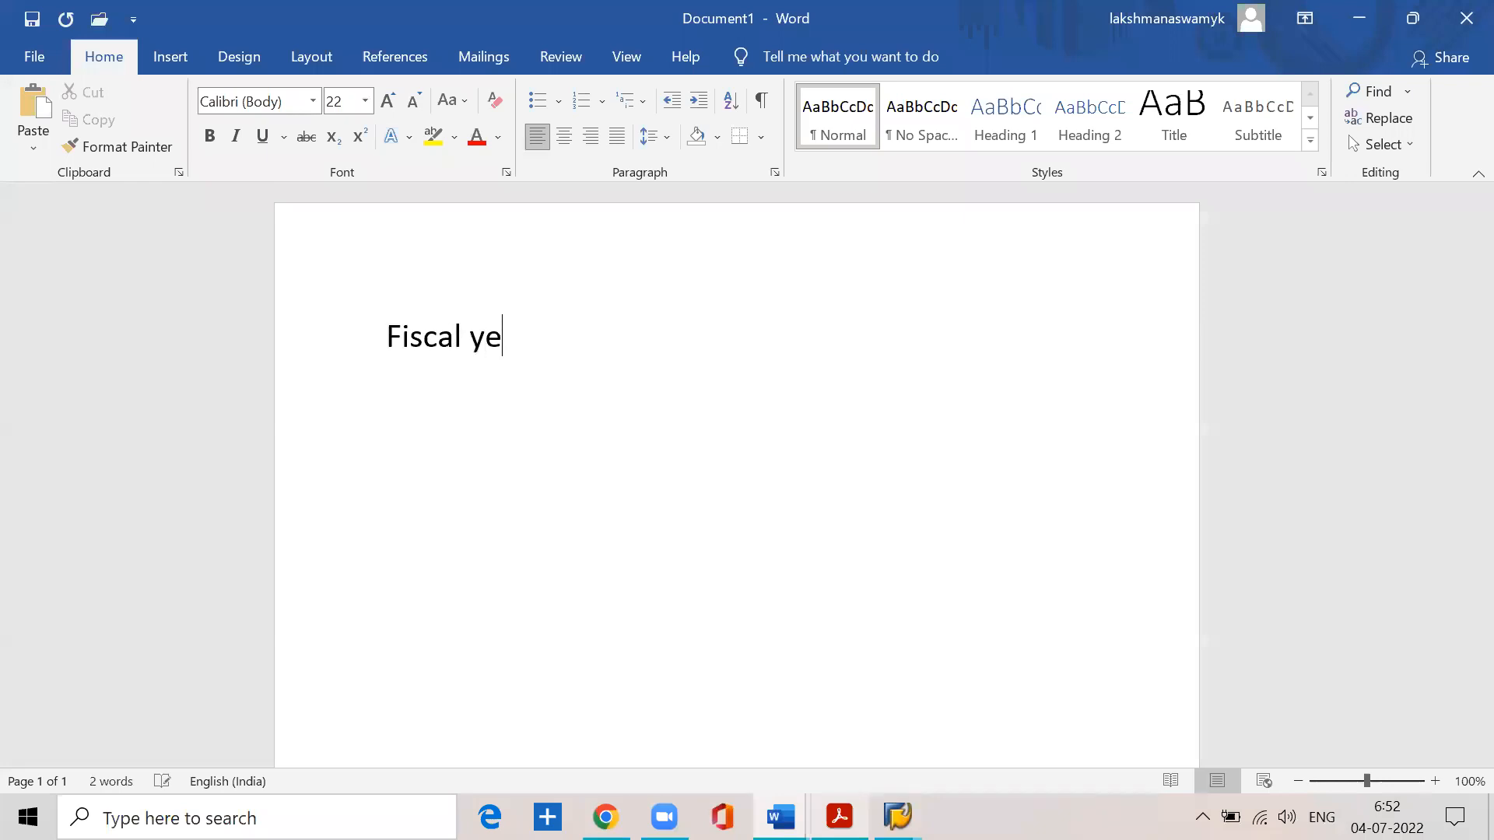
type("ar variant= ve")
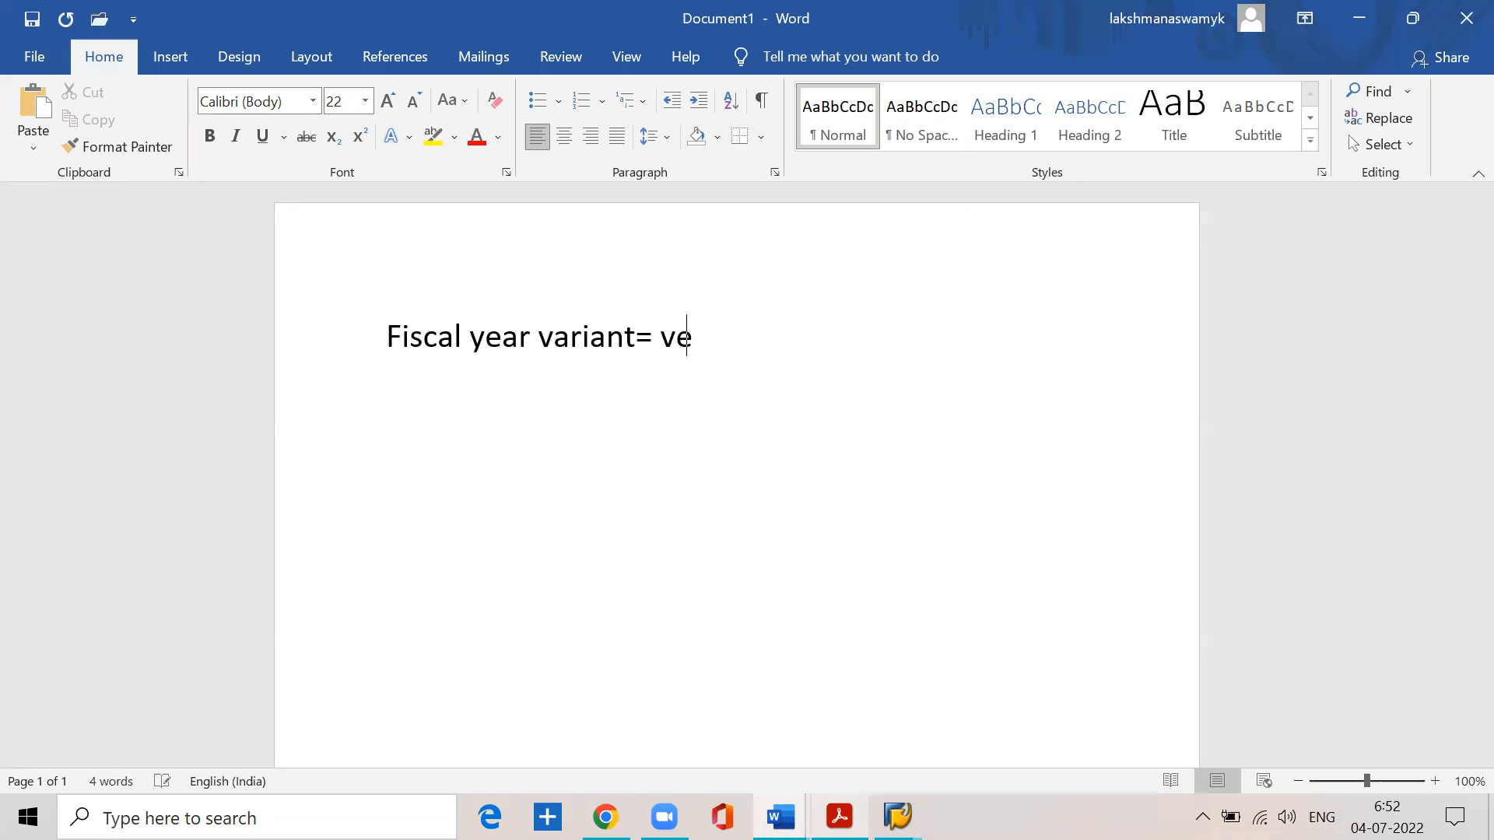
key("BackSpace")
type("3")
- Add a second line reading "April—march (1---12)" for the fiscal year's months and period range
key("Return")
type("april-- ")
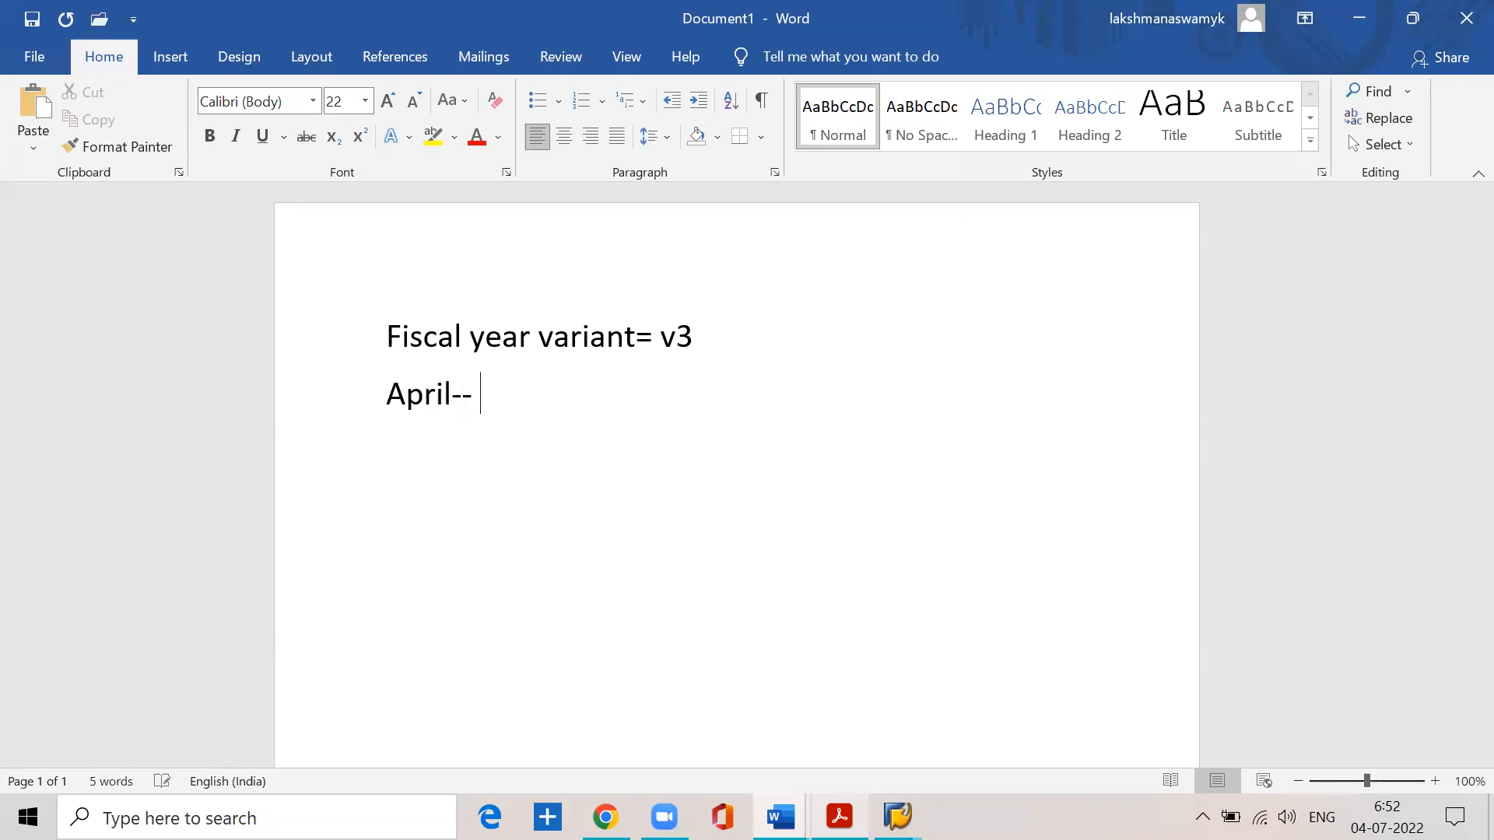
type("march")
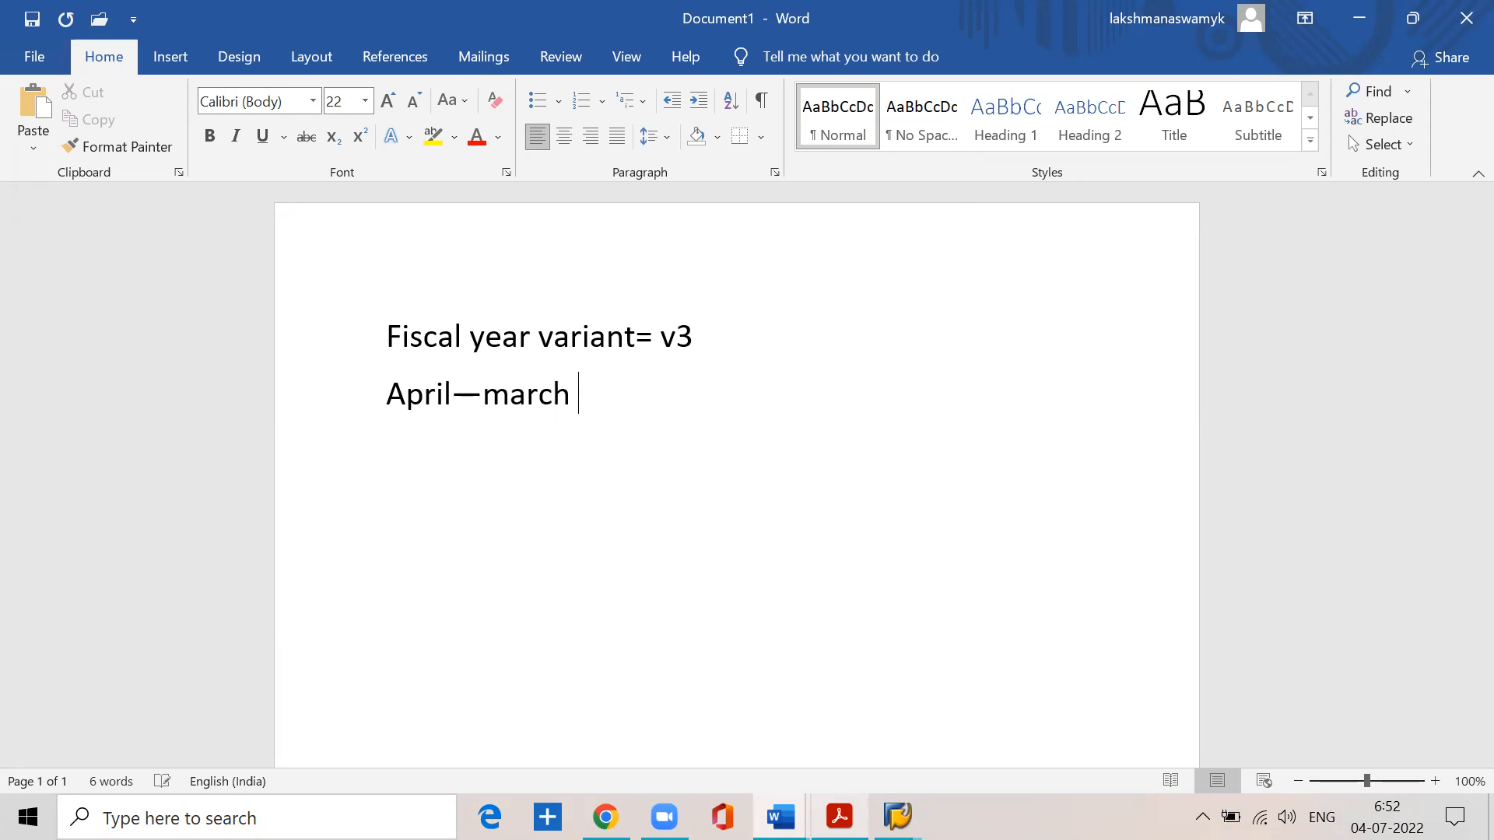
type(" (1---12)")
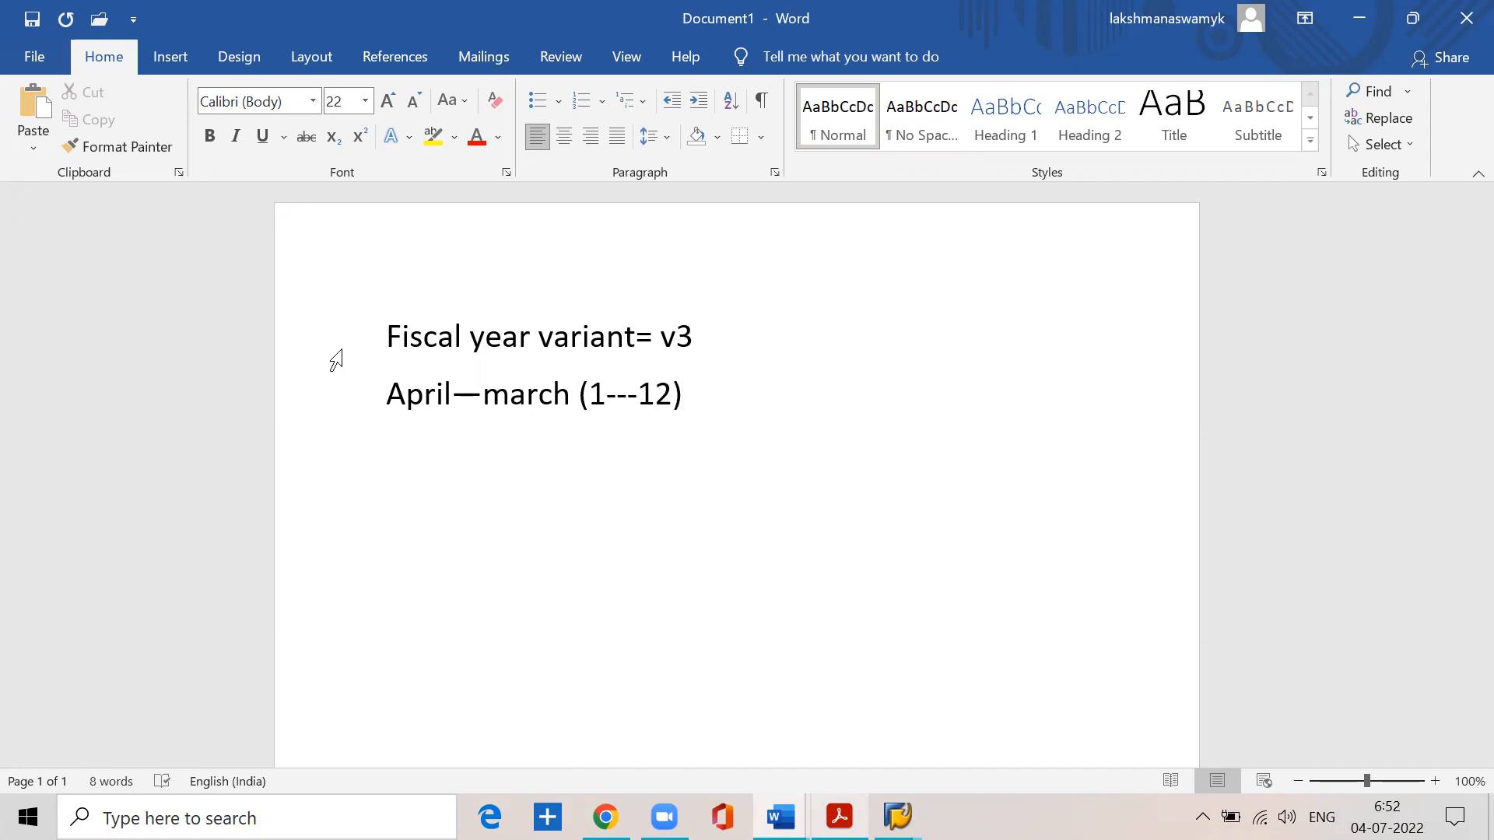
- List the period numbers 1 to 12 in a row on a new line, separated by spaces
key("Return")
type("1       2       2")
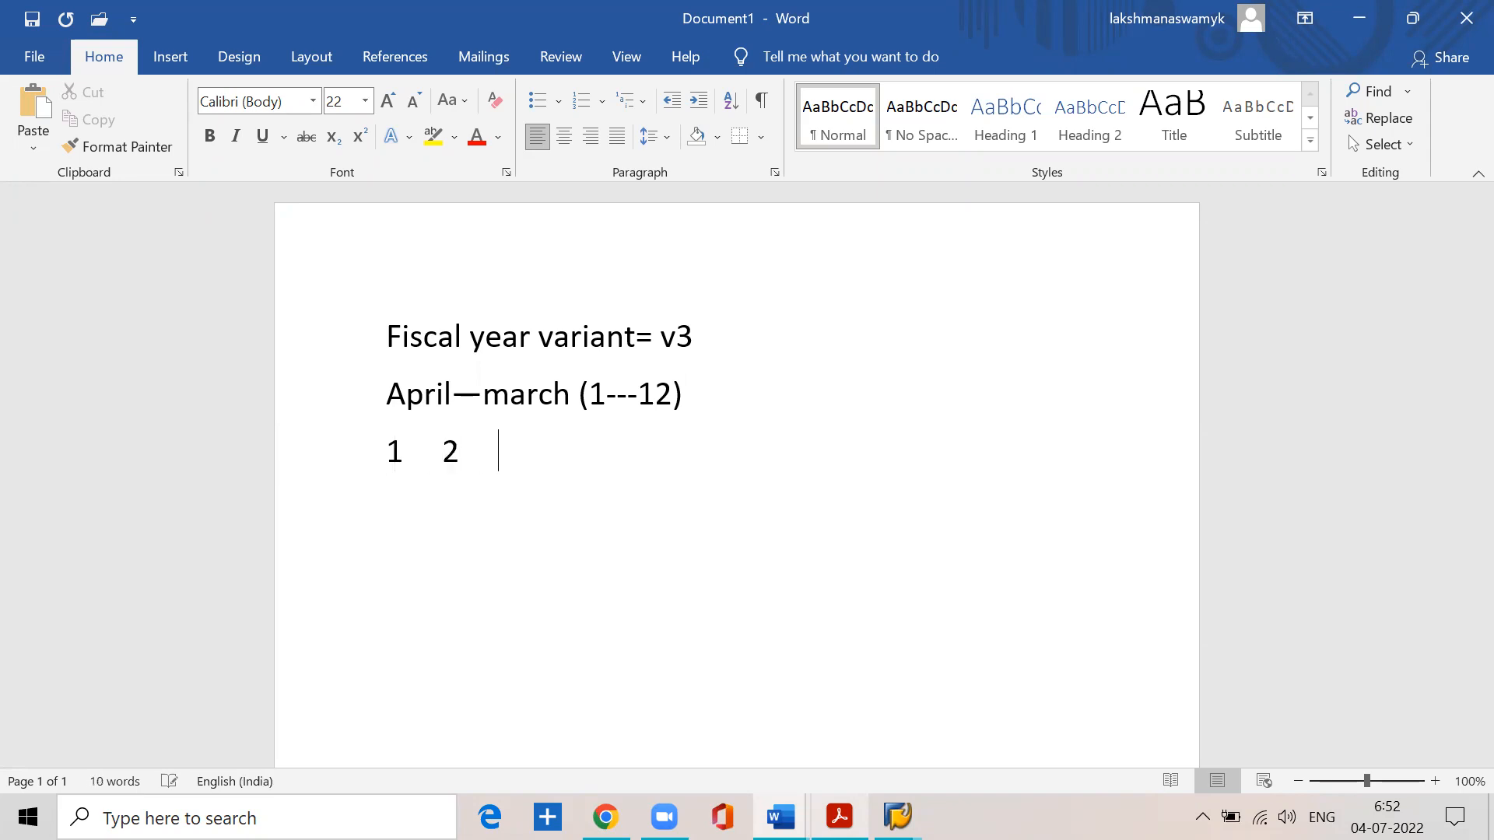
key("BackSpace")
key("BackSpace")
key("BackSpace")
key("BackSpace")
key("BackSpace")
key("BackSpace")
key("BackSpace")
key("BackSpace")
type("3")
key("BackSpace")
key("BackSpace")
key("BackSpace")
key("BackSpace")
key("BackSpace")
key("BackSpace")
key("BackSpace")
key("BackSpace")
key("BackSpace")
key("BackSpace")
key("BackSpace")
key("BackSpace")
key("BackSpace")
key("BackSpace")
key("BackSpace")
key("BackSpace")
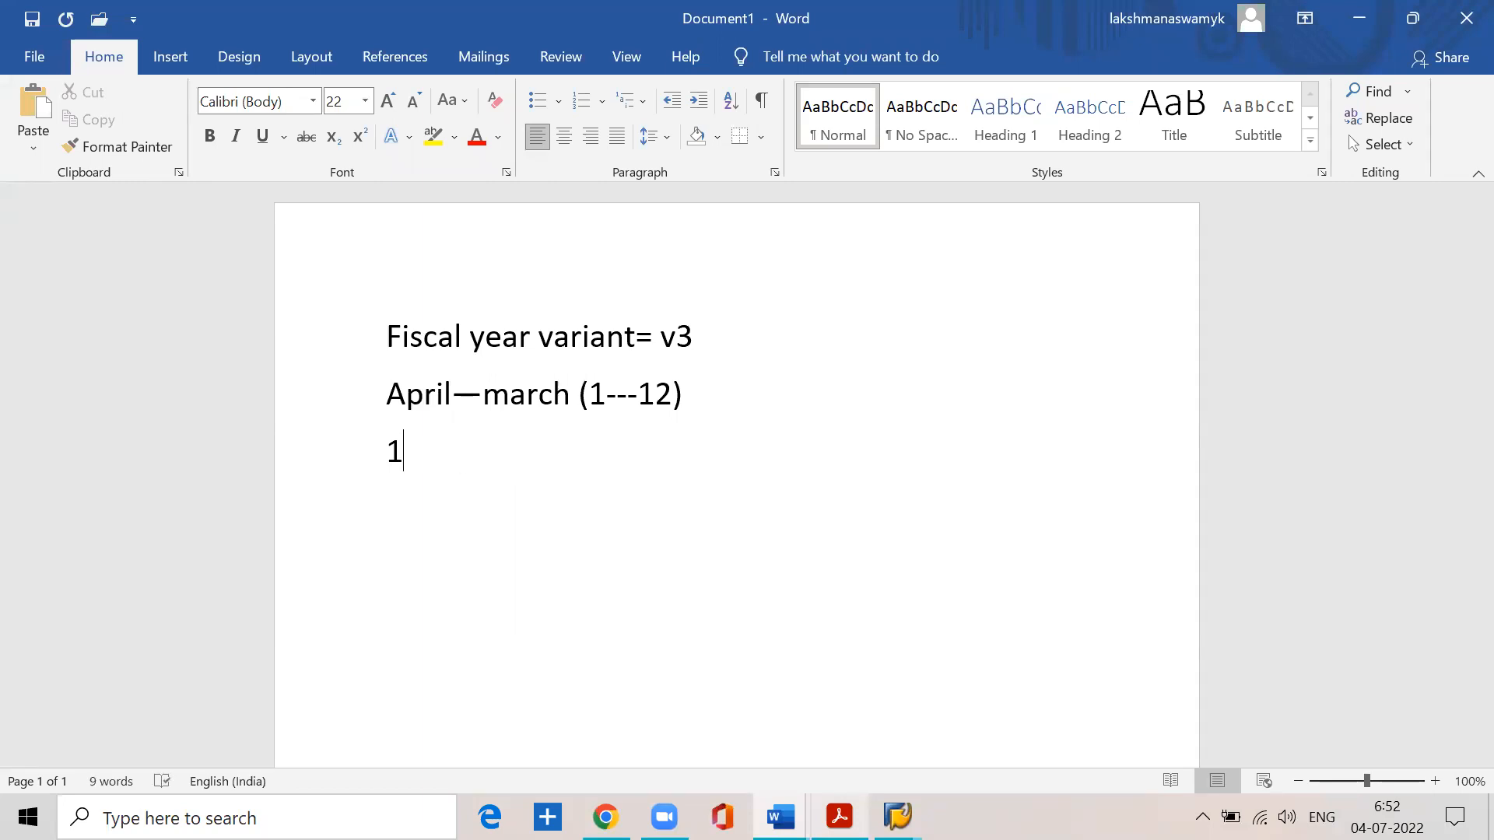
type("2  3")
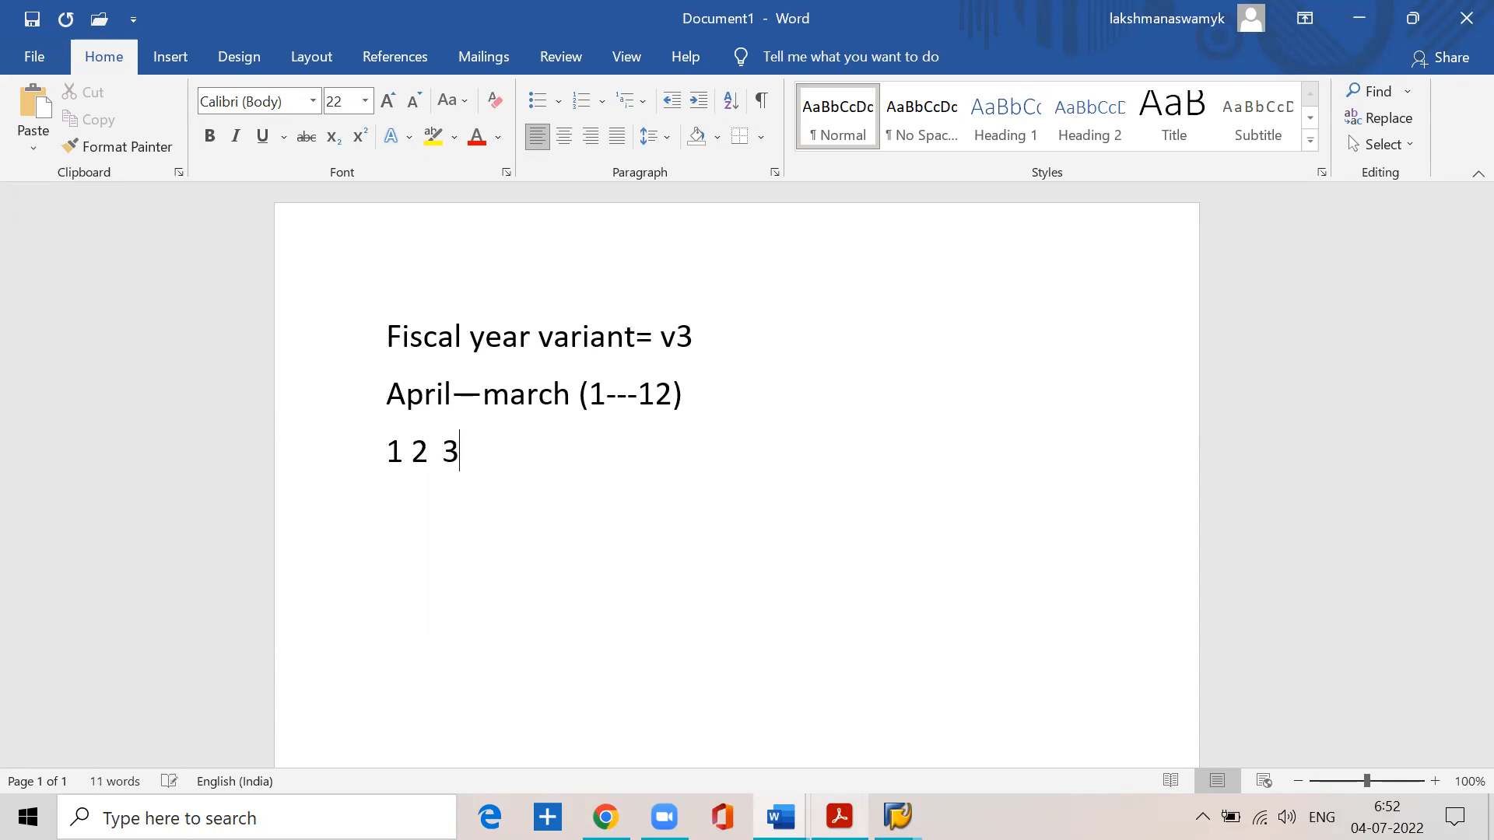
key("BackSpace")
type("4 5  6 7 8")
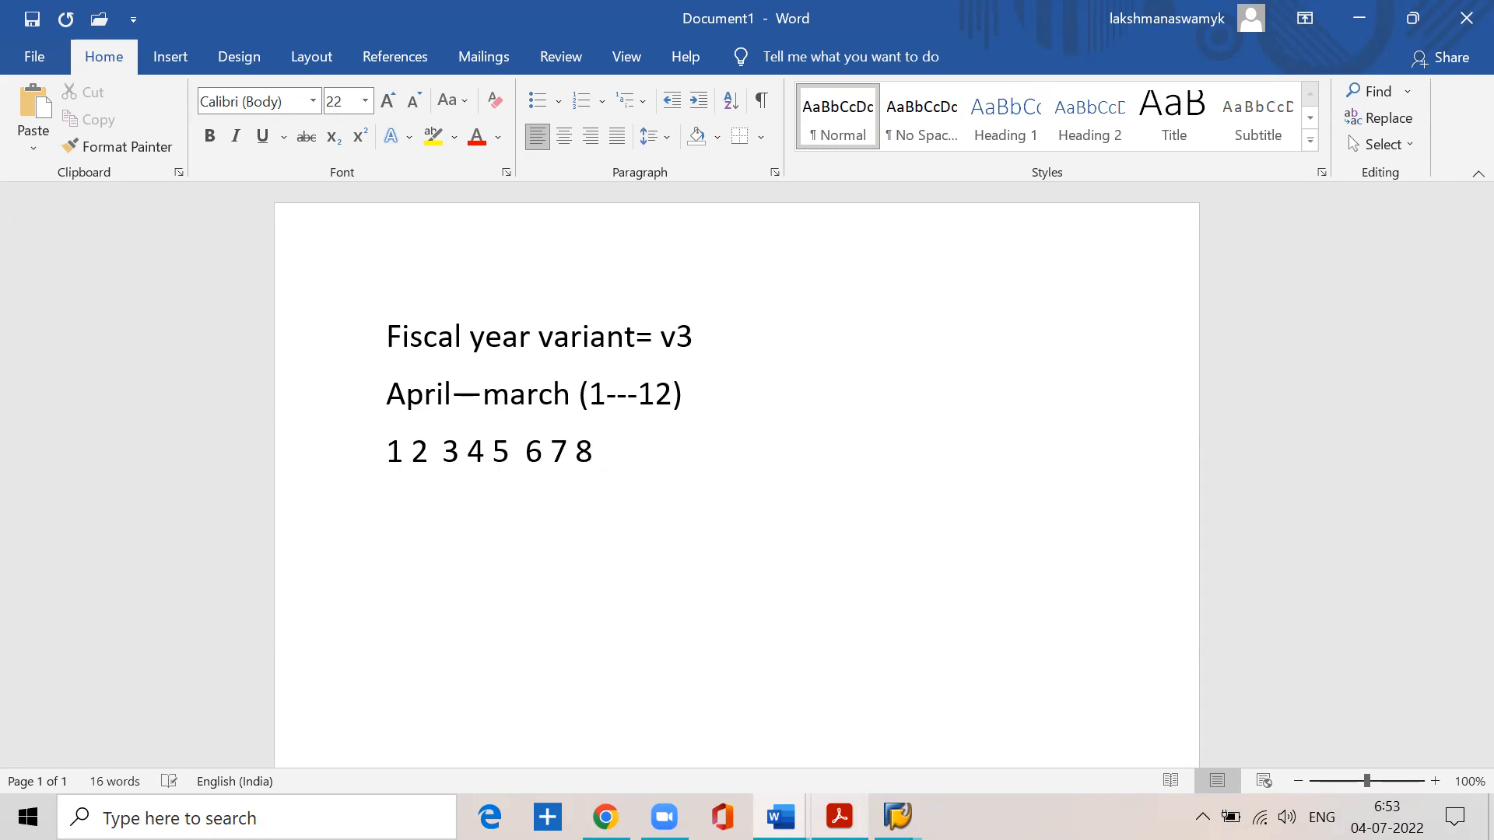
type("  9 10 11 12")
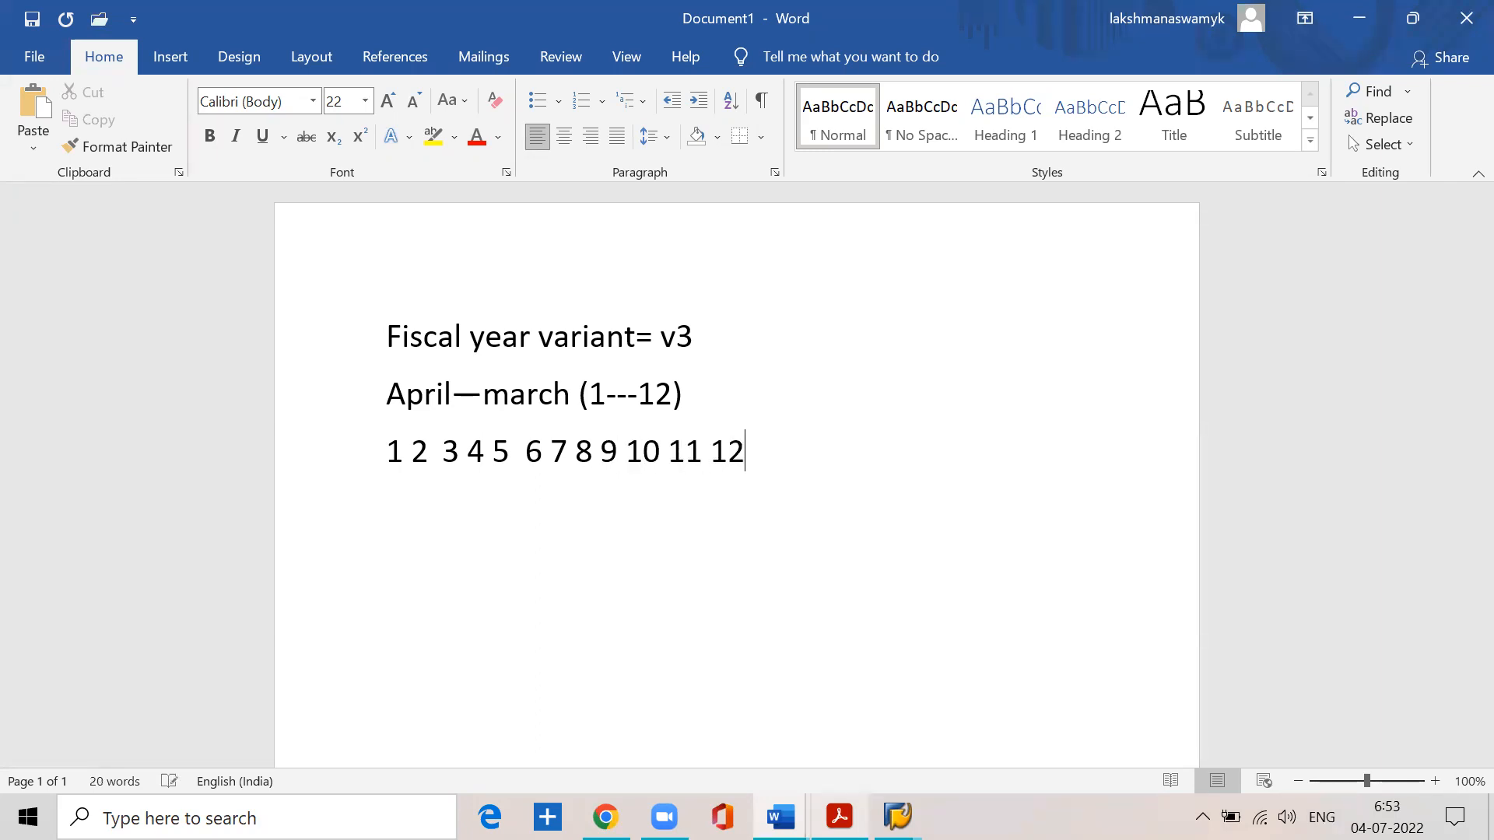
type(" (n")
type("oram")
- Label the row of periods 1 to 12 by appending "(normal periods)" at its end
key("BackSpace")
key("BackSpace")
key("BackSpace")
type("mal period0")
key("BackSpace")
key("BackSpace")
type("s)")
- Add a "Special periods" line and, beneath it, a line listing periods 13, 14, 15 and 16
key("Return")
type("spe")
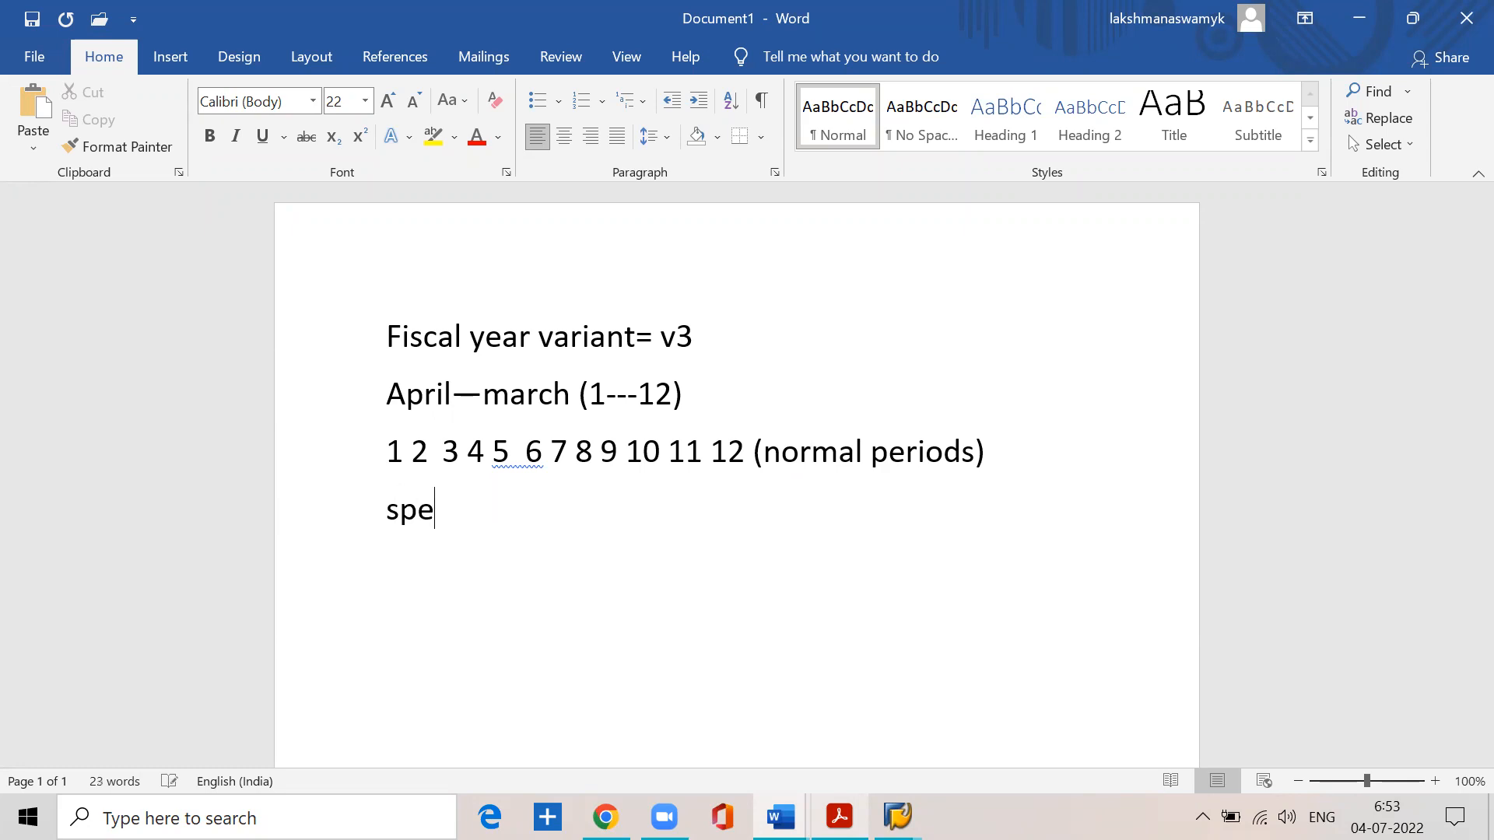
type("cial periods")
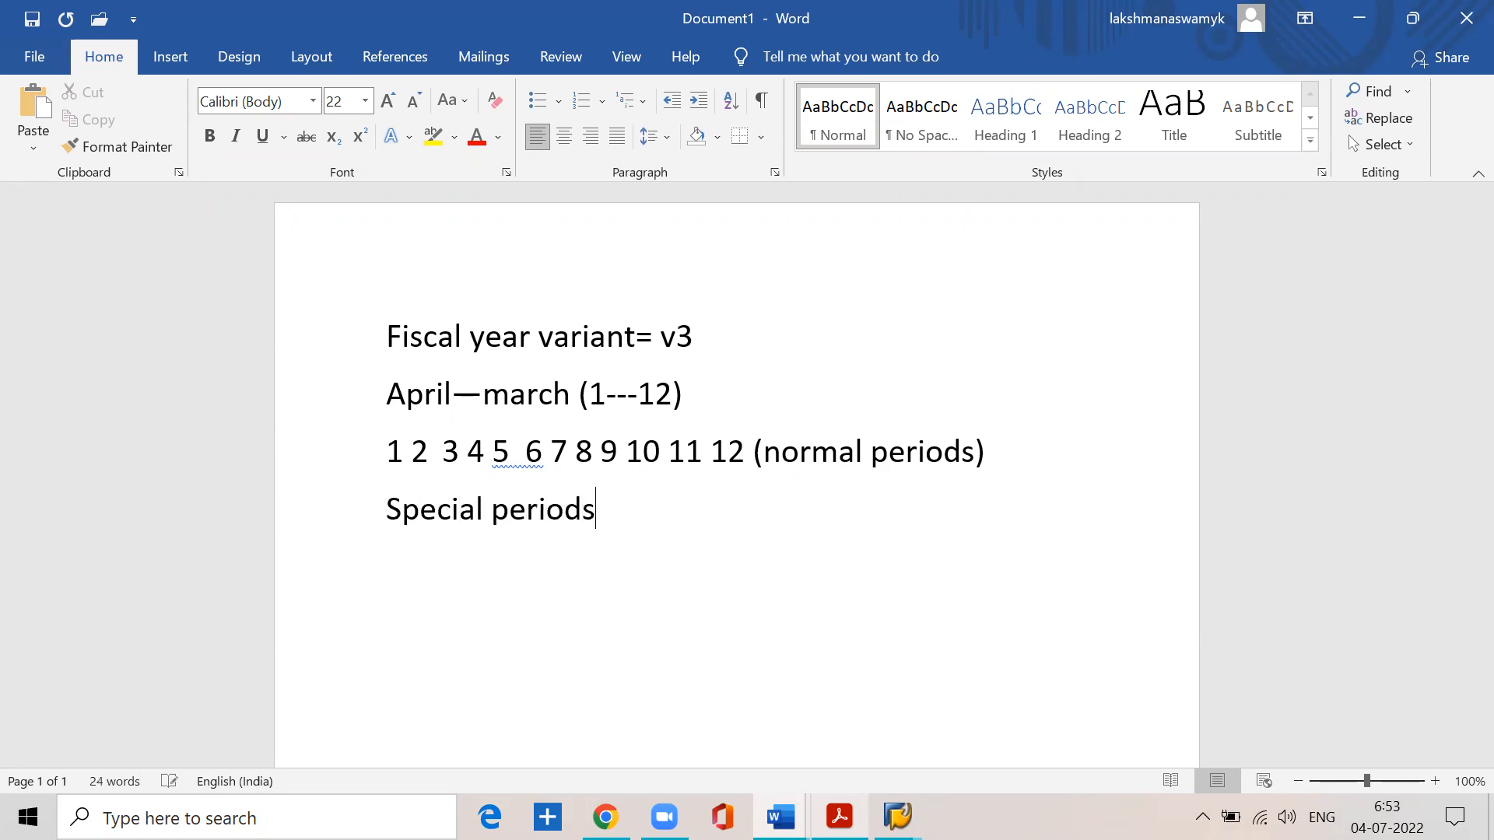
key("Return")
type("13 1415")
key("BackSpace")
key("BackSpace")
type("15 16")
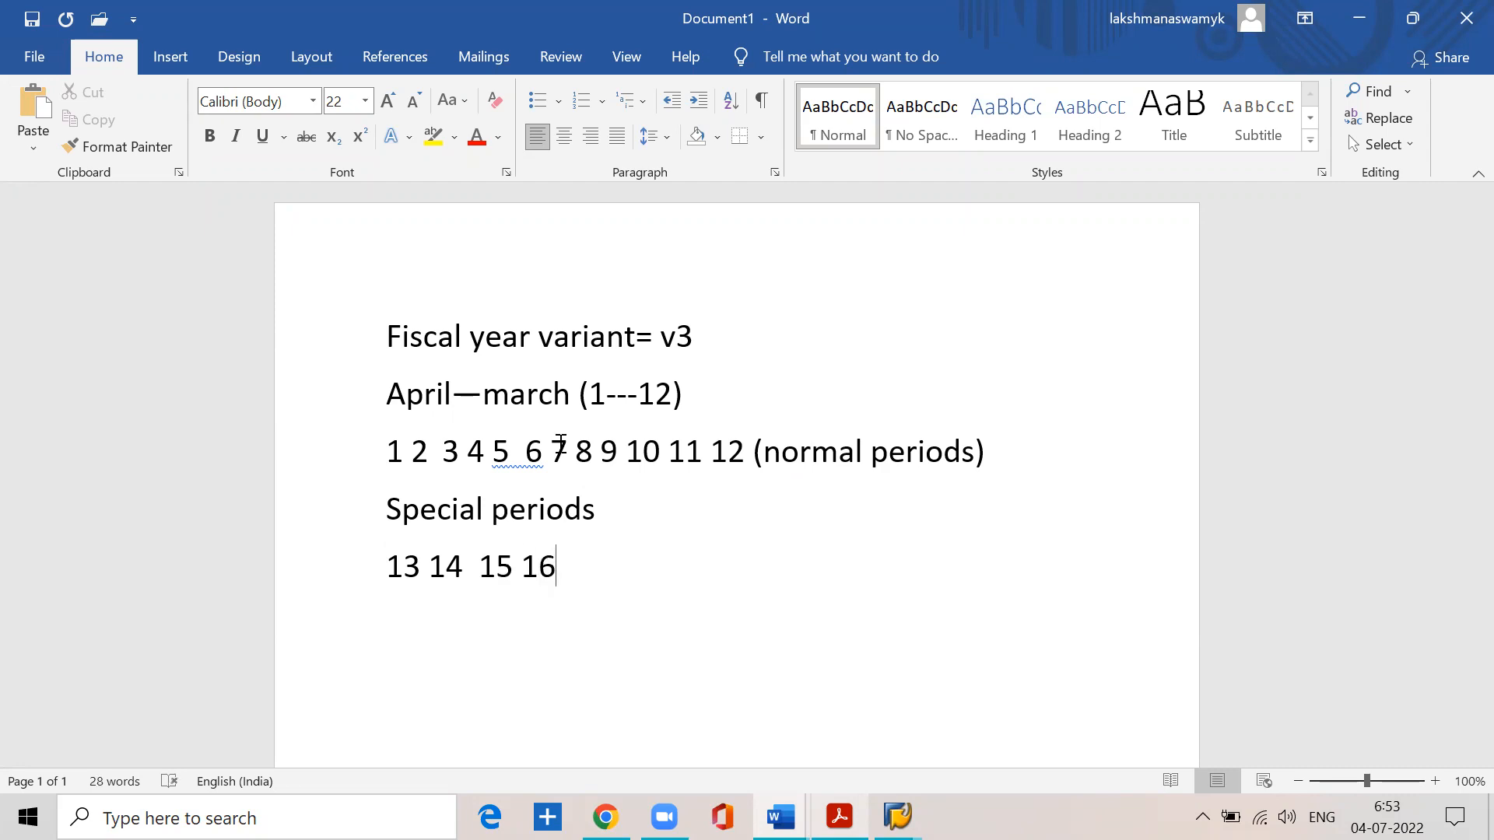
- Accept the suggested spacing correction "5 6" in the normal periods line and return to the end of the special periods list
left_click(525, 452)
right_click(525, 451)
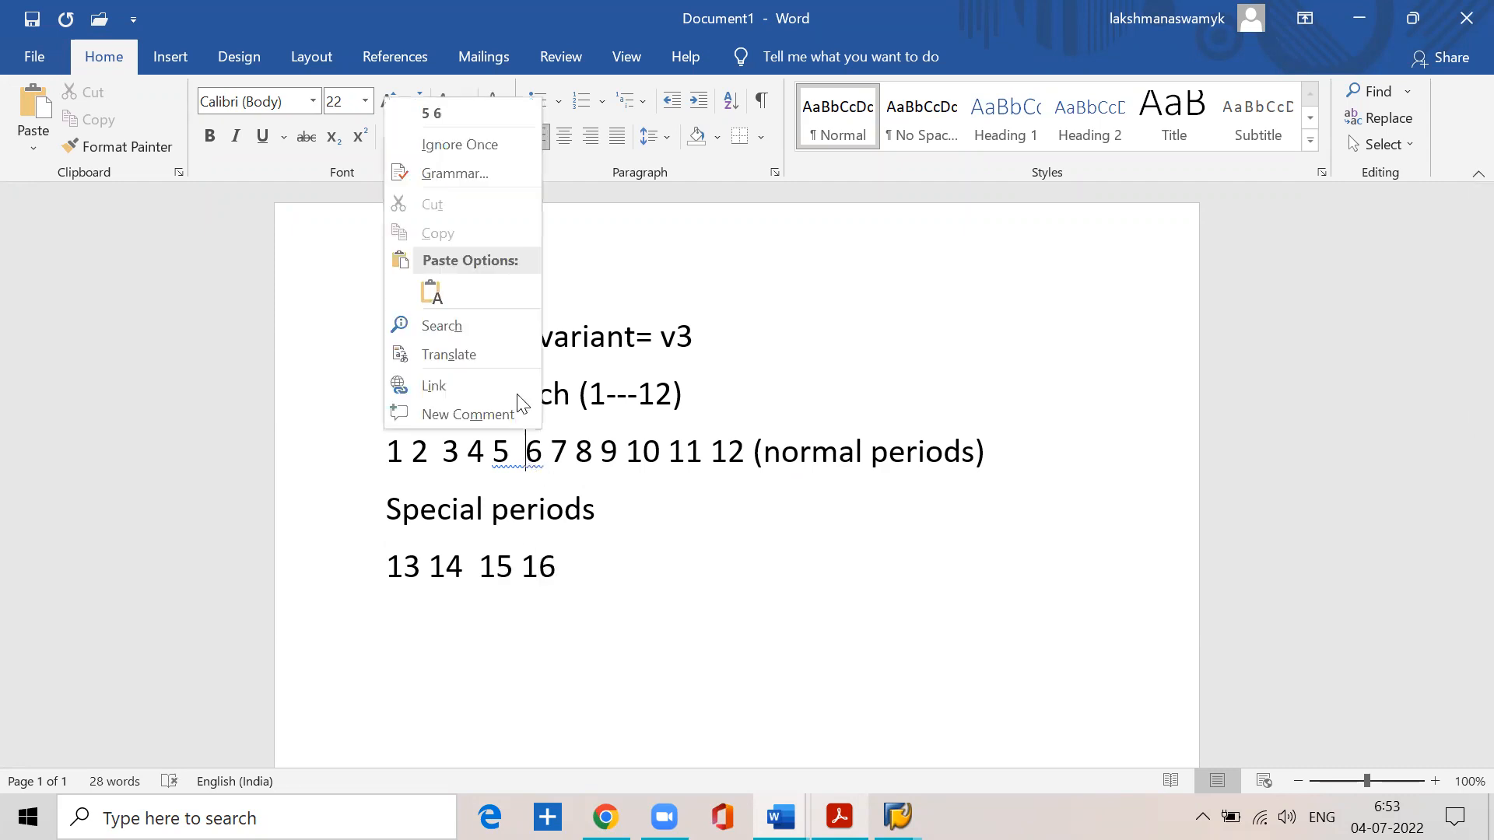
left_click(440, 114)
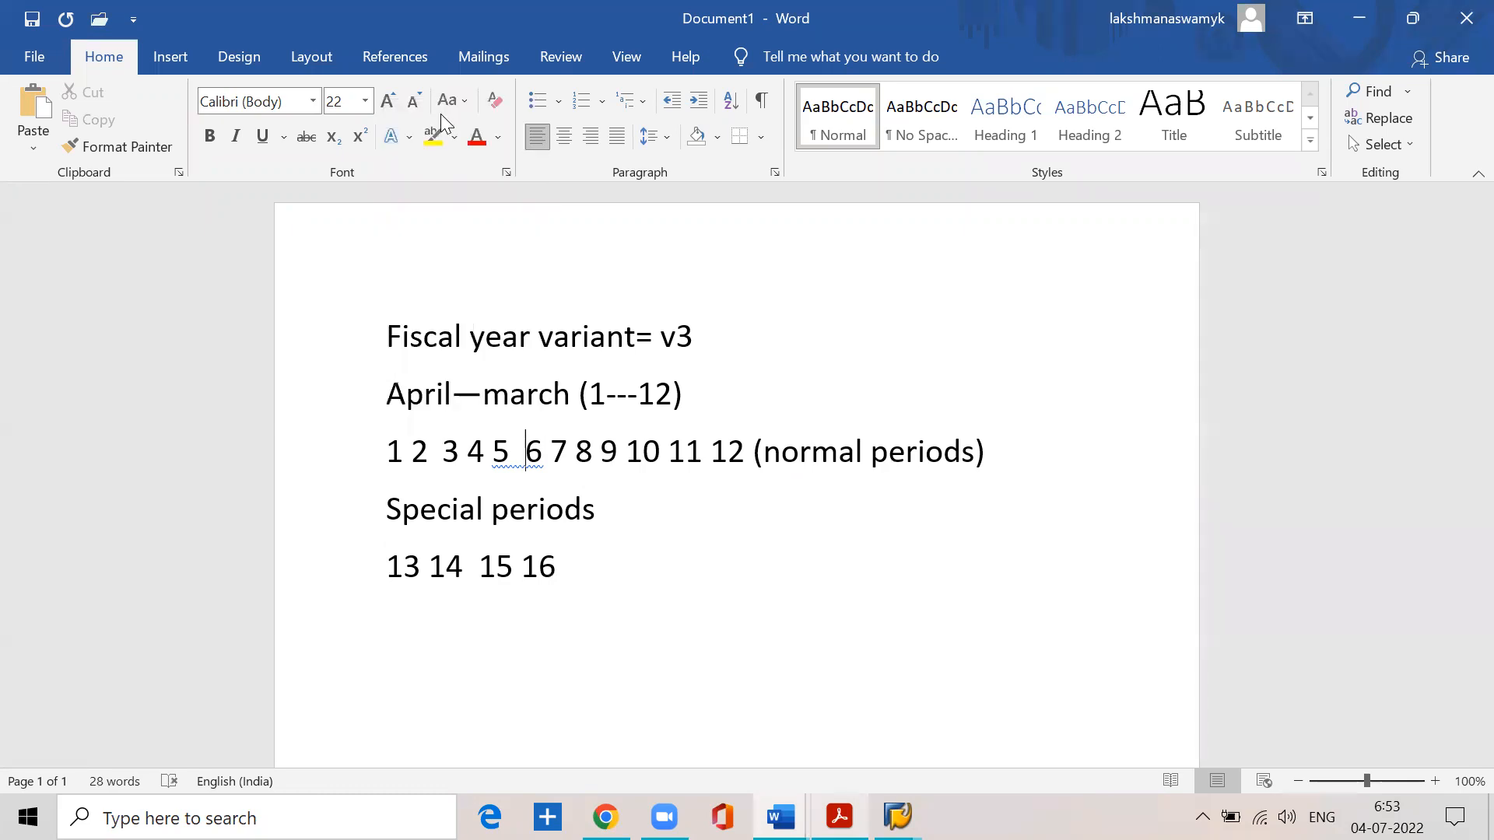
left_click(563, 577)
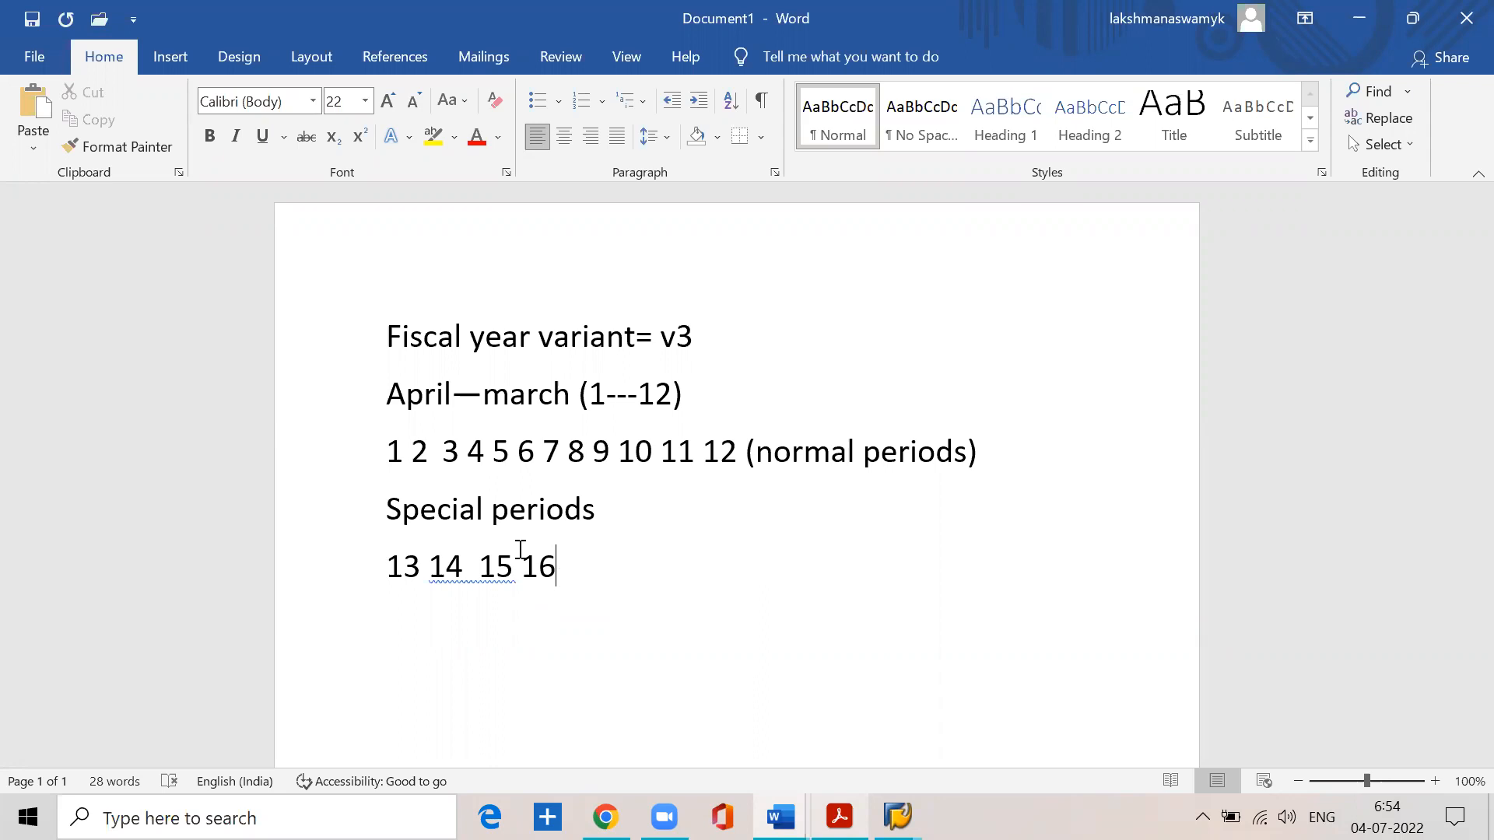
- Emphasize period 4 in the normal periods line with font size 48 and the standard blue font colour
double_click(476, 451)
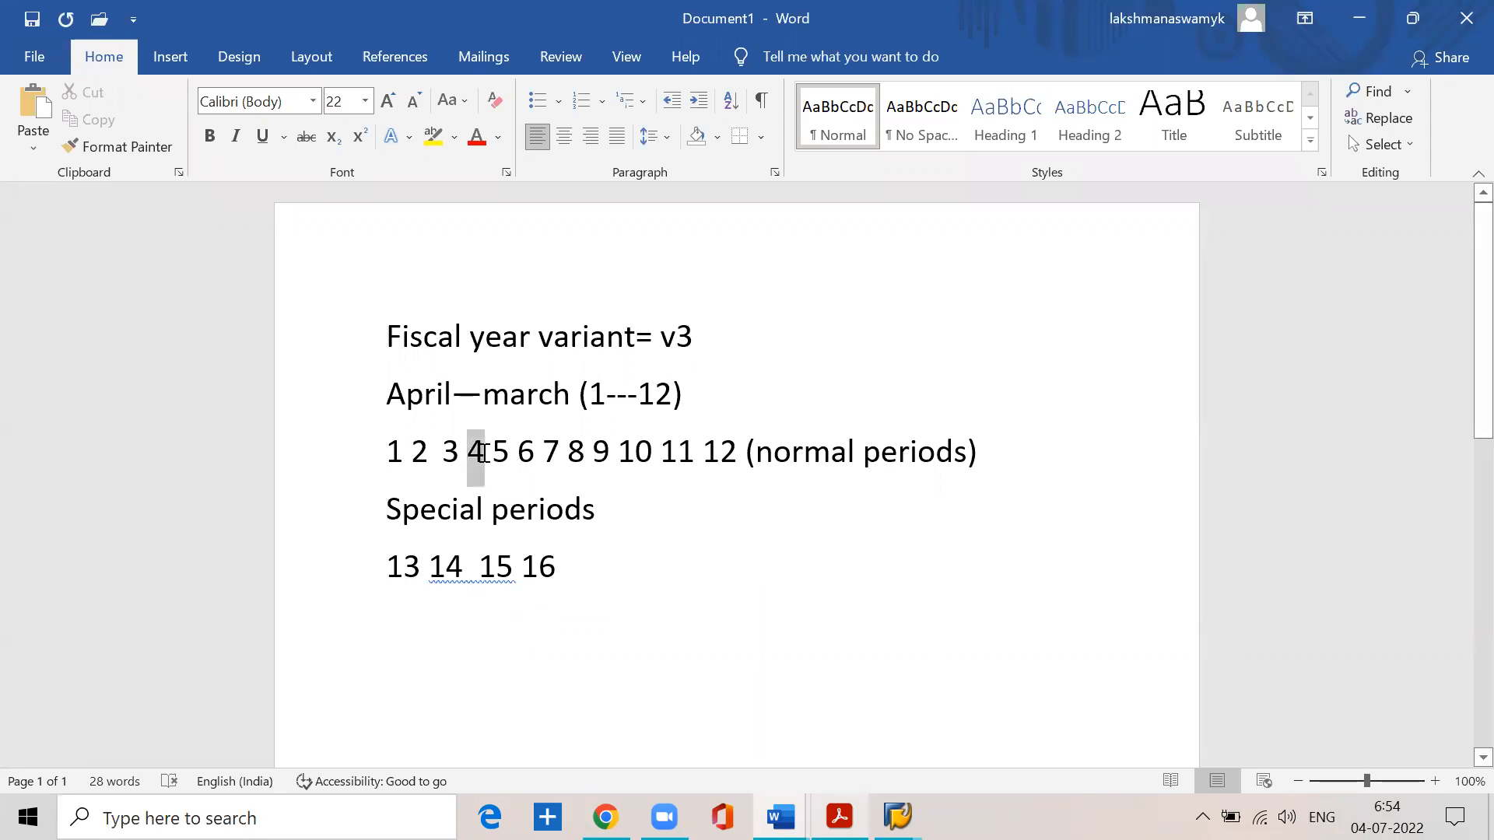
left_click(365, 101)
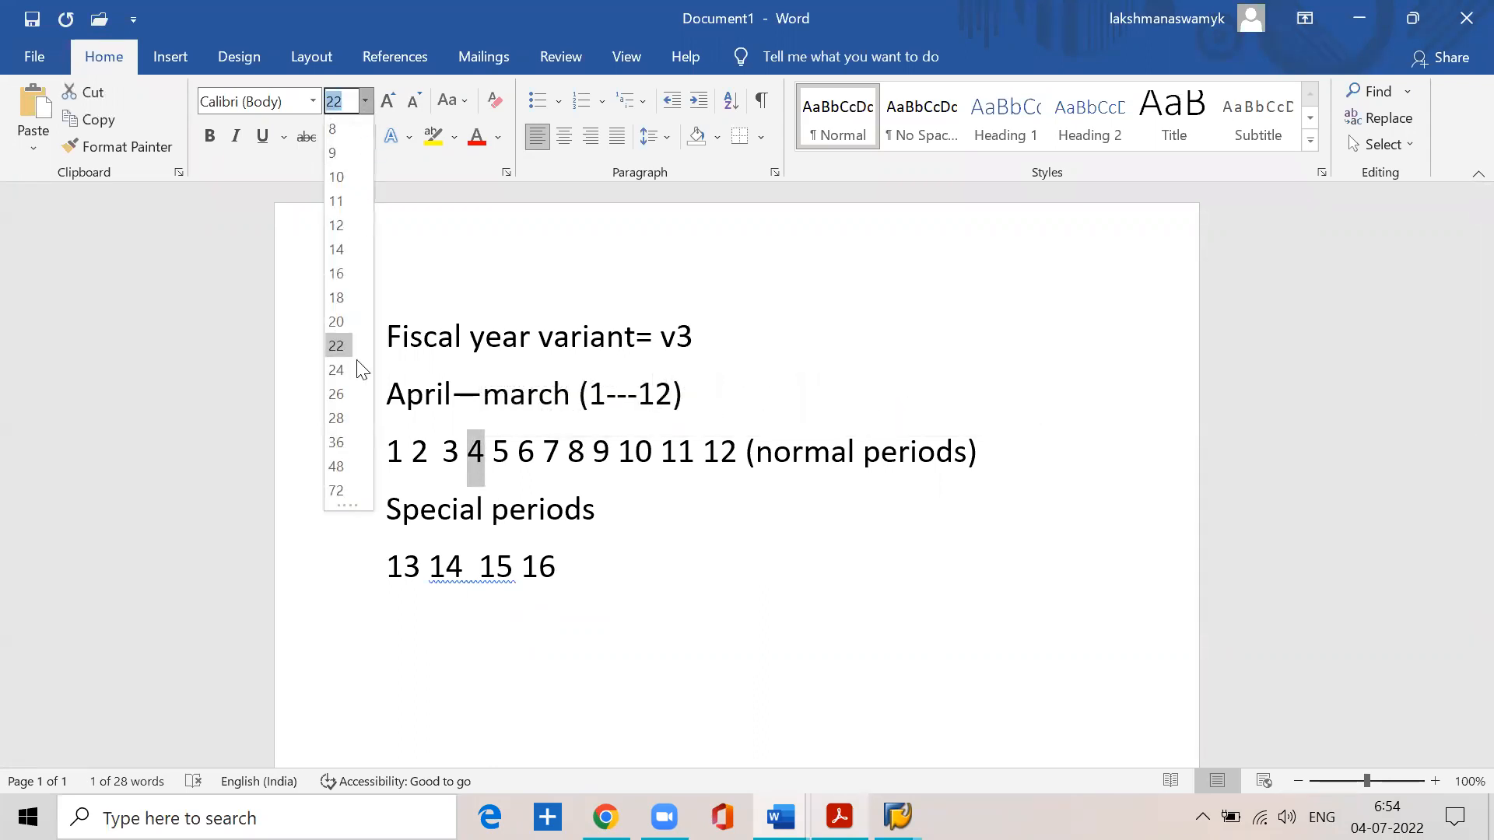
left_click(340, 465)
left_click(557, 619)
double_click(474, 480)
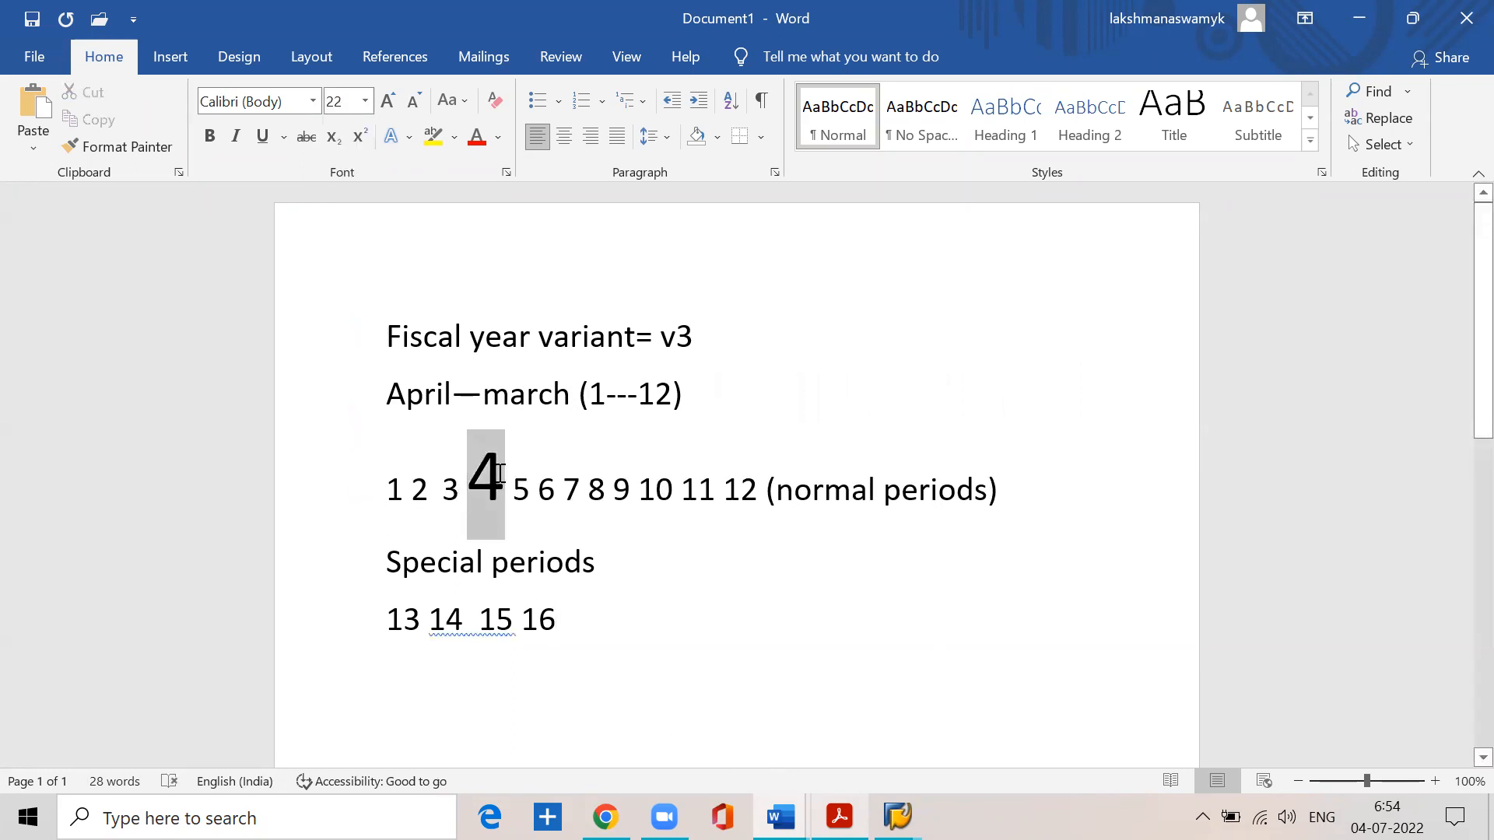
left_click(498, 138)
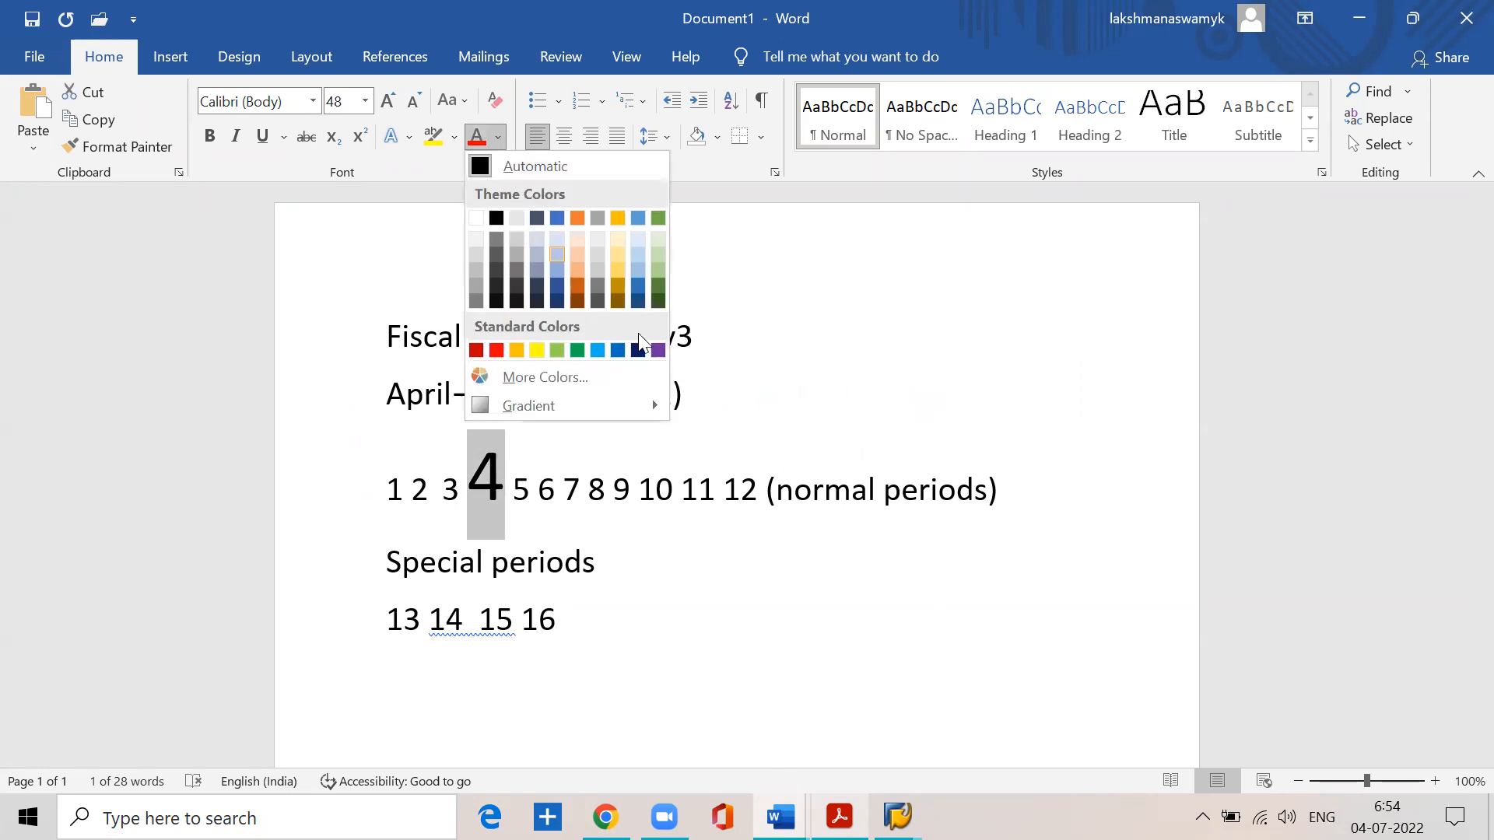
left_click(617, 350)
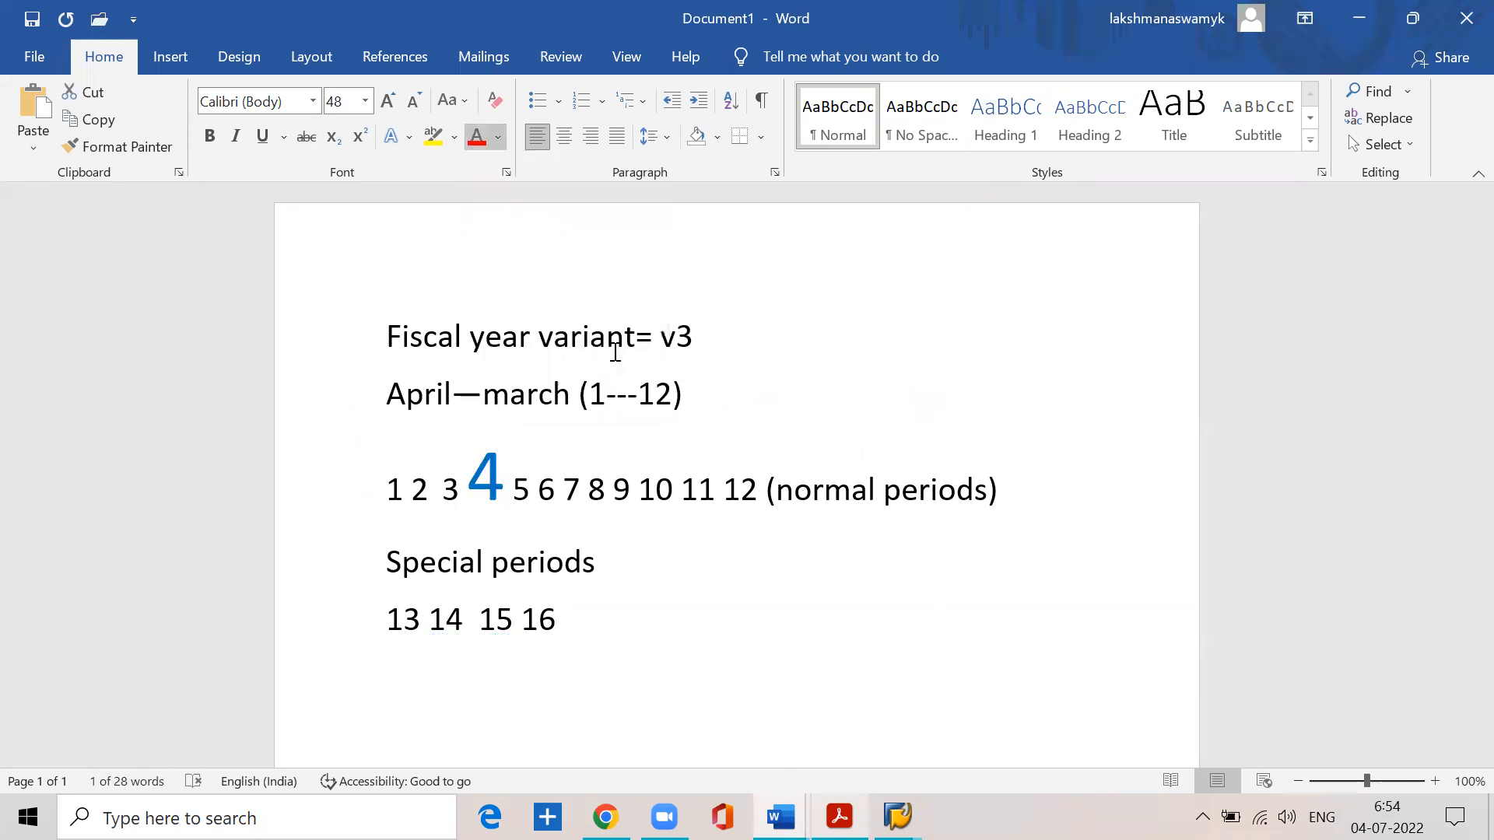
left_click(768, 360)
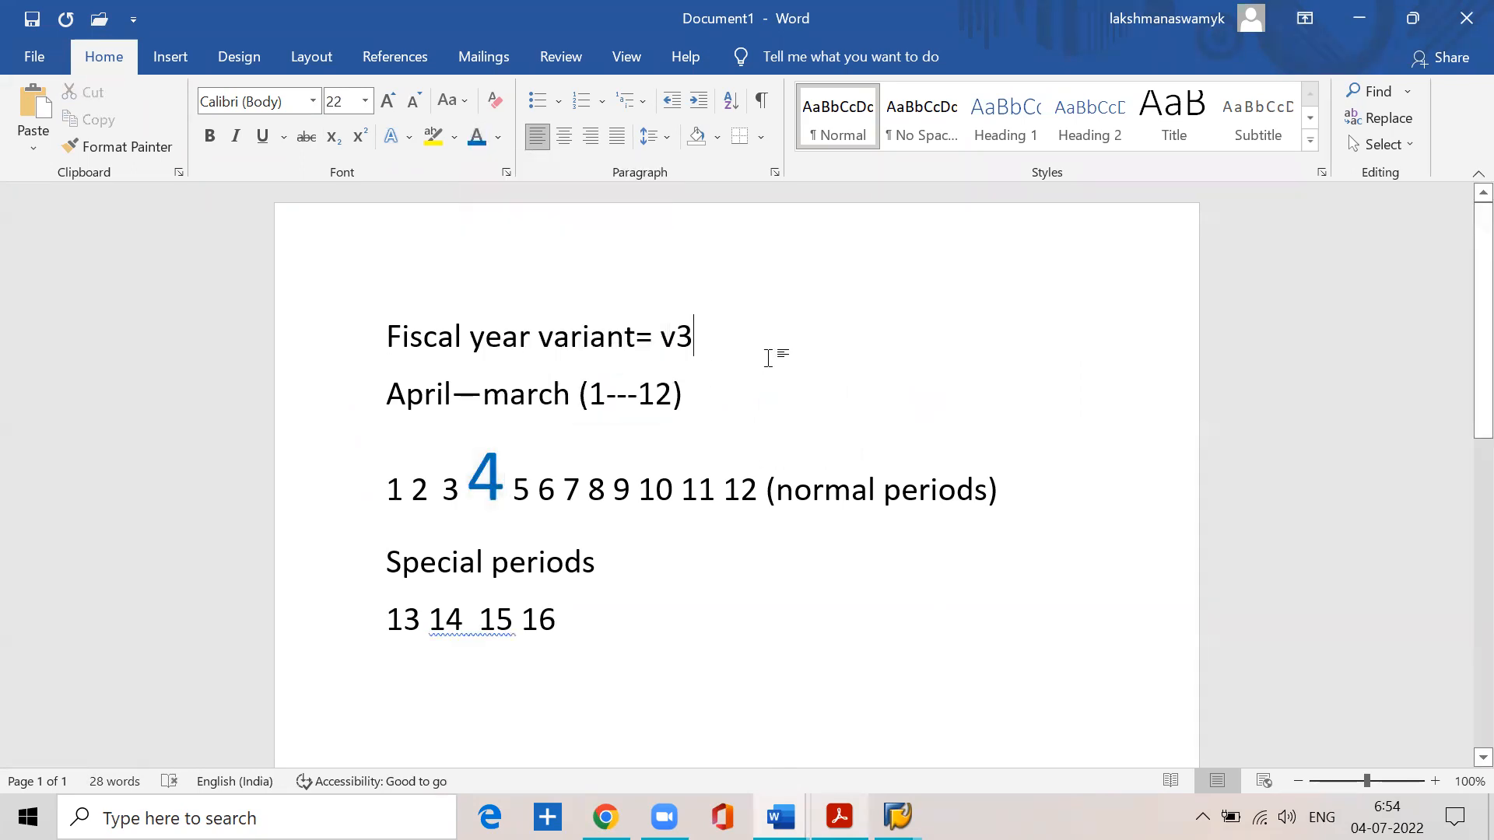
- Colour the other normal periods, 5 to 12 and 1 to 3, in the standard dark red font colour
left_click_drag(514, 487, 762, 487)
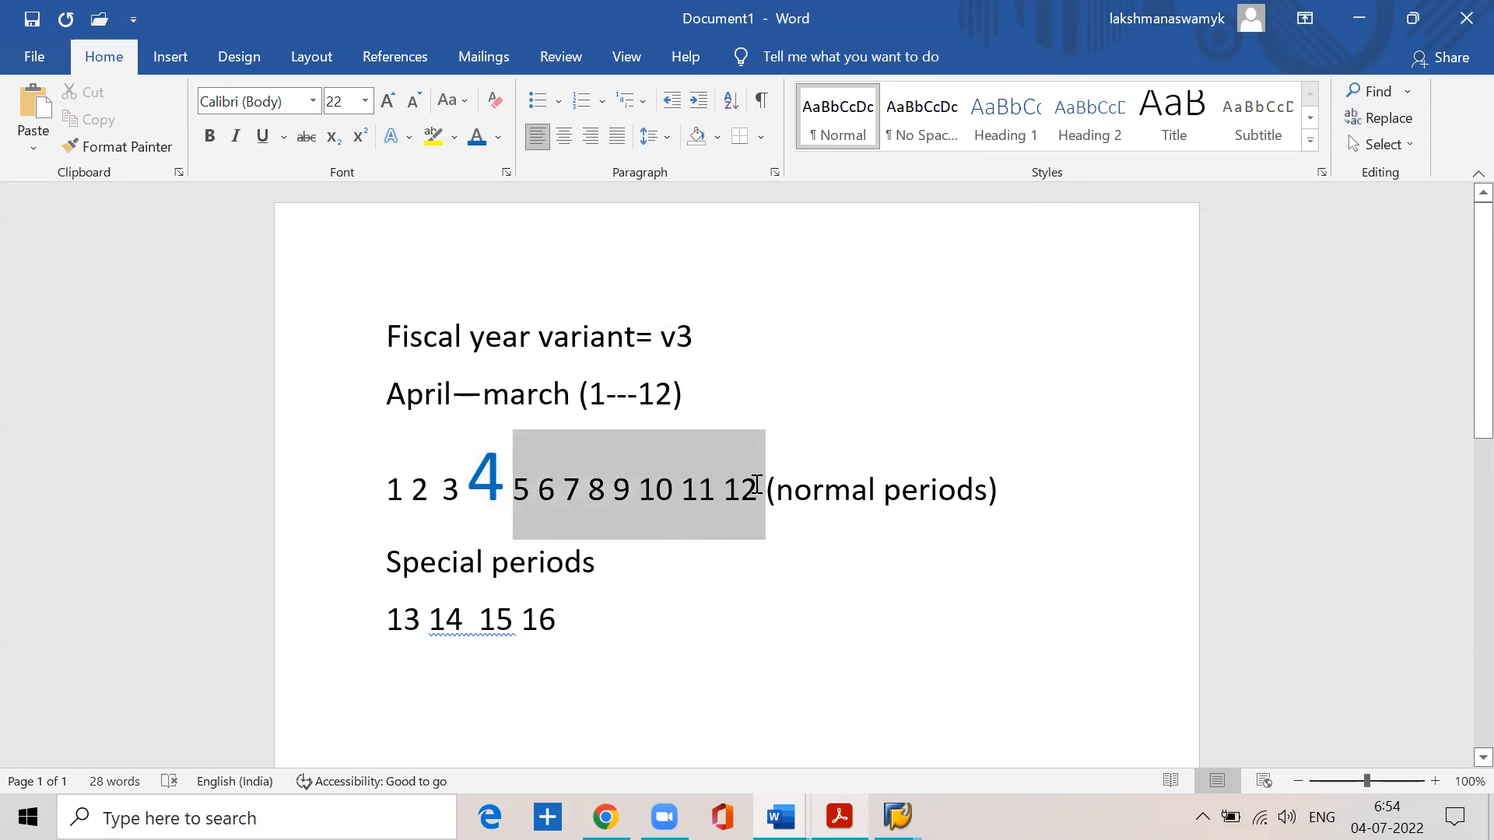
left_click(498, 137)
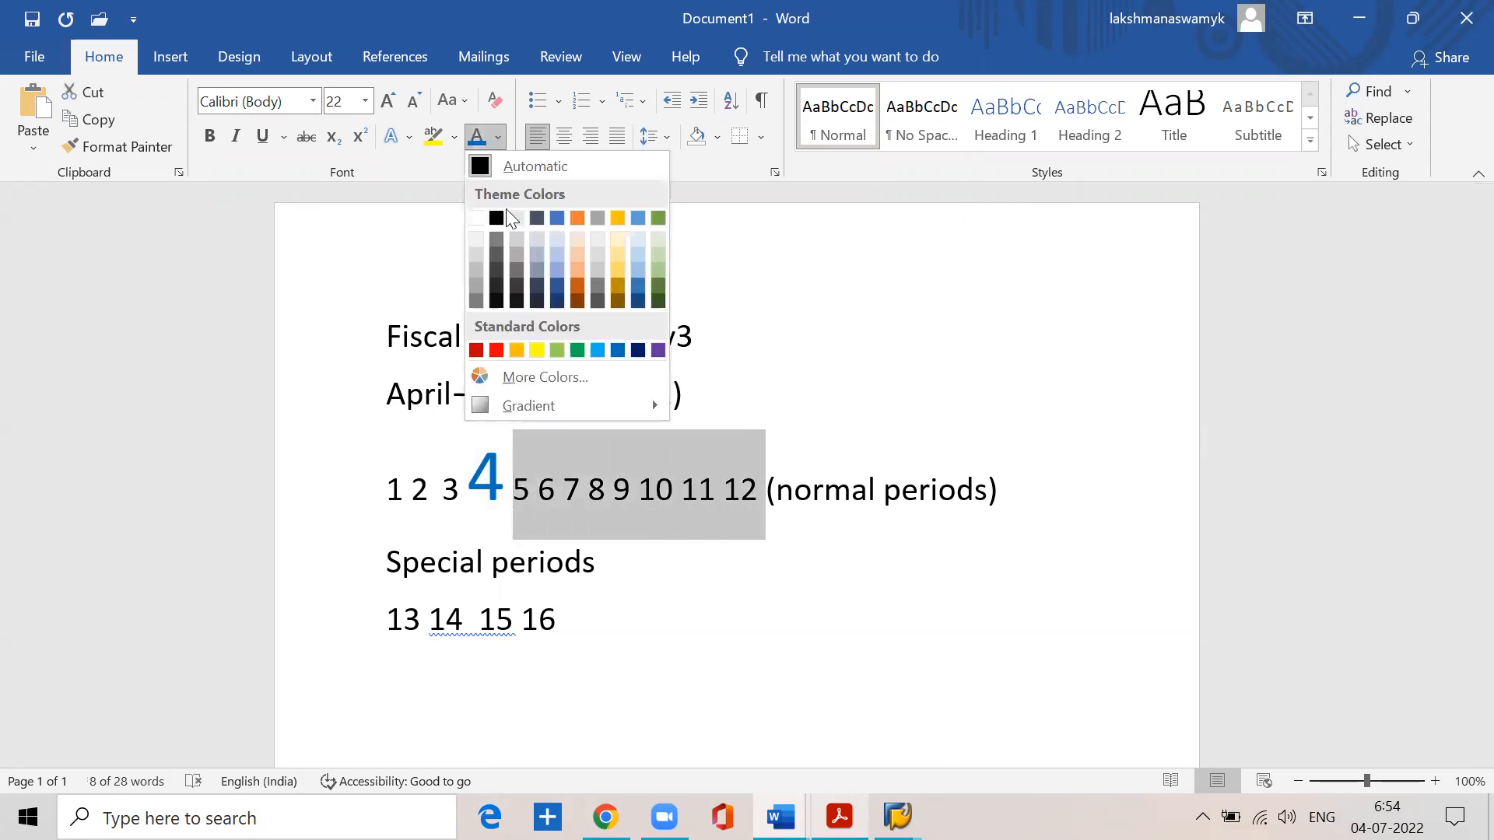
left_click(476, 350)
left_click_drag(388, 491, 467, 490)
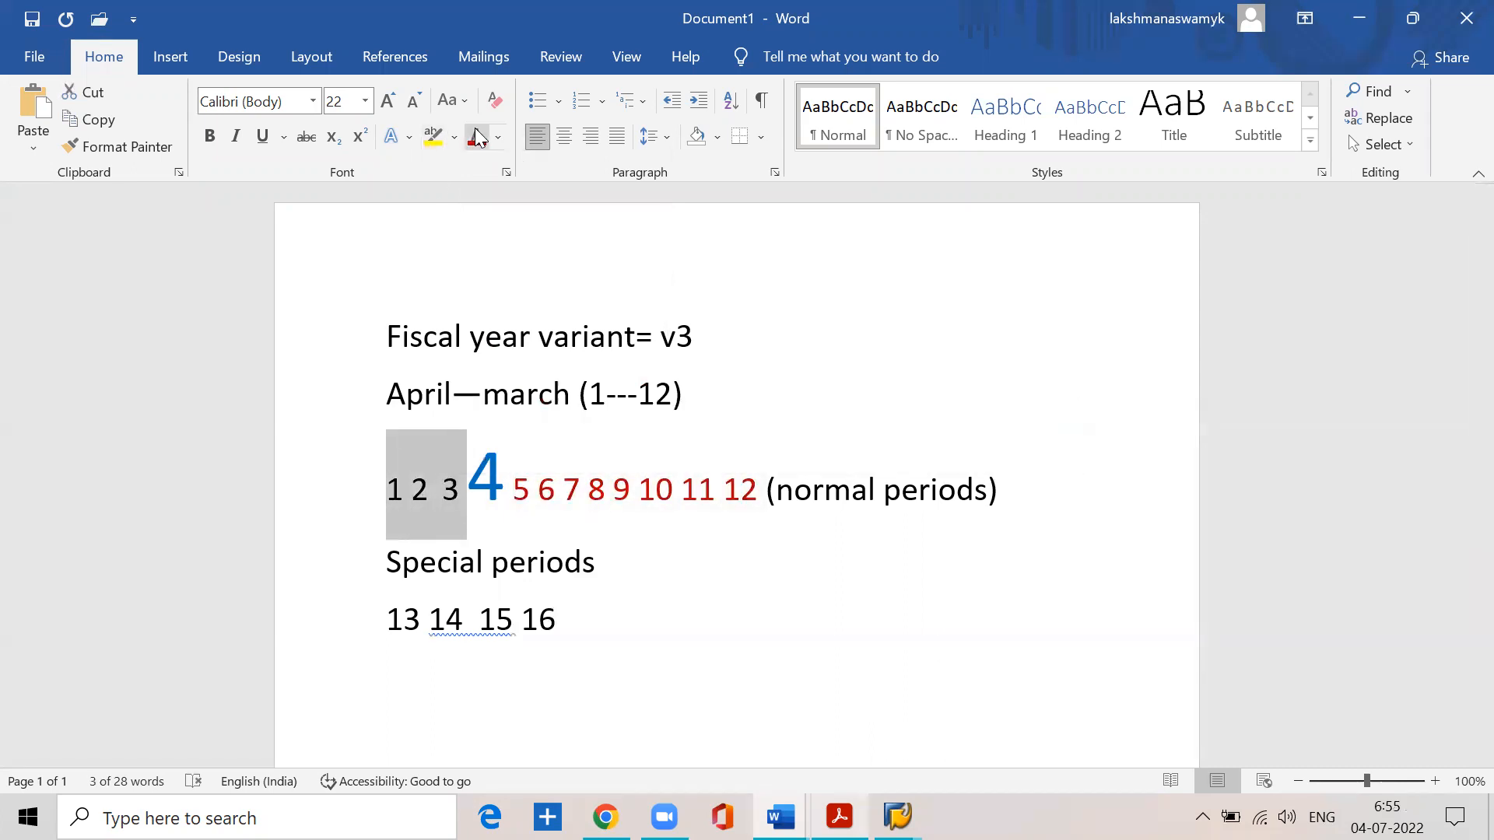
left_click(497, 138)
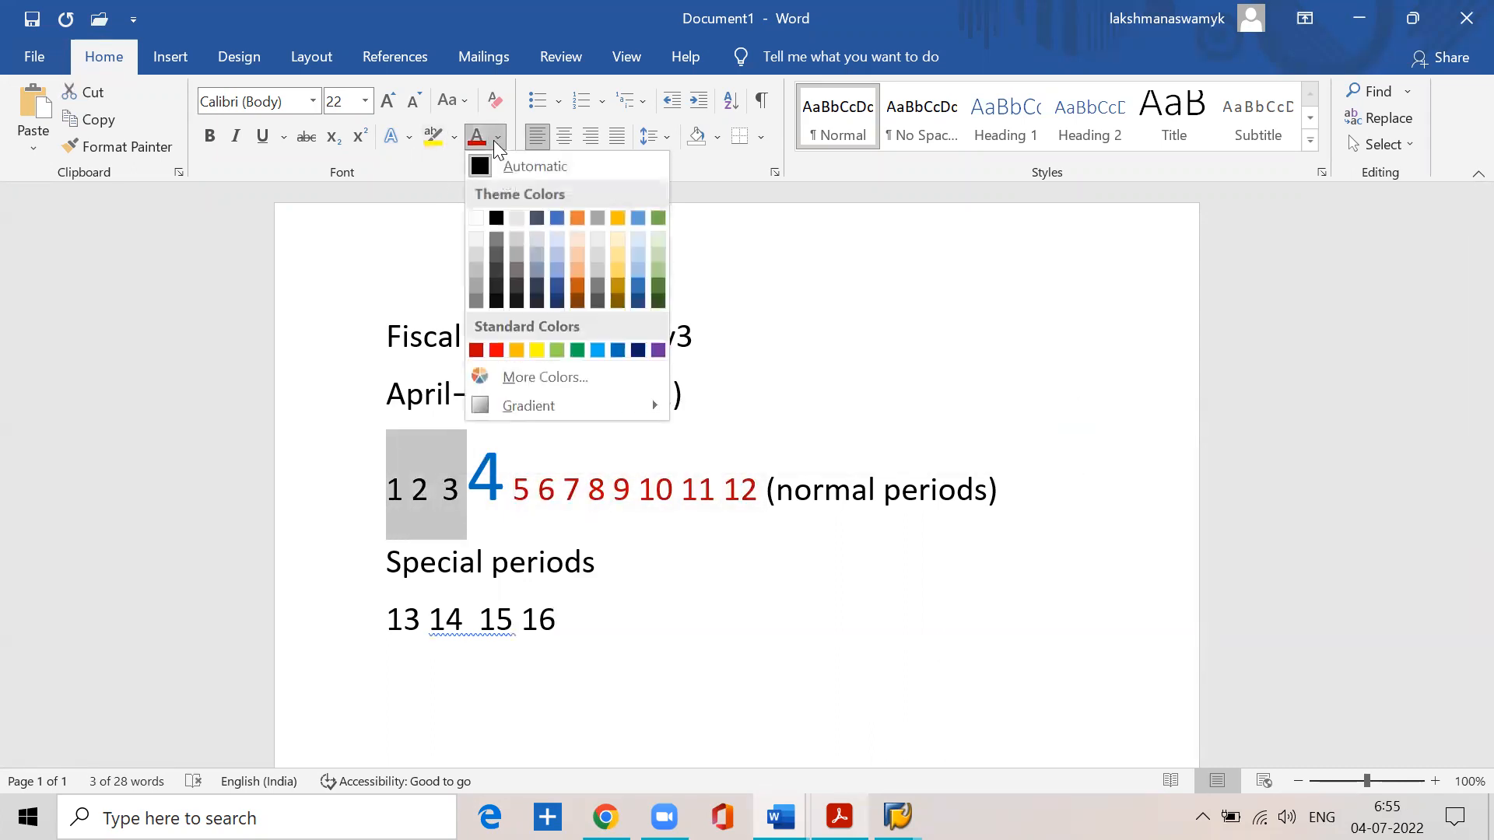
left_click(475, 349)
left_click(648, 620)
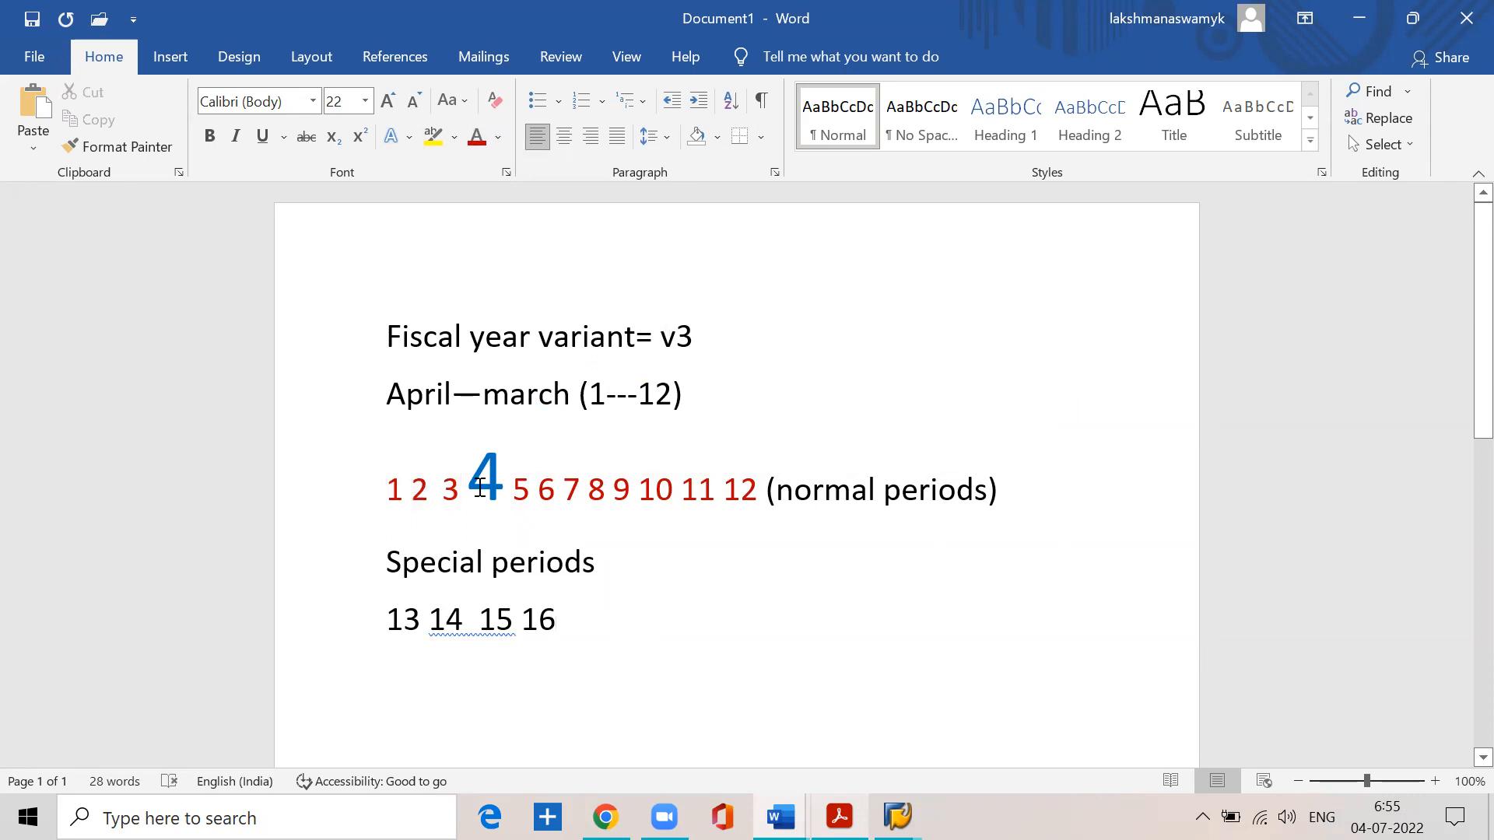
left_click_drag(467, 505, 497, 527)
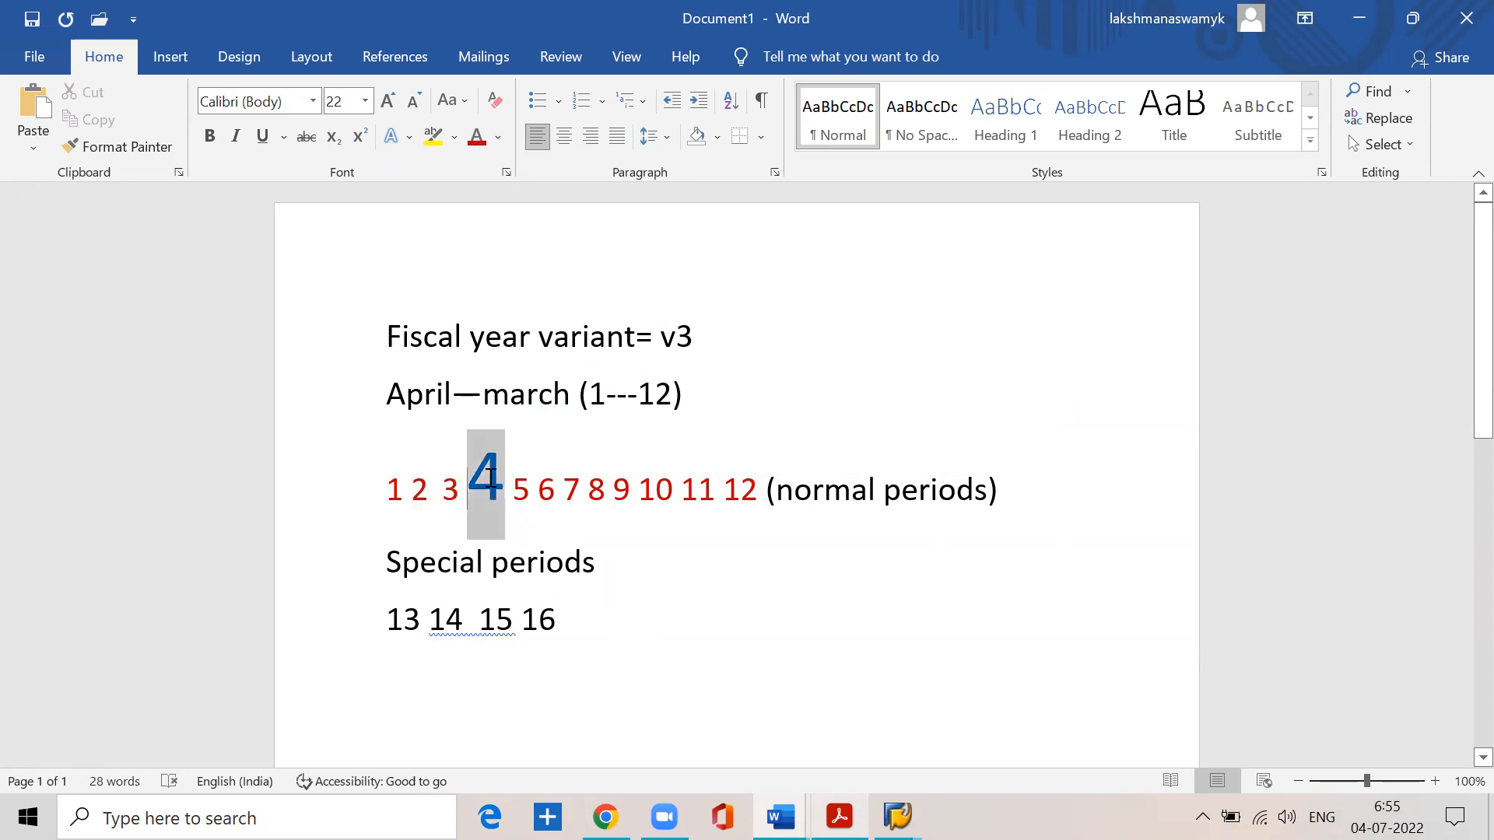
left_click(739, 573)
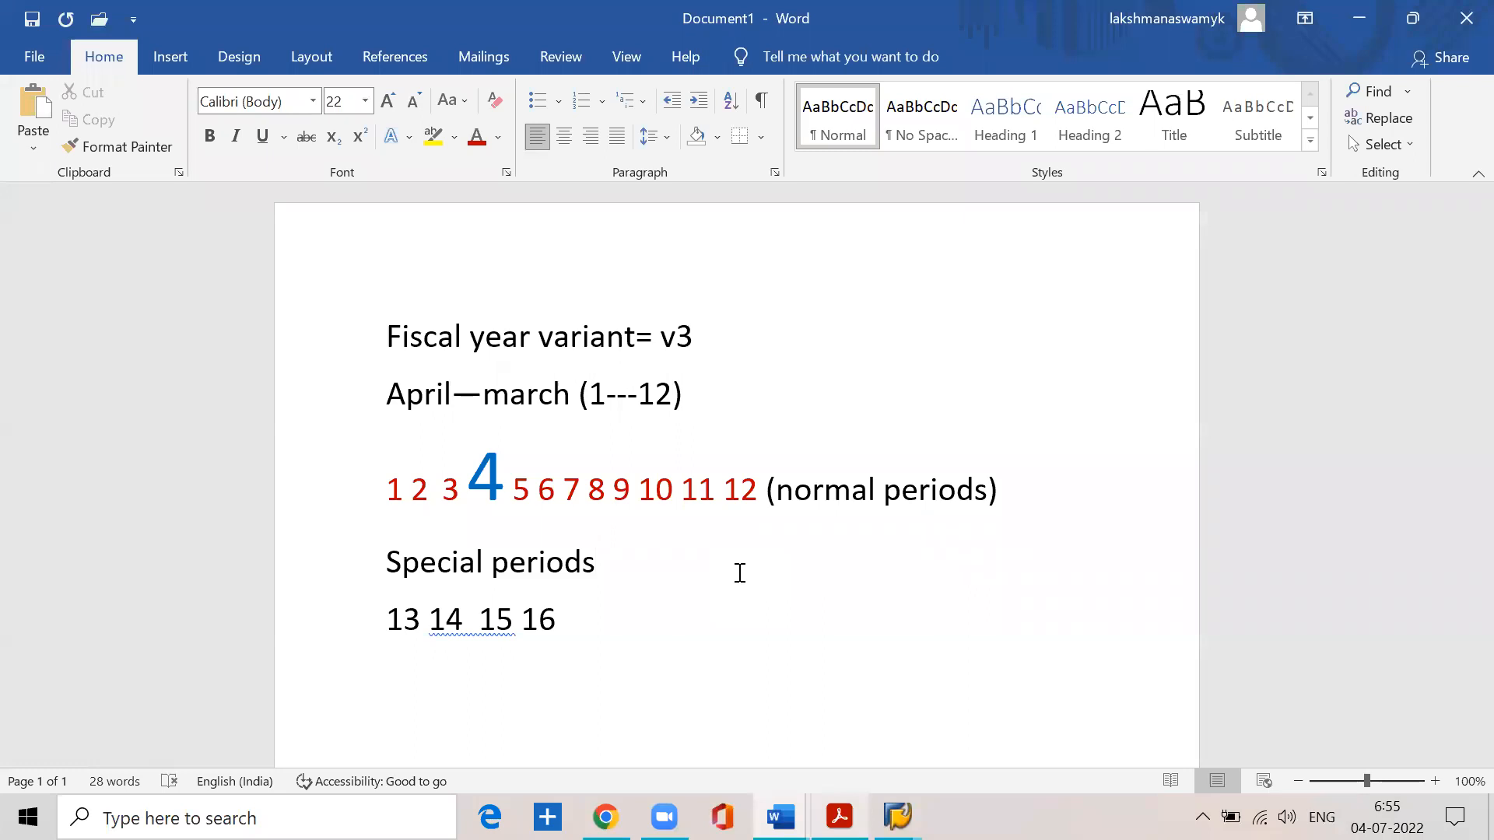
- Add the date 04-07-2022 on a new line below the special periods
left_click(574, 613)
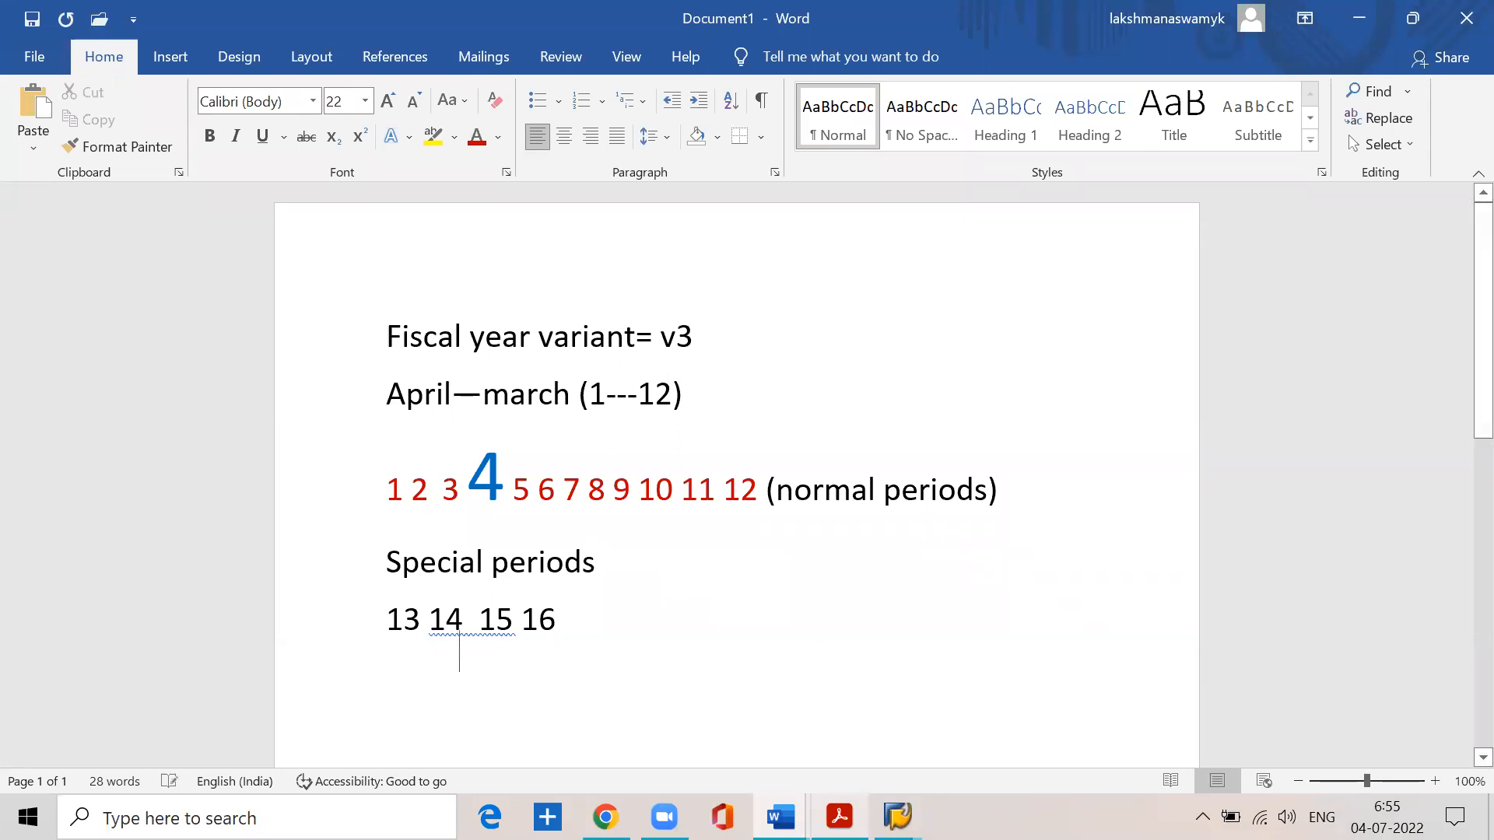
key("Return")
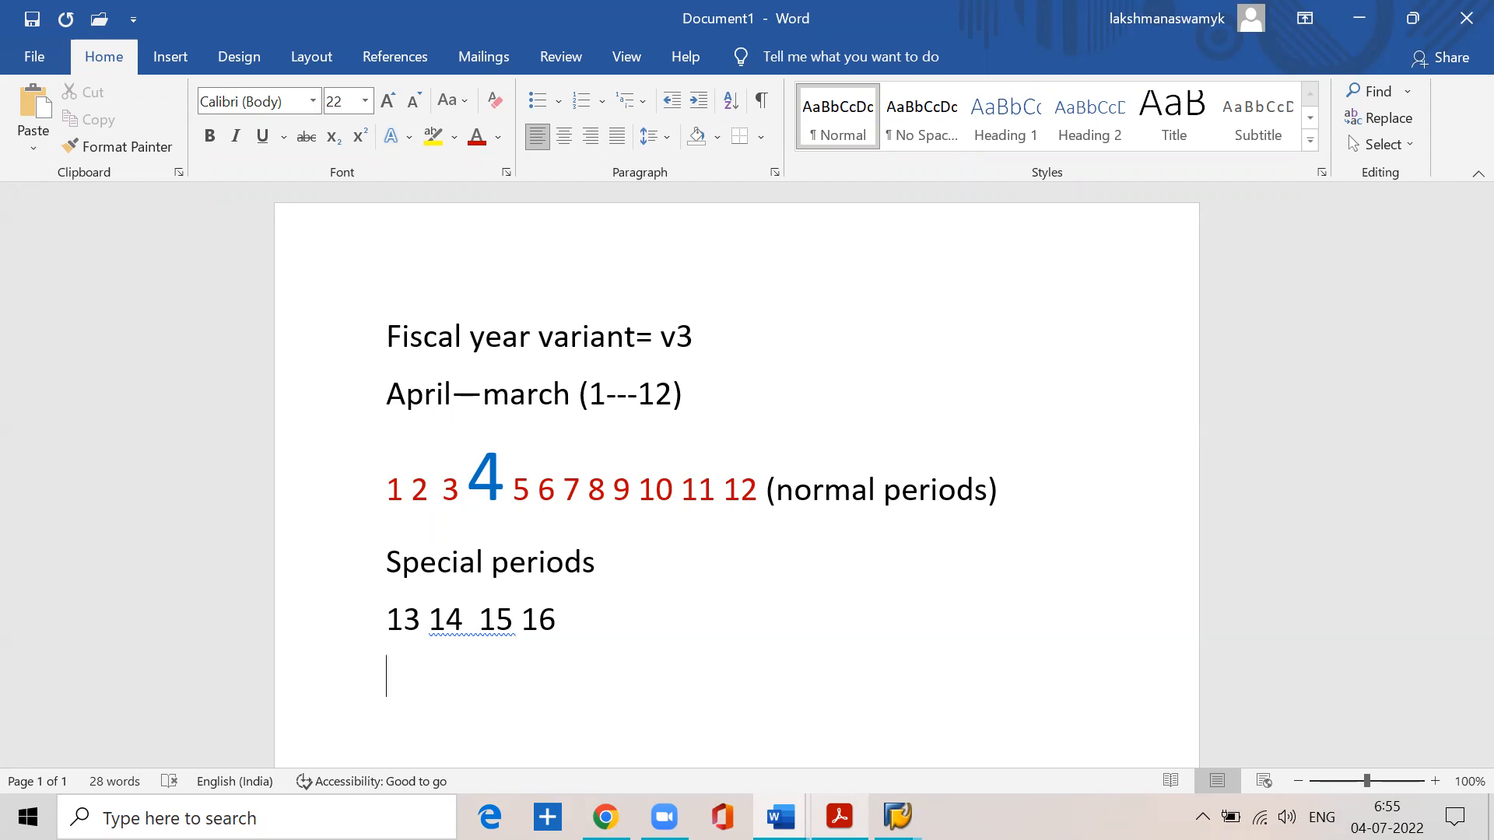
type("04-07-2022")
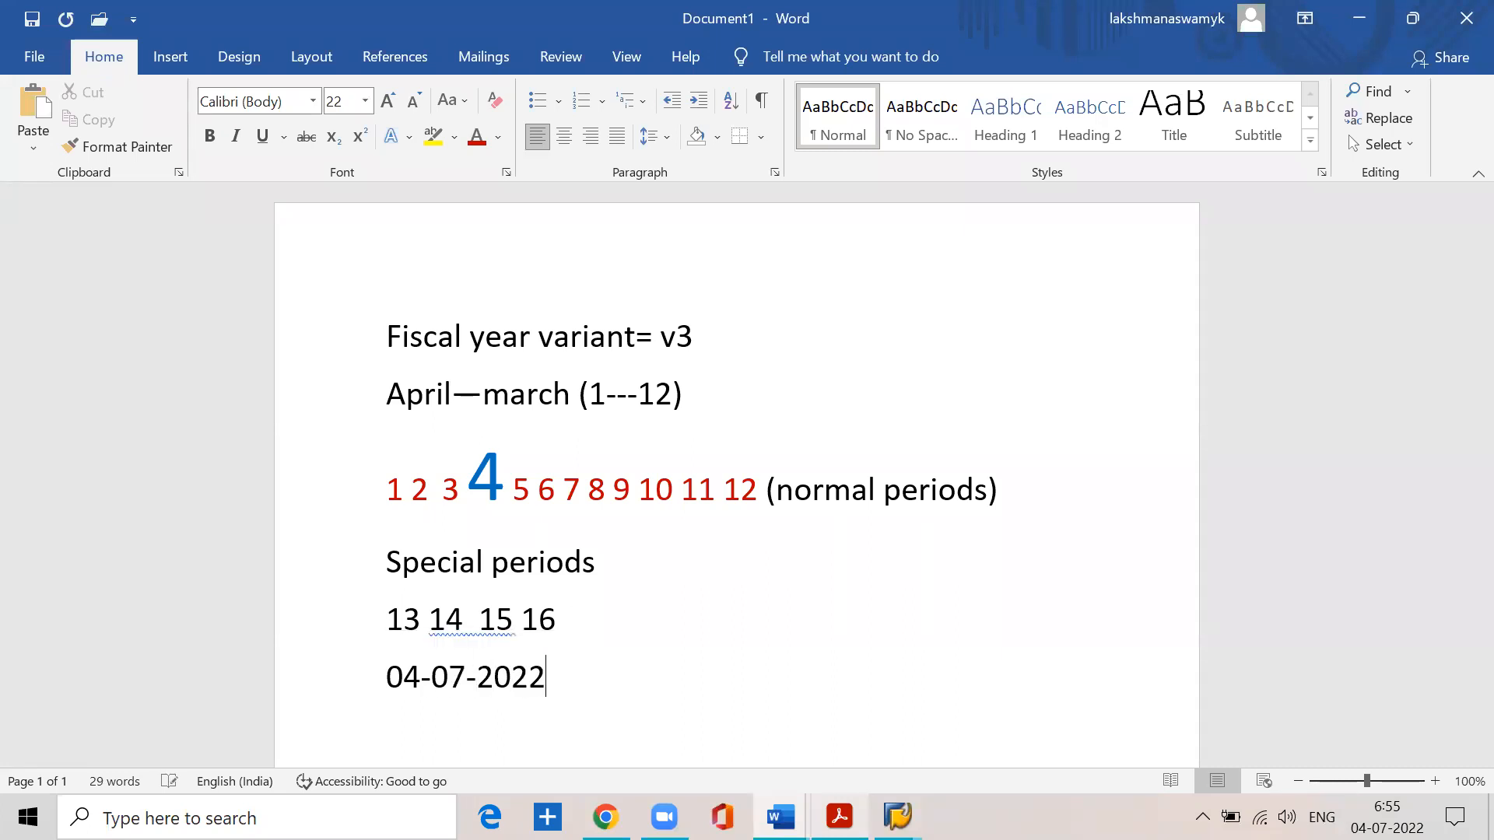
left_click_drag(386, 671, 567, 683)
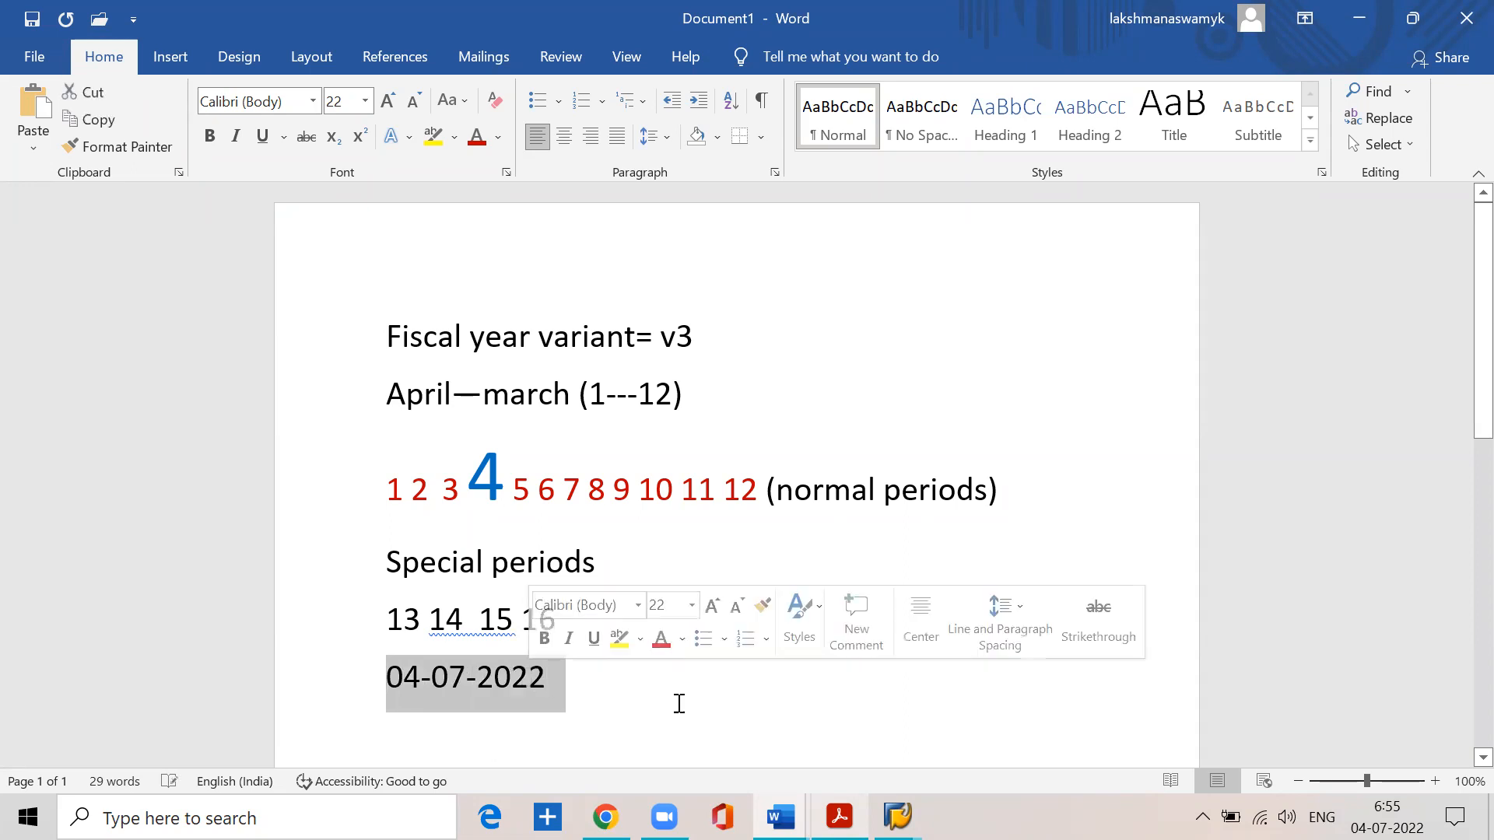
left_click(679, 703)
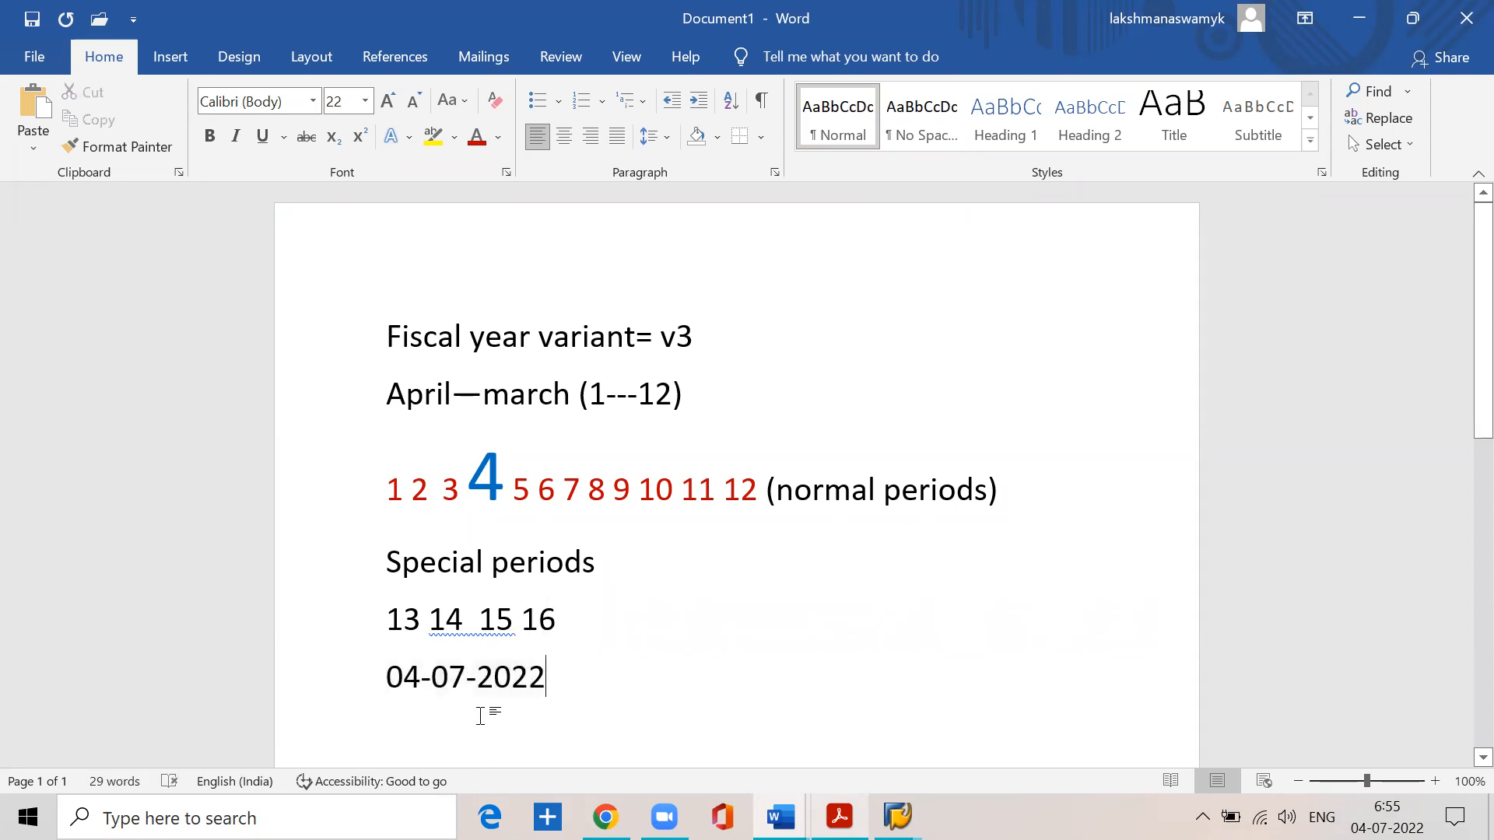
- Change the date below the special periods to 04-08-2022 and highlight period 5 in the normal periods line
left_click(386, 677)
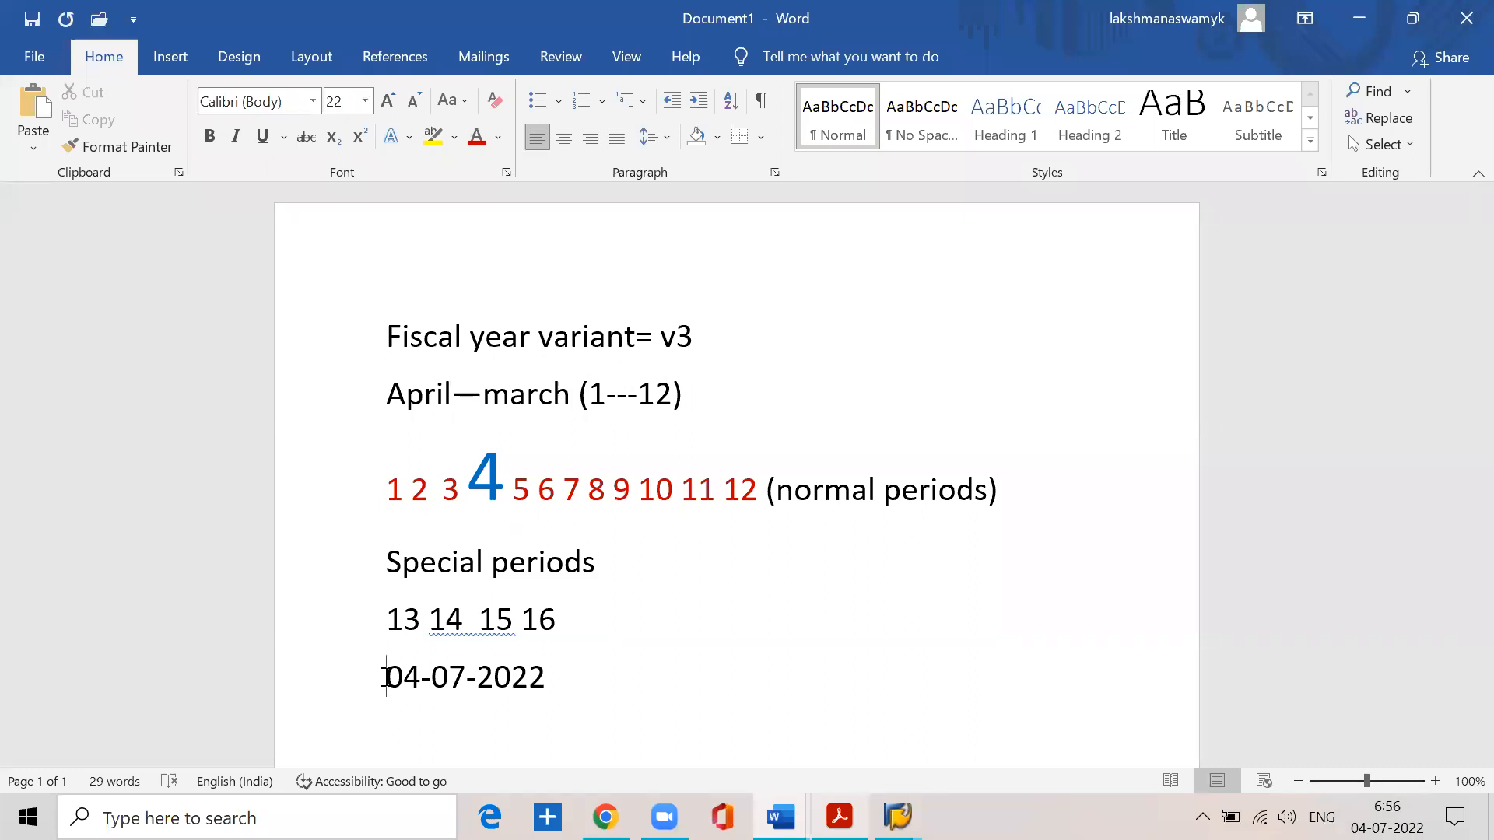
left_click_drag(385, 677, 526, 690)
left_click(559, 677)
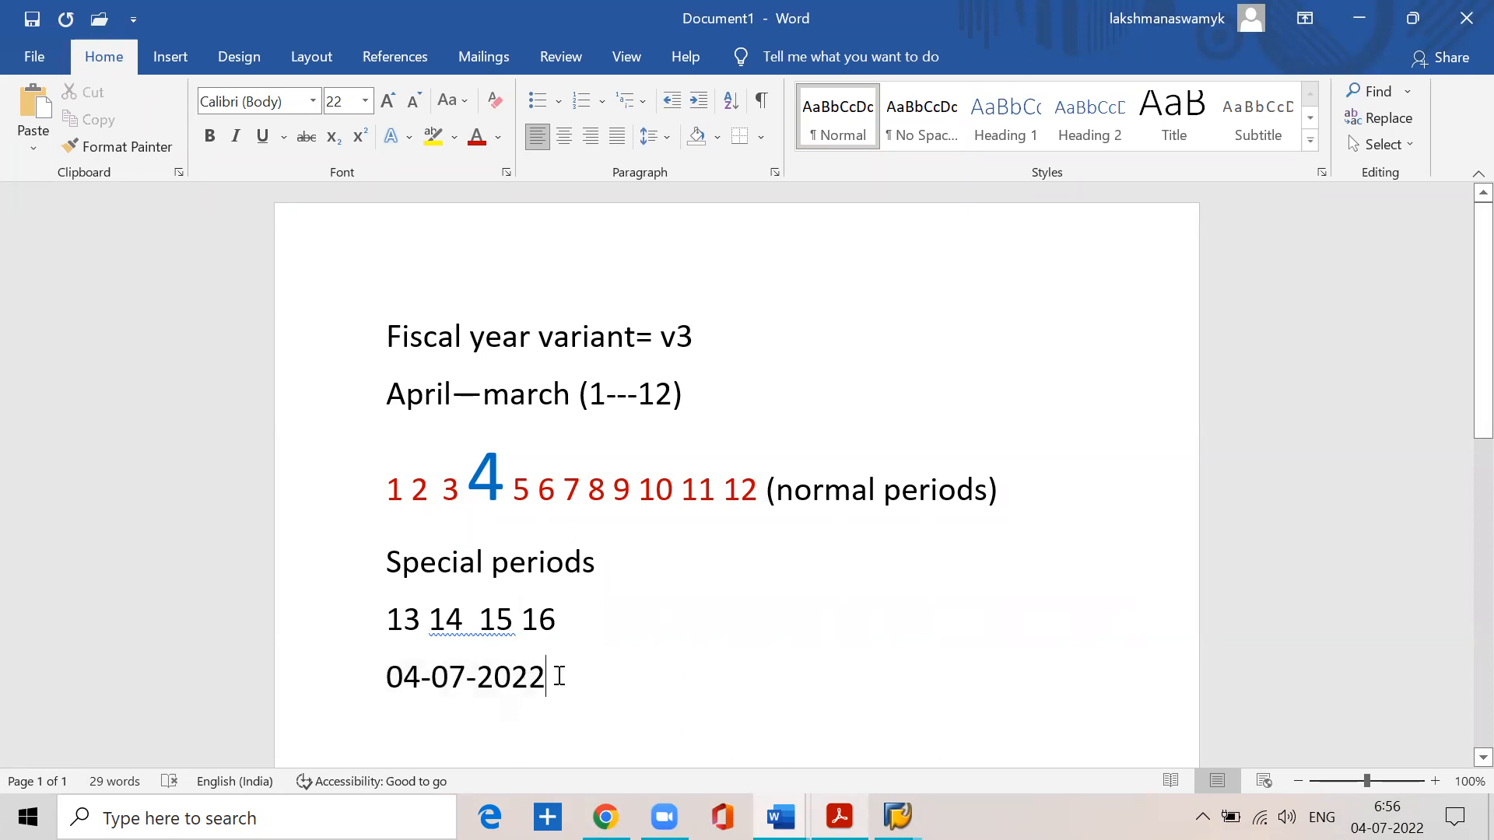
key("BackSpace")
key("BackSpace")
key("BackSpace")
key("BackSpace")
key("BackSpace")
key("BackSpace")
key("BackSpace")
type("08-2022")
left_click_drag(516, 483, 528, 483)
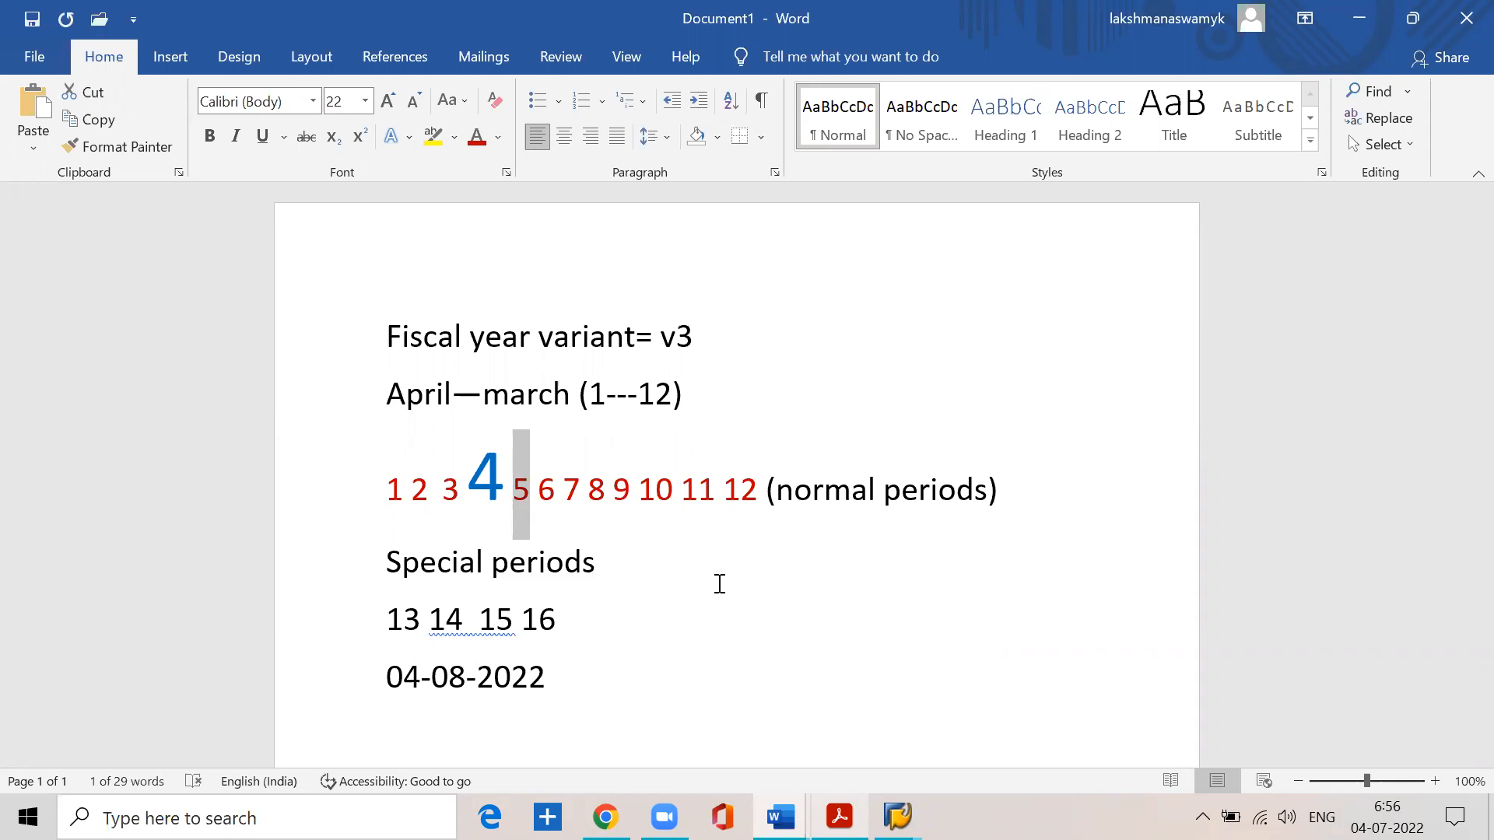
- Set the date below the special periods back to 04-07-2022
left_click(545, 679)
key("BackSpace")
key("BackSpace")
key("BackSpace")
key("BackSpace")
key("BackSpace")
key("BackSpace")
key("BackSpace")
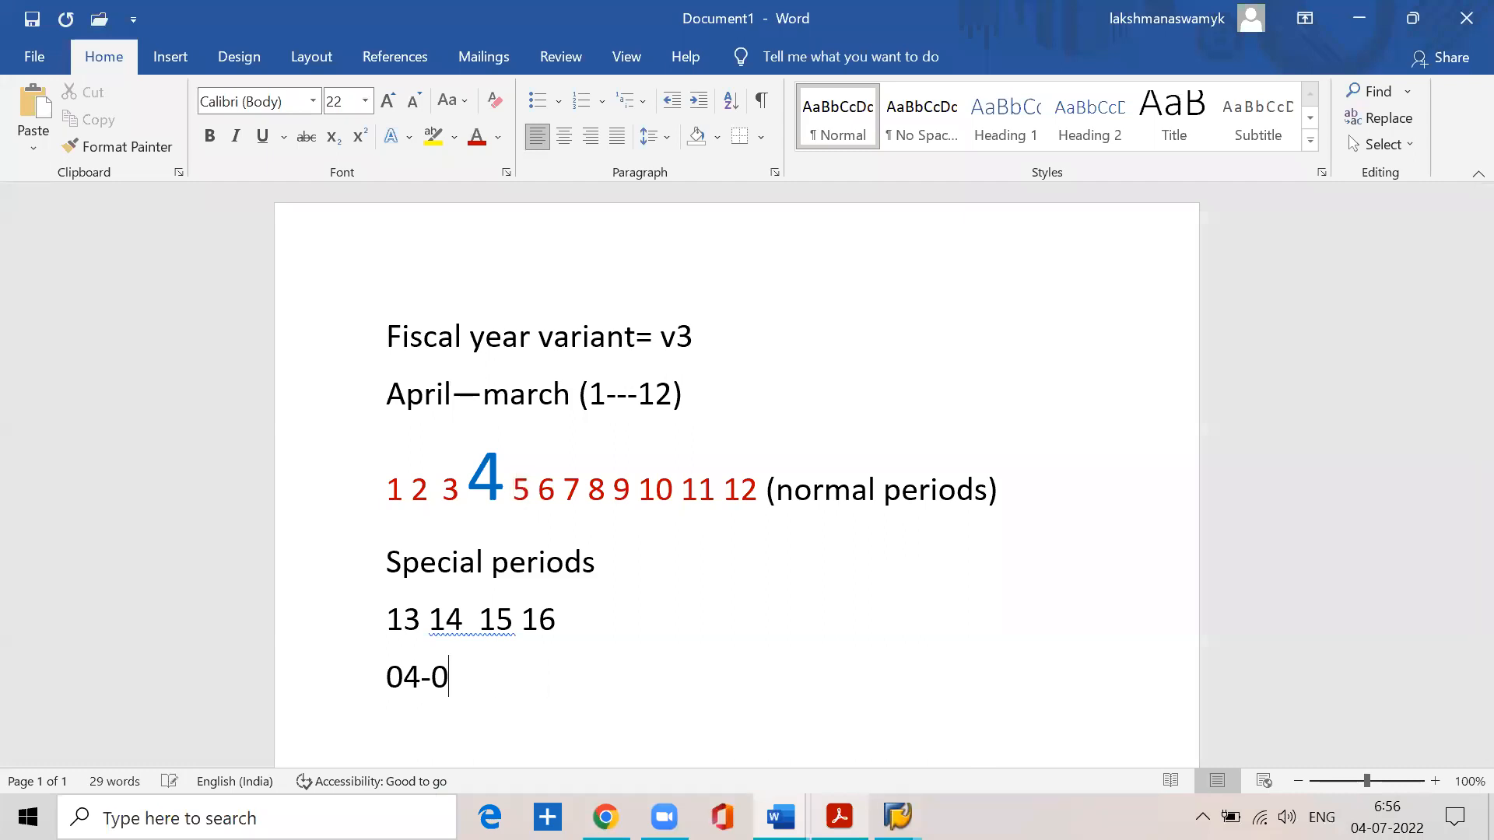
type("07-")
type("022")
key("BackSpace")
key("BackSpace")
key("BackSpace")
key("BackSpace")
type("2022")
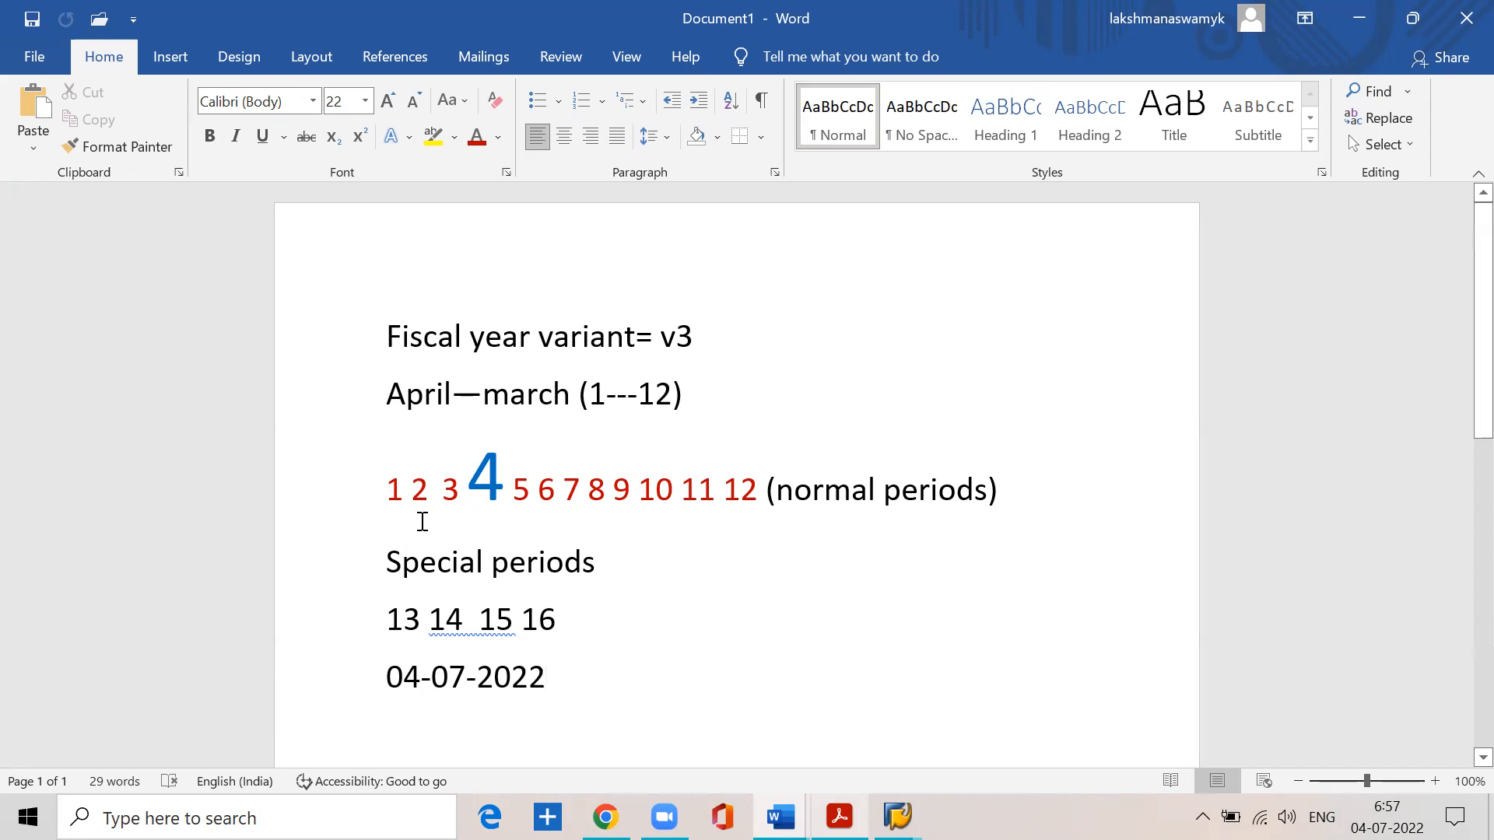
- Emphasize period 2 in the normal periods line with font size 48 and the standard blue font colour
left_click_drag(413, 487, 429, 489)
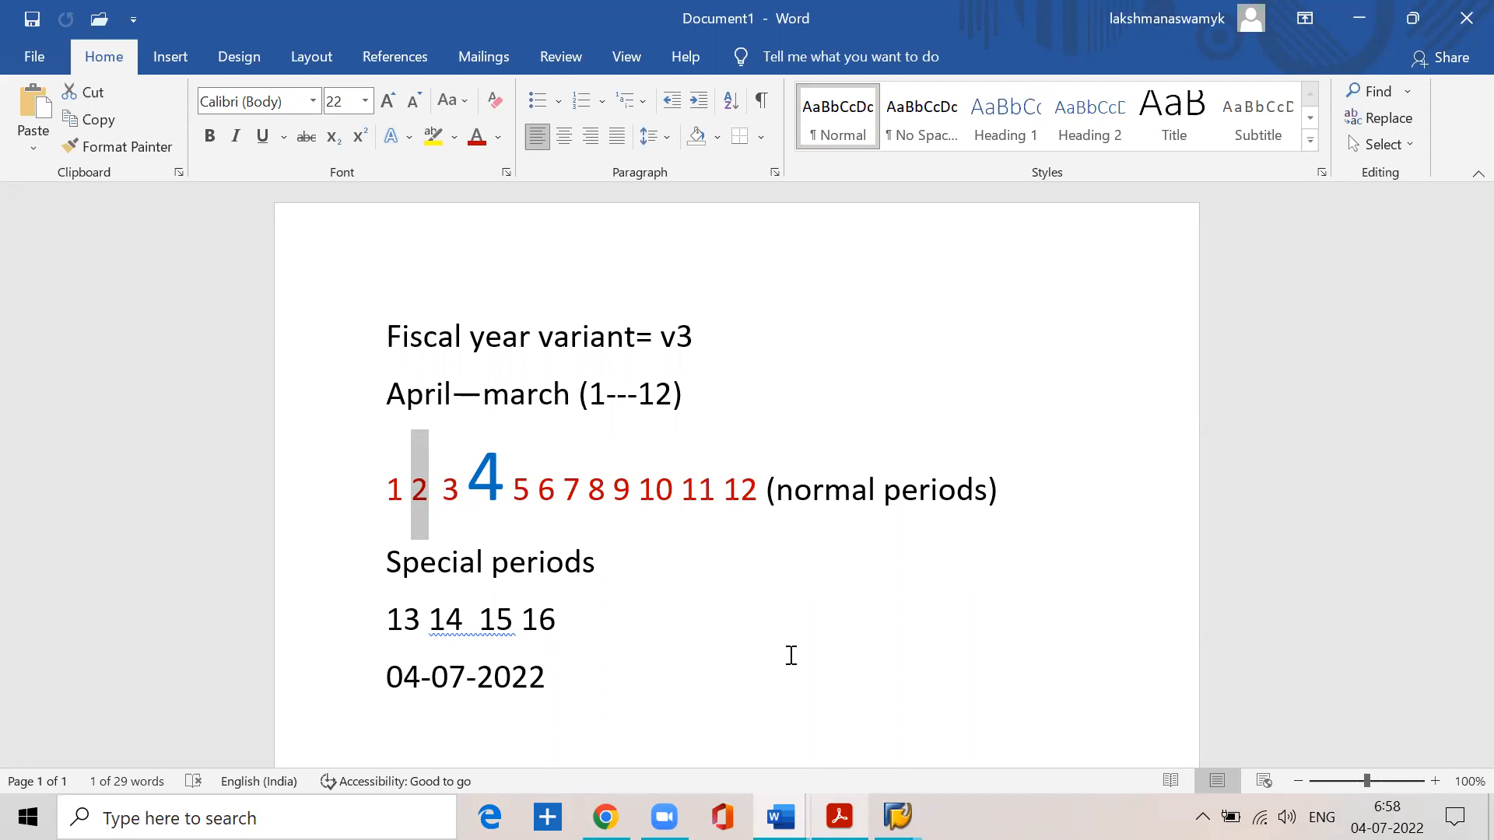
left_click(365, 102)
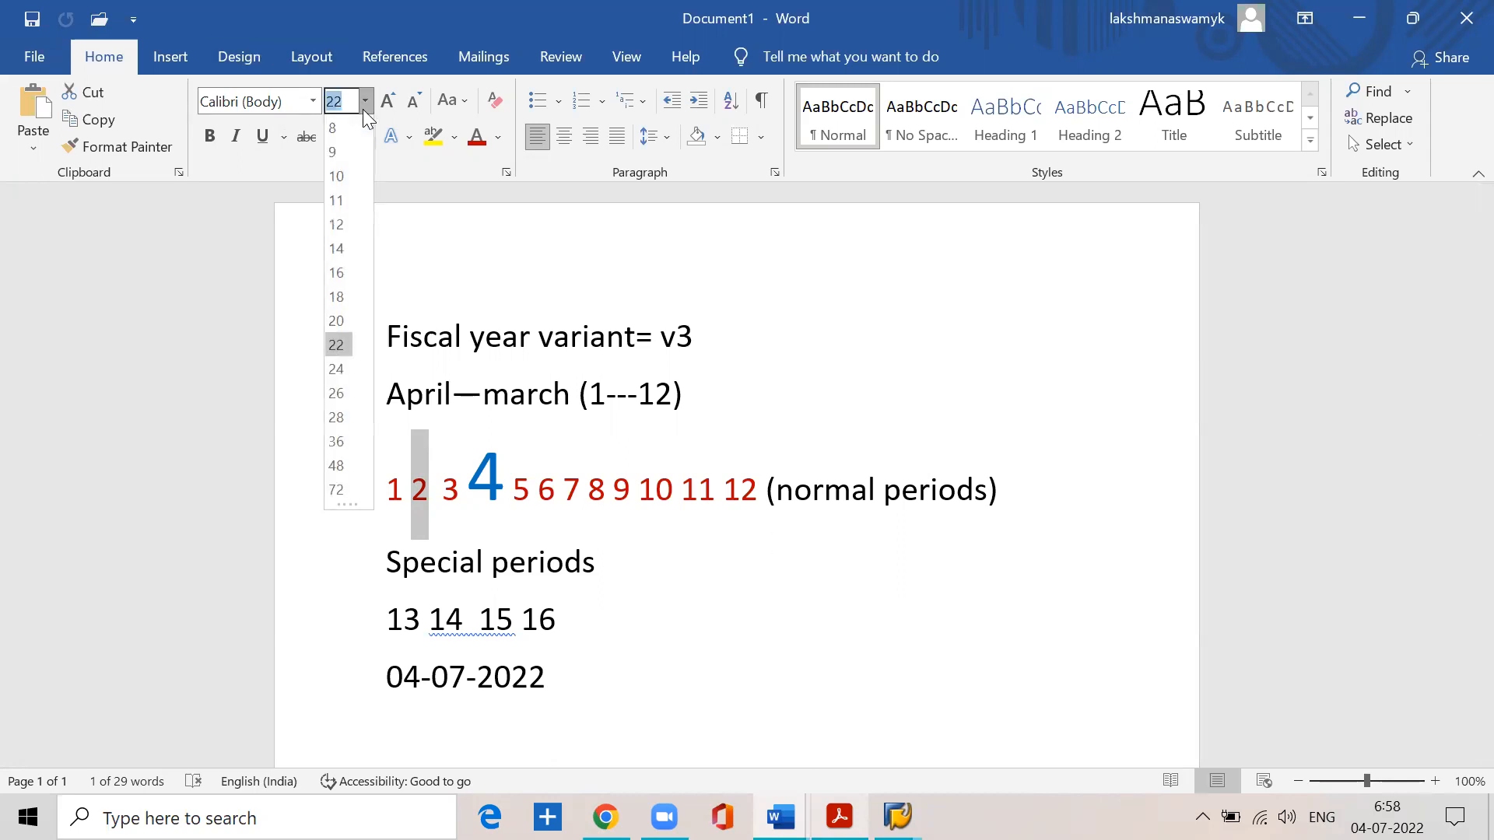
left_click(336, 466)
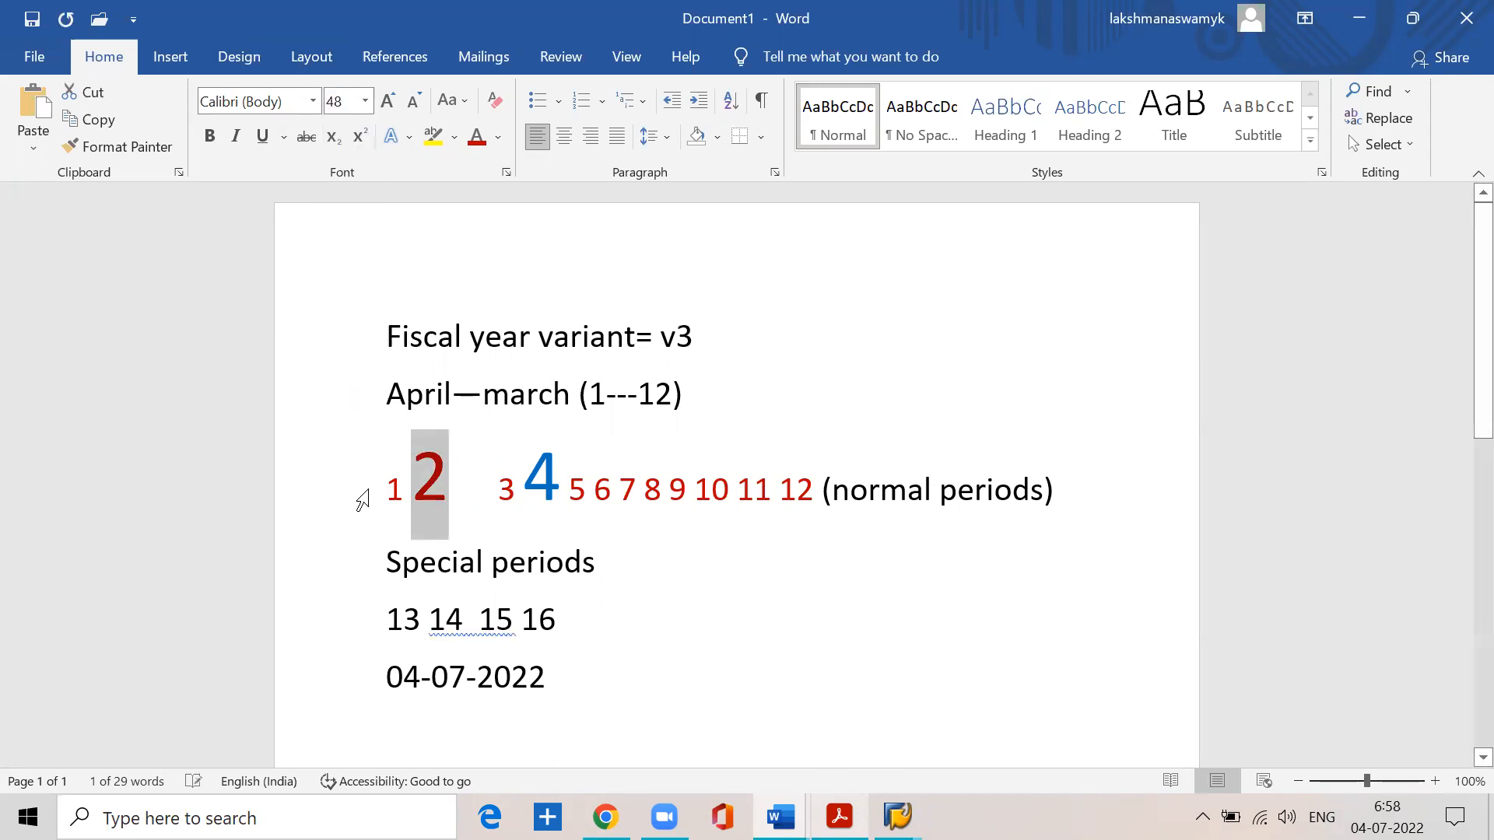
left_click(498, 137)
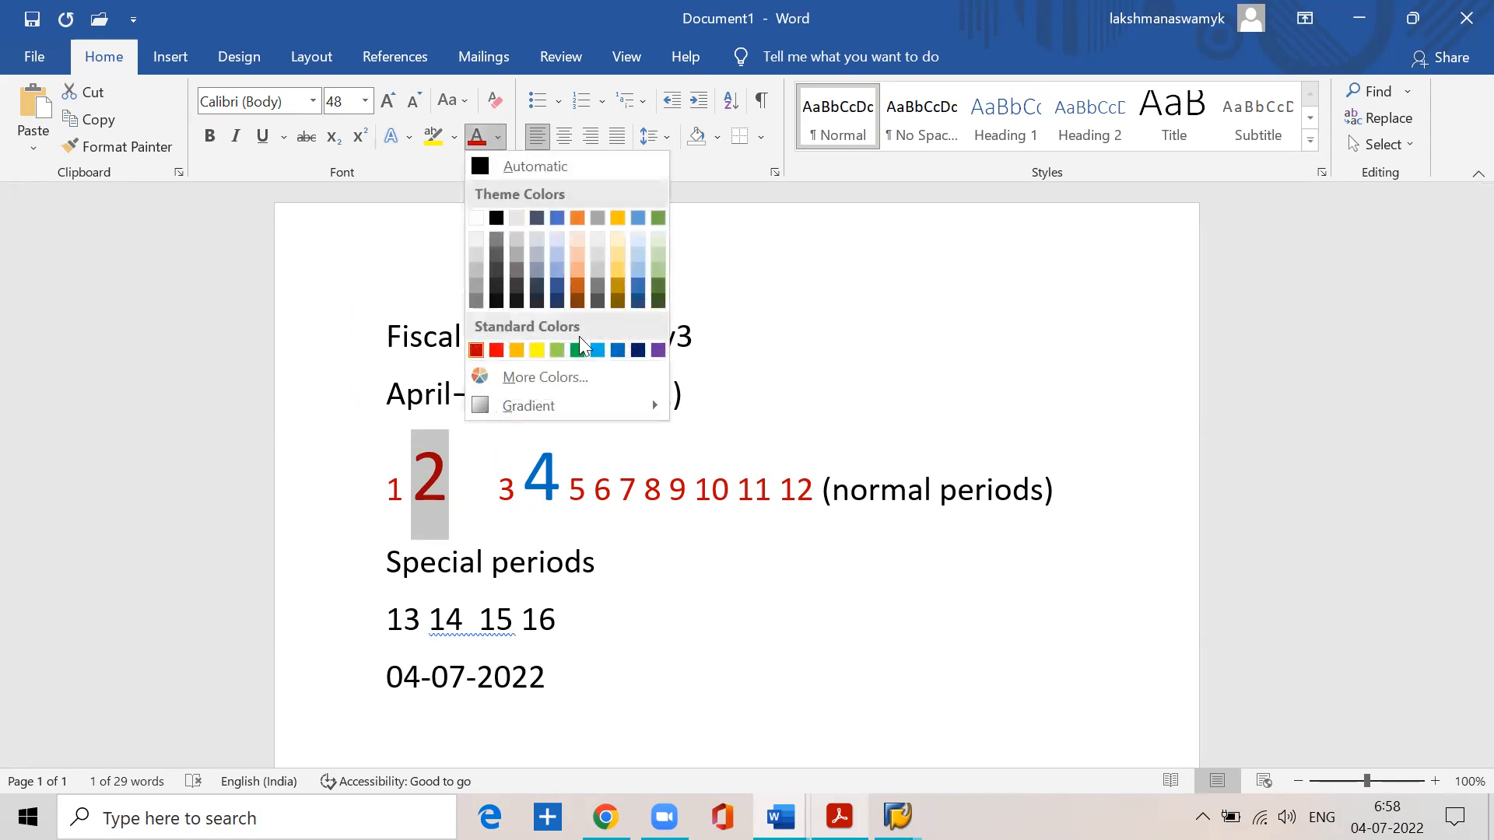
left_click(613, 354)
left_click(650, 560)
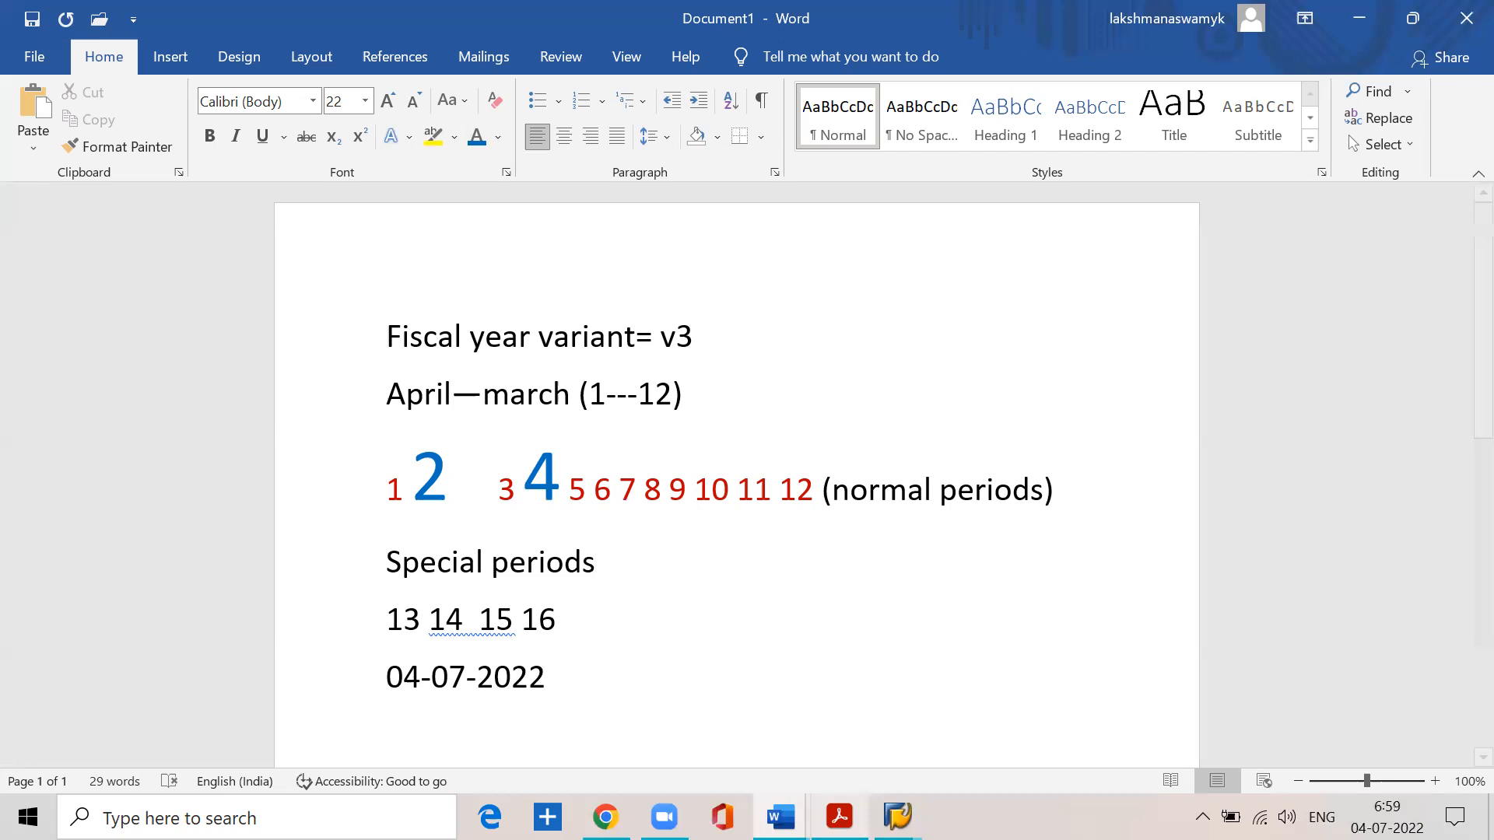
- Switch to BASIC SETTINGS.pdf in Acrobat Reader and read the posting period variant paragraph on open, closed and special periods
key("alt+Tab")
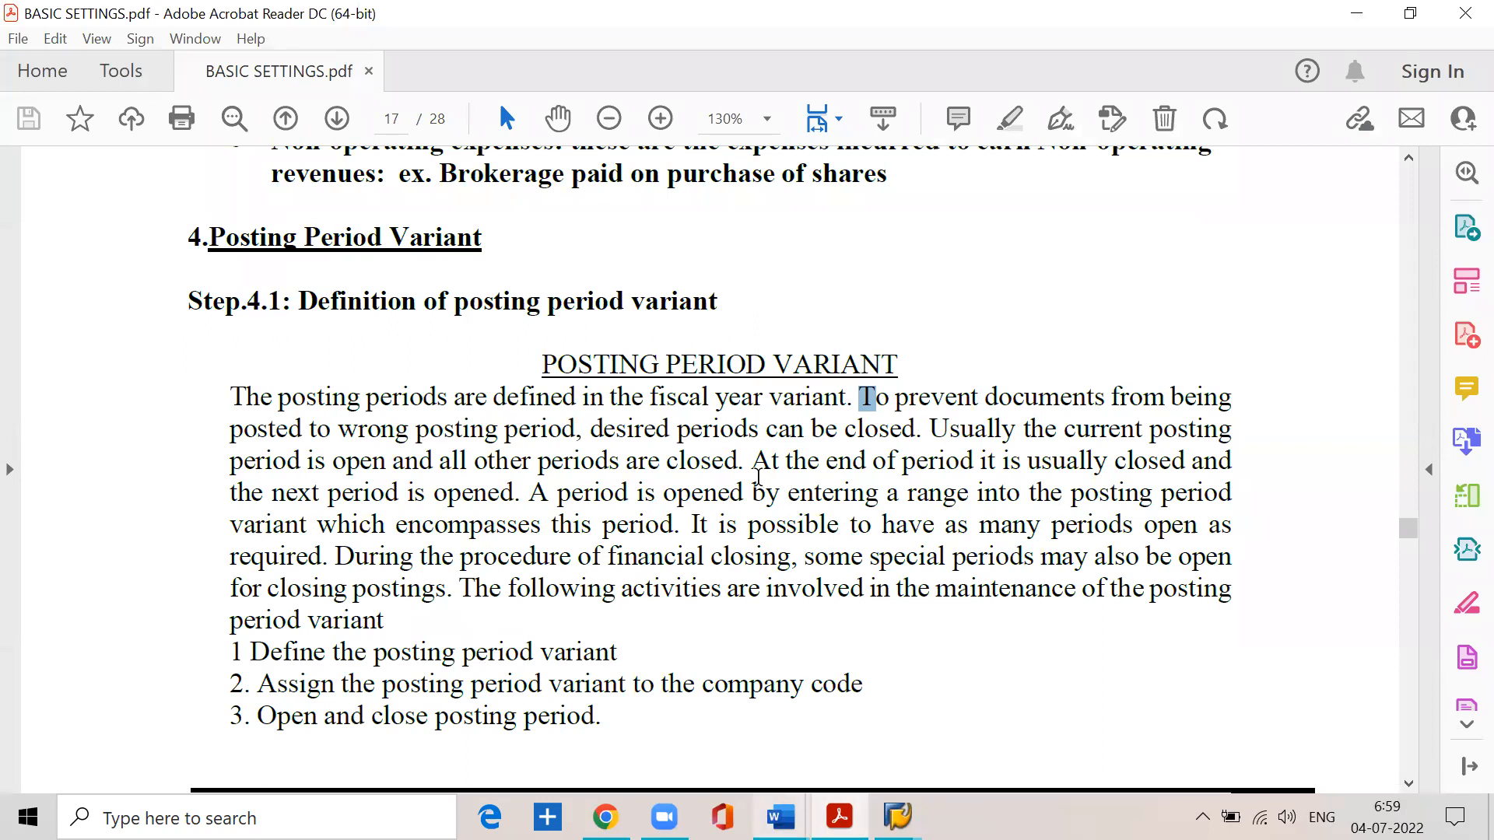
left_click(749, 464)
left_click_drag(922, 429, 1207, 430)
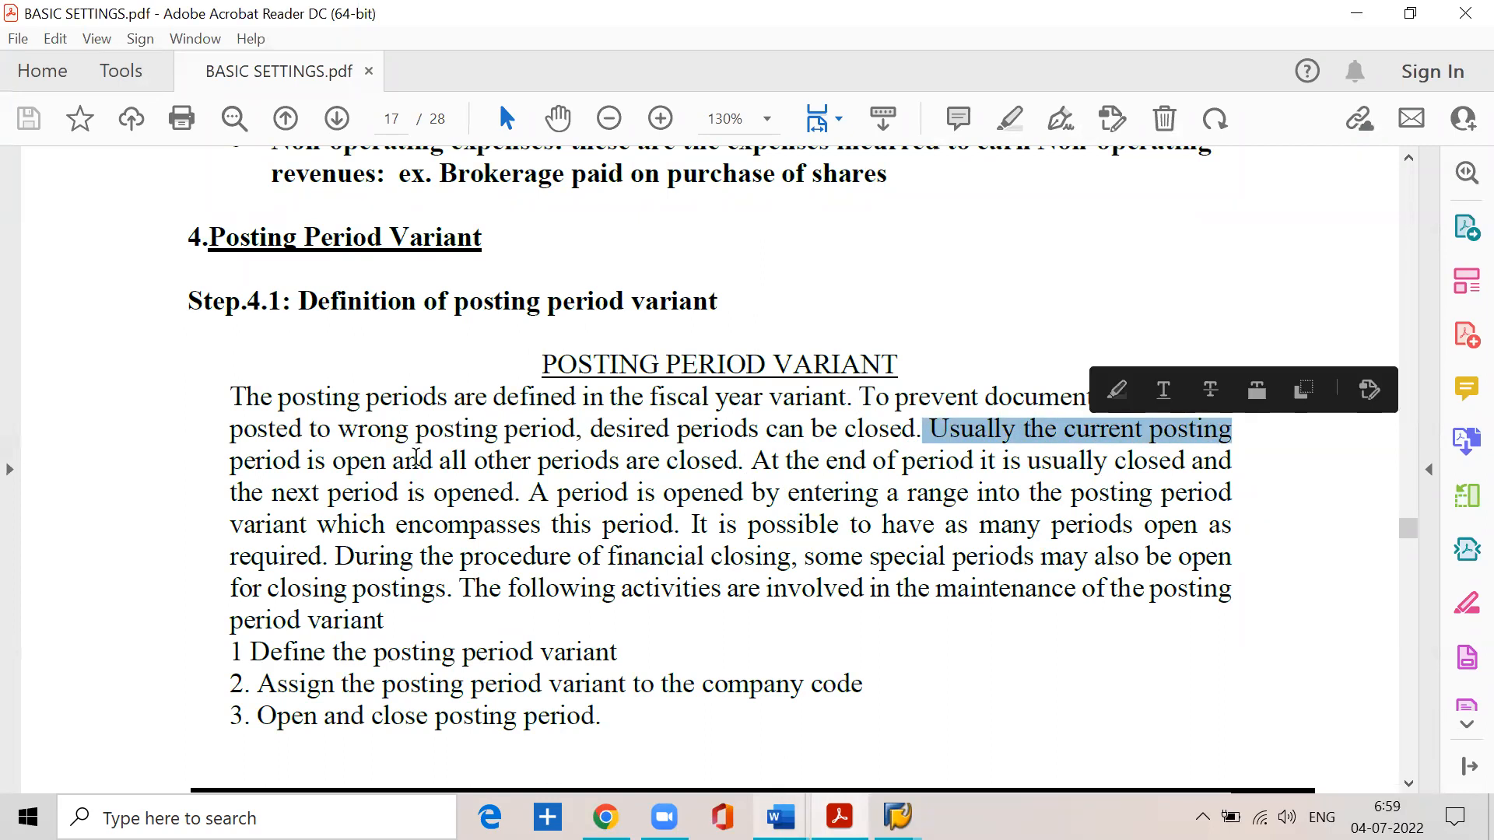
left_click_drag(392, 463, 1178, 467)
mouse_move(327, 492)
left_mouse_down()
mouse_move(968, 495)
mouse_move(922, 508)
mouse_move(1195, 492)
left_mouse_up()
left_click(532, 494)
left_click(323, 526)
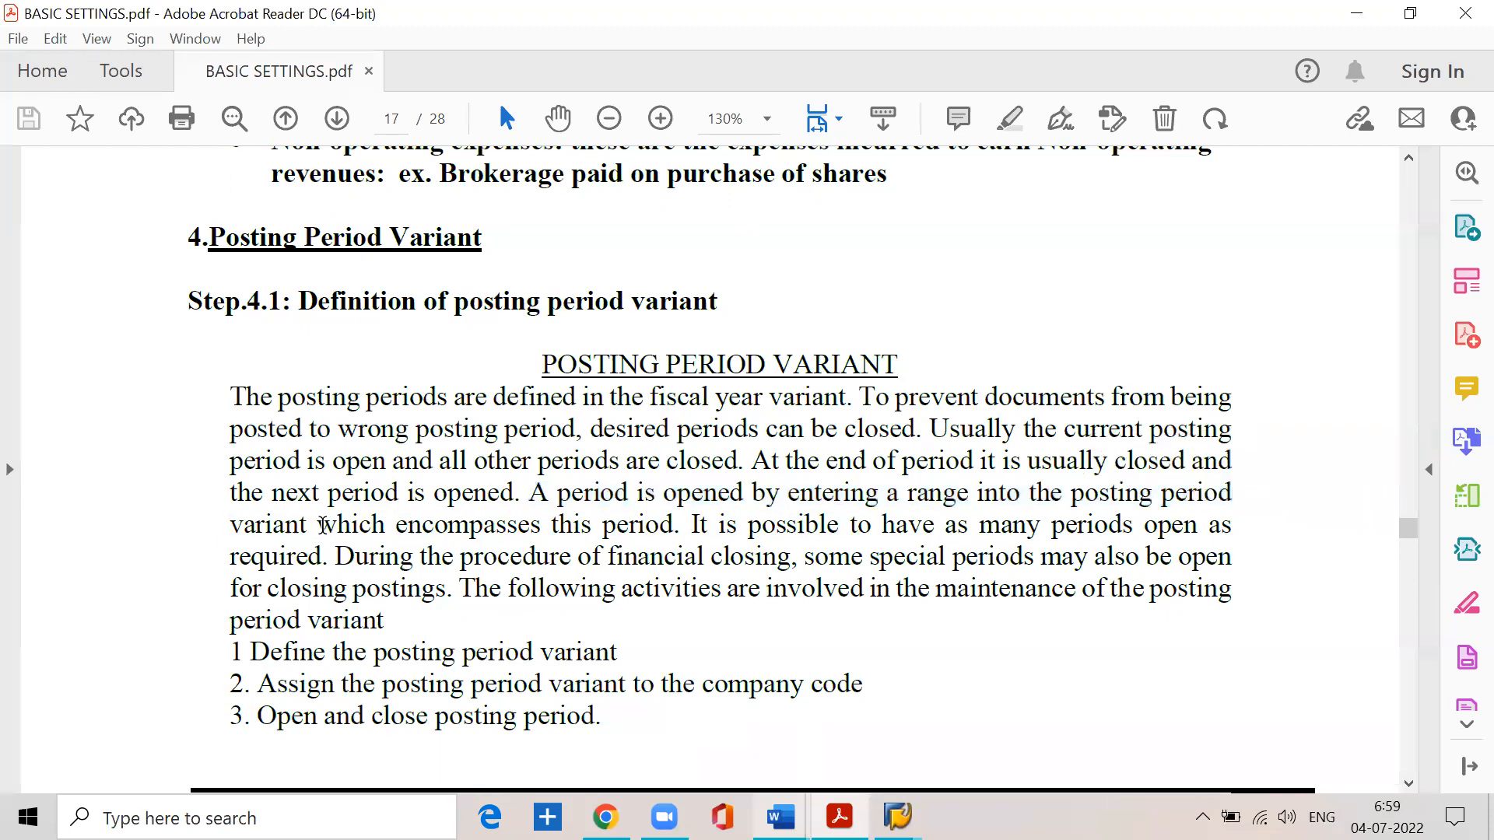
left_click_drag(323, 526, 1228, 532)
left_click(332, 560)
left_click_drag(691, 527, 1224, 527)
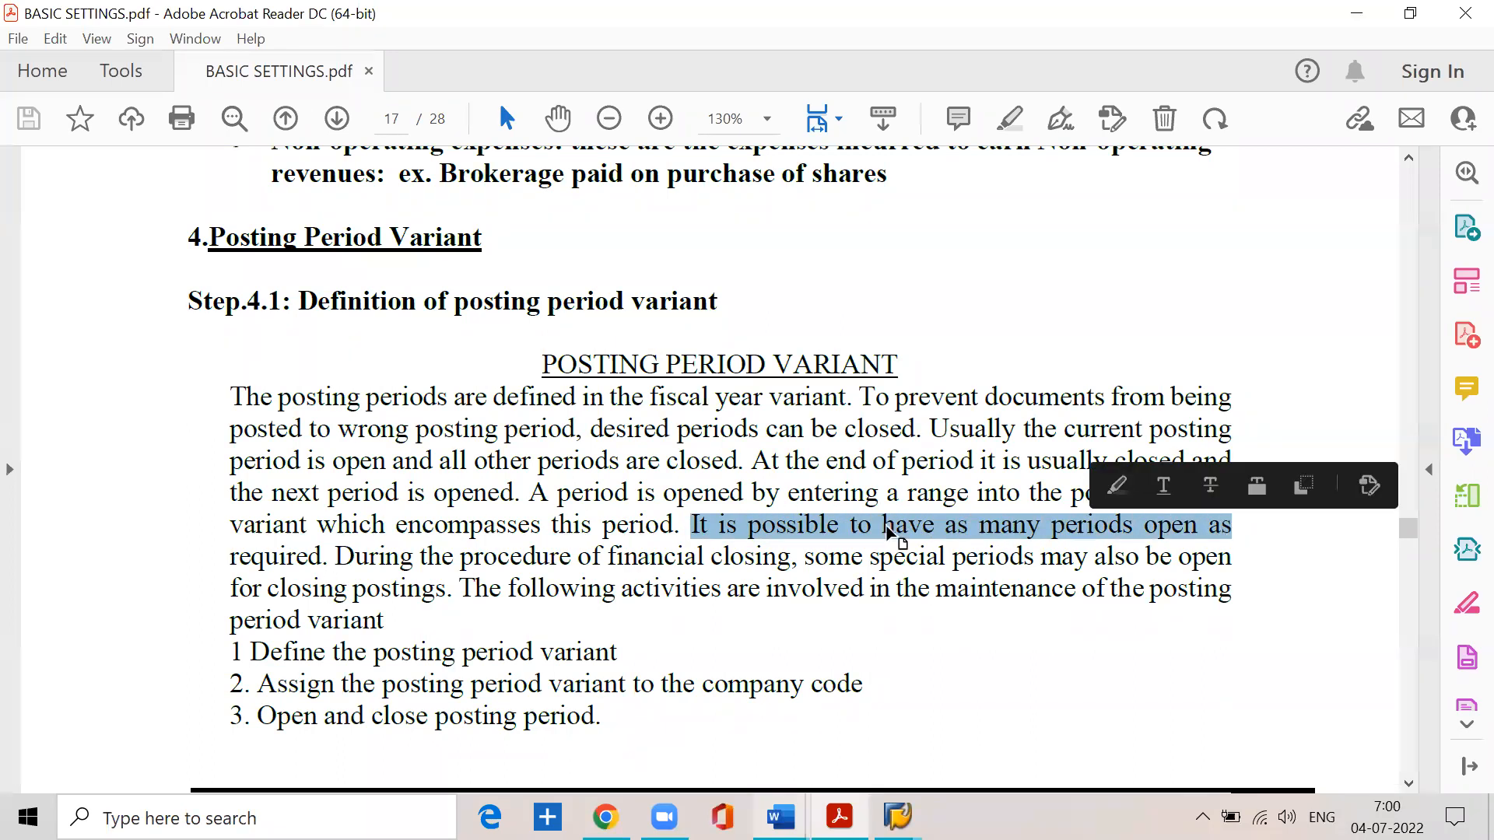
left_click_drag(335, 558, 1192, 558)
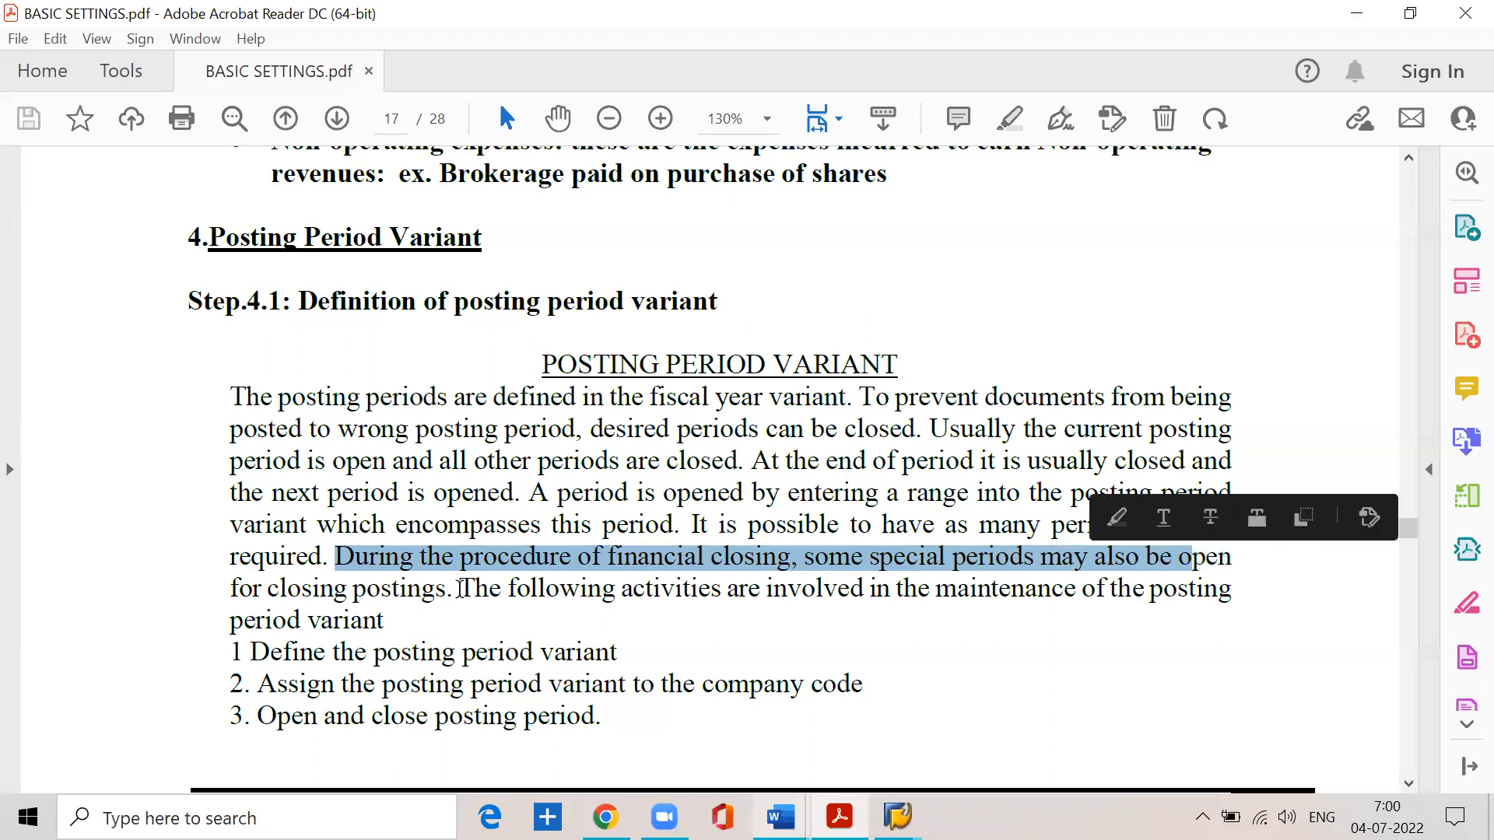
left_click(445, 591)
left_click_drag(460, 589, 1195, 591)
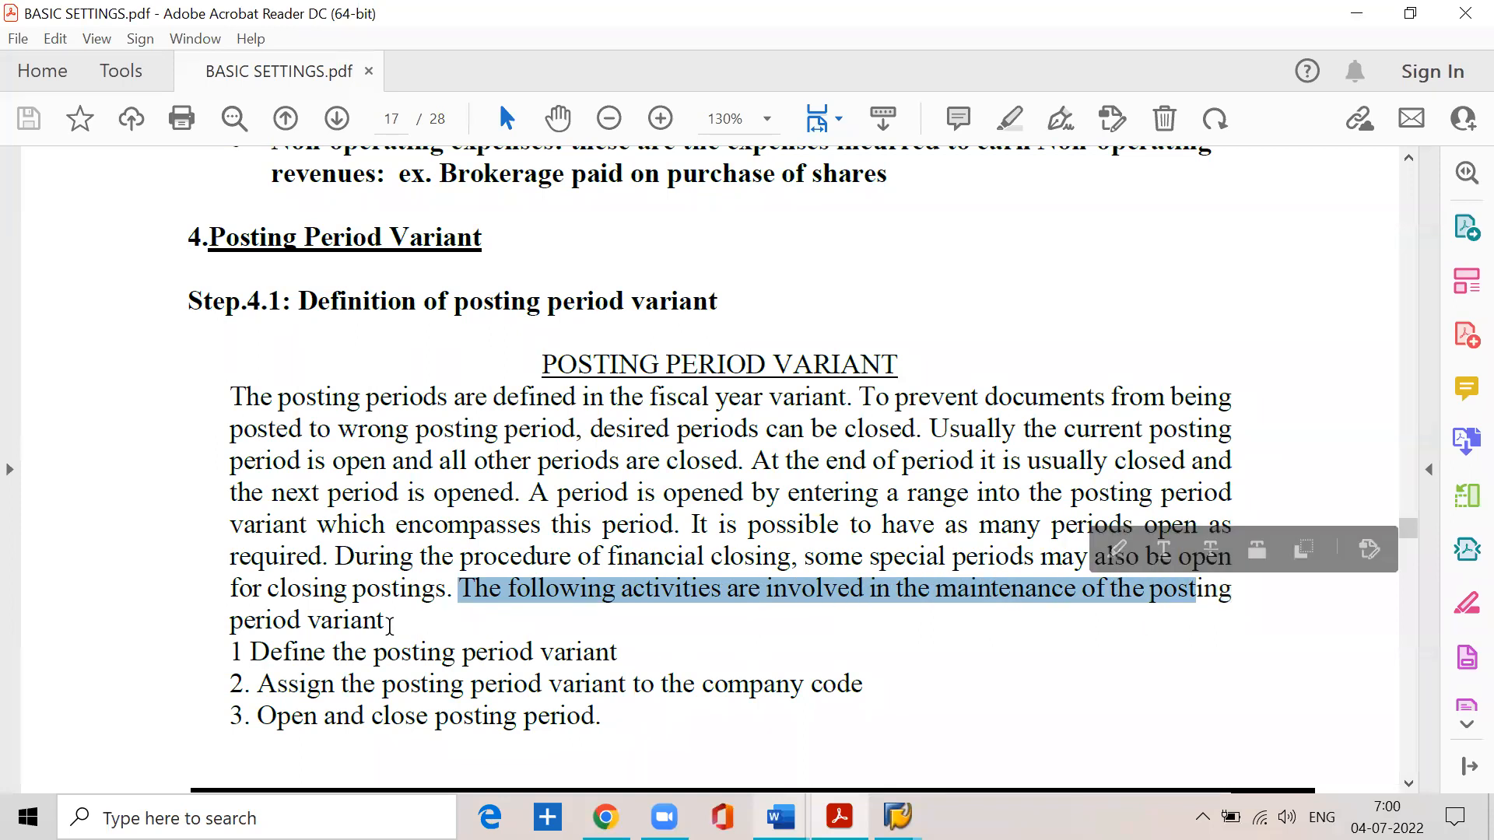
left_click(388, 620)
- Review the three posting period variant activities and the SPRO path for defining variants for open posting periods
scroll(304, 542, "down", 2)
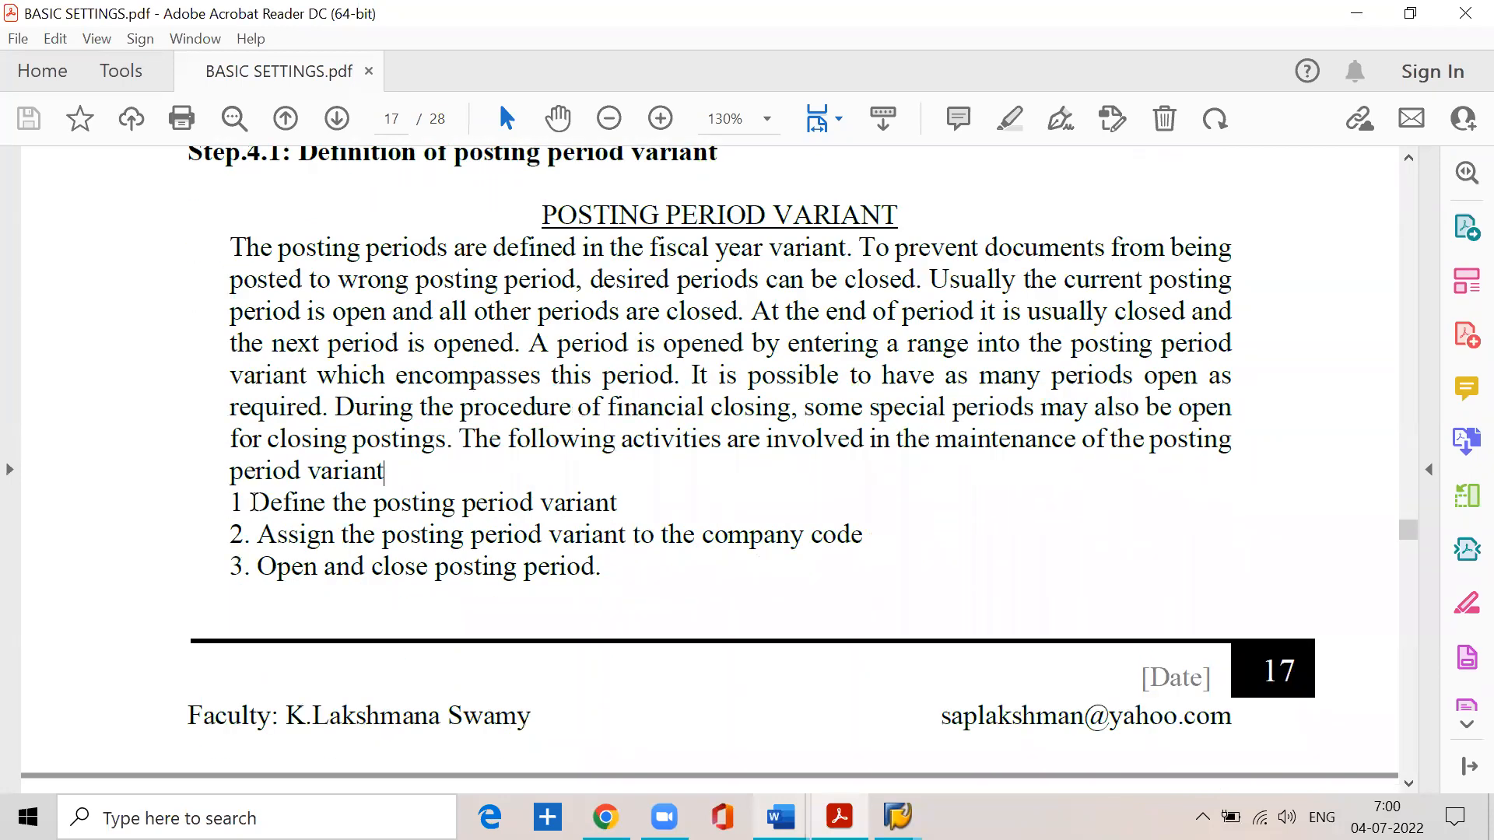
left_click_drag(249, 503, 389, 521)
left_click_drag(512, 518, 604, 504)
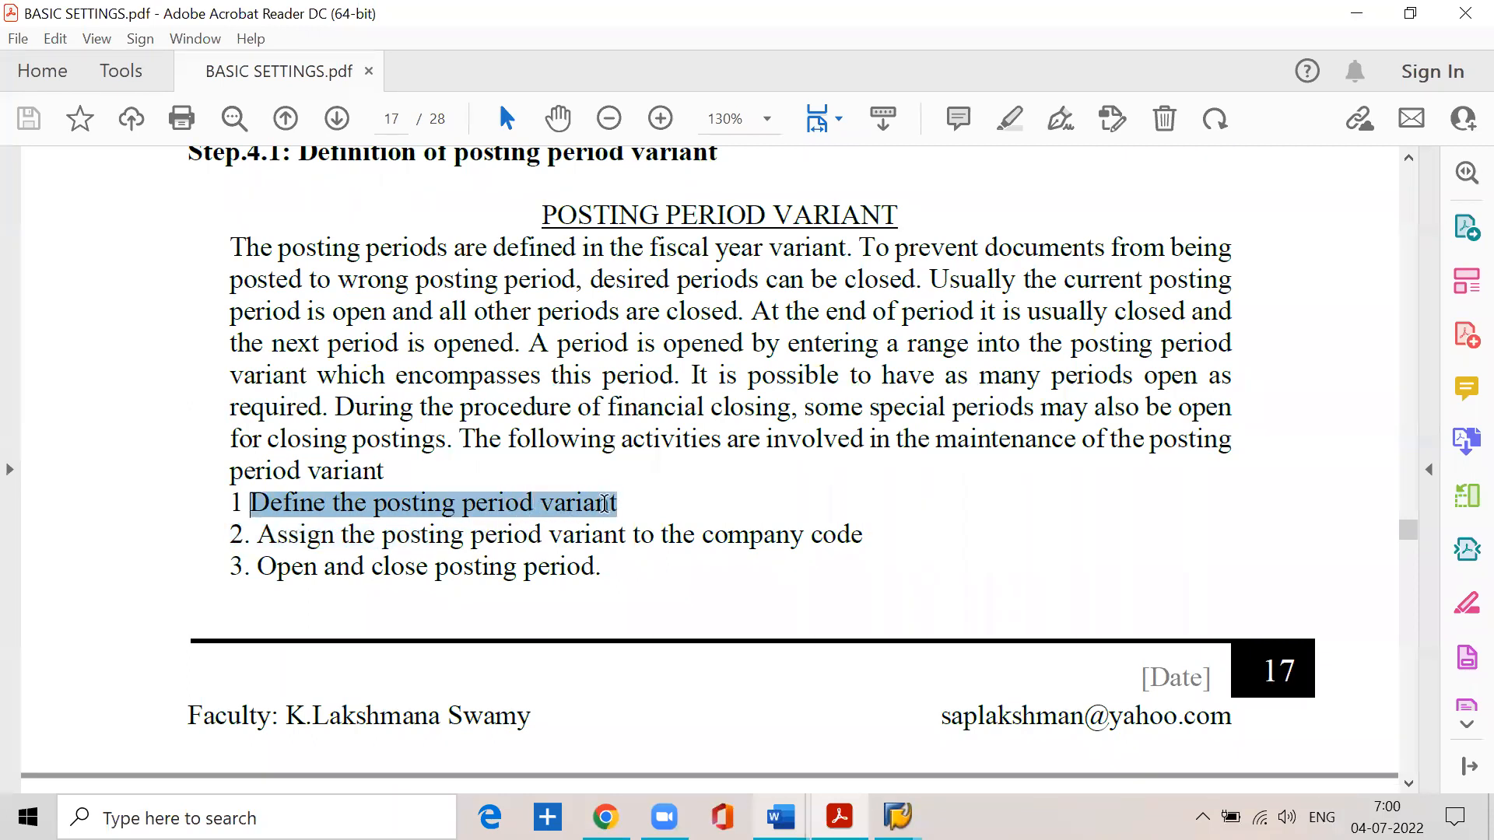
left_click_drag(257, 536, 860, 542)
scroll(340, 553, "down", 2)
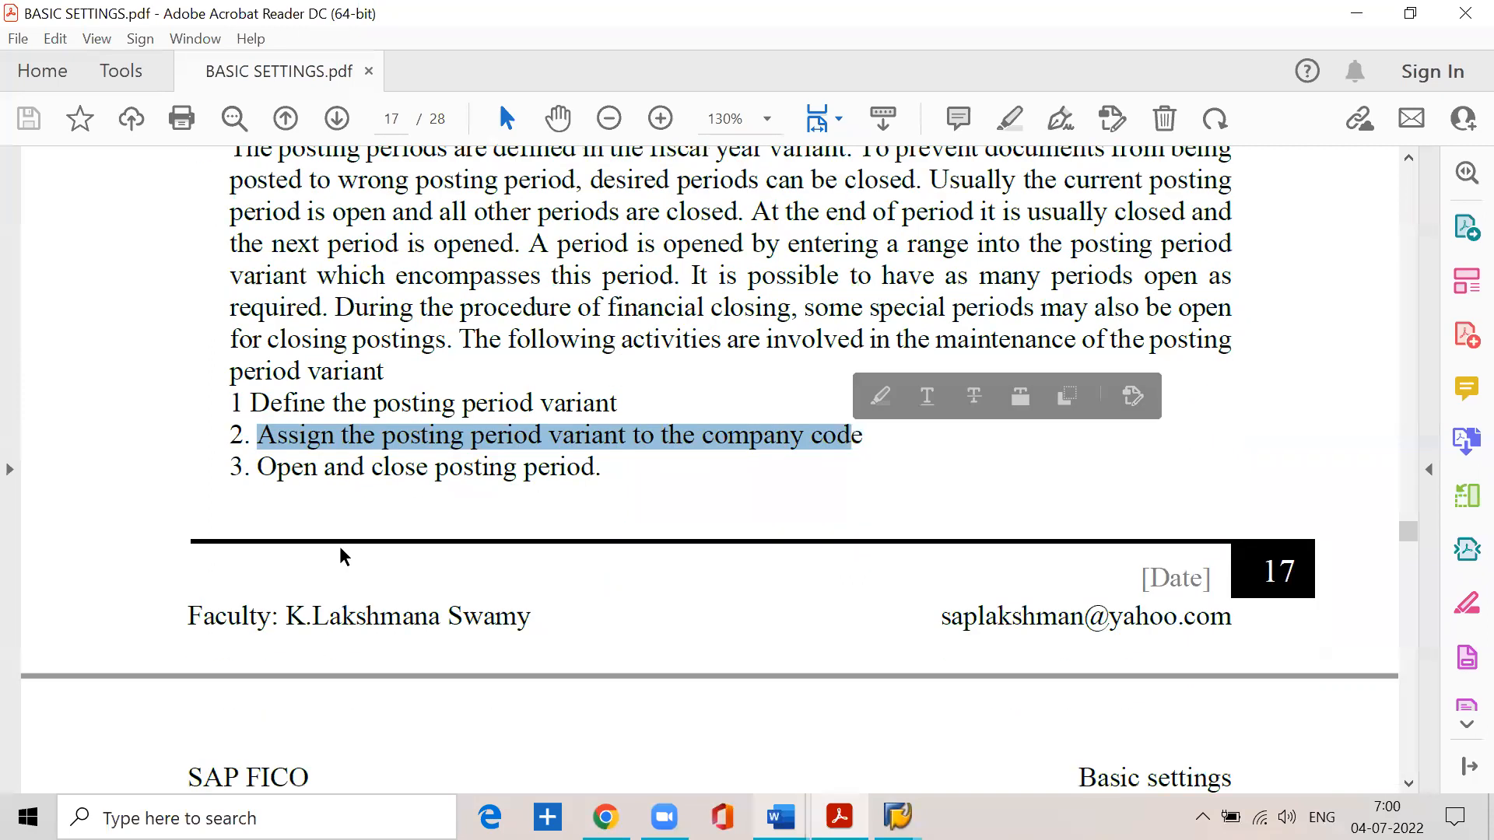
left_click(258, 467)
left_click_drag(258, 467, 573, 487)
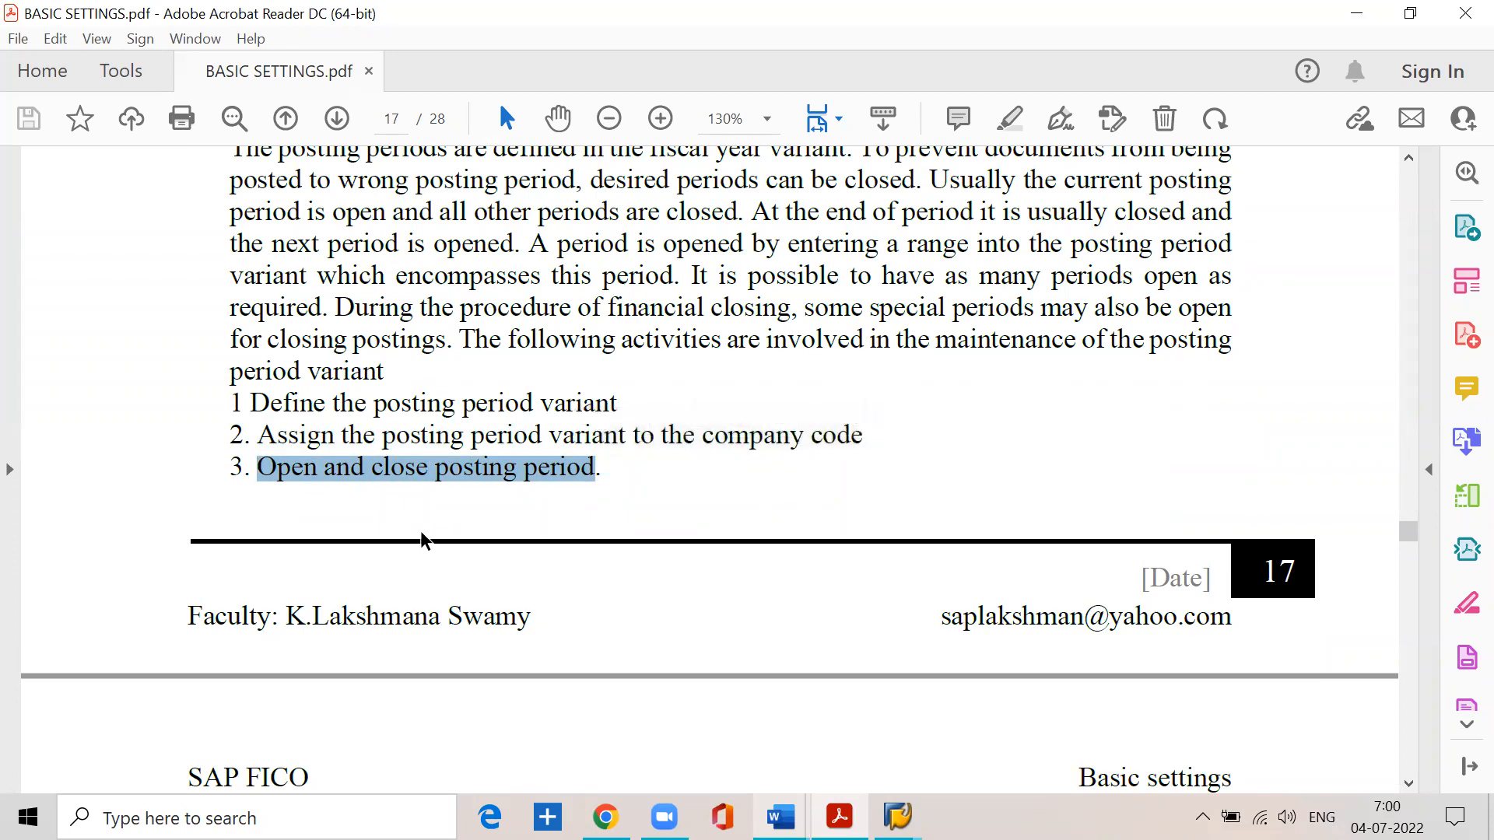
scroll(424, 537, "down", 5)
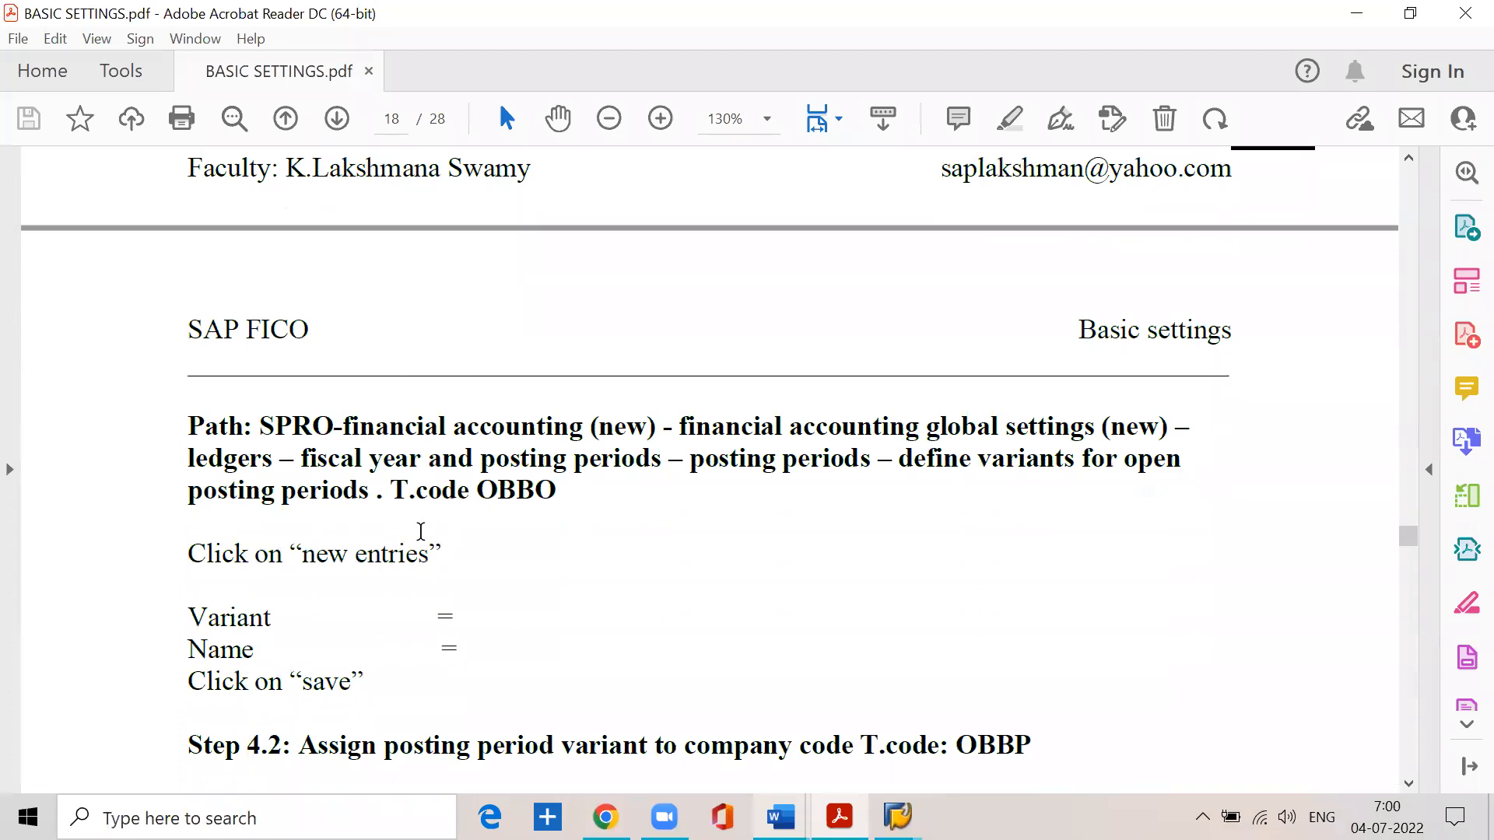
scroll(420, 531, "up", 3)
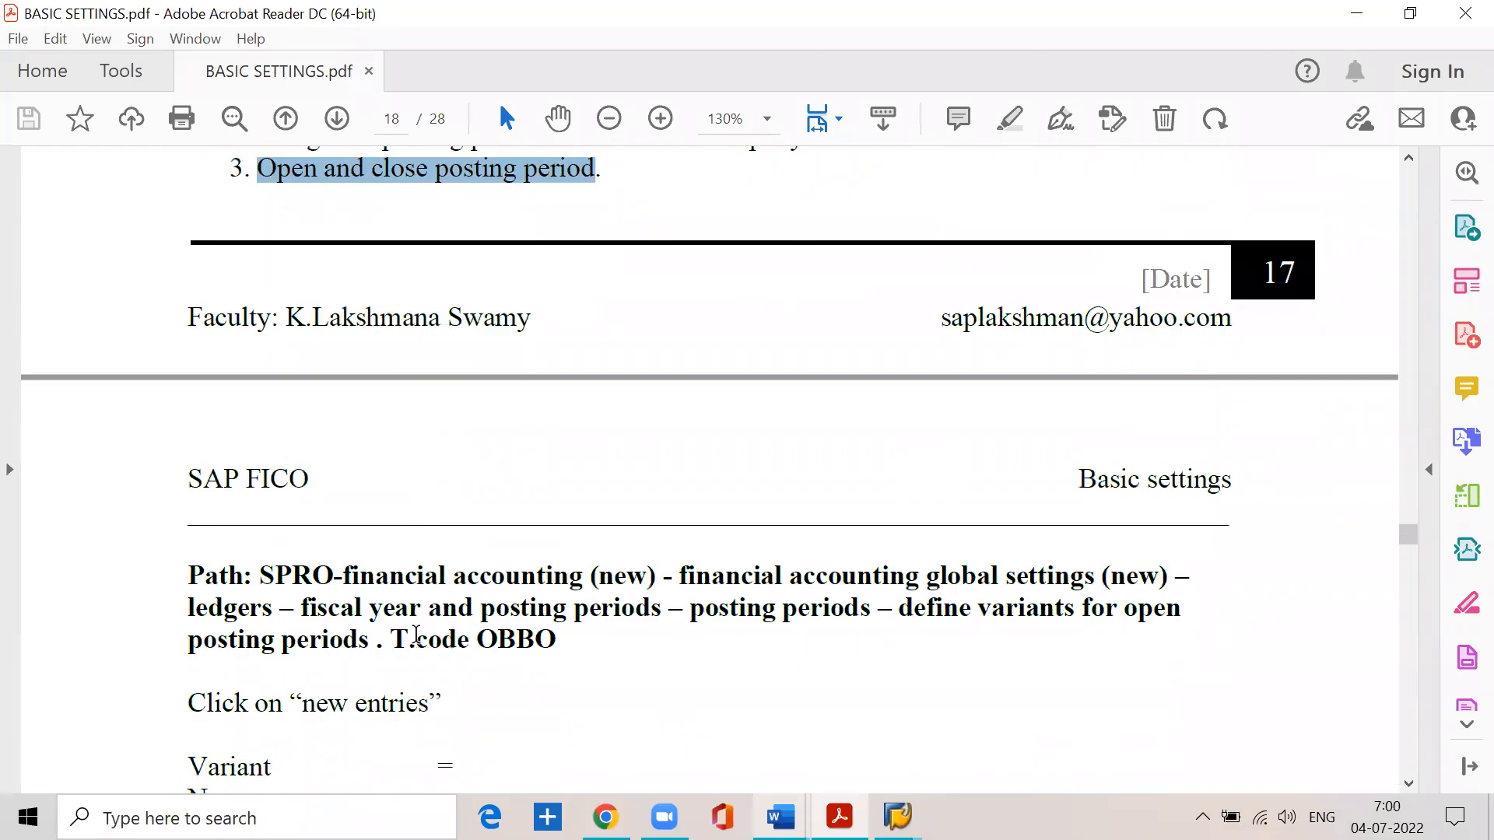
left_click_drag(886, 610, 1173, 611)
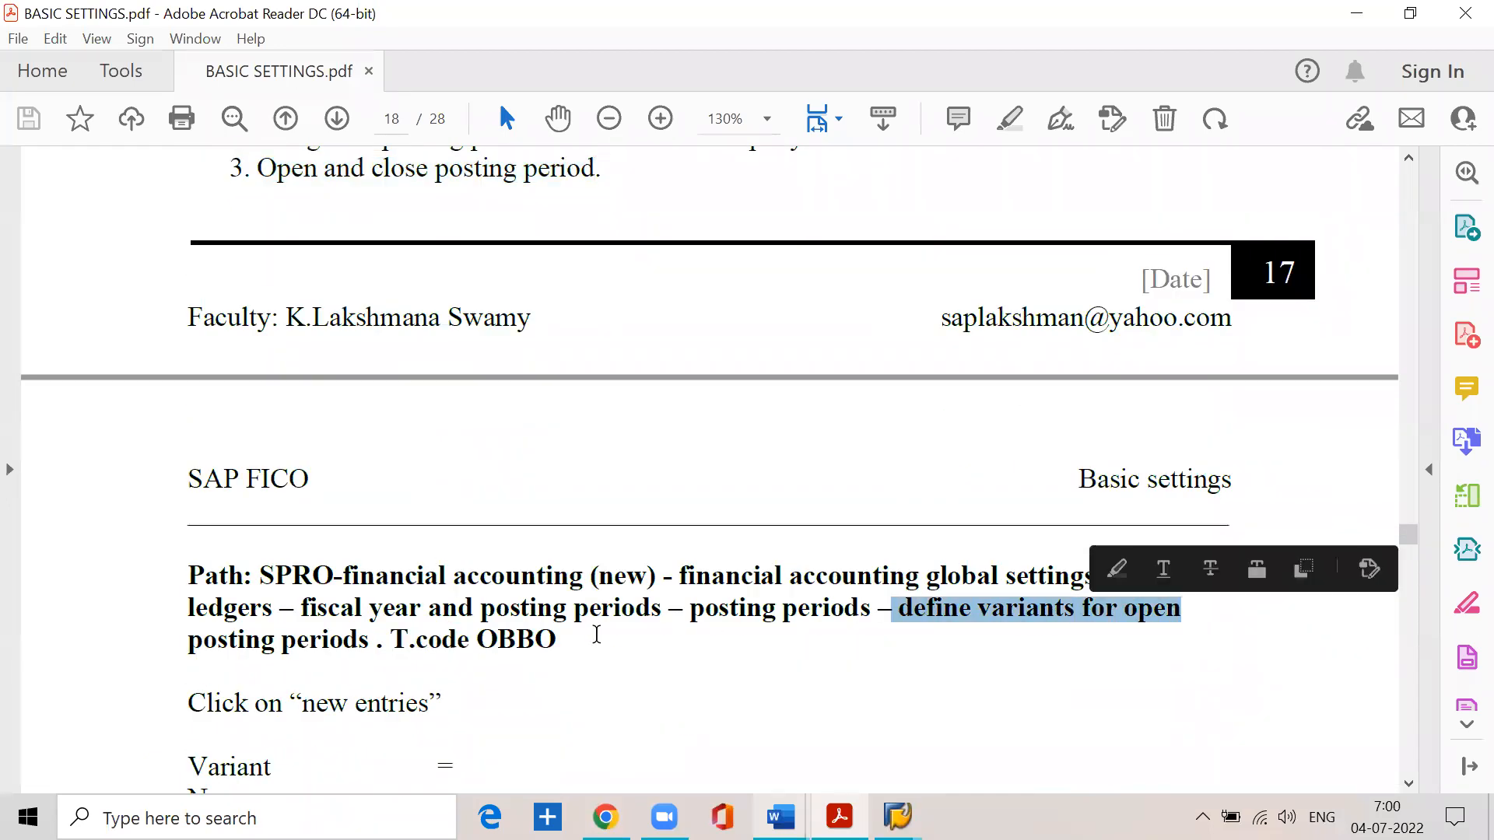
scroll(424, 545, "up", 1)
scroll(424, 546, "up", 4)
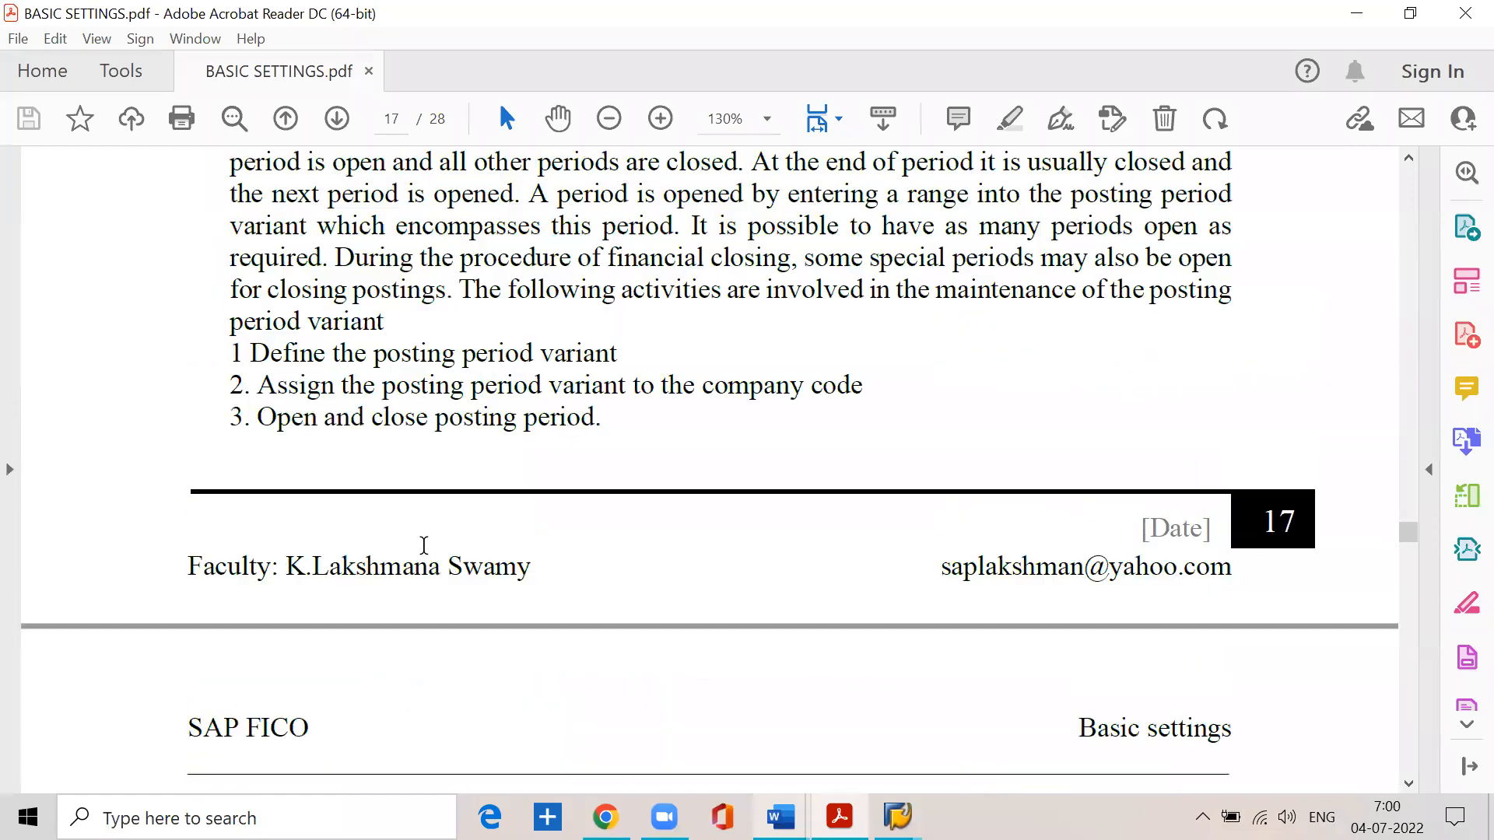
left_click_drag(249, 354, 654, 387)
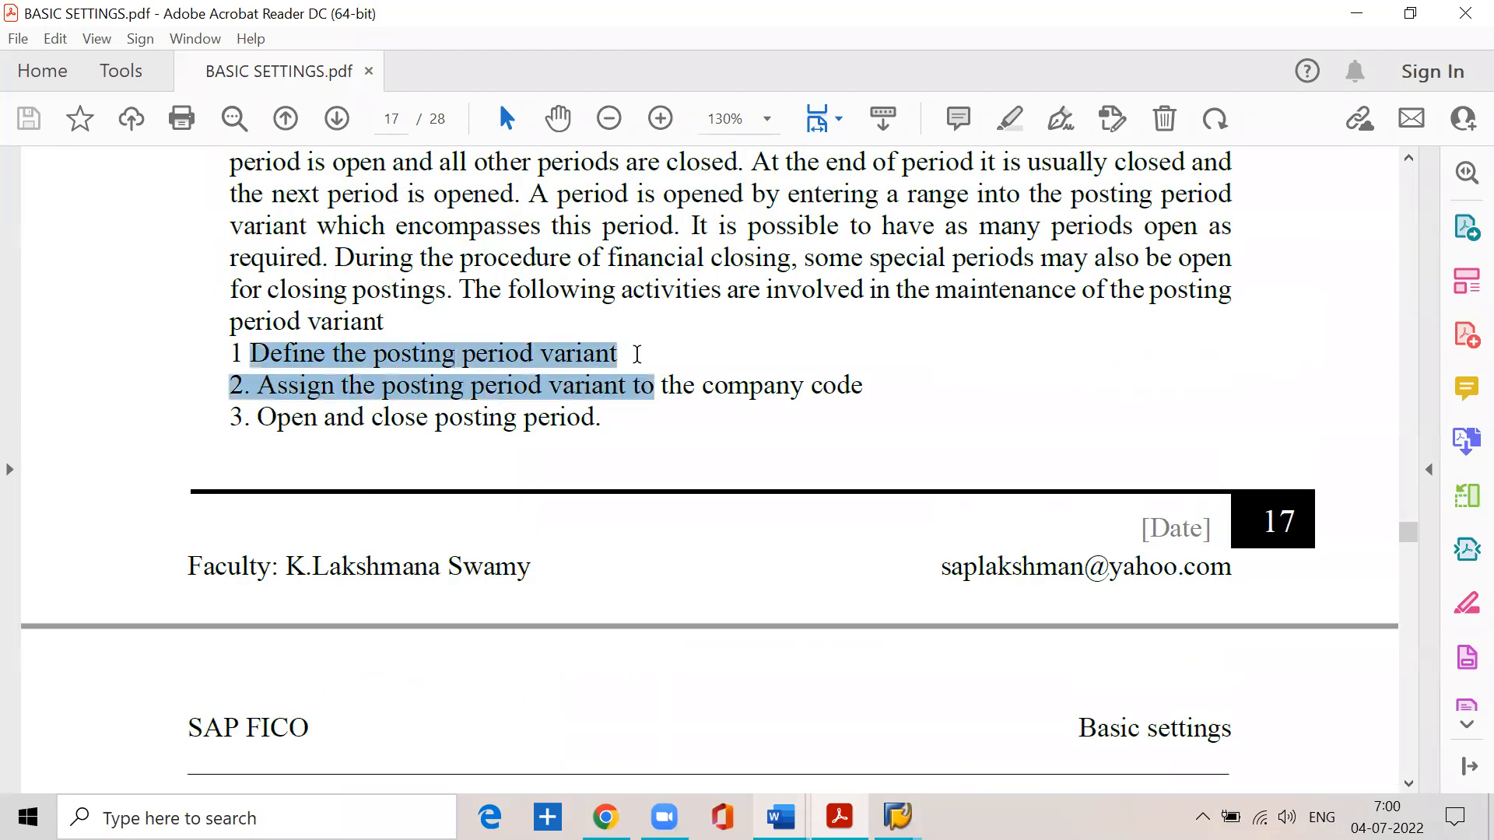
- Switch to SAP, run /nspro and expand Financial Accounting (New) in the SAP Reference IMG
left_click(897, 816)
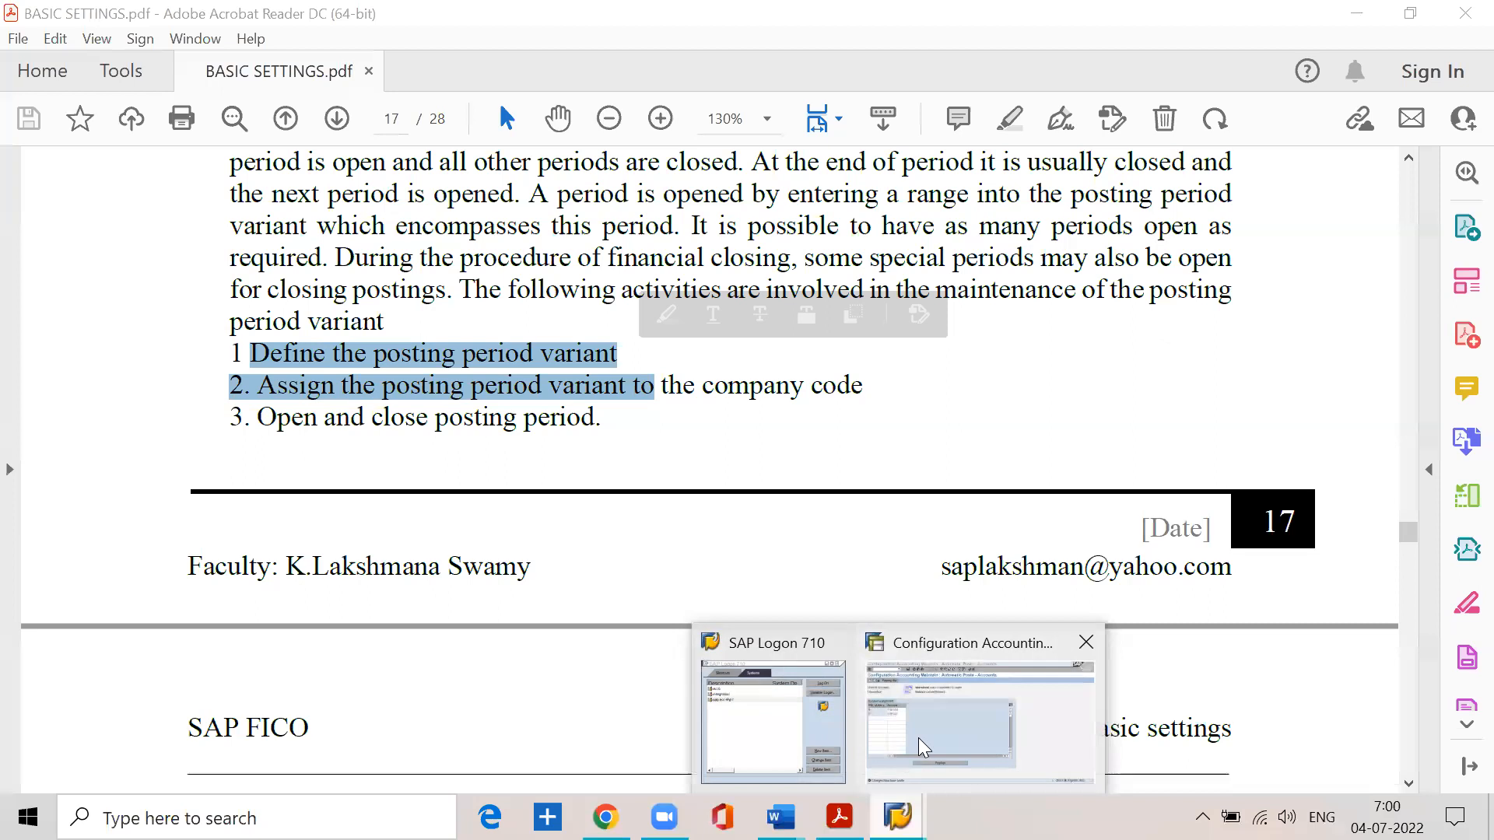
left_click(973, 708)
type("/nspro")
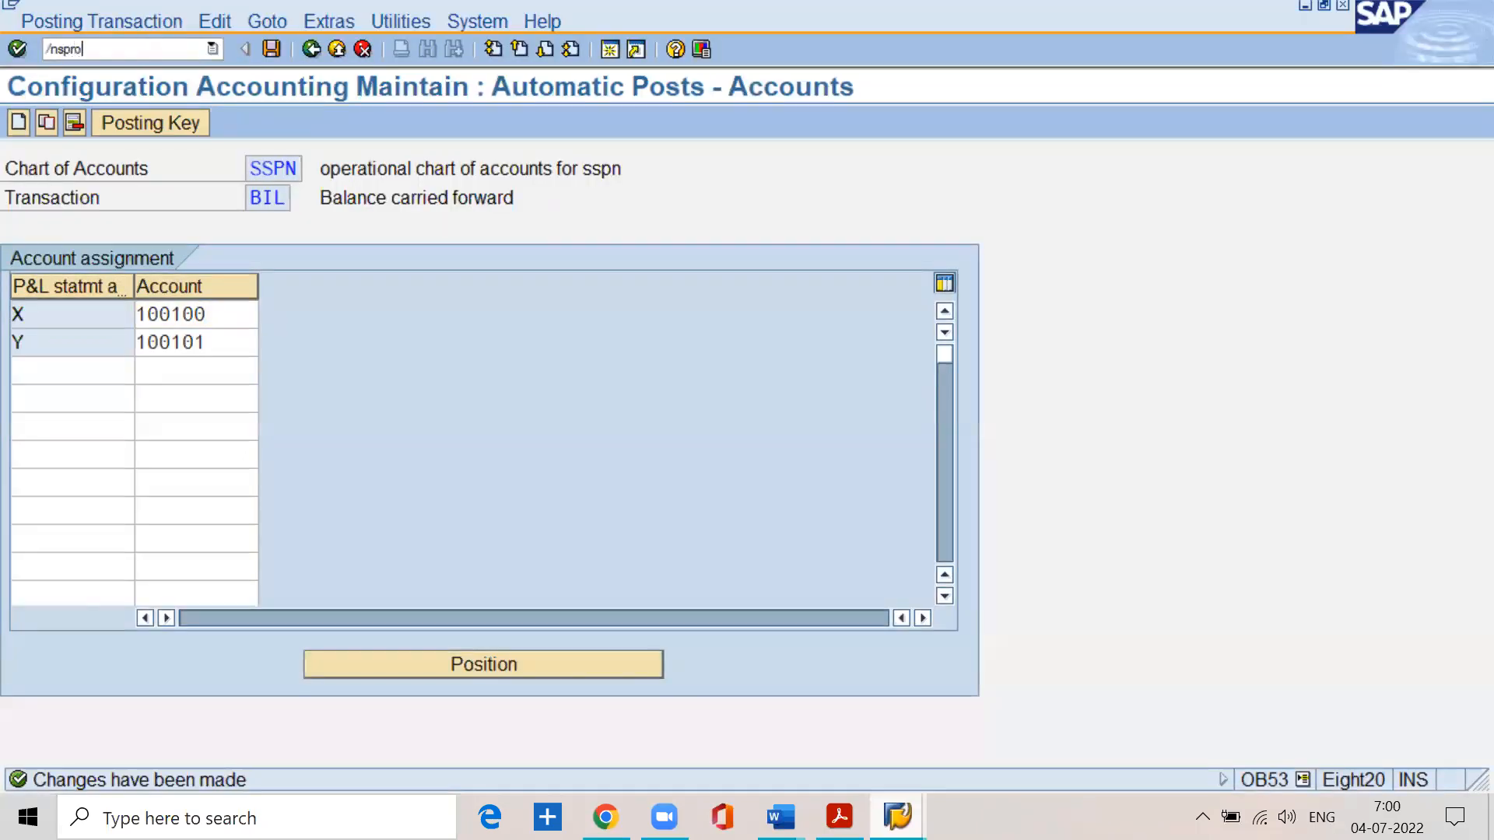
key("Return")
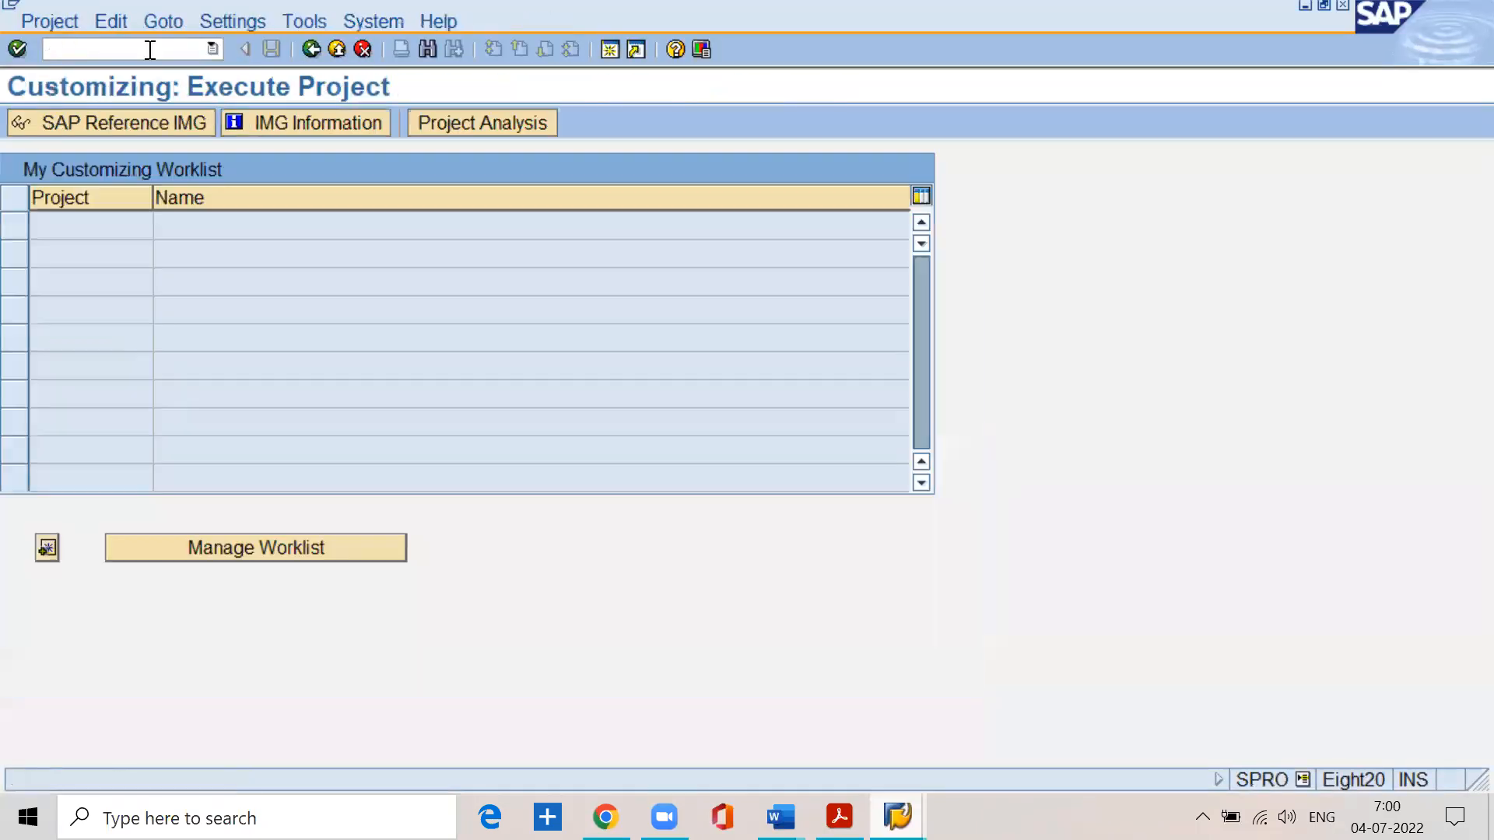
left_click(147, 117)
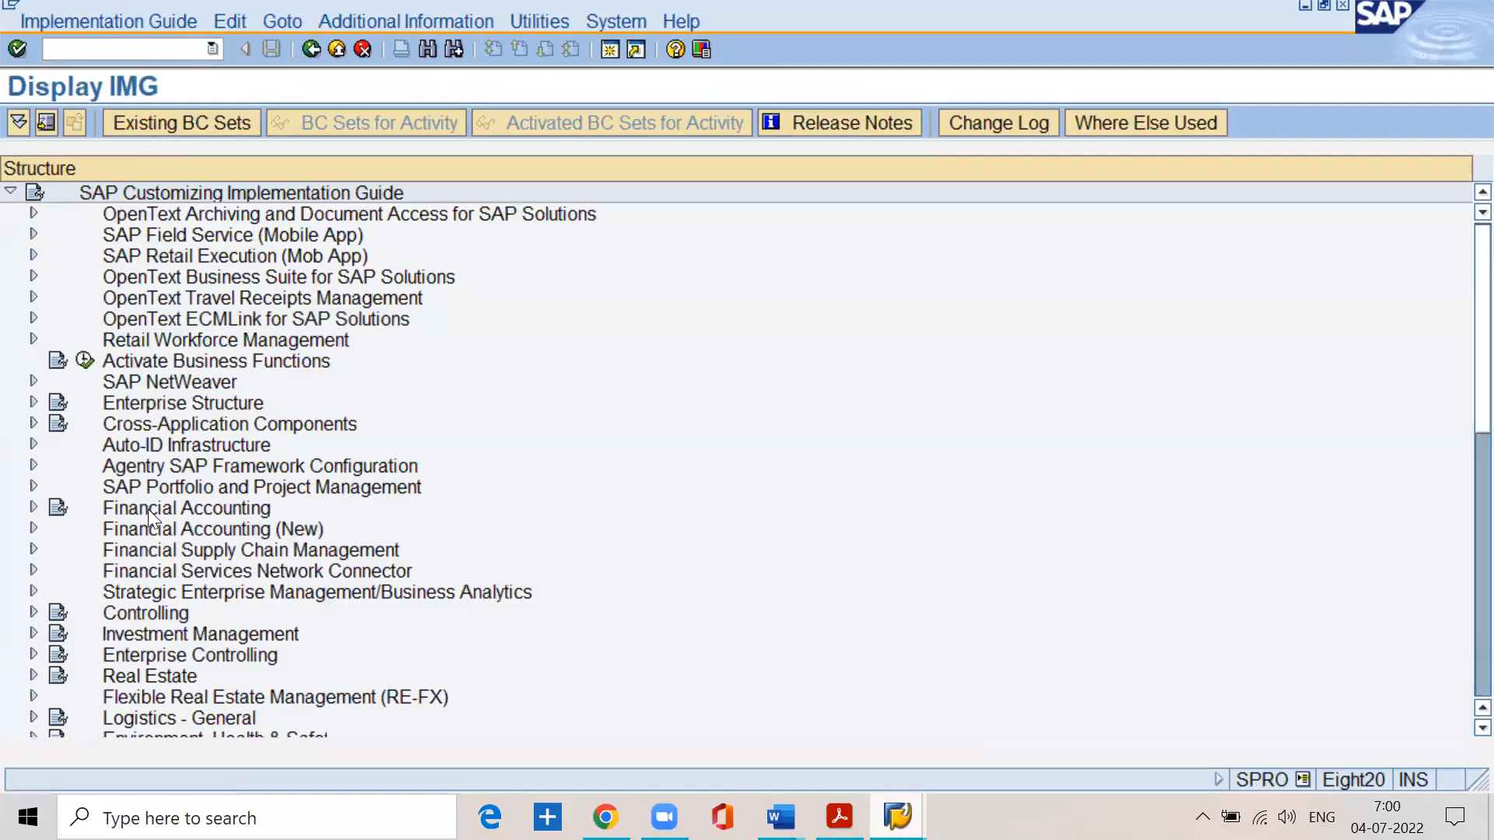
left_click(33, 529)
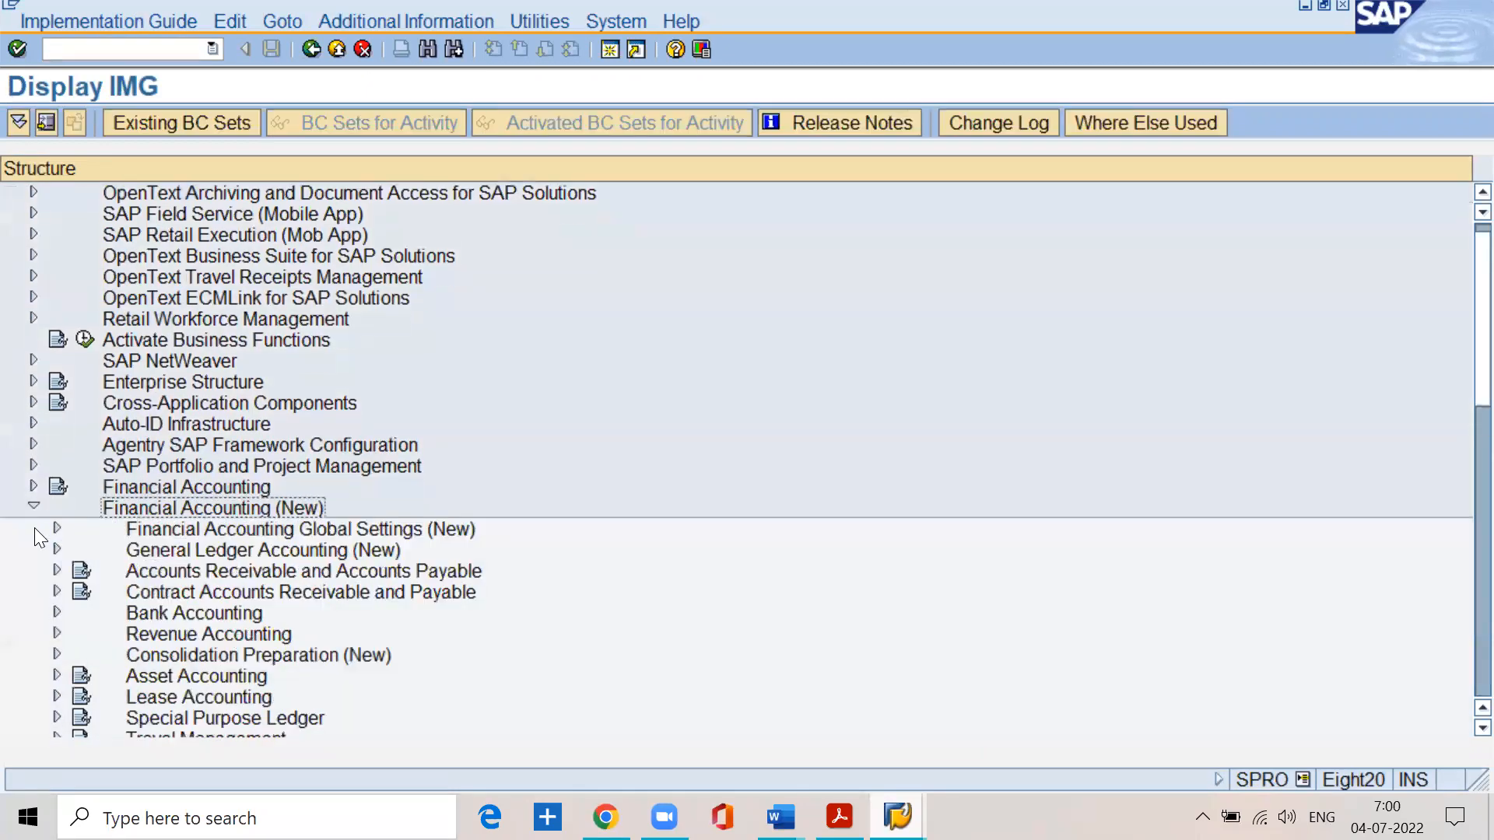
- Check the SPRO path in BASIC SETTINGS.pdf and expand Financial Accounting Global Settings (New) in the SAP implementation guide
left_click(840, 817)
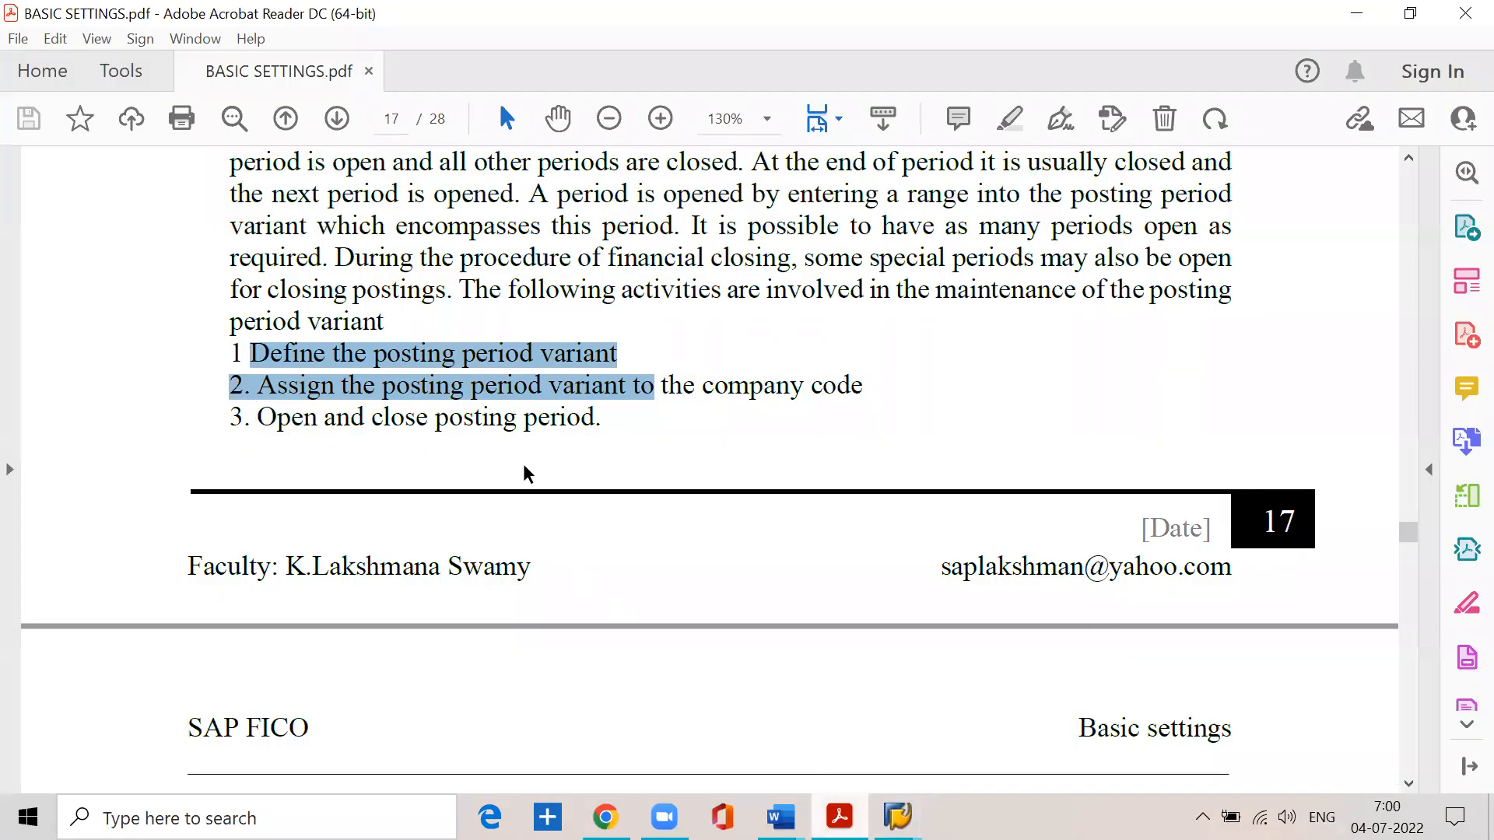
scroll(579, 647, "down", 5)
left_click_drag(661, 469, 1168, 477)
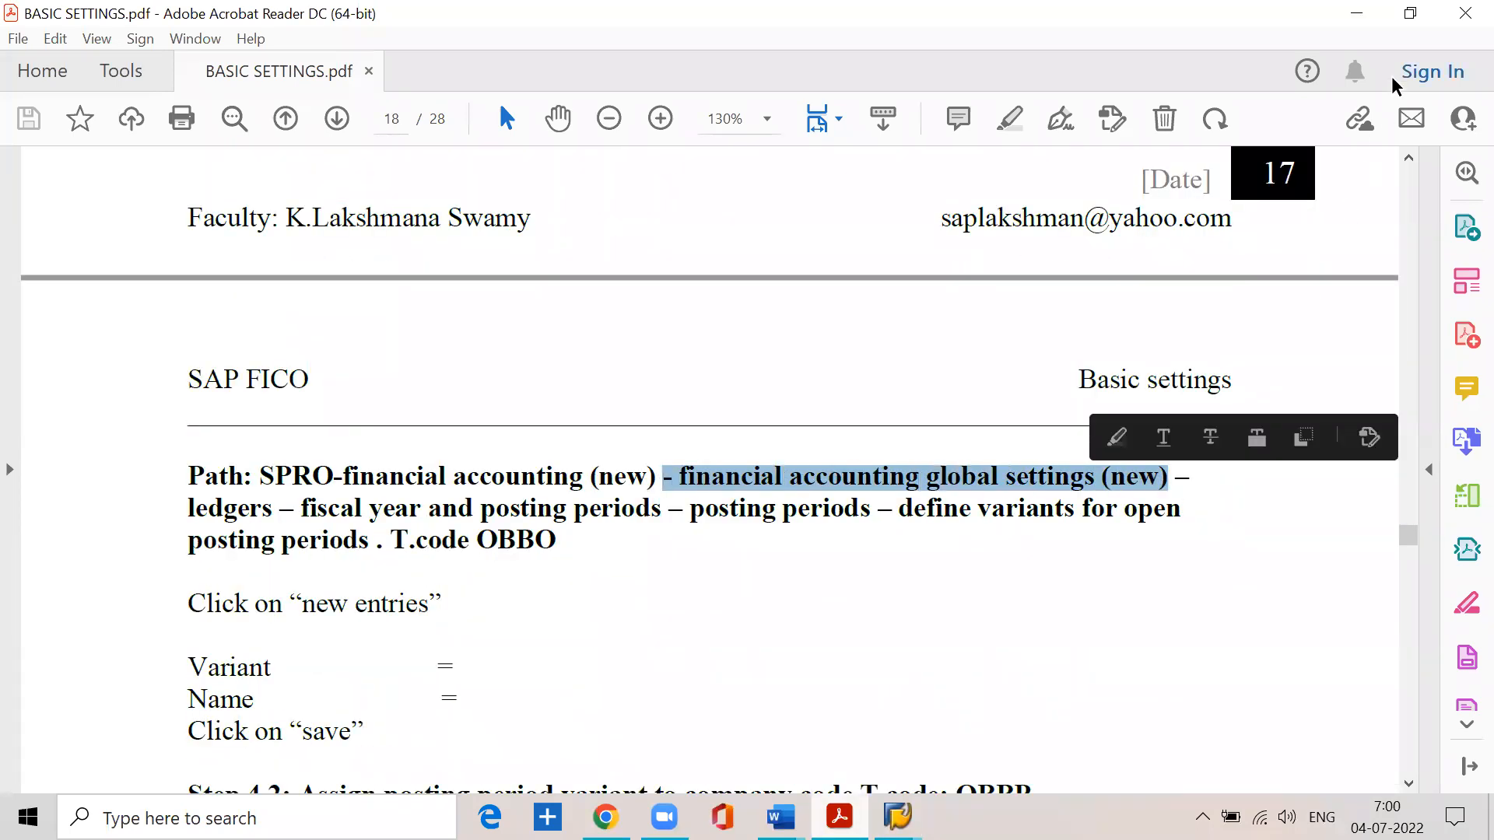
left_click(1356, 13)
left_click(187, 532)
left_click(58, 529)
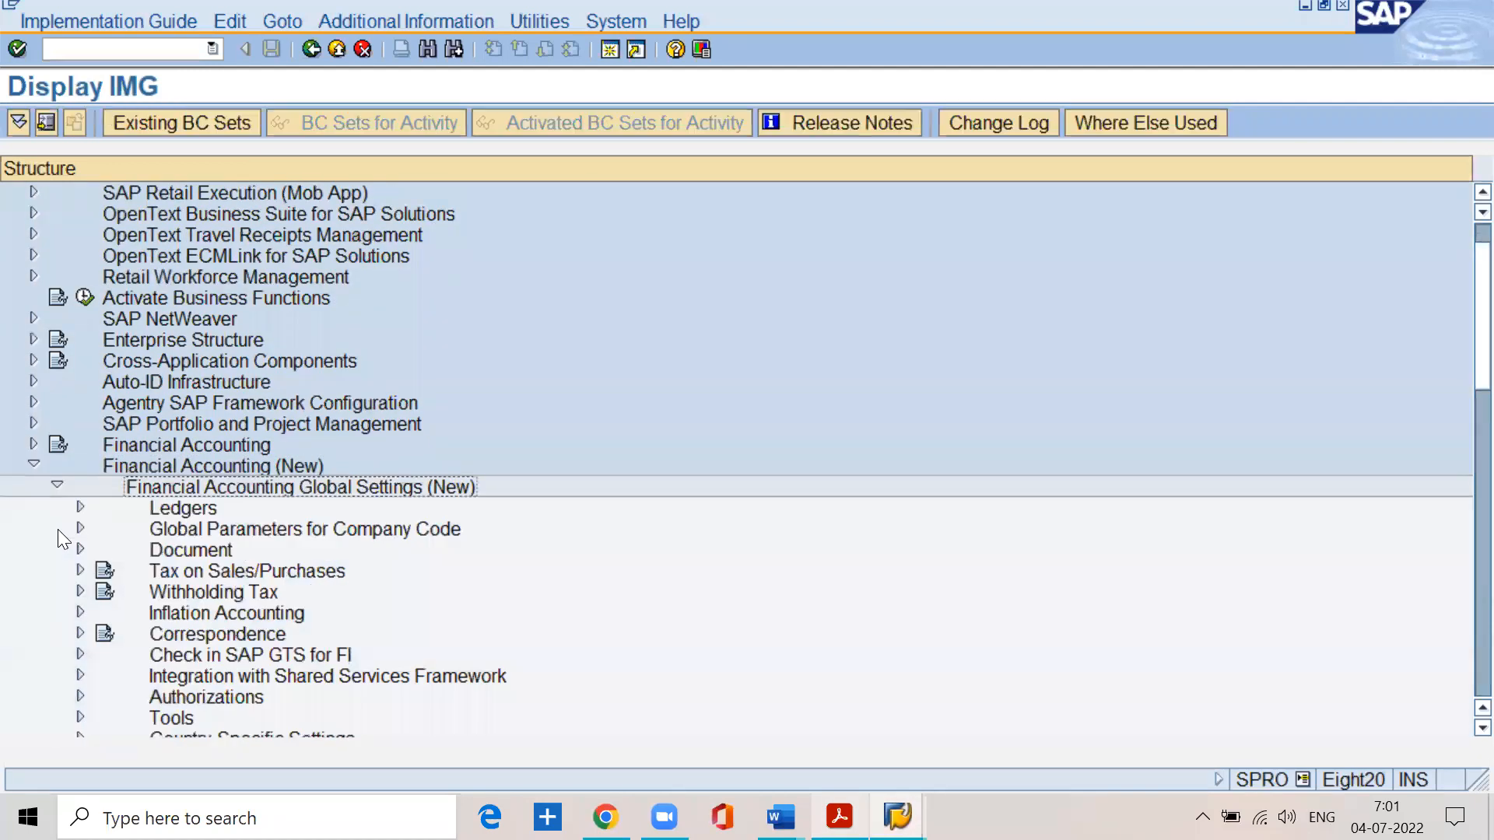
- Check the next level of the SPRO path in BASIC SETTINGS.pdf and expand Ledgers in the SAP implementation guide
left_click(840, 817)
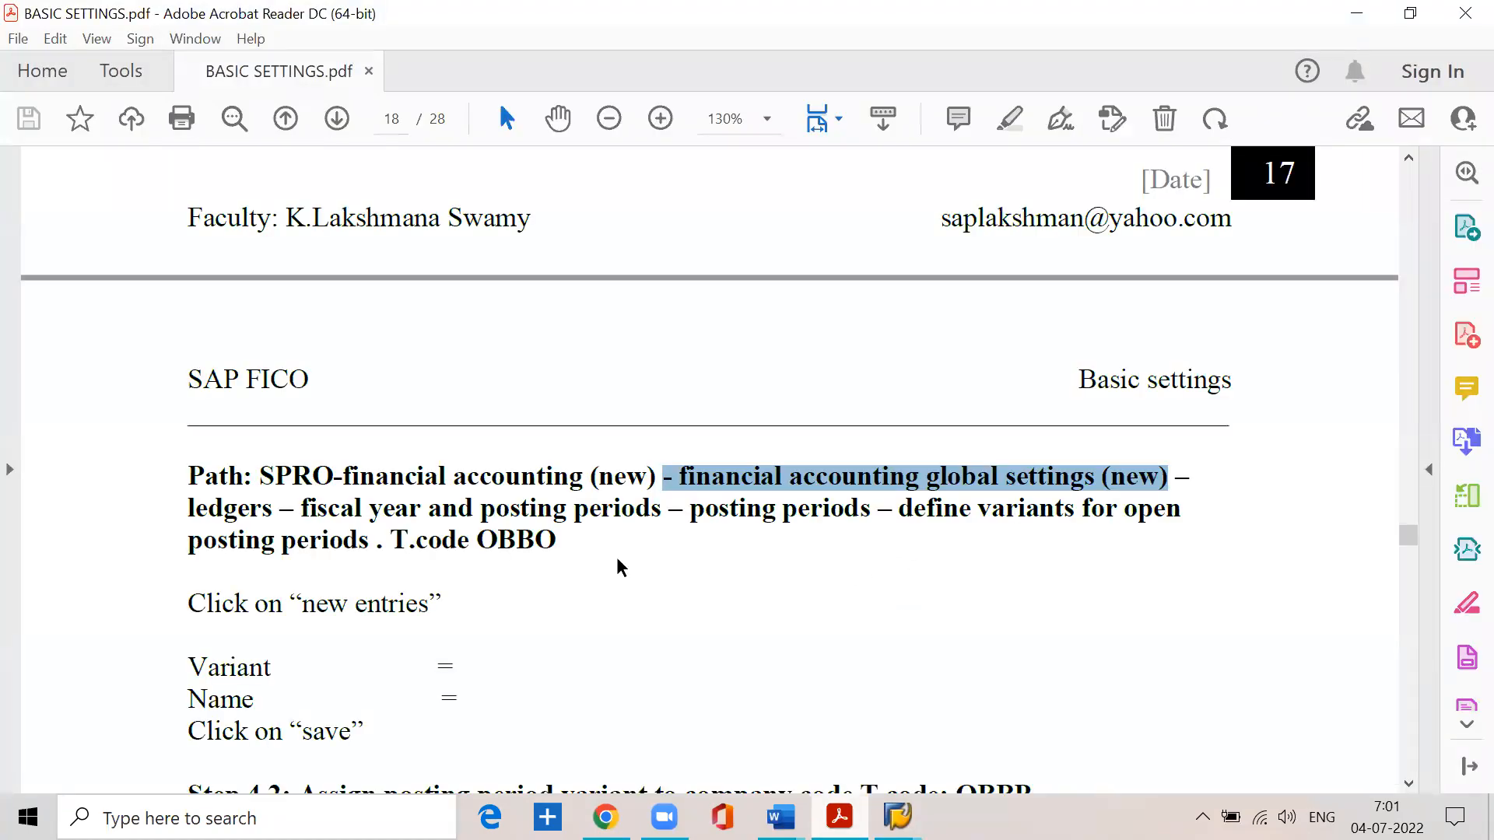
left_click_drag(188, 516, 262, 517)
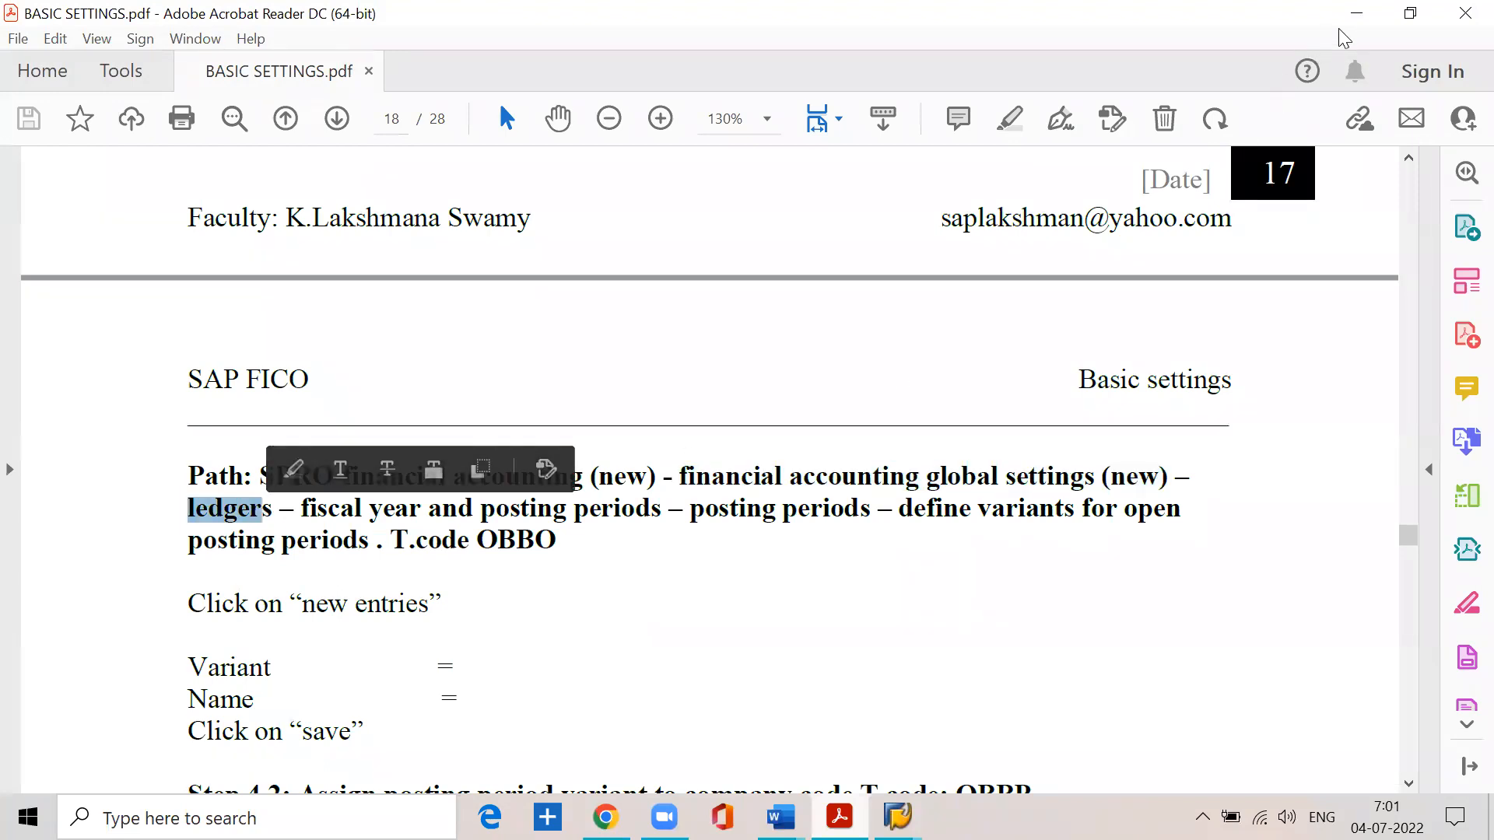
left_click(1356, 13)
left_click(190, 507)
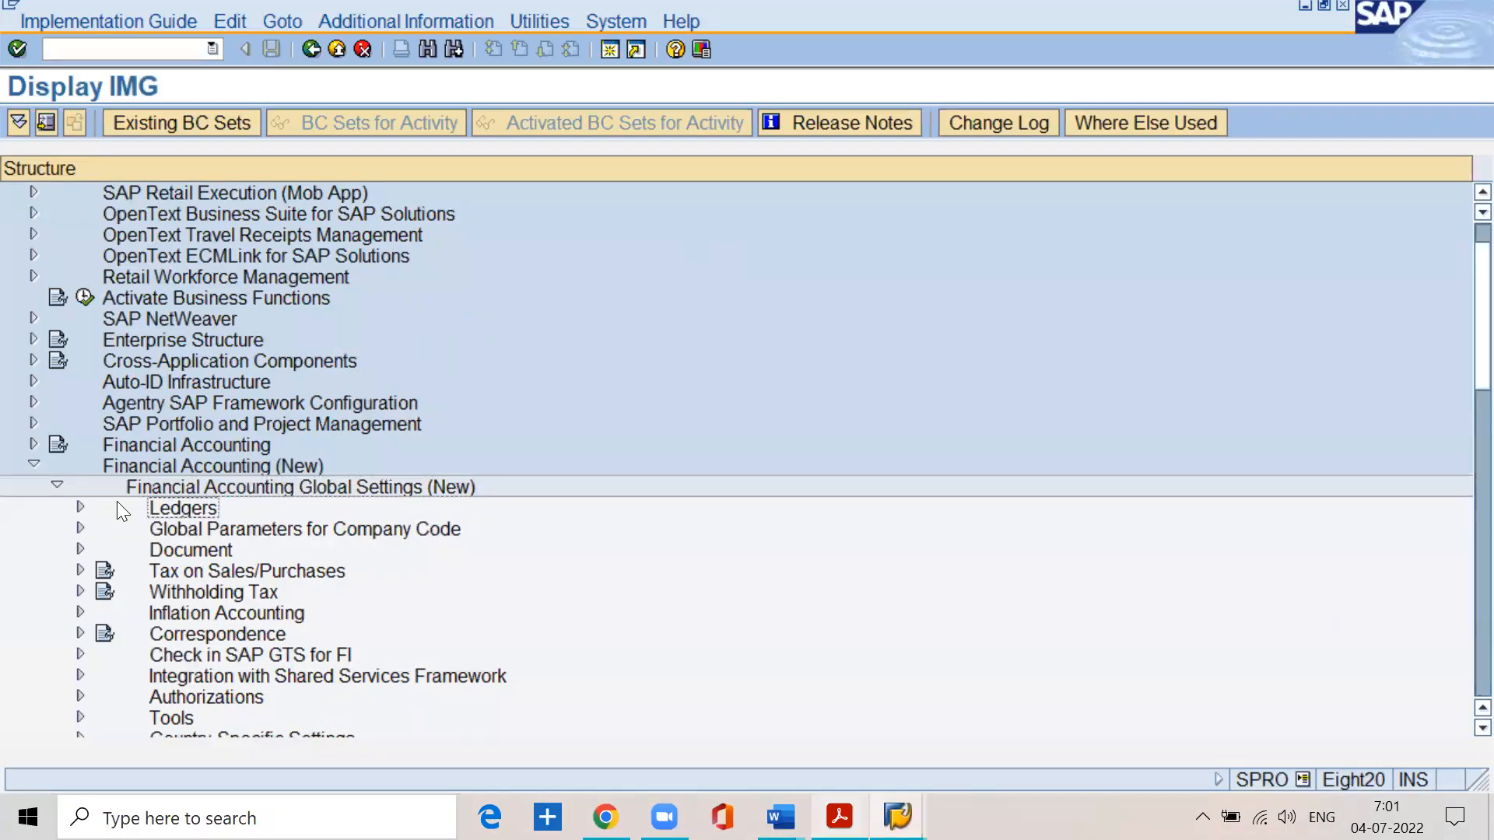
left_click(79, 507)
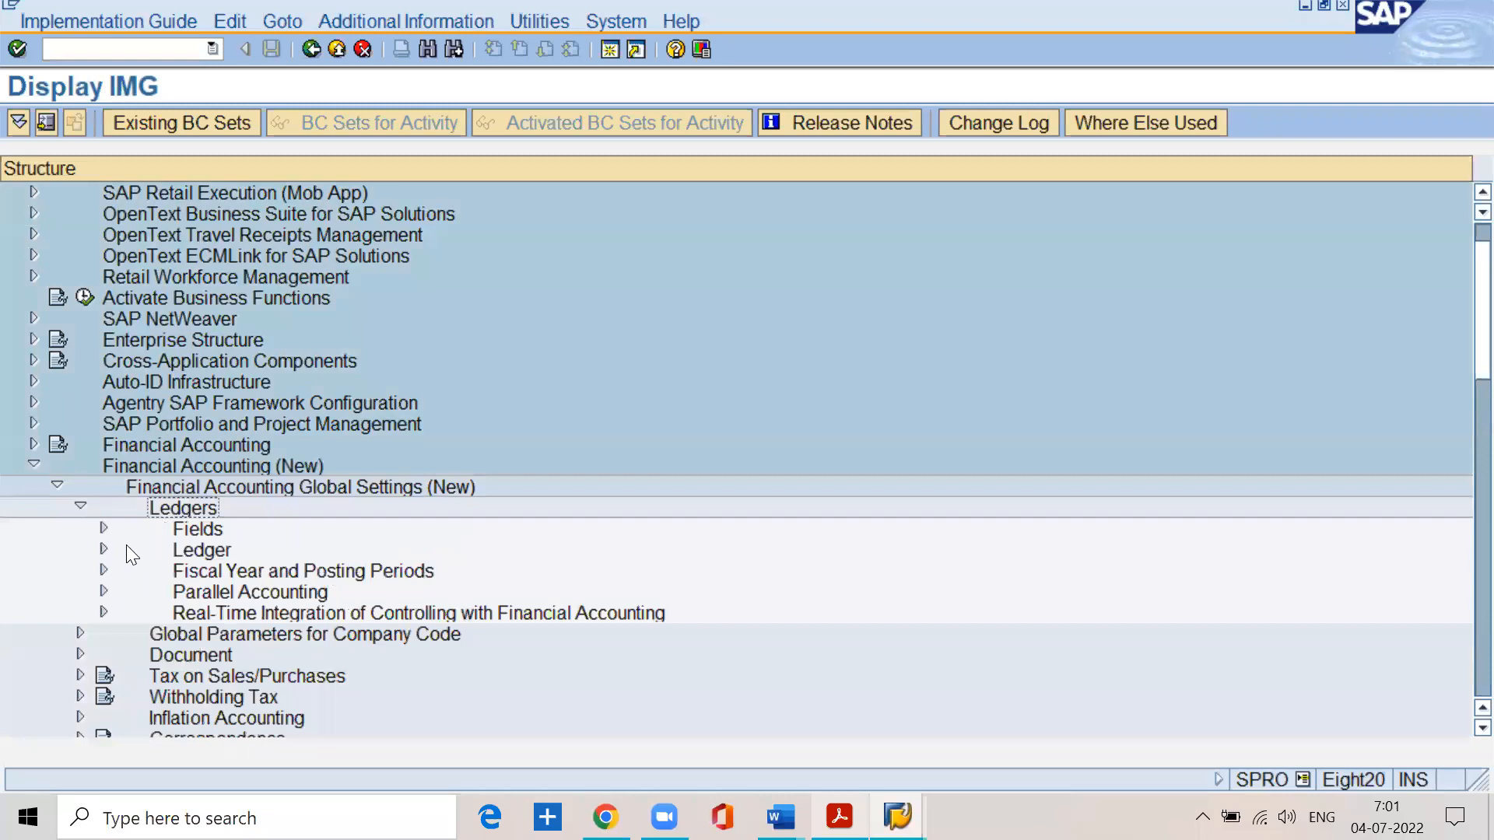
- Expand Fiscal Year and Posting Periods down to Posting Periods and open the Define Variants for Open Posting Periods activity
left_click(188, 572)
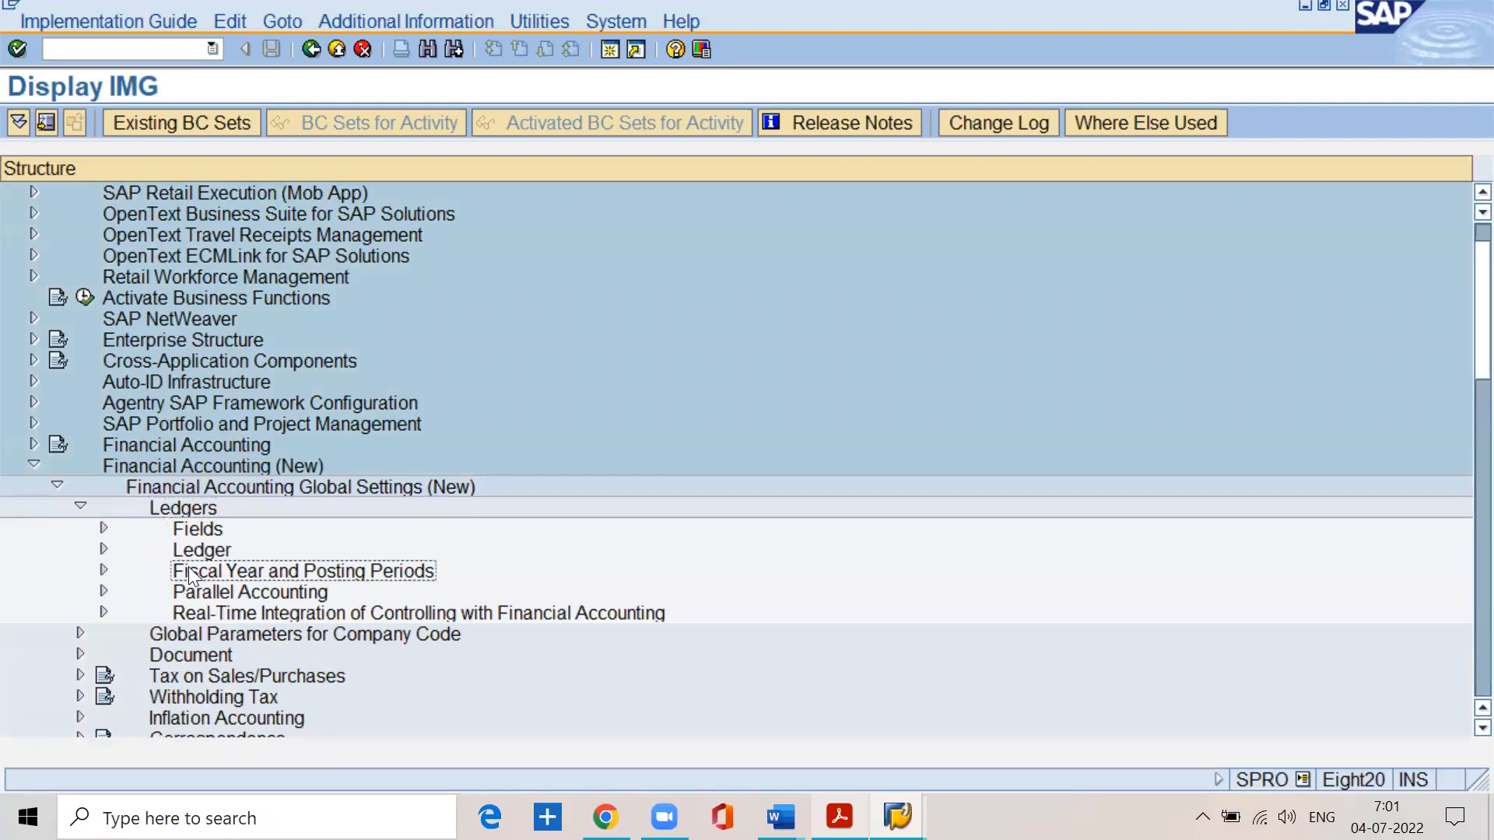
left_click(104, 571)
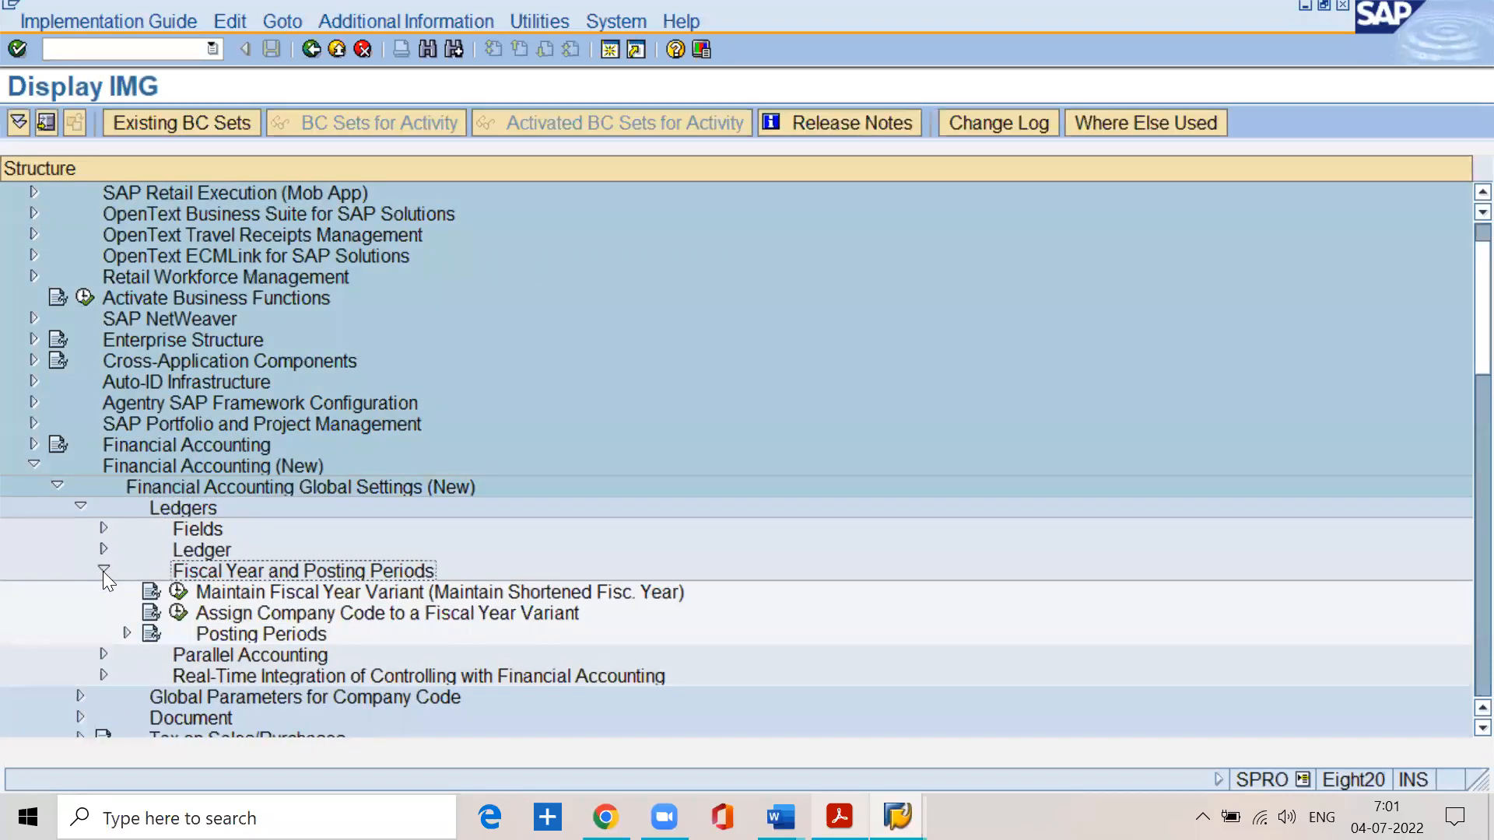
left_click(128, 632)
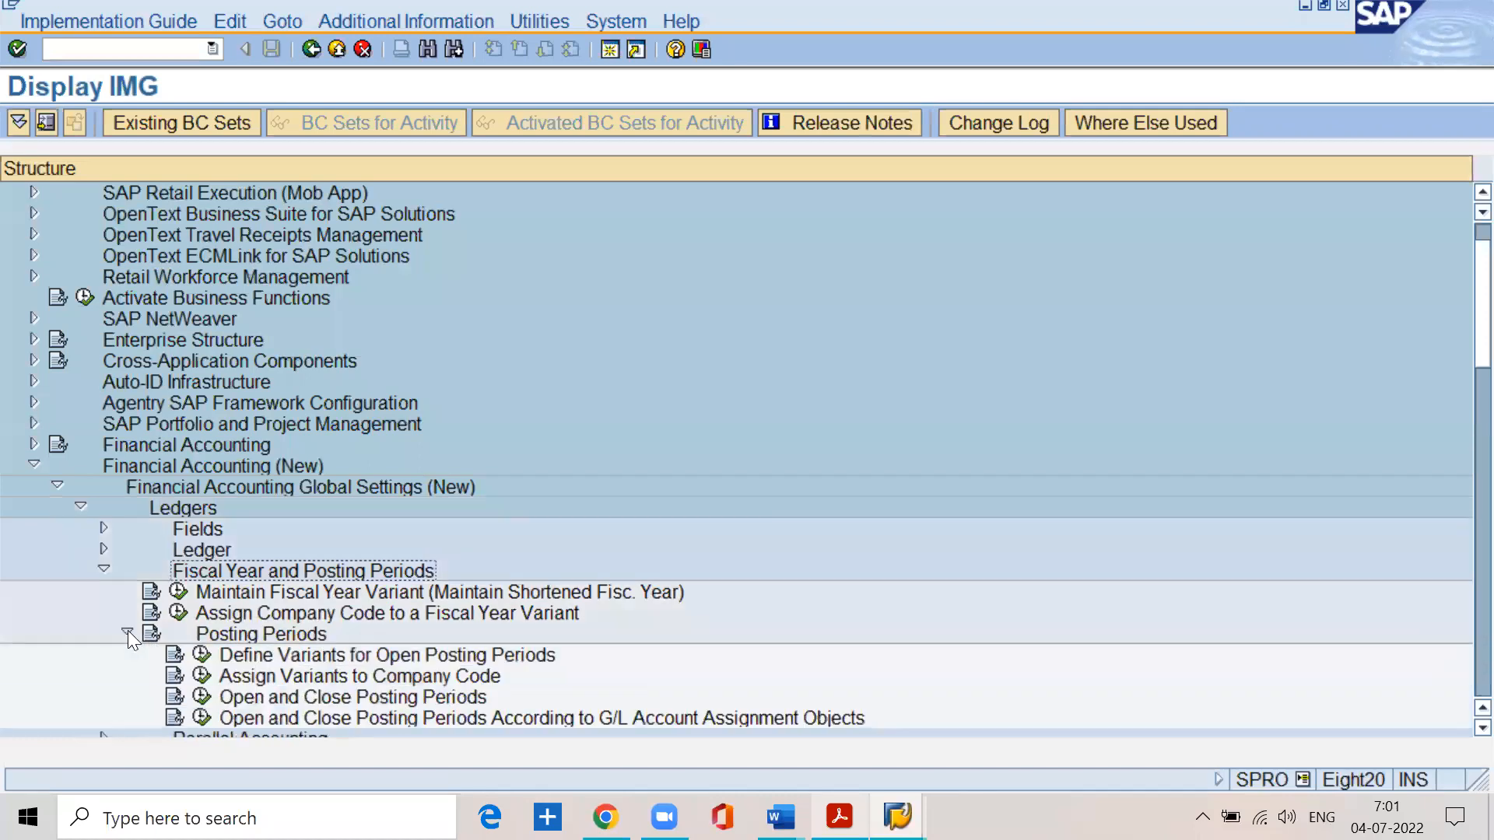
left_click(239, 657)
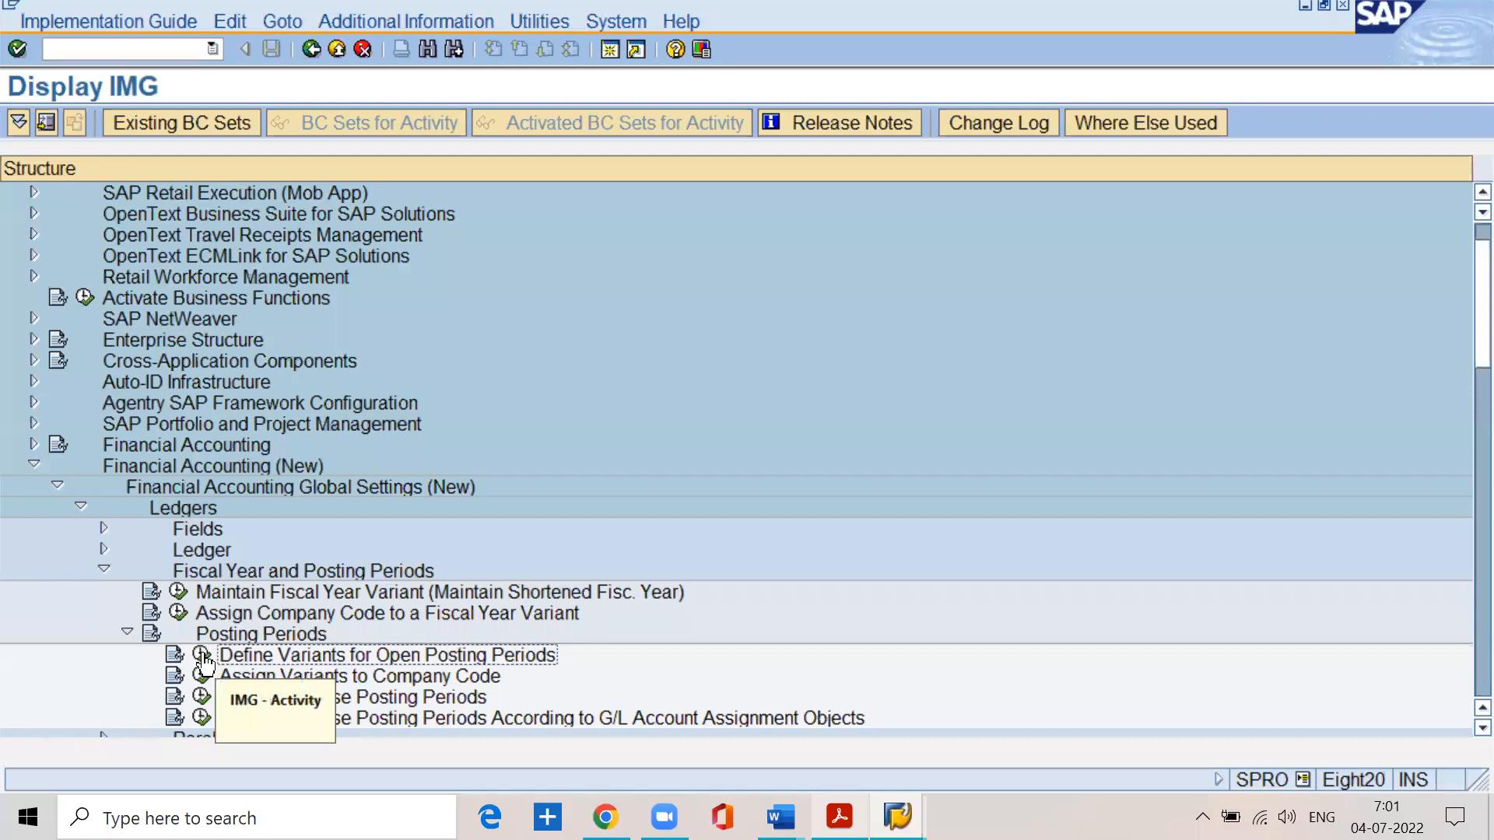
left_click(203, 655)
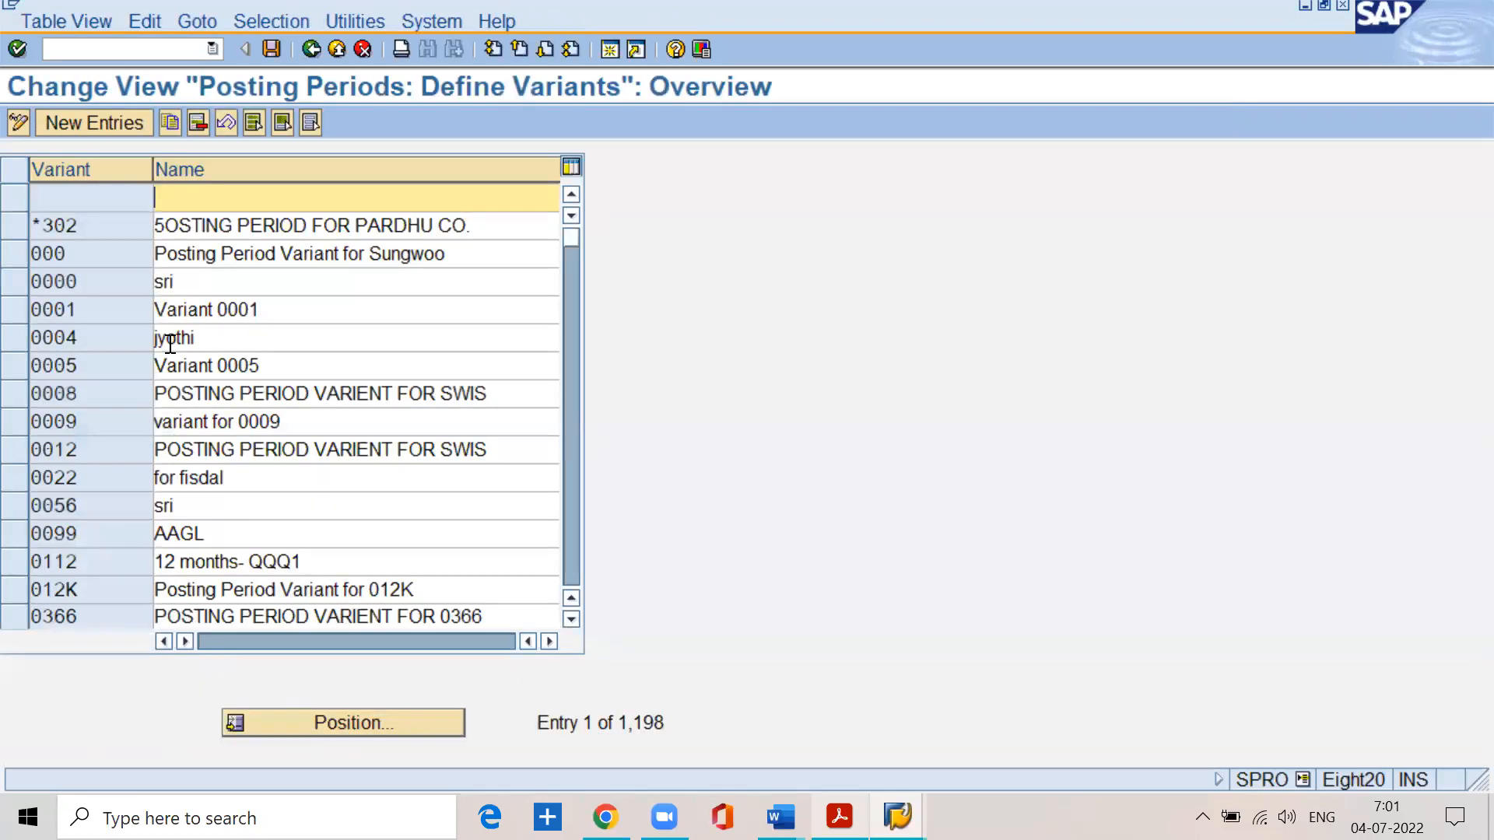
- Delete the blank first entry from the posting period variants and save the deletion under the proposed customizing request
left_click(6, 196)
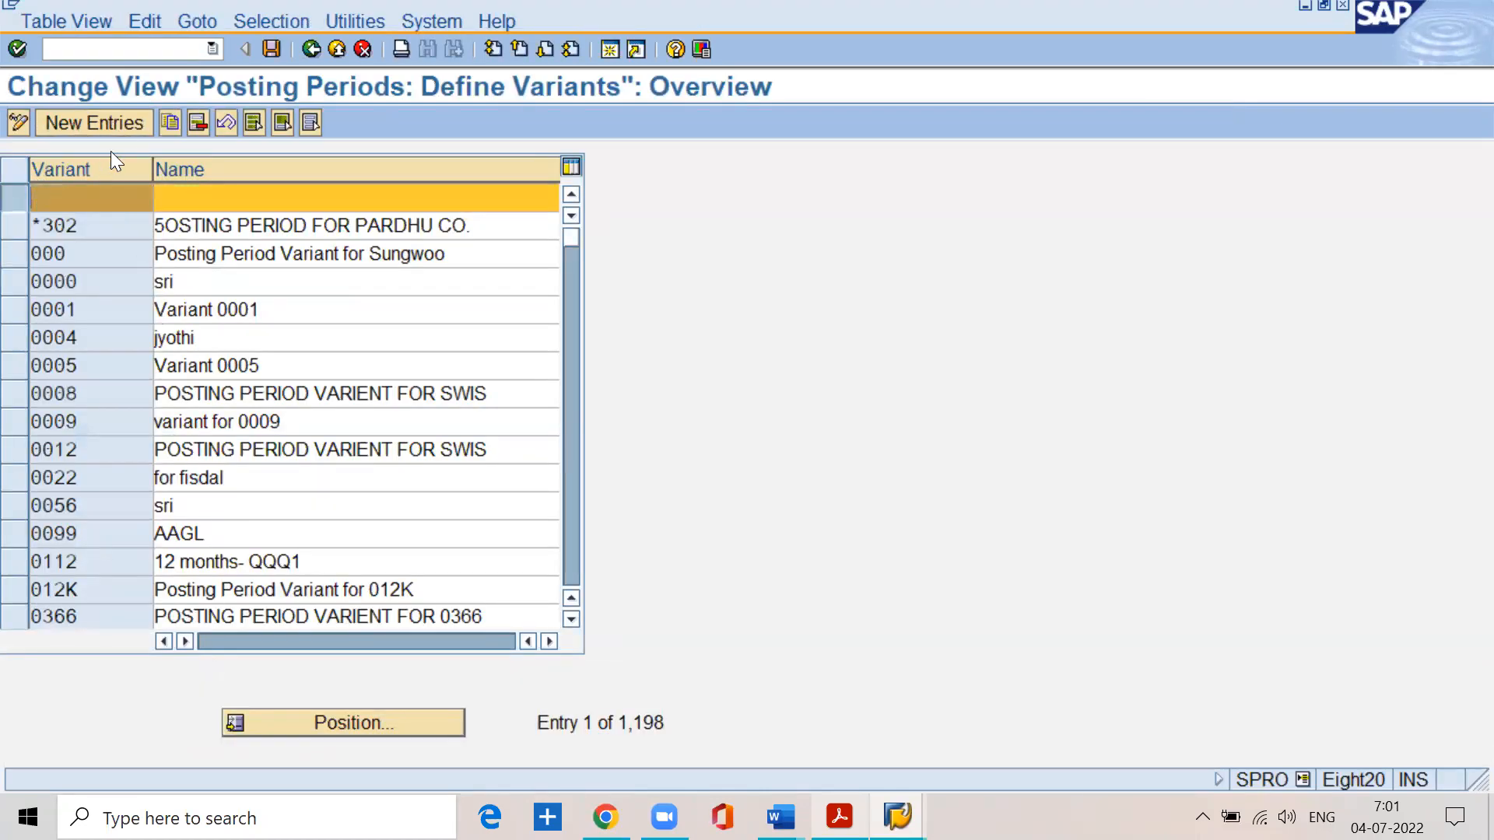
left_click(198, 122)
left_click(269, 49)
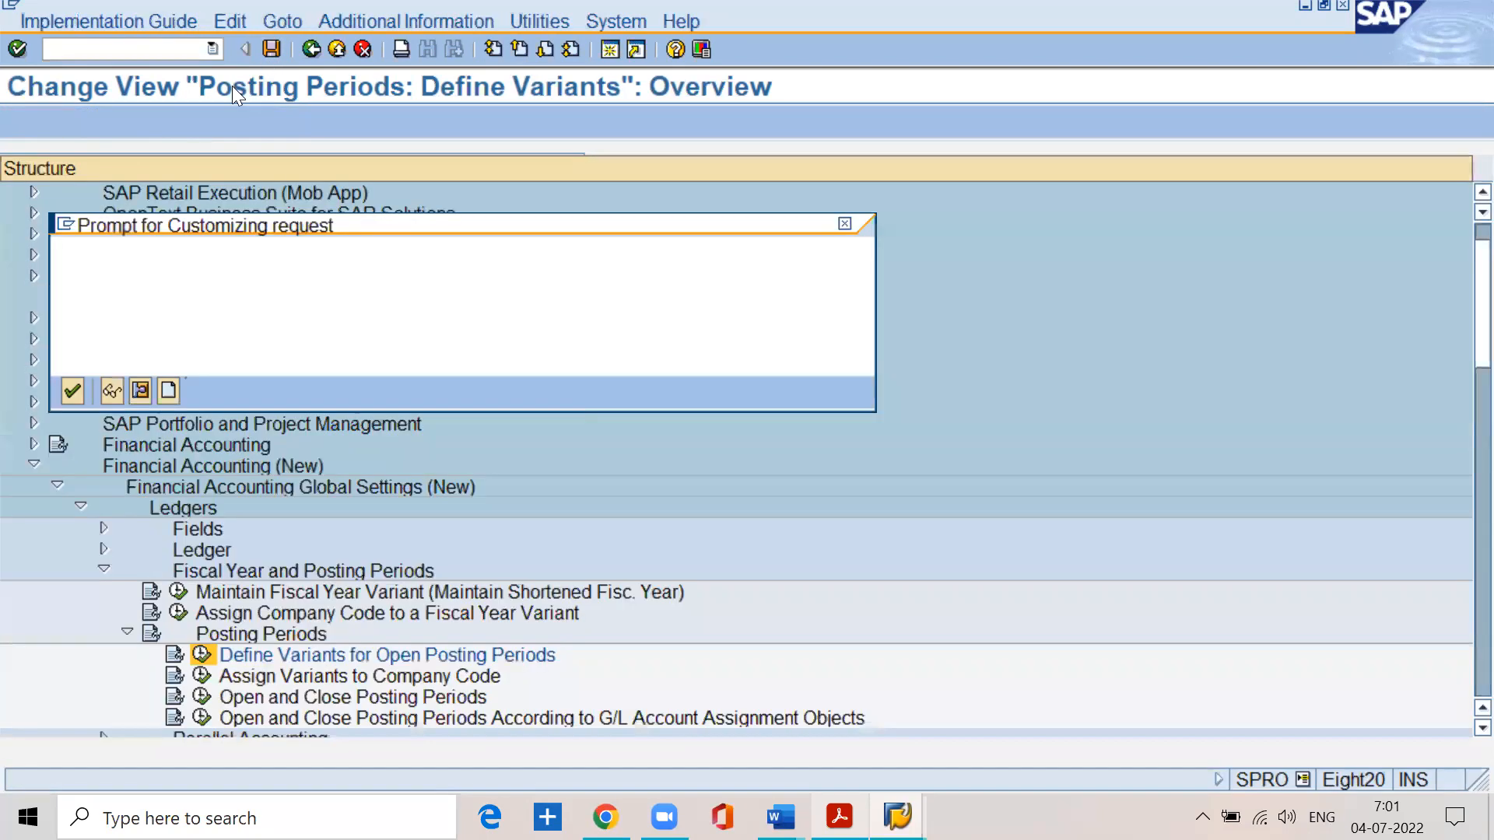
left_click(78, 388)
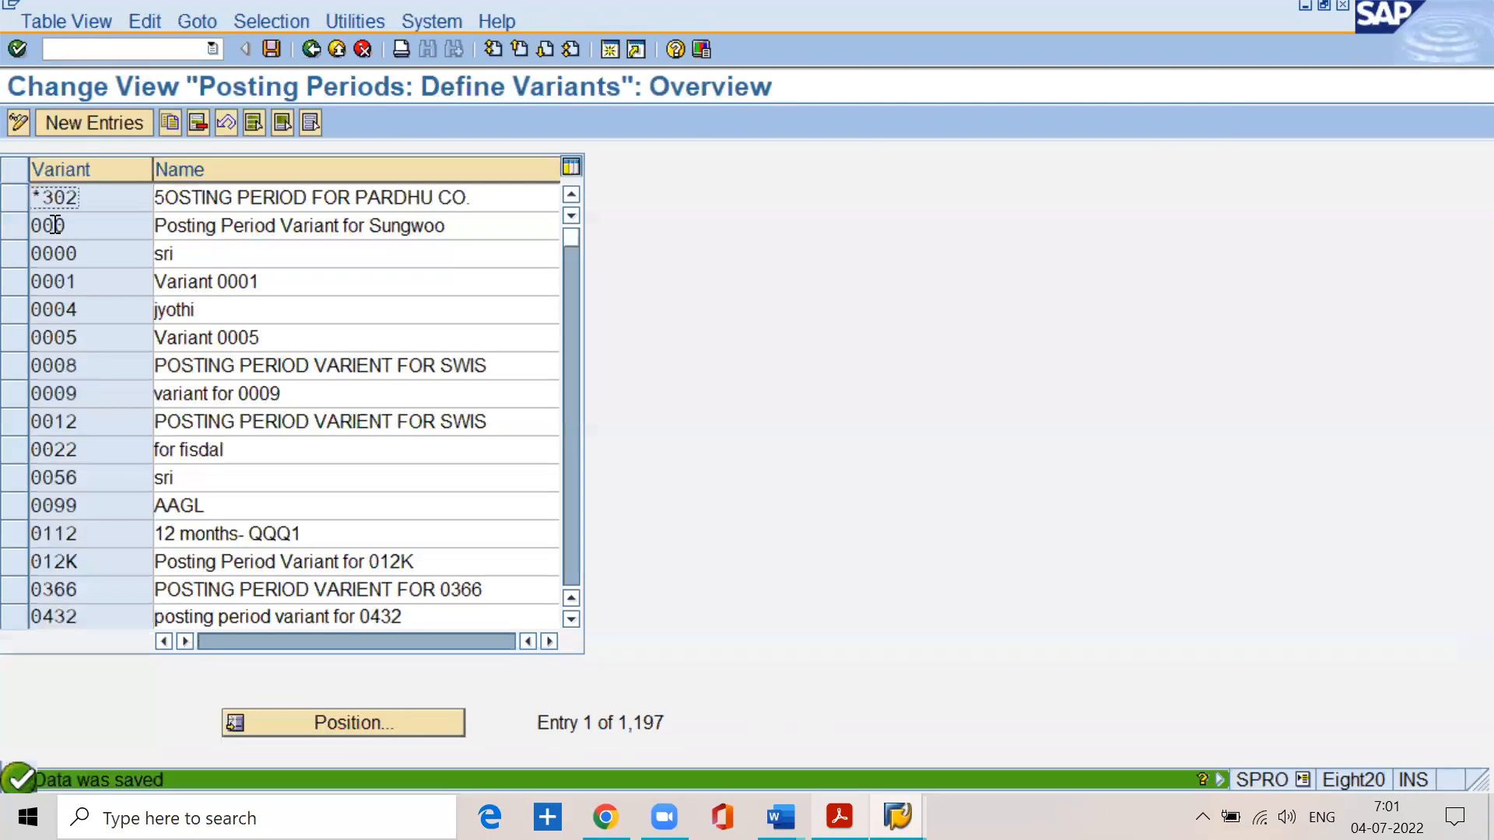
- Create and save a new posting period variant sspn with the name "posting period variant sspn"
left_click(68, 126)
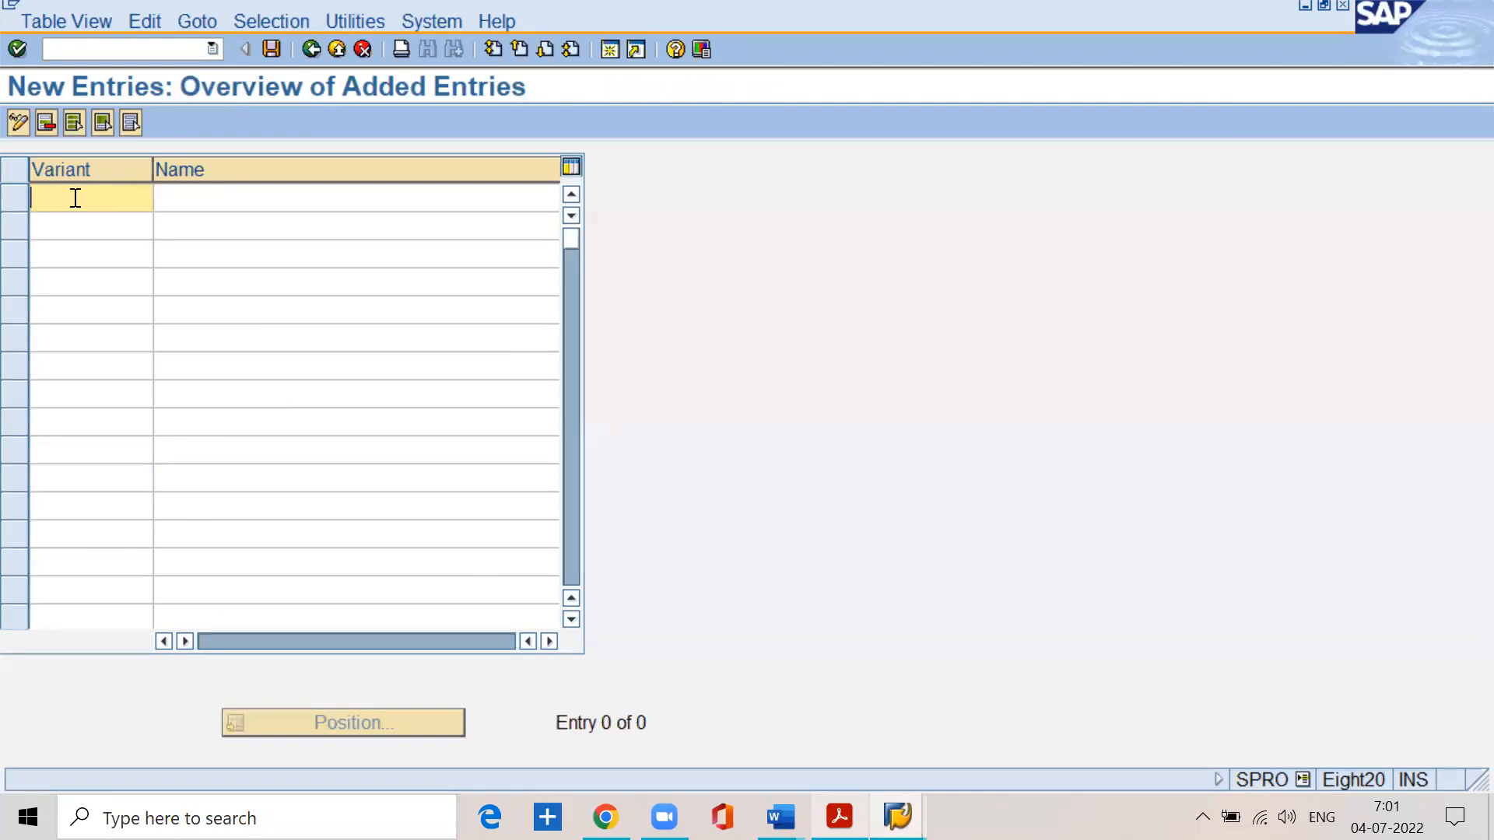
type("sspn")
key("Tab")
type("p")
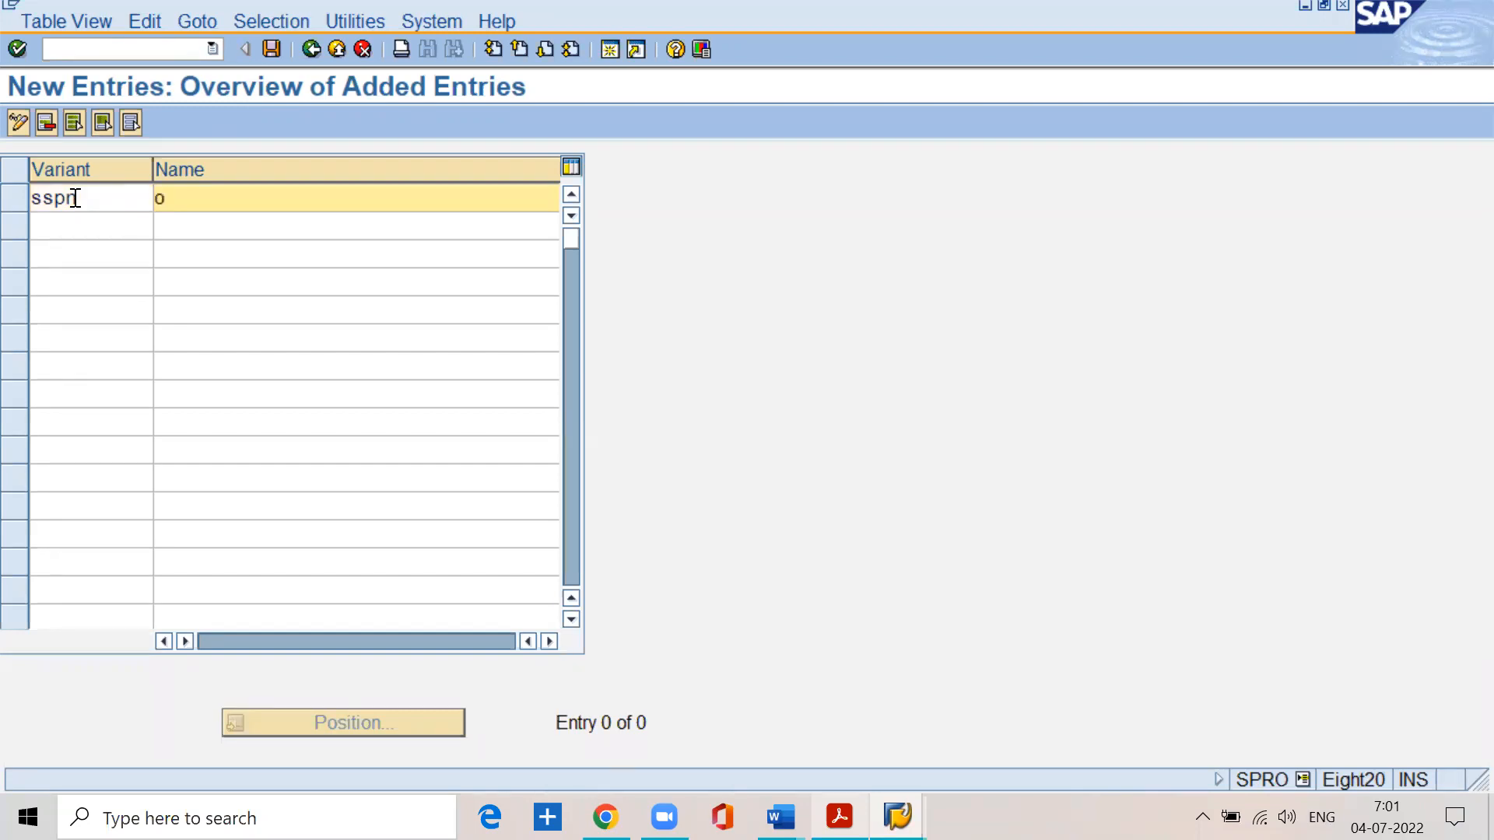
key("Down")
key("Return")
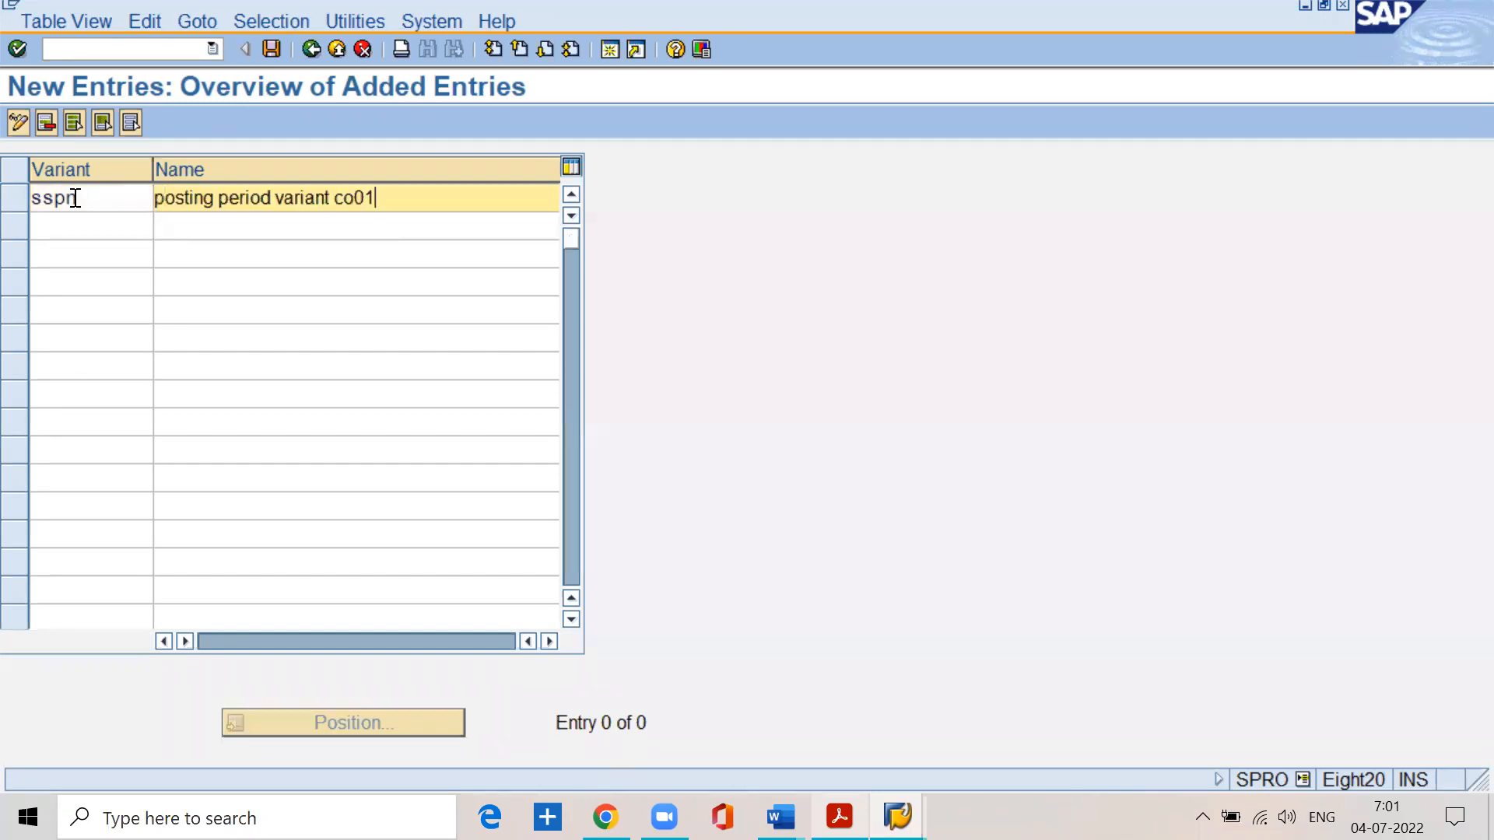
key("BackSpace")
key("BackSpace")
key("BackSpace")
key("BackSpace")
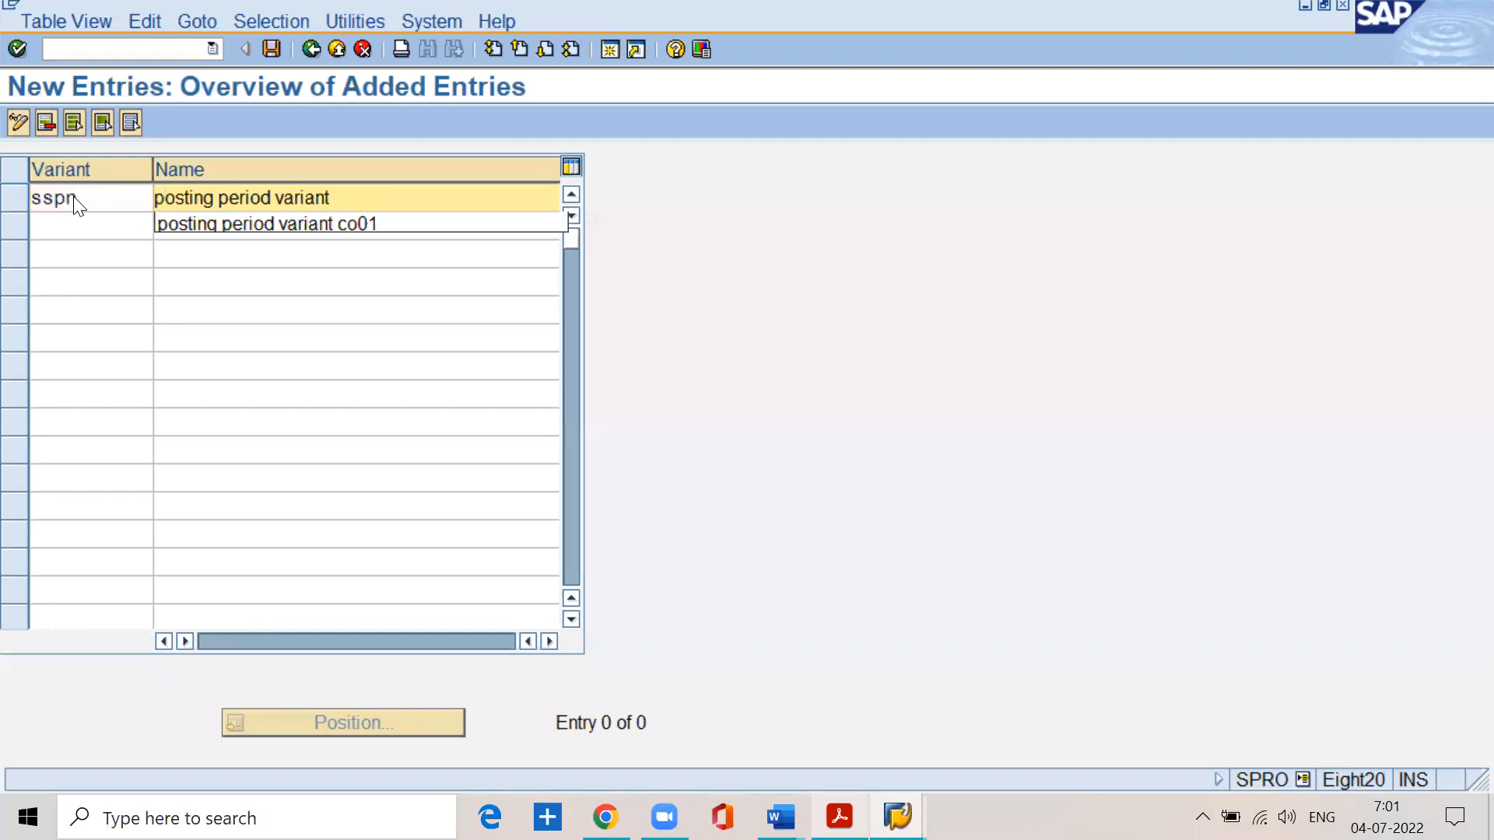
type("sspn")
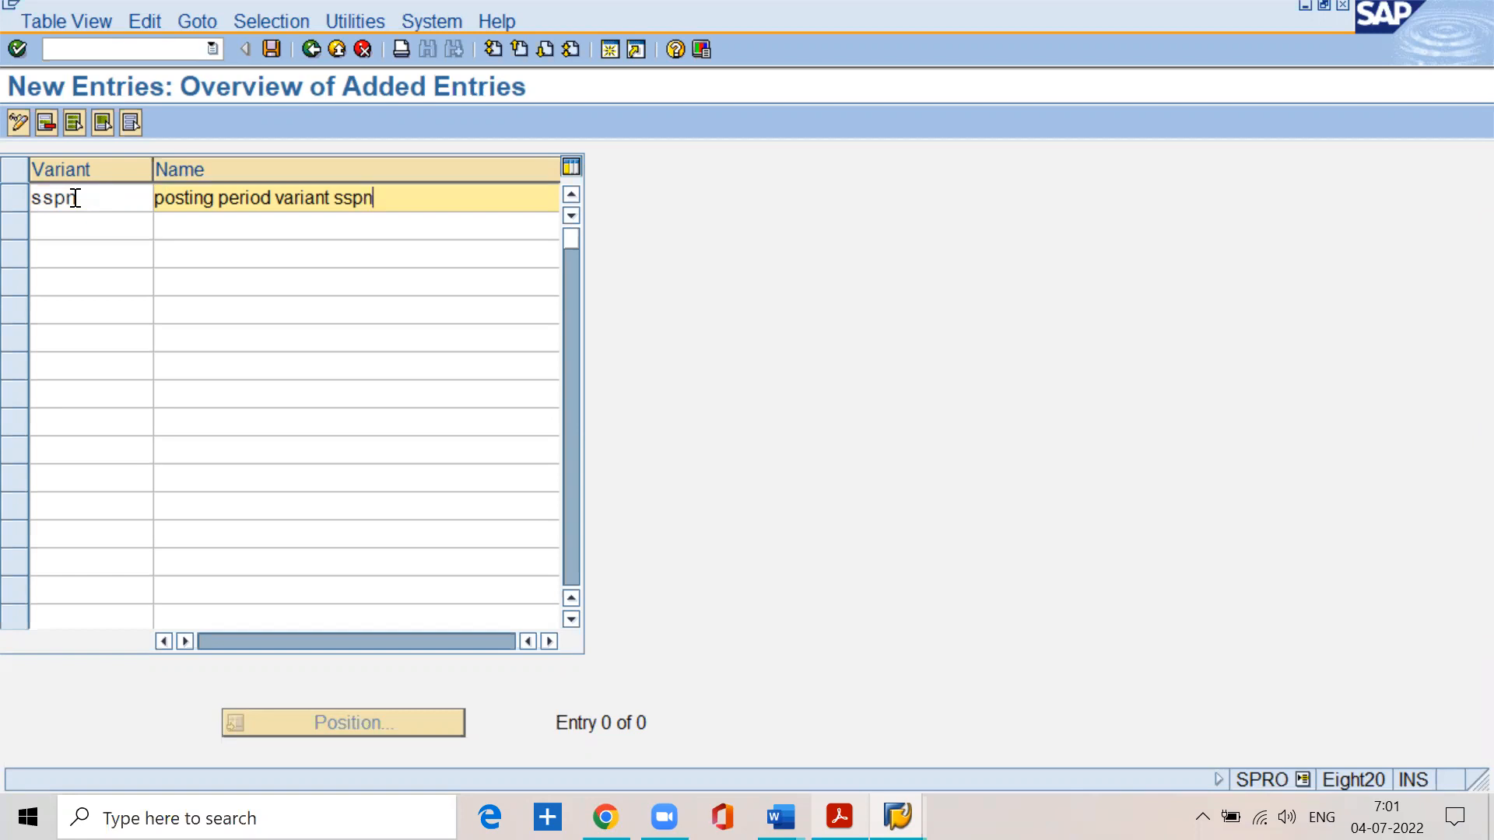
left_click(271, 49)
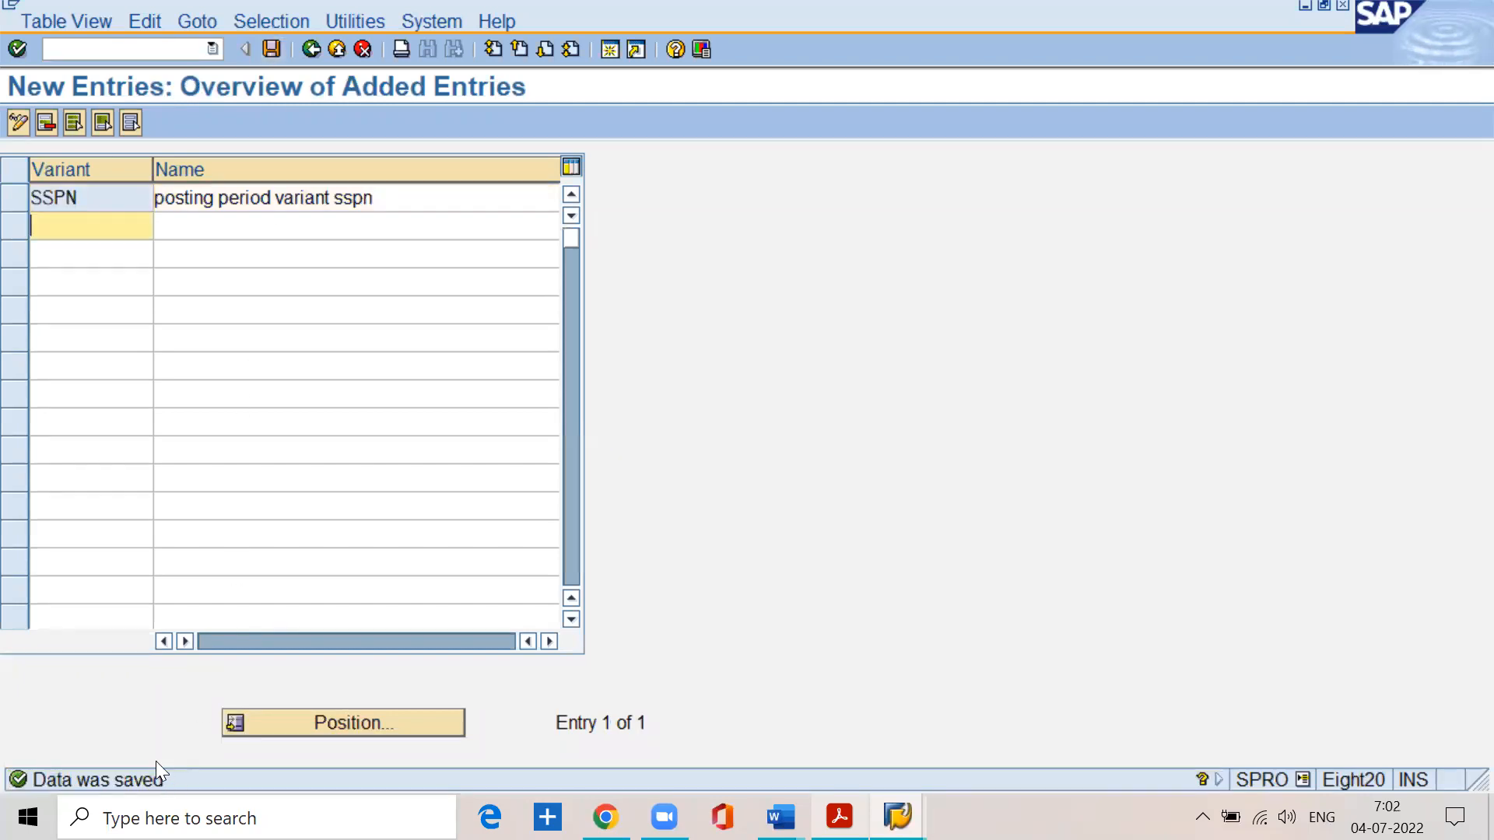
- Switch to BASIC SETTINGS.pdf and read the step 4.2 heading on assigning the posting period variant to a company code
left_click(837, 809)
scroll(437, 624, "down", 8)
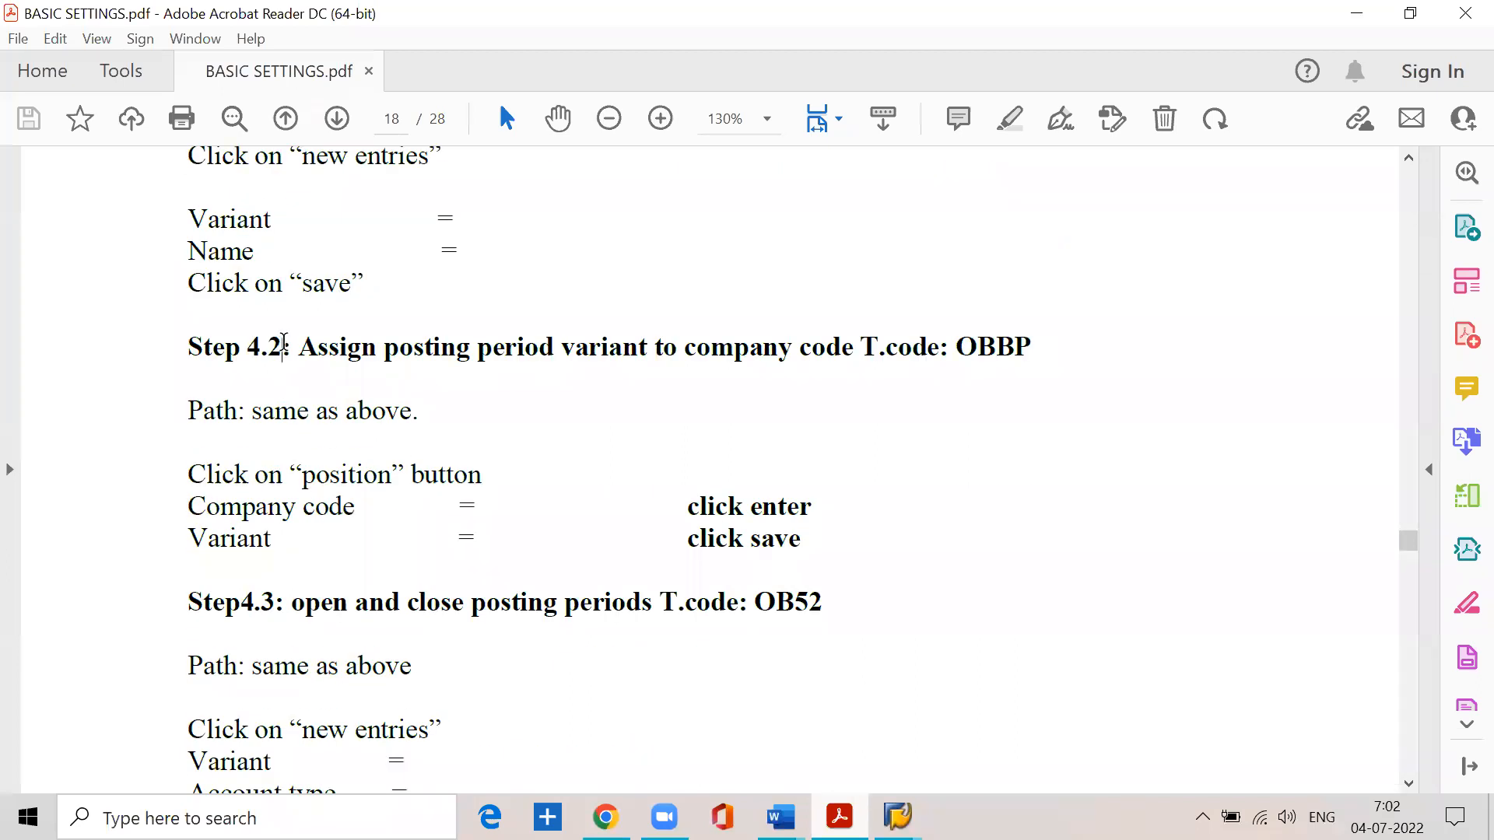
left_click_drag(284, 347, 1017, 400)
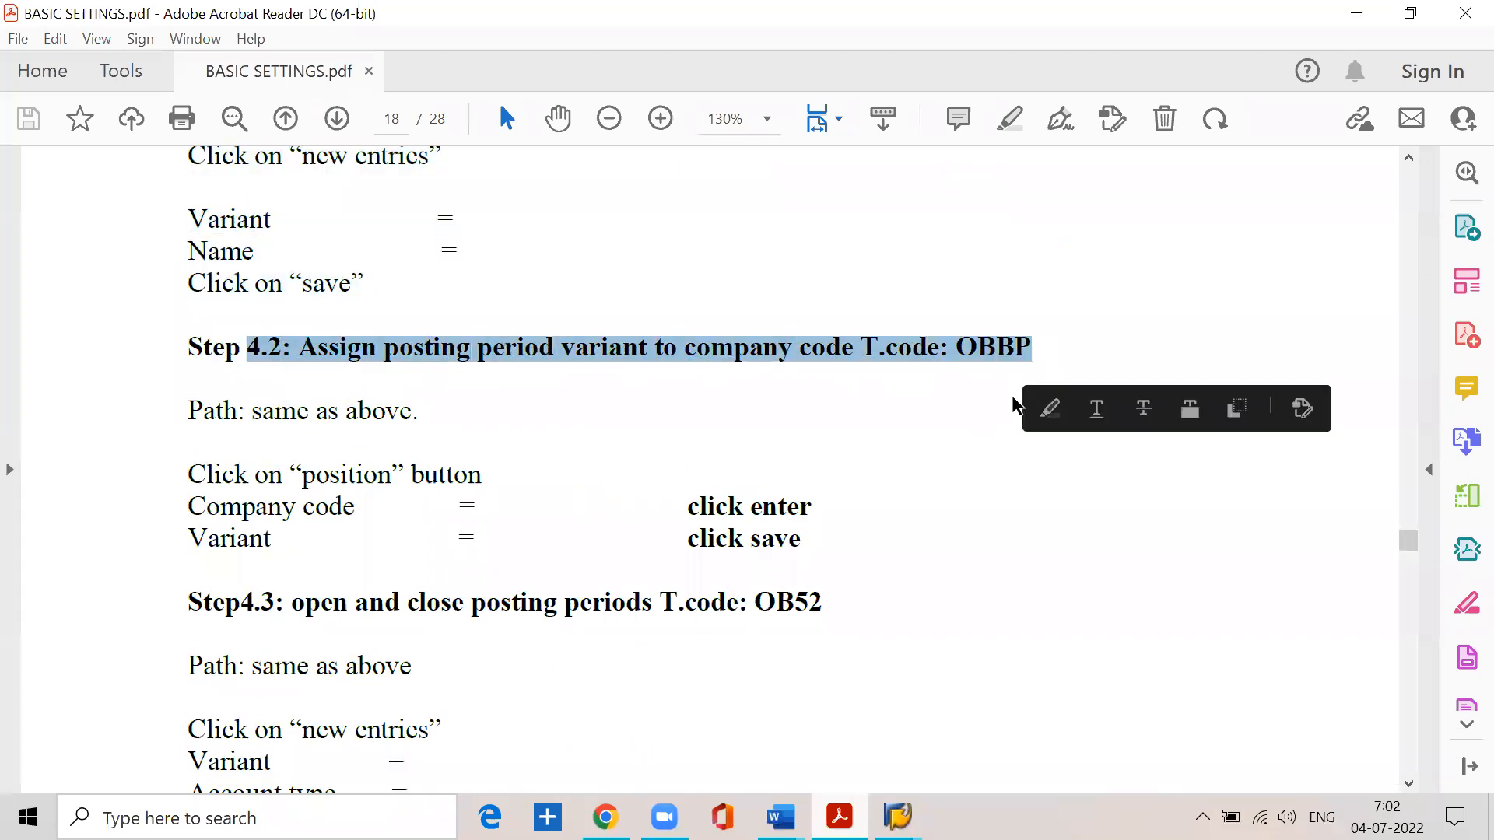
left_click(1355, 14)
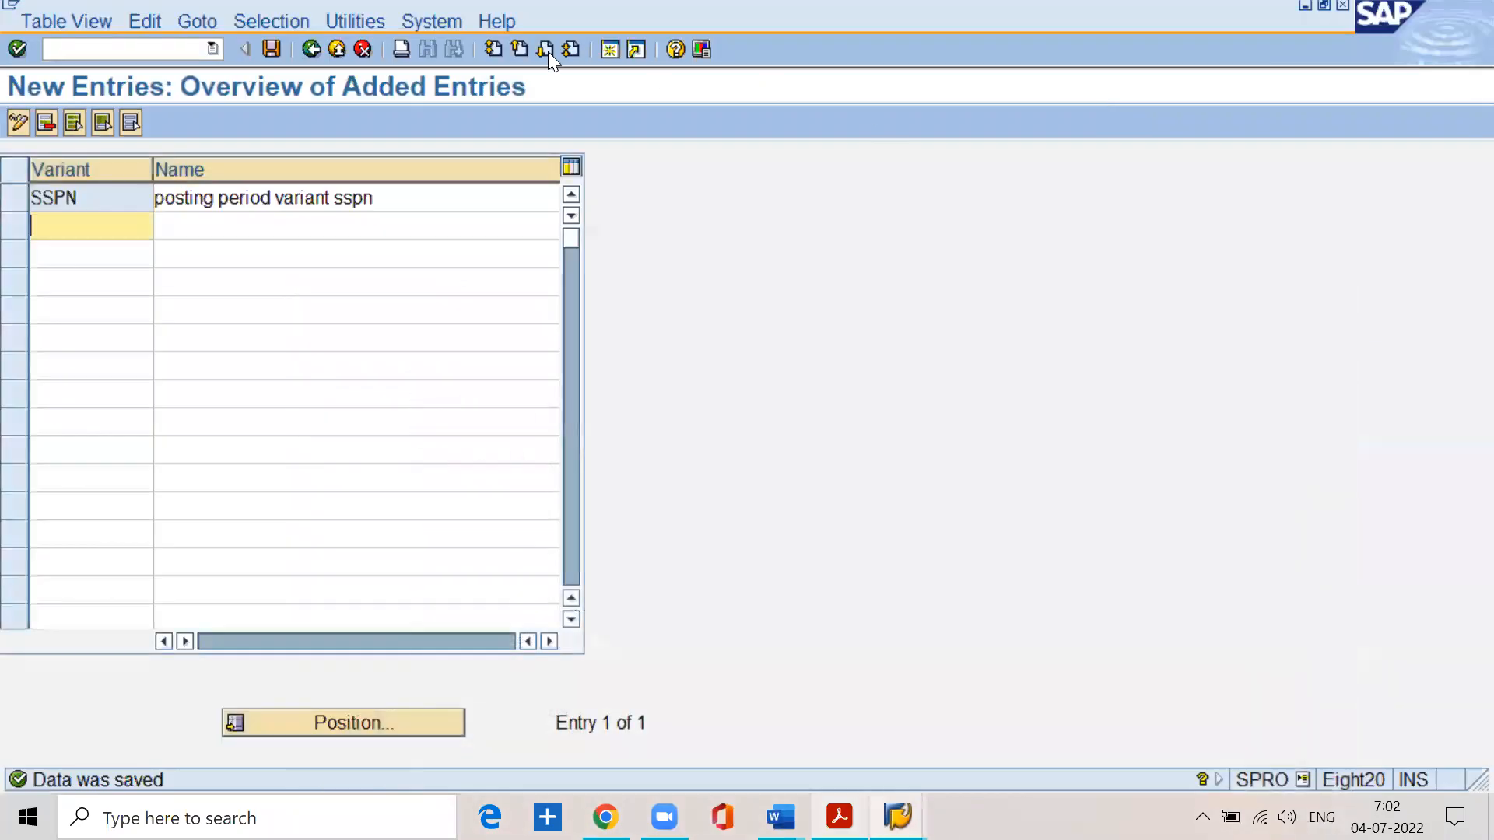
- Return to the implementation guide and open the Assign Variants to Company Code activity under Posting Periods
left_click(311, 49)
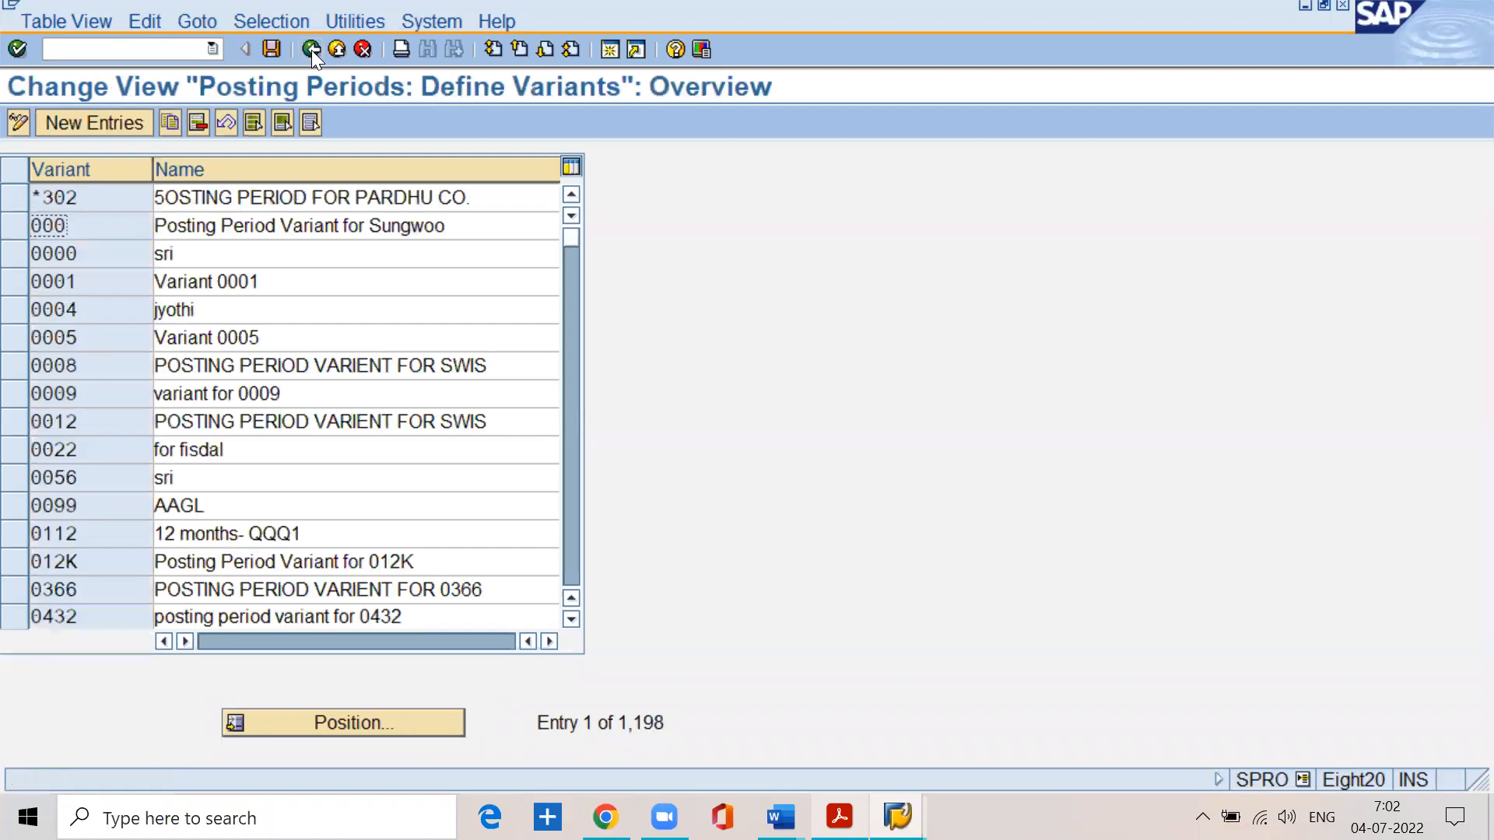
left_click(311, 49)
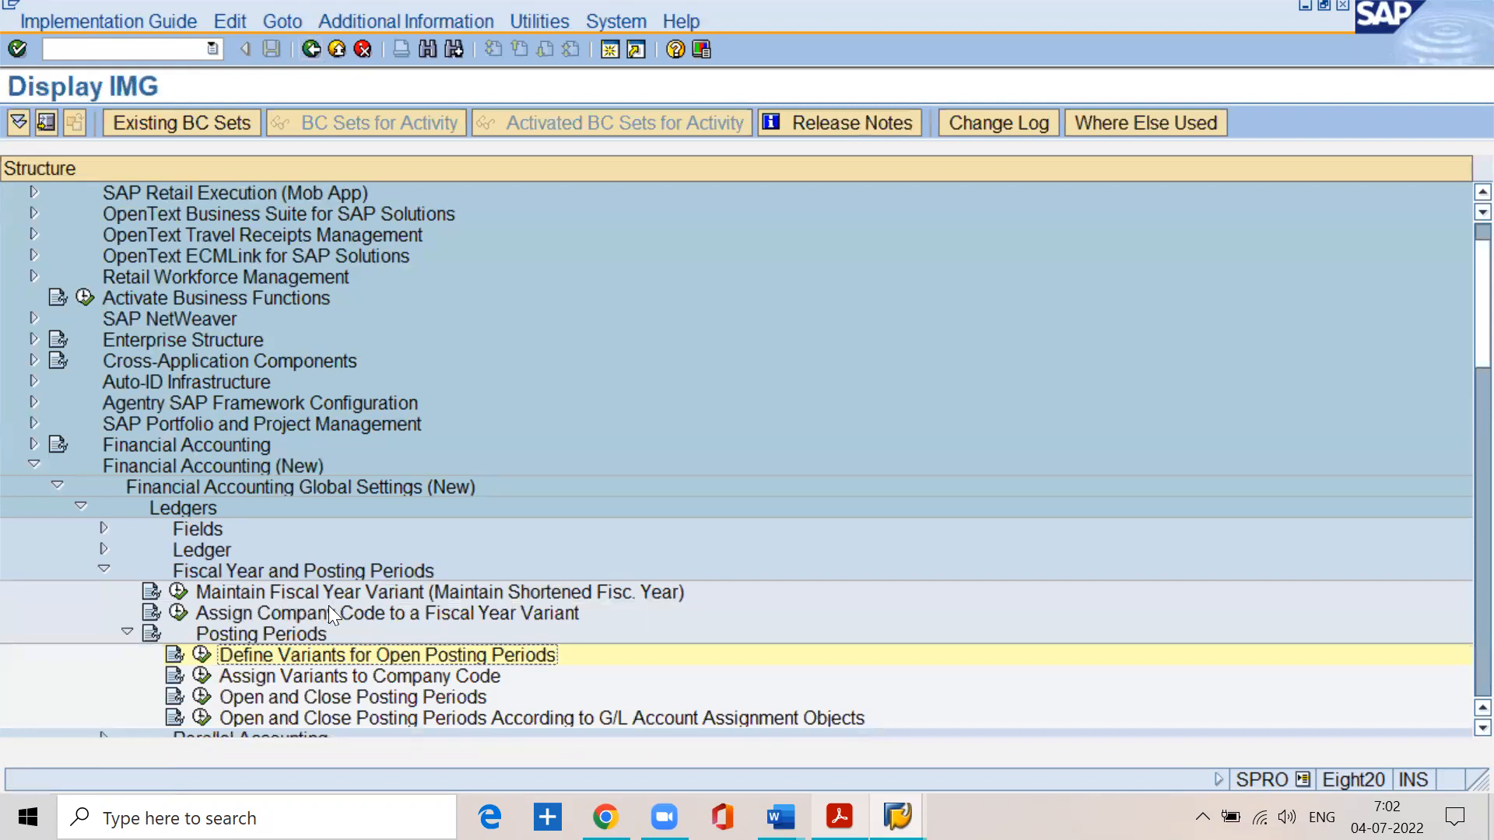
left_click(339, 677)
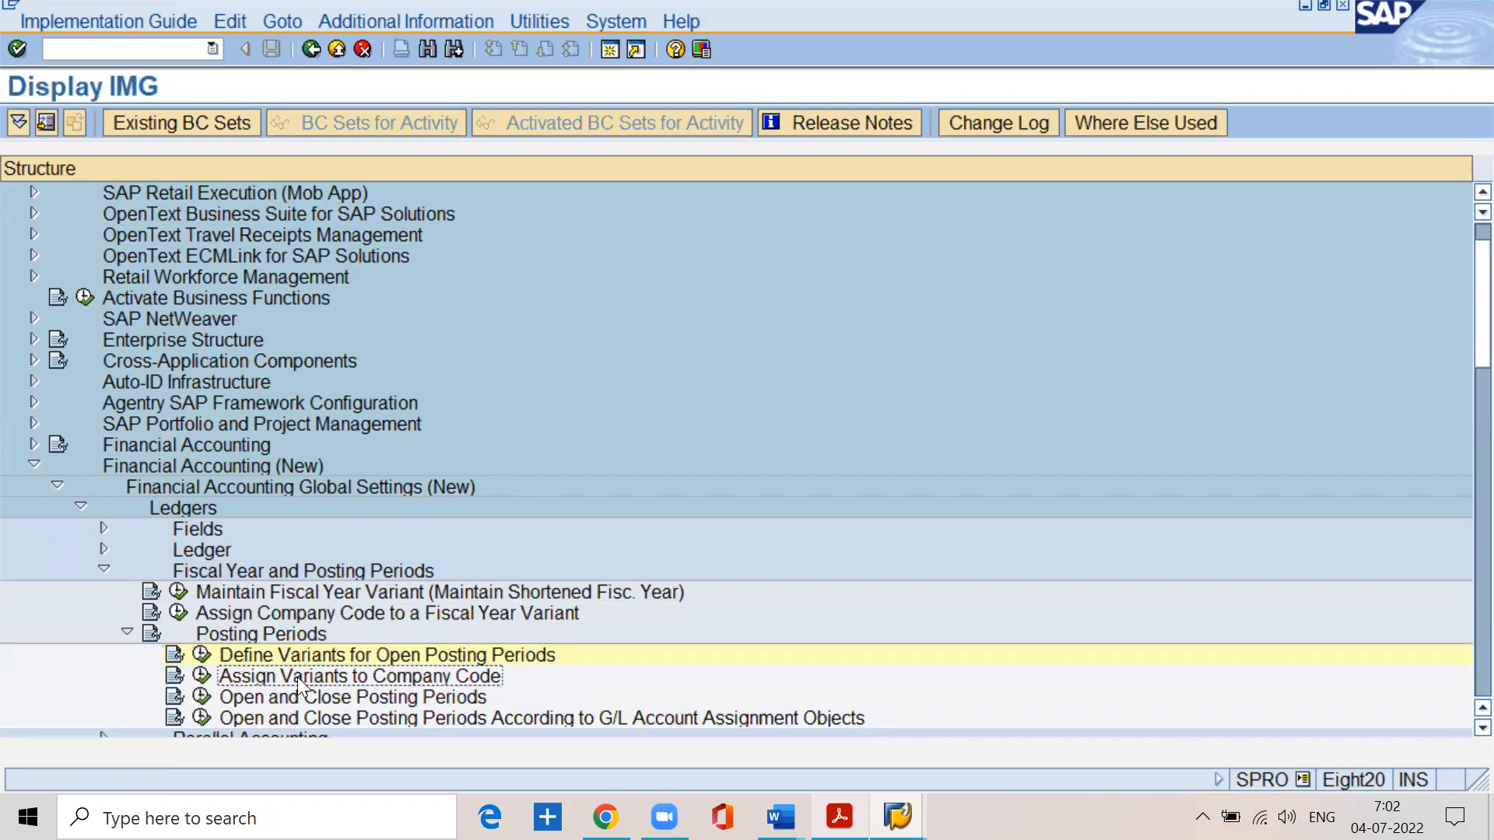
left_click(202, 676)
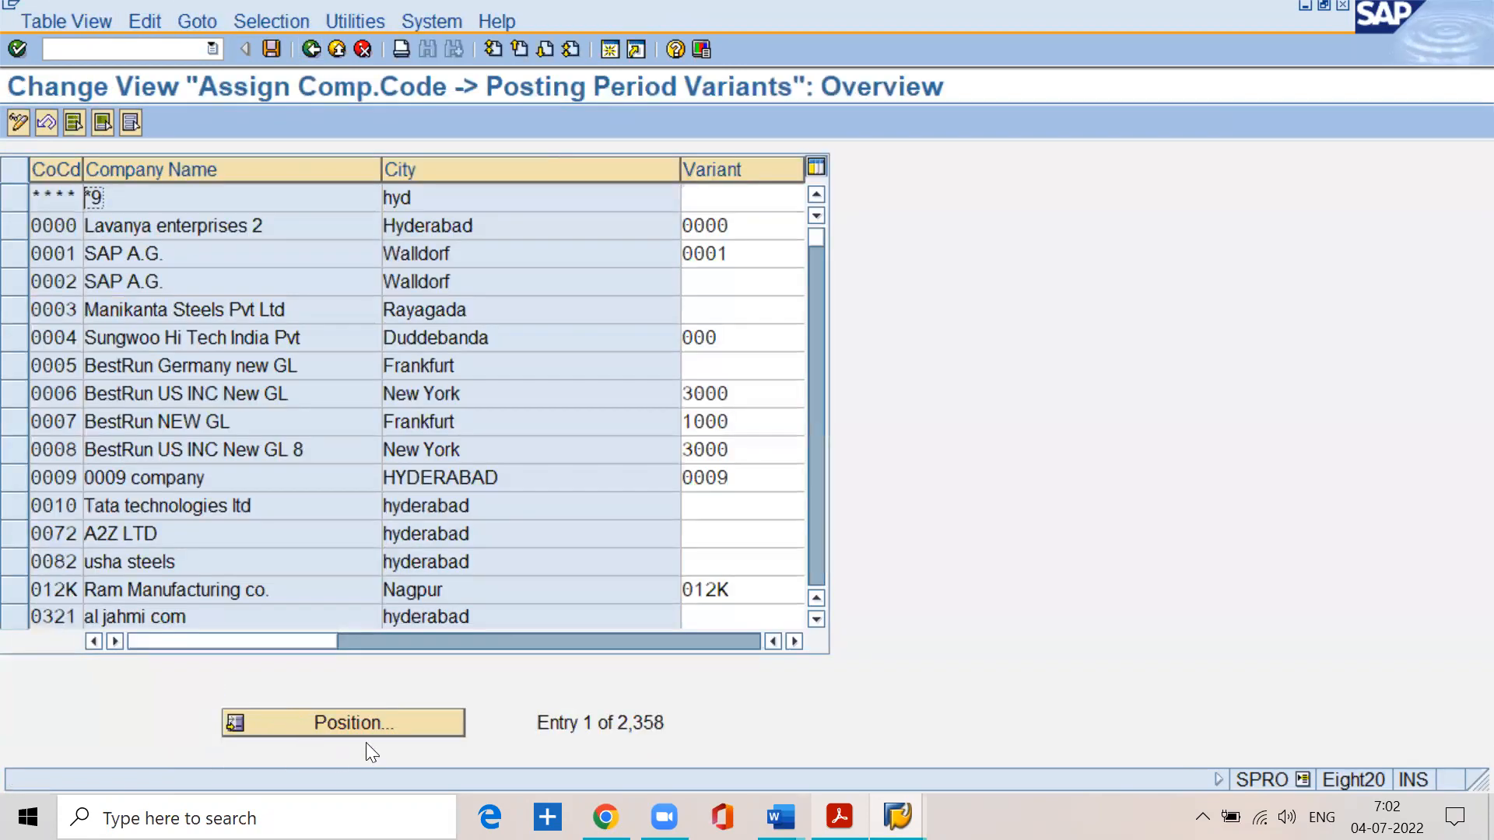
- Check the step 4.2 instructions in BASIC SETTINGS.pdf for positioning to the company code, and return to SAP
key("alt+Tab")
scroll(423, 620, "down", 3)
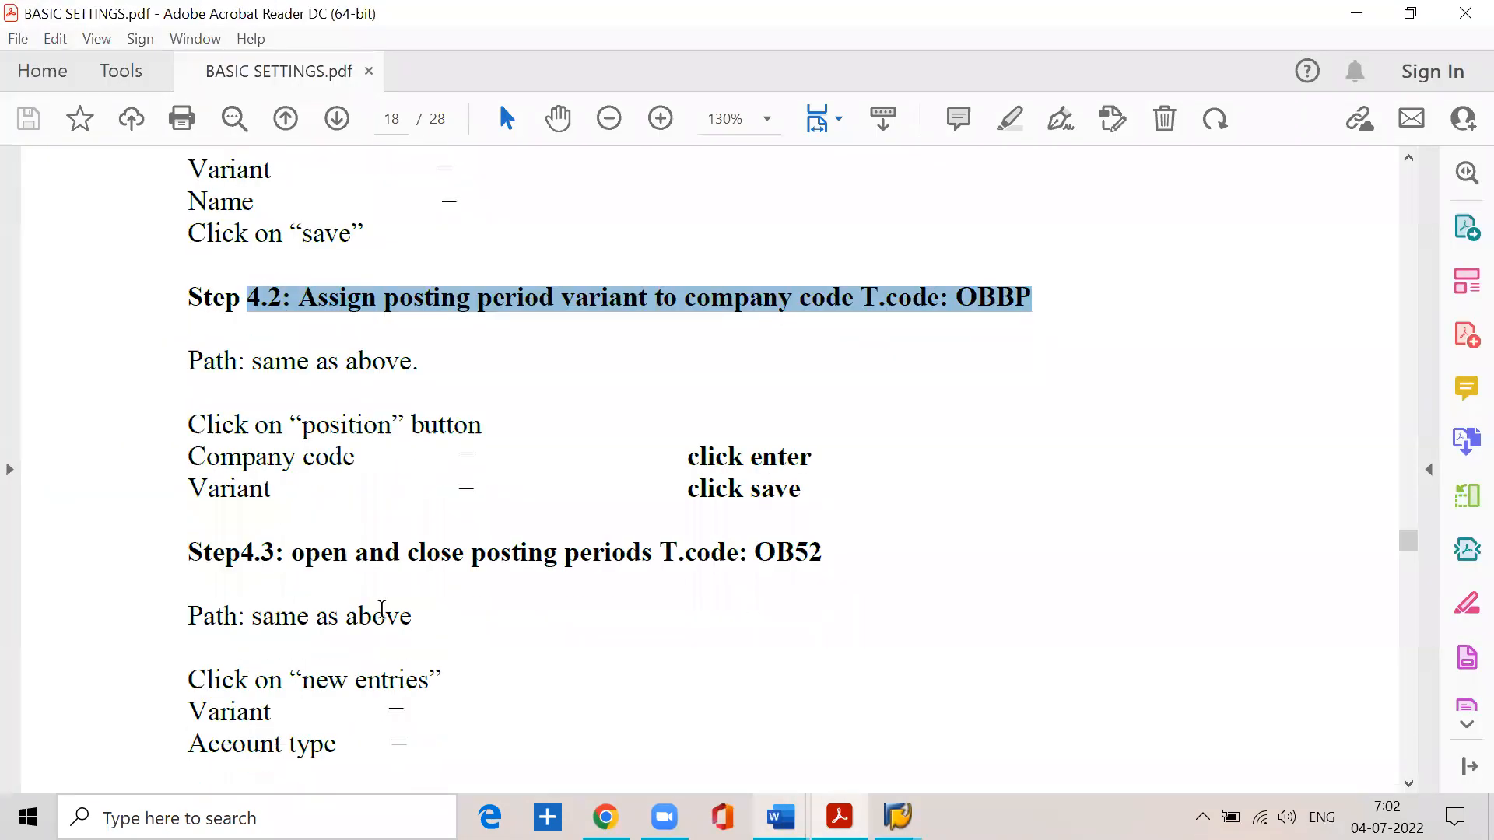
left_click_drag(189, 325, 482, 327)
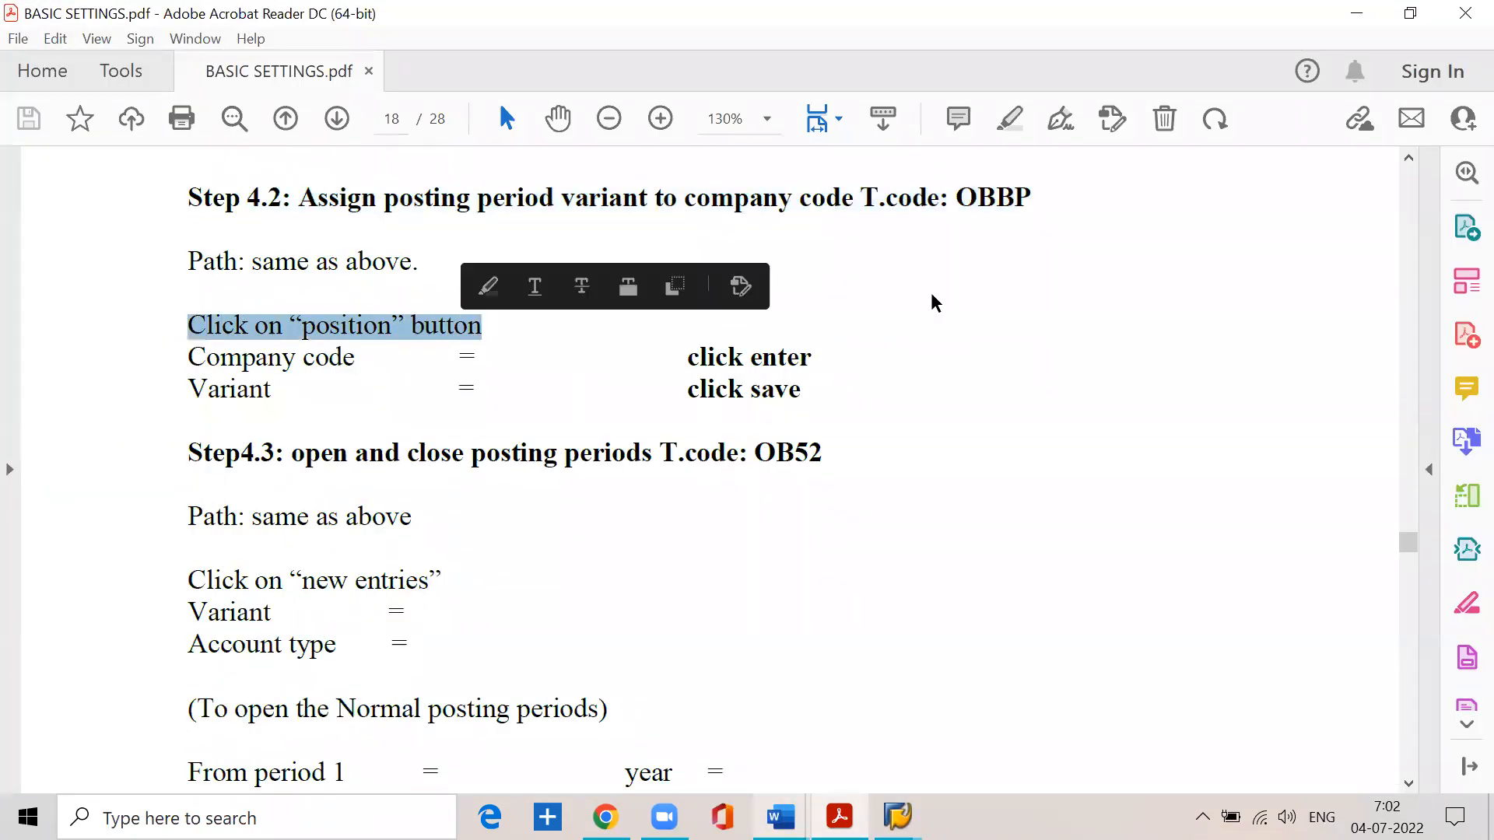
left_click(1357, 14)
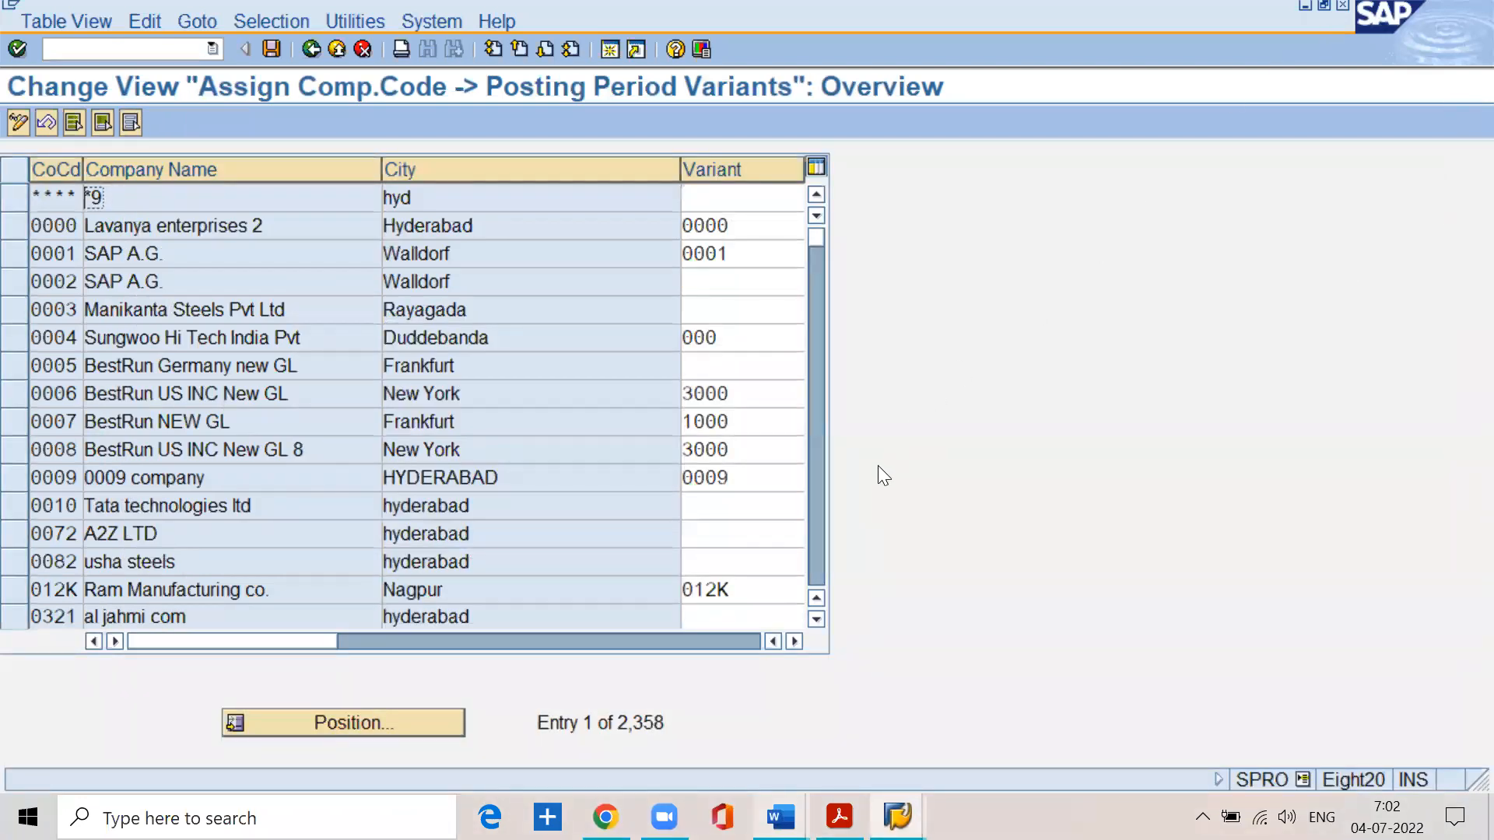
- Position the variant assignment list at company code sspn
left_click(354, 727)
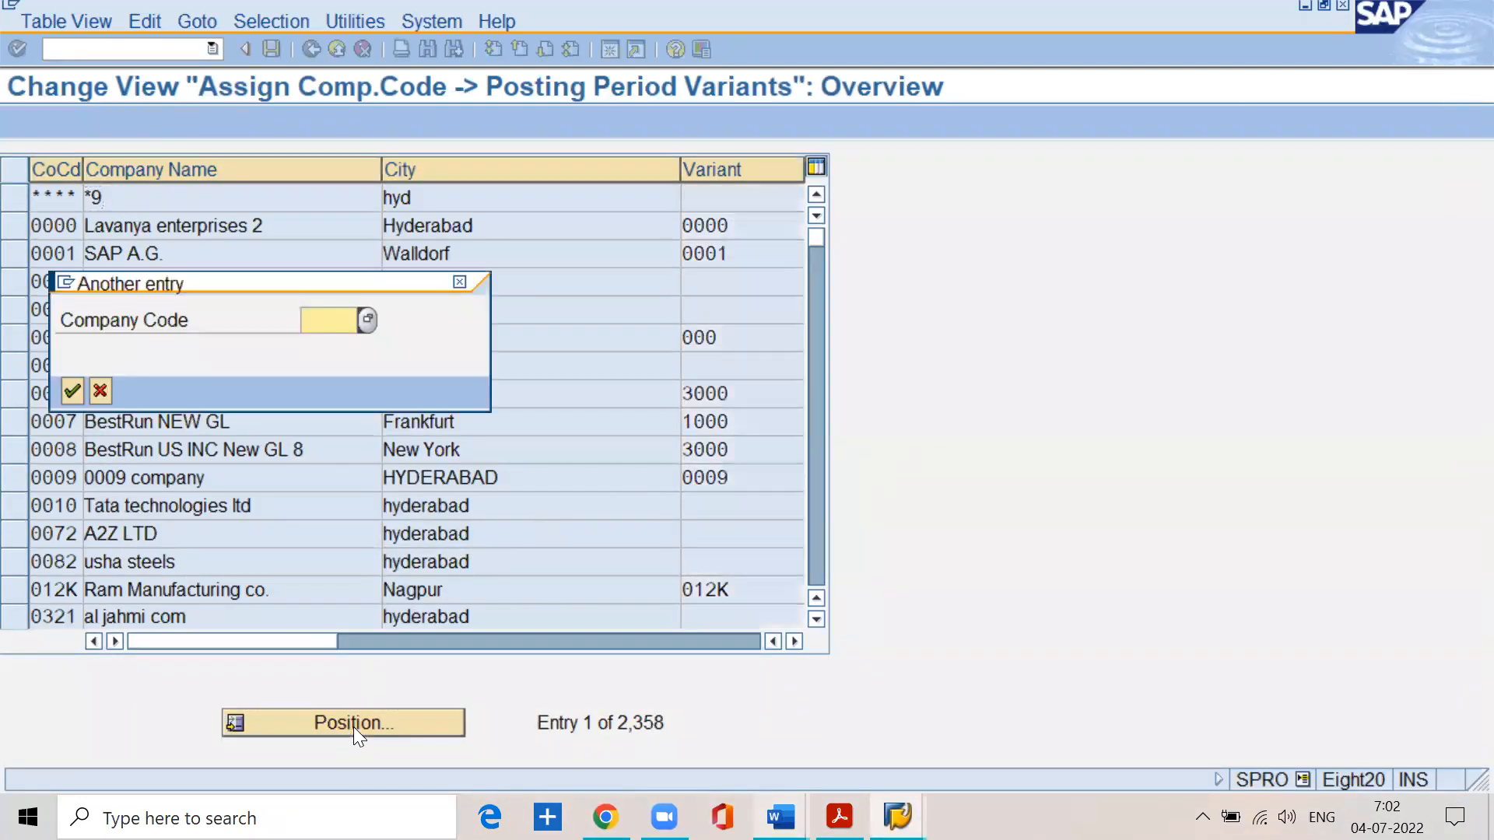
type("sspn")
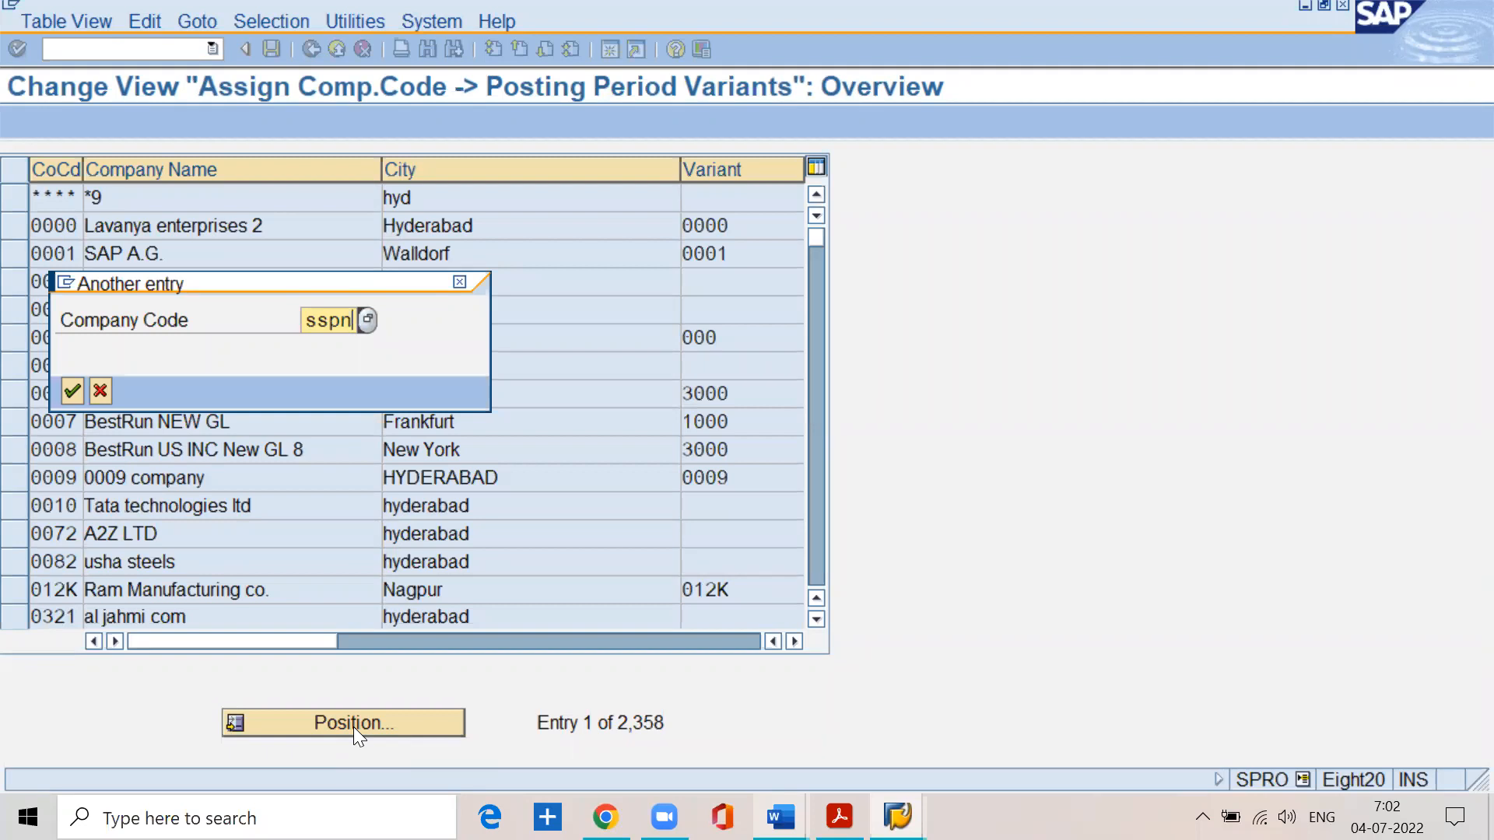
left_click(72, 391)
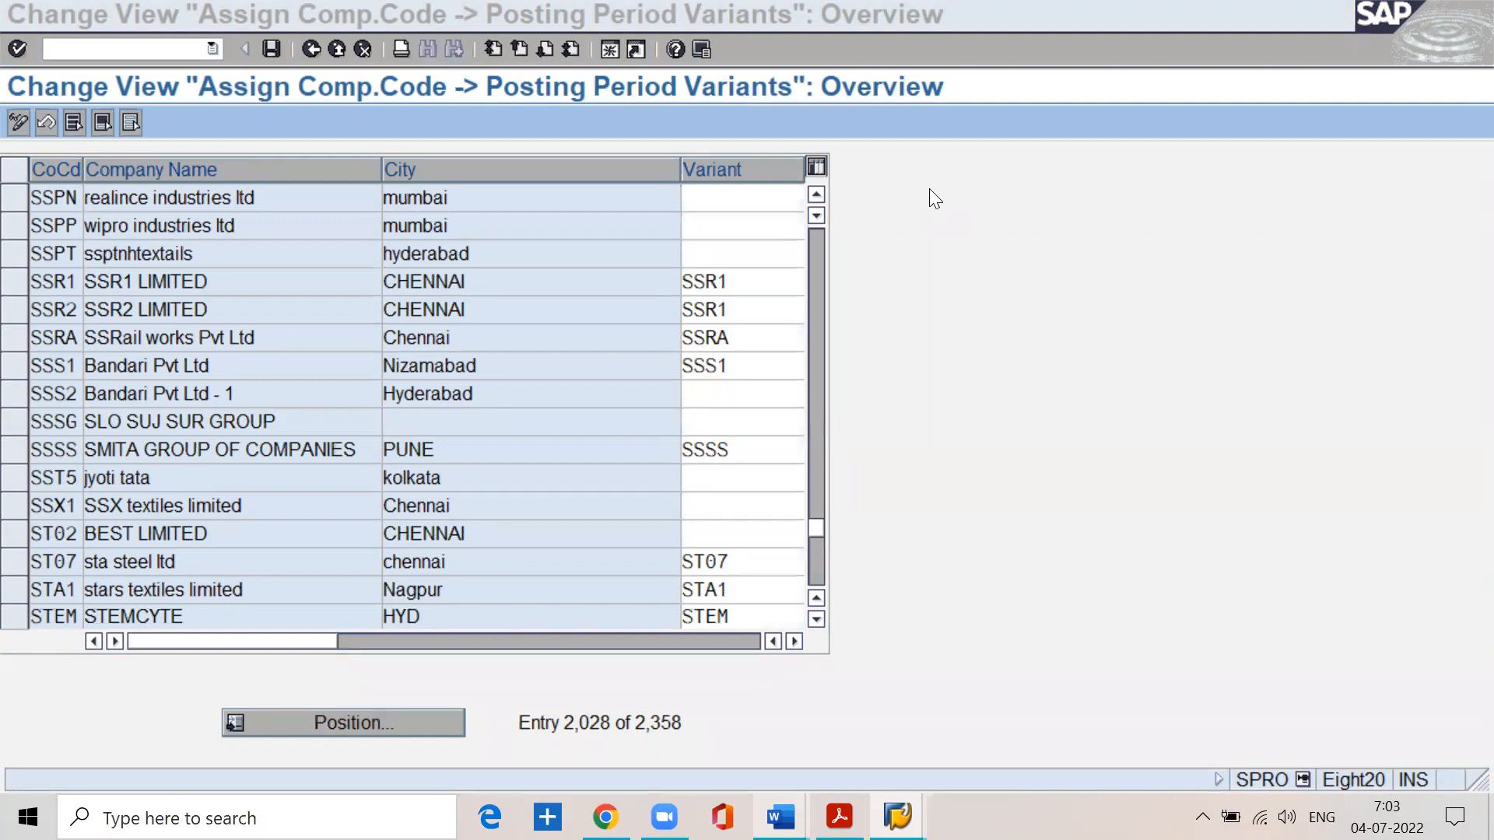
- Assign posting period variant sspn to company code SSPN and save the assignment under the proposed customizing request
left_click(775, 204)
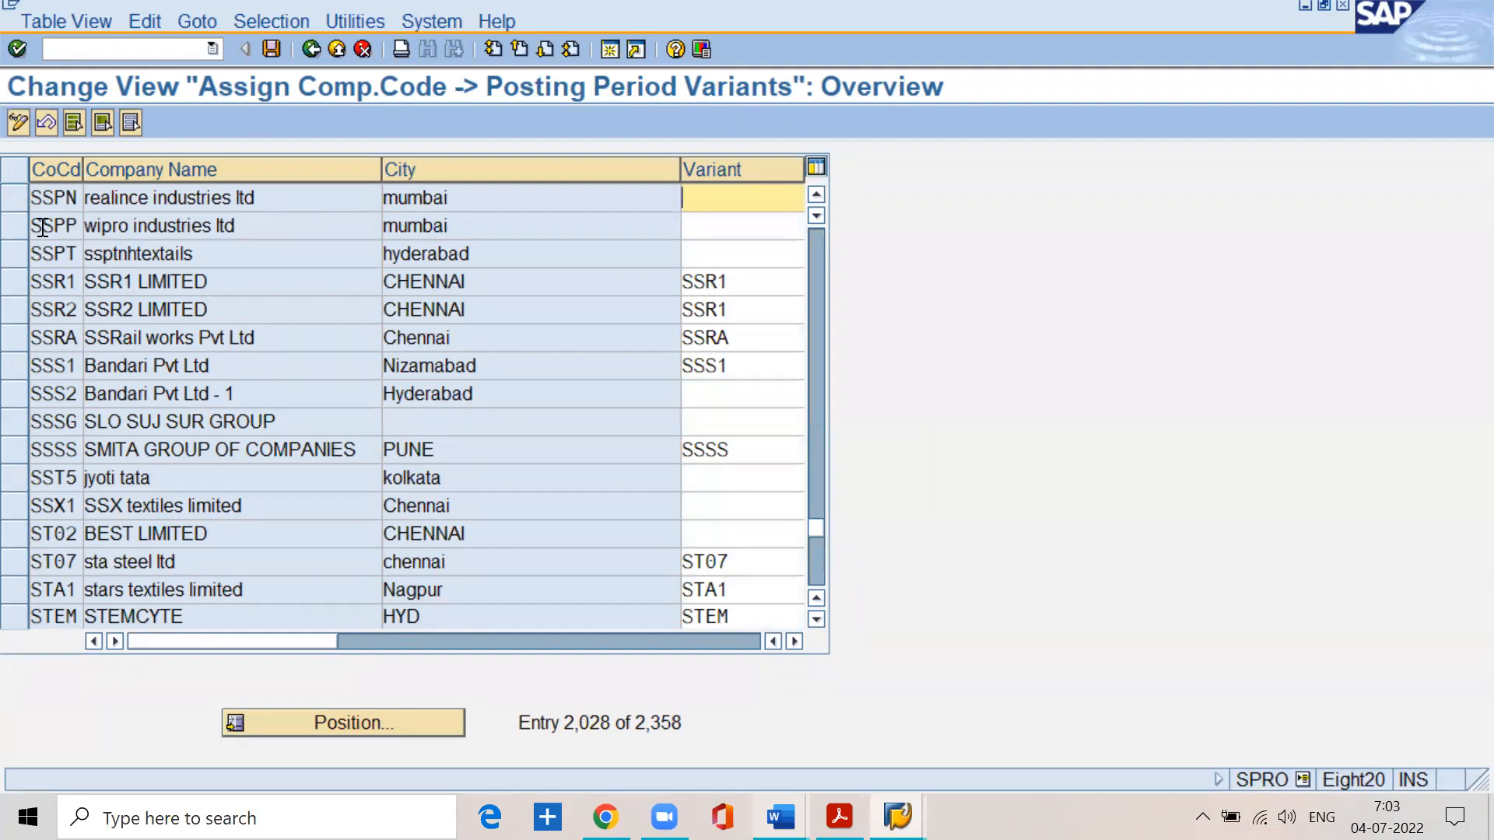
left_click(13, 199)
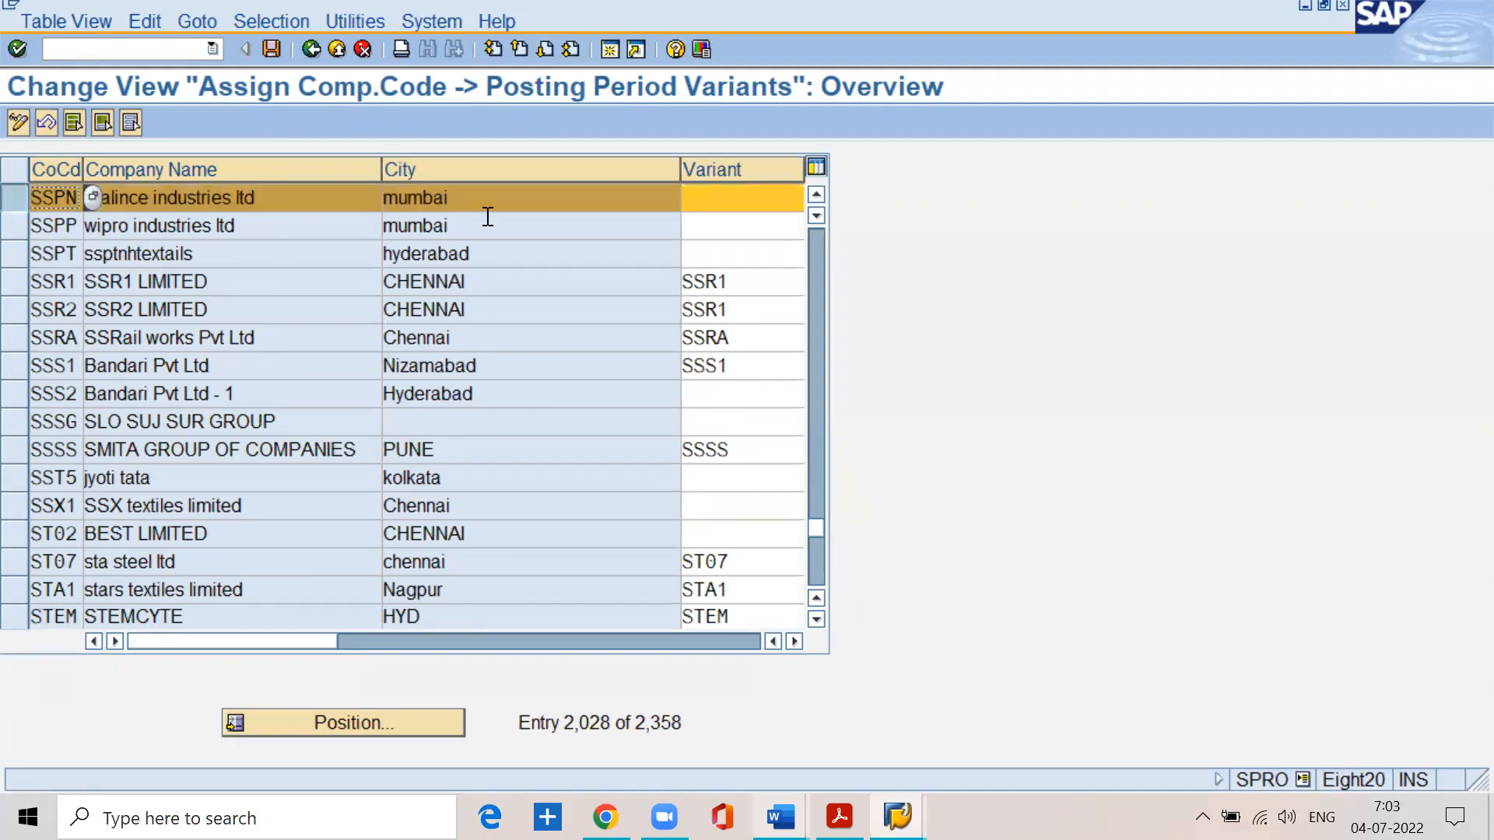
left_click(701, 202)
type("sspn")
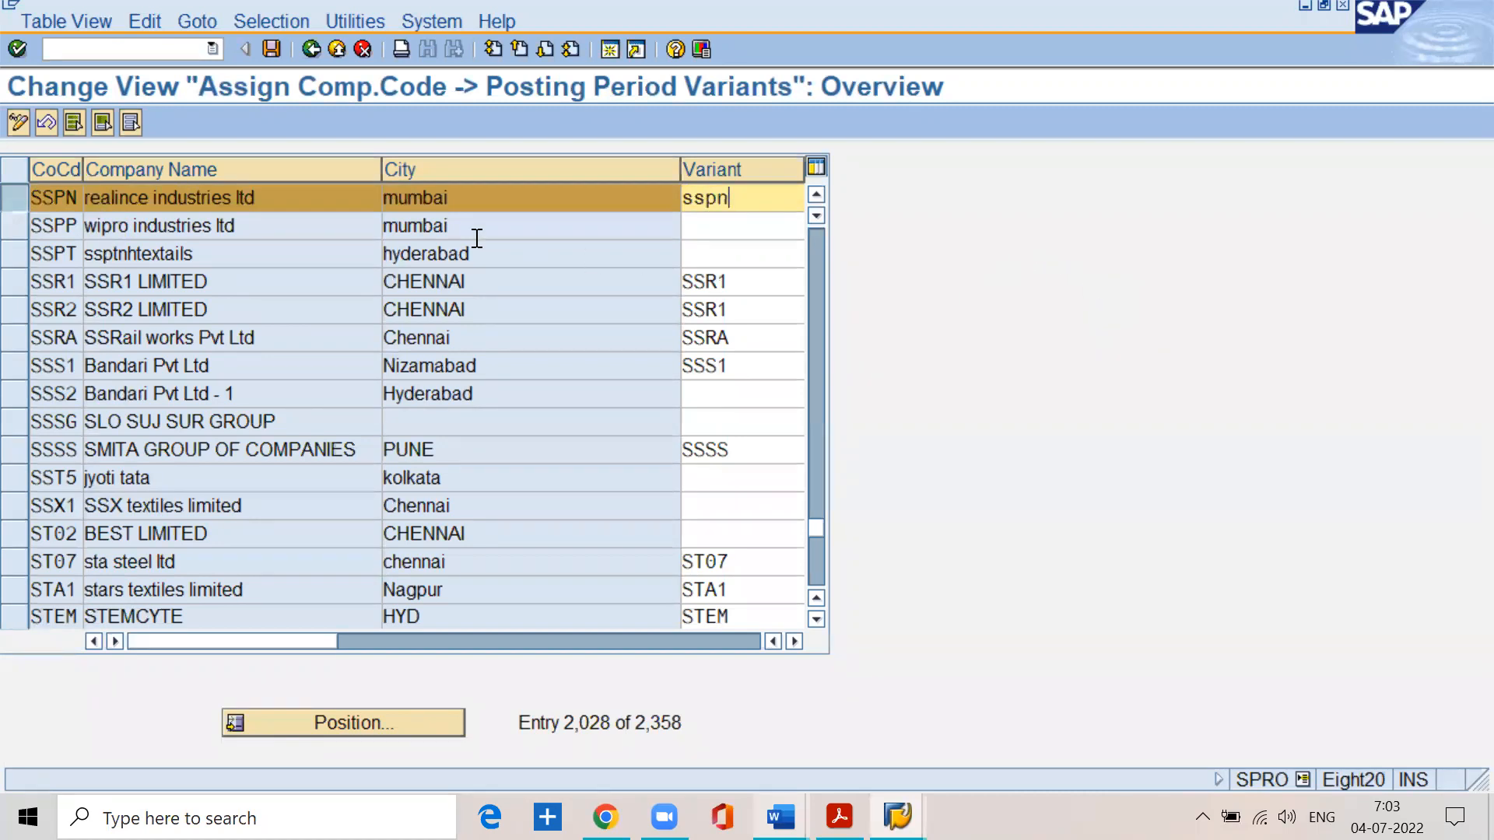
left_click(272, 49)
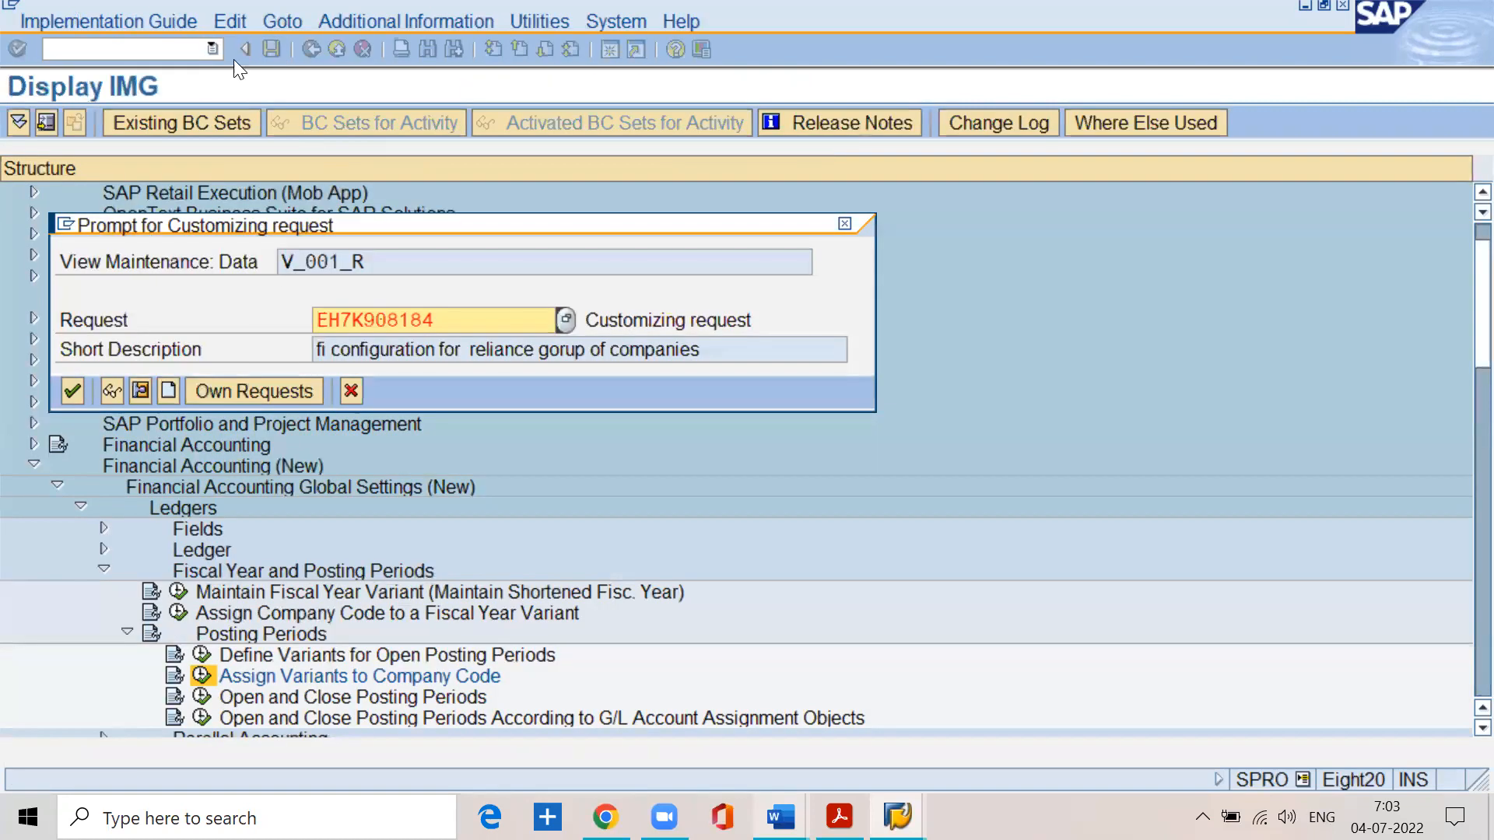
left_click(70, 391)
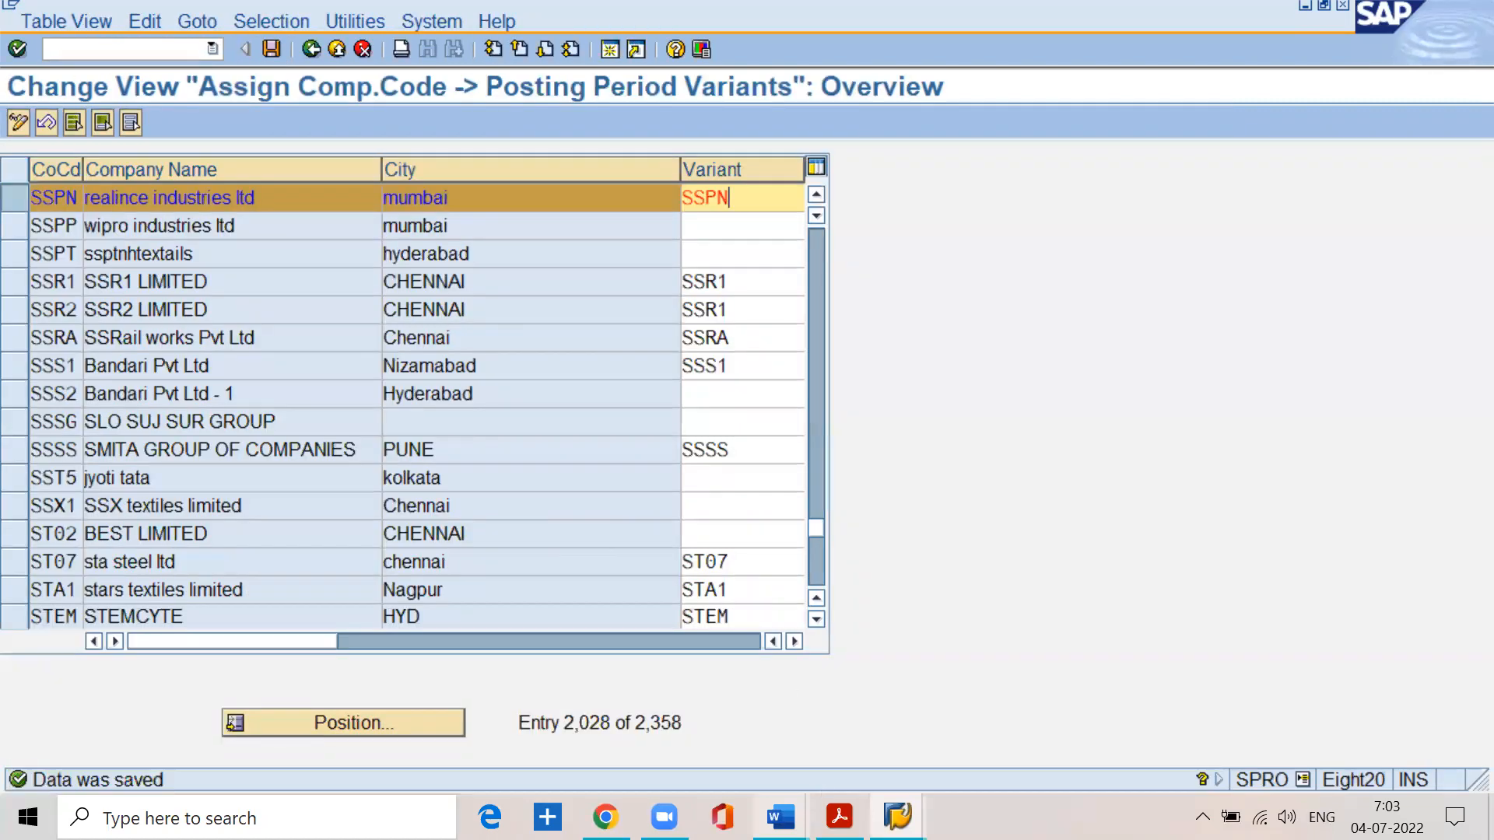
- Switch to BASIC SETTINGS.pdf, read the step 4.3 heading on opening and closing posting periods, and return to SAP
left_click(839, 817)
scroll(666, 621, "down", 3)
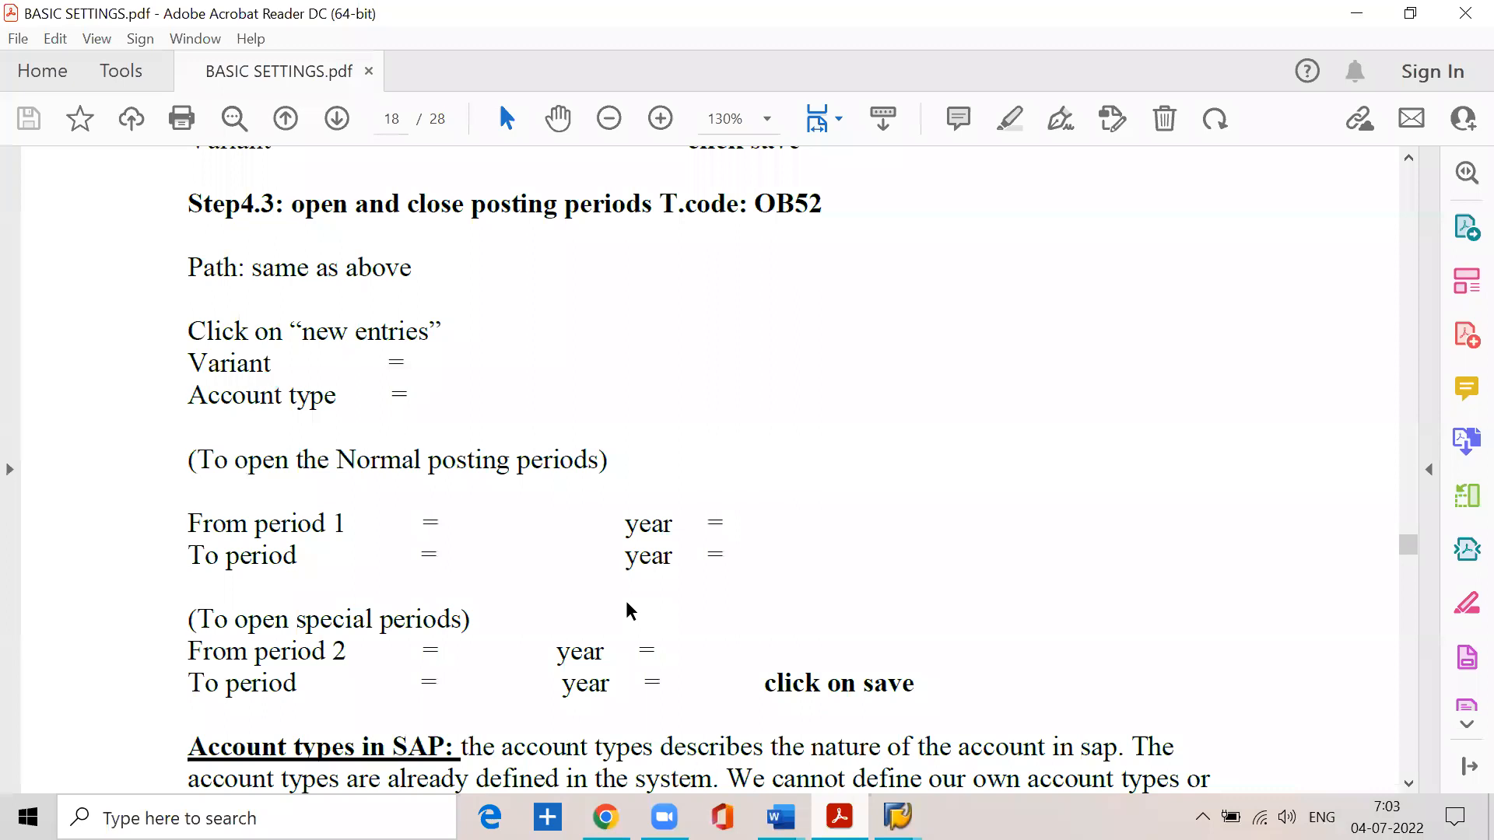
scroll(631, 615, "up", 2)
left_click_drag(279, 366, 831, 358)
left_click(416, 427)
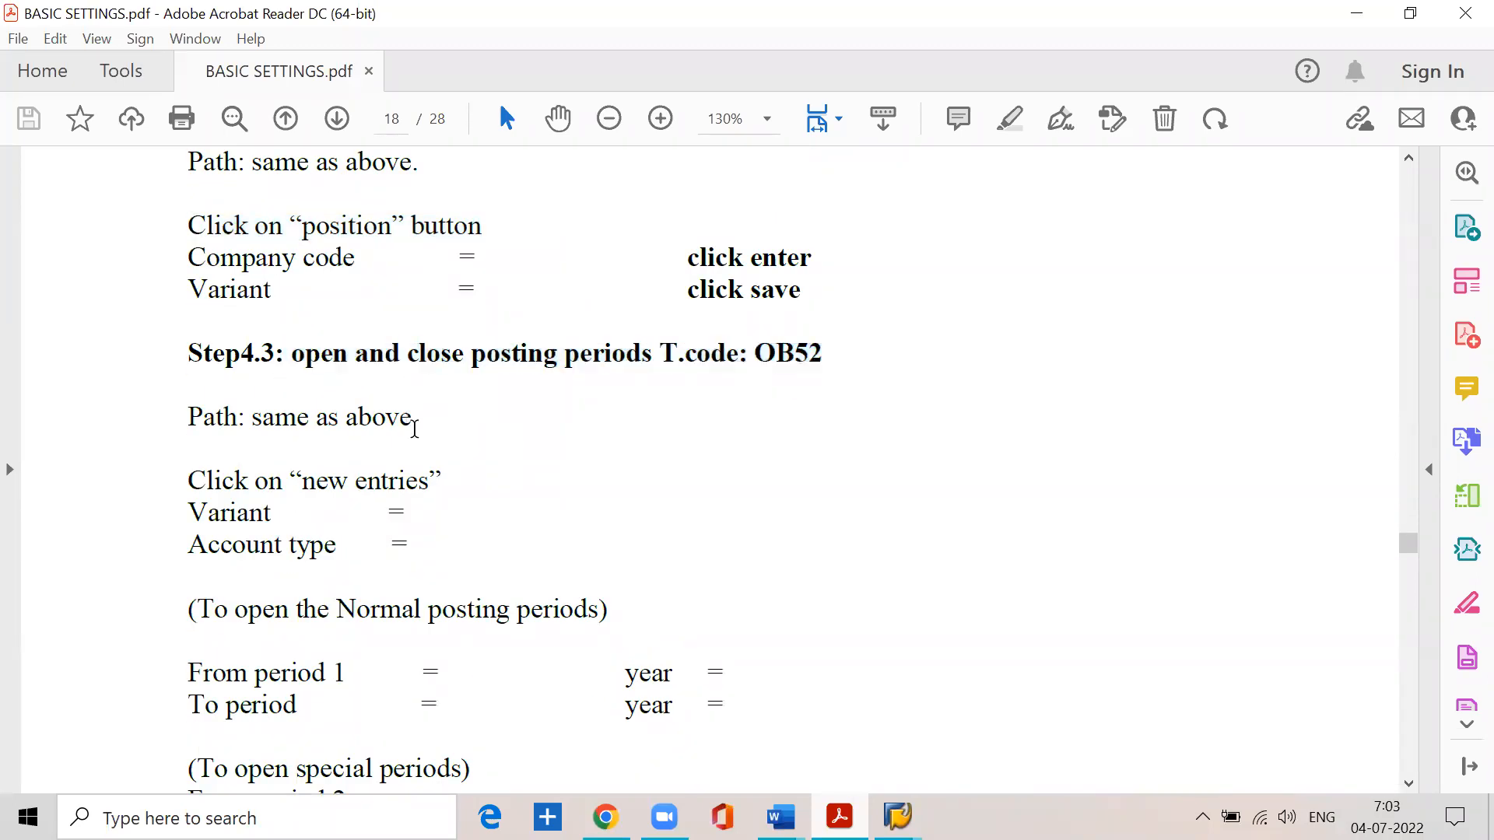
left_click(1356, 13)
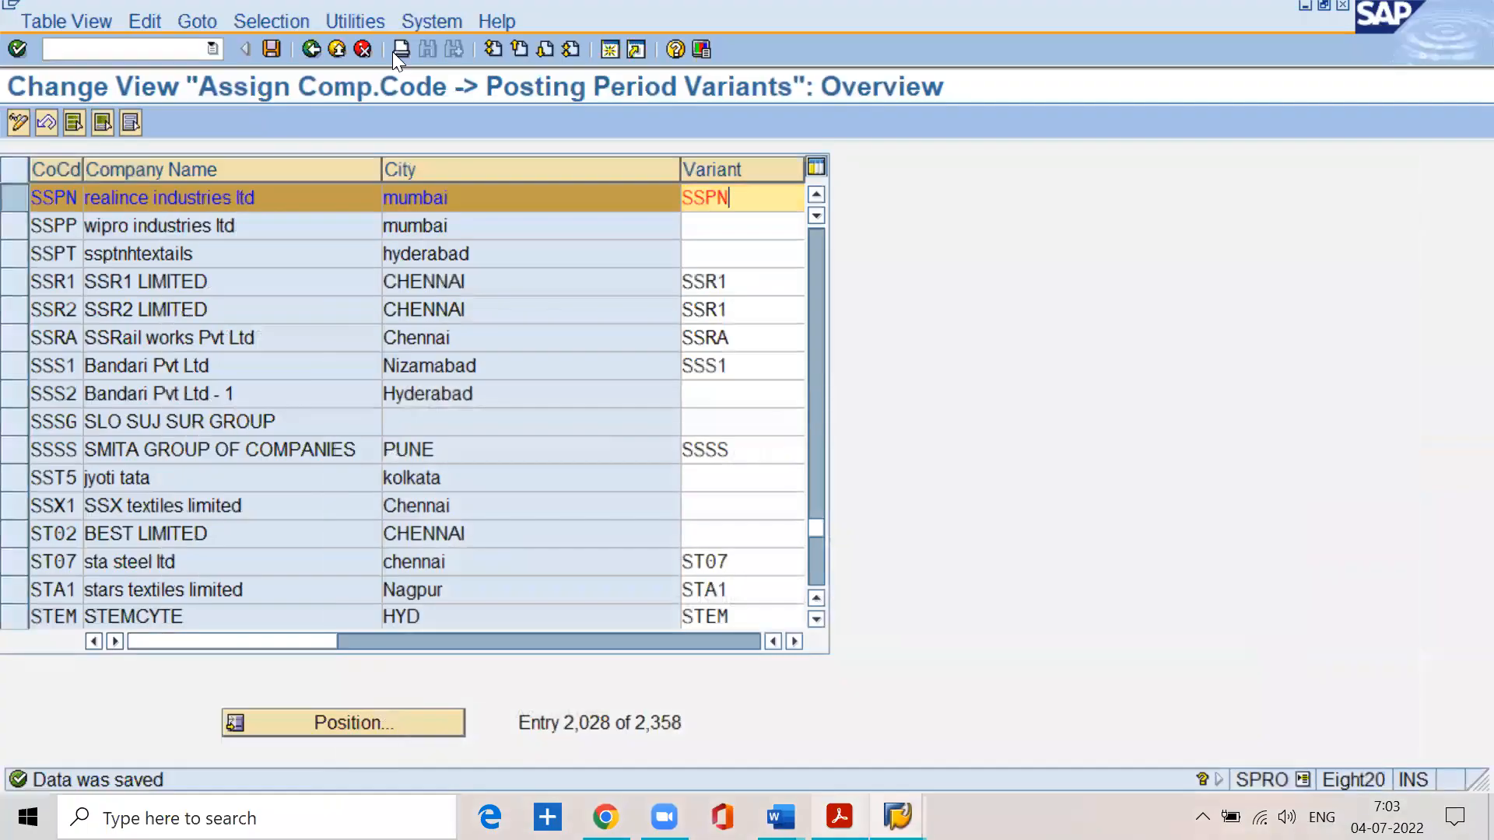
- Return to the implementation guide and open the Open and Close Posting Periods activity
left_click(310, 51)
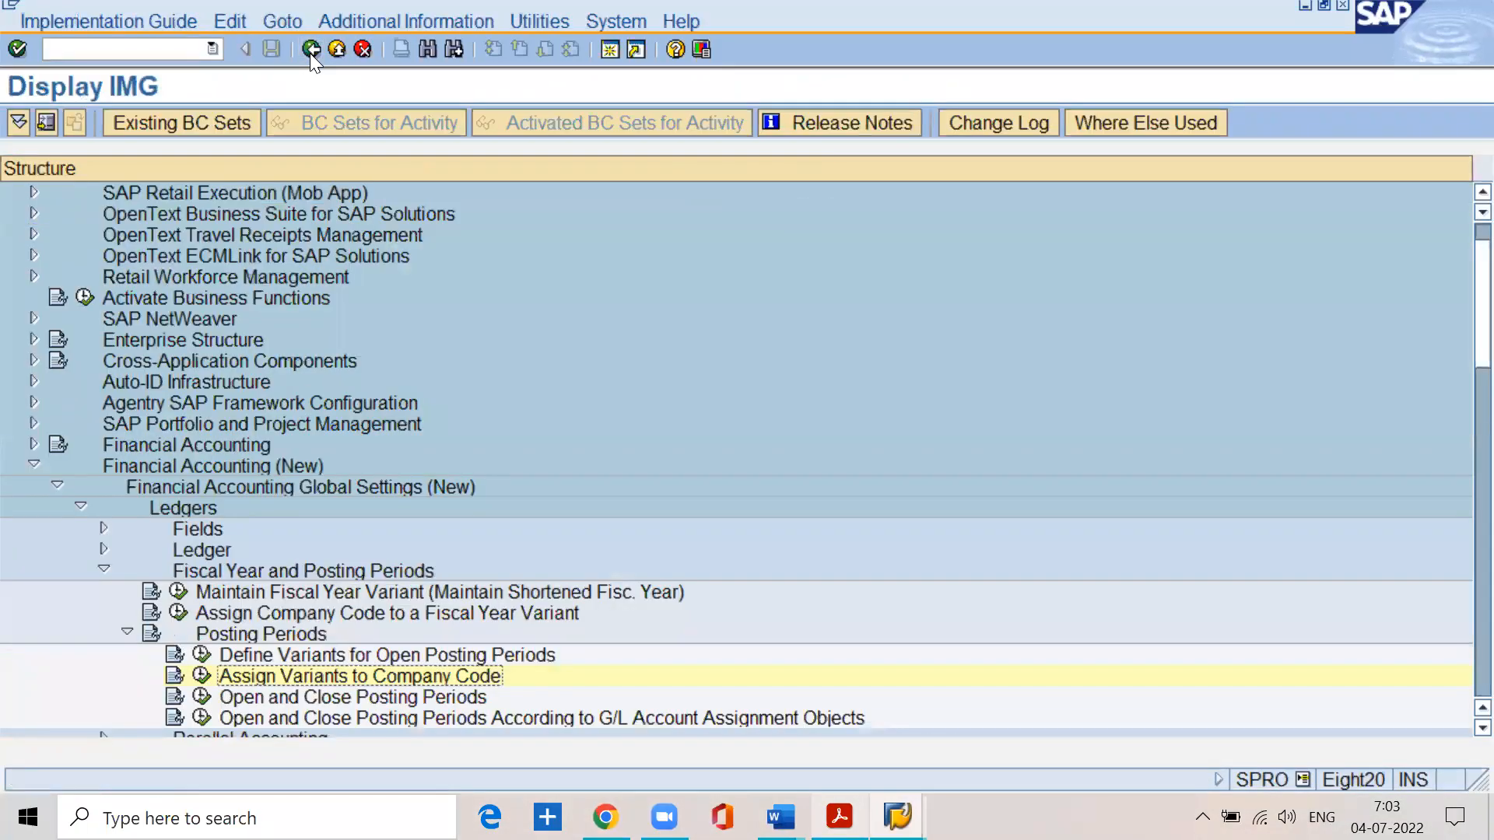
scroll(324, 435, "down", 2)
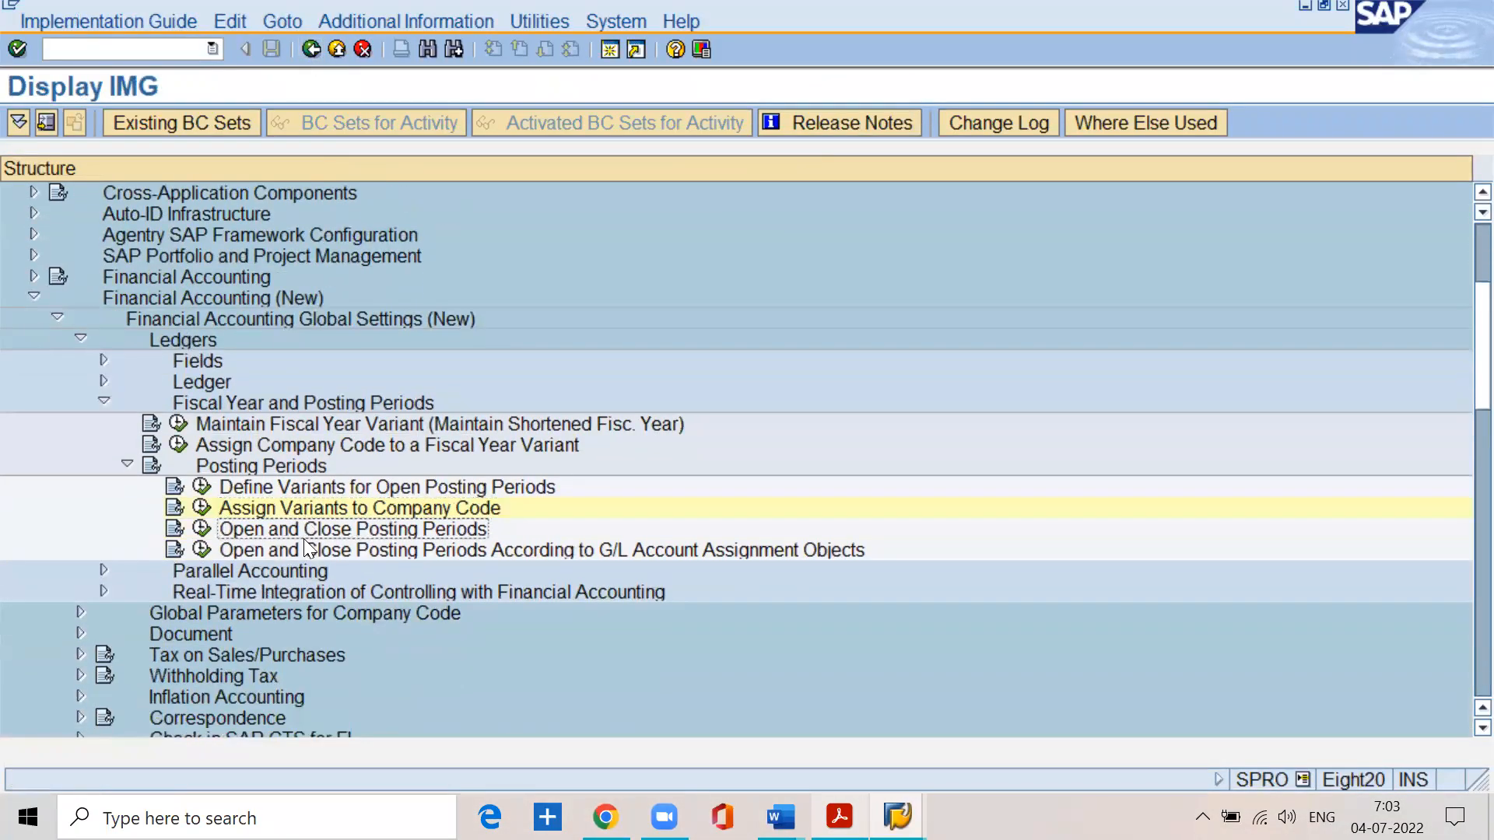
left_click(203, 529)
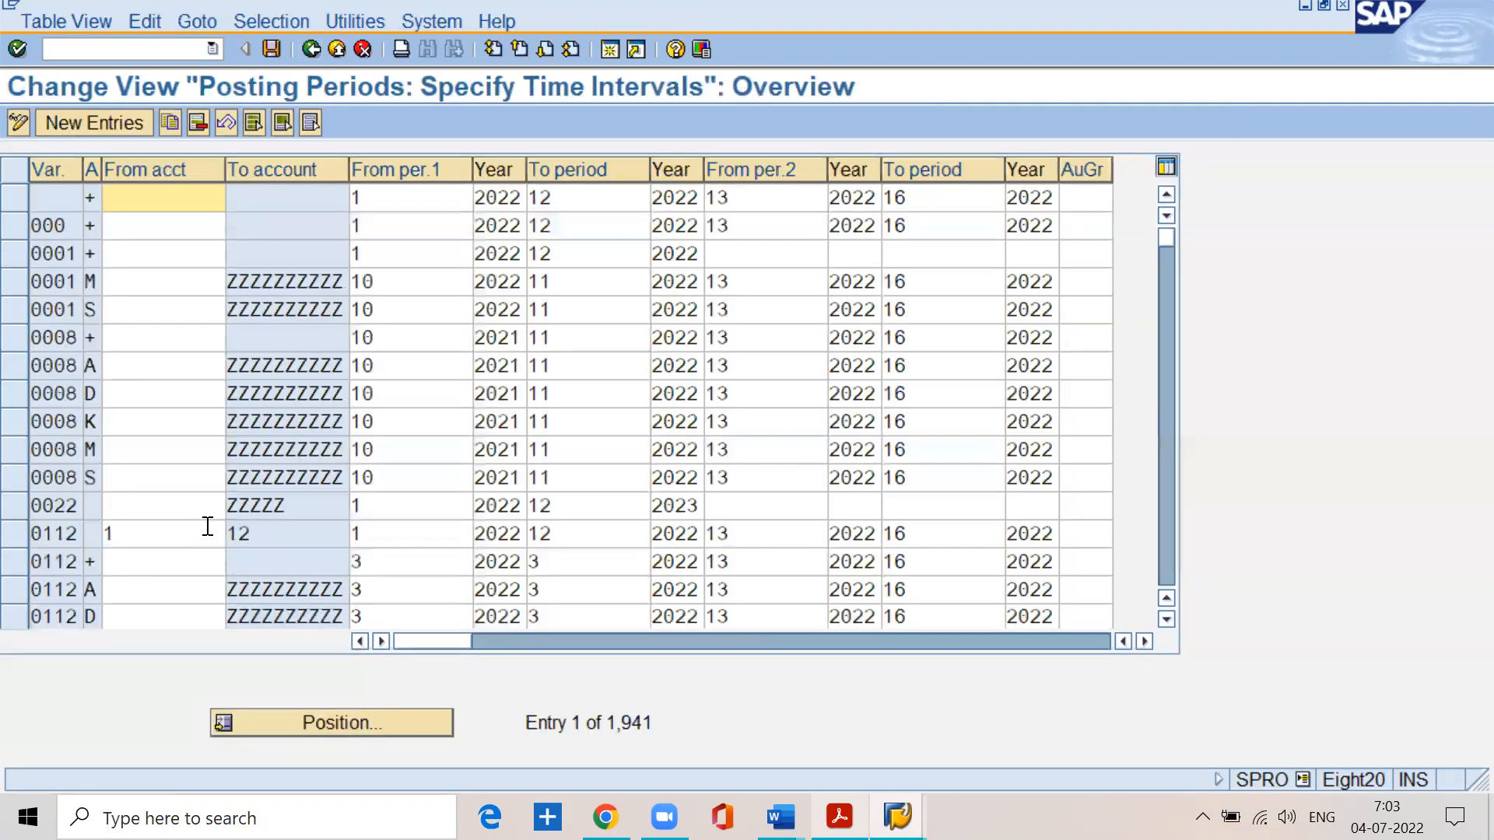
- Delete the first posting period entry, which has a blank variant and account type +, and save under the customizing request
left_click(15, 196)
left_click(198, 122)
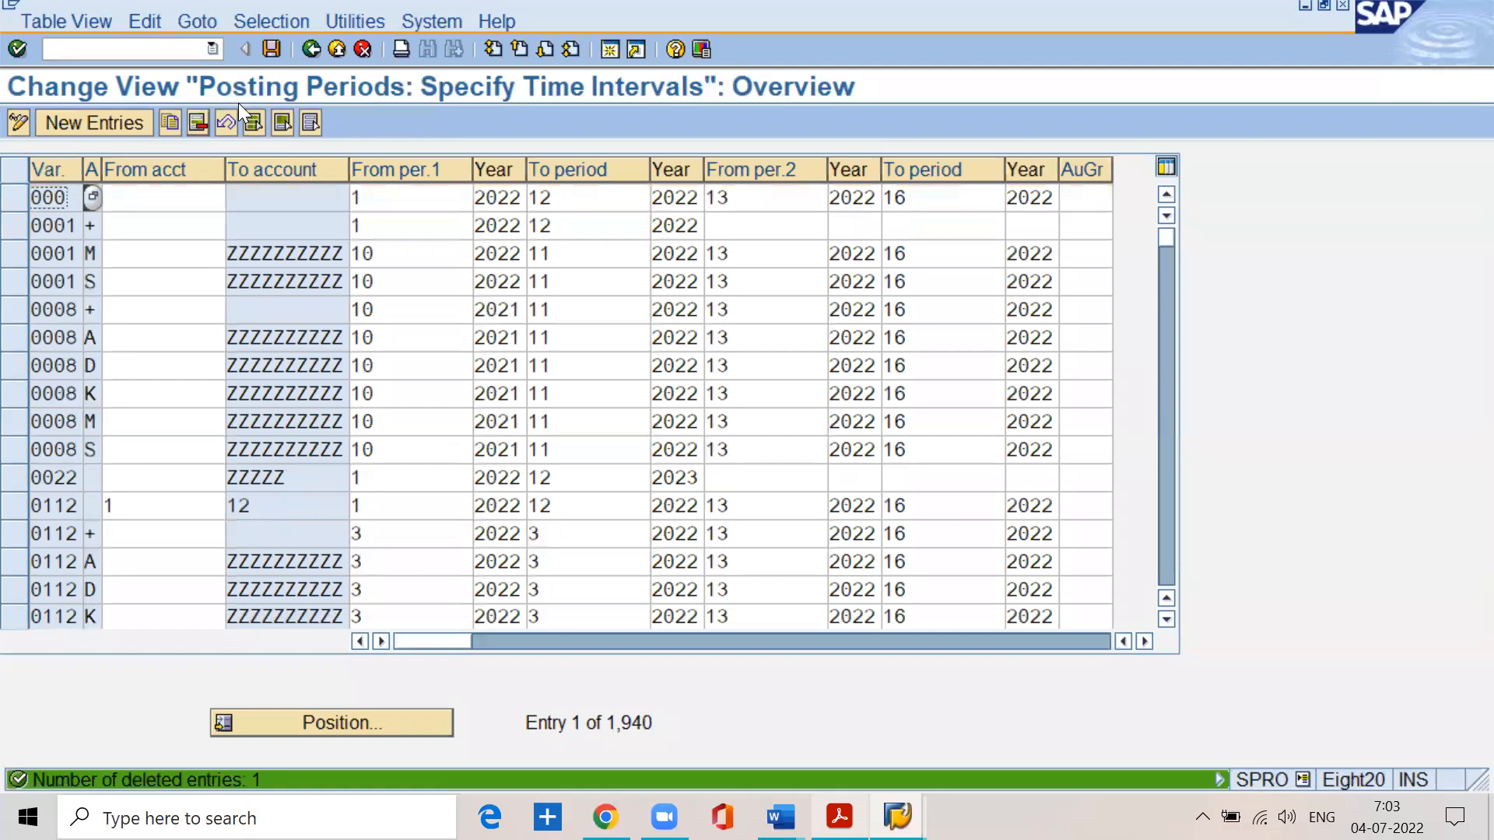
left_click(274, 51)
left_click(71, 389)
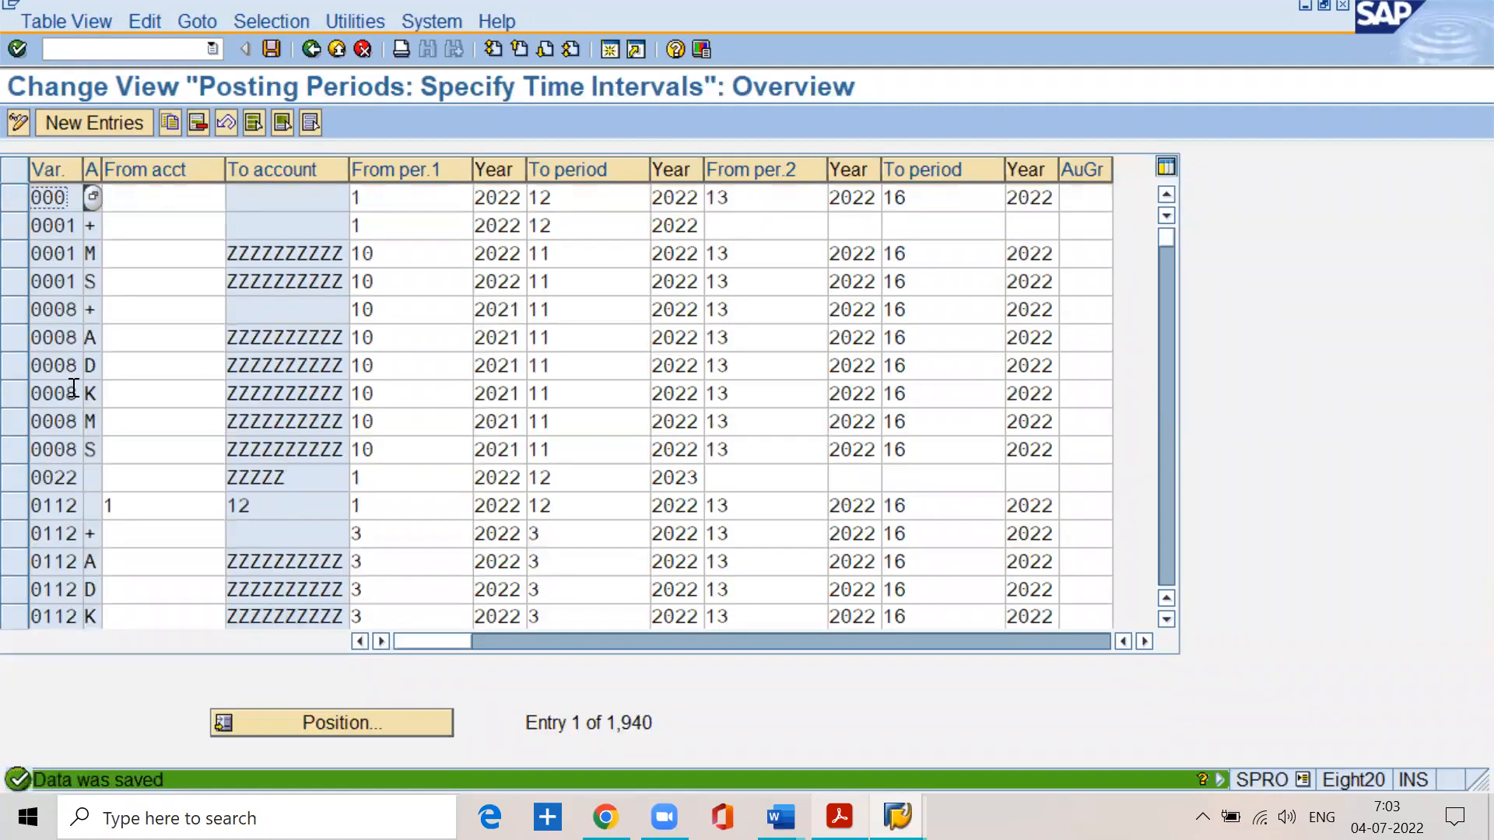
- Start a new posting period entry with variant spn, widen the account type column, and set the account type to +
left_click(66, 122)
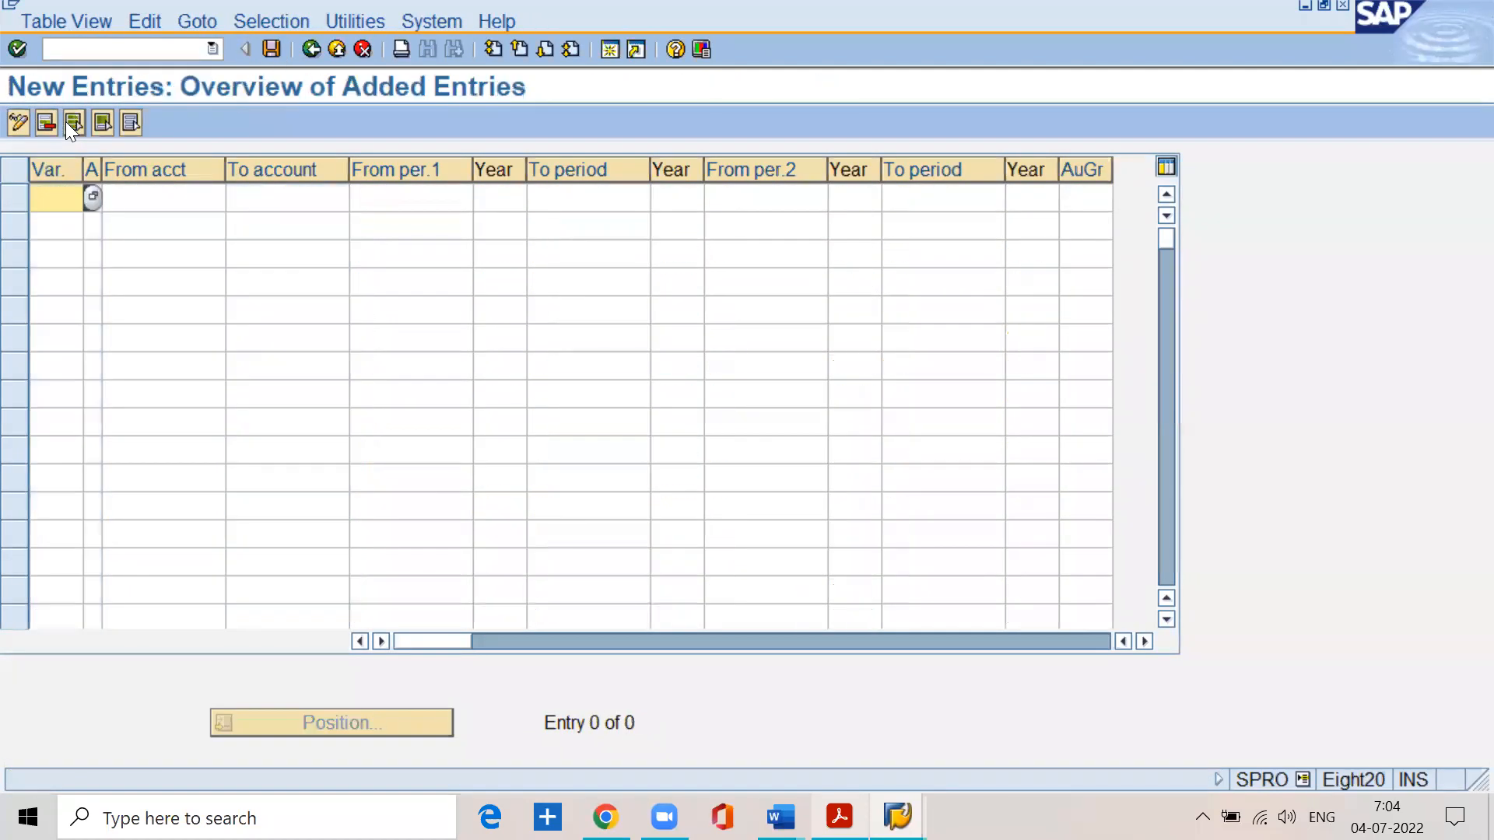
type("spn")
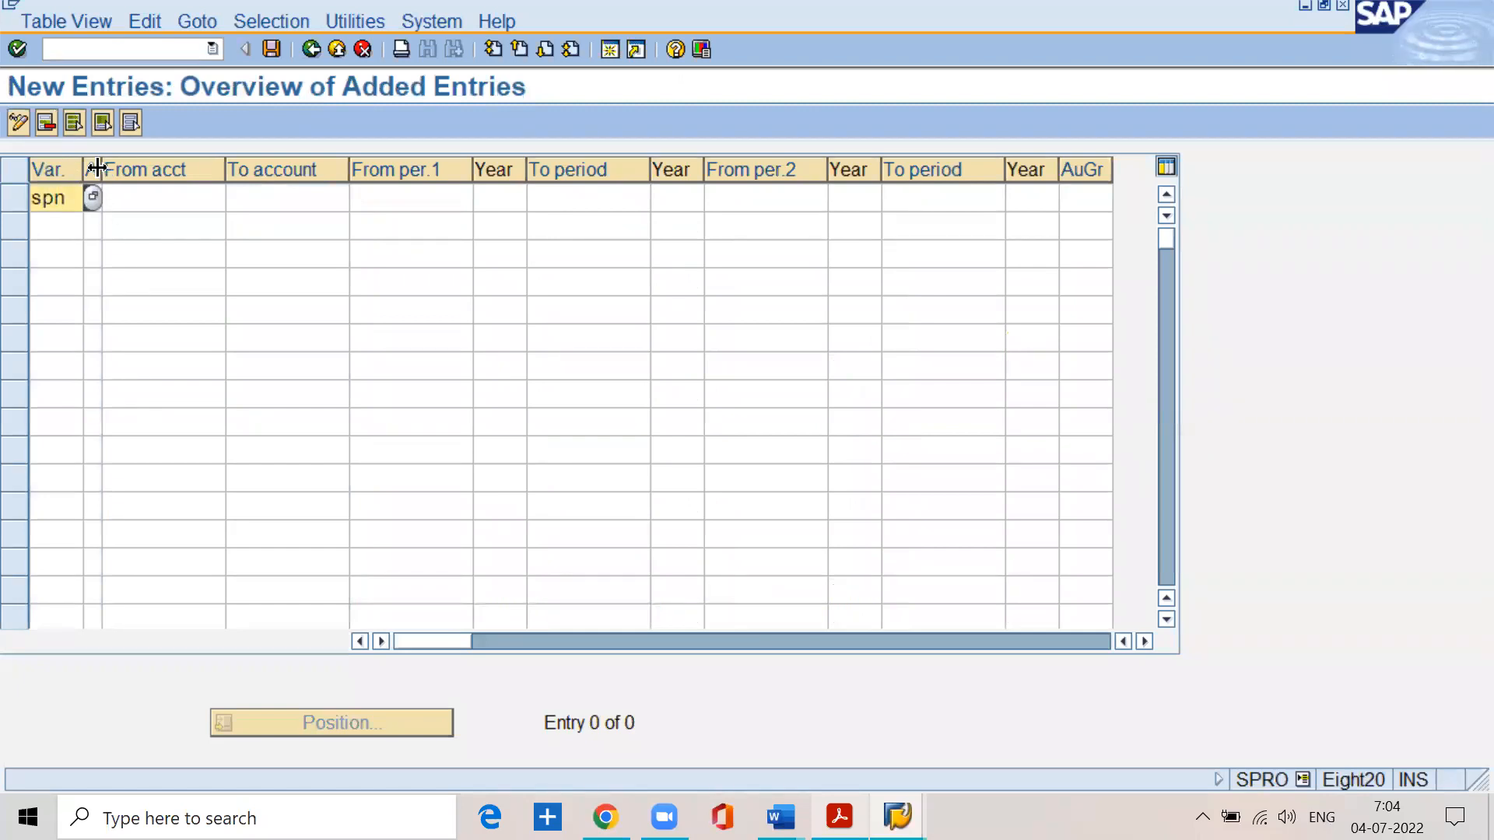
left_click_drag(101, 175, 207, 174)
left_click(152, 201)
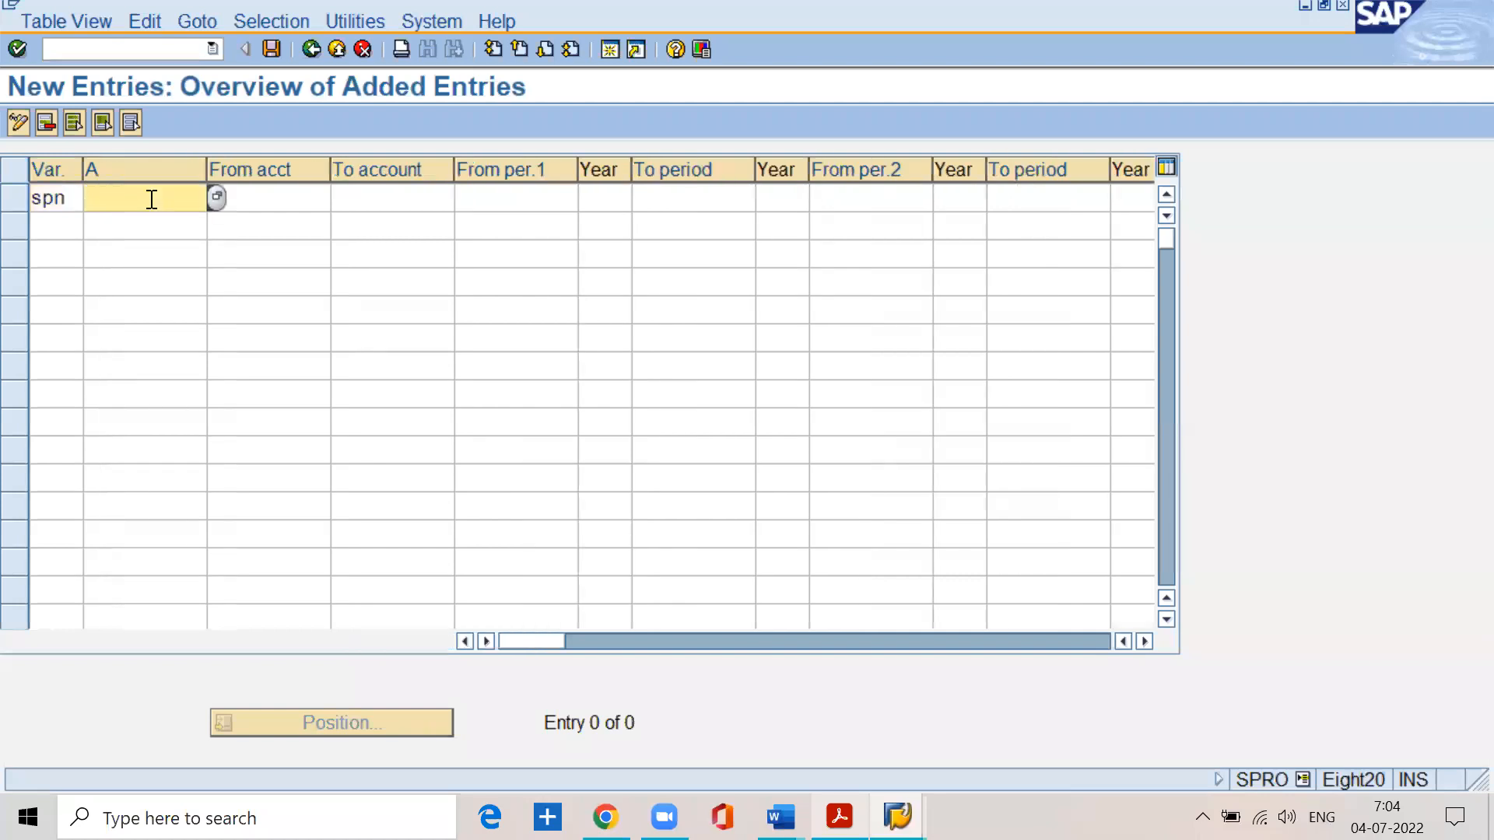
type("+")
- Switch to BASIC SETTINGS.pdf and read the explanation of account types in SAP
key("alt+Tab")
scroll(486, 520, "down", 4)
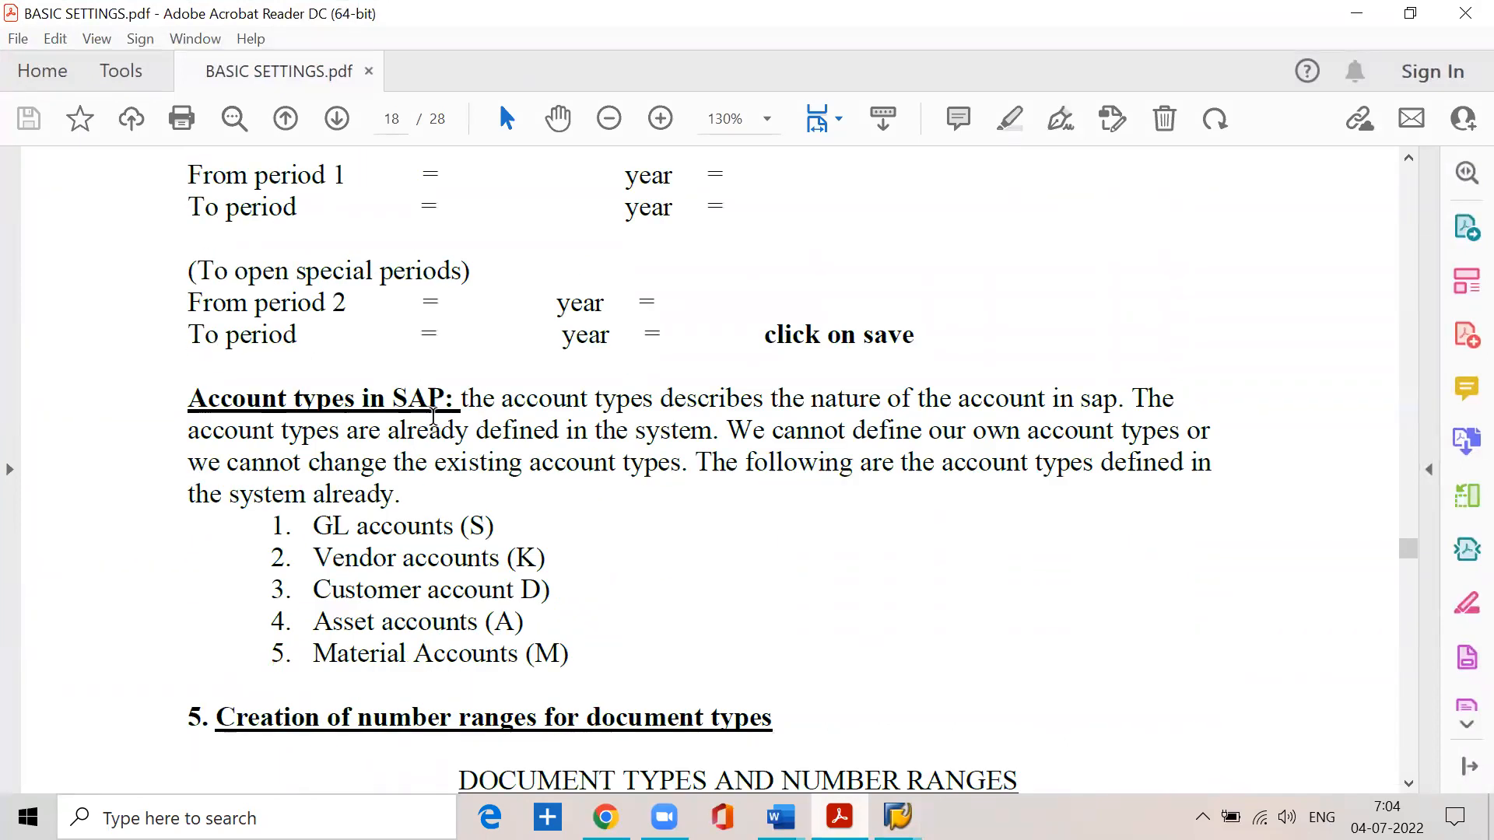
left_click(460, 401)
left_click_drag(460, 402, 1102, 397)
left_click_drag(274, 432, 1157, 437)
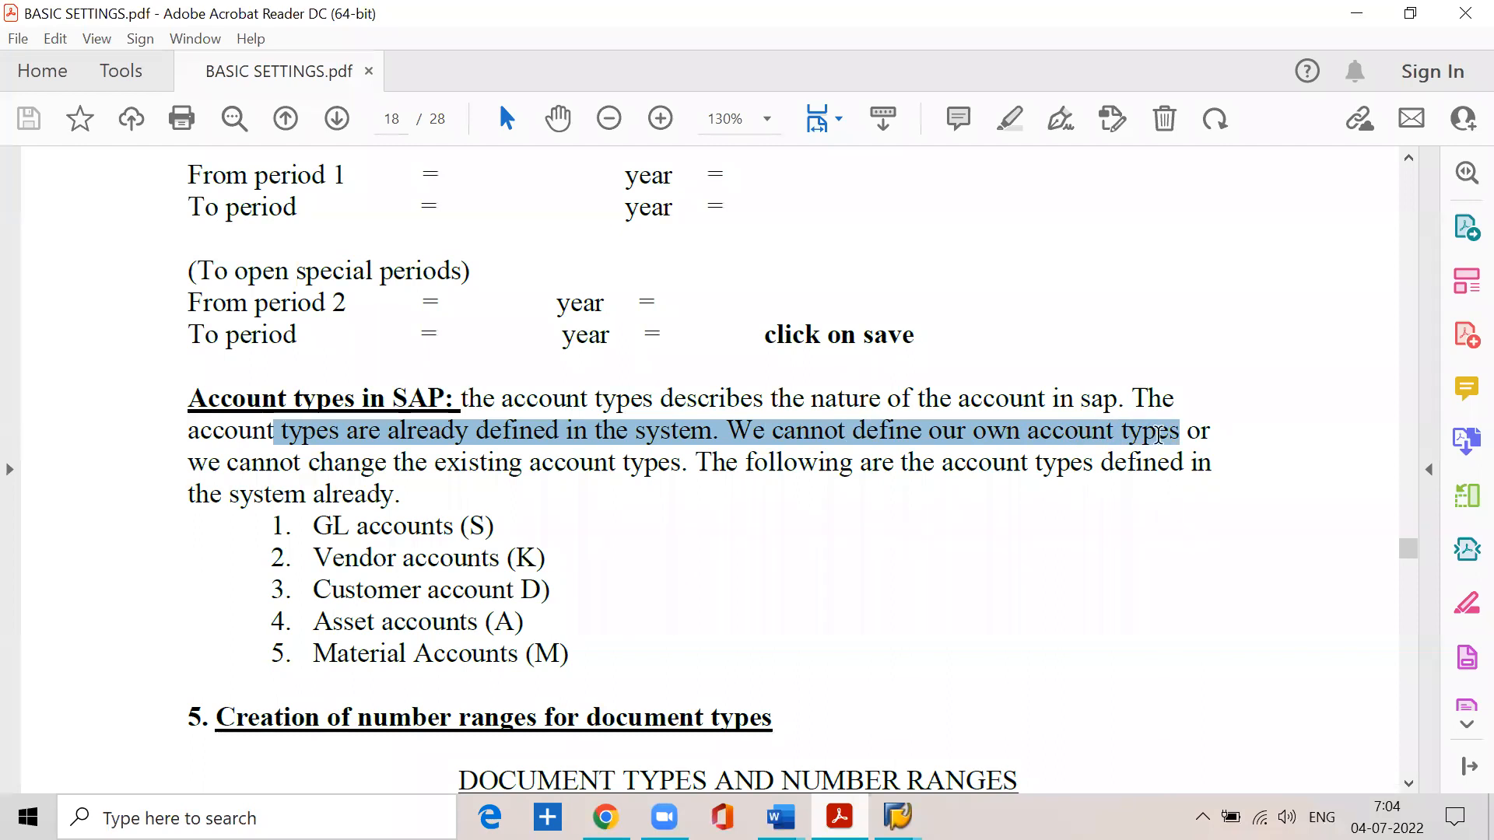
left_click(189, 465)
left_click_drag(190, 466, 1210, 474)
left_click(399, 489)
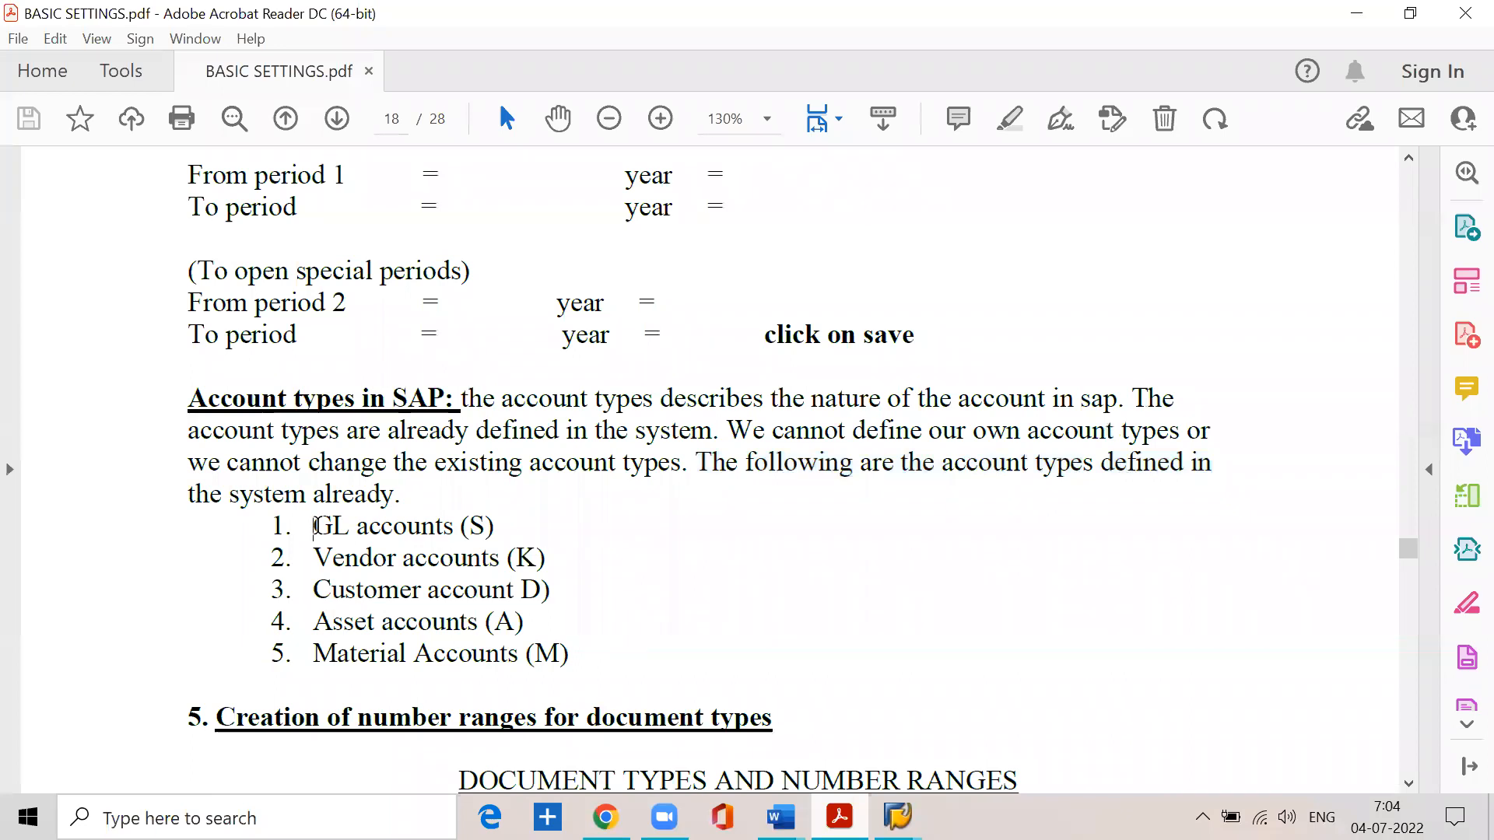
- Go through the GL, vendor, customer, asset and material account types listed in the PDF, and return to SAP
left_click_drag(315, 527, 499, 521)
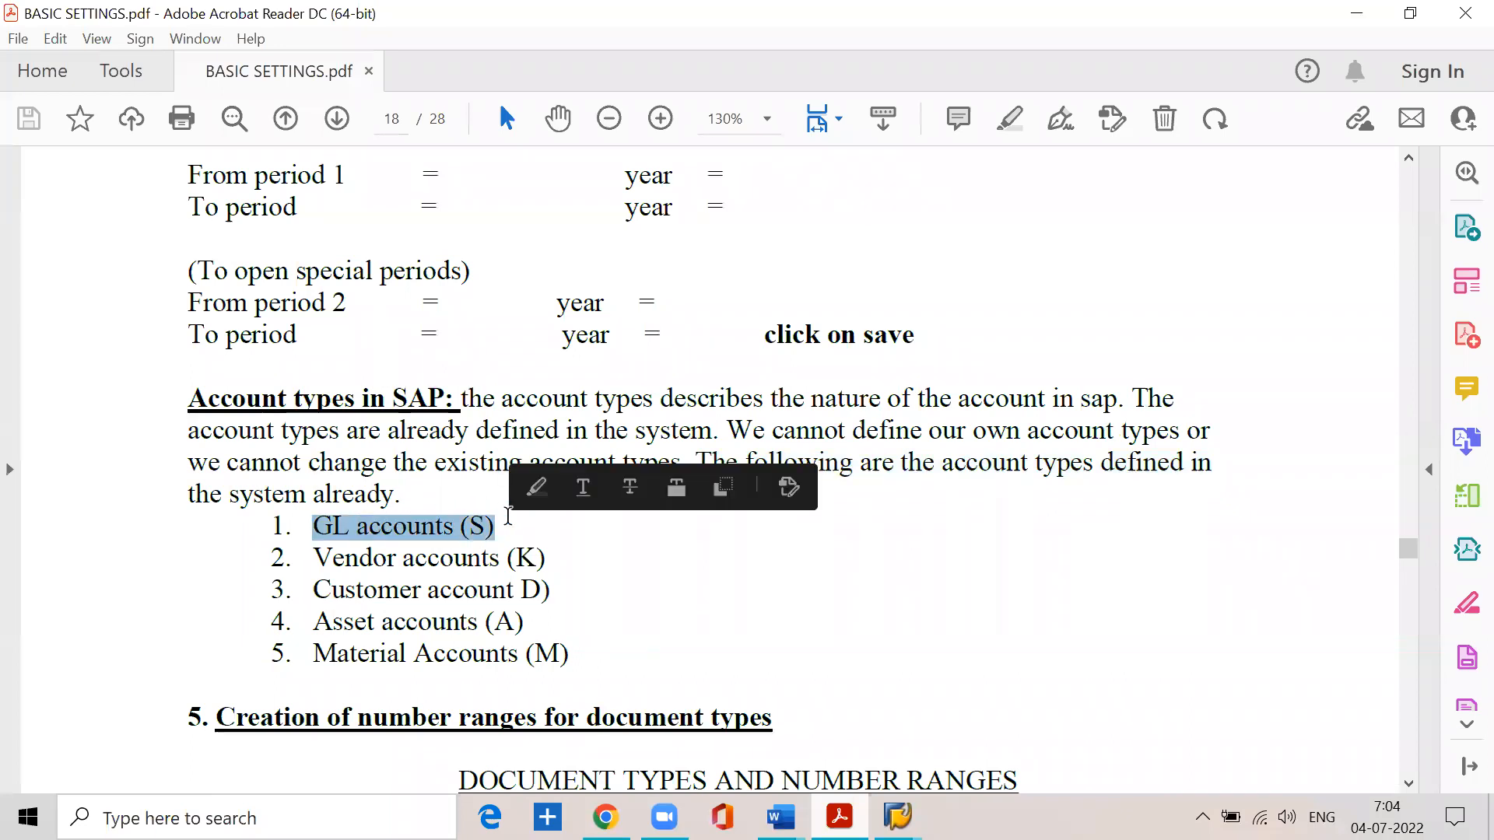
left_click_drag(314, 558, 549, 560)
left_click_drag(310, 591, 547, 588)
left_click_drag(312, 621, 519, 622)
left_click_drag(312, 654, 567, 656)
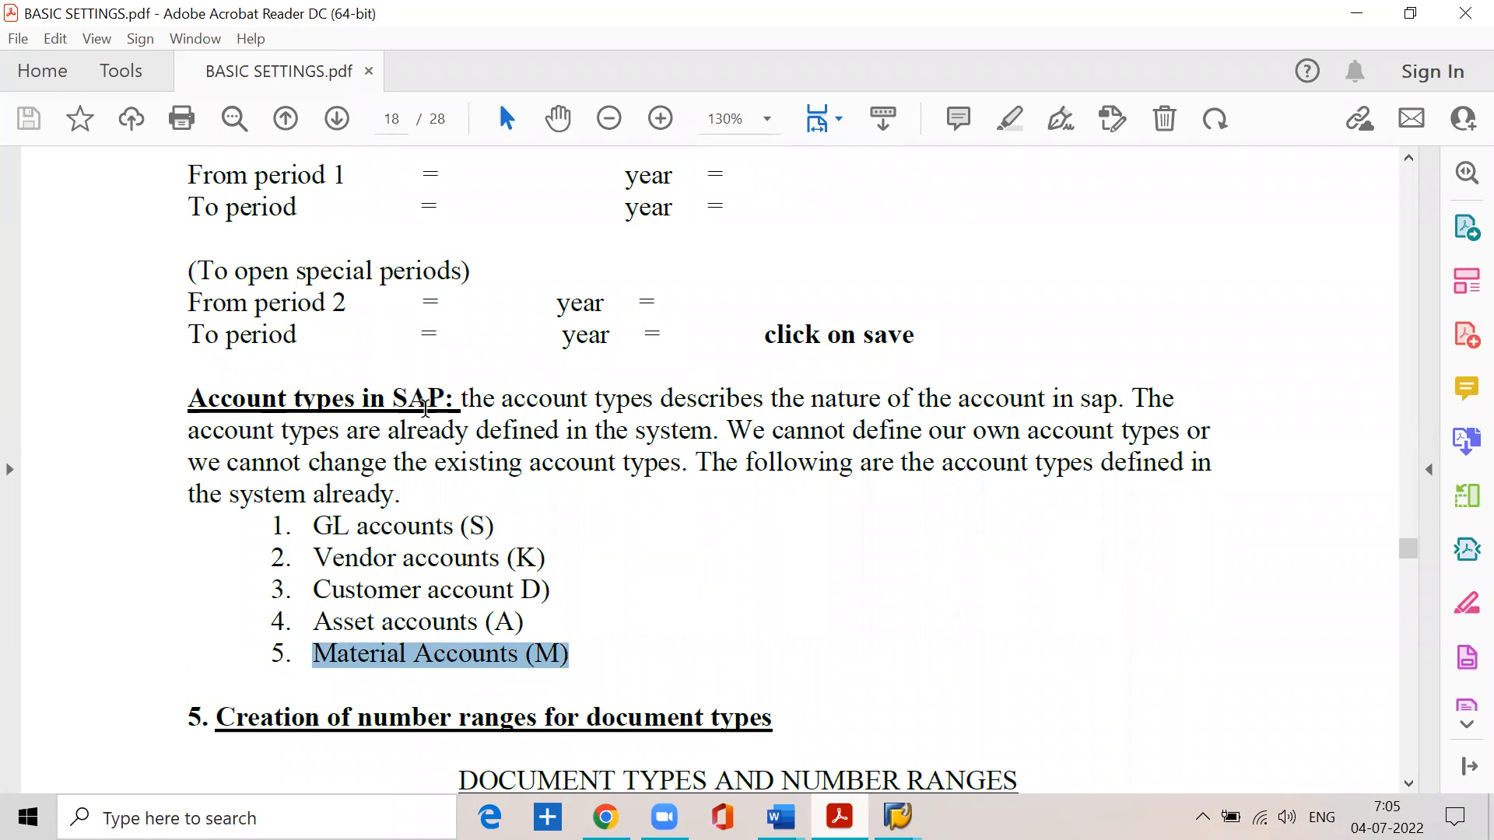
left_click(1356, 13)
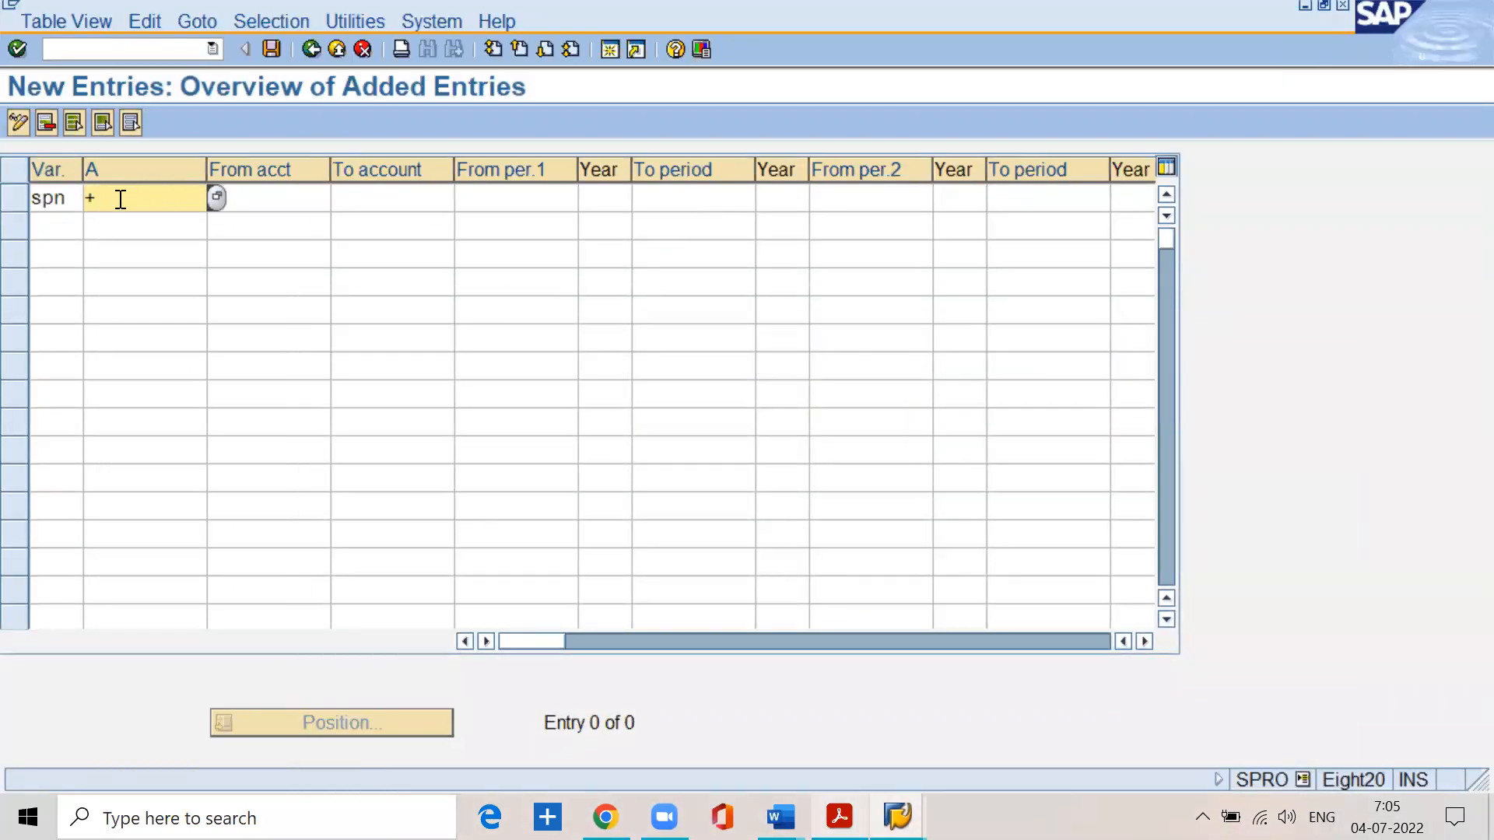
- Correct the new entry's variant to sspn and keep + as its account type
left_click(75, 206)
key("BackSpace")
key("BackSpace")
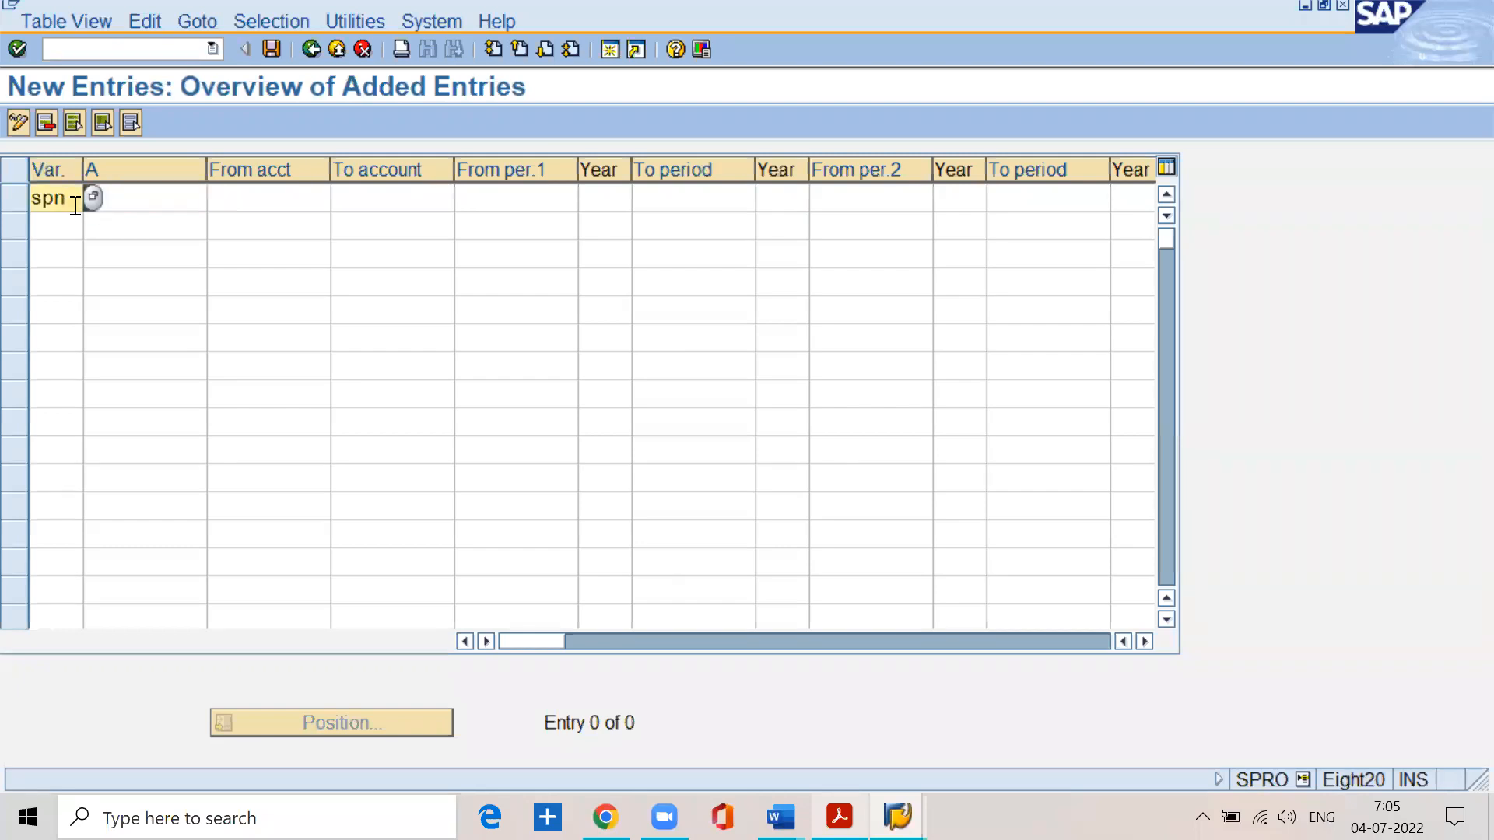
type("spn")
left_click(122, 204)
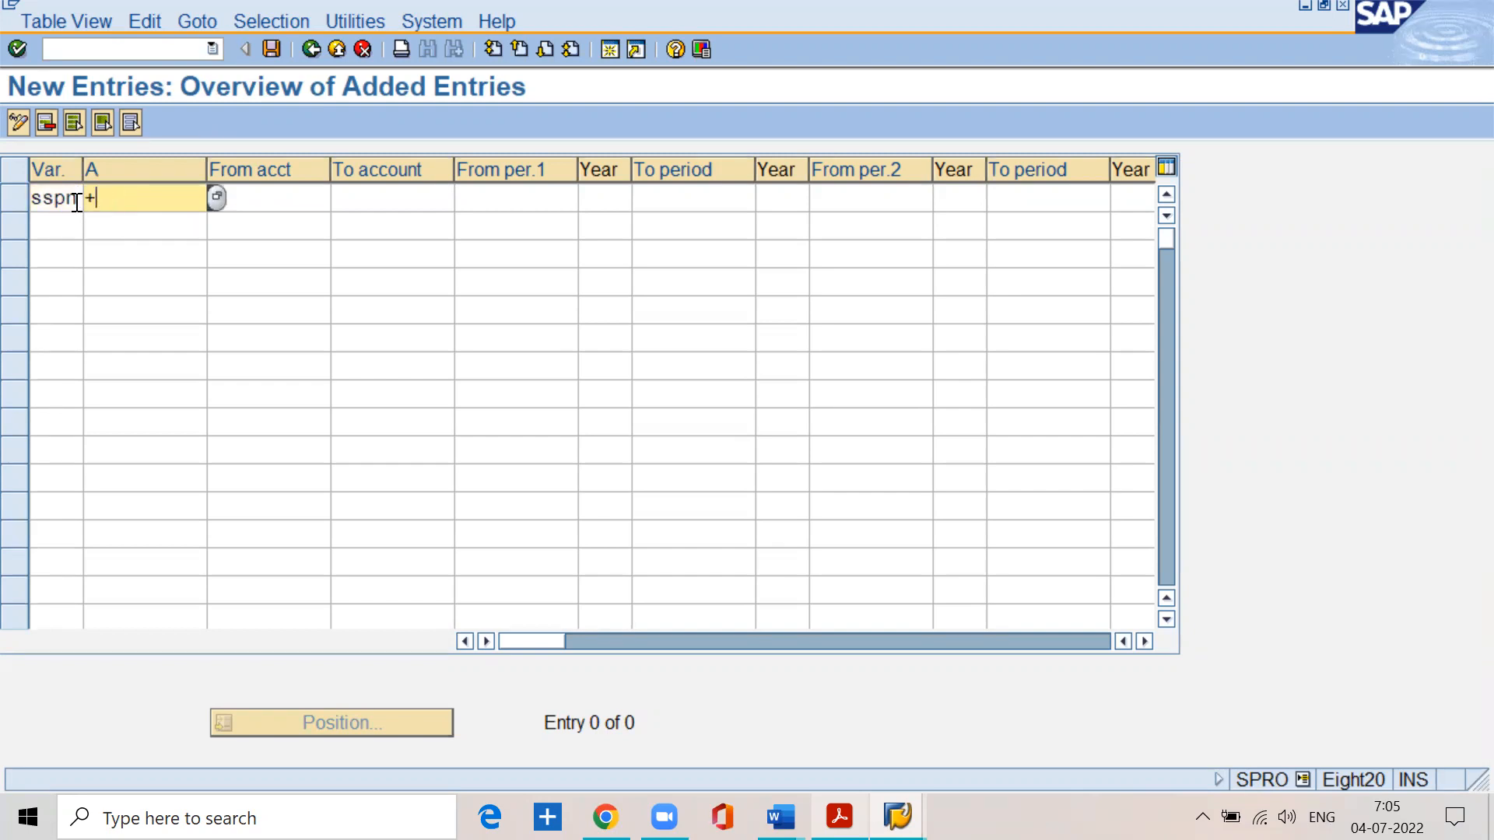
left_click(76, 202)
left_click(144, 196)
- Review the codes for GL, vendor and customer accounts in BASIC SETTINGS.pdf, and return to SAP
left_click(839, 817)
scroll(646, 561, "down", 3)
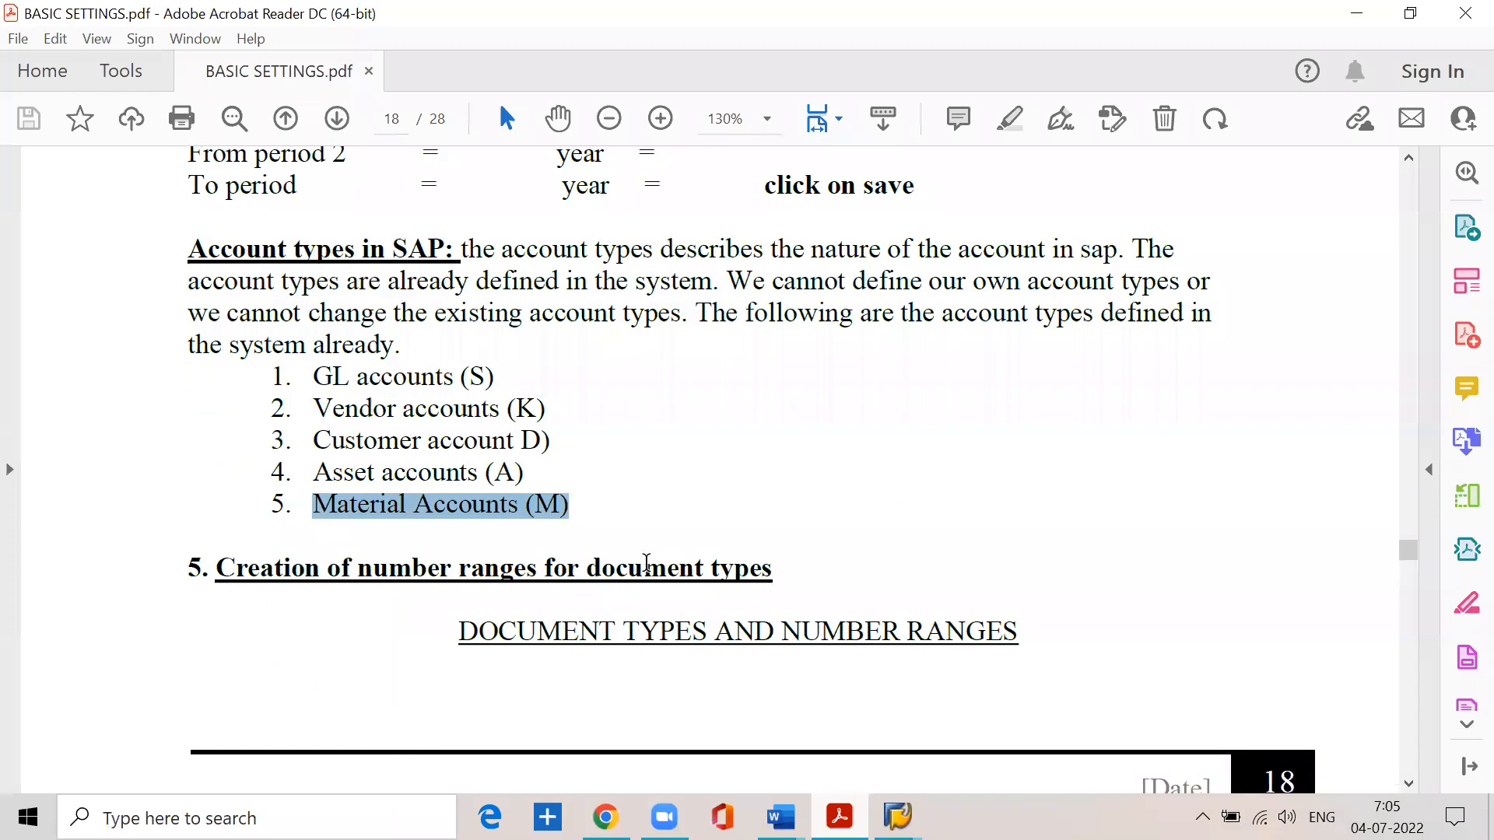
left_click_drag(311, 377, 498, 380)
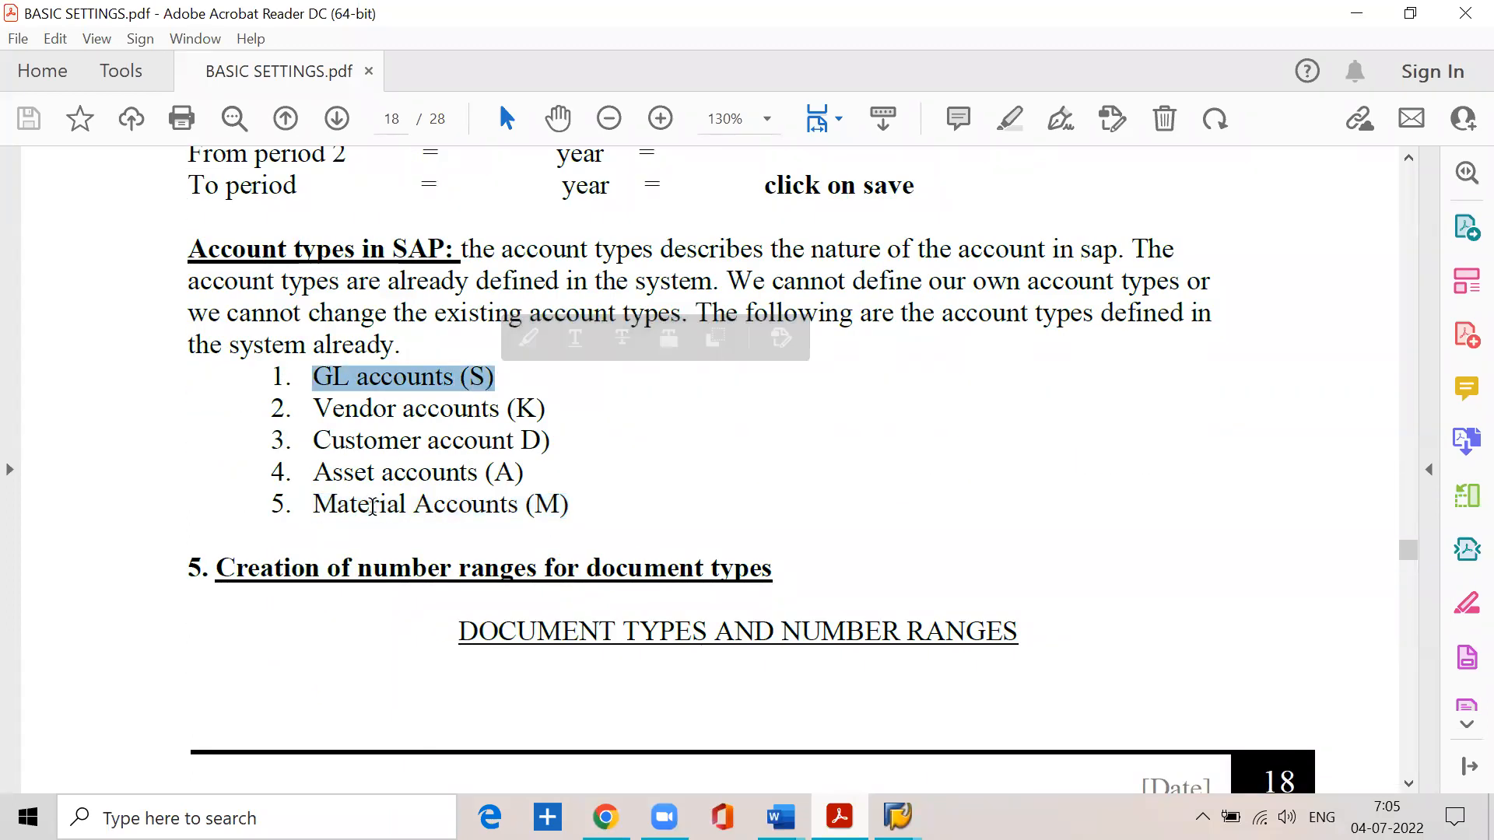
left_click_drag(314, 408, 548, 405)
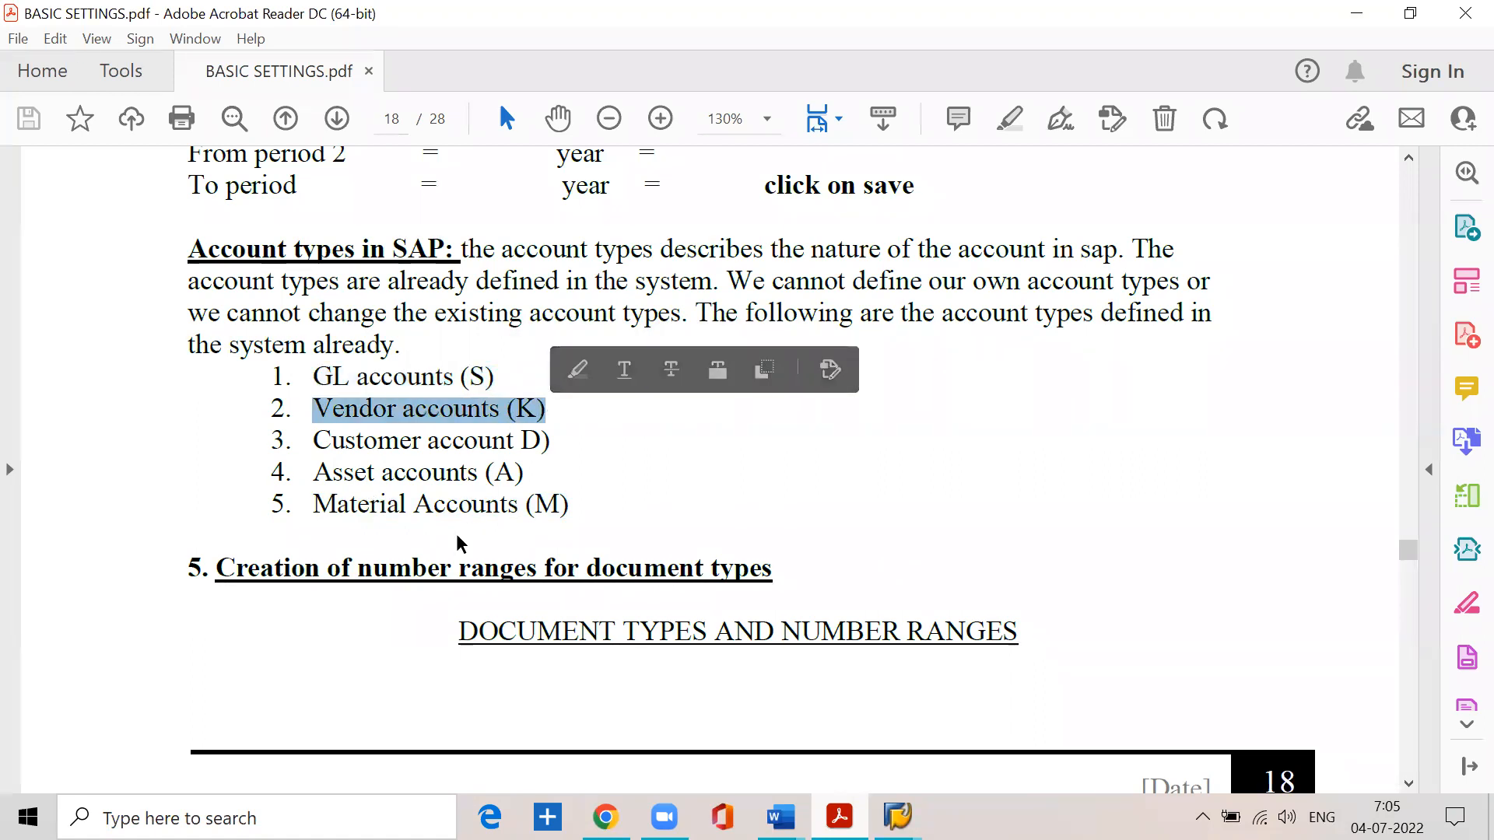
left_click(312, 441)
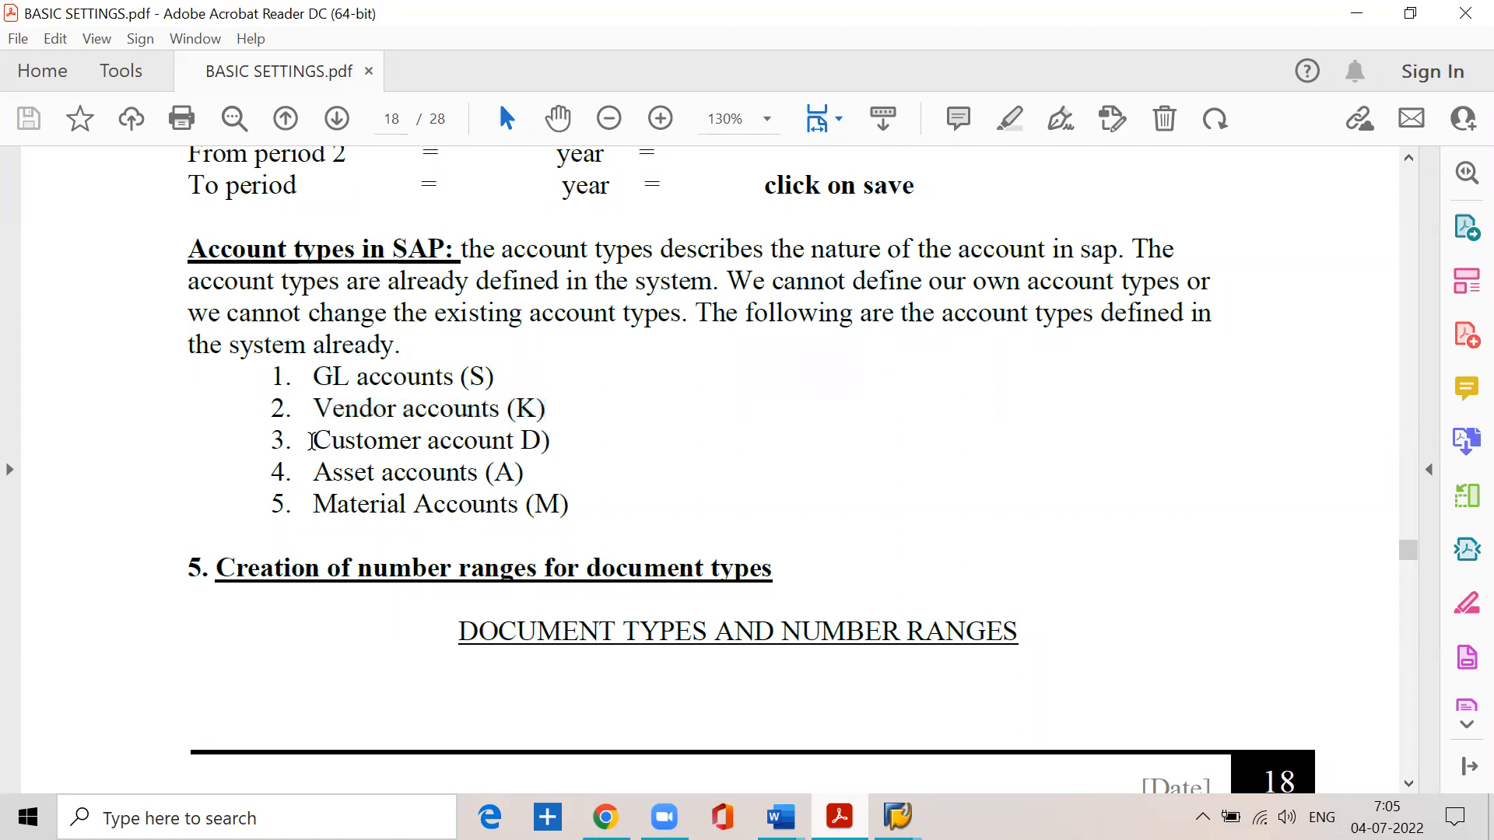
left_click_drag(312, 441, 551, 441)
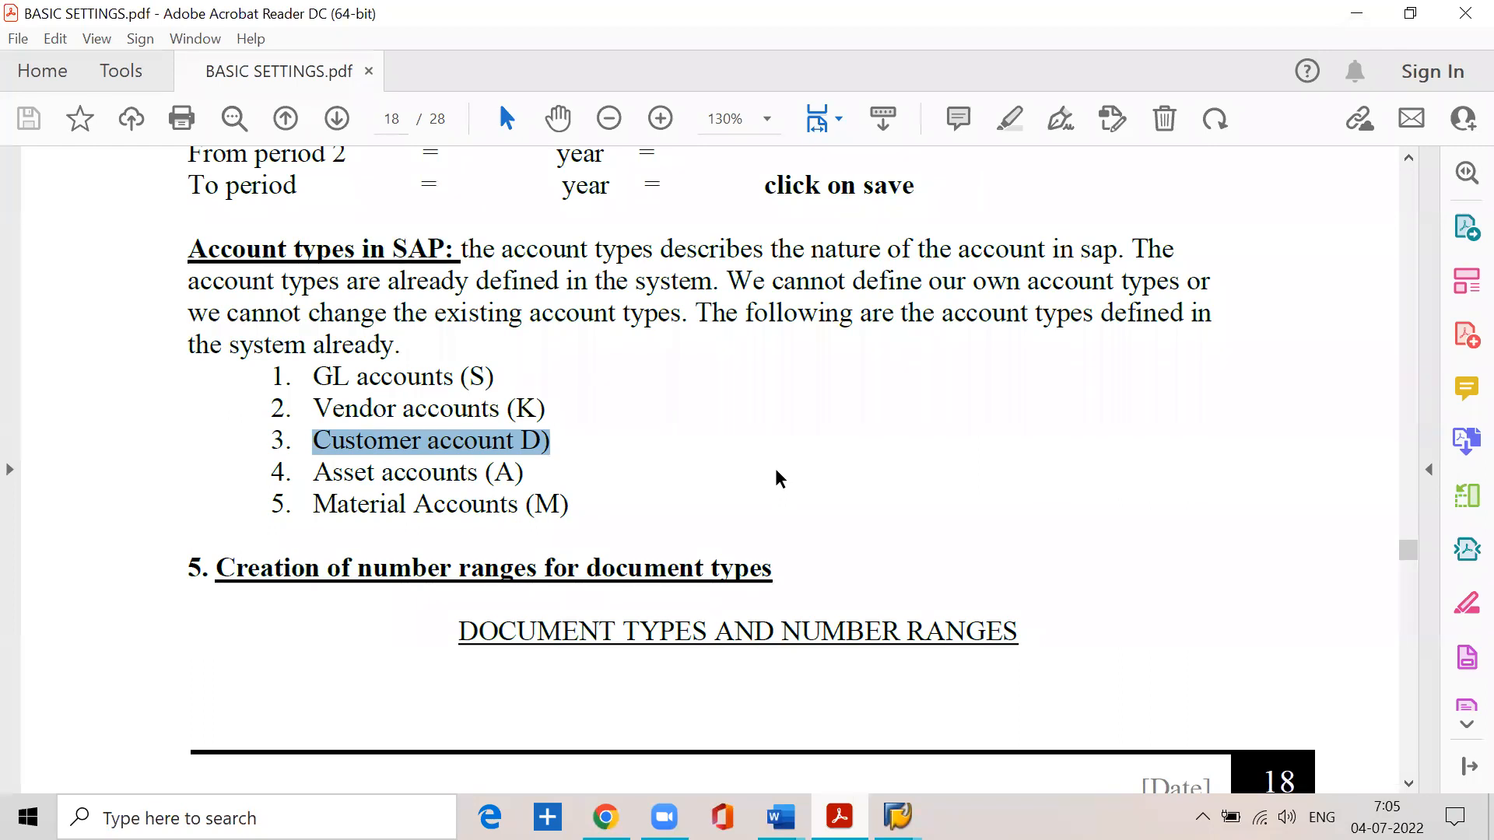
left_click(1358, 13)
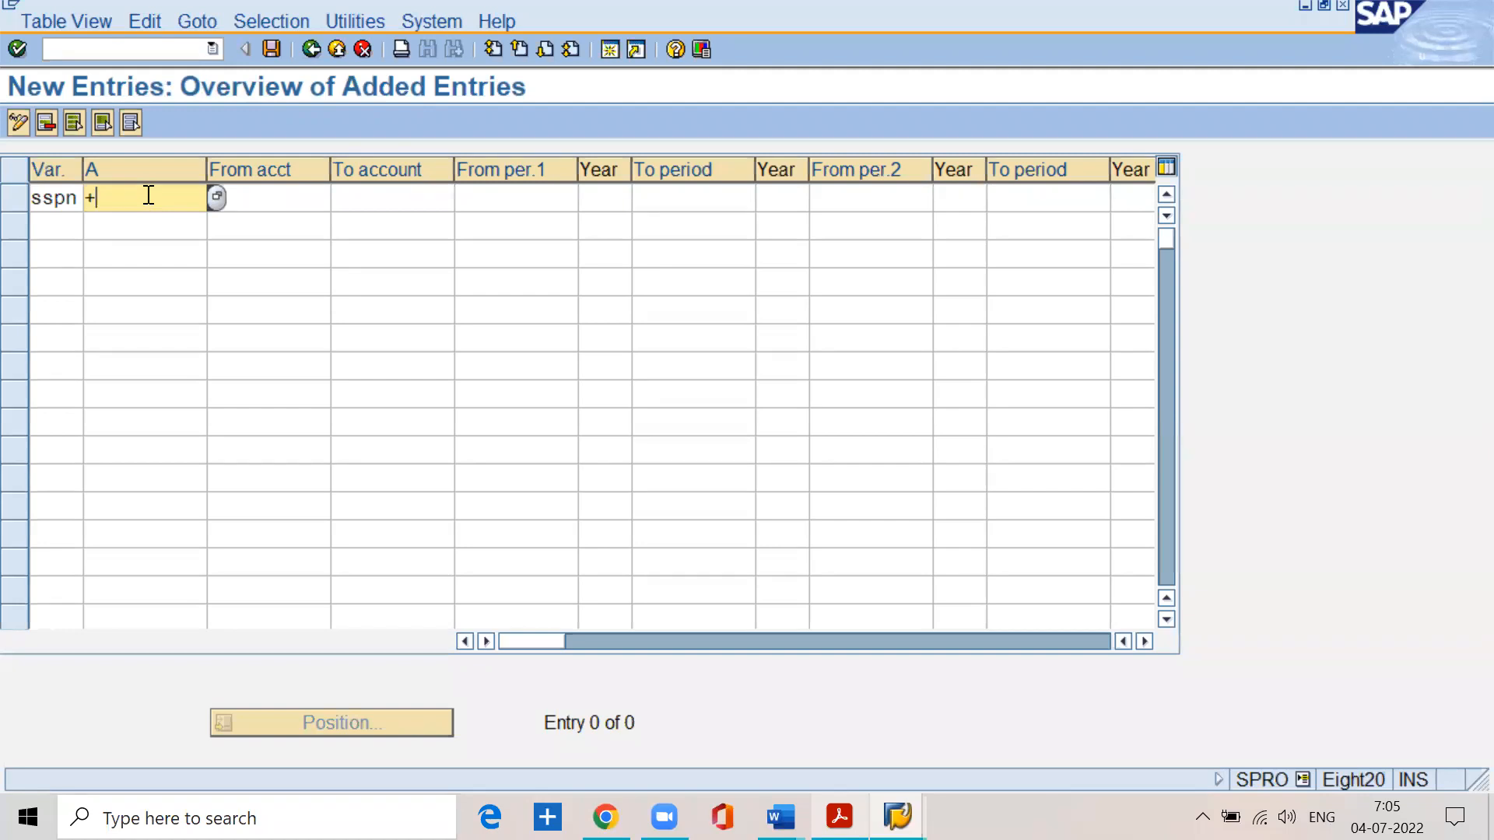
- Check the step 4.3 instructions in BASIC SETTINGS.pdf for opening the normal posting periods, and return to SAP
key("alt+Tab")
scroll(469, 539, "up", 7)
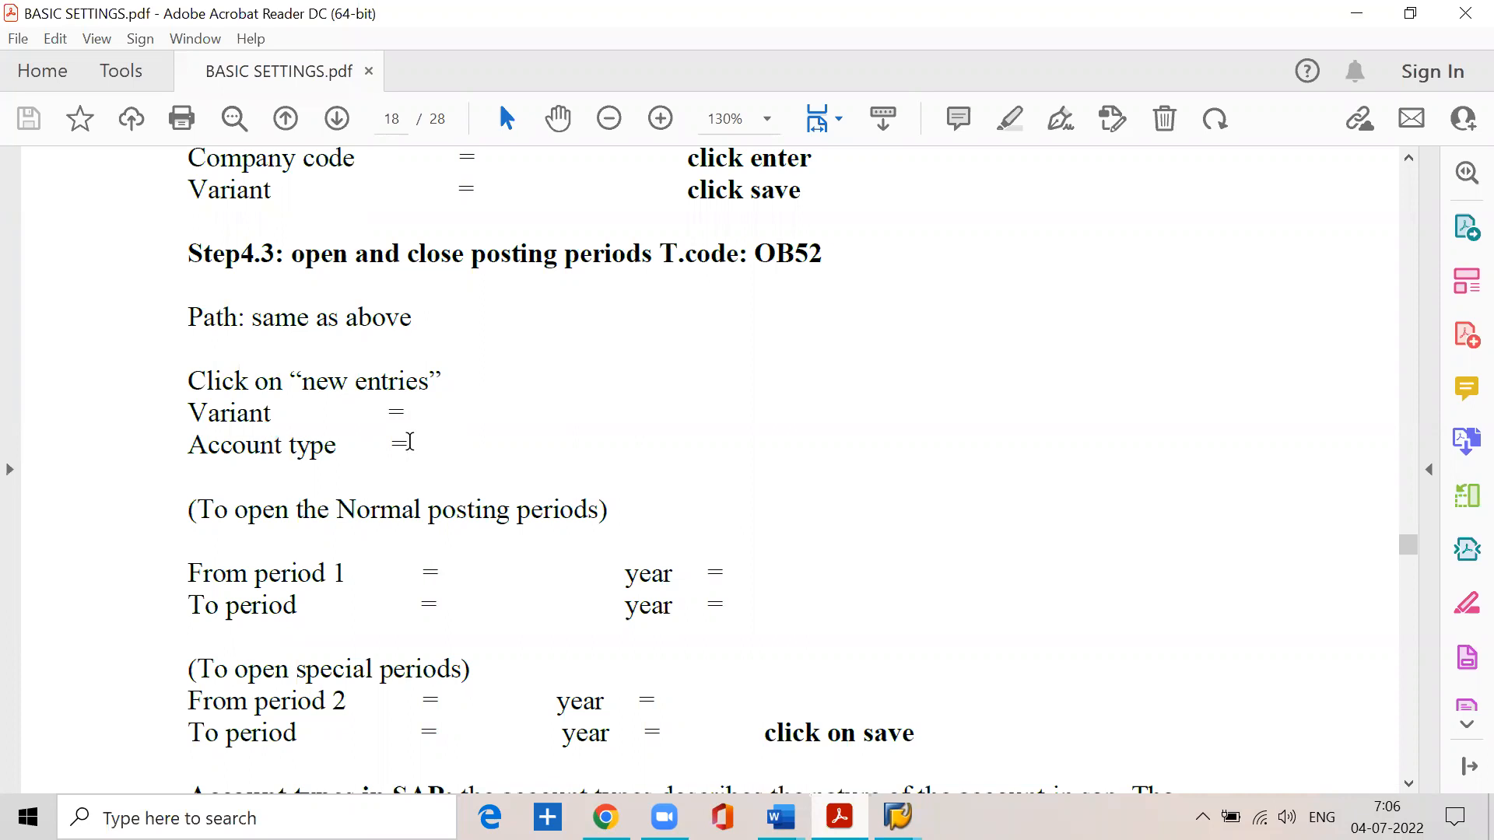
left_click(1355, 13)
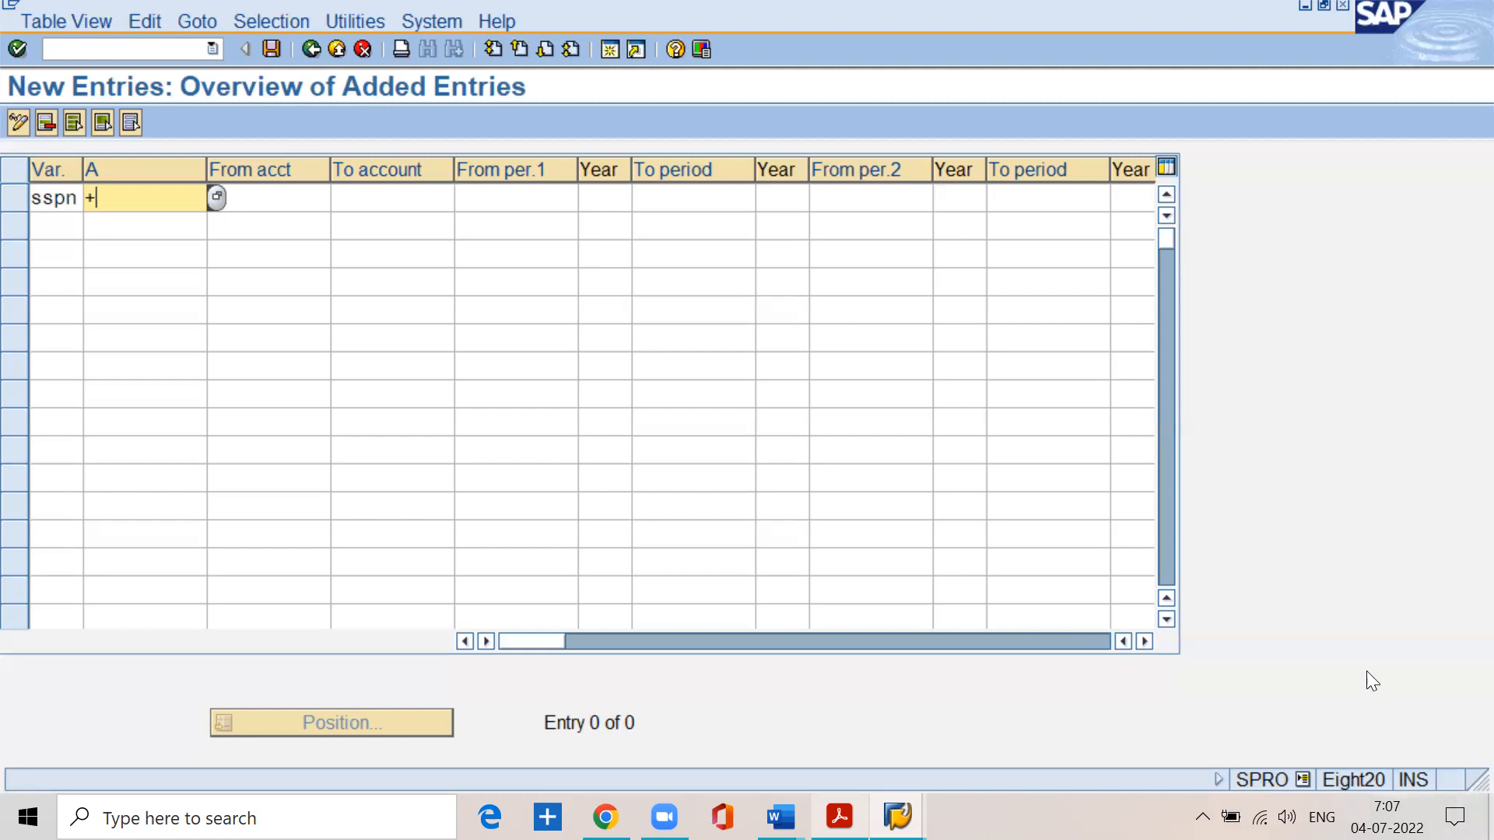
left_click(839, 817)
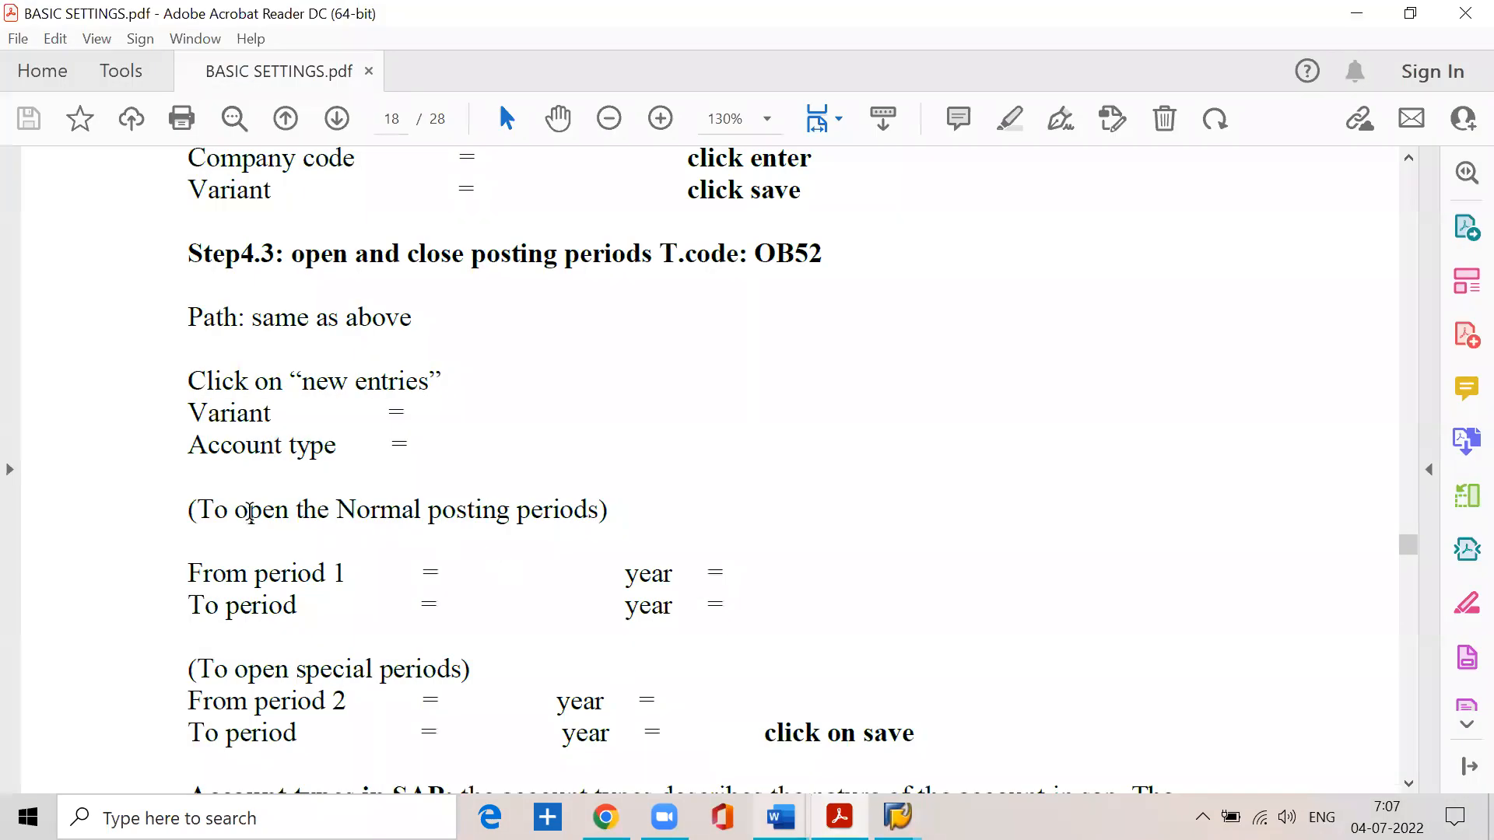
left_click_drag(196, 510, 617, 515)
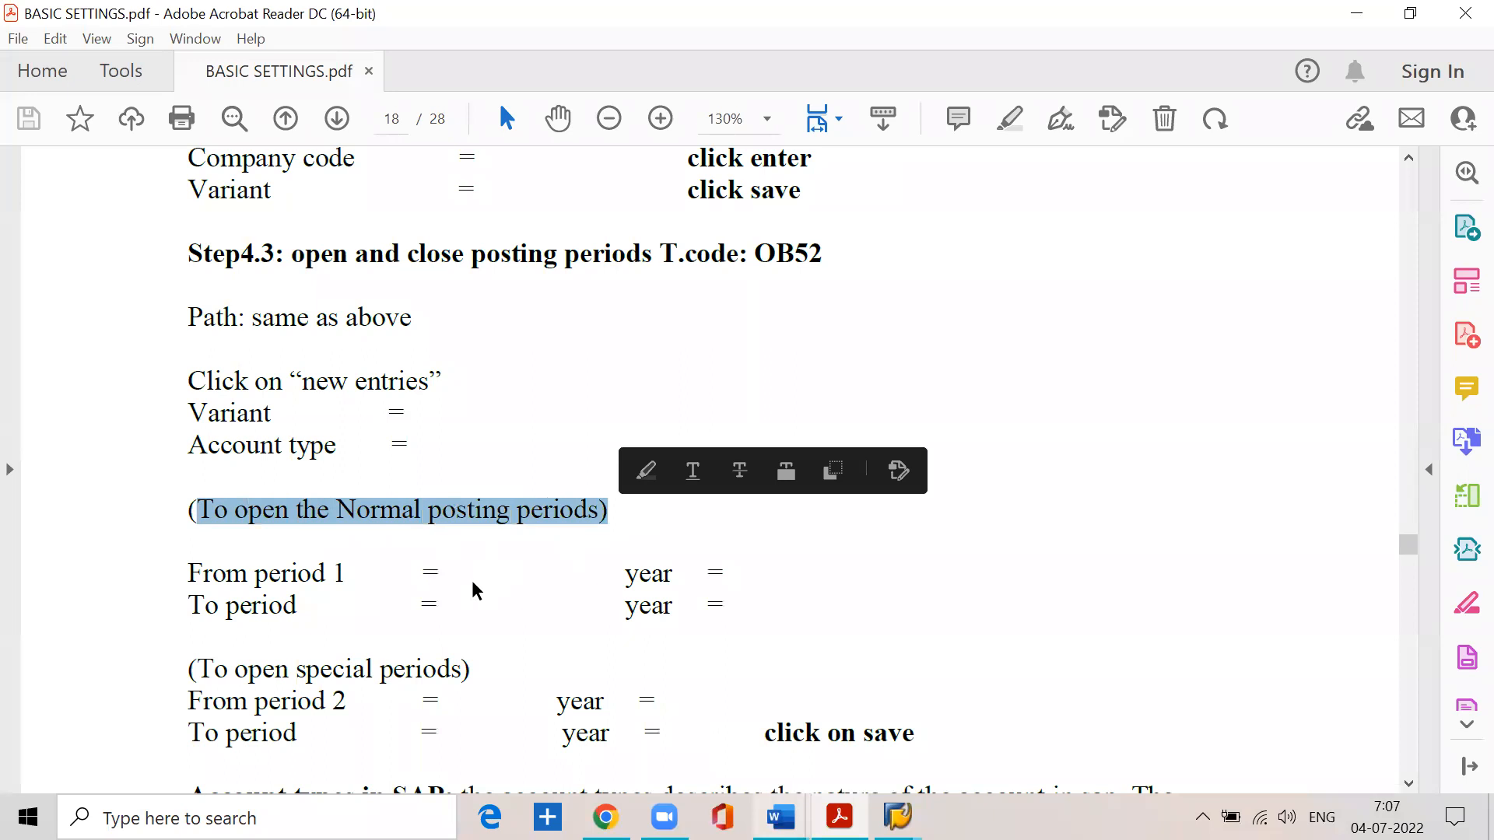
left_click(437, 576)
left_click(1356, 14)
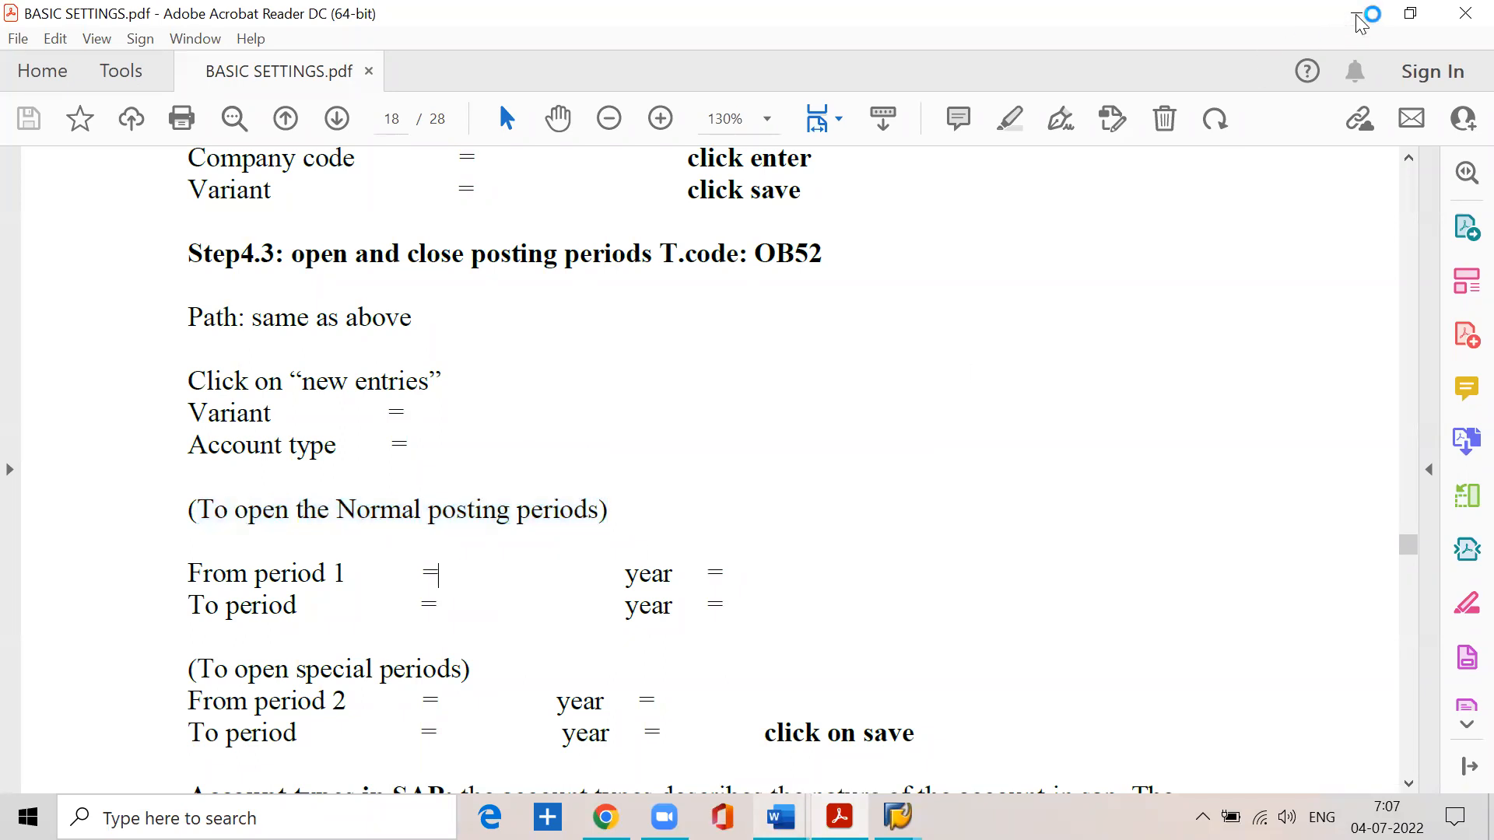
- Open the normal posting periods of the sspn entry from period 1, year 2022, to period 12, year 2022
left_click(467, 198)
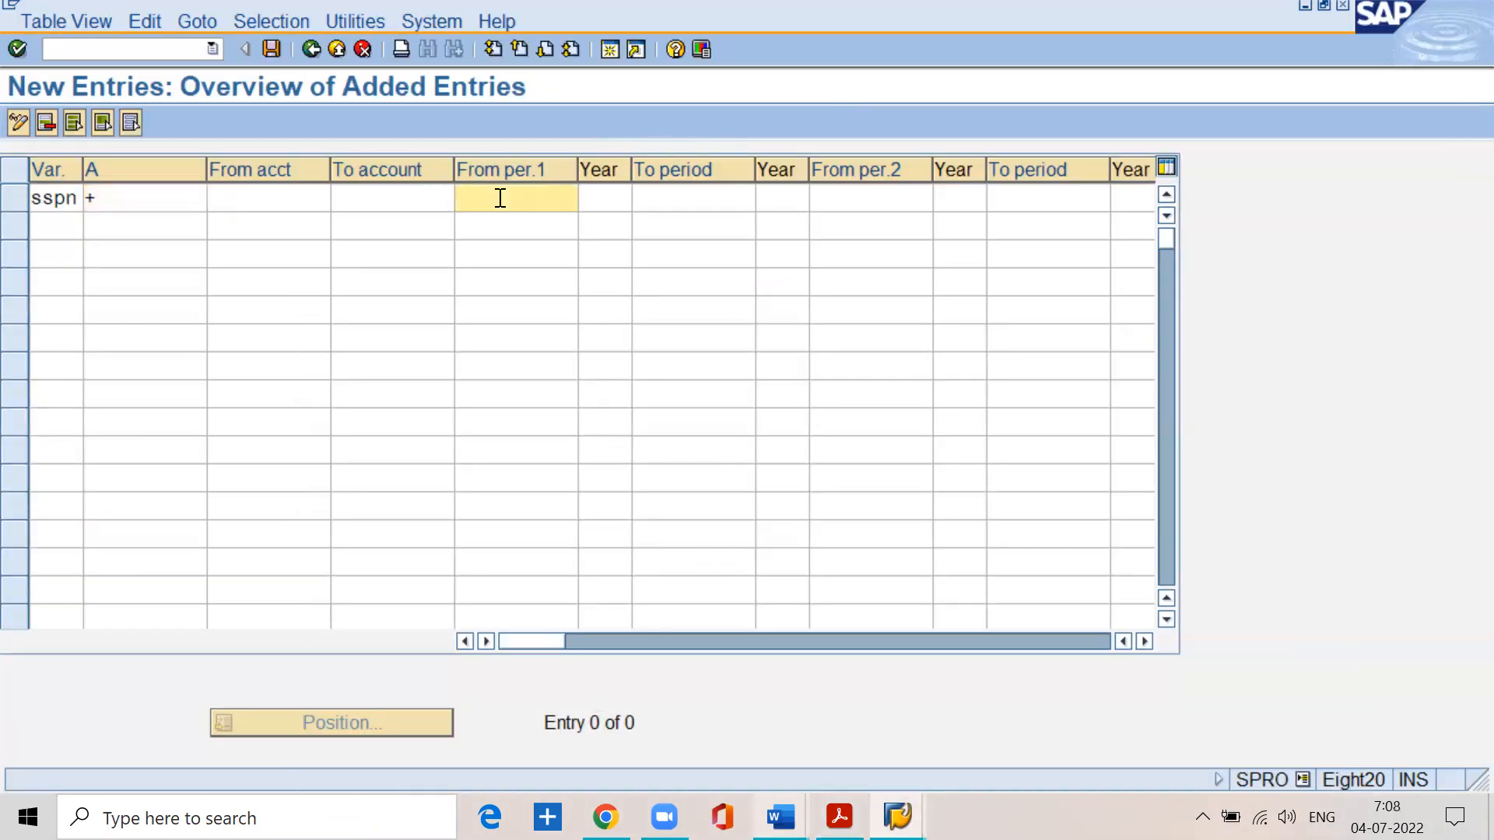
type("1")
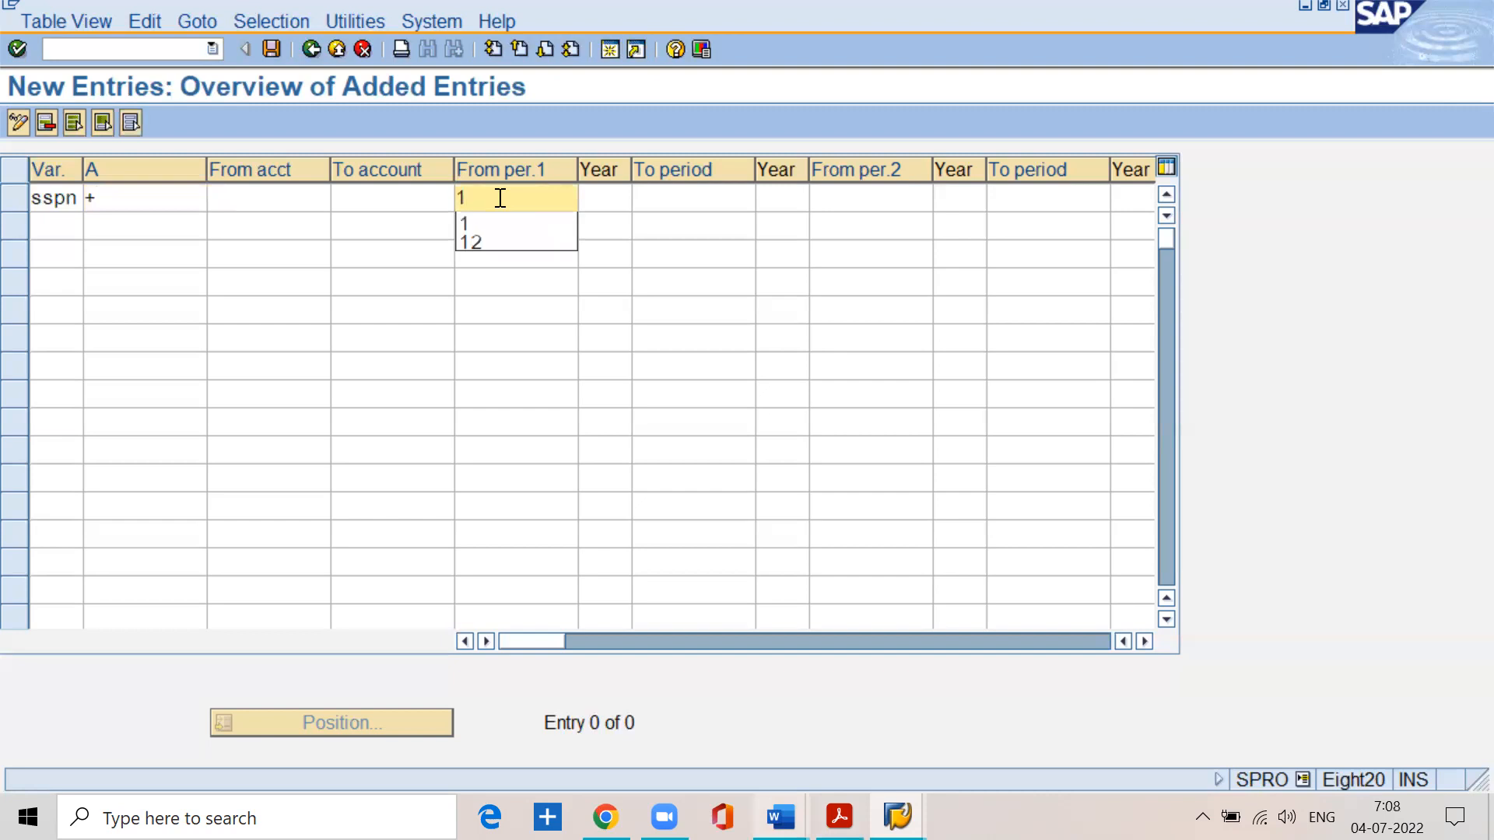
key("Tab")
type("2022")
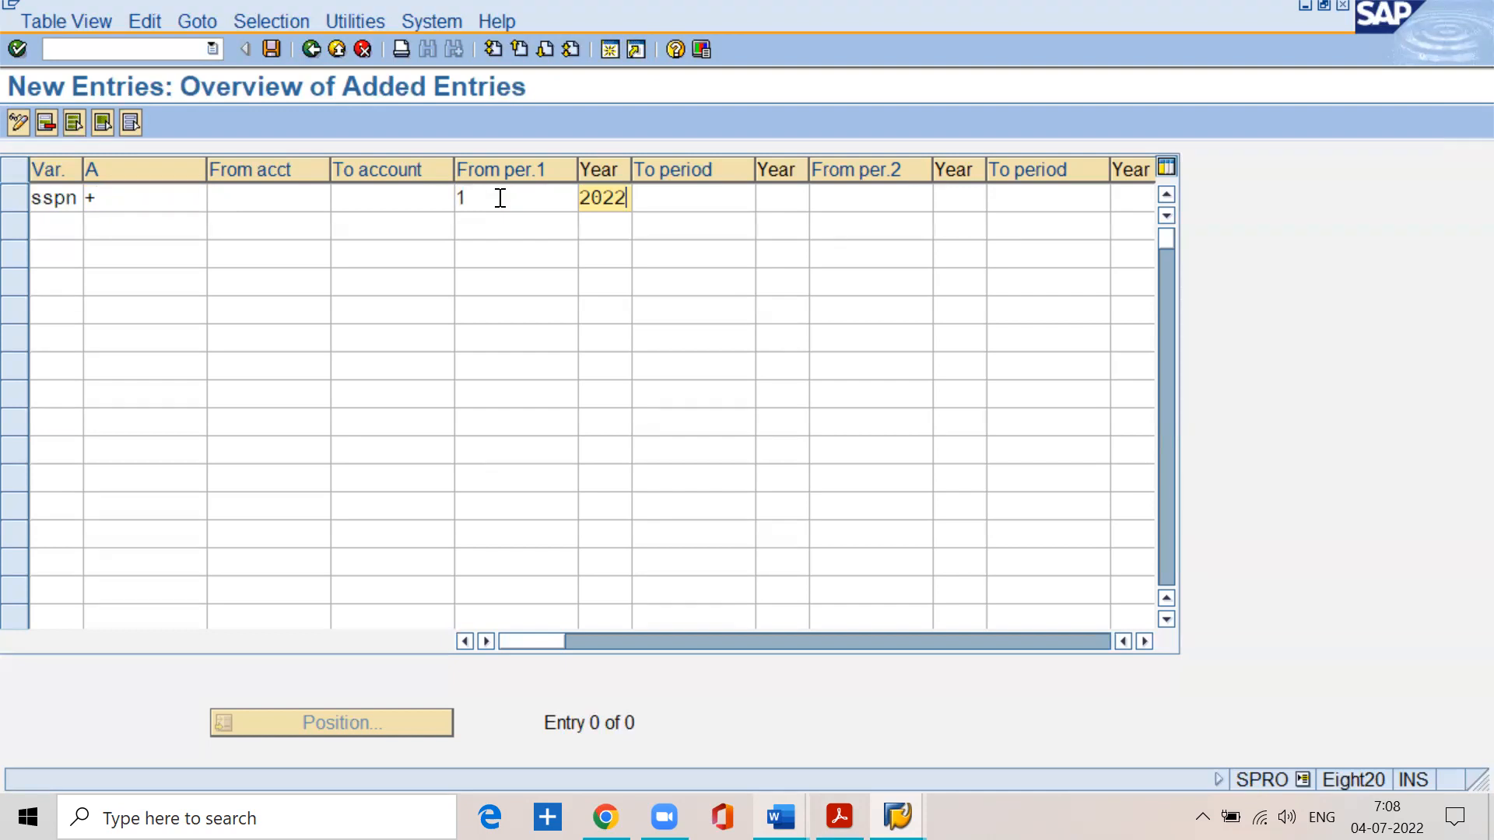
key("Tab")
type("12")
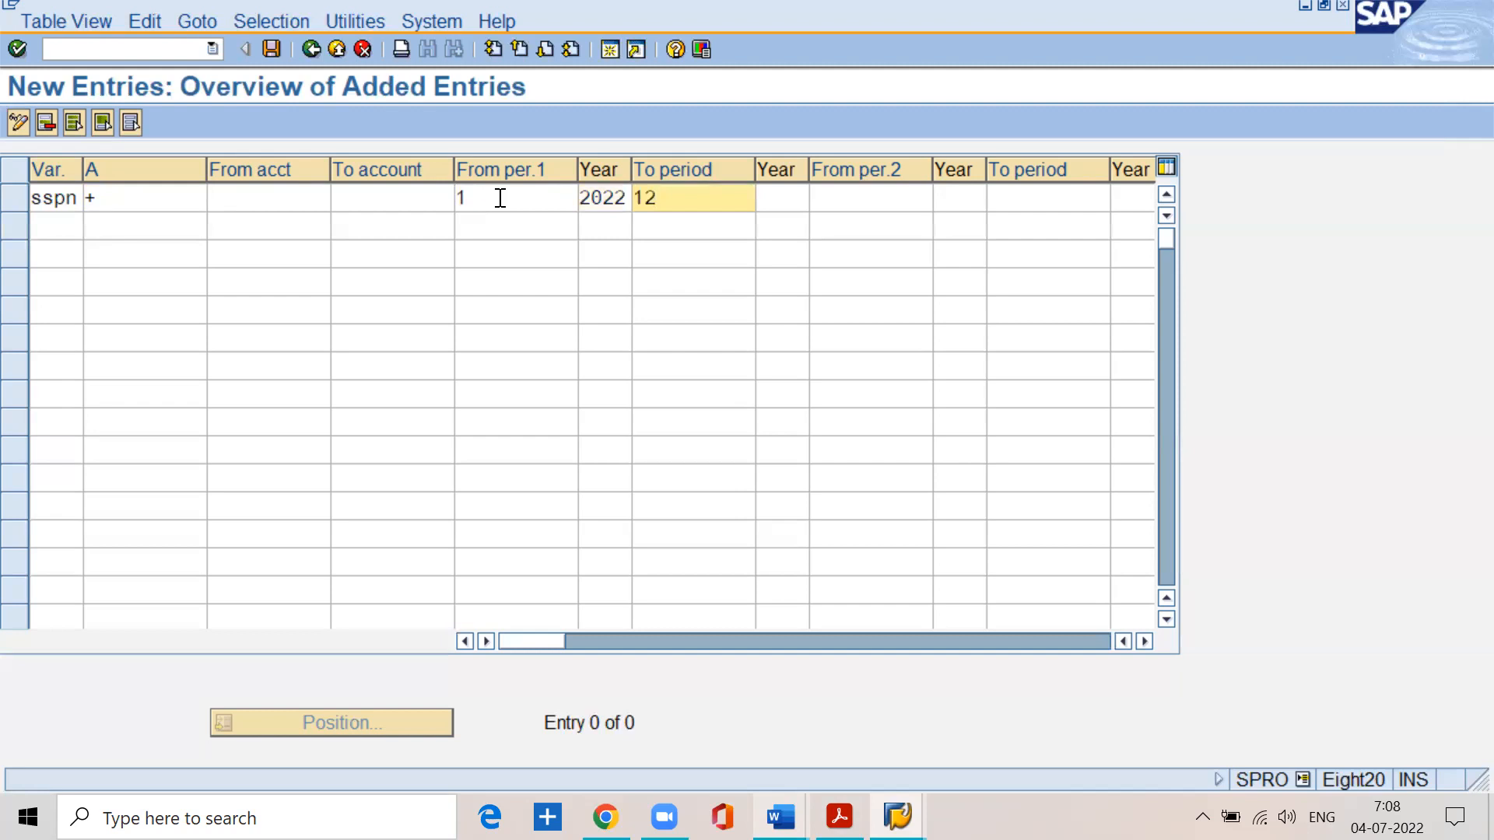
key("Tab")
type("2022")
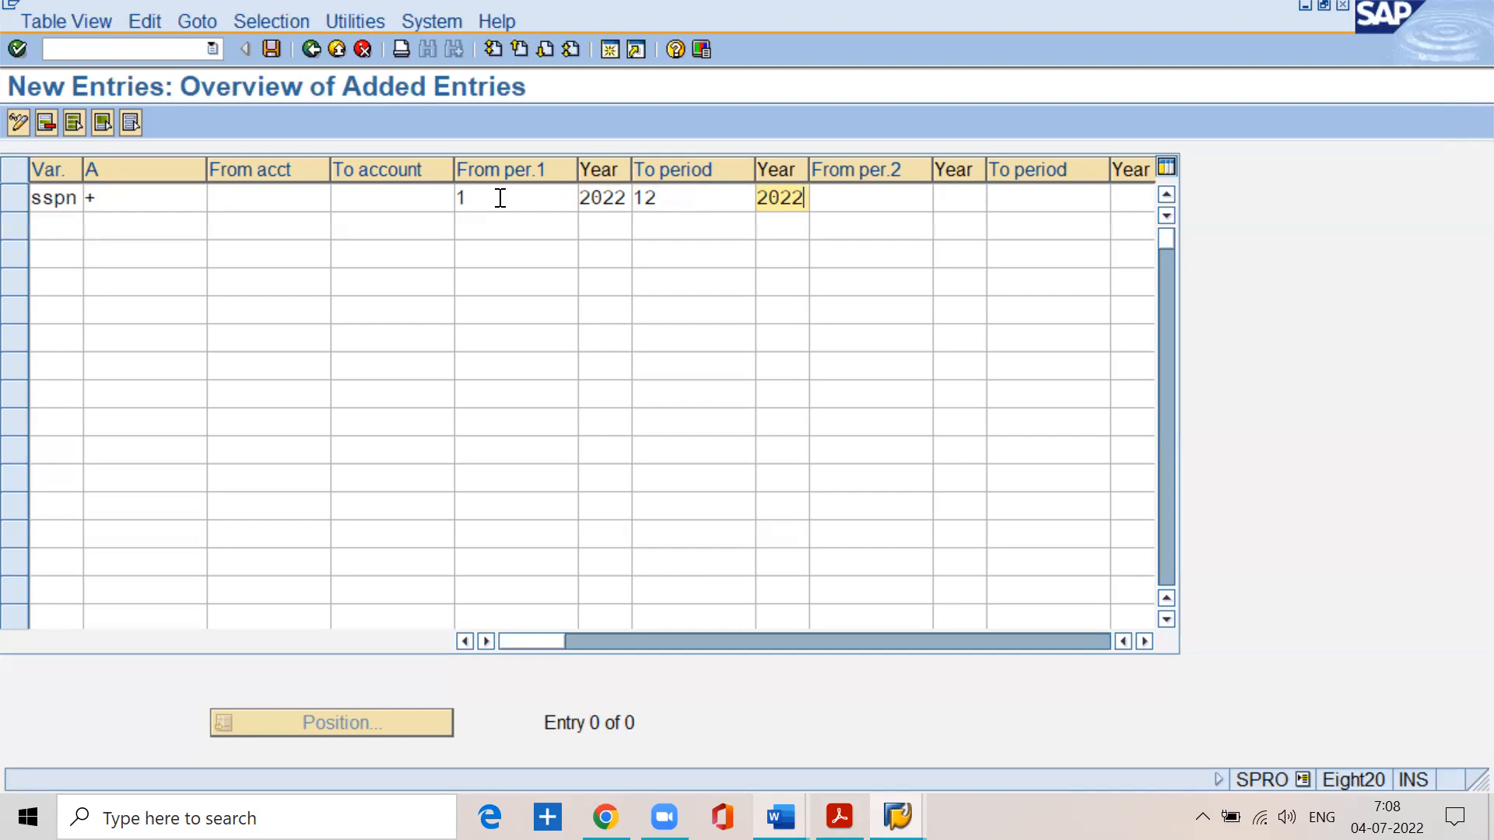
- Check the step 4.3 instructions in BASIC SETTINGS.pdf for opening the special periods, and return to SAP
left_click(840, 815)
scroll(366, 595, "down", 4)
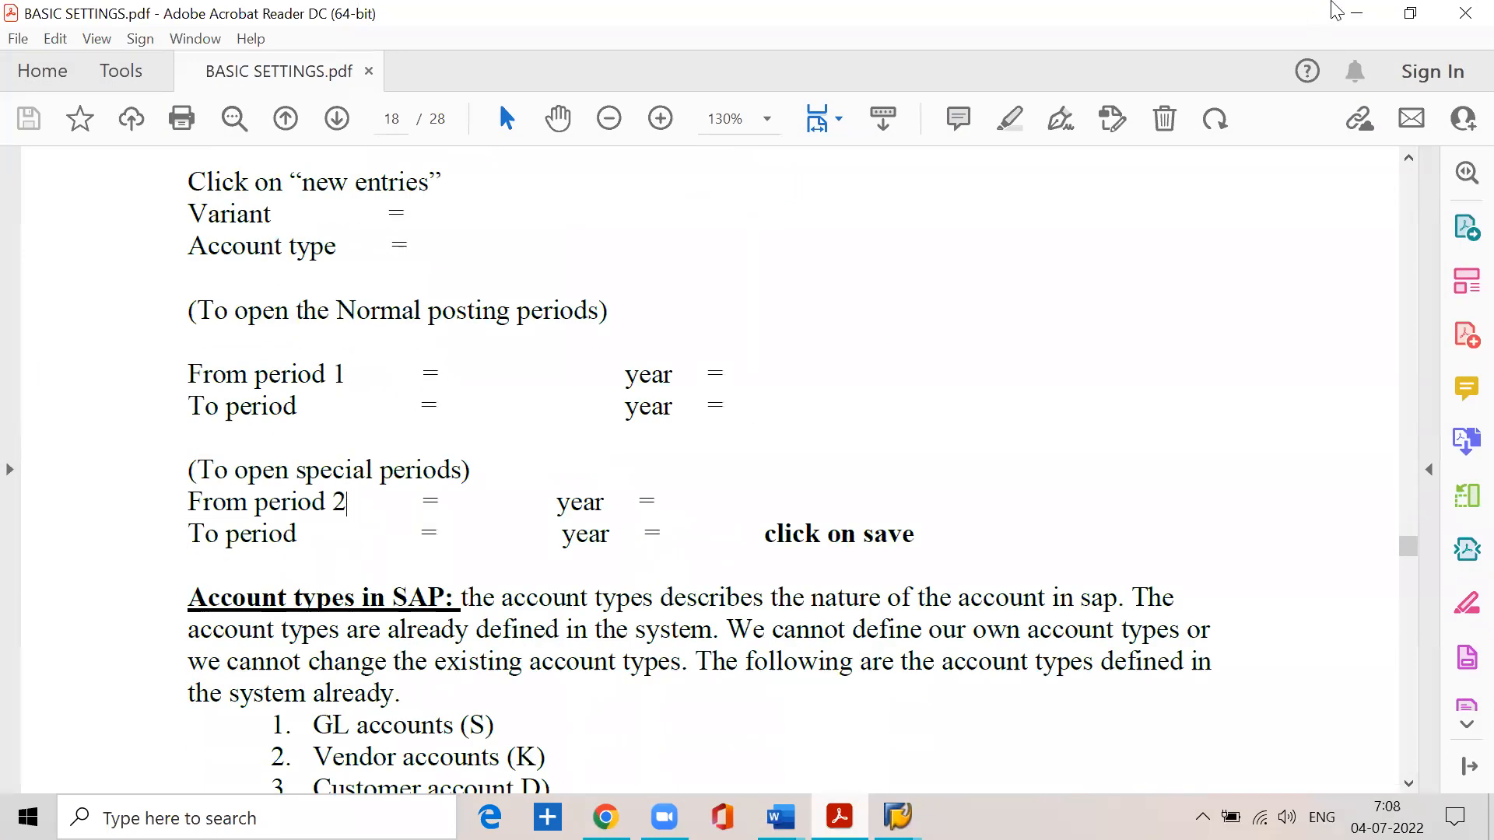
left_click(1357, 13)
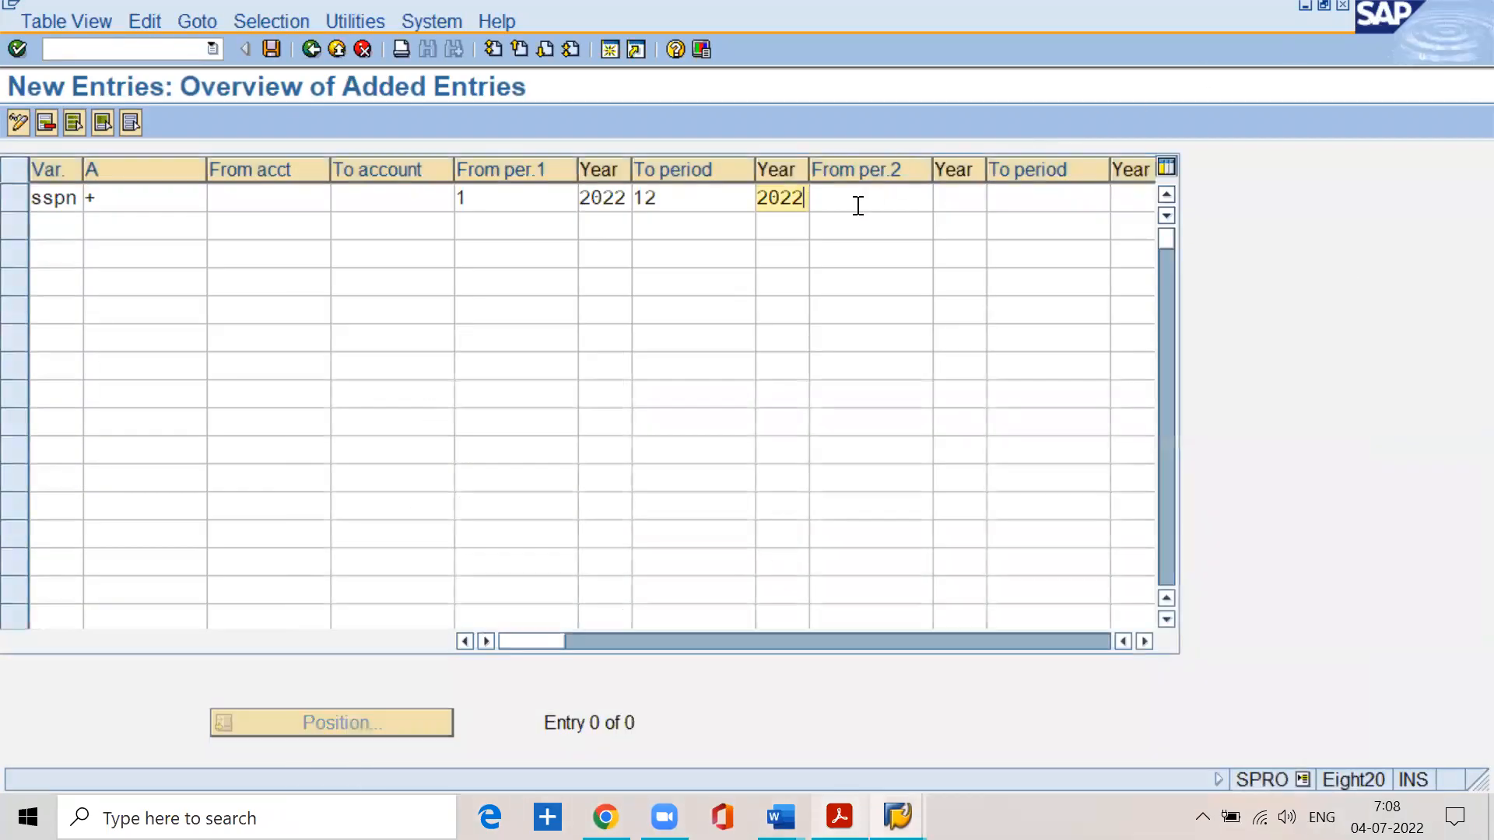
- Open the special periods of the sspn entry from 13/2022 to 16/2022 and save the entry
left_click(858, 205)
type("13")
key("Tab")
type("2022")
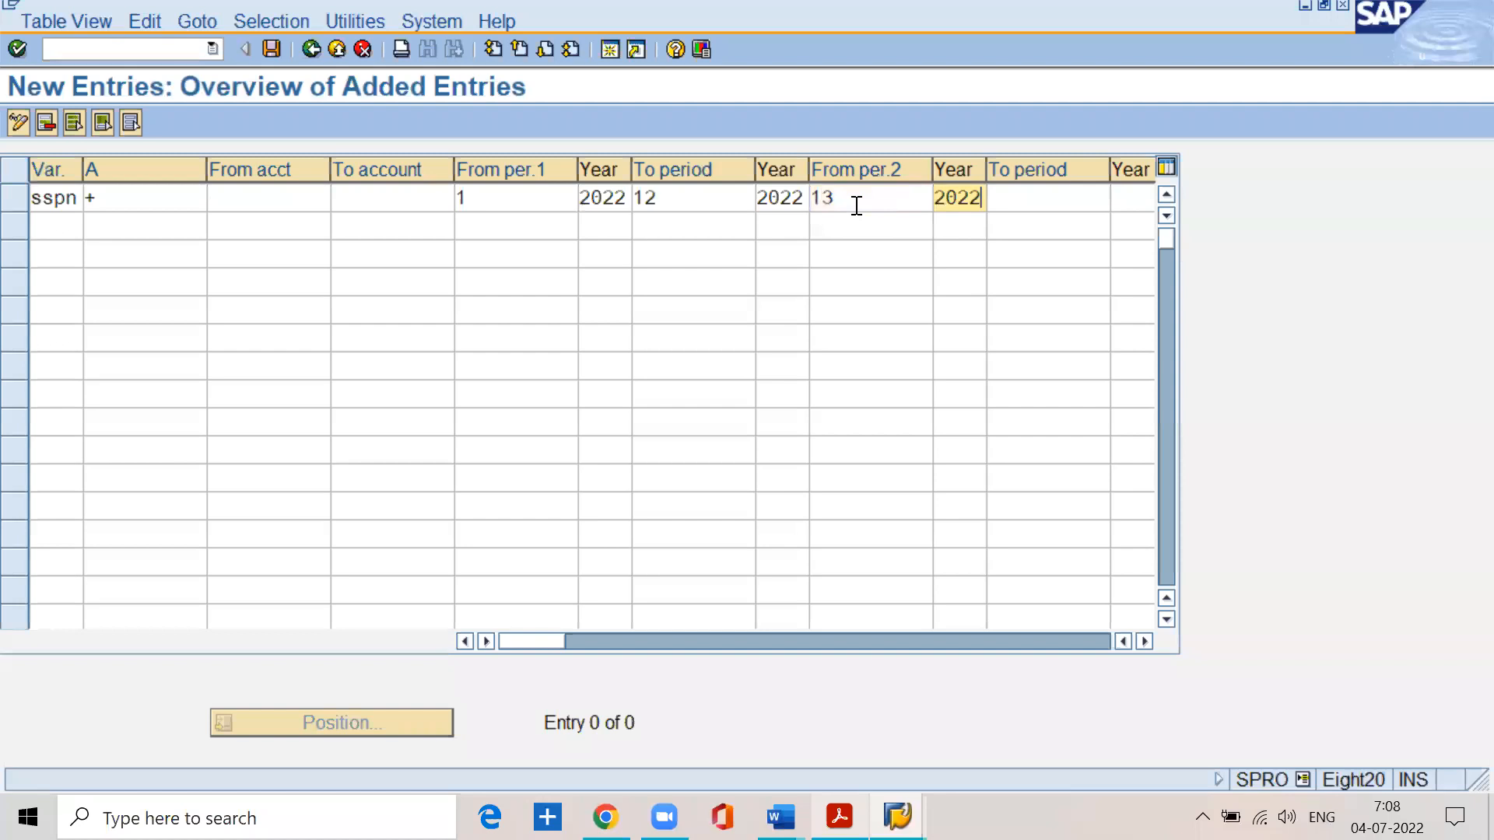
key("Tab")
type("16")
key("Tab")
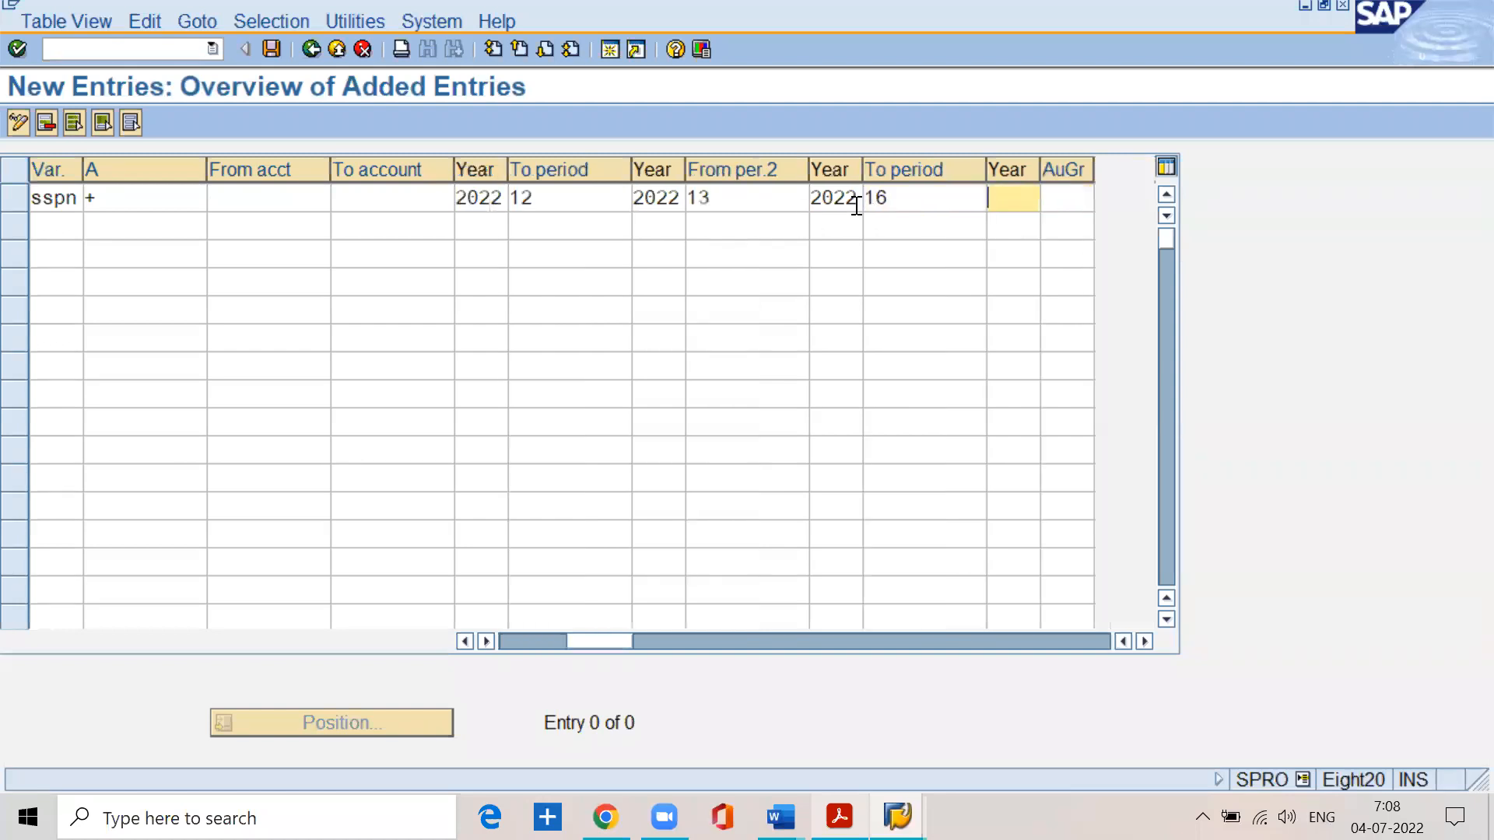
type("2022")
left_click(655, 366)
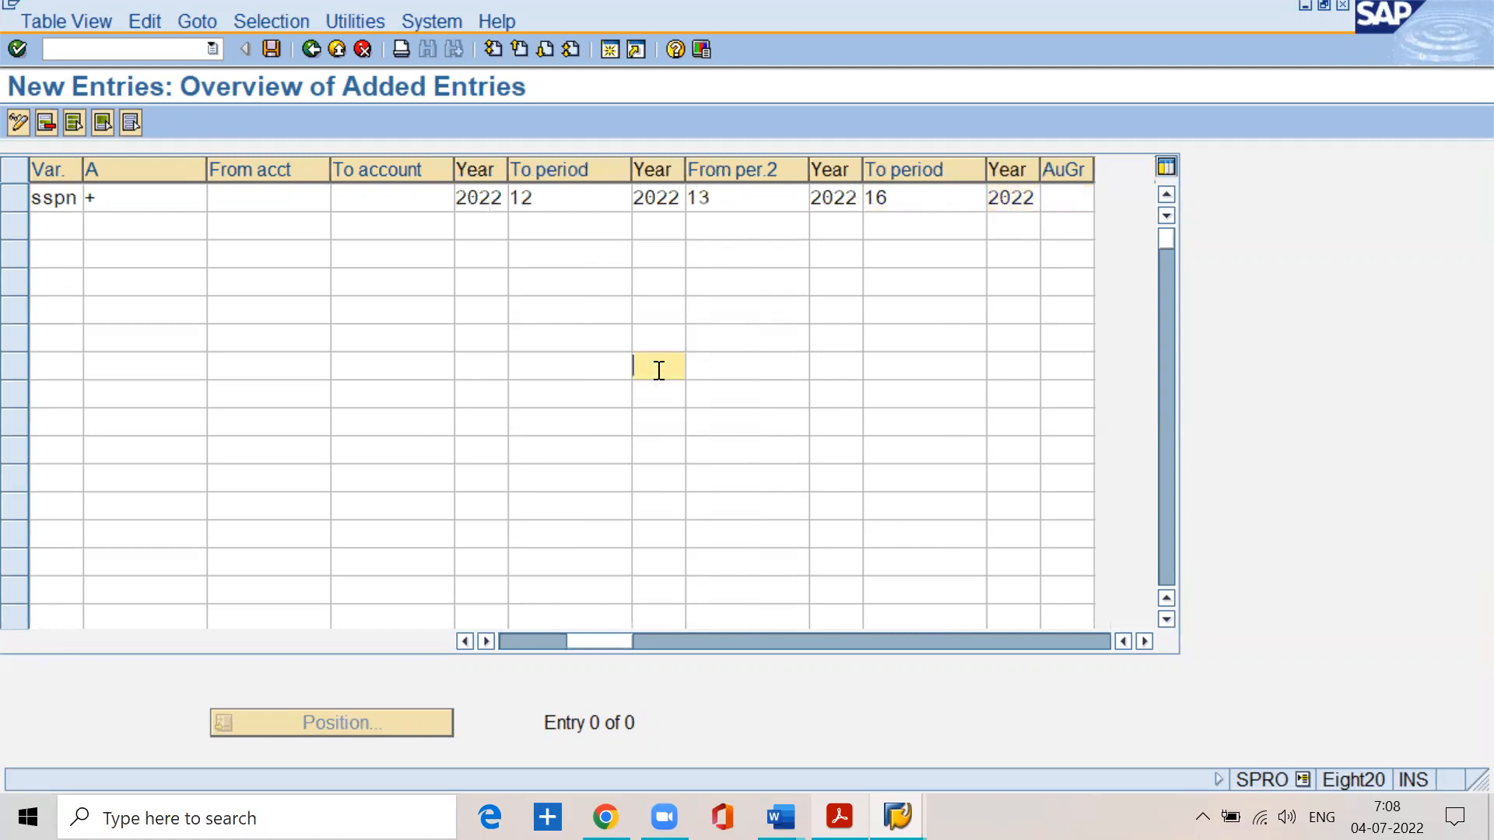
left_click(270, 49)
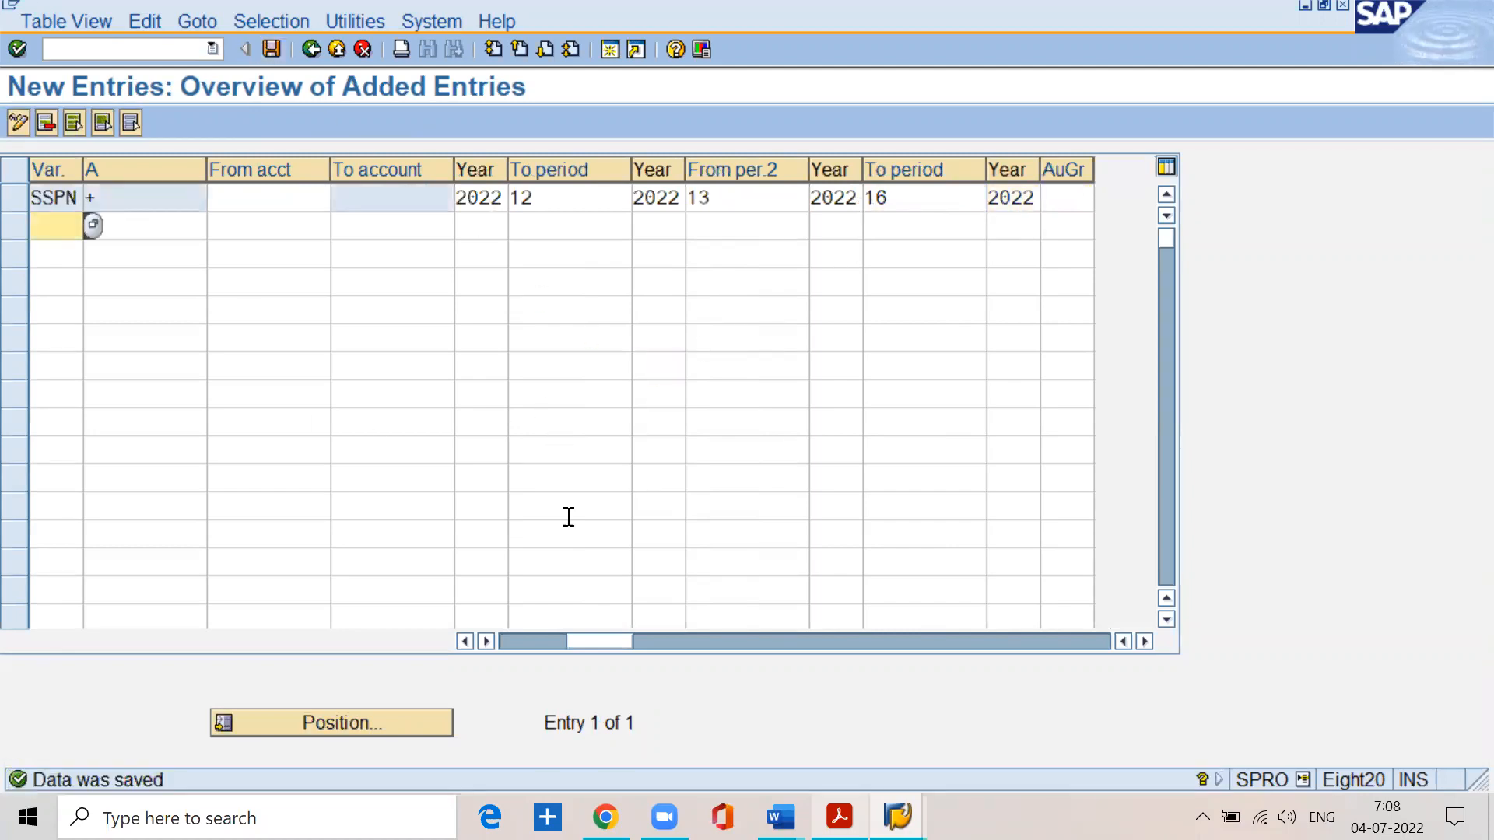
left_click_drag(597, 644, 527, 643)
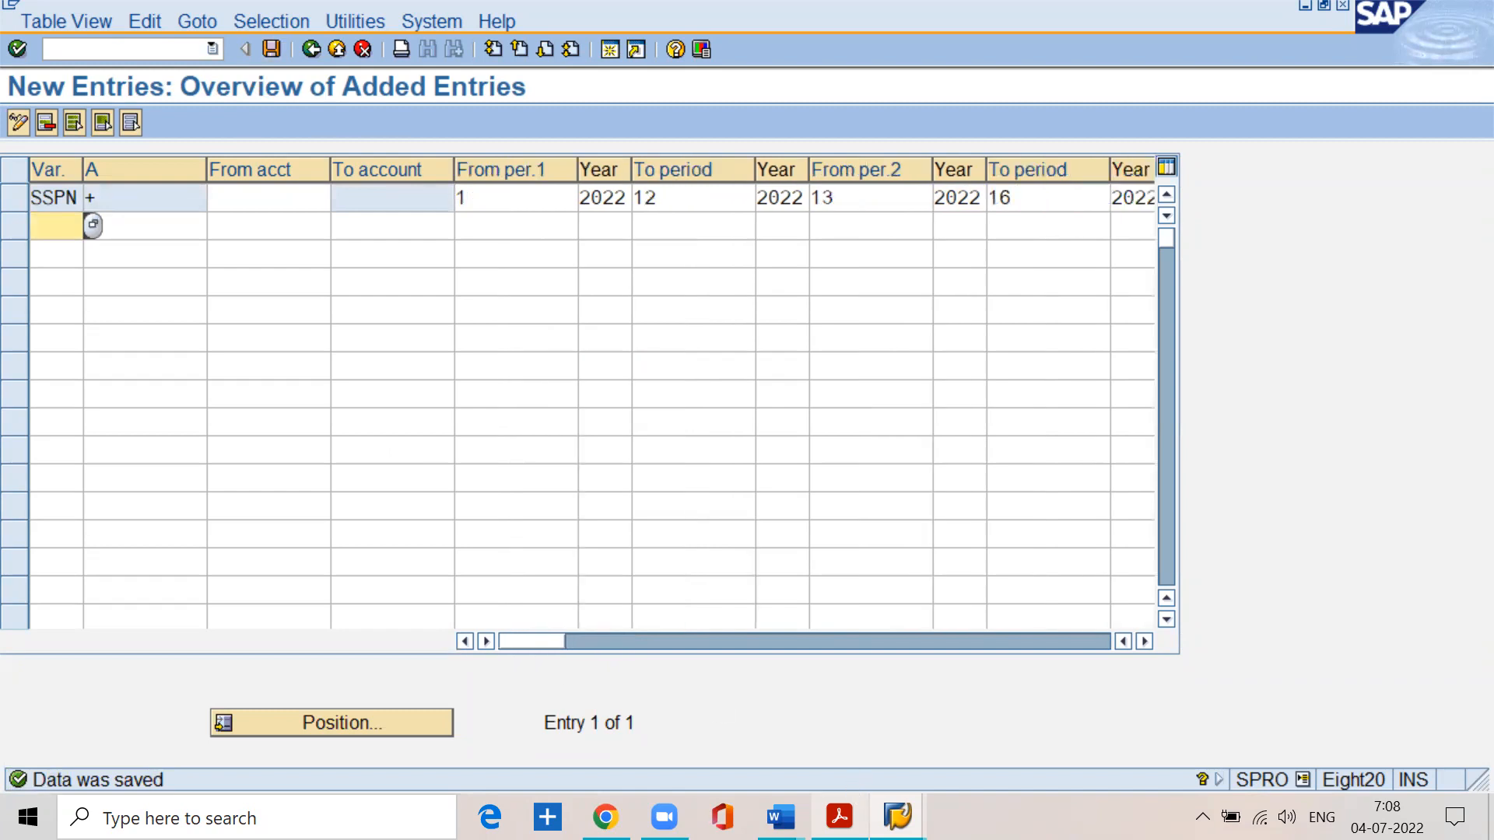
- Read in BASIC SETTINGS.pdf how a range in the posting period variant opens a period, and return to SAP
key("alt+Tab")
scroll(701, 558, "up", 15)
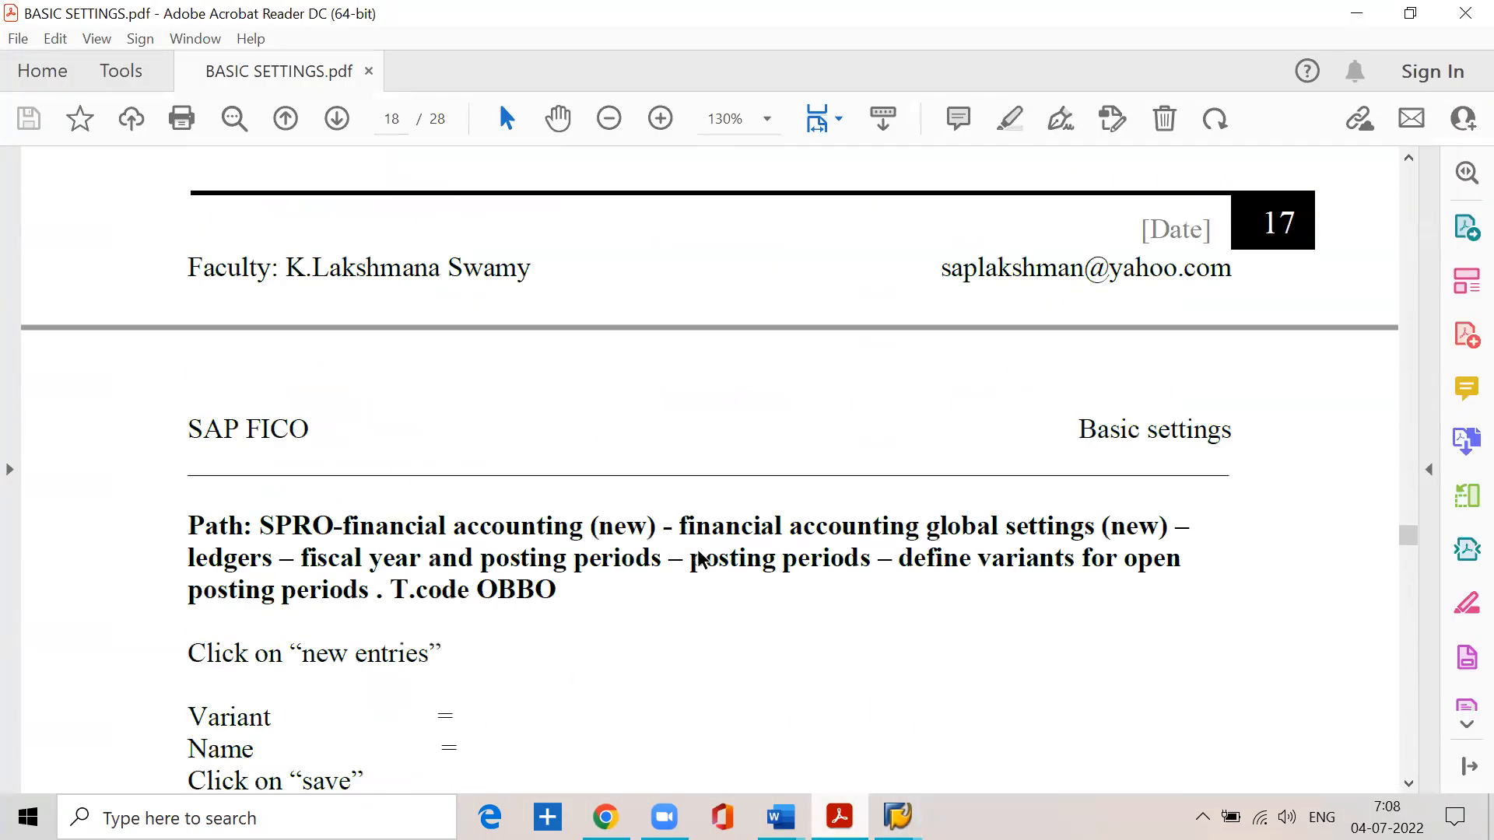
scroll(701, 557, "up", 5)
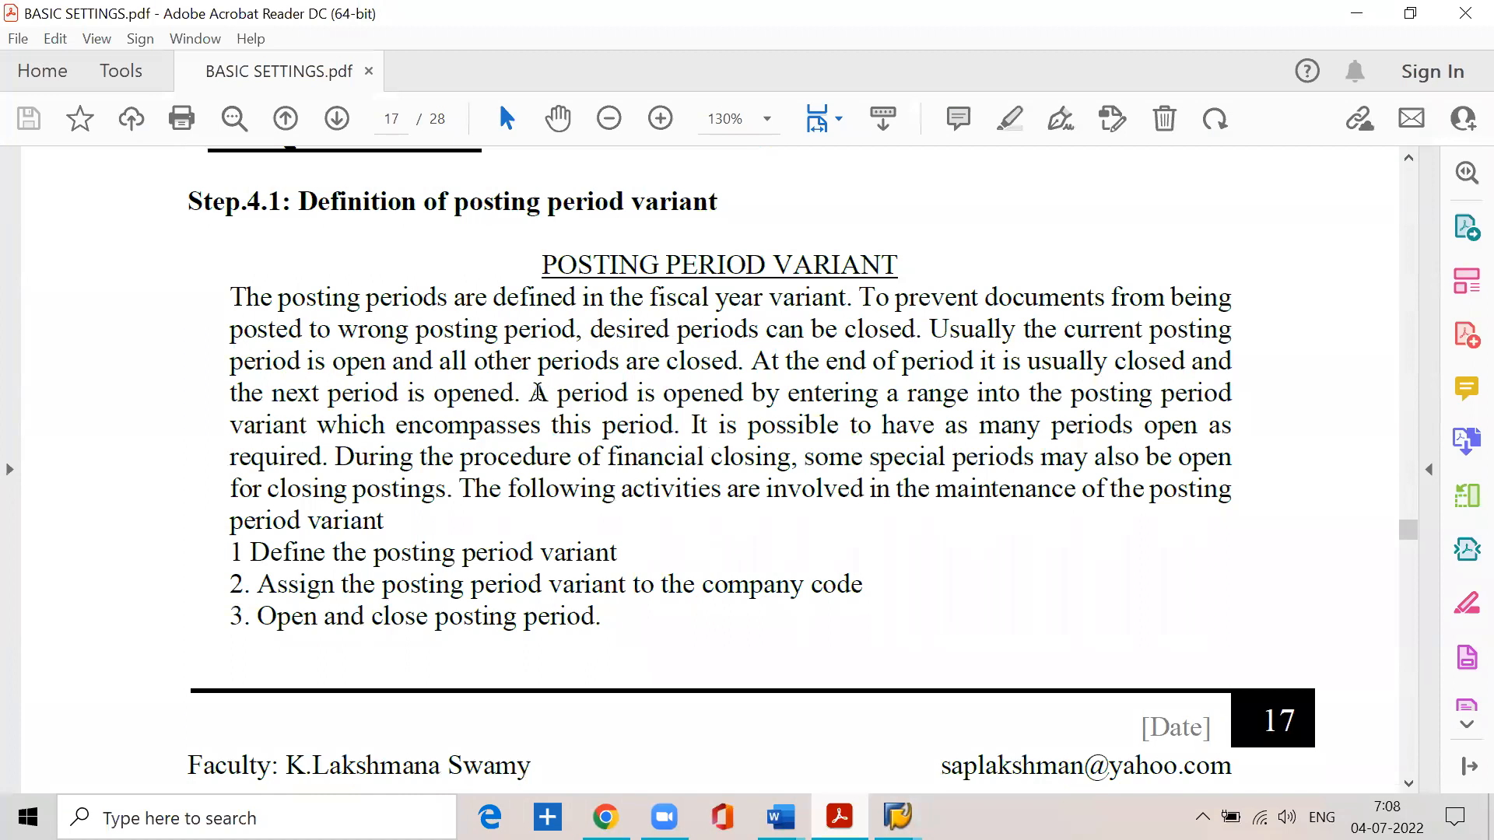
left_click_drag(529, 392, 1245, 397)
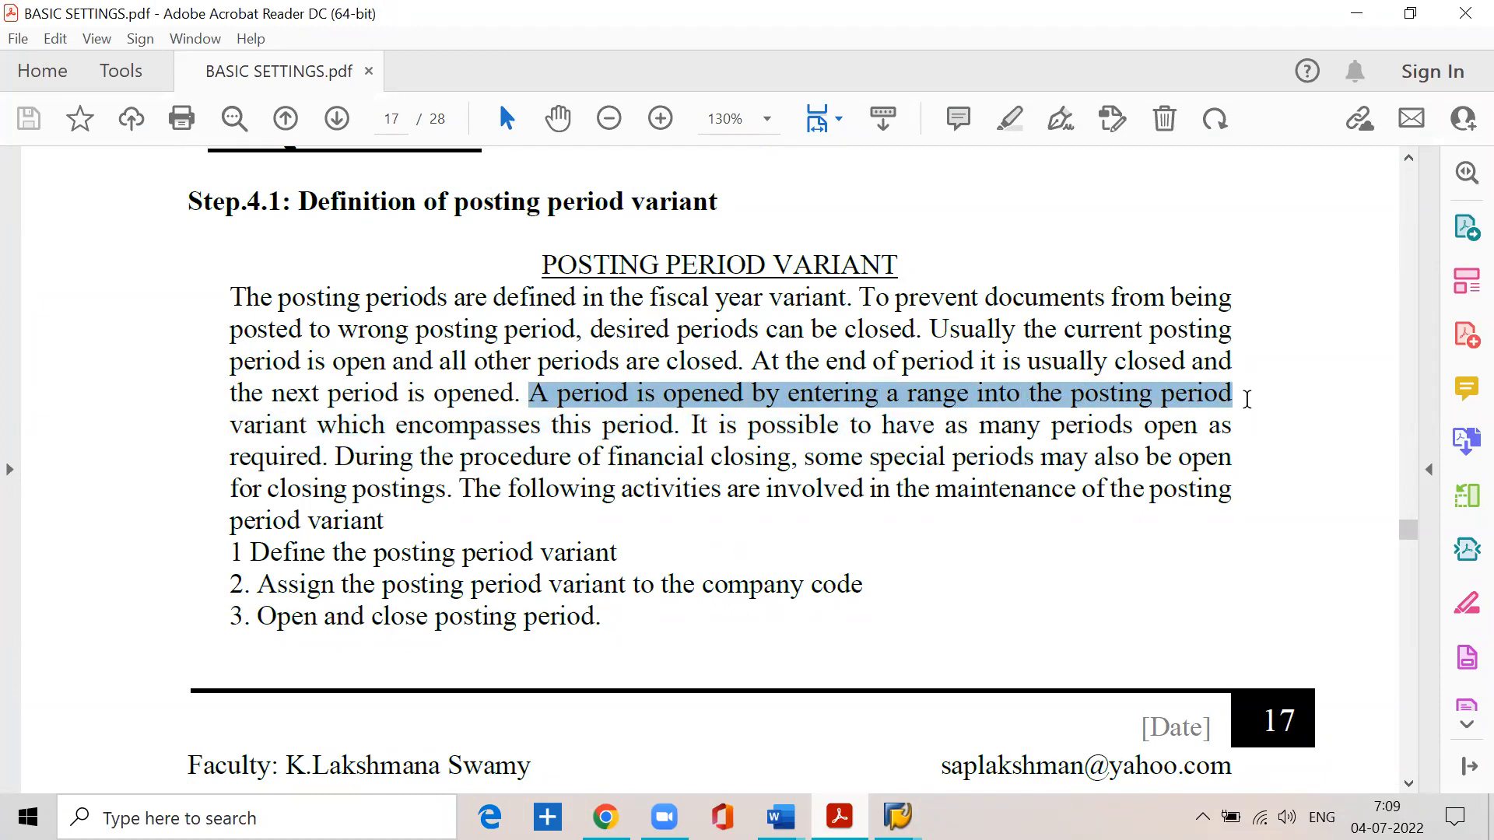
left_click_drag(319, 426, 674, 426)
left_click(1351, 5)
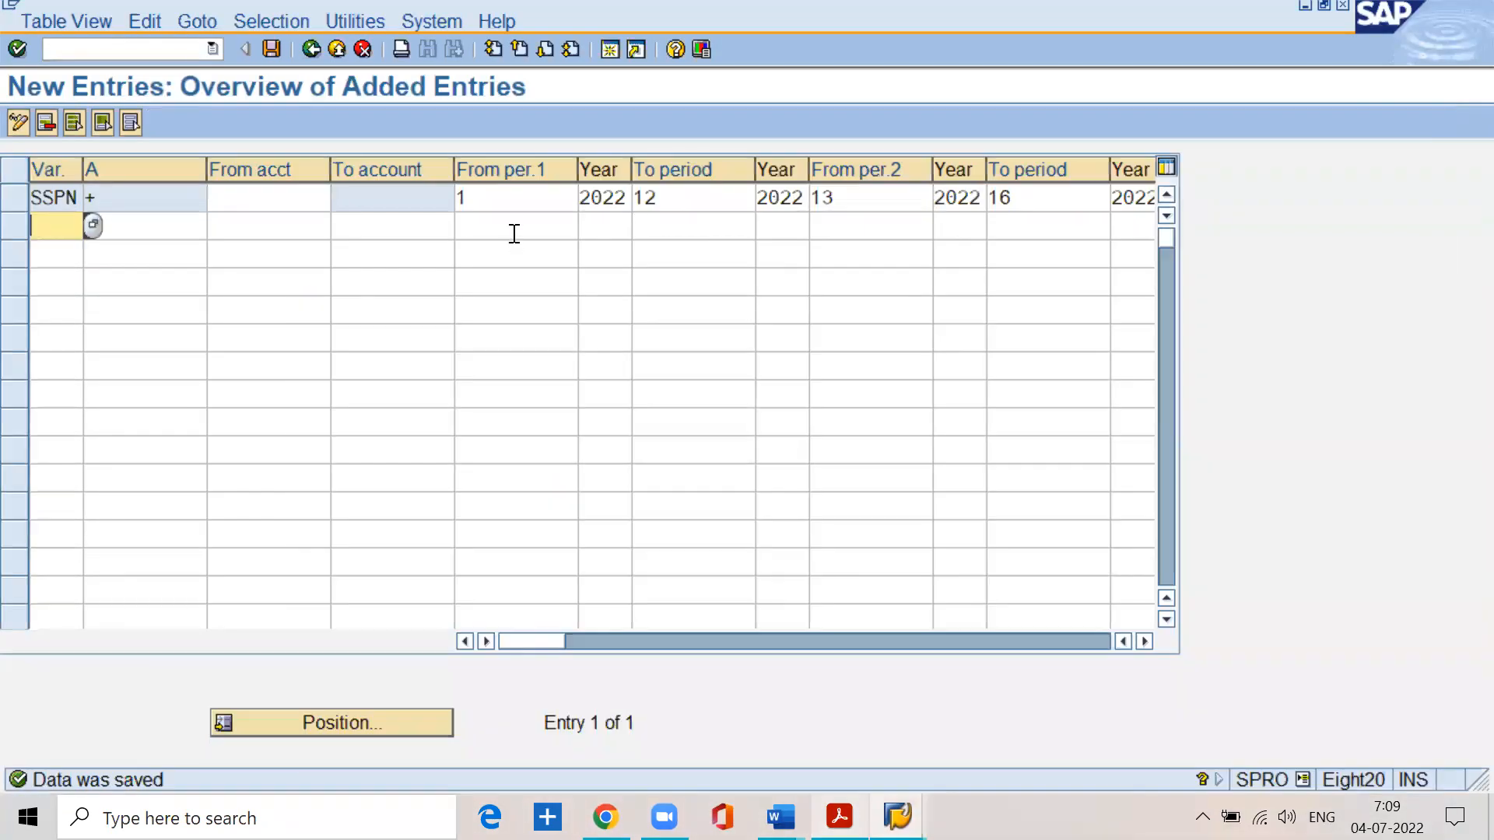
- Review the start period, end period and years of the normal posting range in the SSPN entry
left_click(498, 198)
left_click(687, 198)
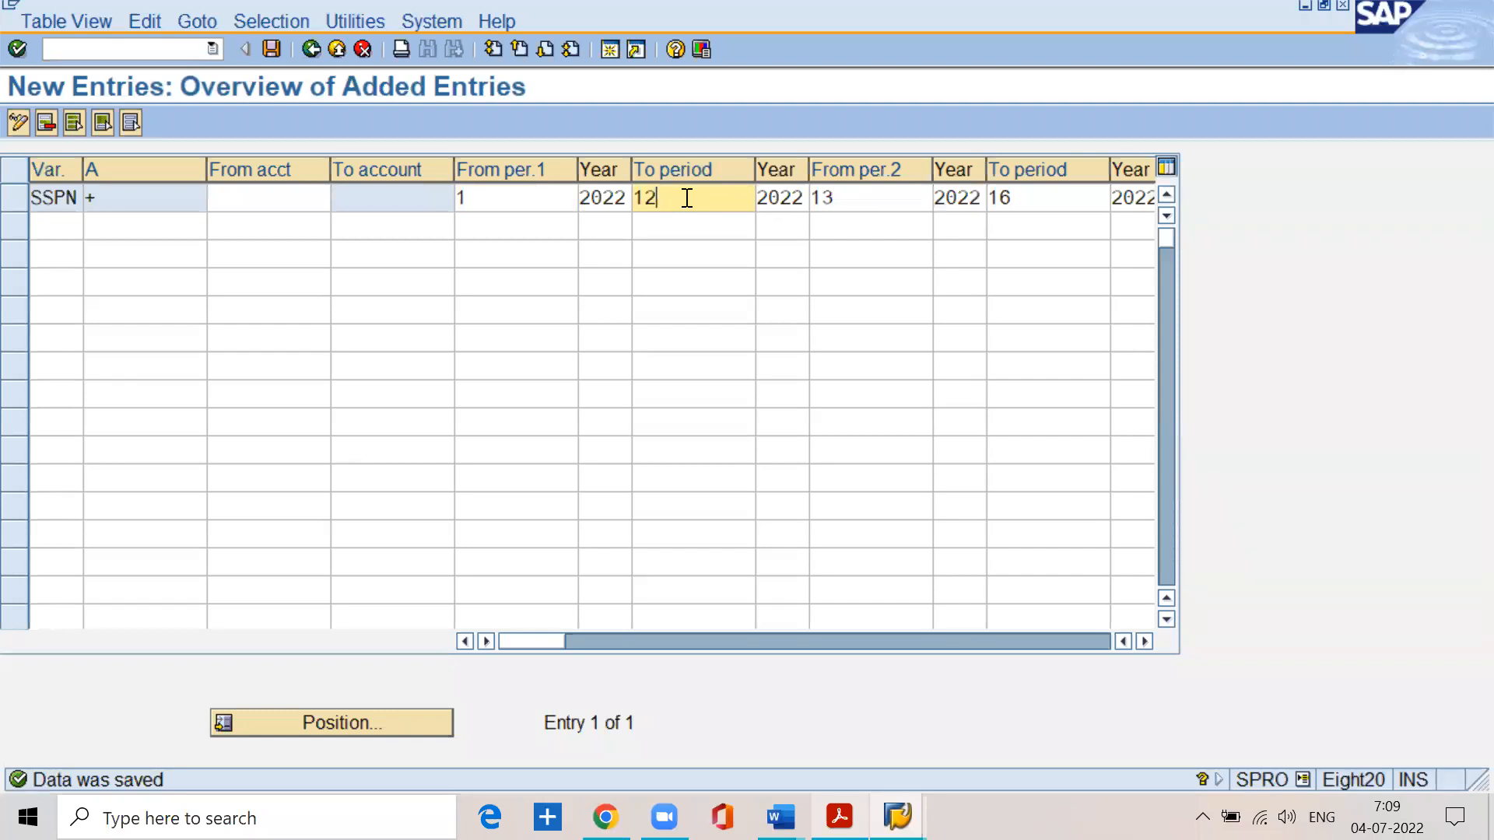
left_click(398, 473)
left_click(486, 196)
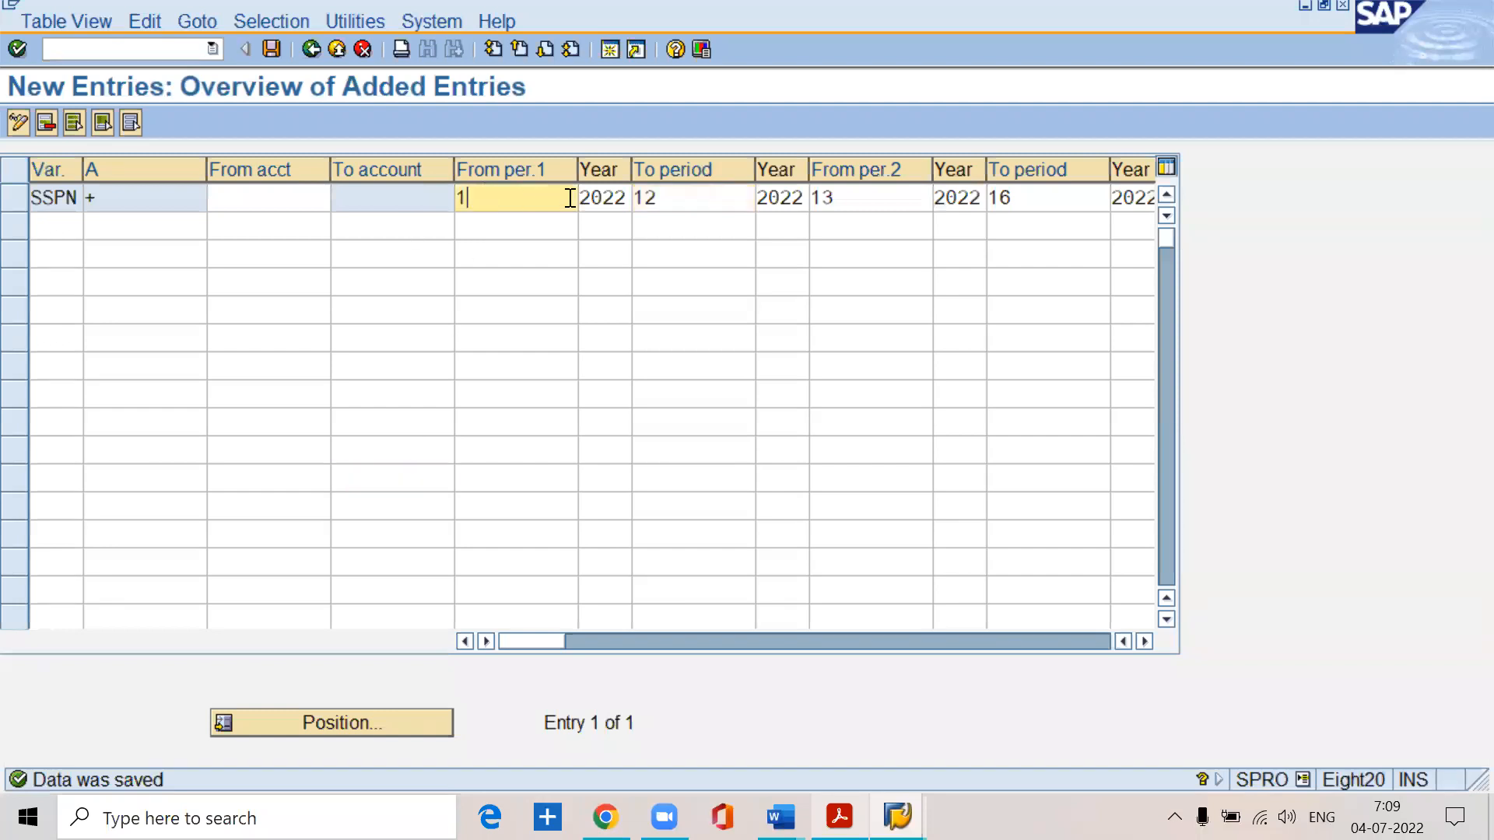
left_click(615, 199)
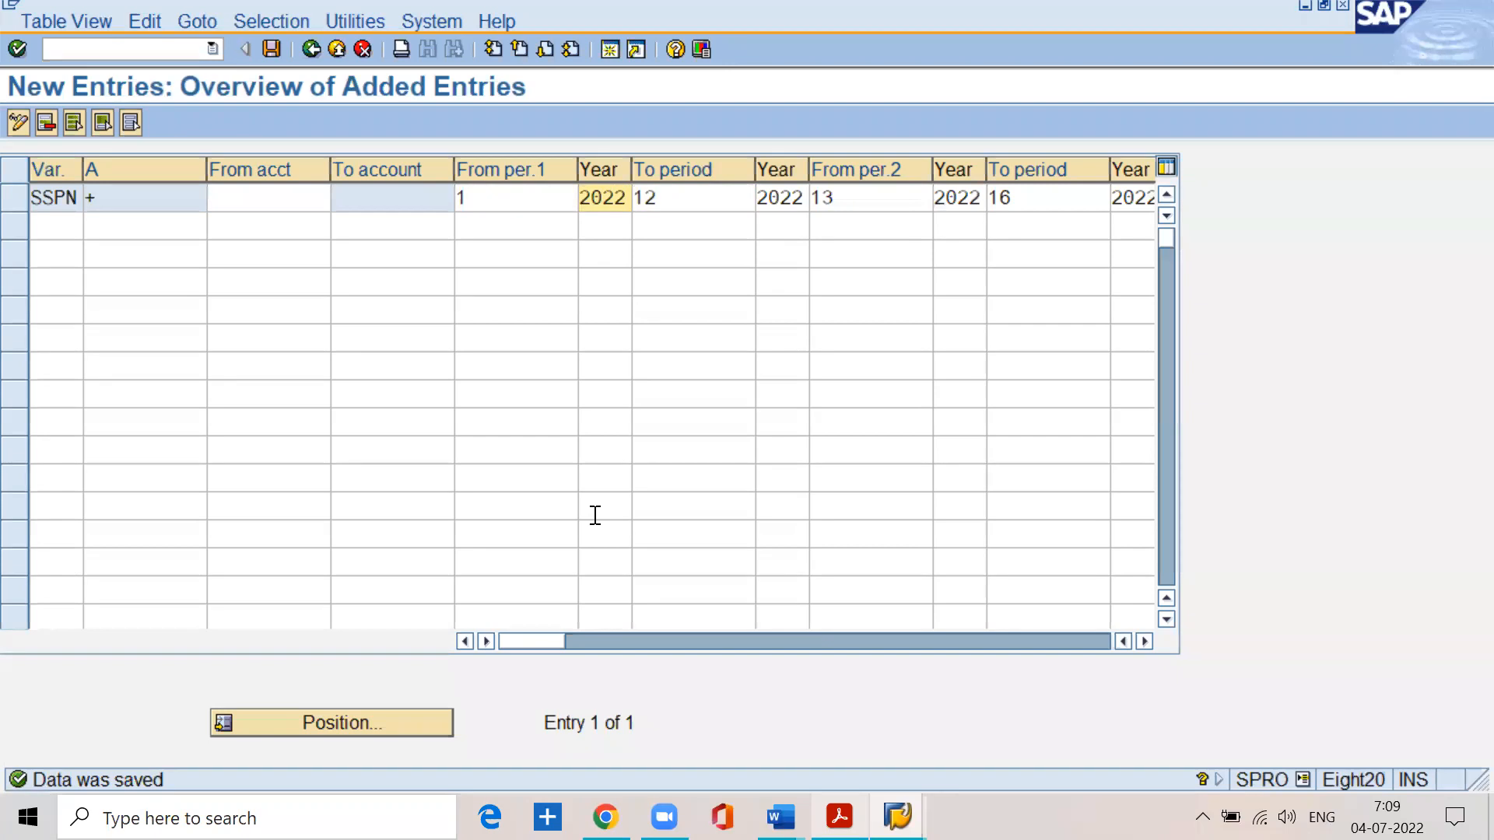
left_click(483, 197)
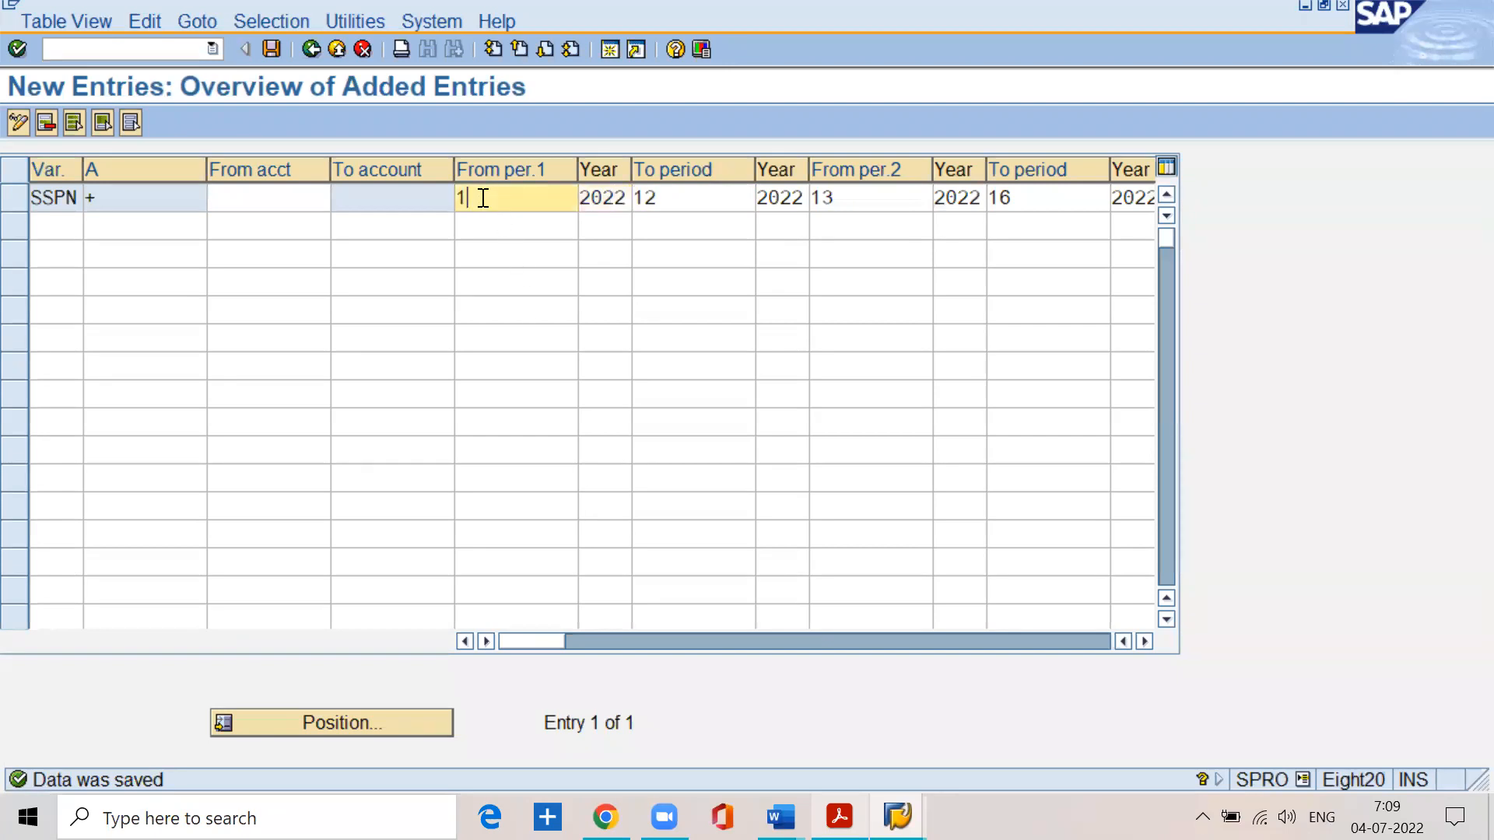
left_click(620, 198)
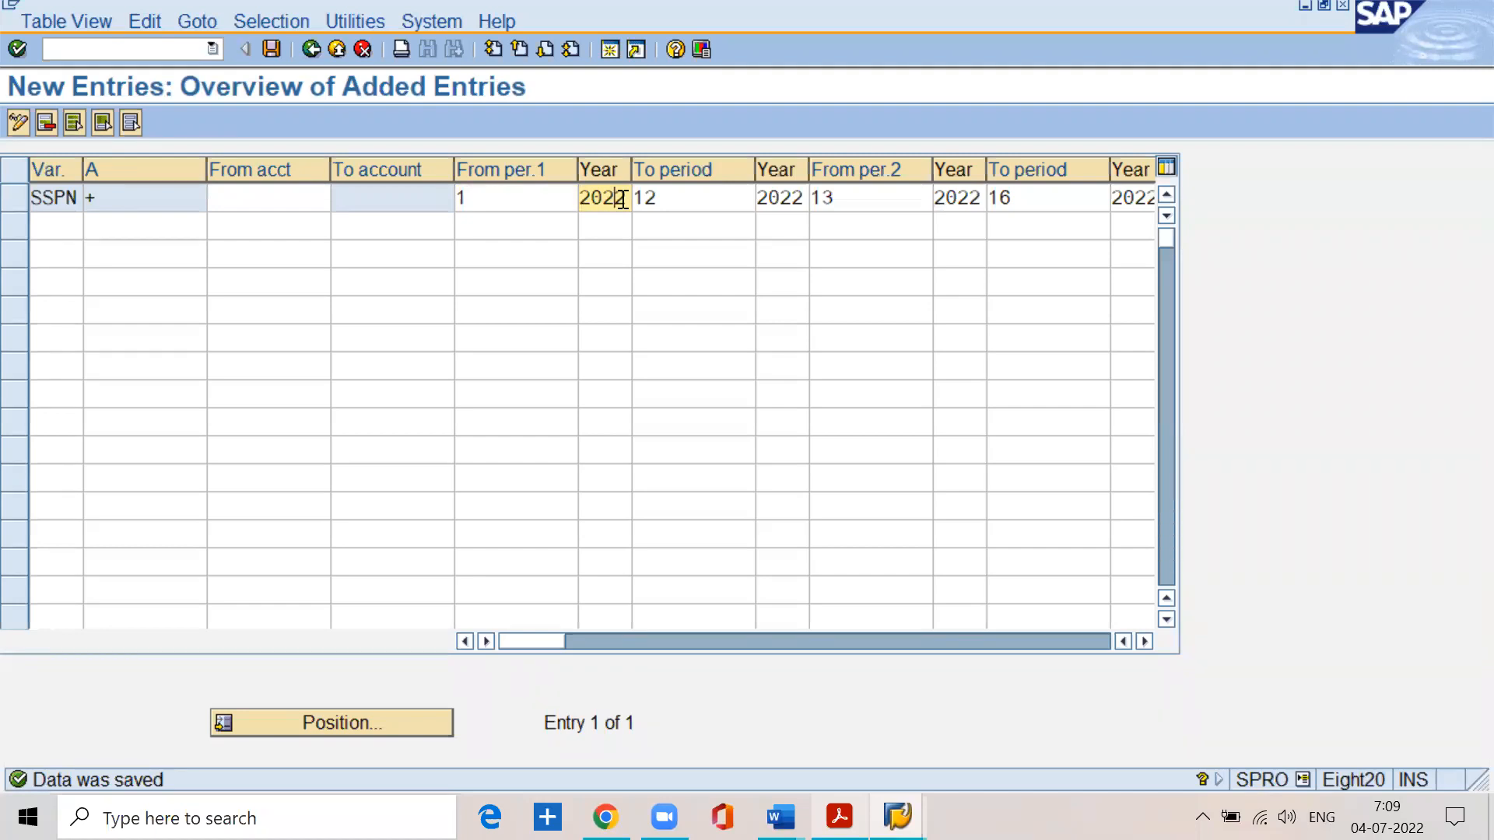
left_click(706, 201)
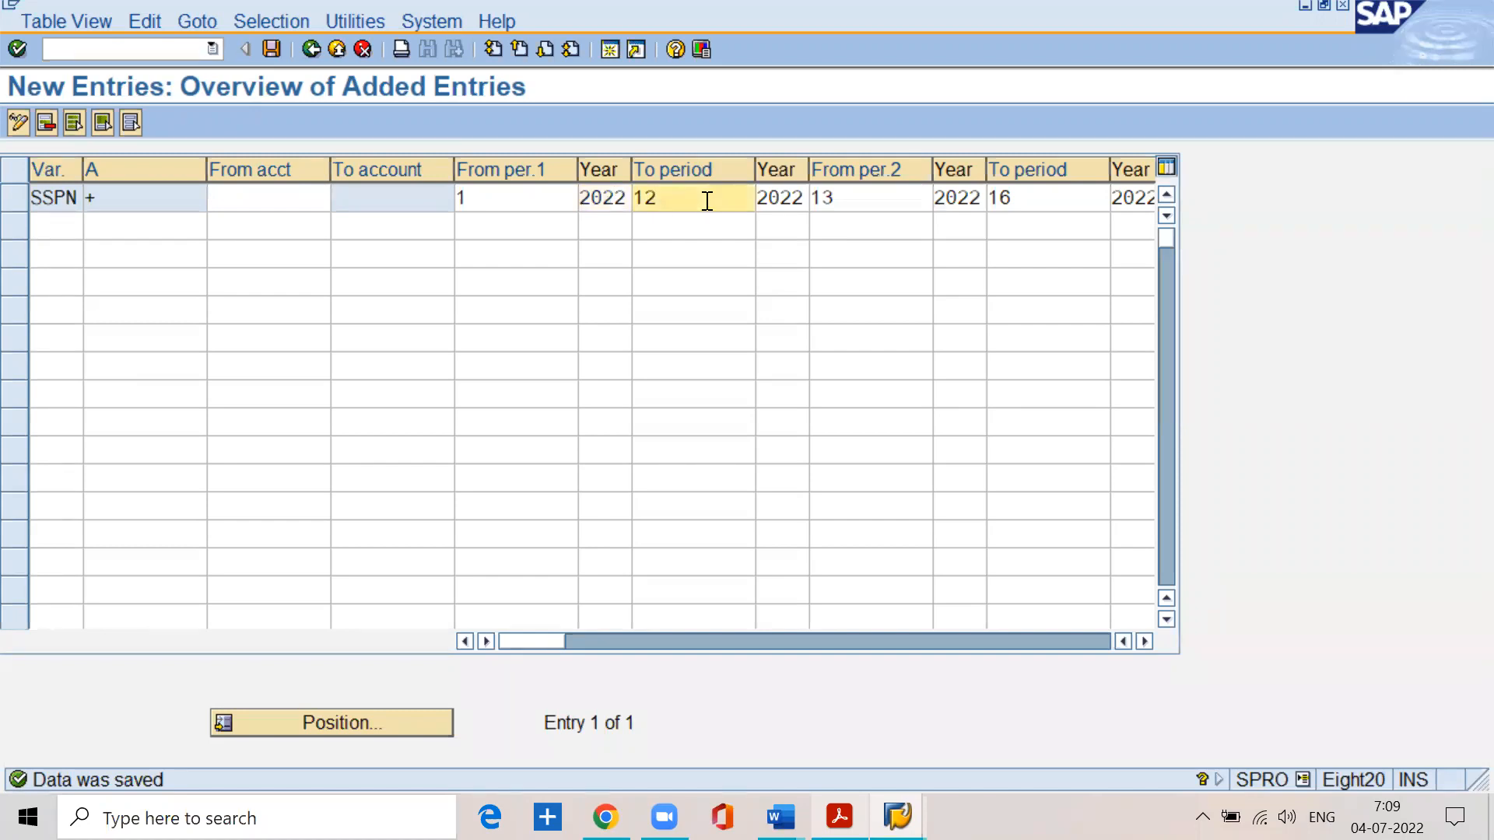
left_click(794, 196)
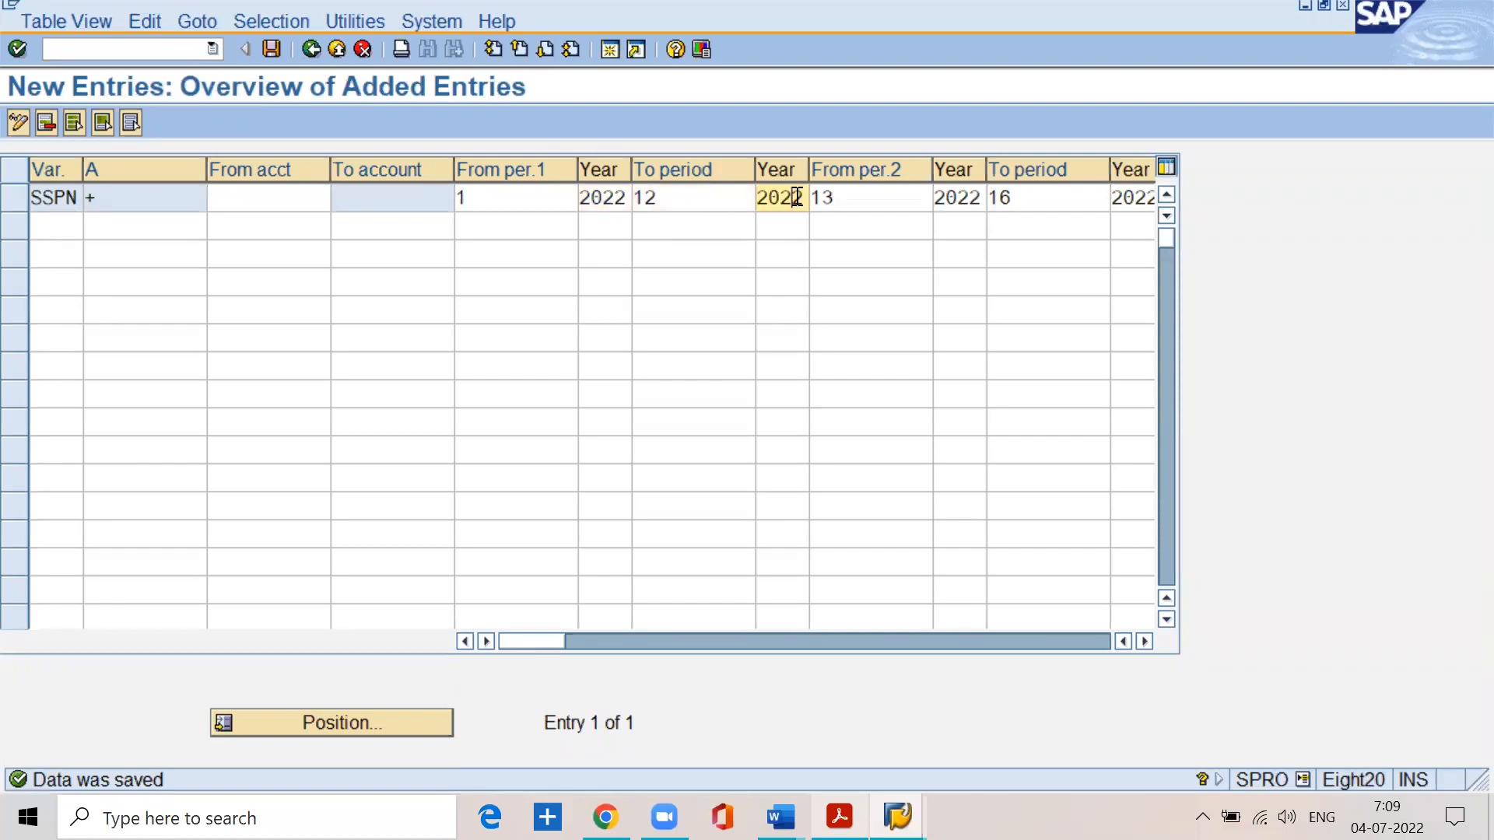
left_click(507, 195)
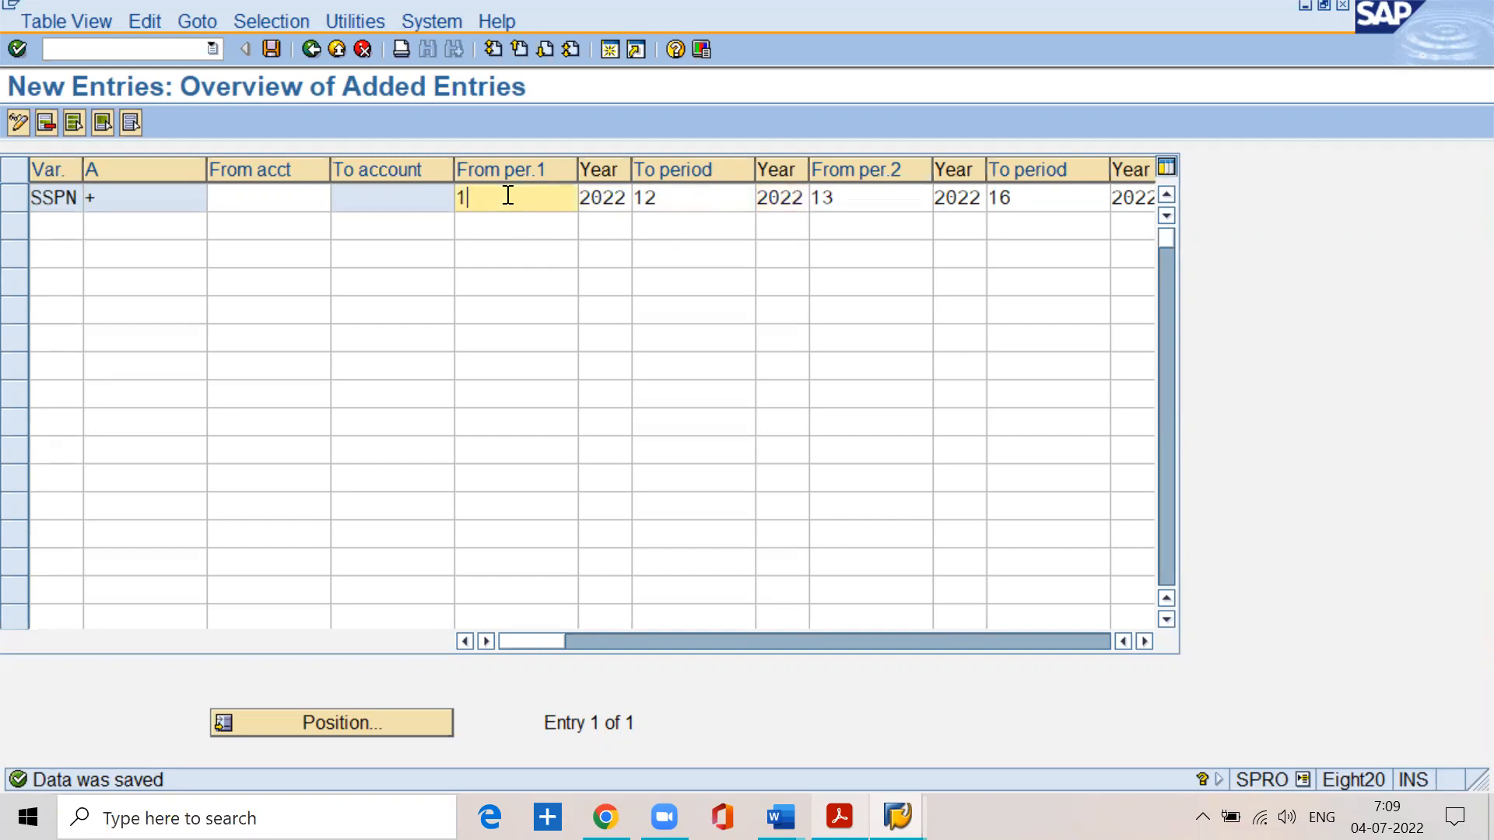
left_click(665, 202)
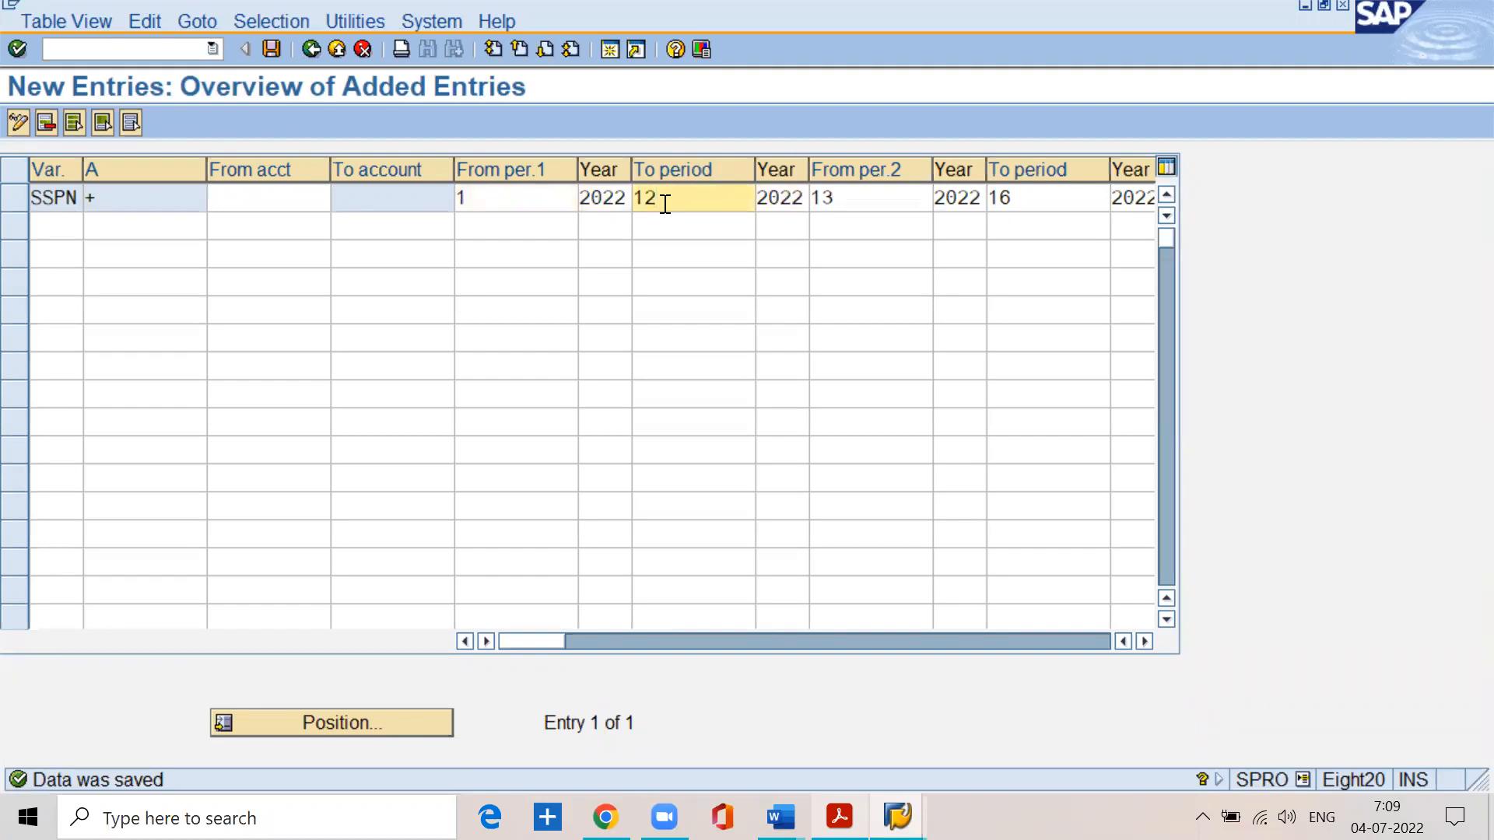
- Review the special period range of the SSPN entry and compare it with the normal period range
left_click(842, 198)
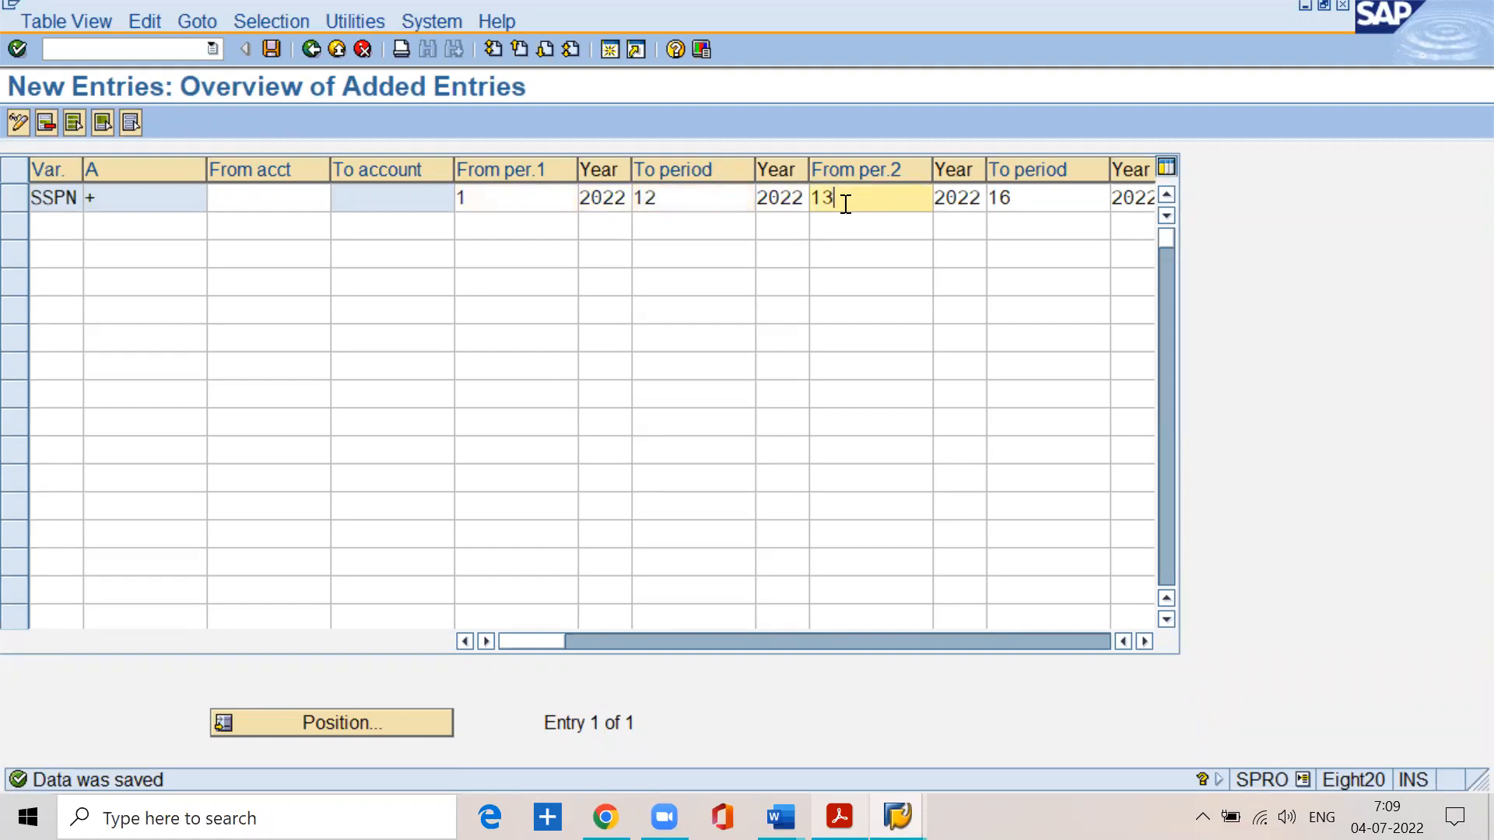
left_click(1035, 199)
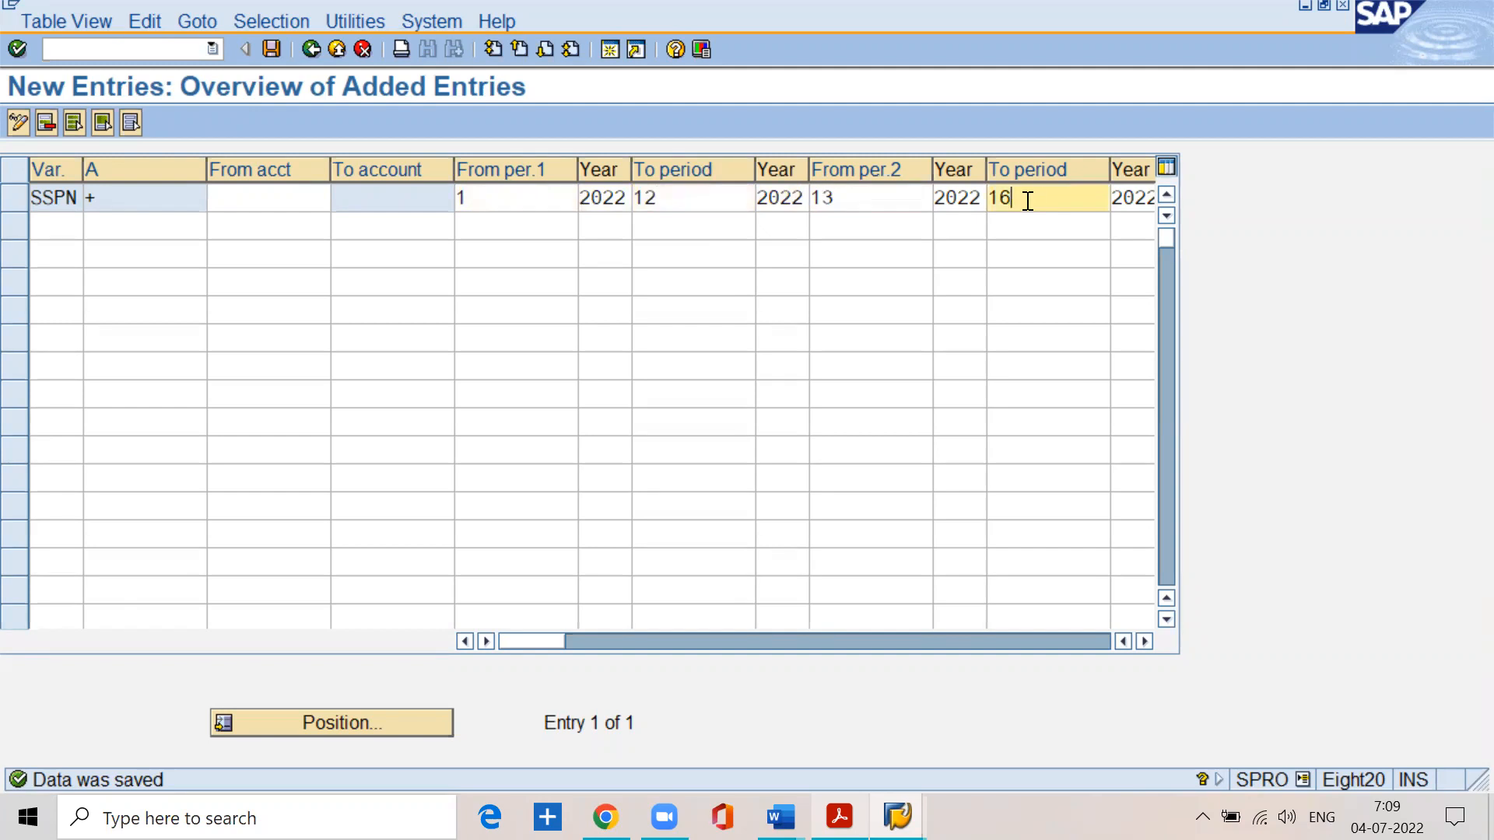
left_click(844, 196)
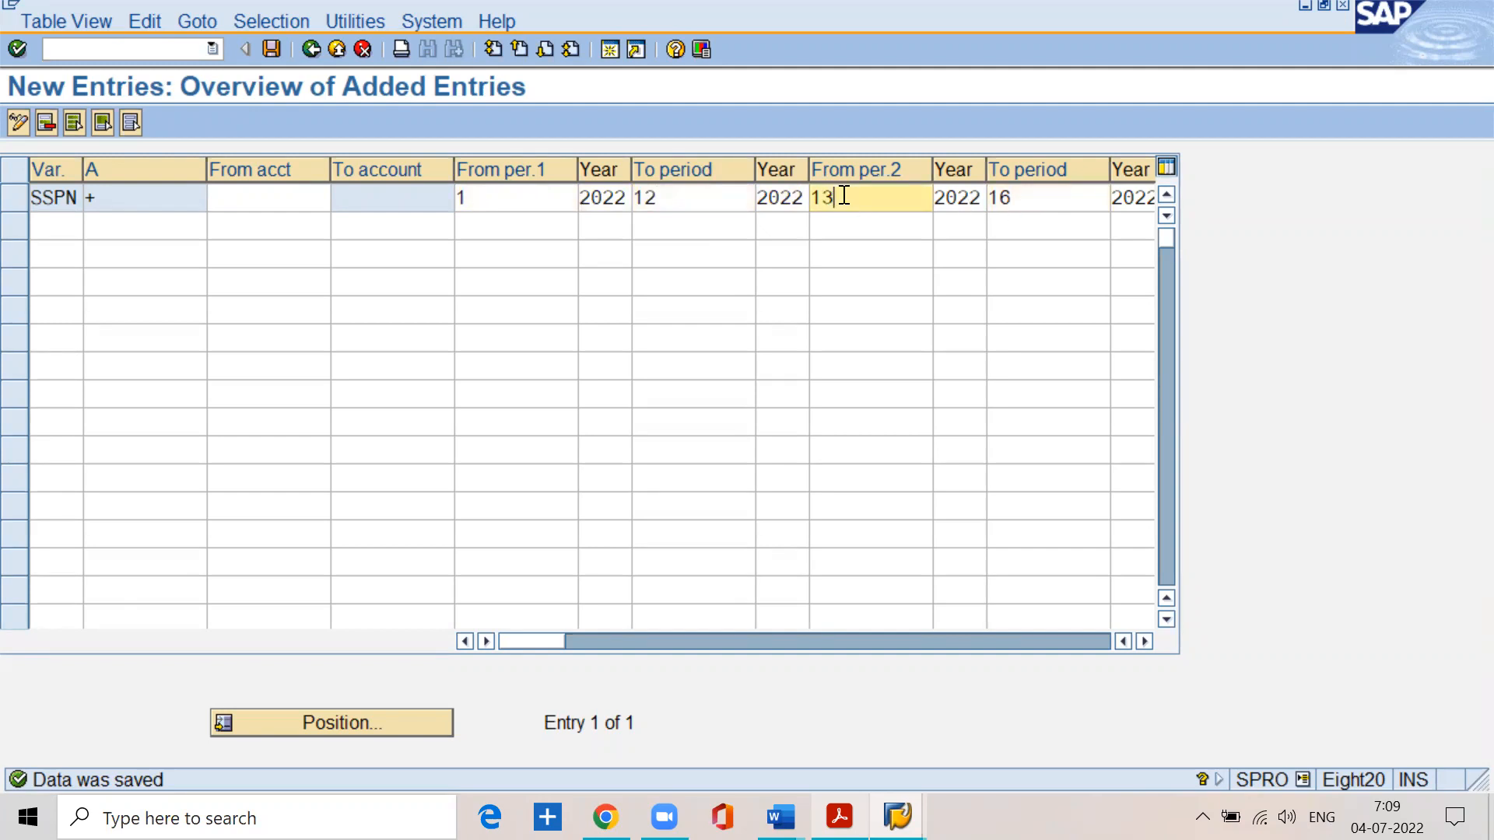
left_click_drag(983, 198, 985, 200)
left_click(538, 195)
left_click(668, 194)
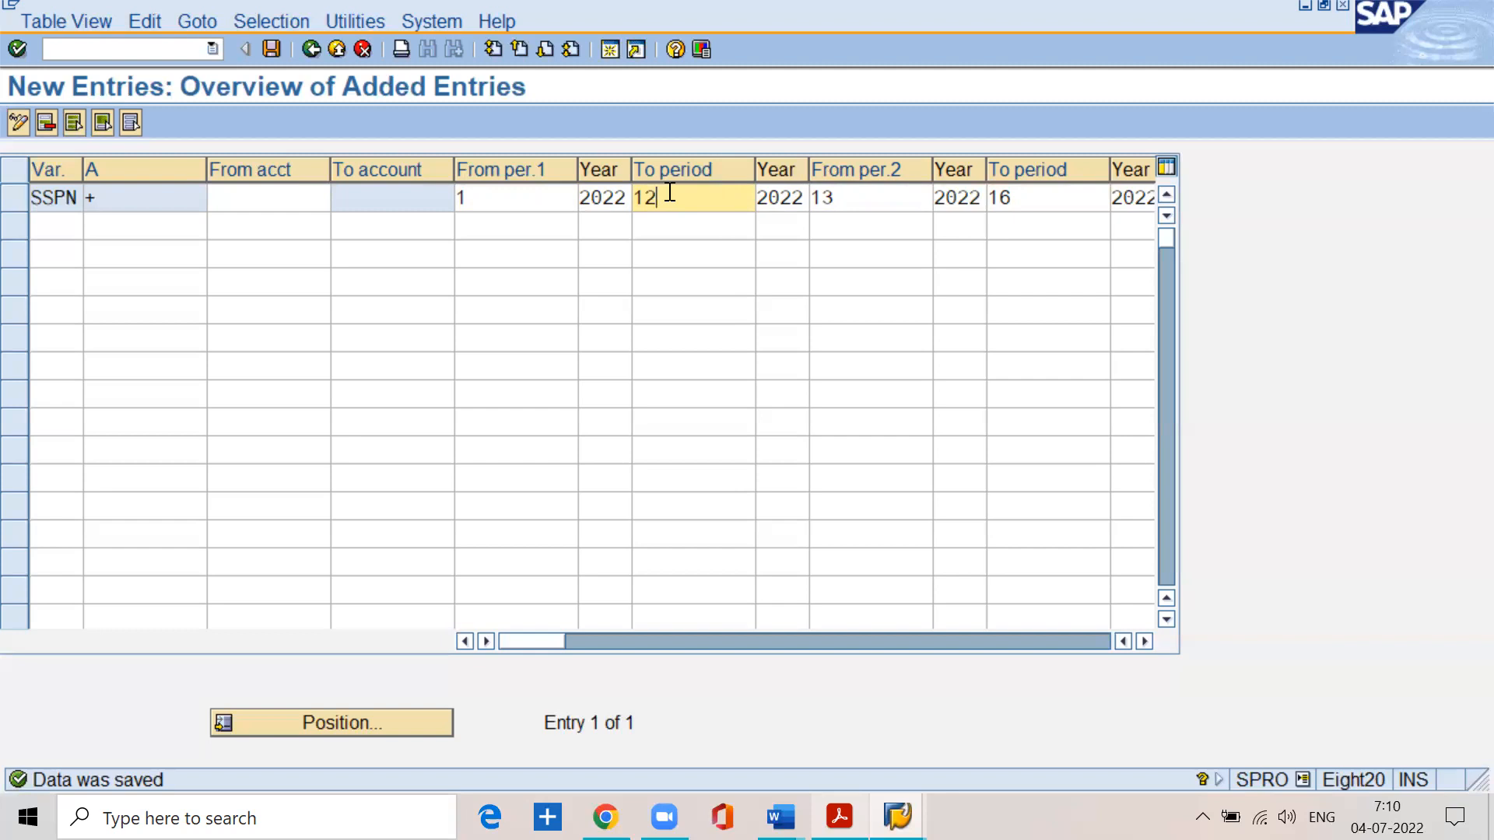
- Restrict the SSPN entry's normal posting periods to period 4 only, from 4 to 4
left_click(490, 204)
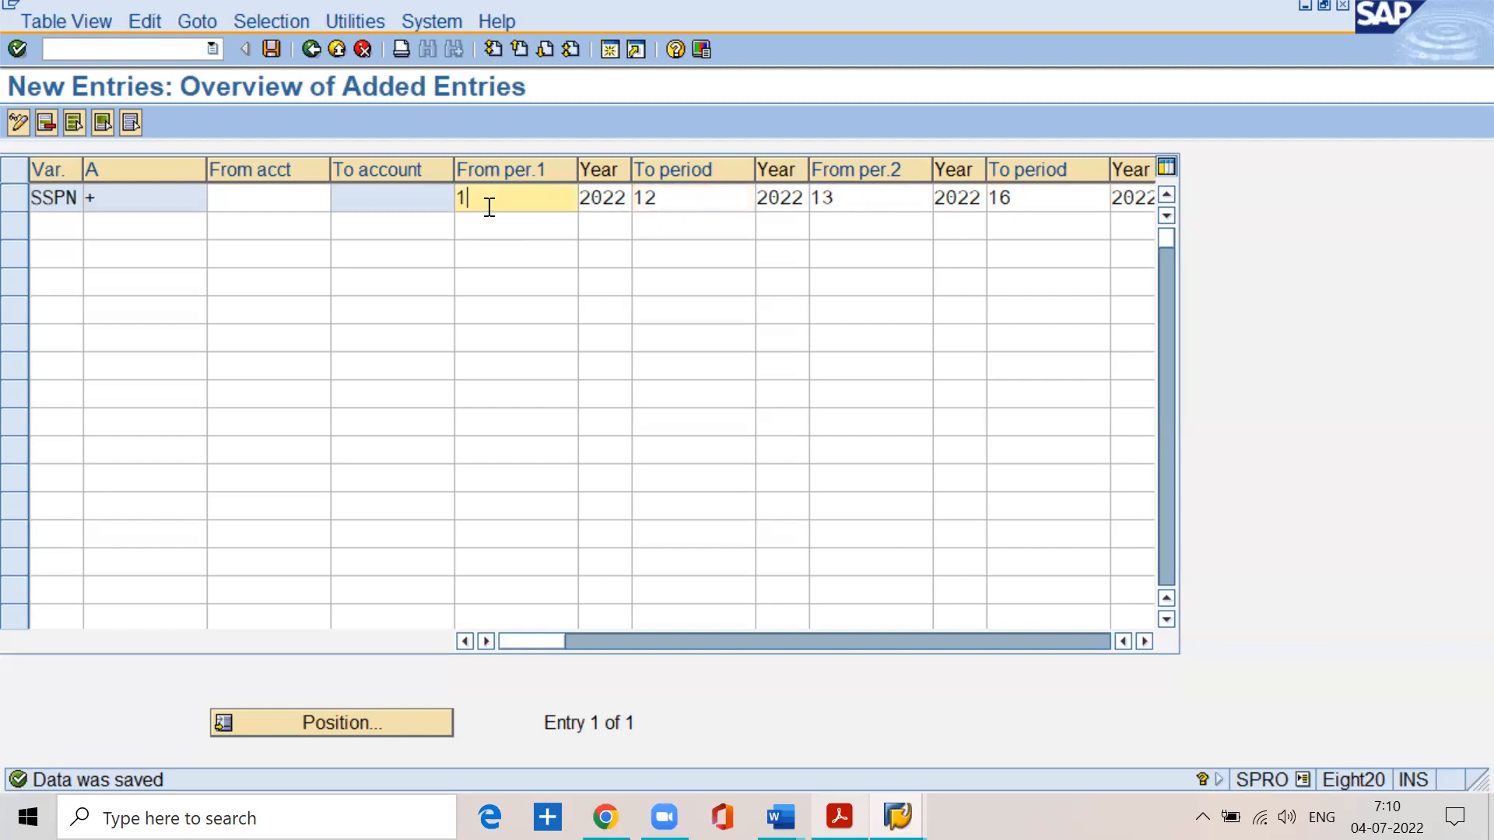
key("BackSpace")
type("4")
key("Tab")
type("4")
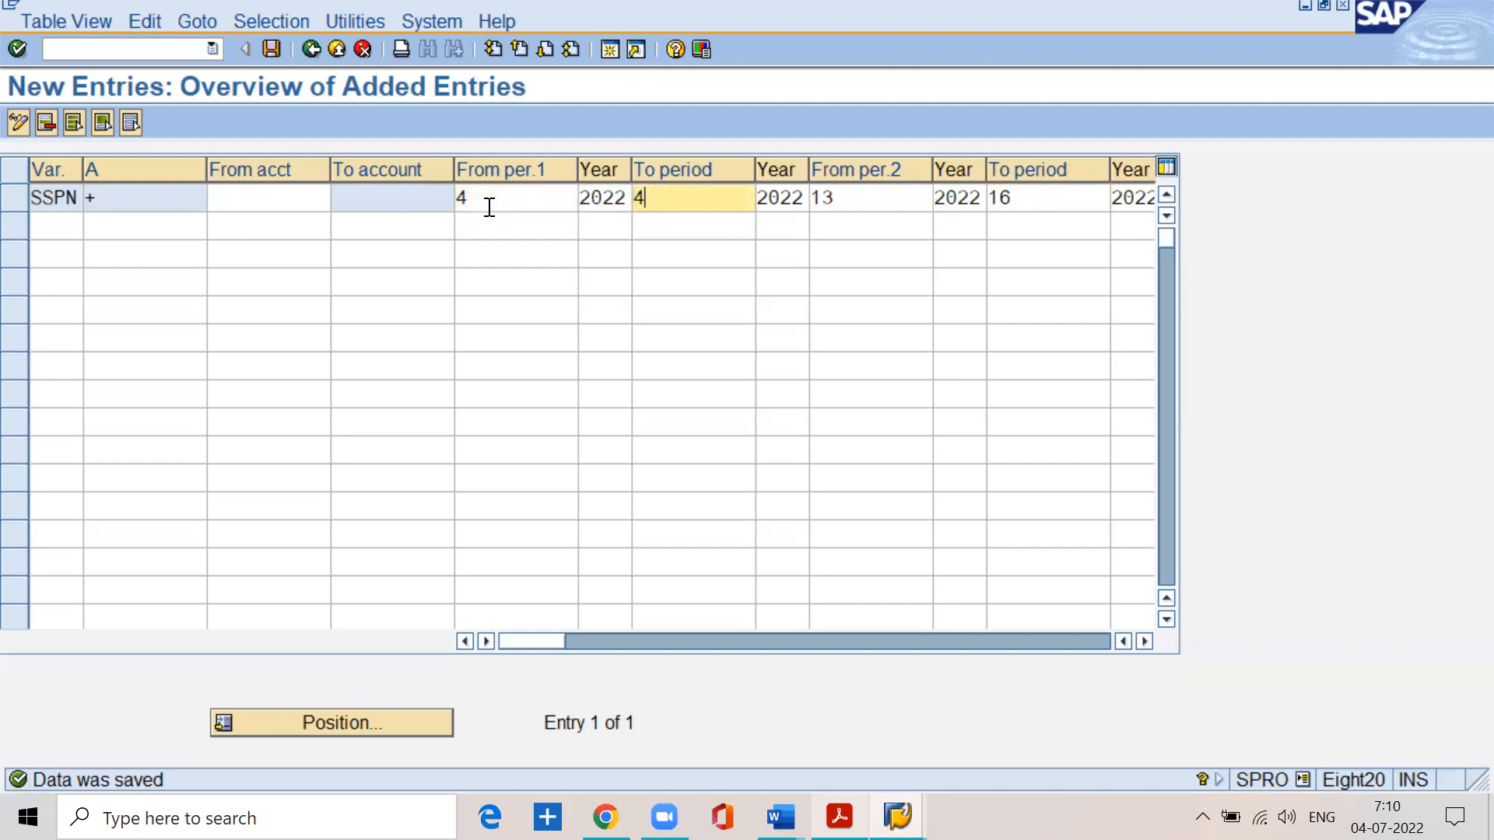
key("Return")
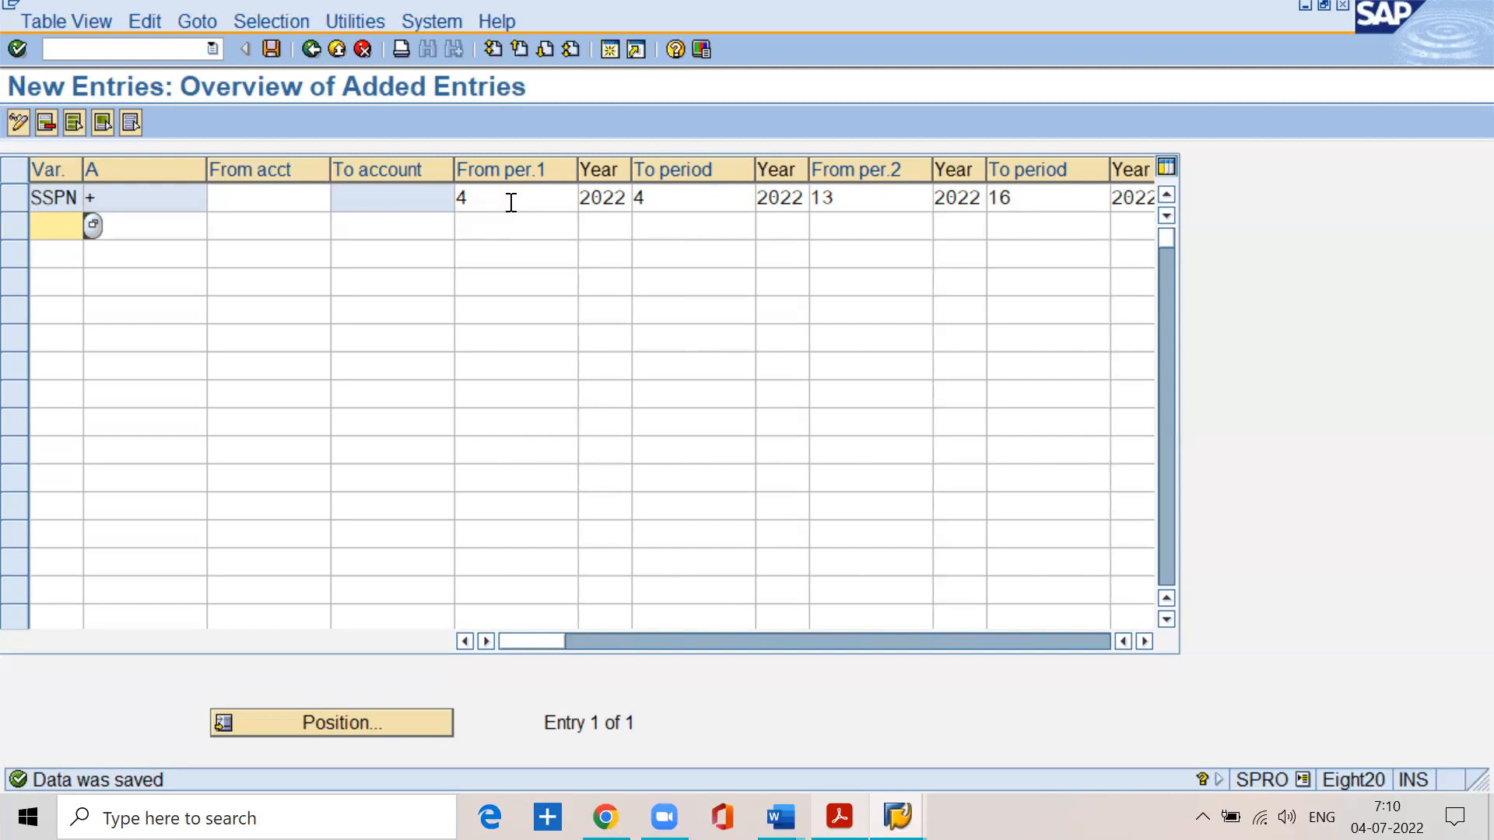
- Set the SSPN entry's normal posting periods to run from period 5 to period 5
left_click(512, 202)
key("BackSpace")
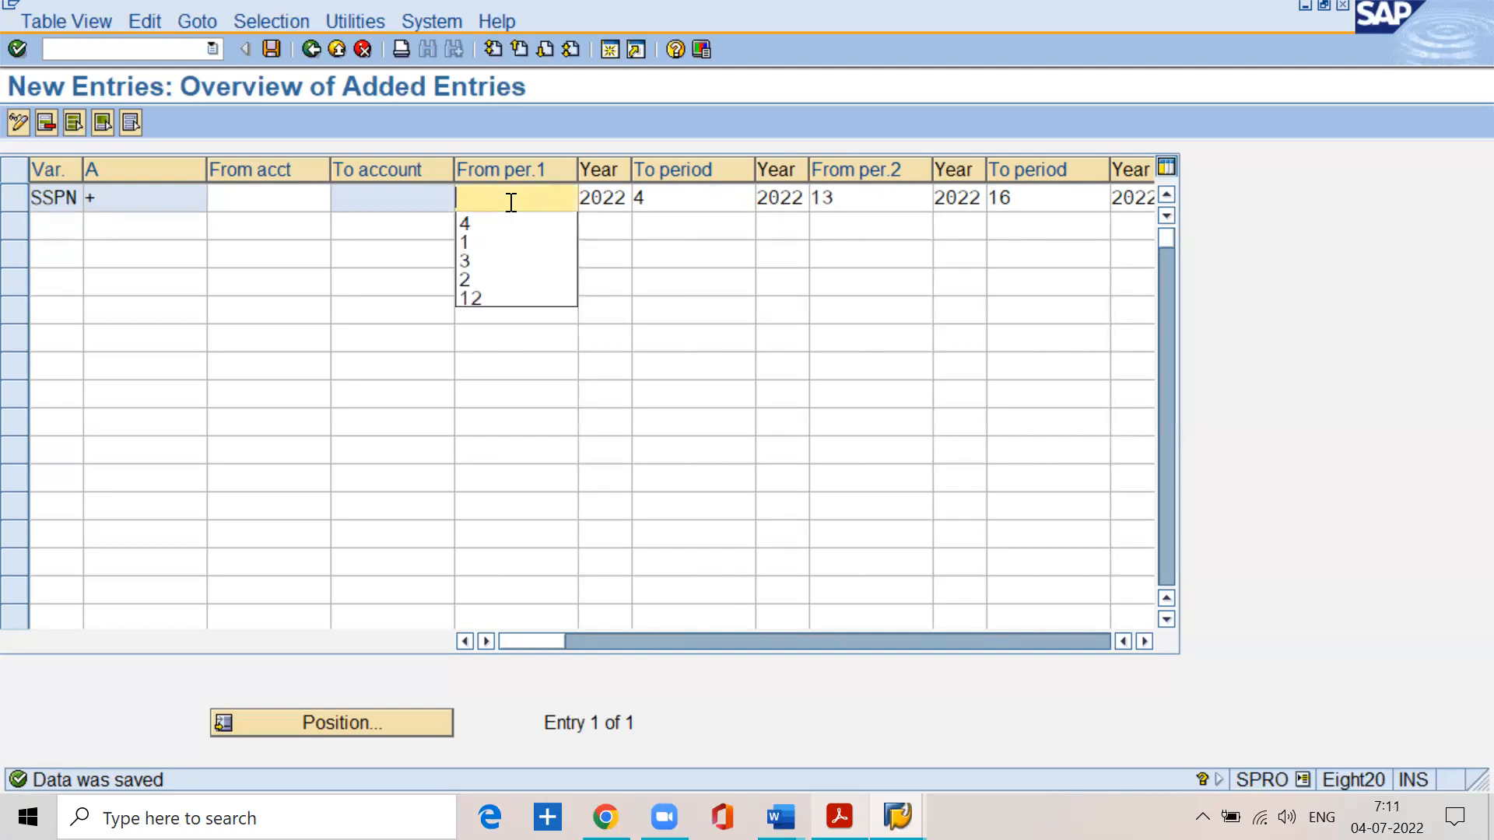
type("5")
key("Tab")
type("56")
key("BackSpace")
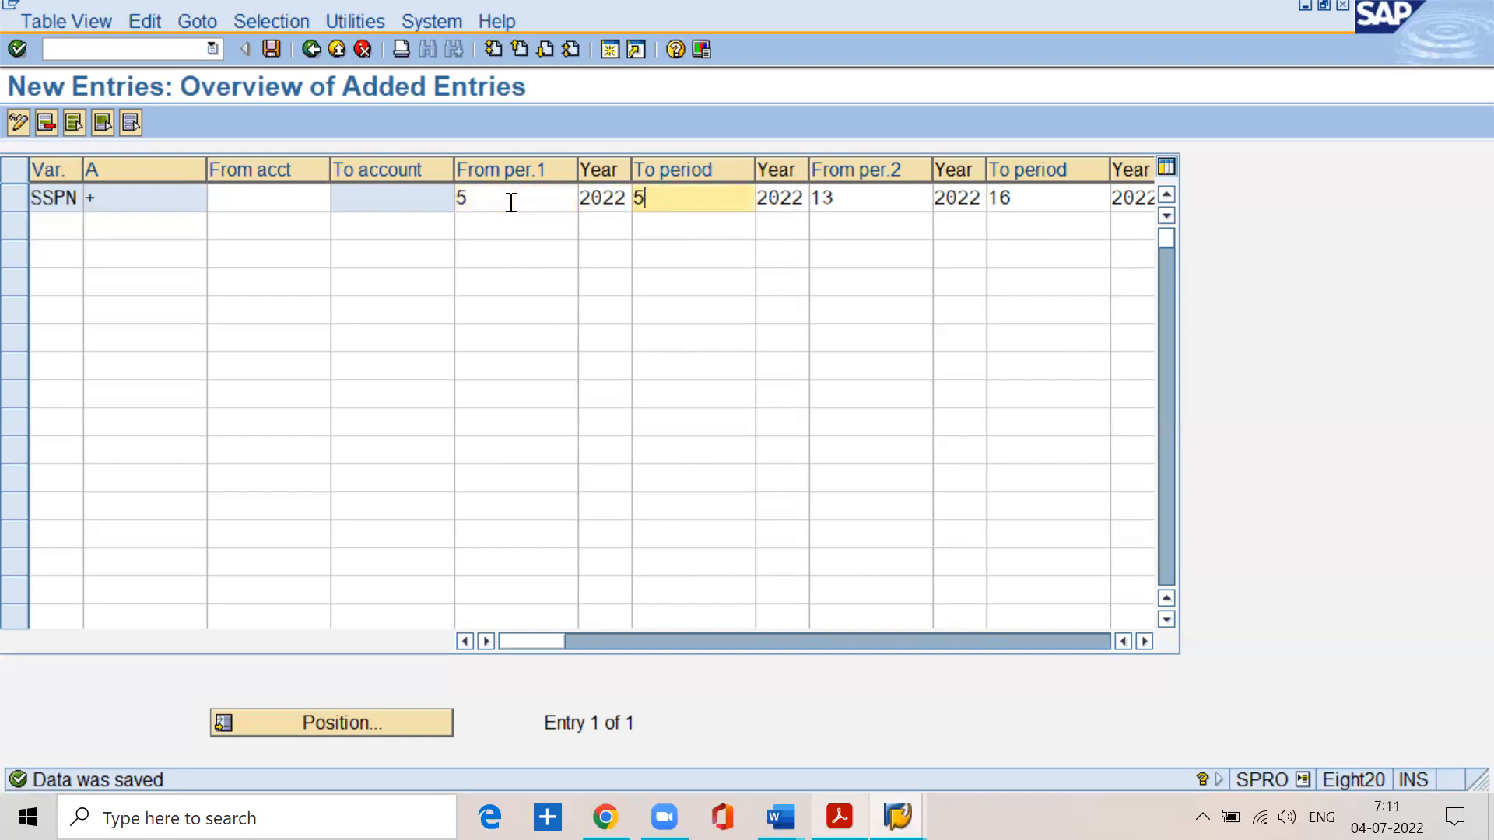
key("Return")
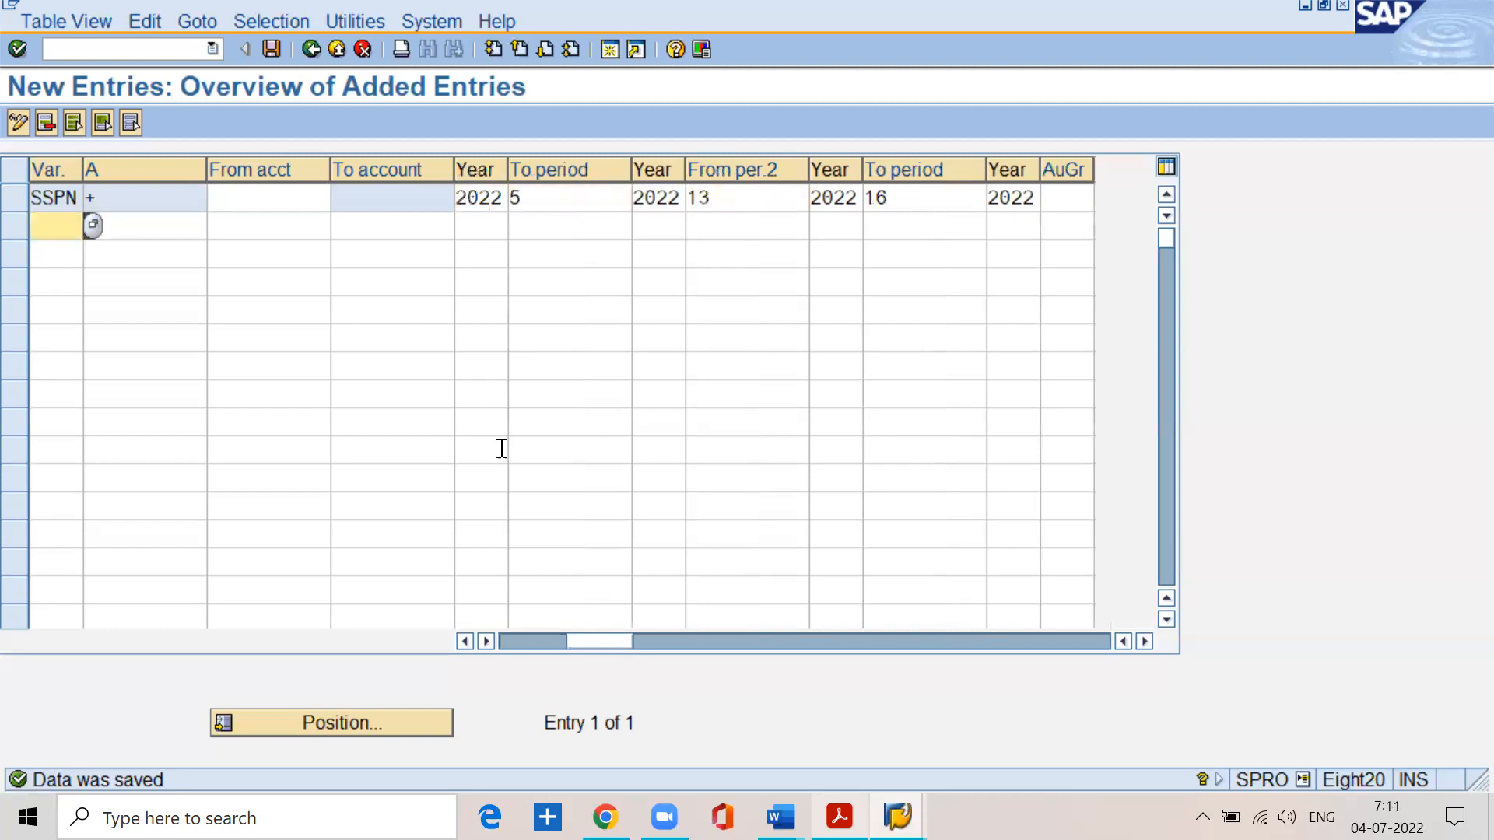
- Set the SSPN entry's normal posting periods to run from period 1 to period 4
left_click_drag(605, 646, 515, 644)
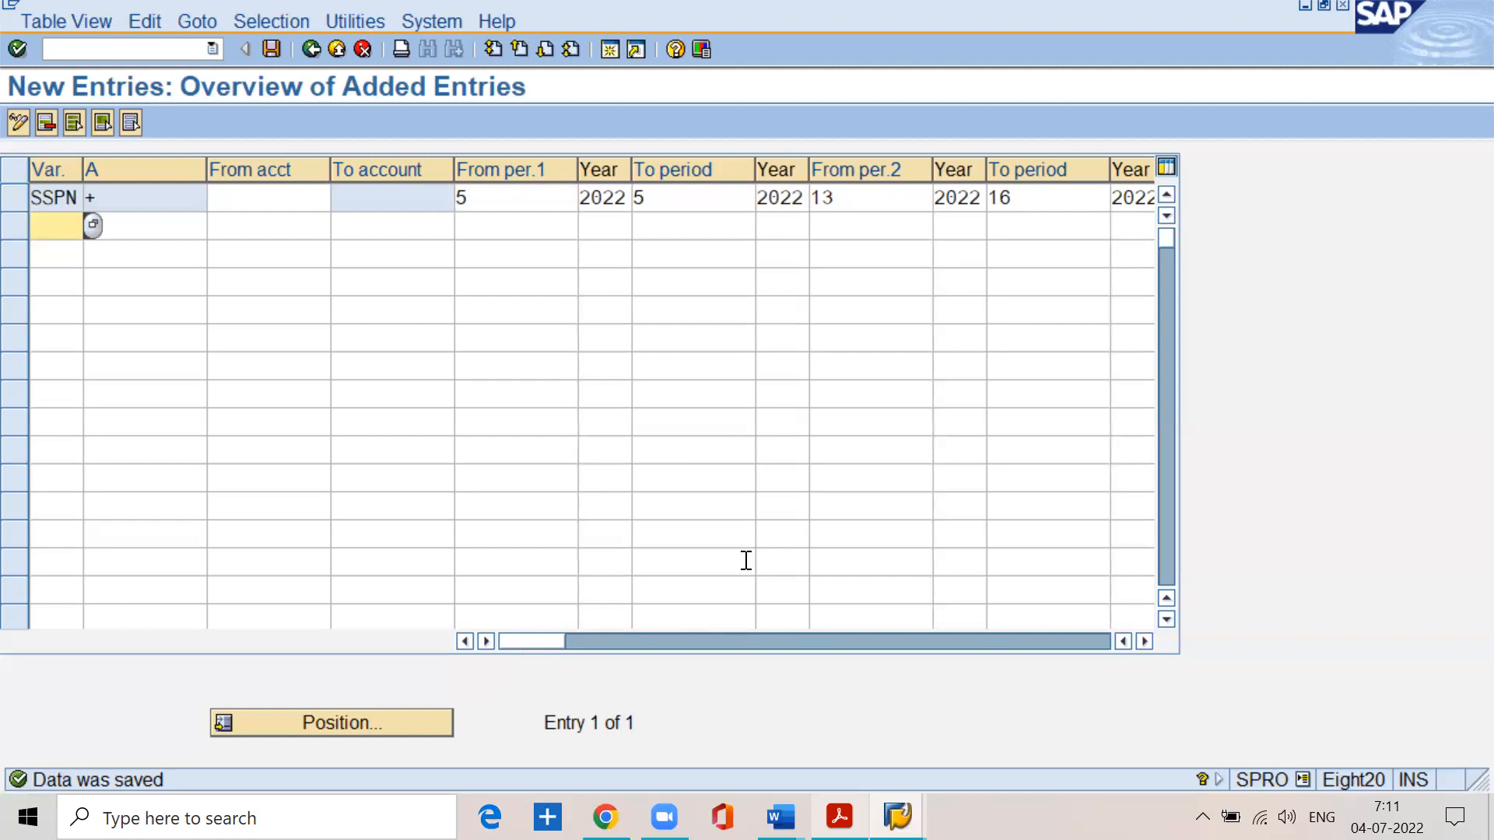
left_click(525, 199)
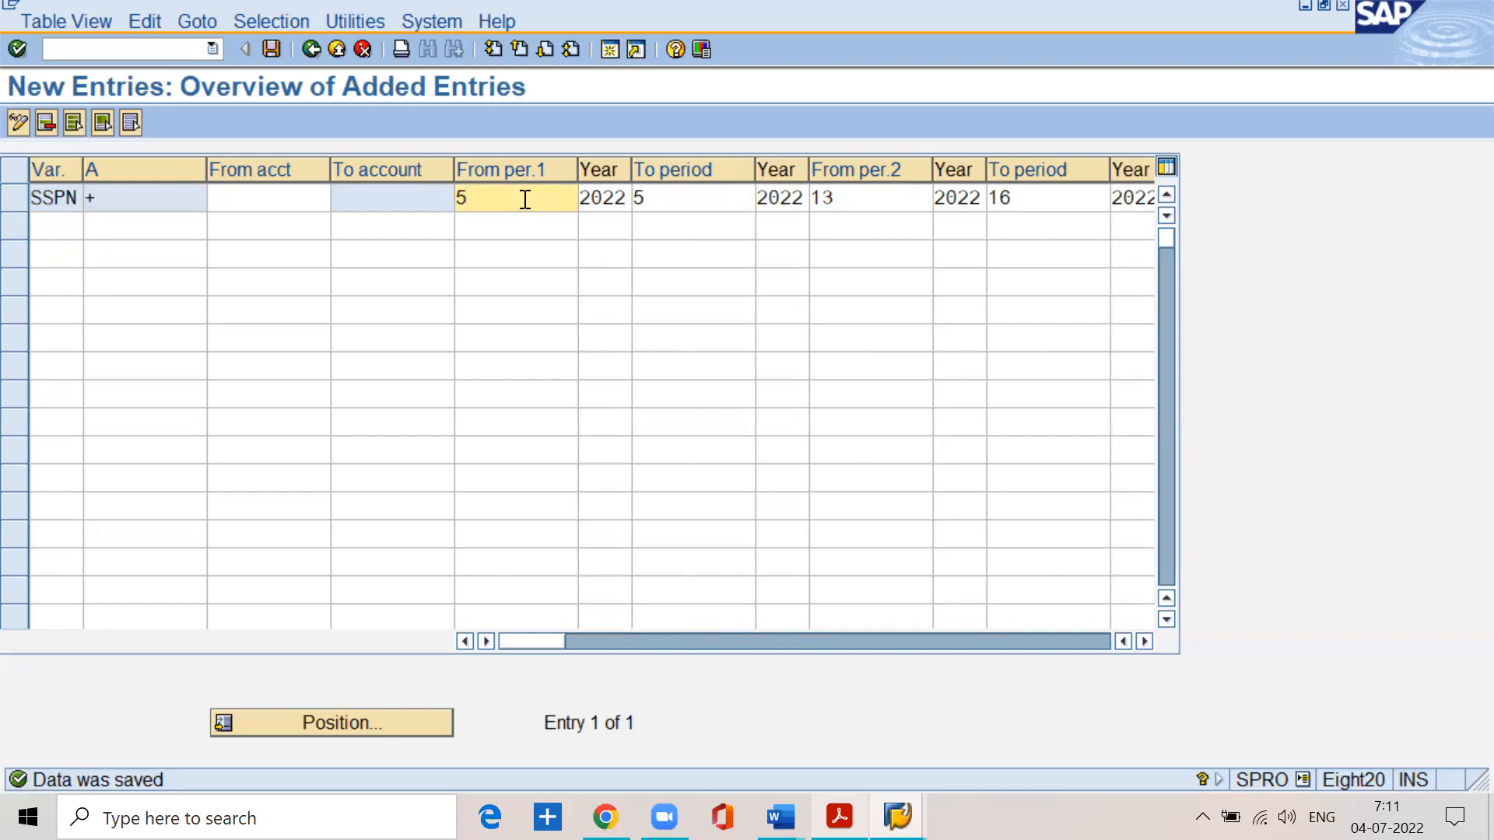
key("BackSpace")
type("1")
key("Tab")
key("Tab")
type("4")
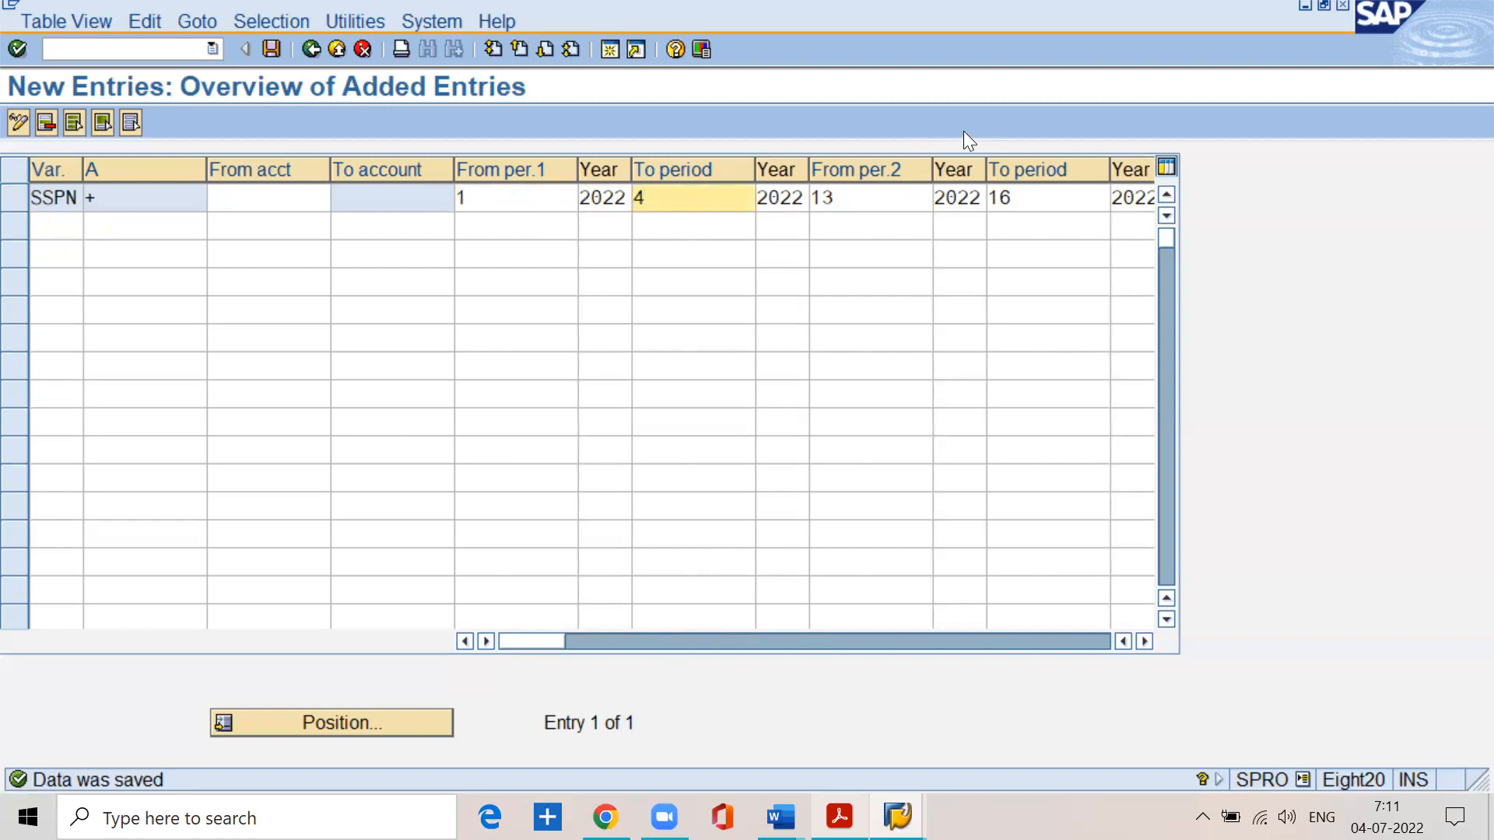
key("Return")
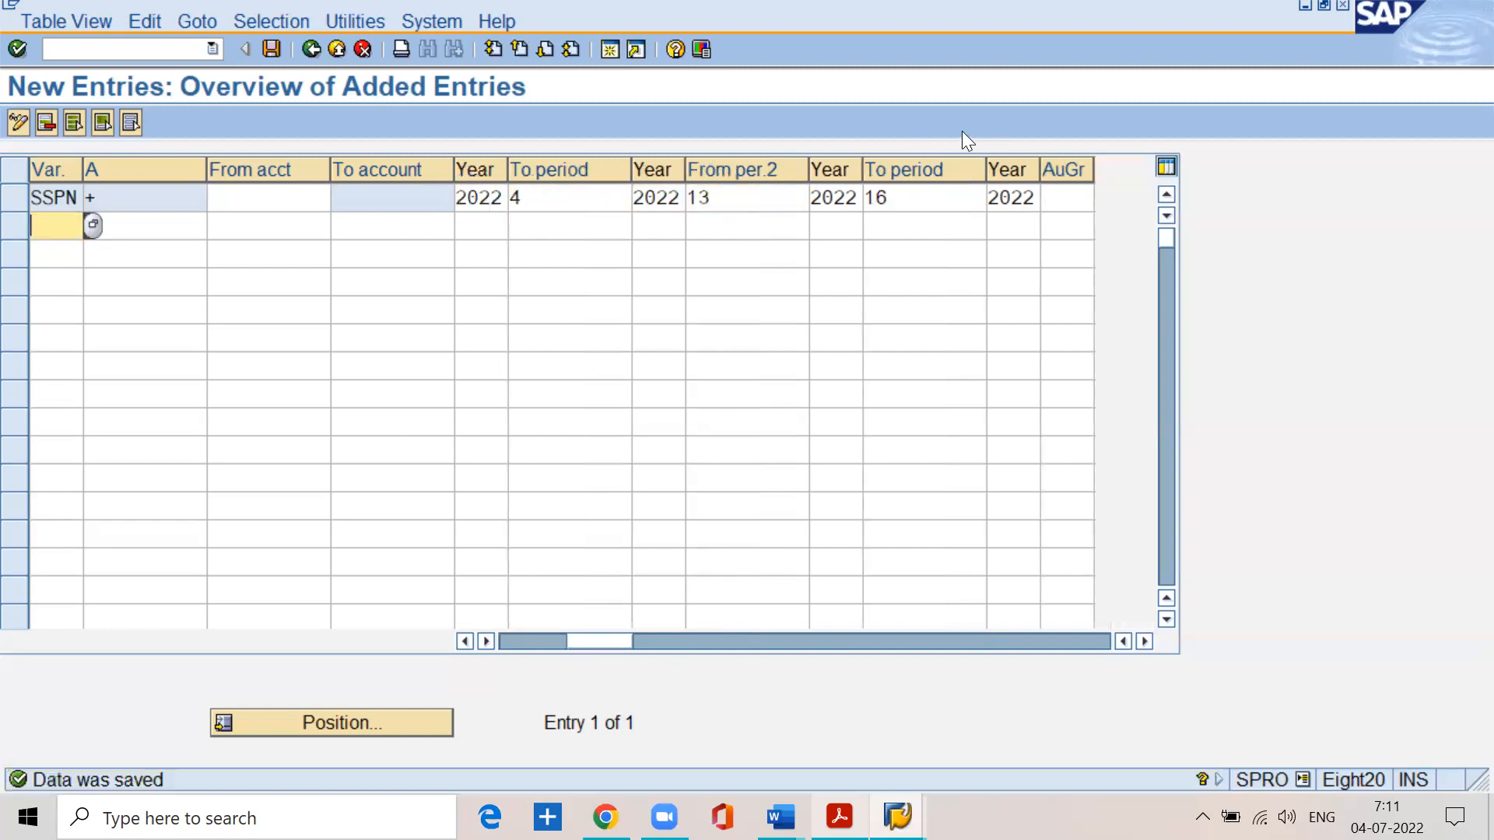
- Open the SSPN entry's normal posting periods for the whole year, from period 1 to period 12
left_click_drag(574, 643, 448, 638)
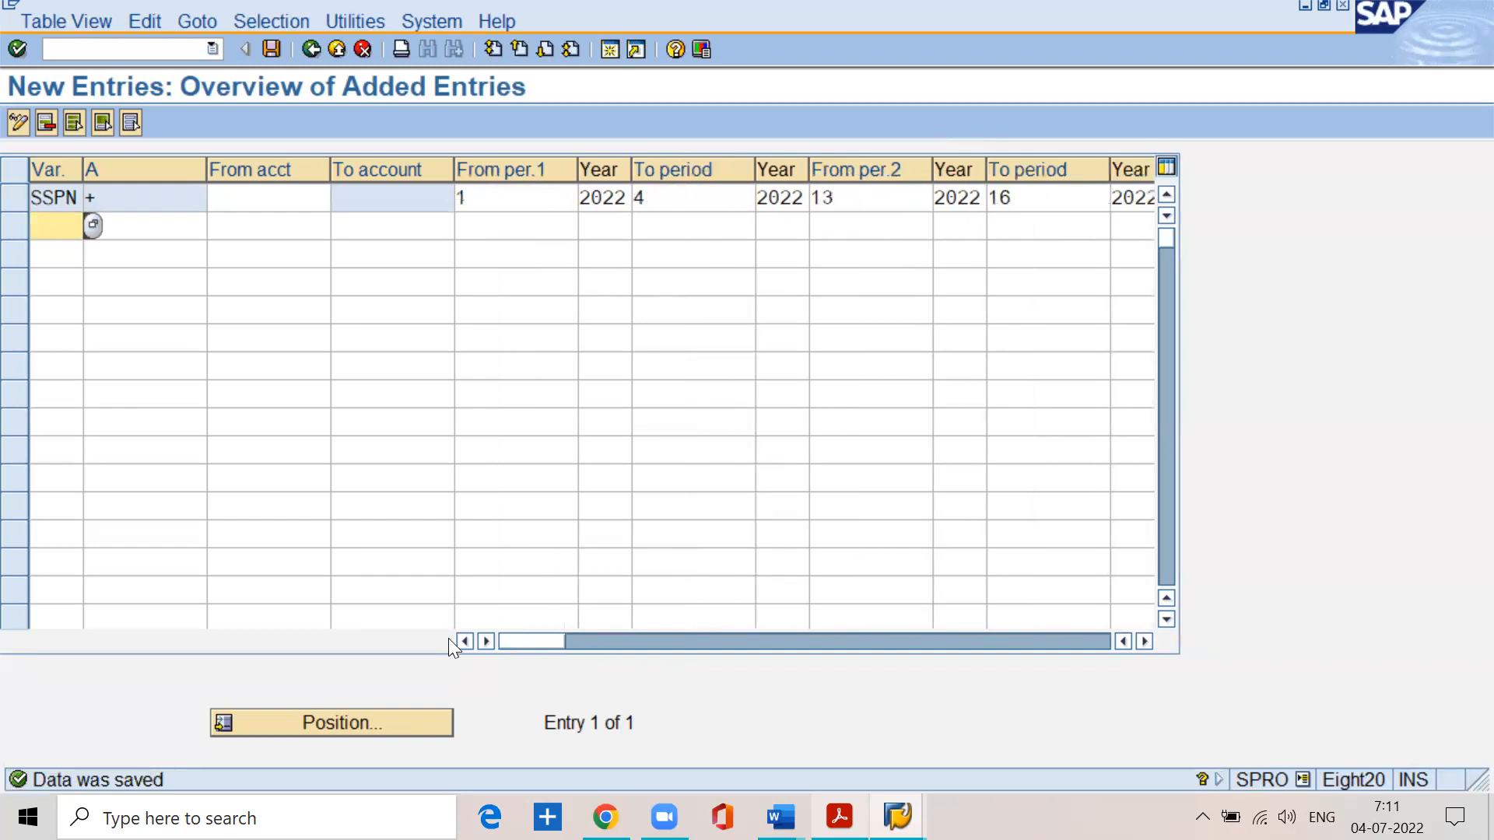
left_click(471, 194)
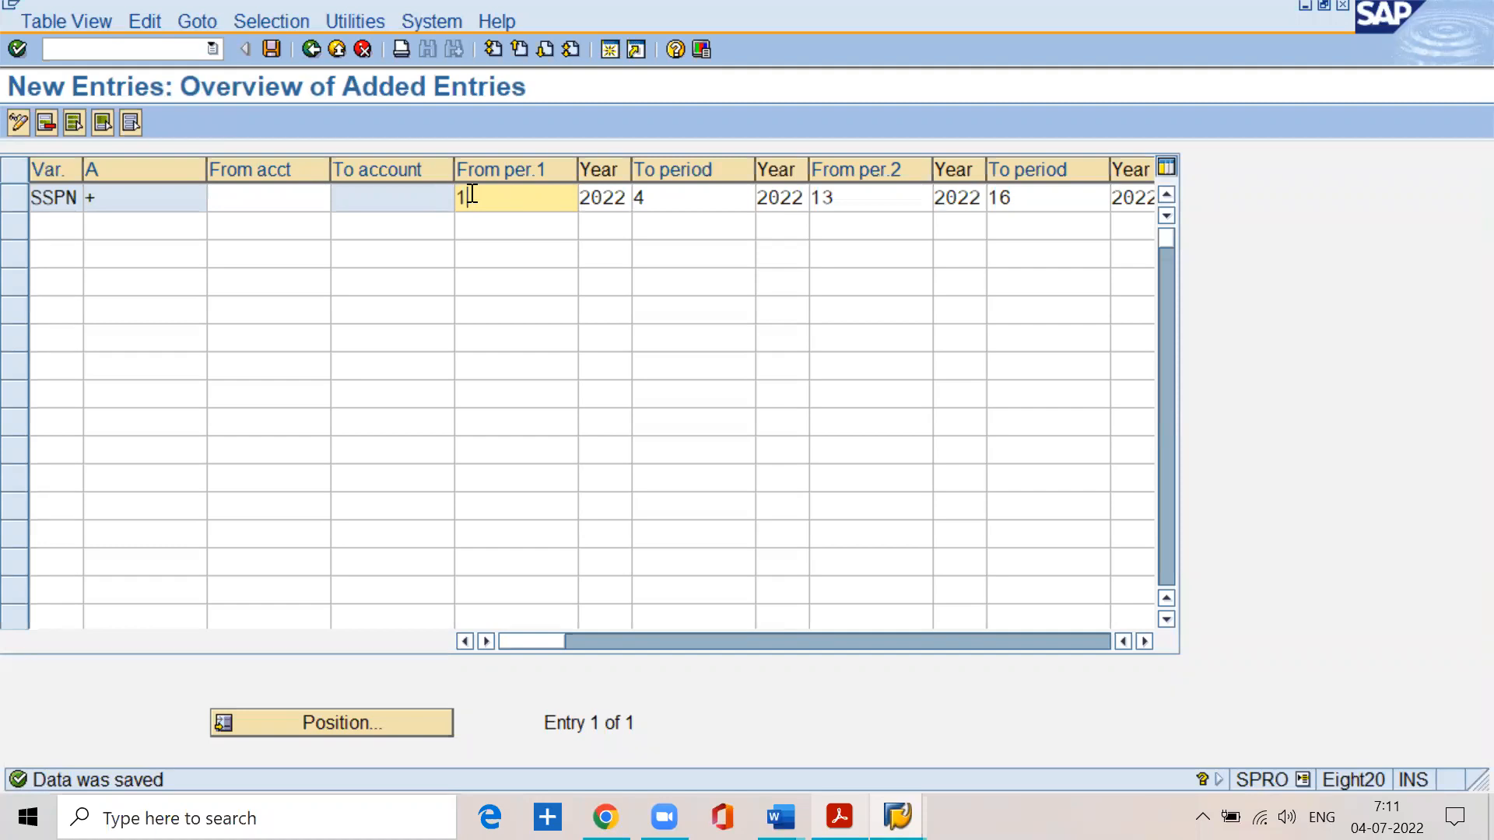
key("BackSpace")
type("1")
key("Tab")
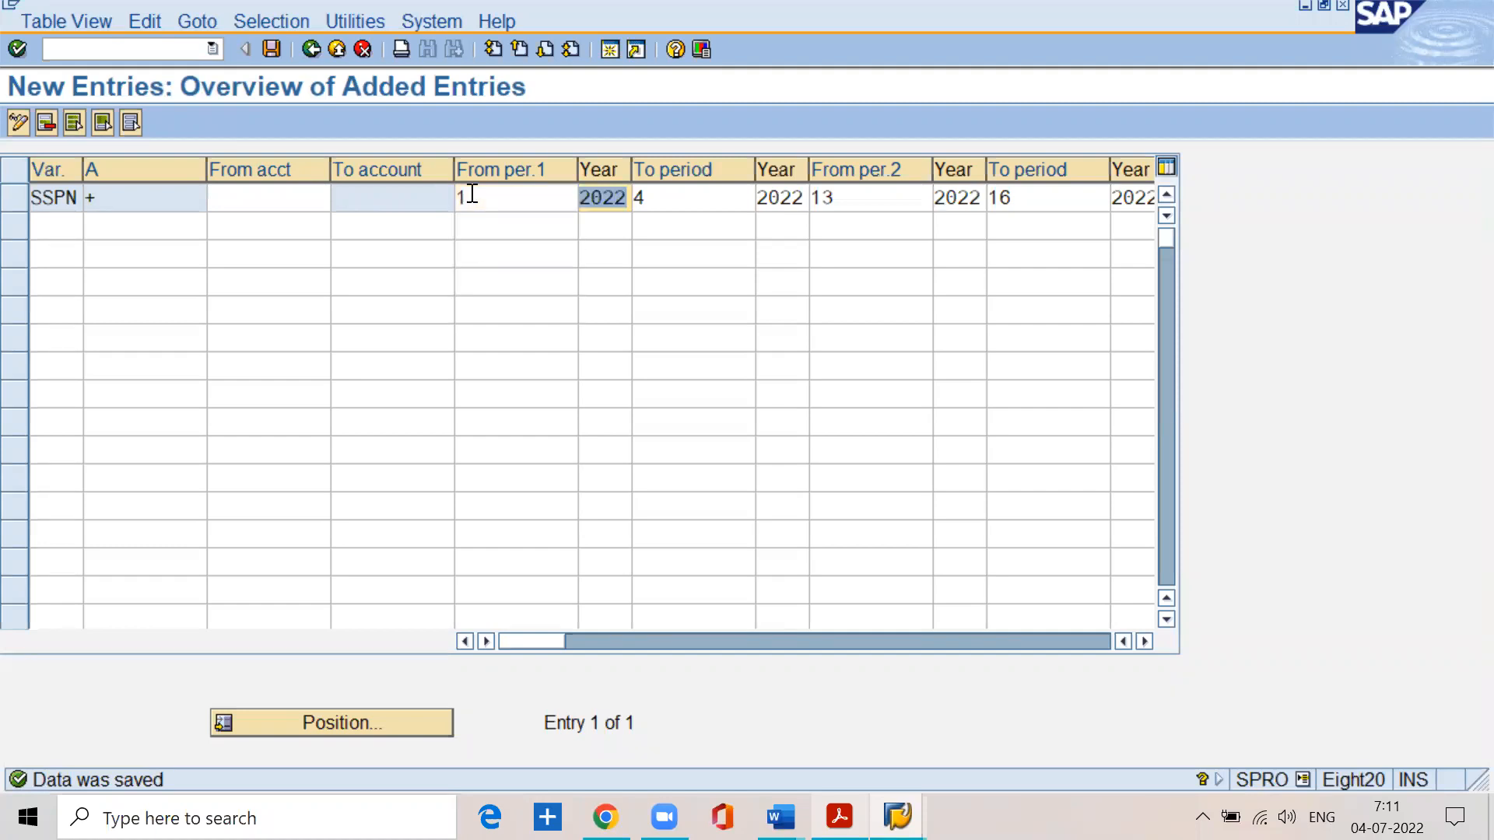
key("Tab")
type("12")
key("Return")
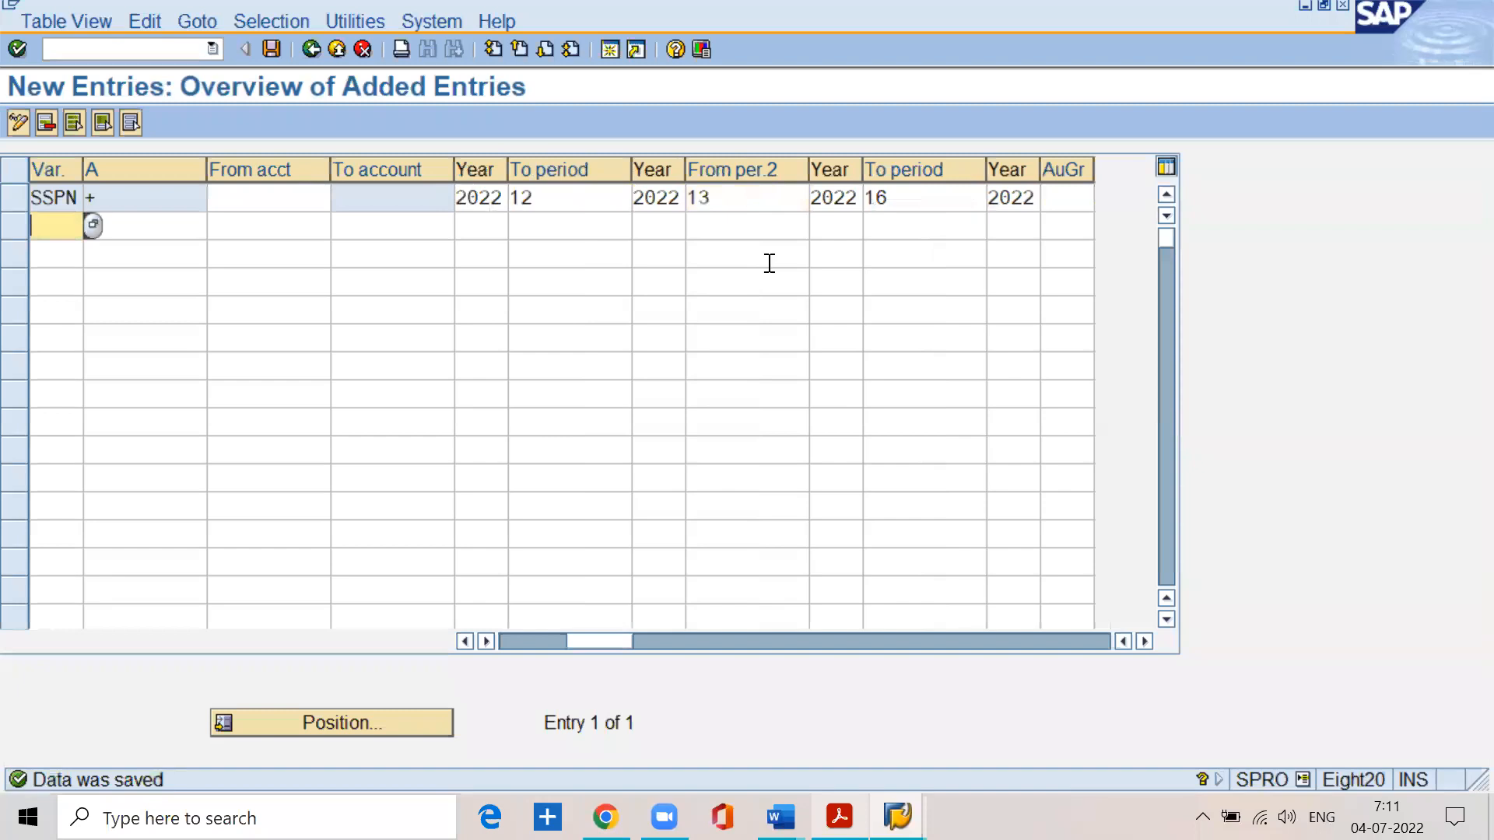
key("alt+Tab")
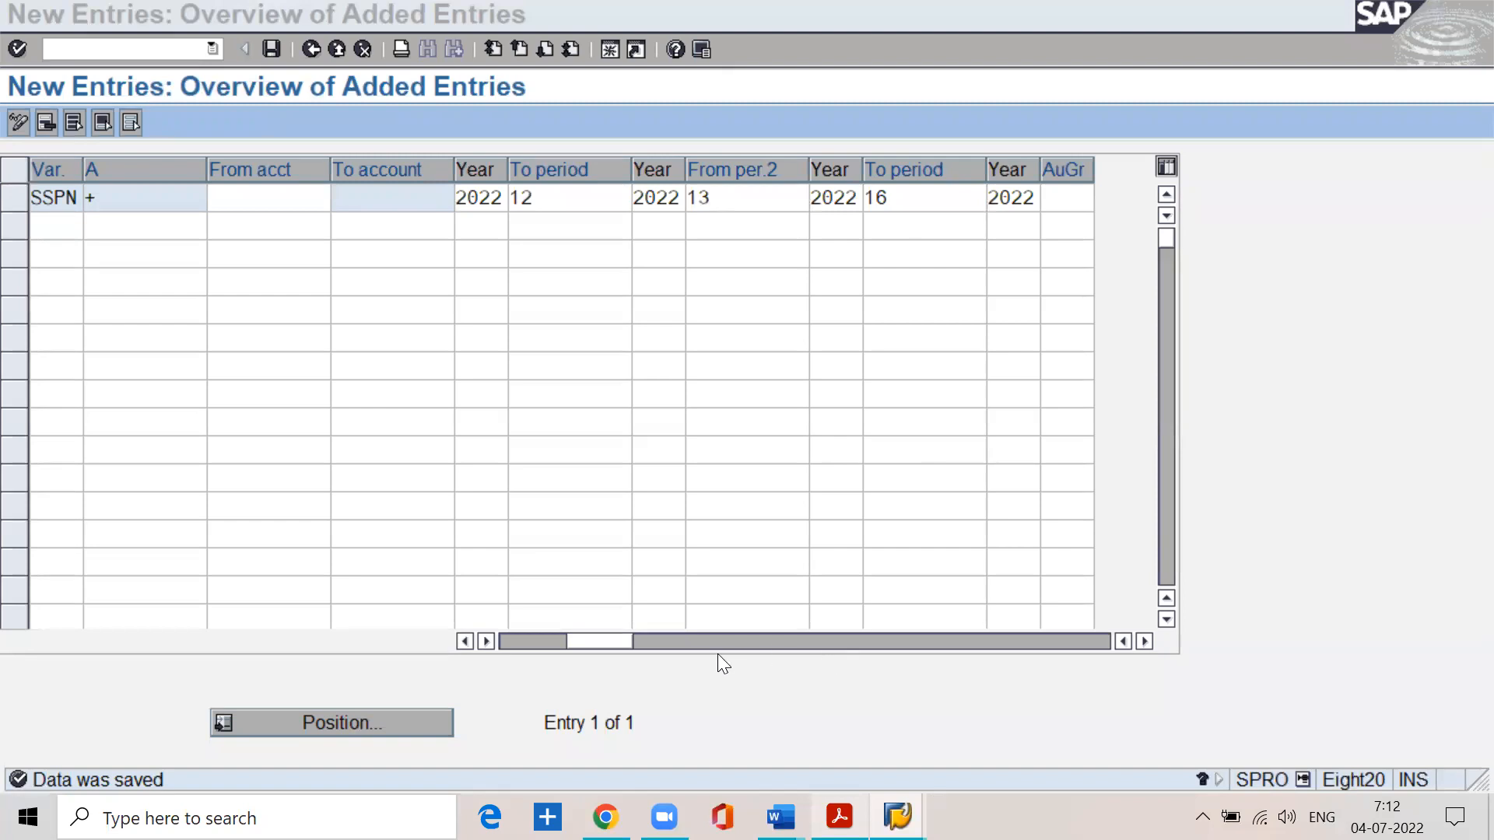
- Review the start period, end period and year of the special posting range in the SSPN entry
left_click_drag(591, 640, 471, 649)
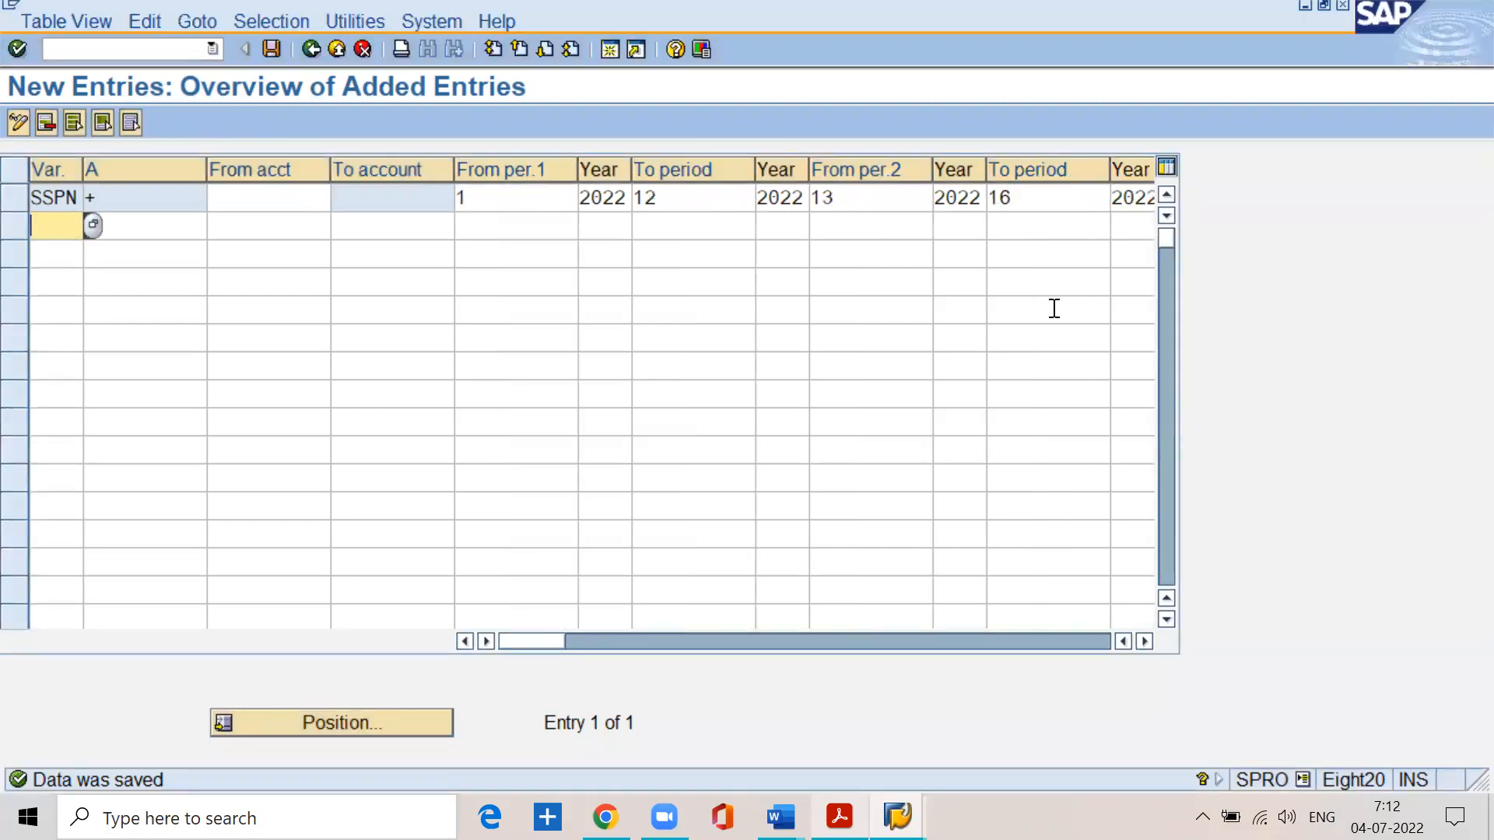
left_click(880, 193)
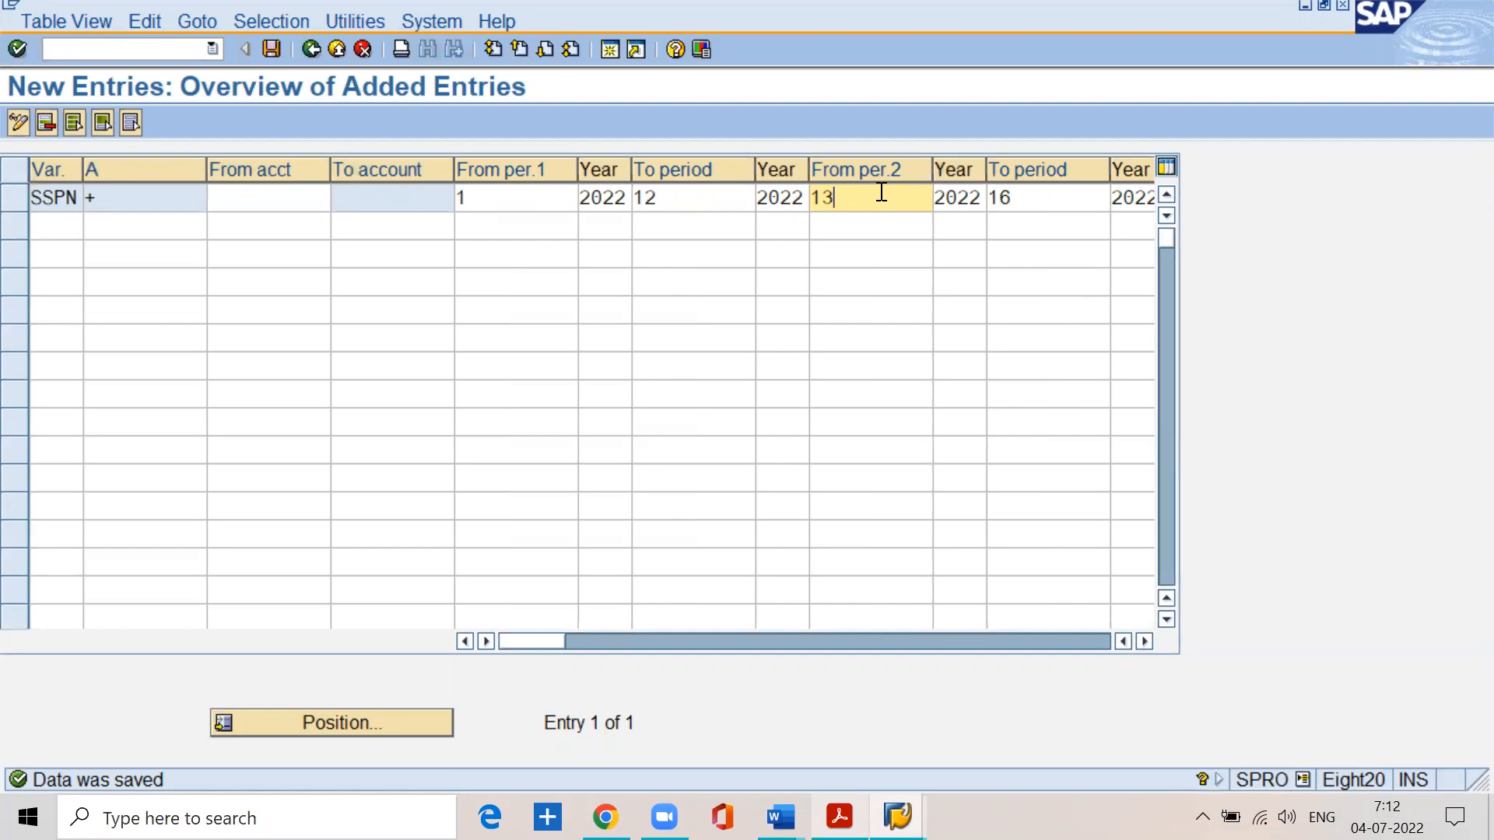
left_click(714, 100)
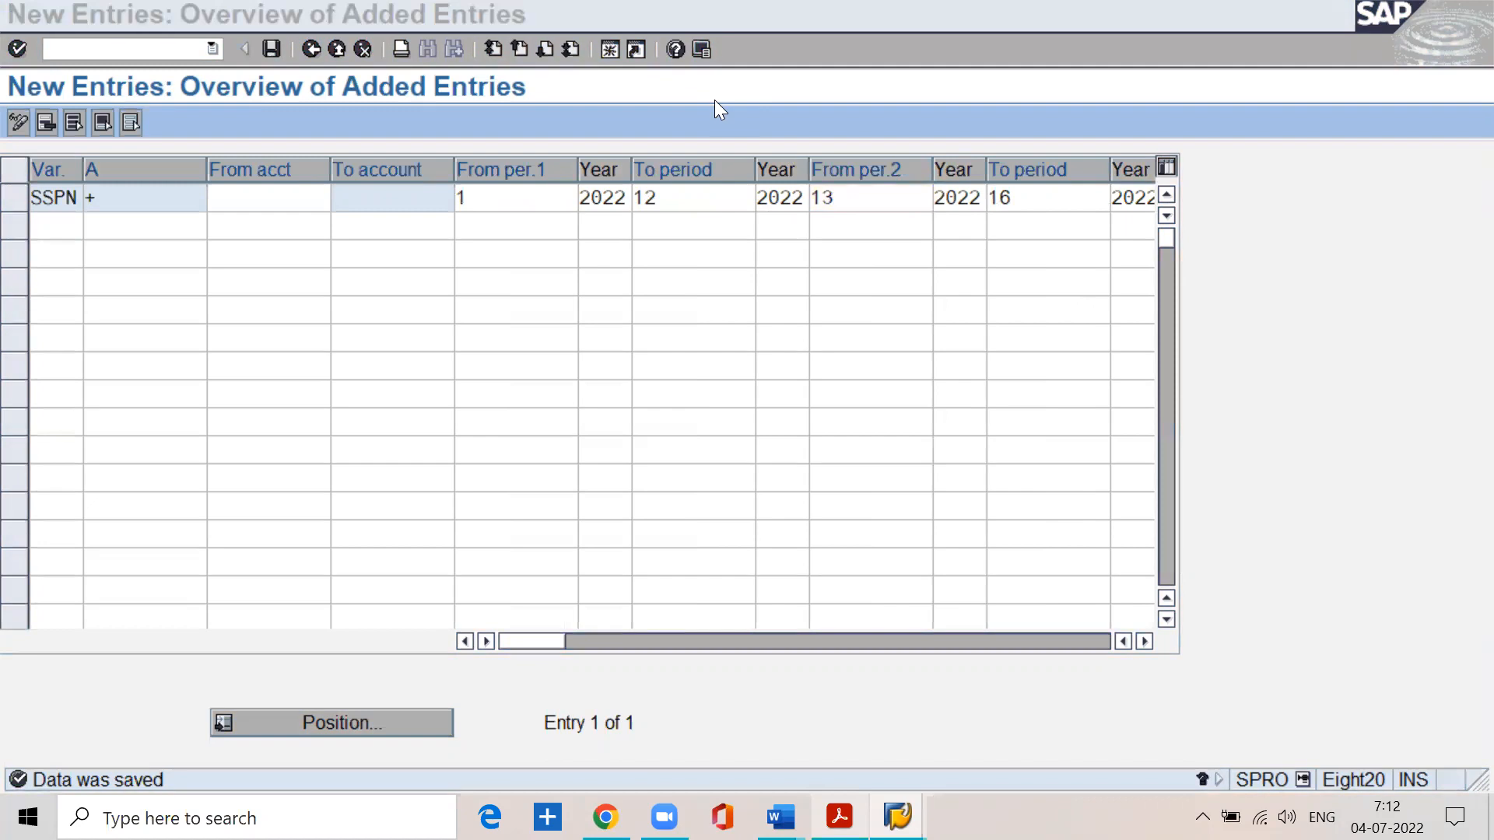
left_click(957, 201)
left_click(1034, 201)
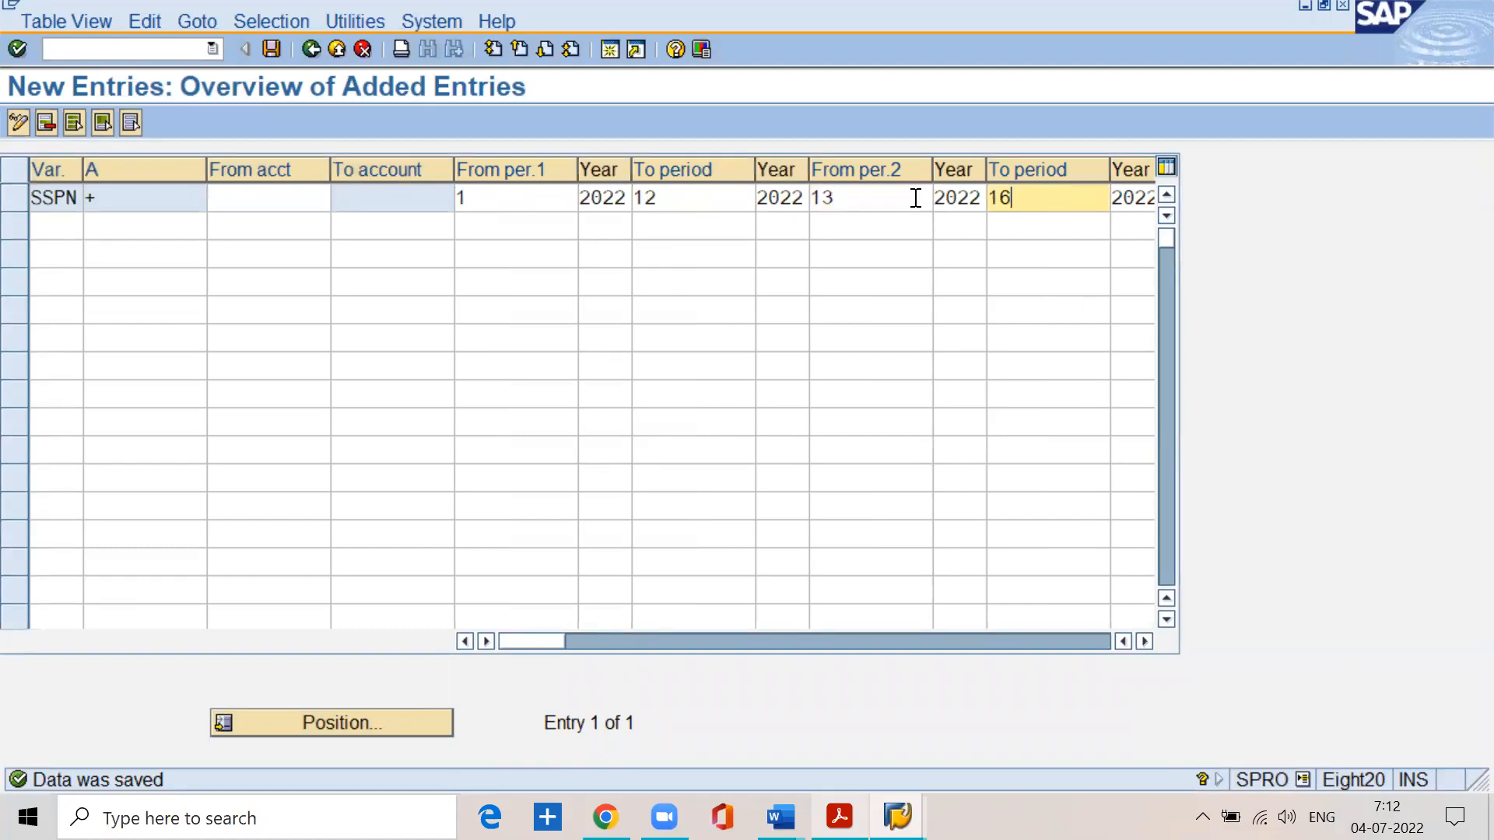
left_click(870, 196)
left_click(1027, 197)
left_click(859, 192)
left_click(1024, 199)
- Leave the posting period entries and the implementation guide, returning to the SAP Easy Access screen
left_click(316, 58)
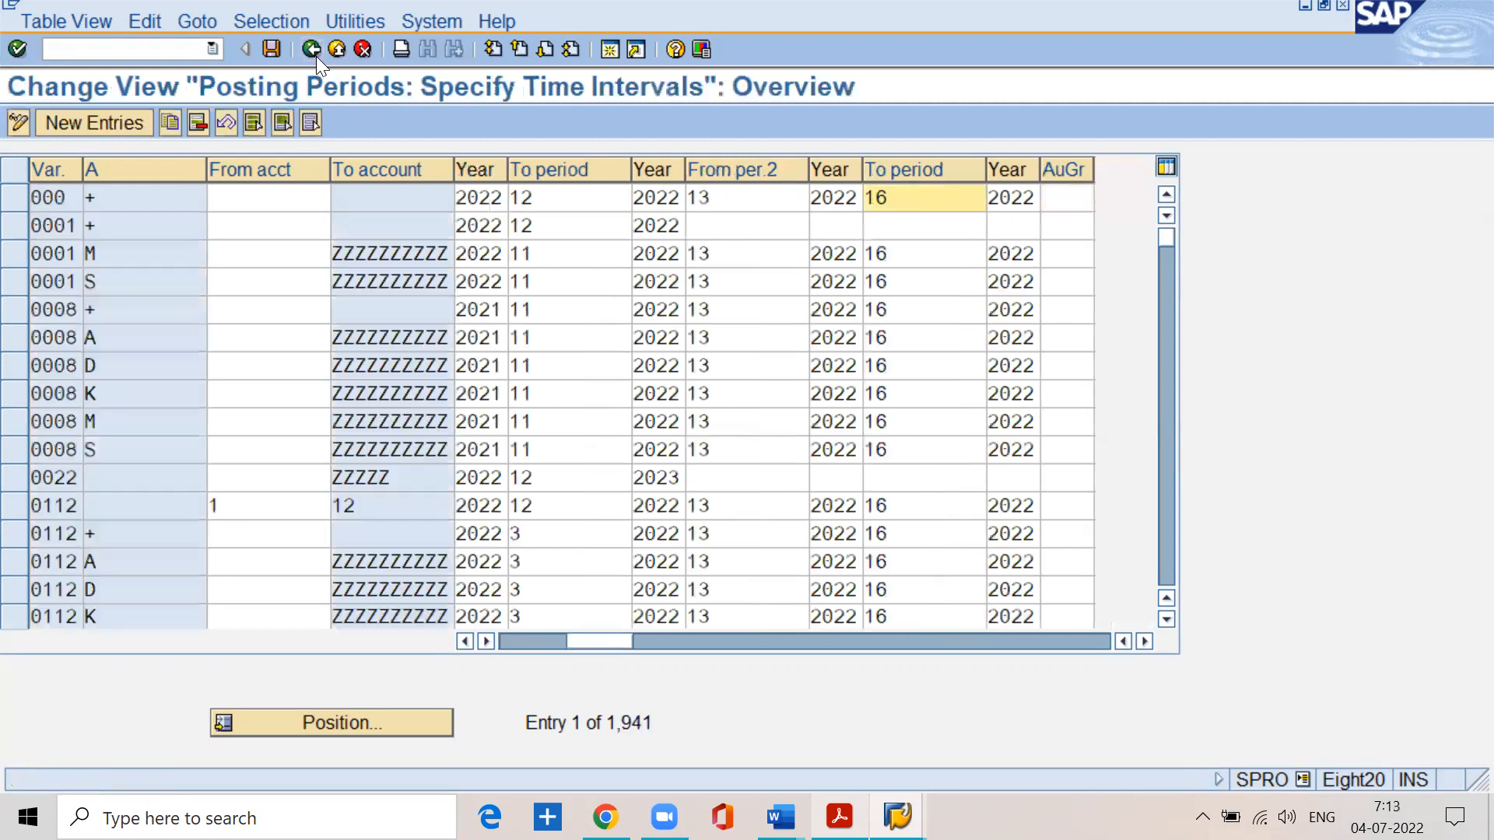
left_click(317, 57)
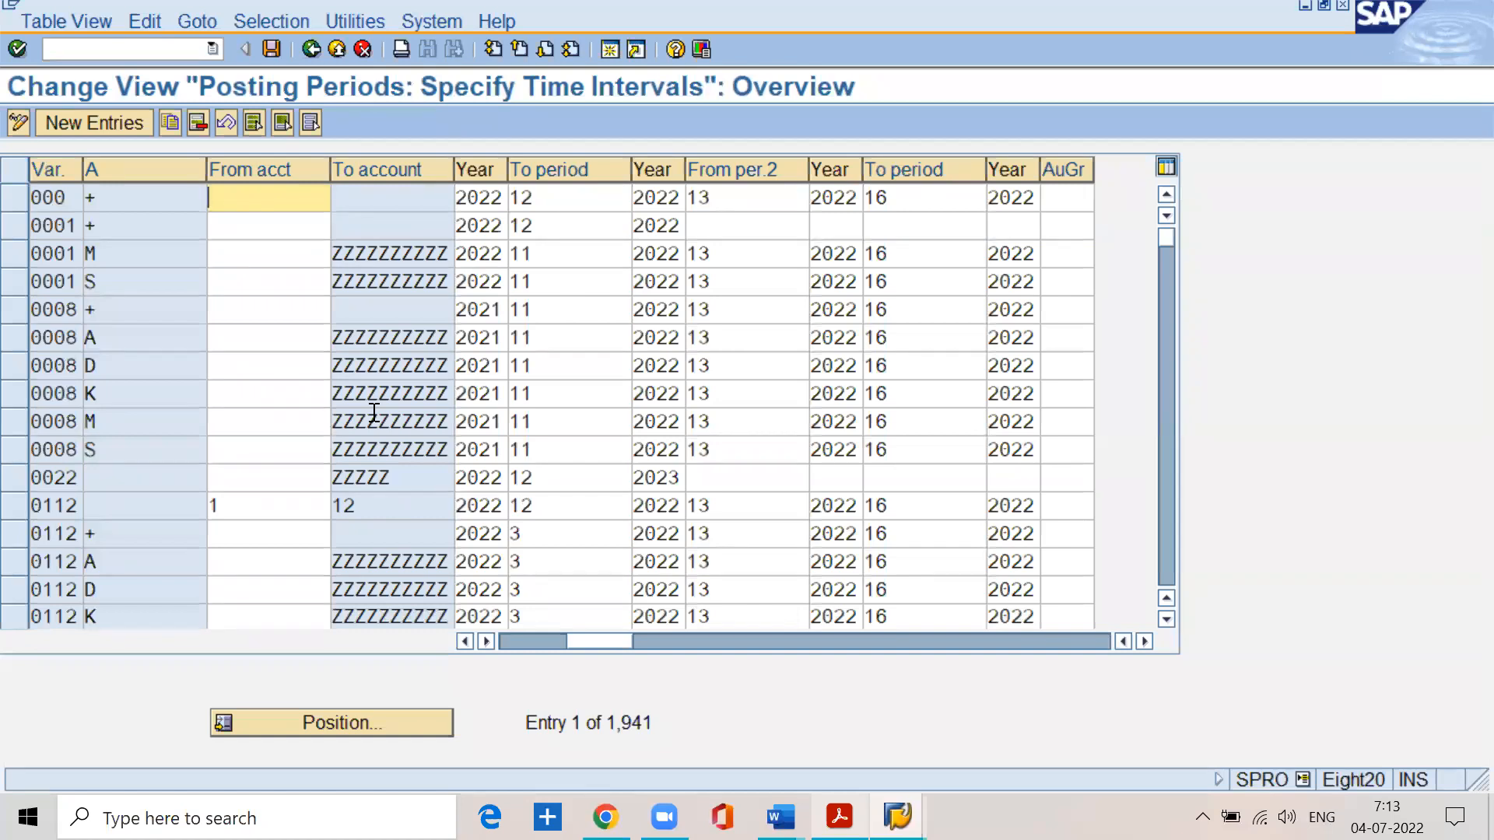
left_click(307, 58)
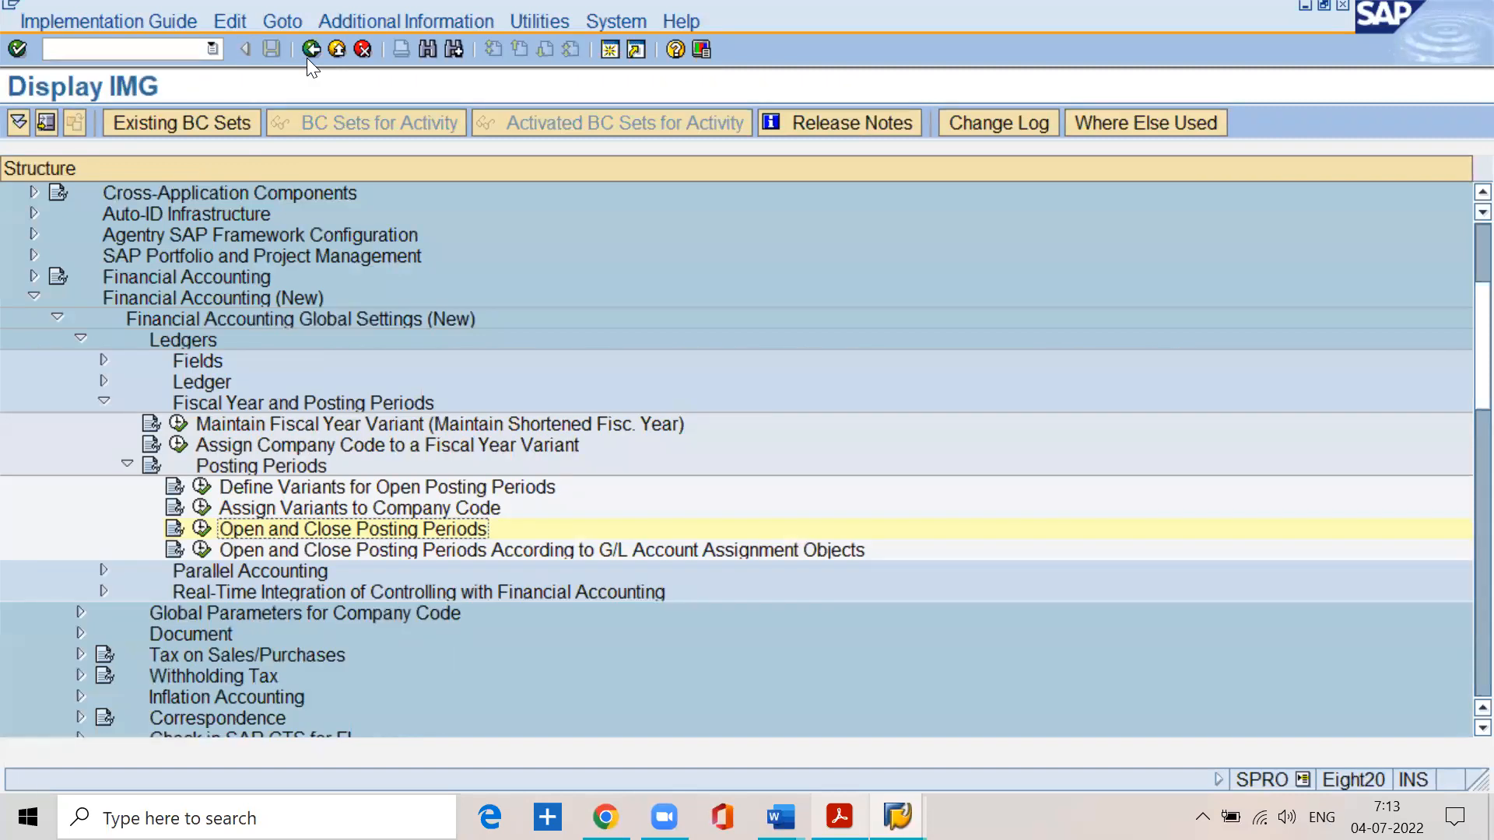
left_click(308, 55)
left_click(307, 57)
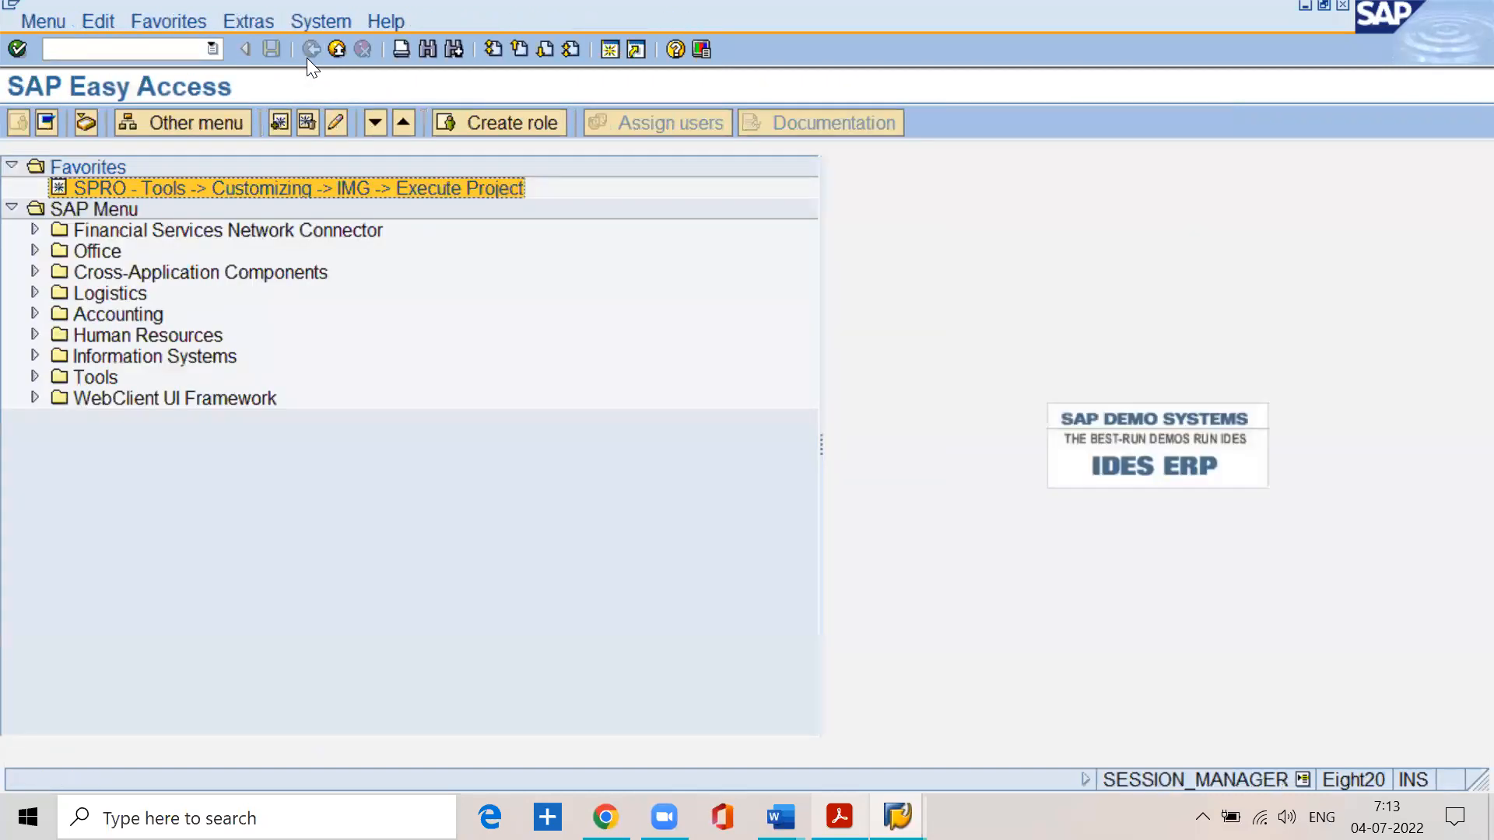
- Switch to BASIC SETTINGS.pdf in Acrobat Reader, check the step on opening and closing posting periods, and return to SAP
key("alt+Tab")
scroll(800, 604, "down", 8)
scroll(1011, 584, "down", 8)
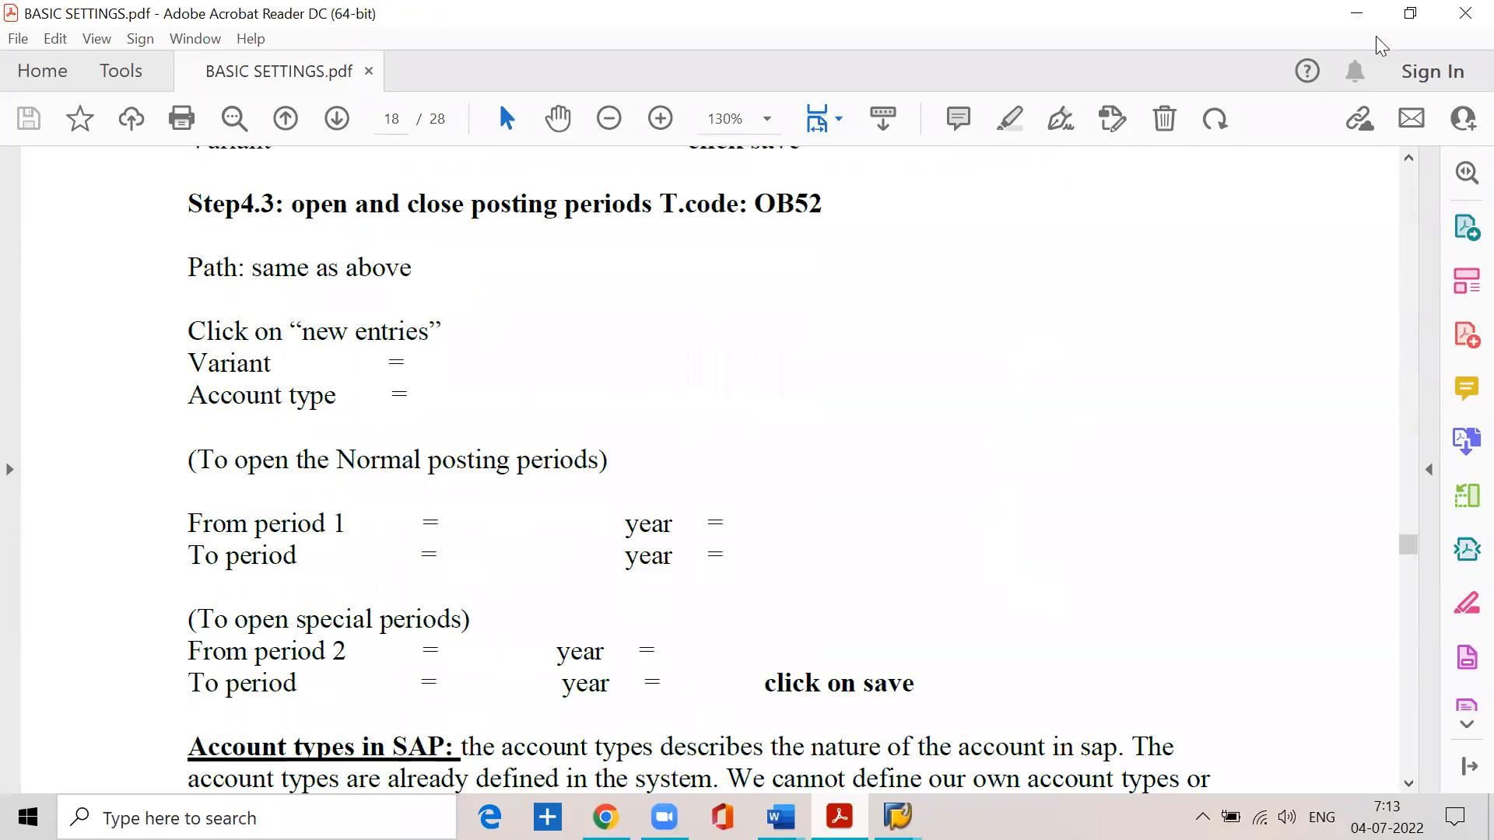
left_click(1355, 16)
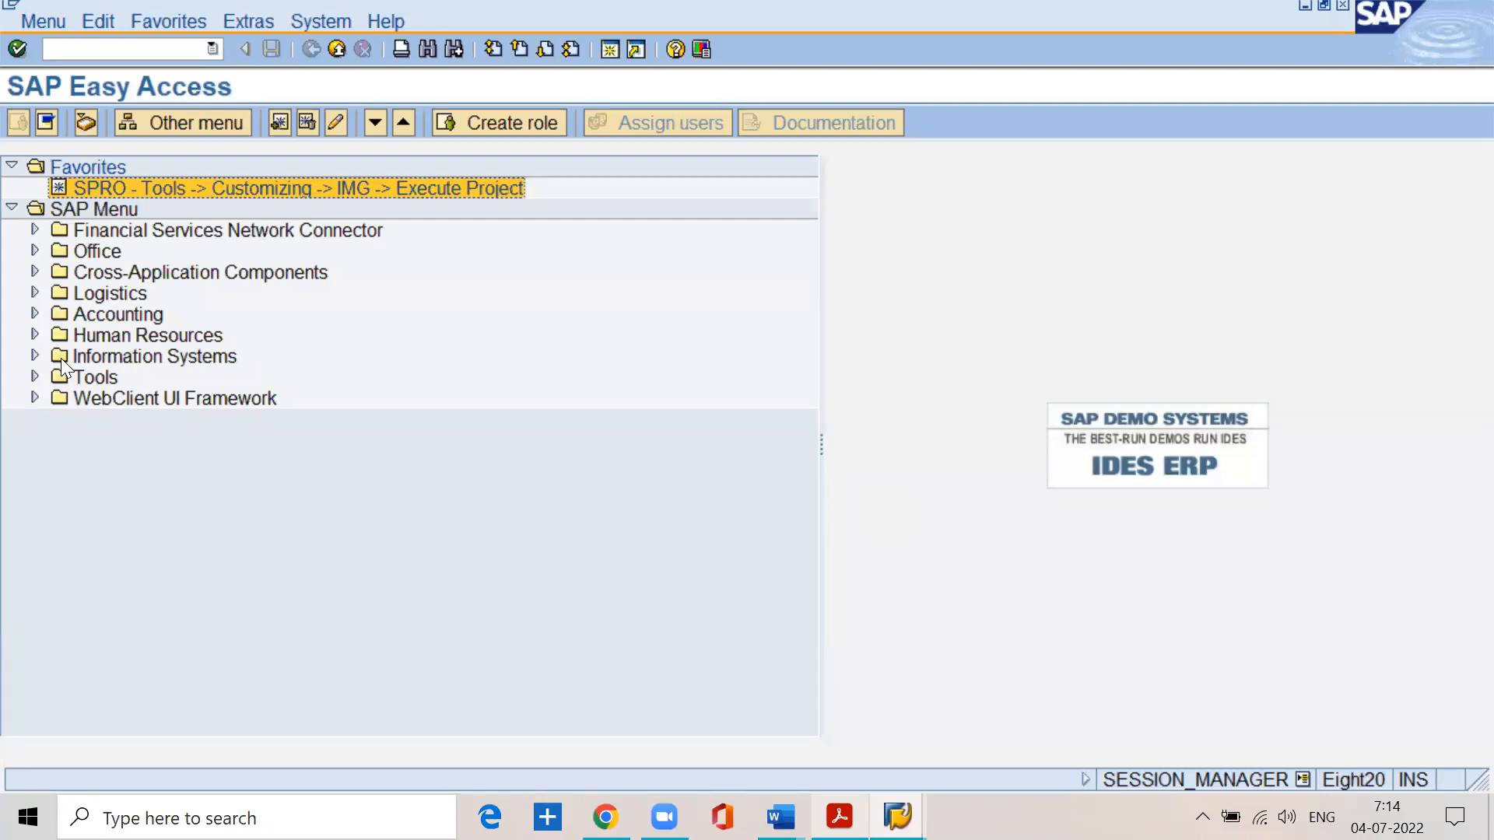
- Expand the SAP menu through Accounting, Financial Accounting, General Ledger and Environment to the Current Settings folder
left_click(416, 548)
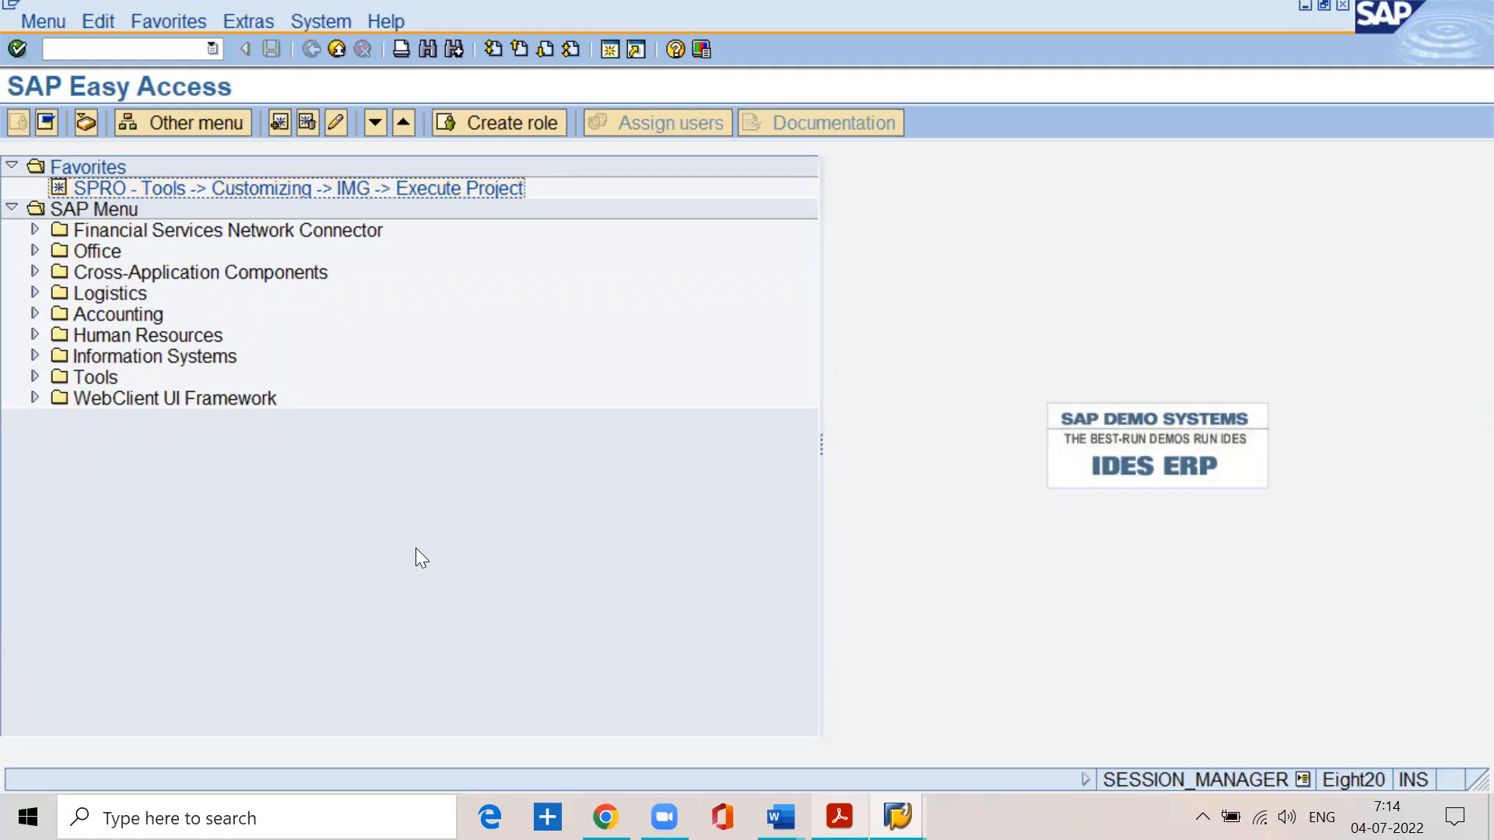
left_click(34, 314)
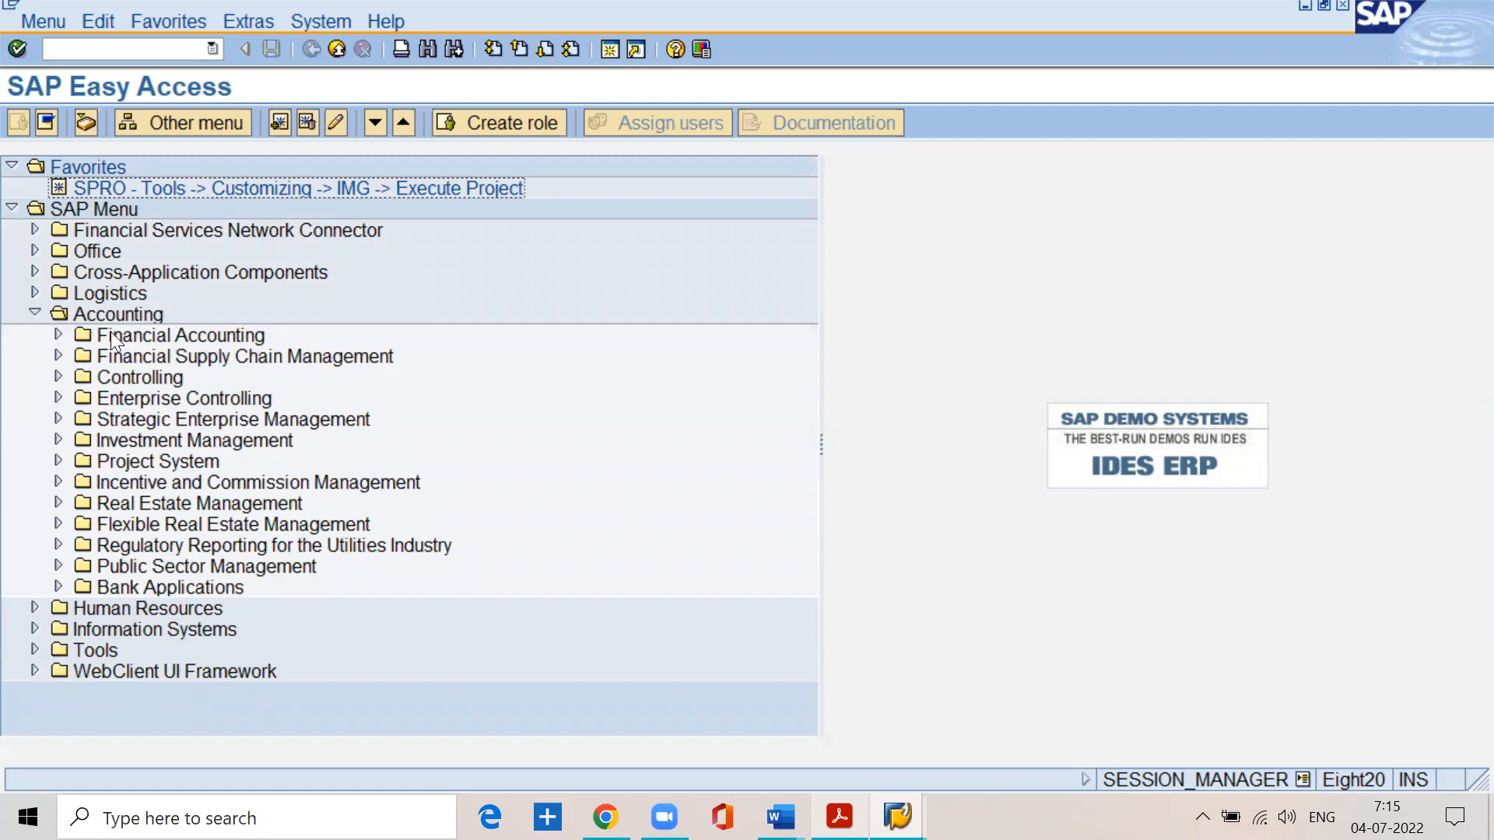
left_click(110, 333)
left_click(56, 335)
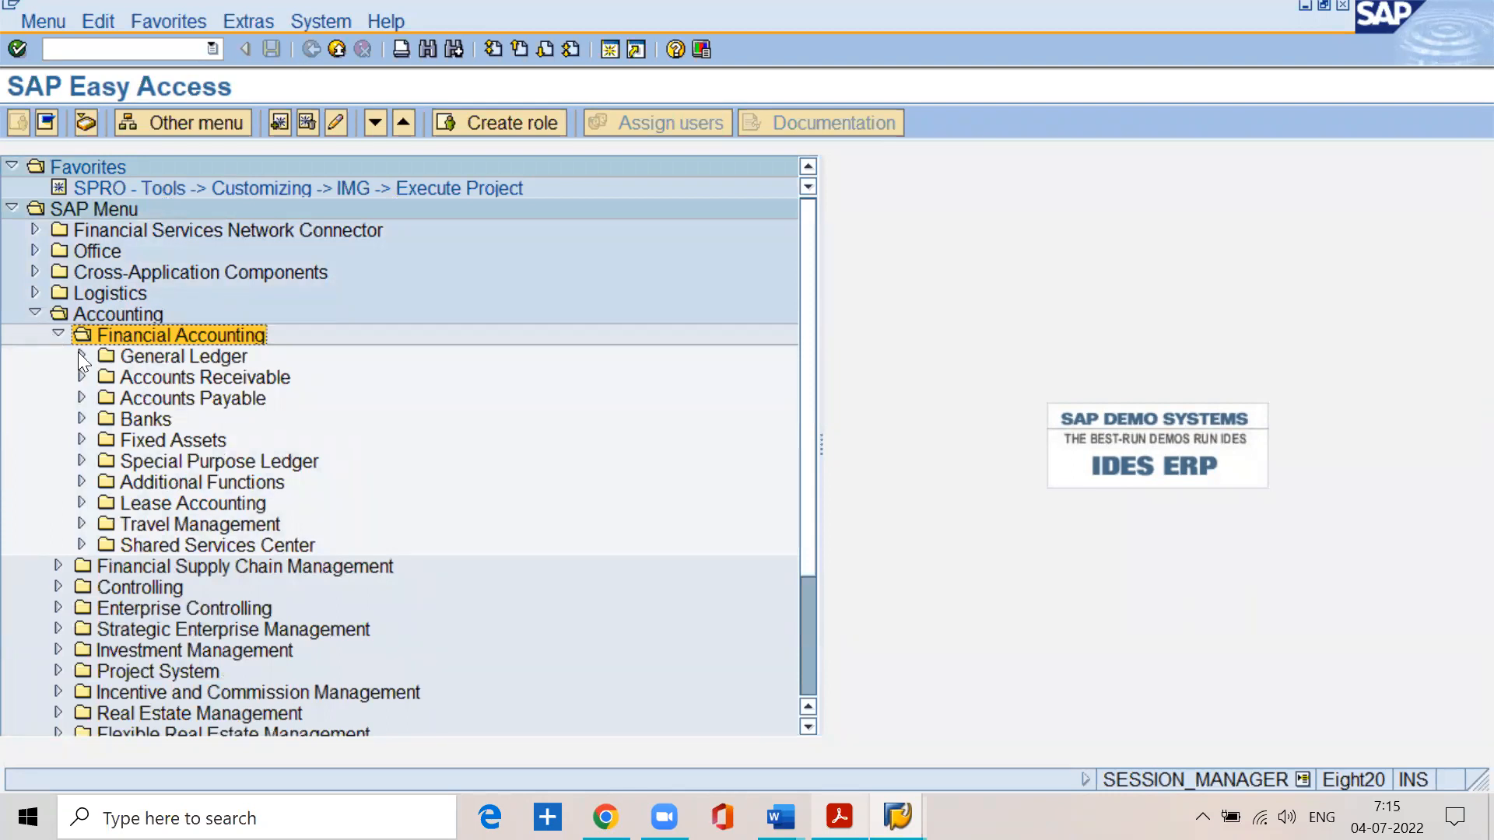
left_click(80, 355)
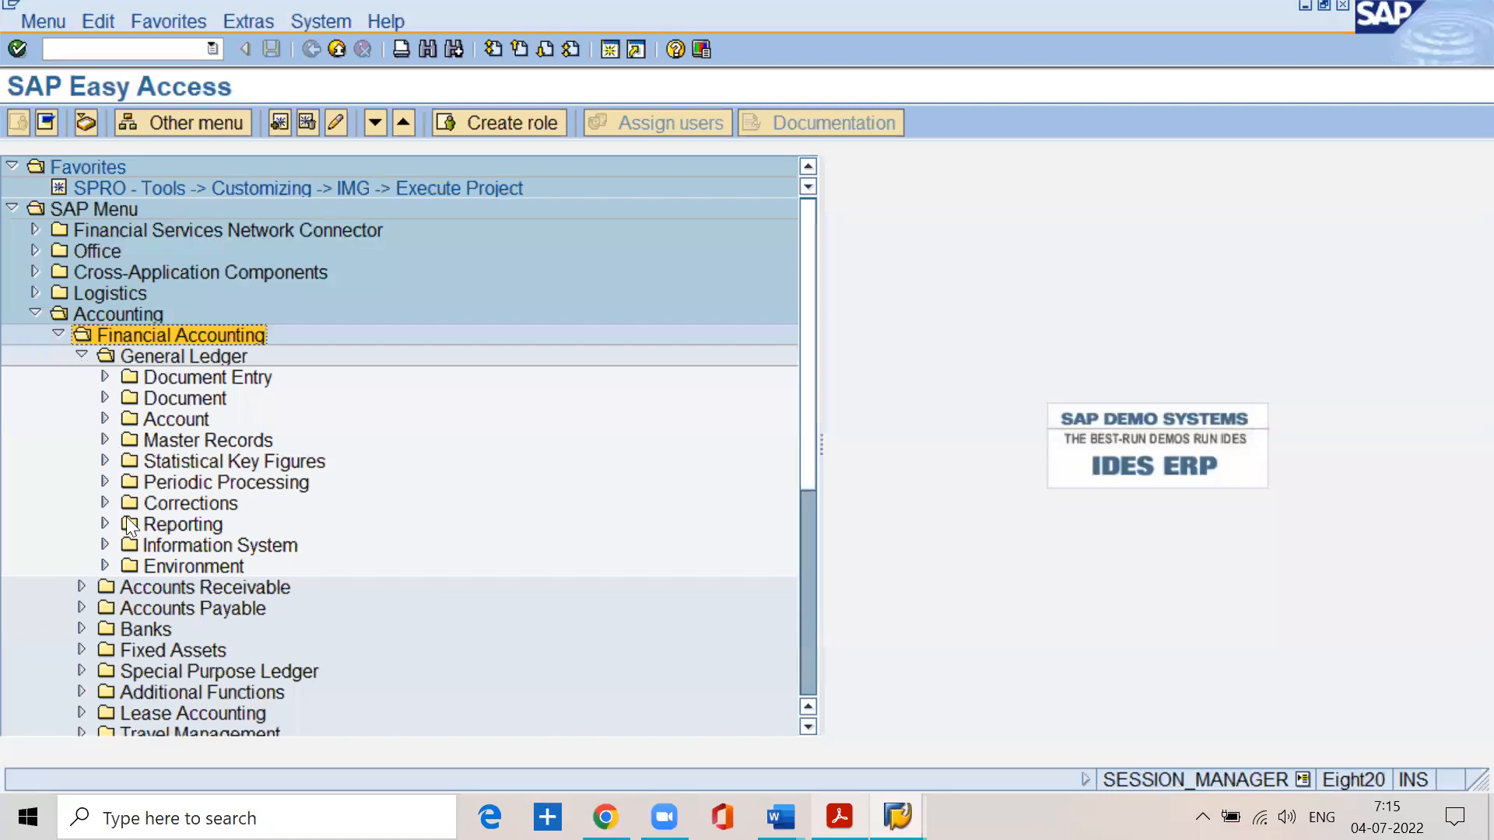
left_click(105, 565)
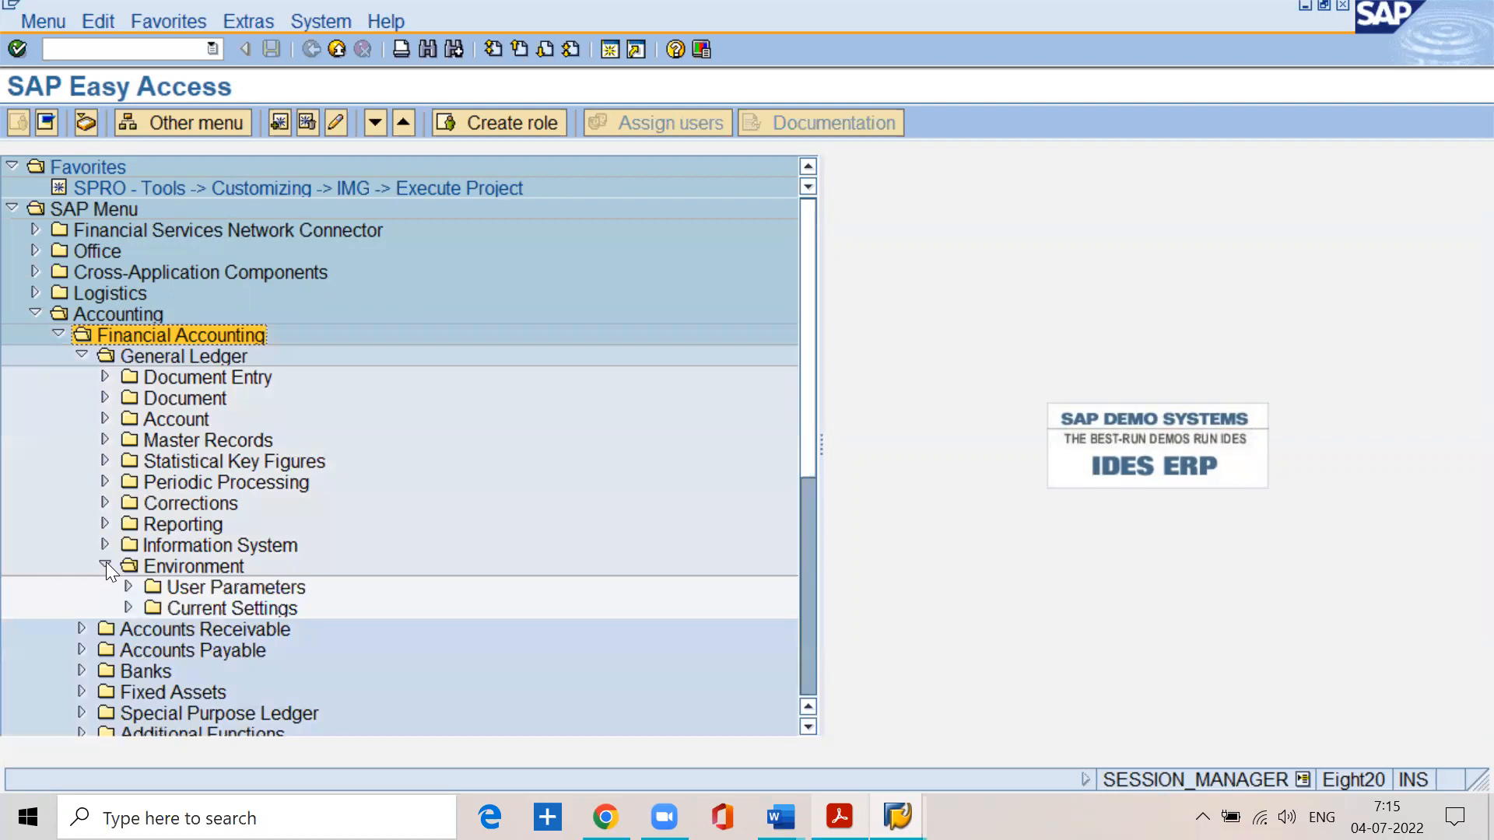
left_click(129, 606)
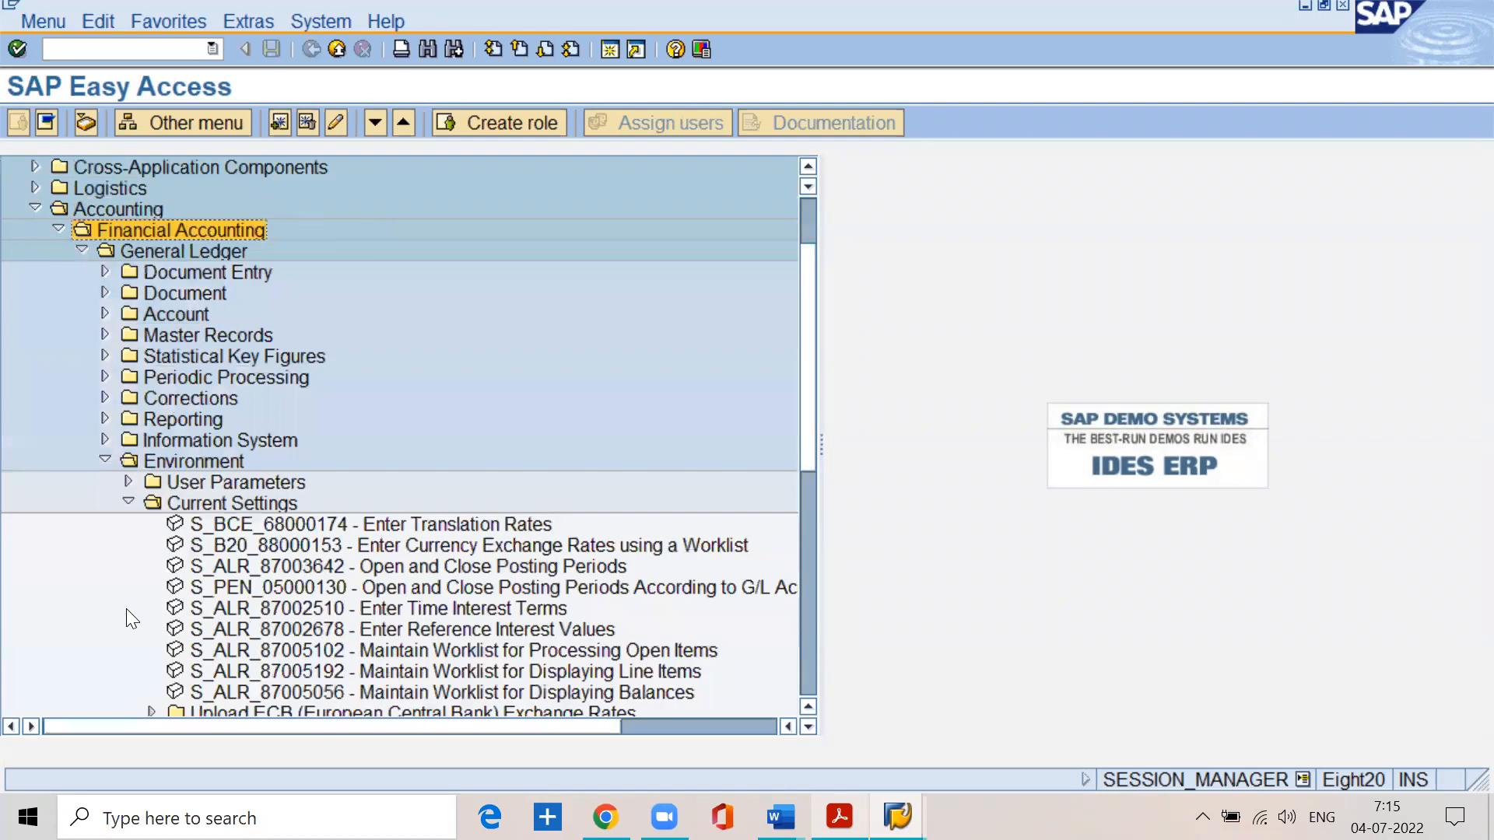
- Open the S_ALR_87003642 Open and Close Posting Periods activity from Current Settings, leave it once and reopen it
left_click(373, 565)
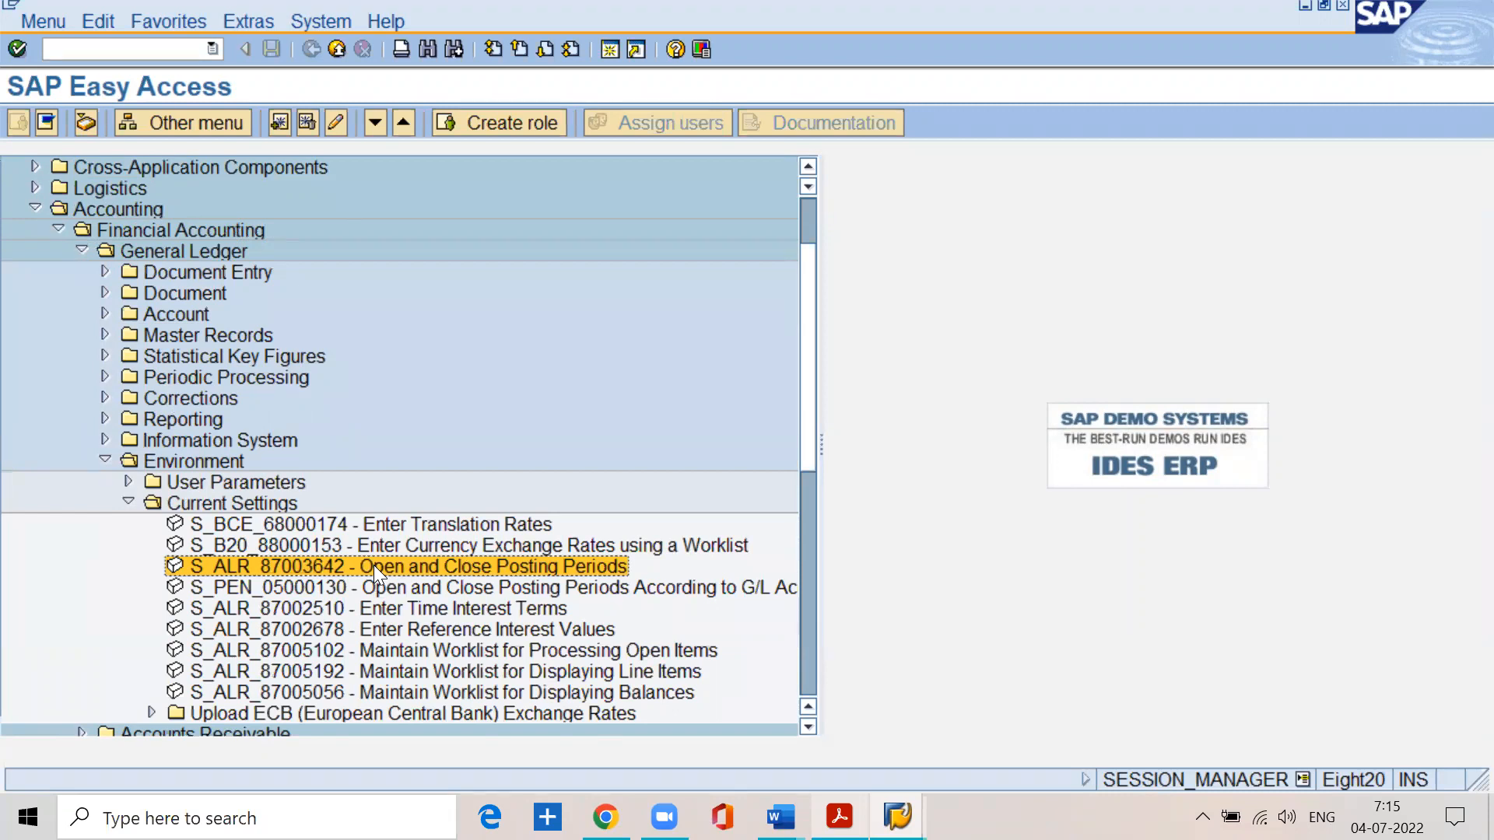
double_click(373, 565)
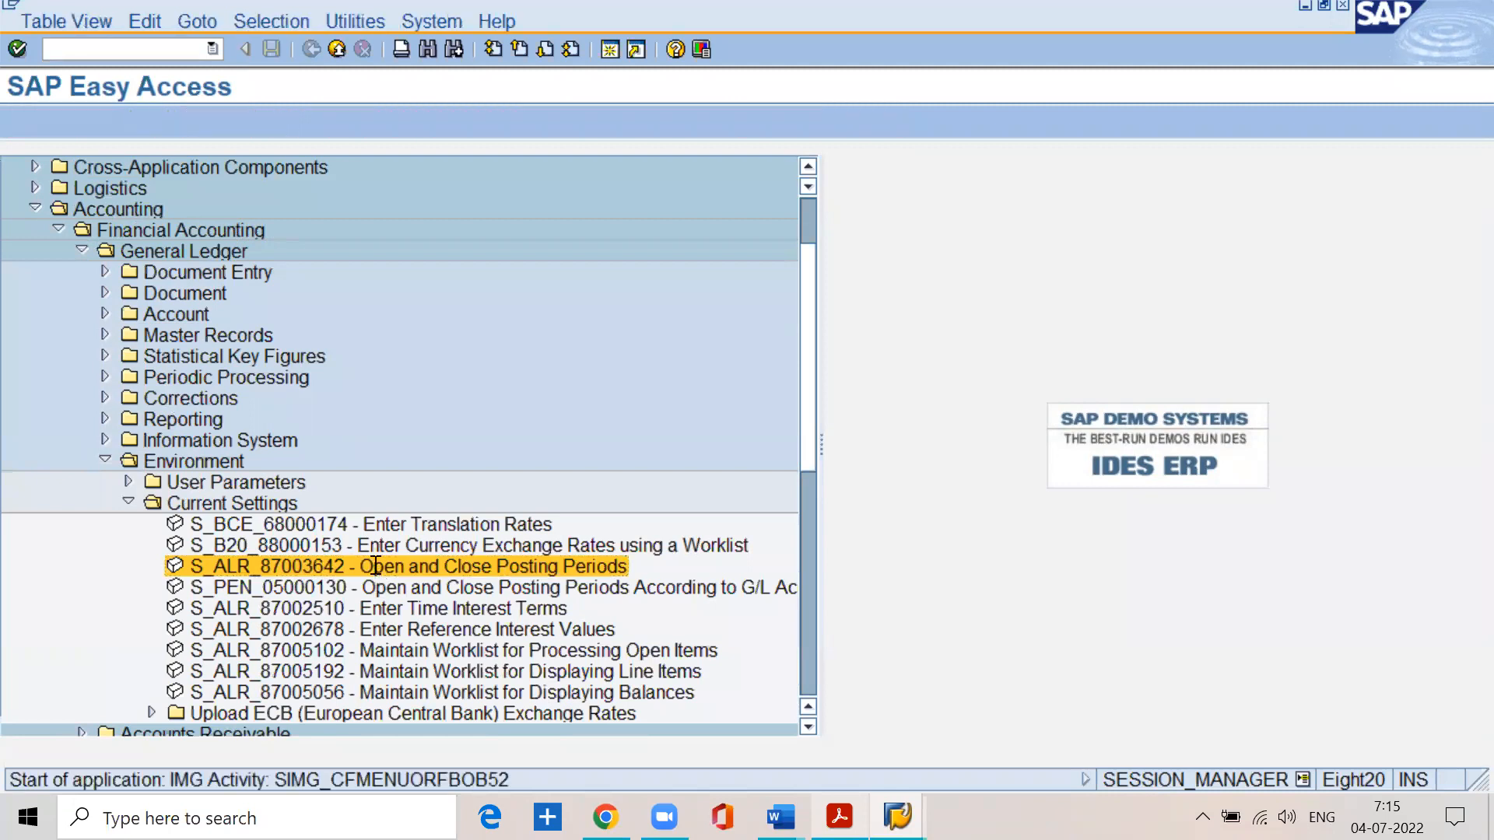
left_click(310, 49)
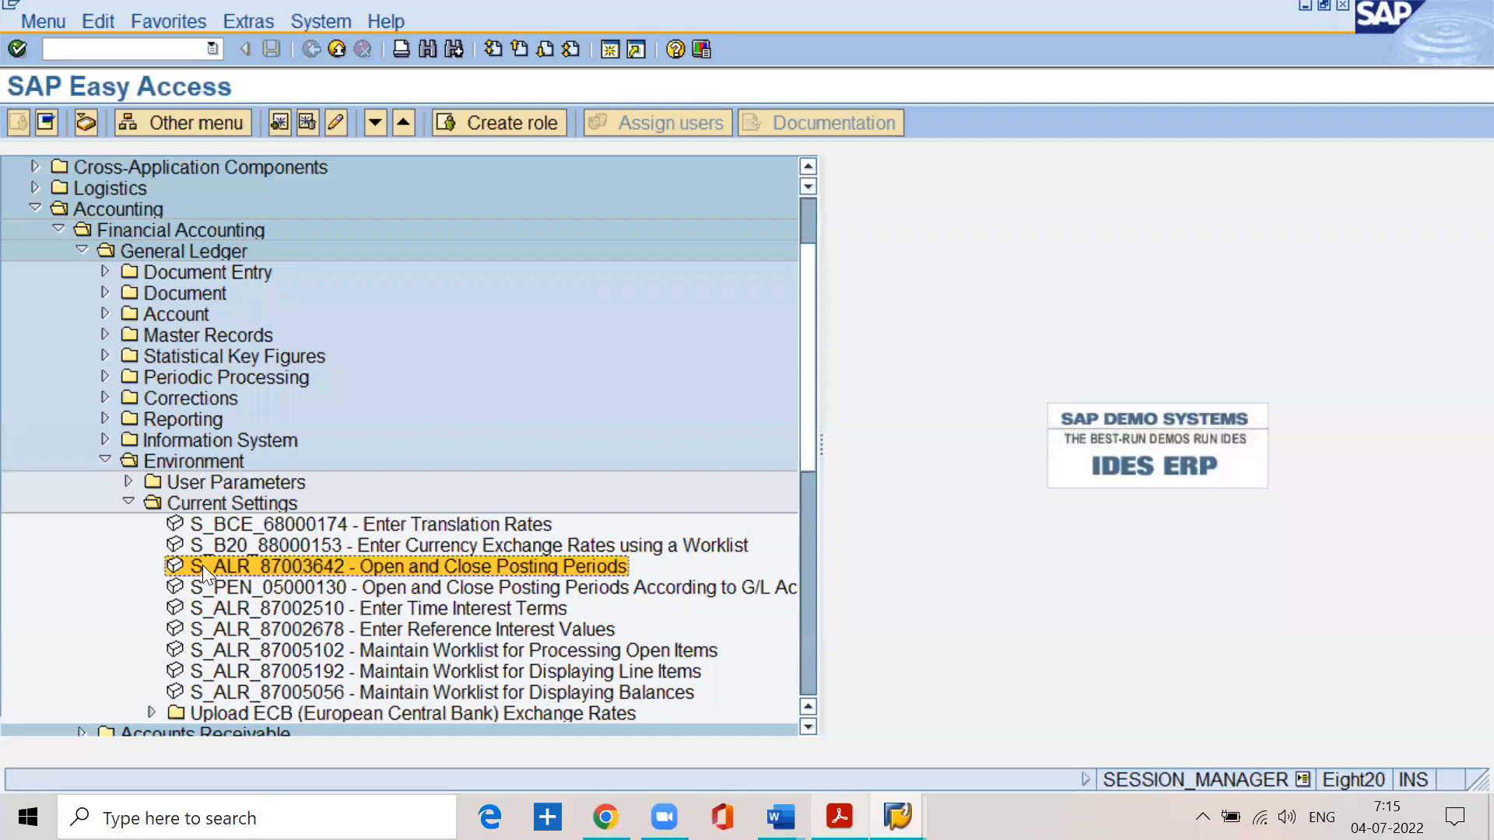
double_click(328, 565)
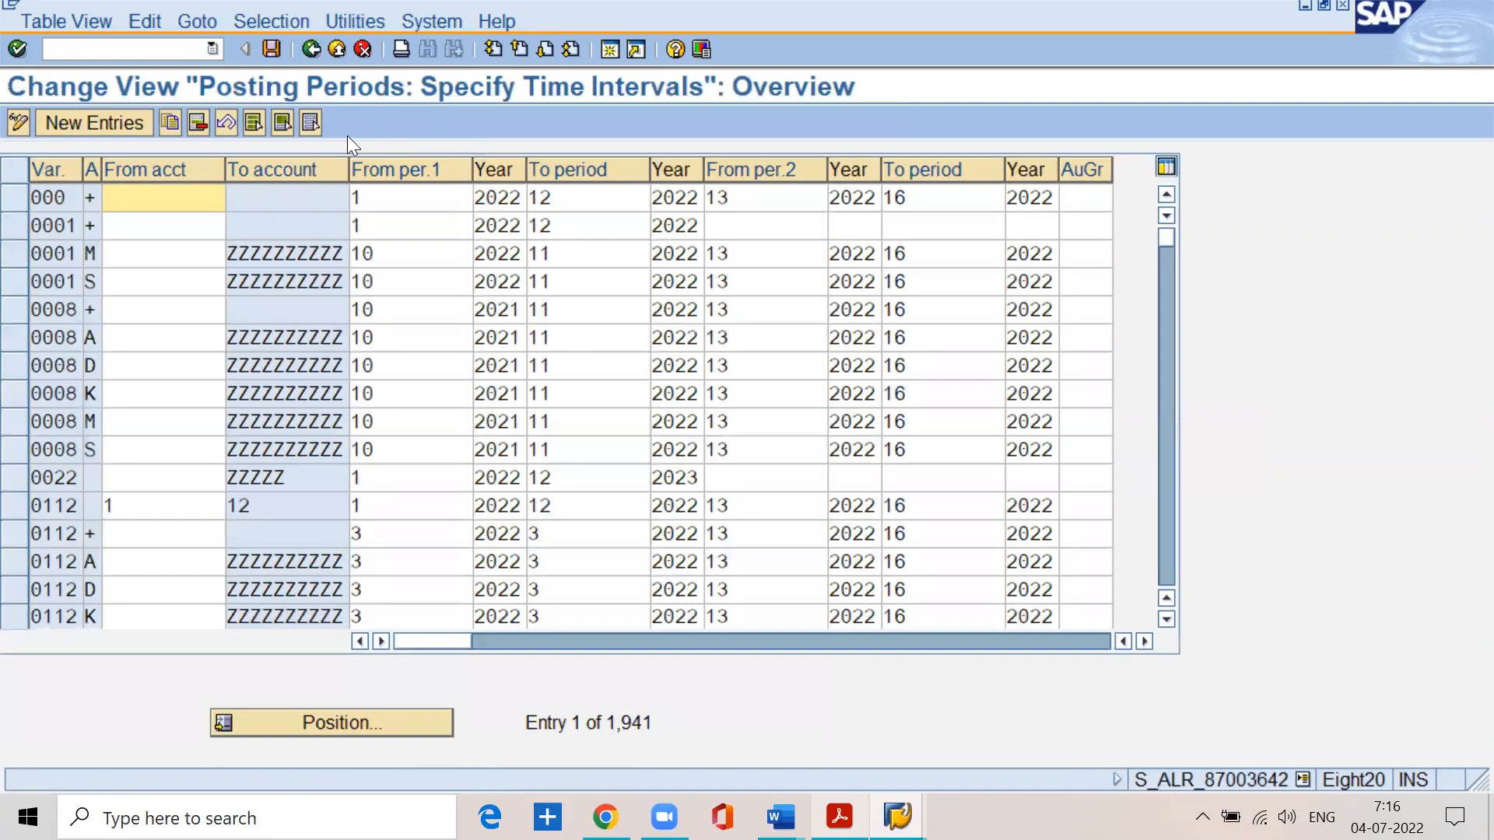
- Position the posting periods table on variant SSPN and select its entry
left_click(345, 723)
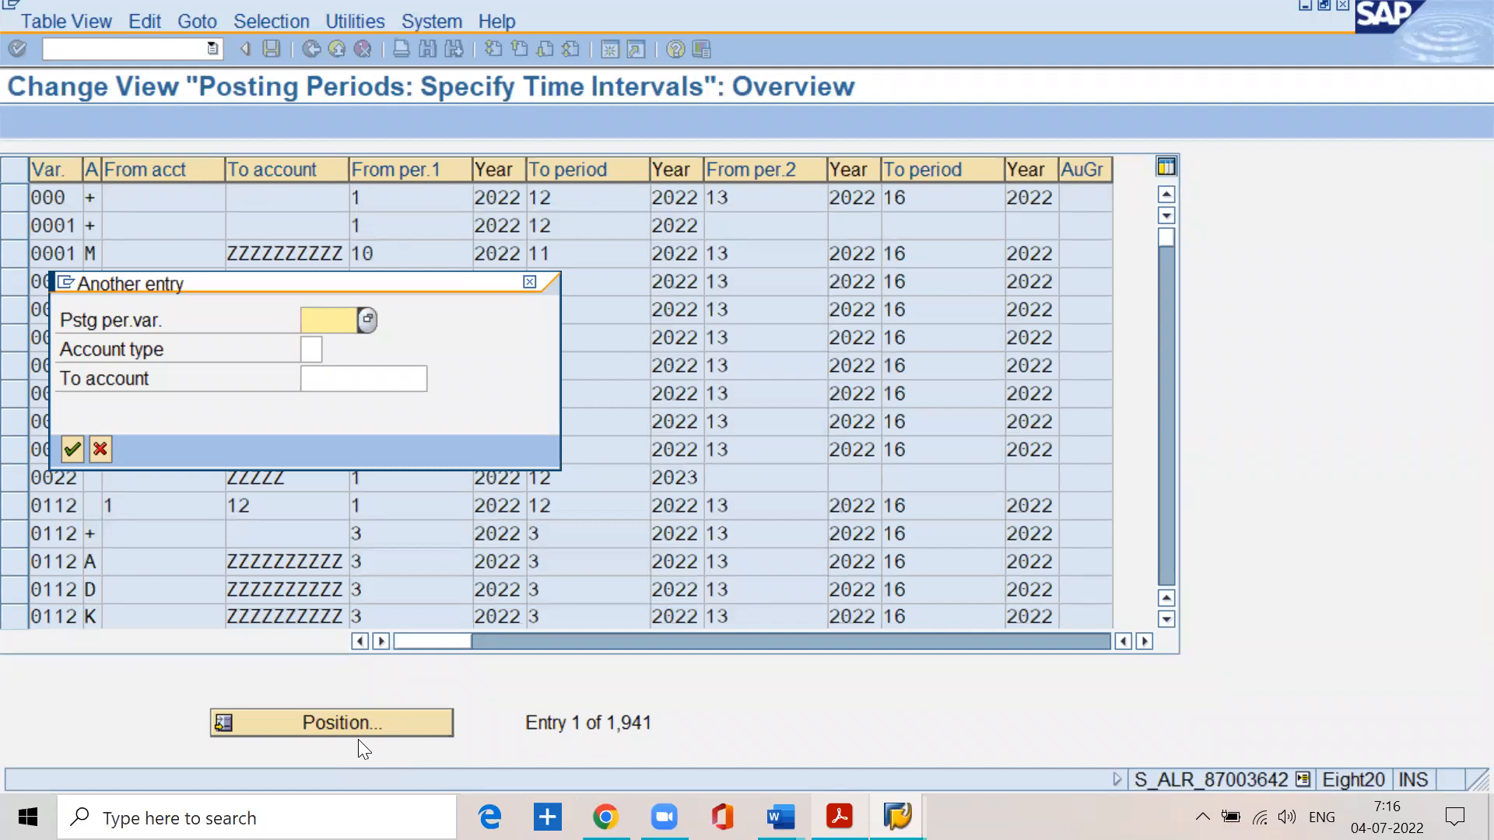
type("sspn")
key("Return")
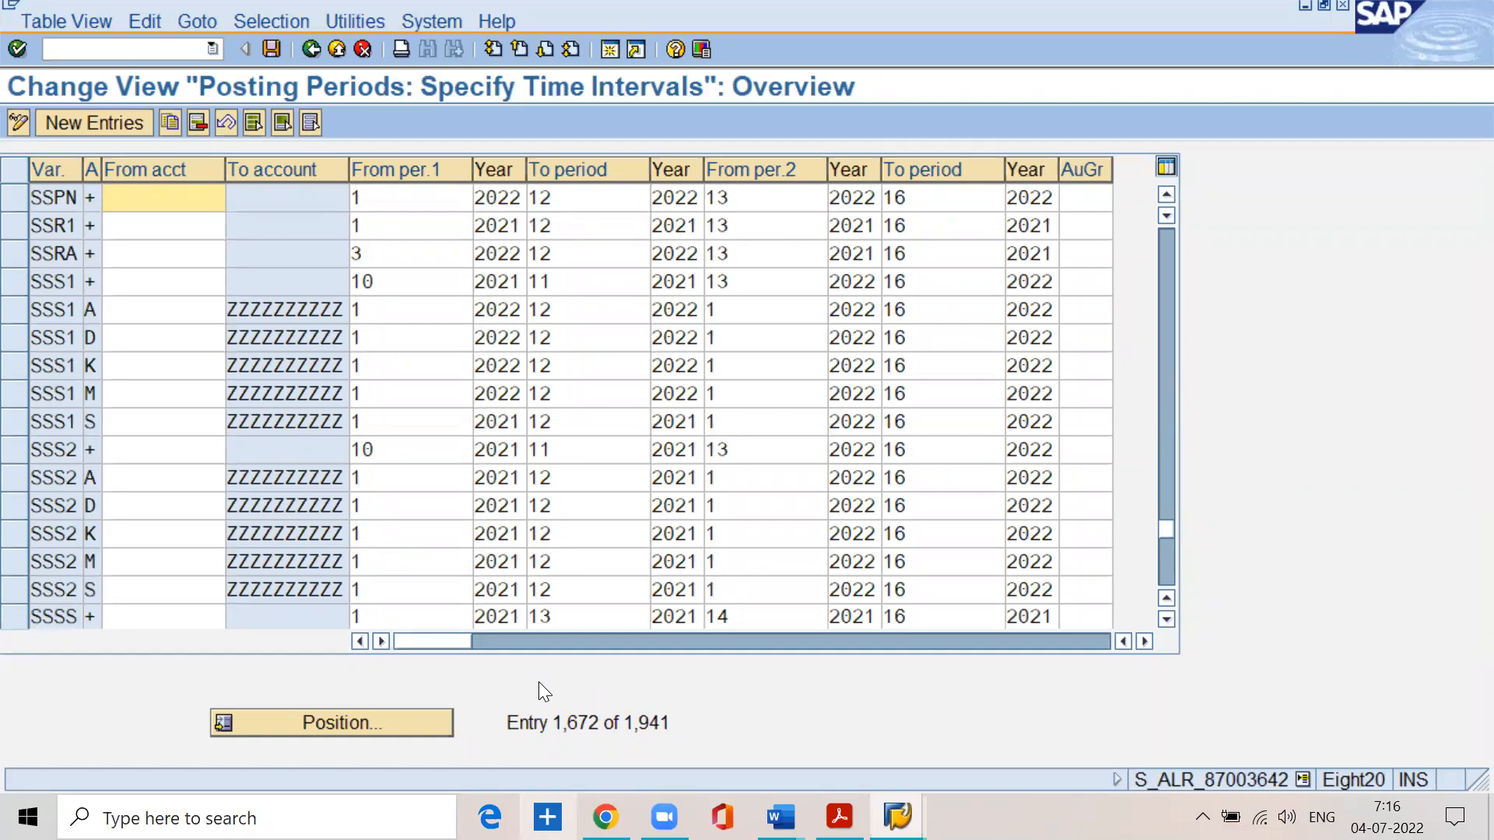
left_click(13, 199)
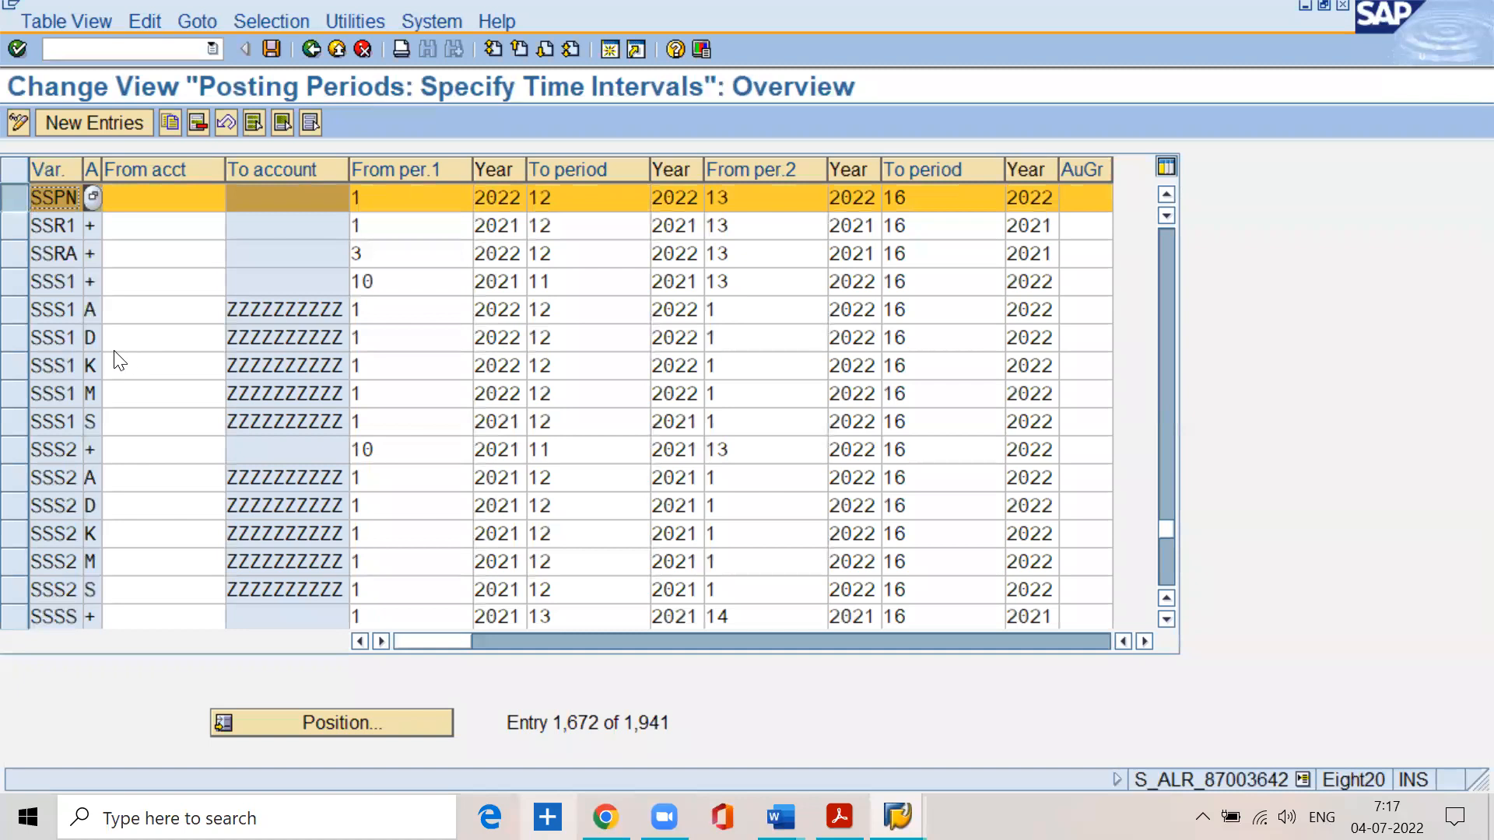
- Look through the posting period entries around SSPN, comparing their account types and account ranges
key("F6")
scroll(70, 375, "down", 6)
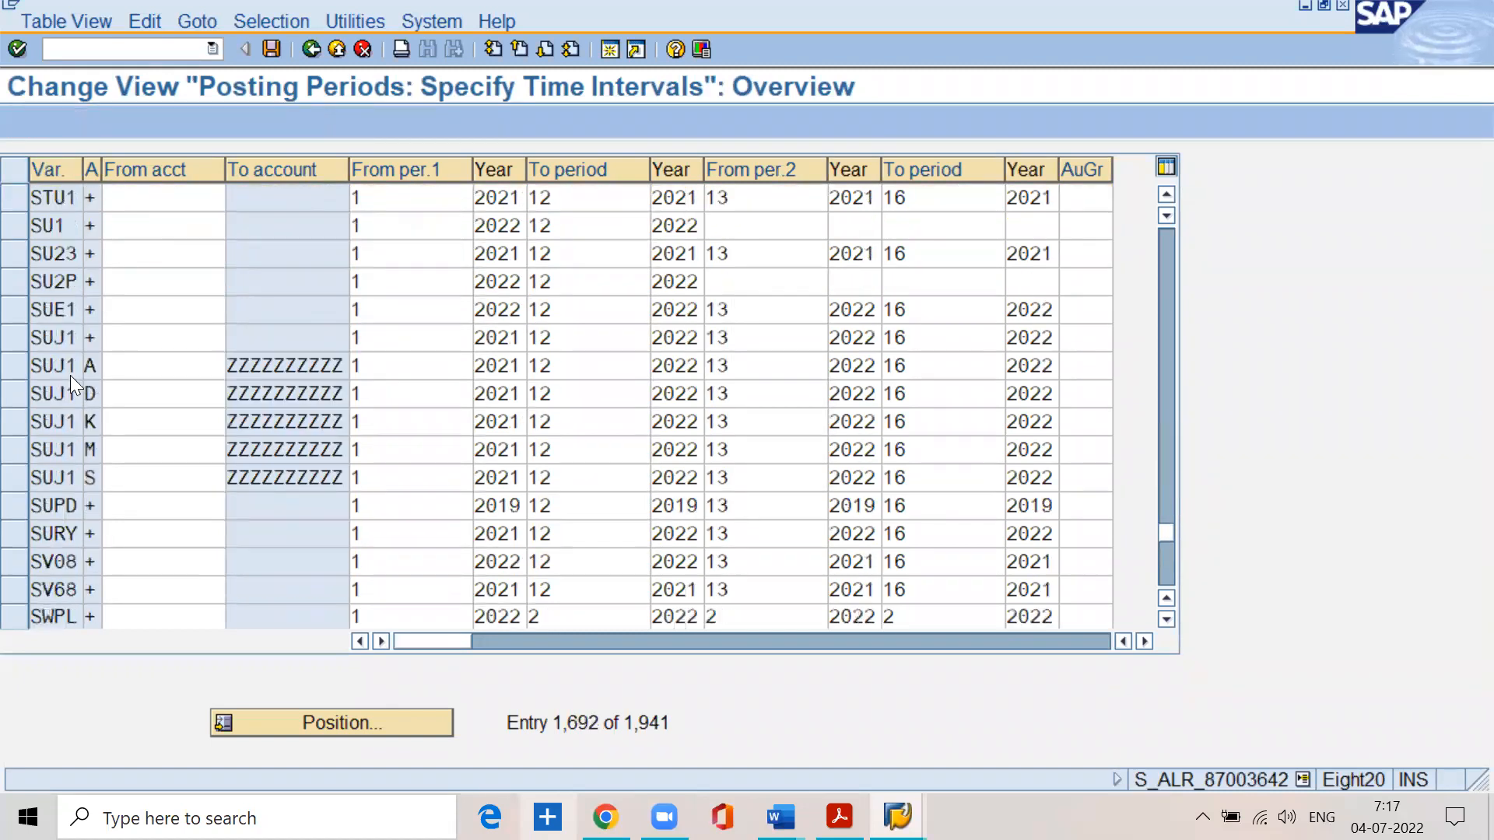
scroll(70, 375, "up", 4)
scroll(70, 375, "up", 4)
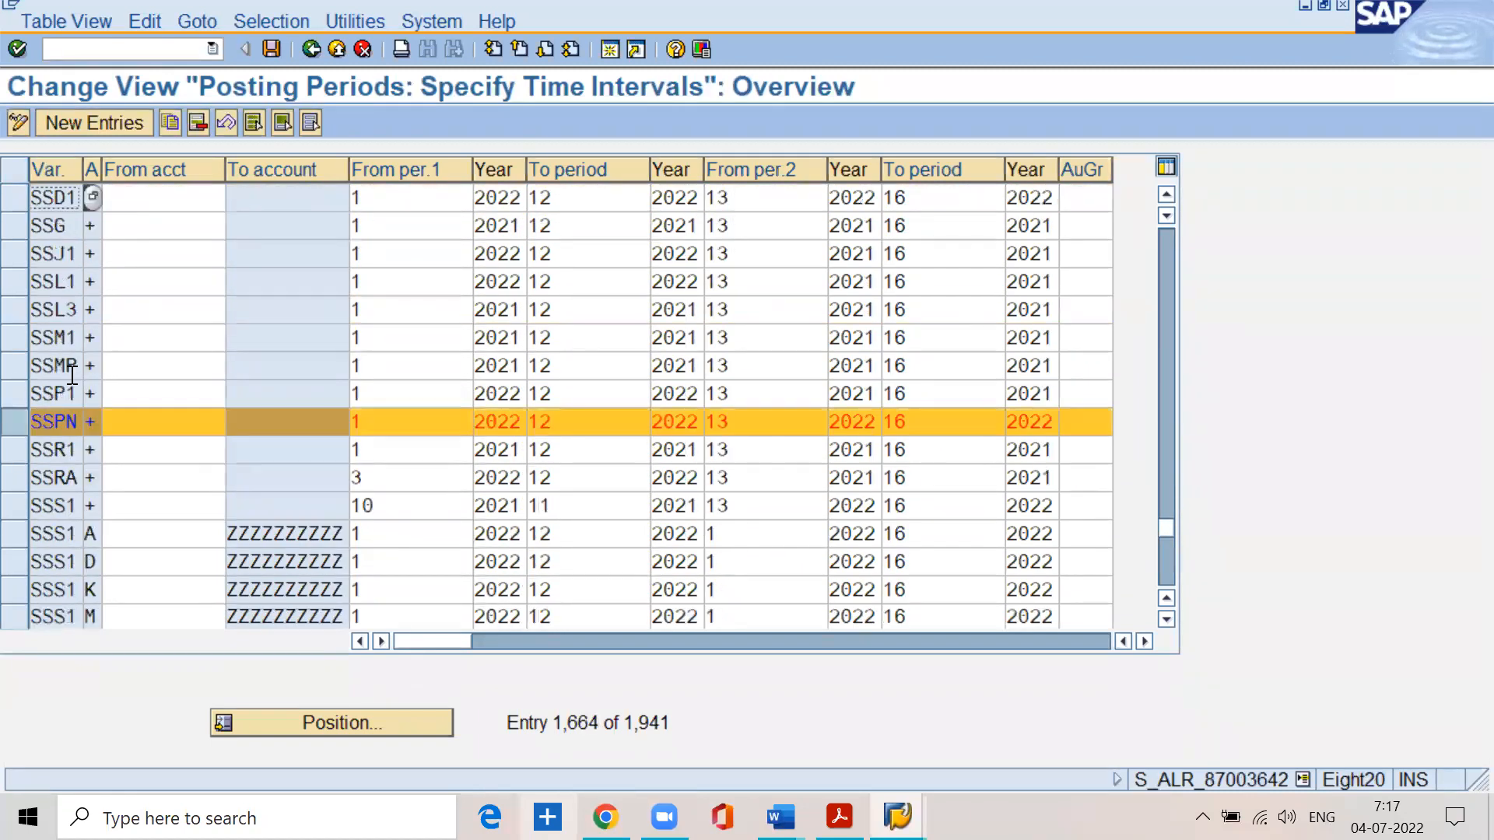
left_click(127, 418)
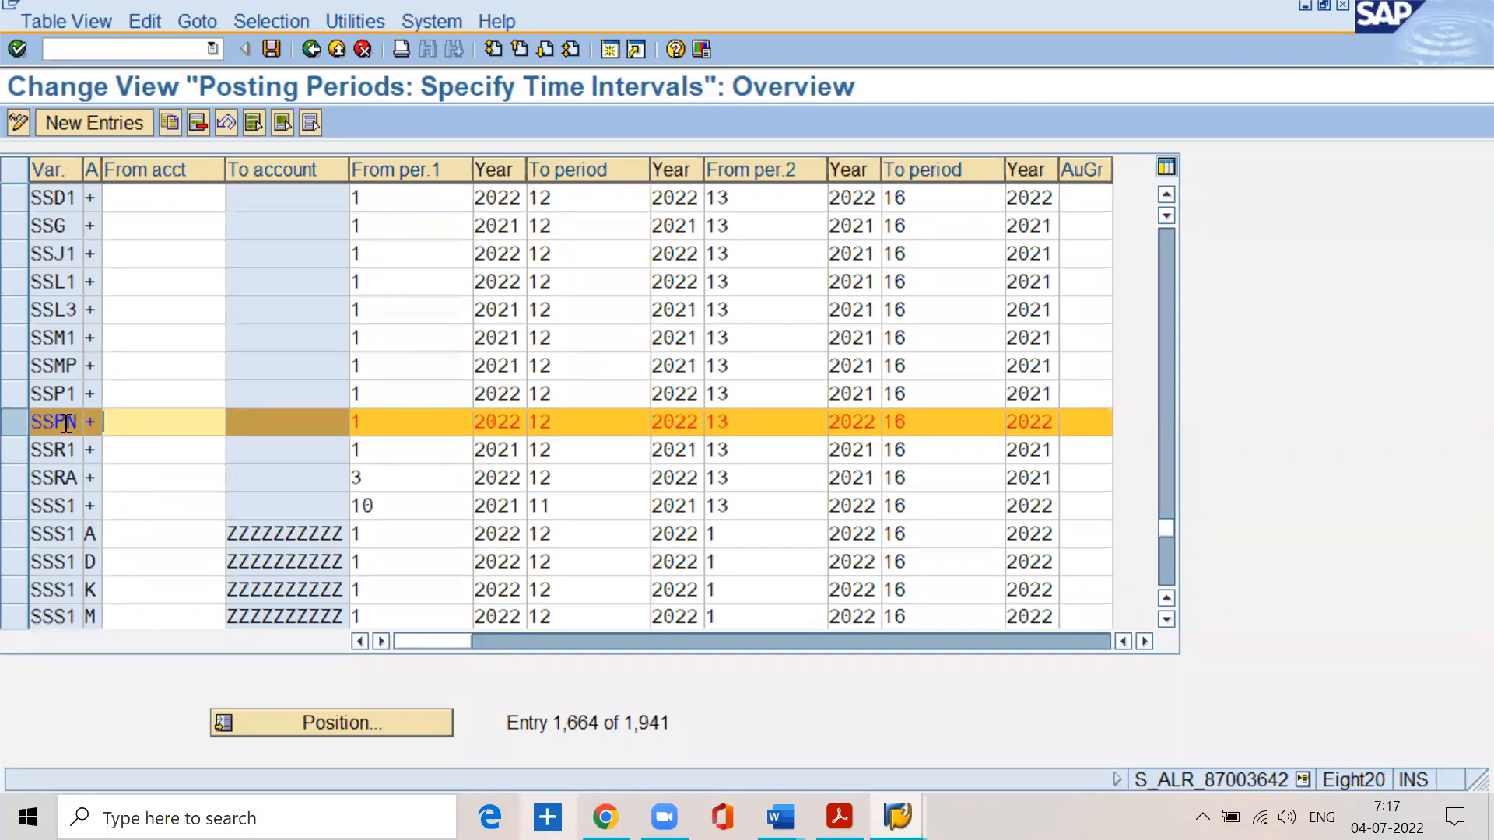
scroll(52, 350, "down", 4)
scroll(52, 350, "up", 3)
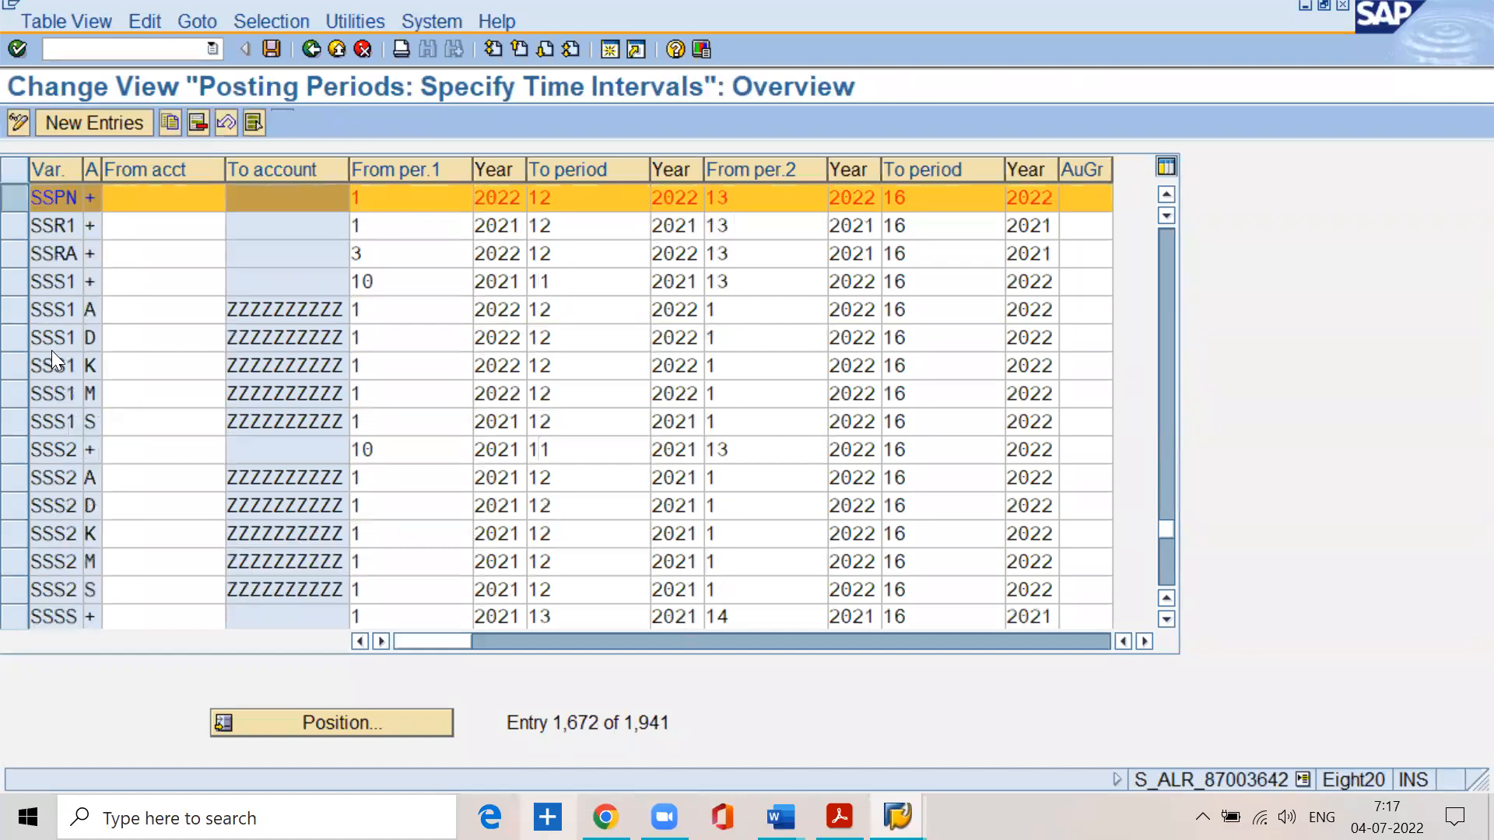
left_click(129, 303)
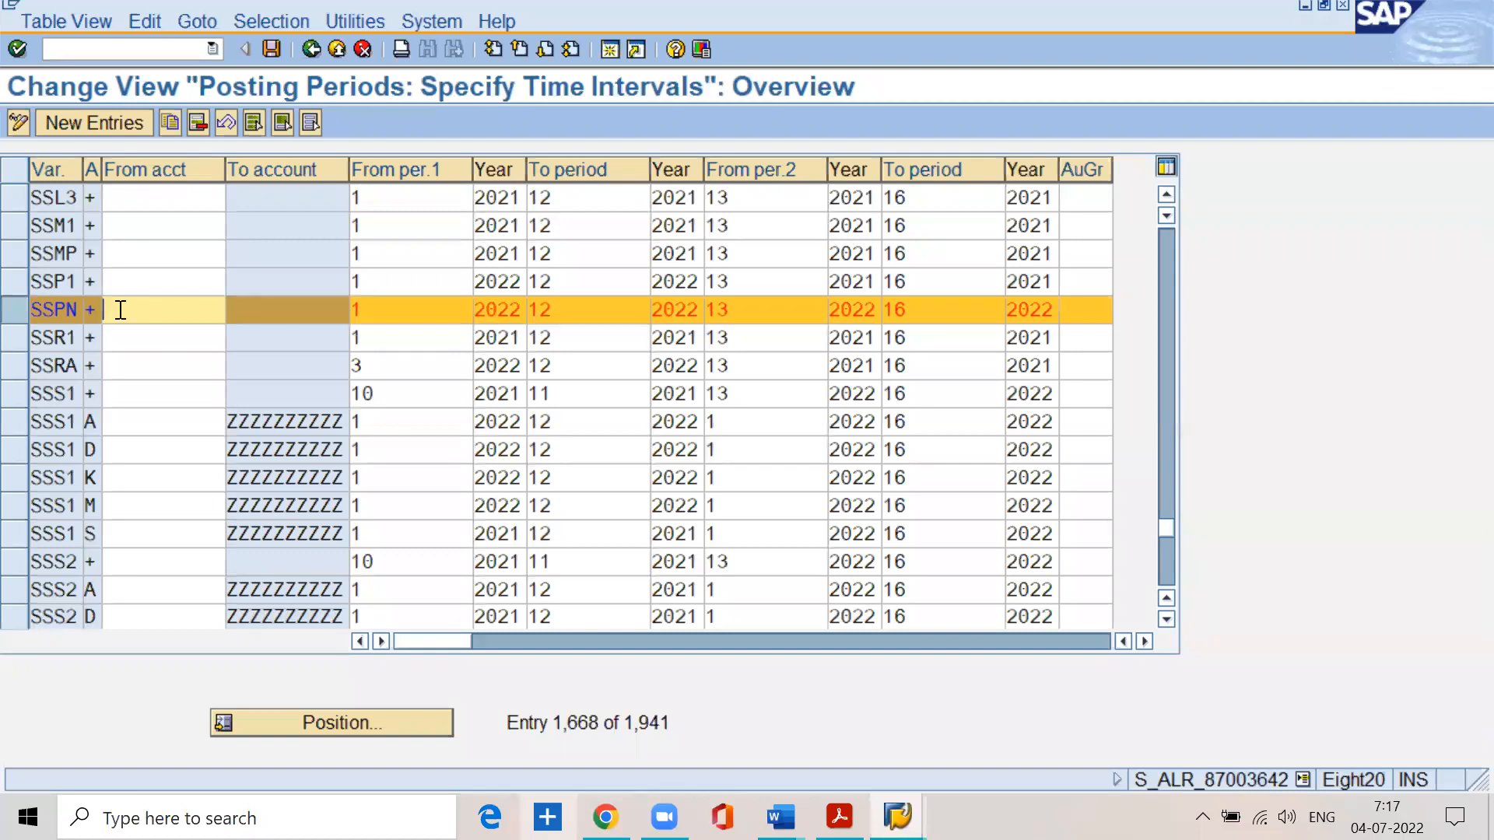
scroll(117, 309, "down", 2)
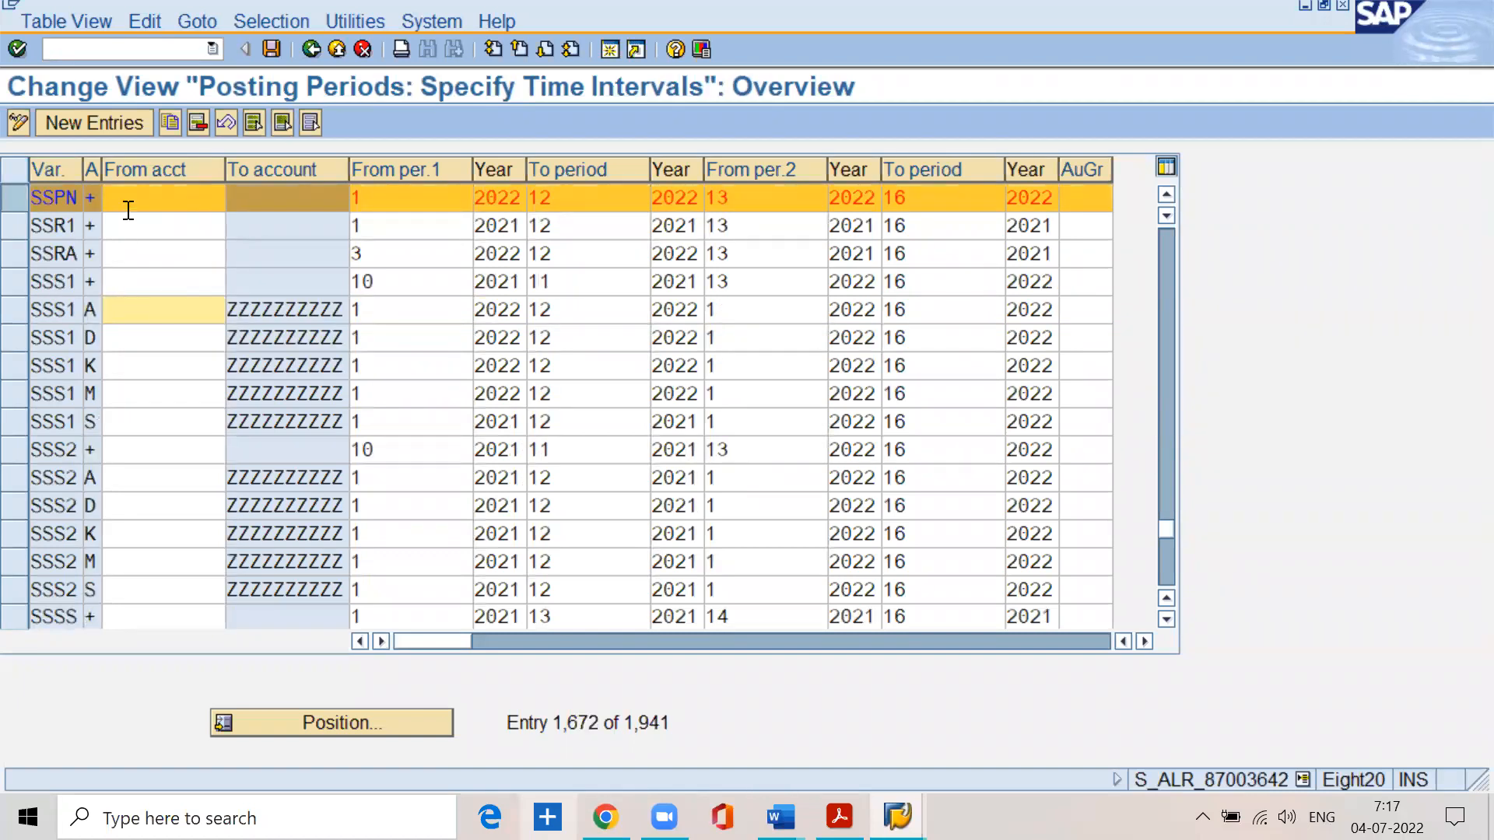
- Review the normal and special period fields and the variant of the SSPN entry
left_click(557, 201)
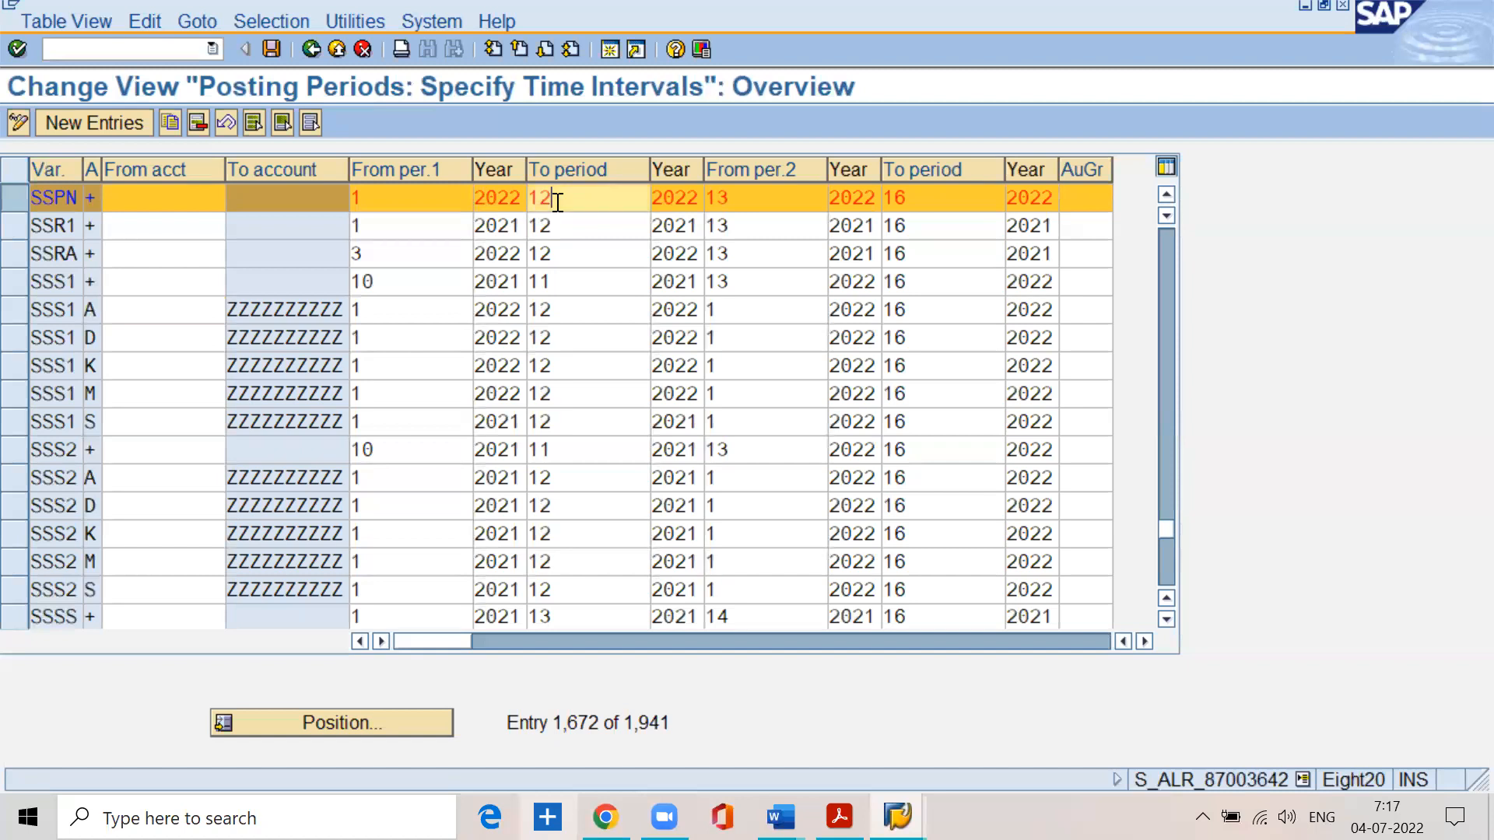
left_click(728, 200)
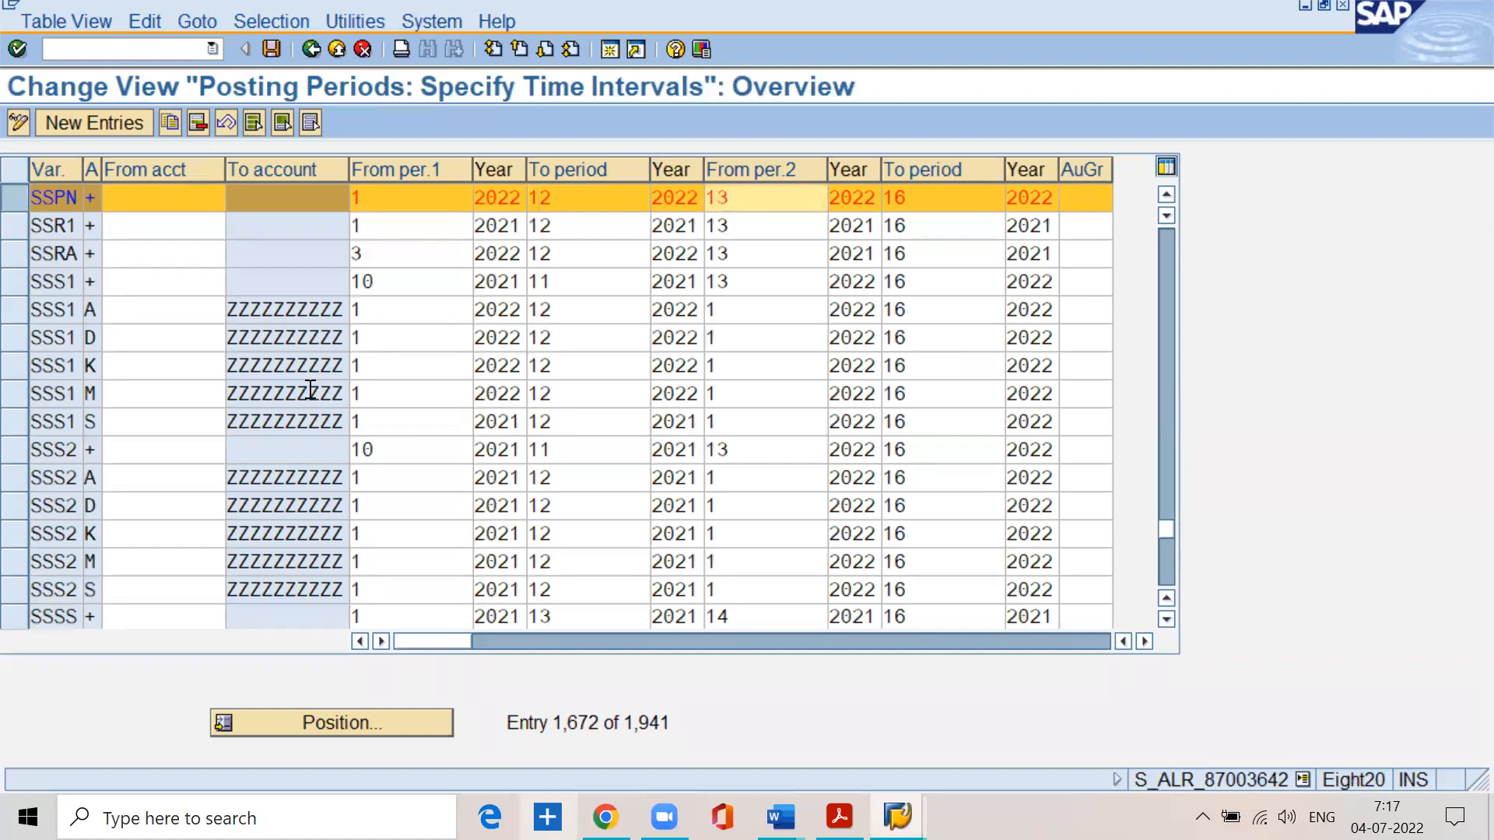
left_click(367, 201)
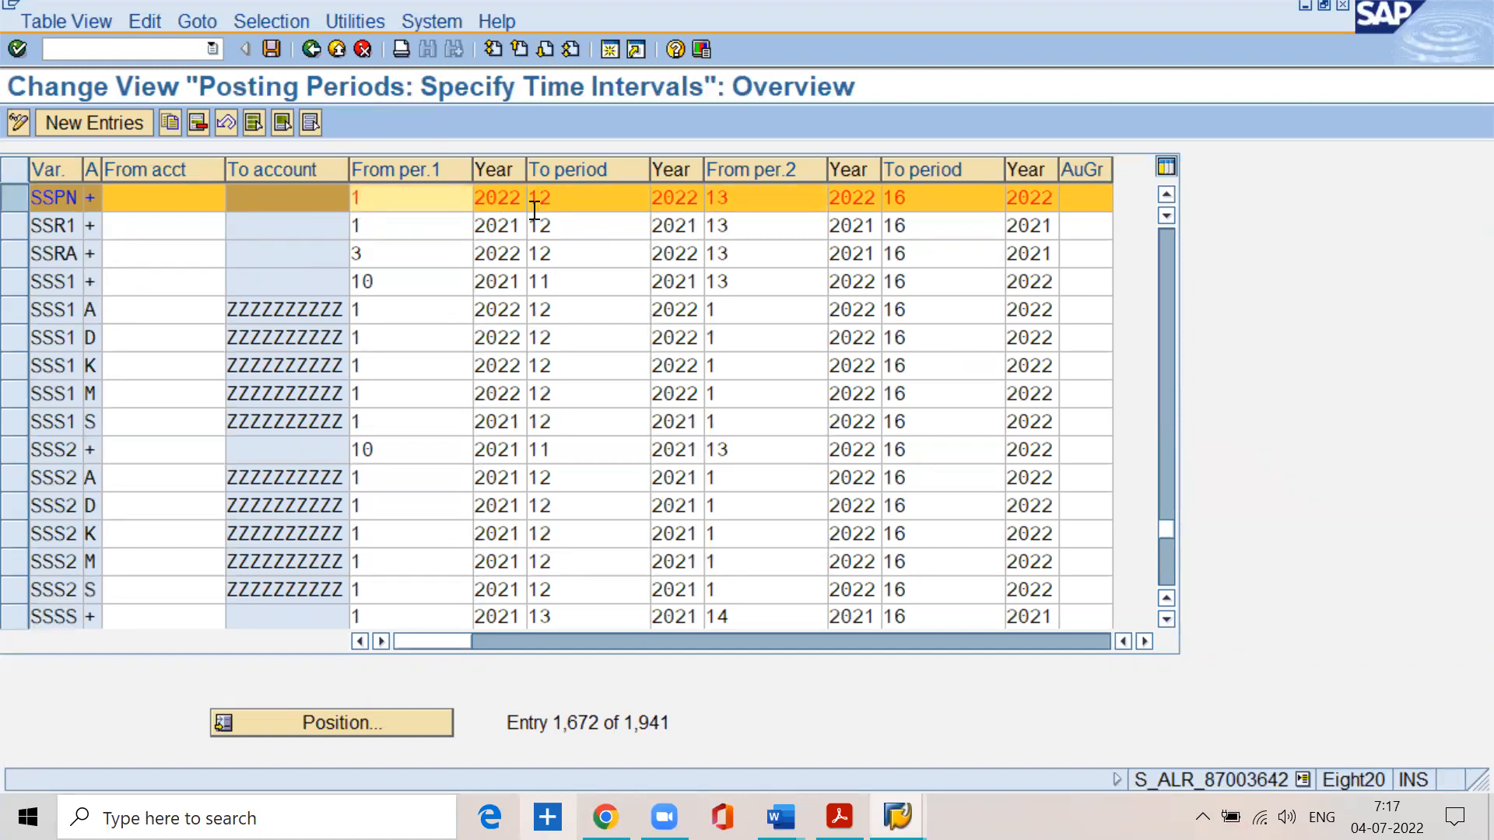
left_click(557, 200)
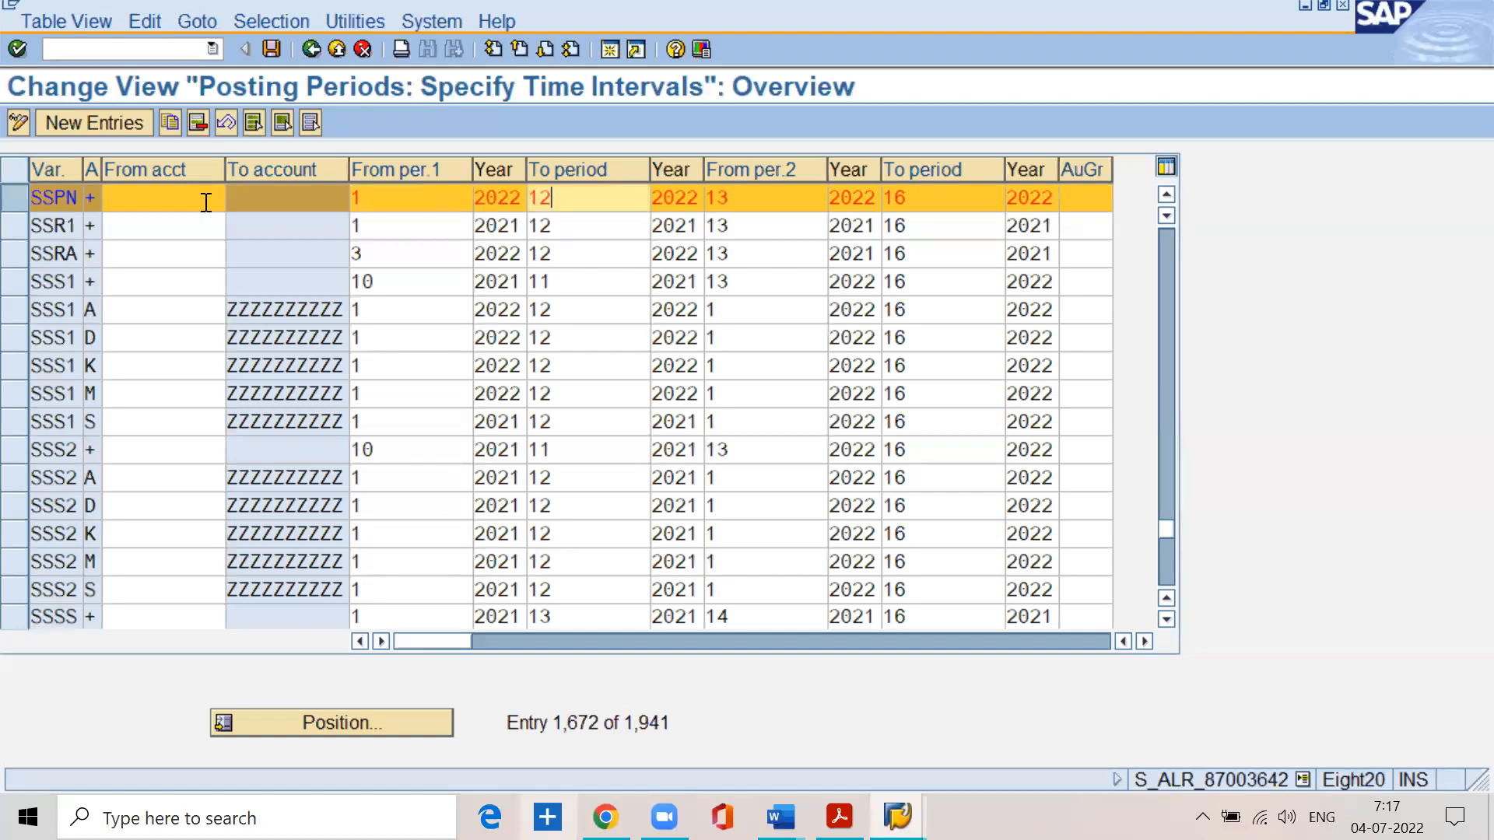
left_click(70, 199)
double_click(45, 200)
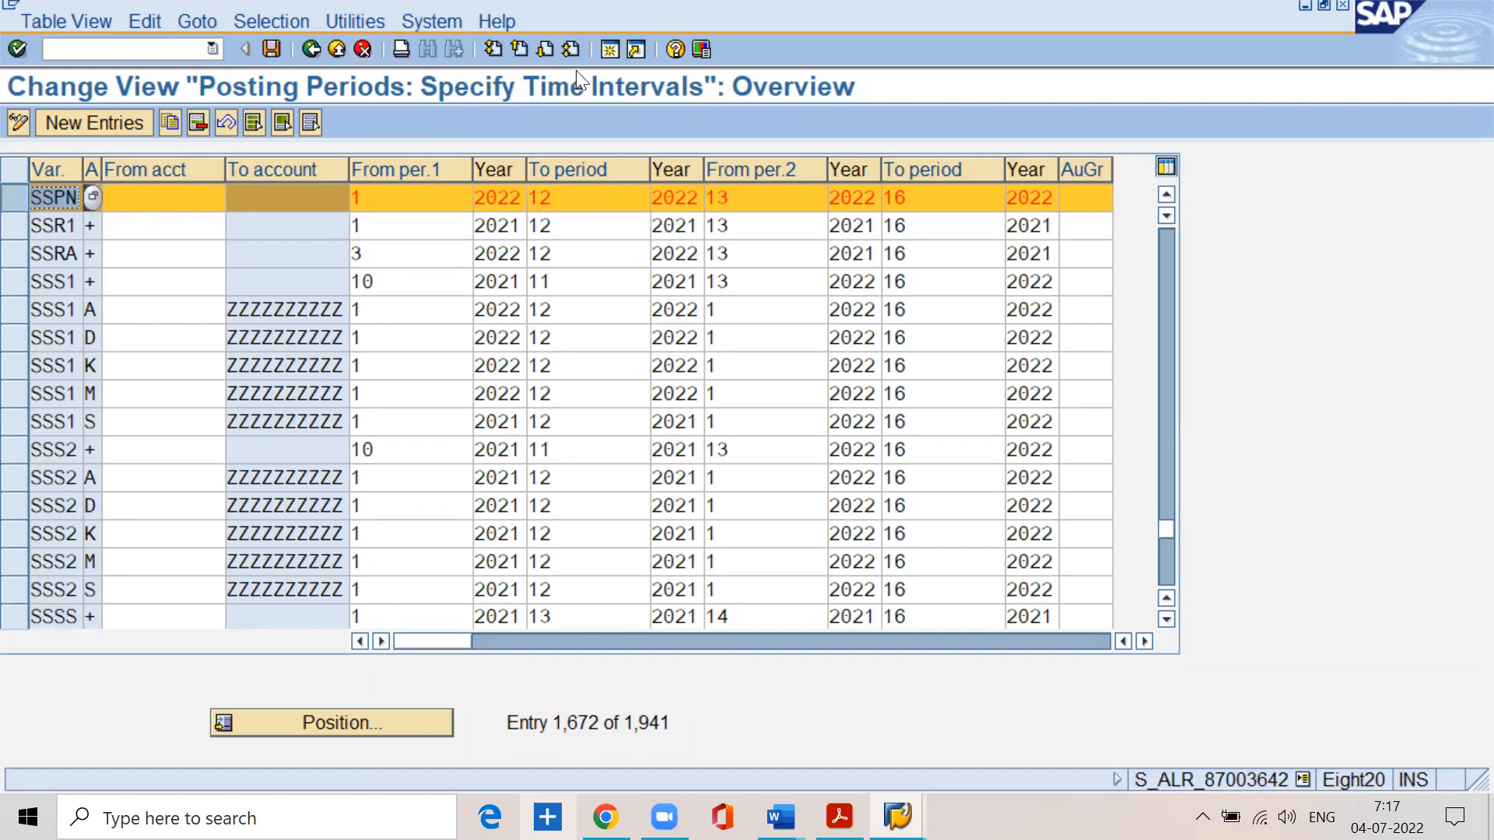
- Open a new session and start transaction OPVAR for assigning company codes to posting period variants
left_click(606, 50)
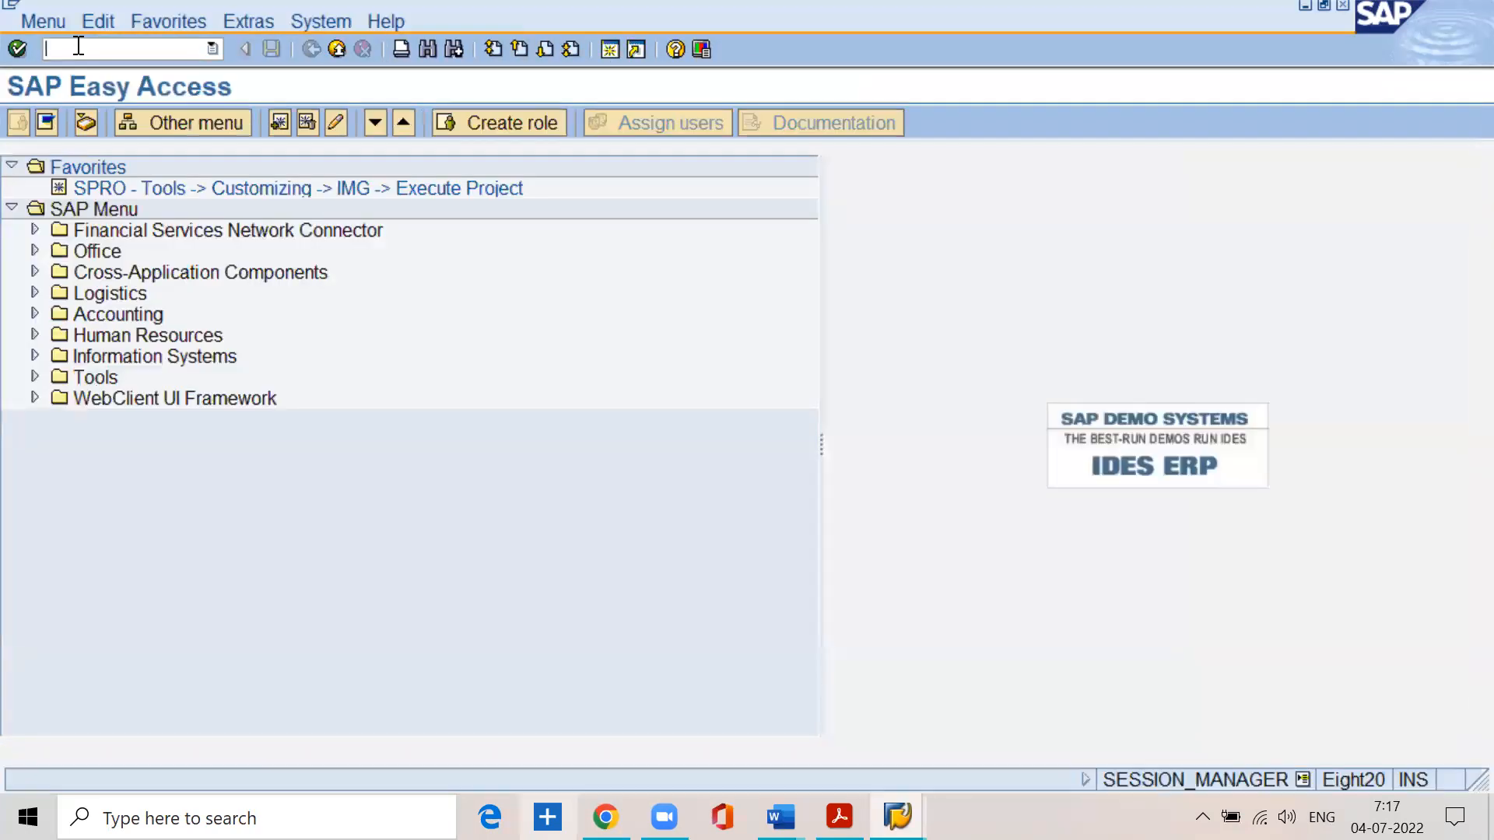
type("/n")
type("opvar")
key("Return")
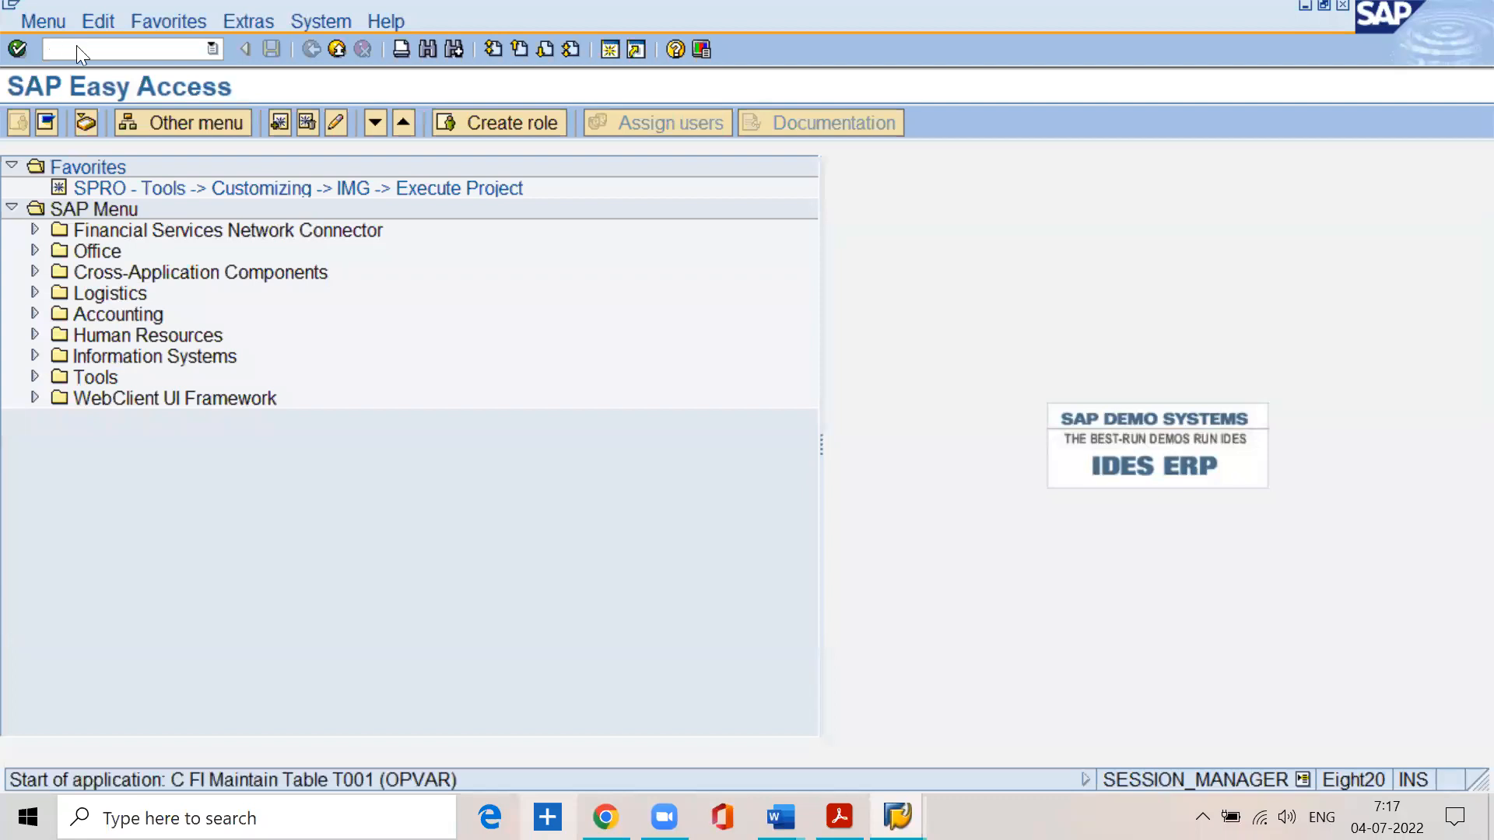
- Locate company code SSPN in the assignment table and check its assigned posting period variant
left_click(369, 722)
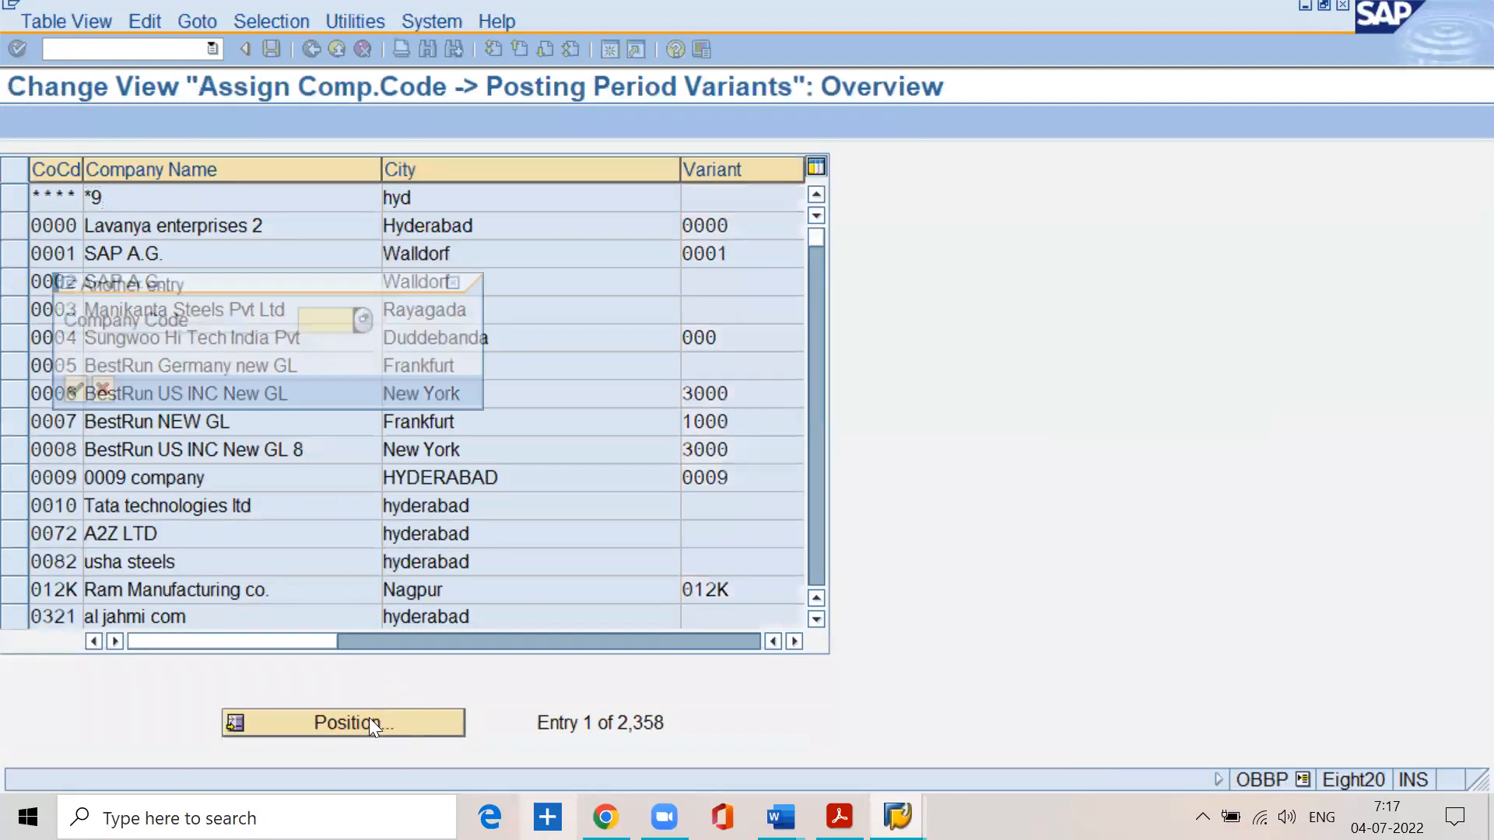
type("sspn")
key("Return")
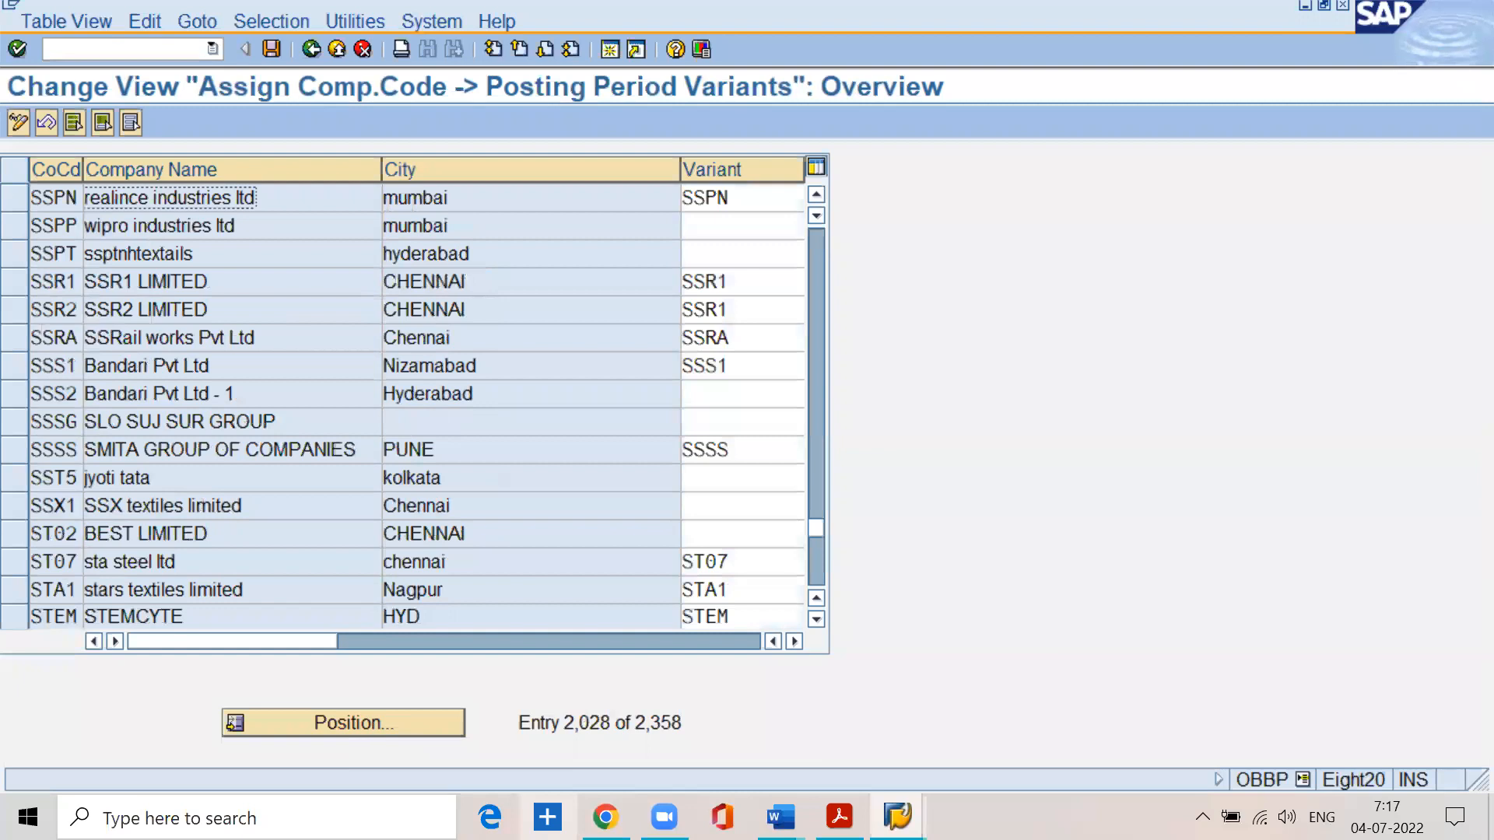
left_click_drag(738, 197, 652, 200)
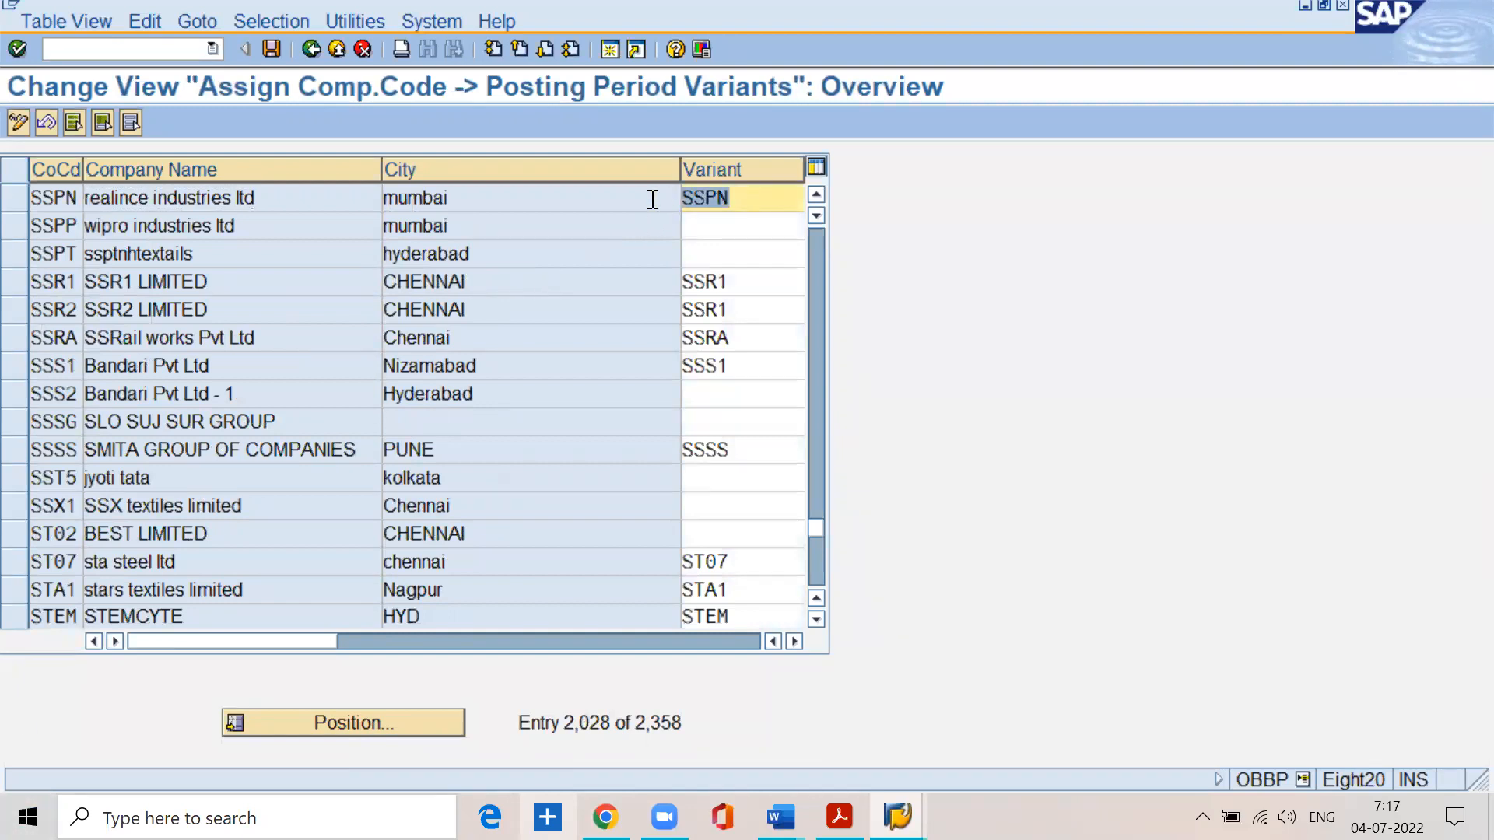
left_click_drag(86, 196, 16, 196)
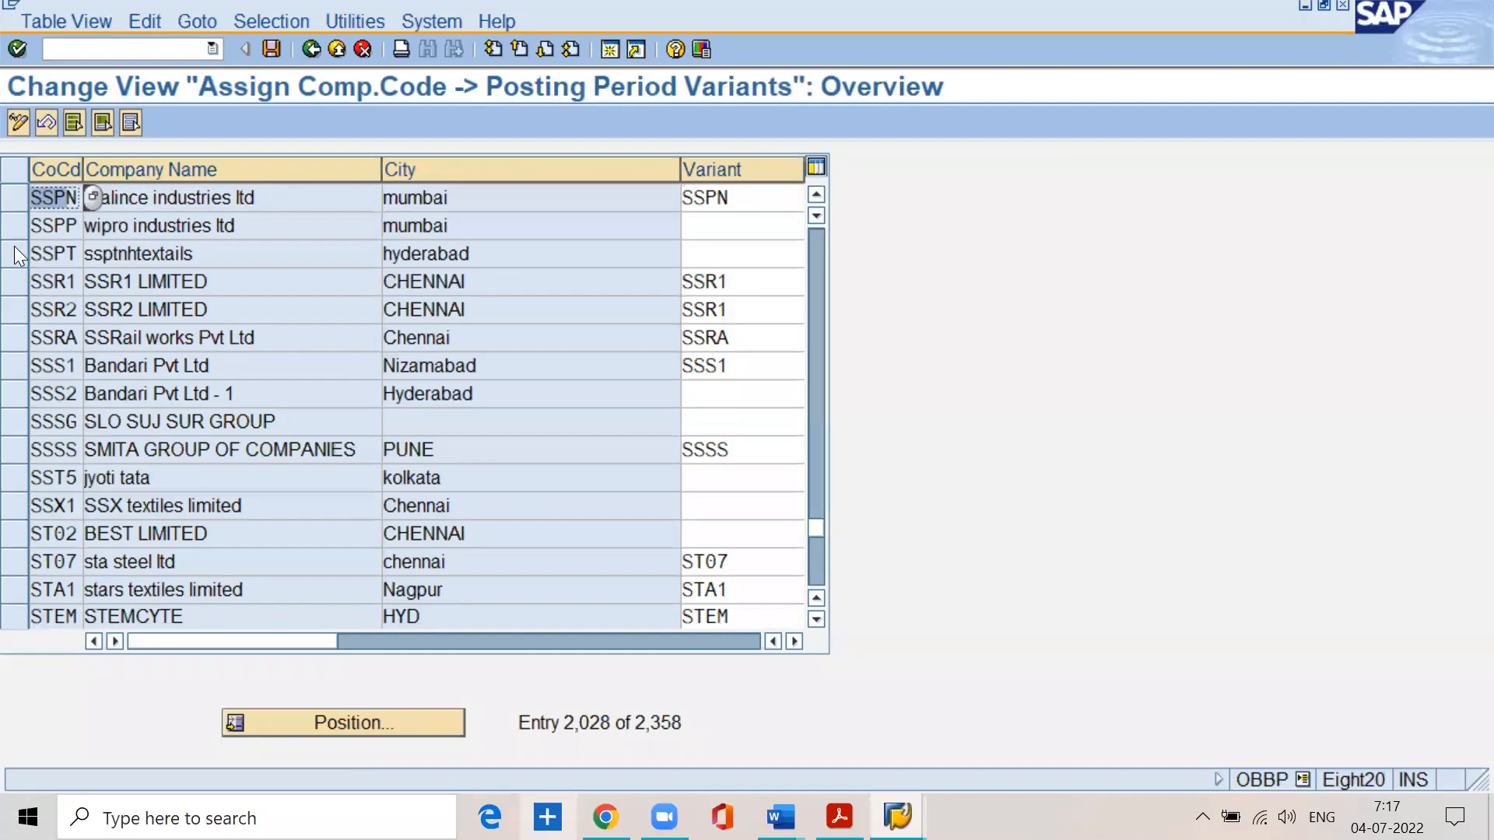
left_click_drag(767, 196, 674, 196)
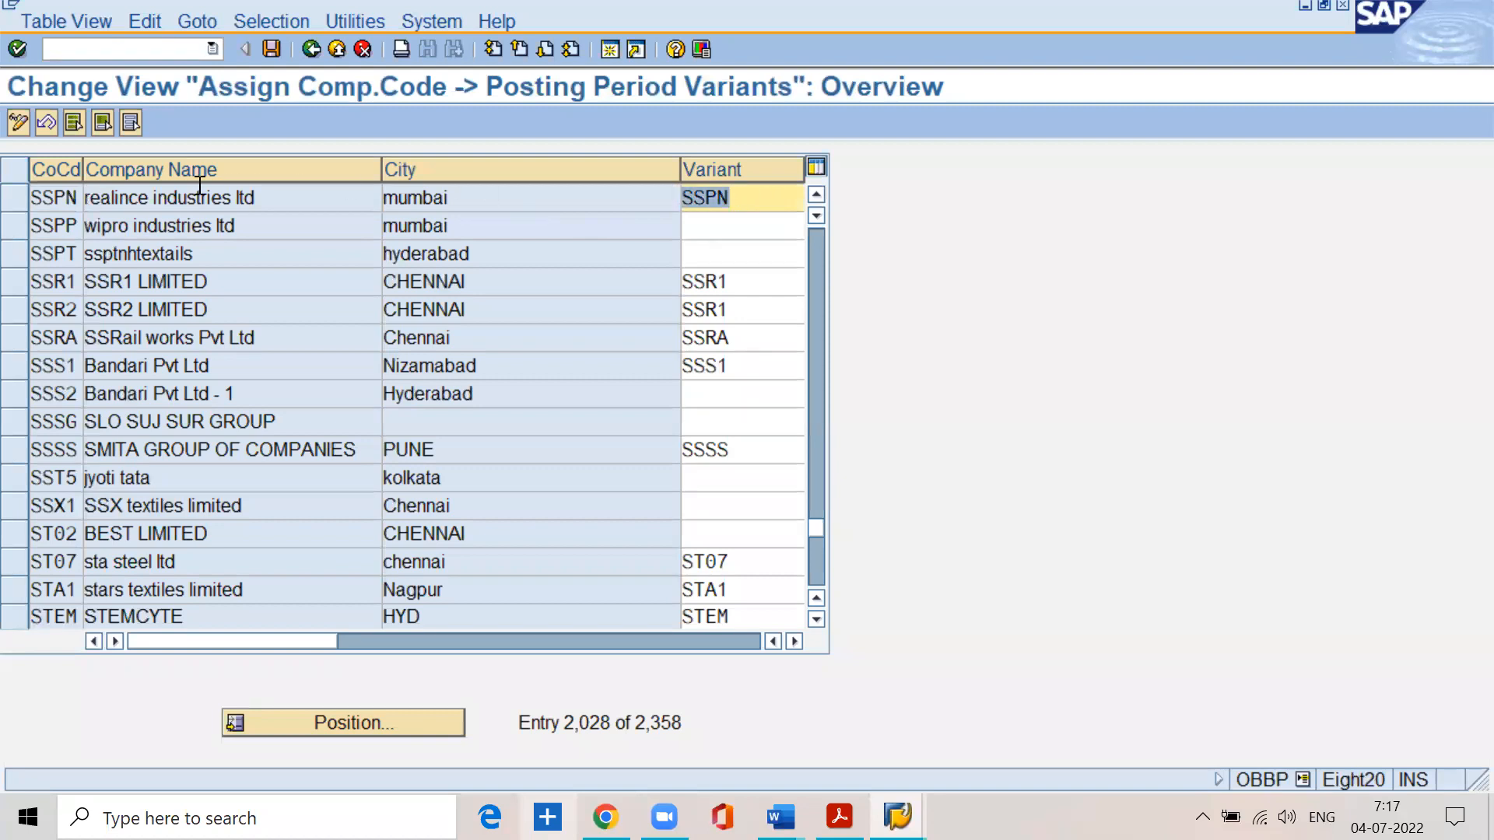
left_click(65, 195)
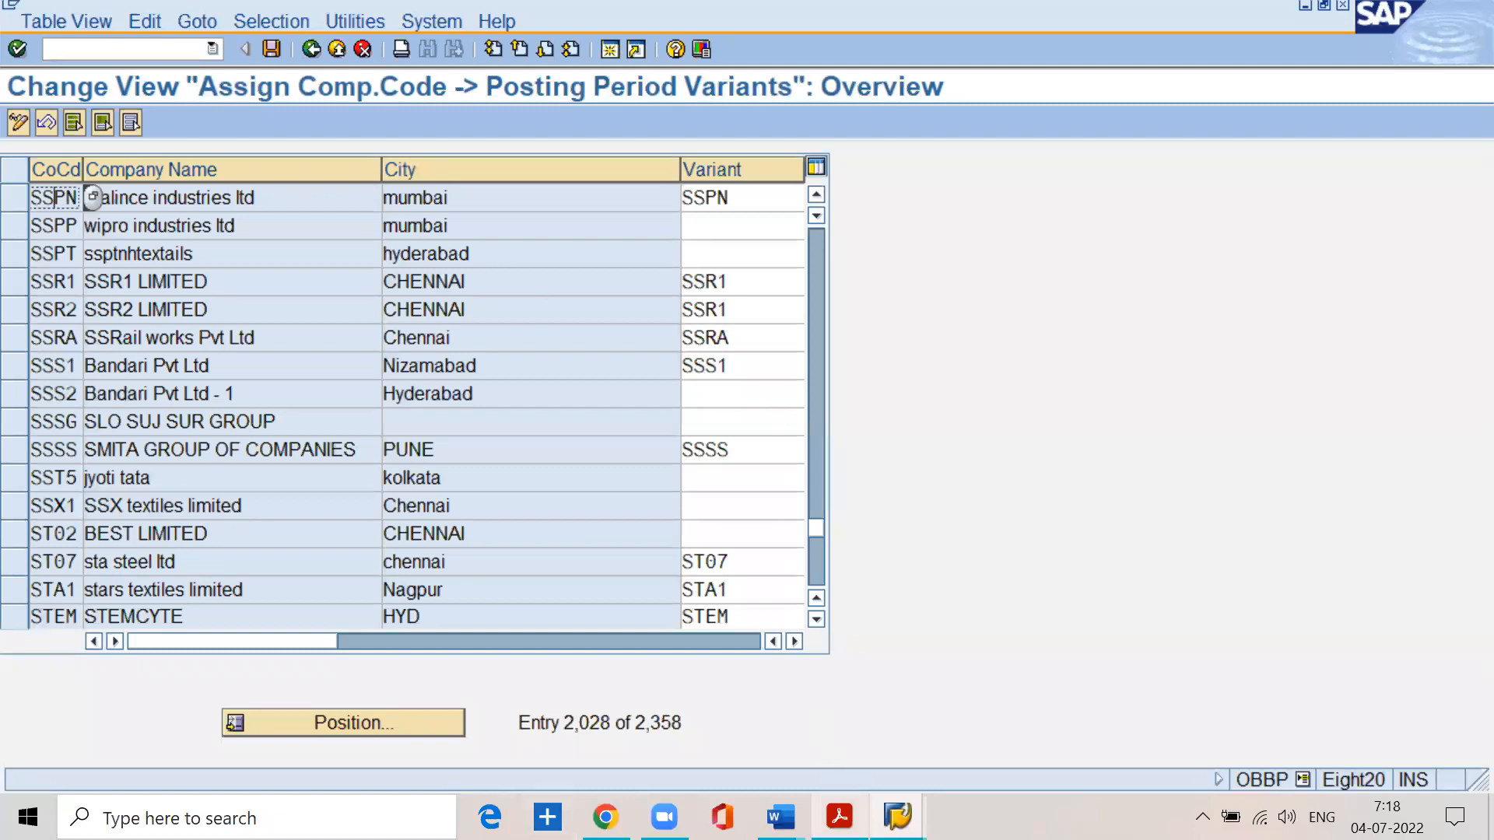
- Return to the posting periods session and examine the account range fields of the SSPN entry
mouse_move(896, 817)
left_click(872, 746)
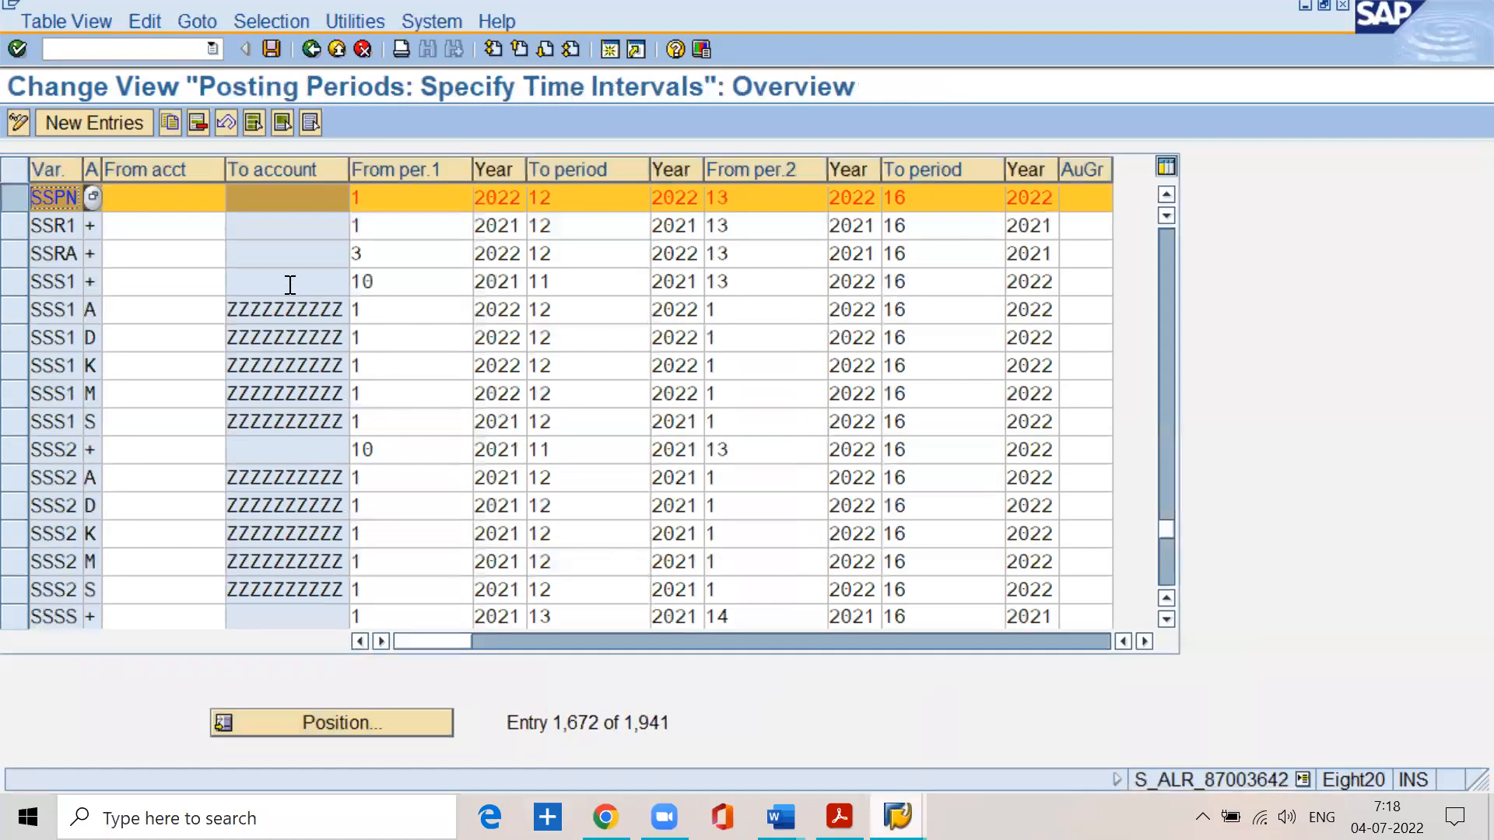
left_click(166, 200)
left_click(278, 197)
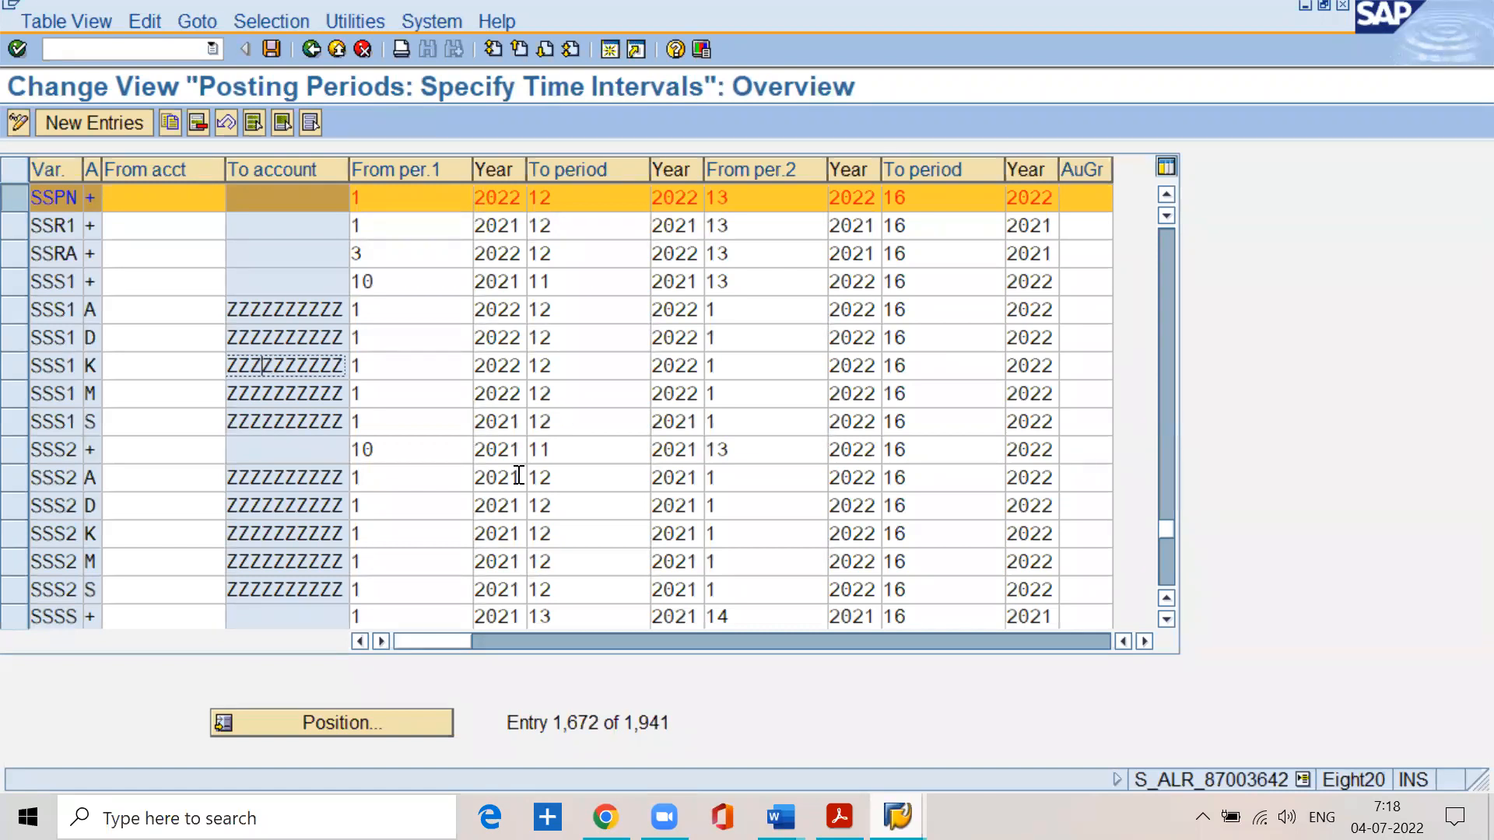
- Switch to BASIC SETTINGS.pdf in Acrobat Reader and find the topic on document types and number ranges
left_click(839, 817)
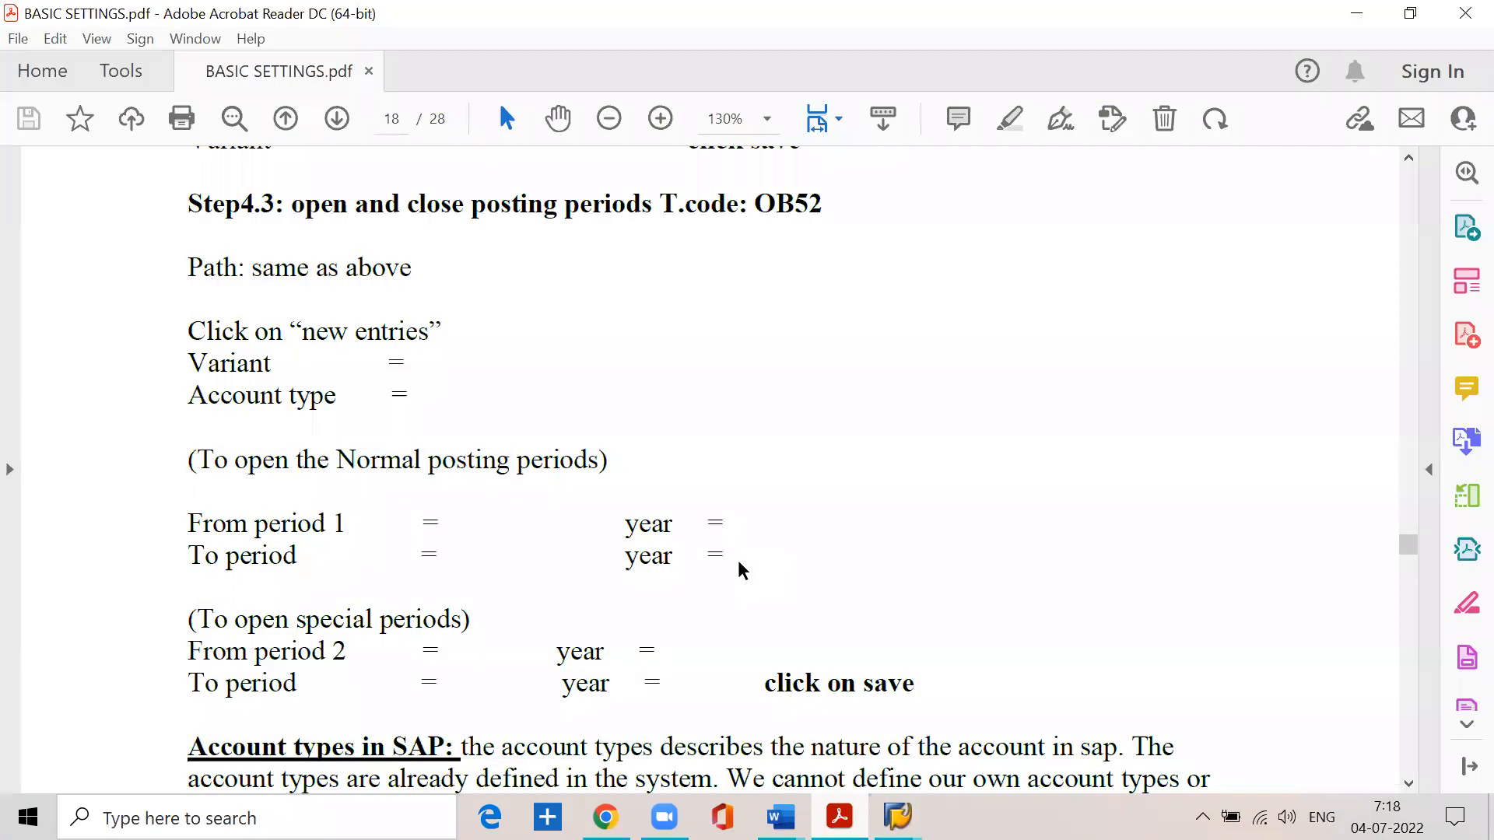
scroll(738, 562, "down", 10)
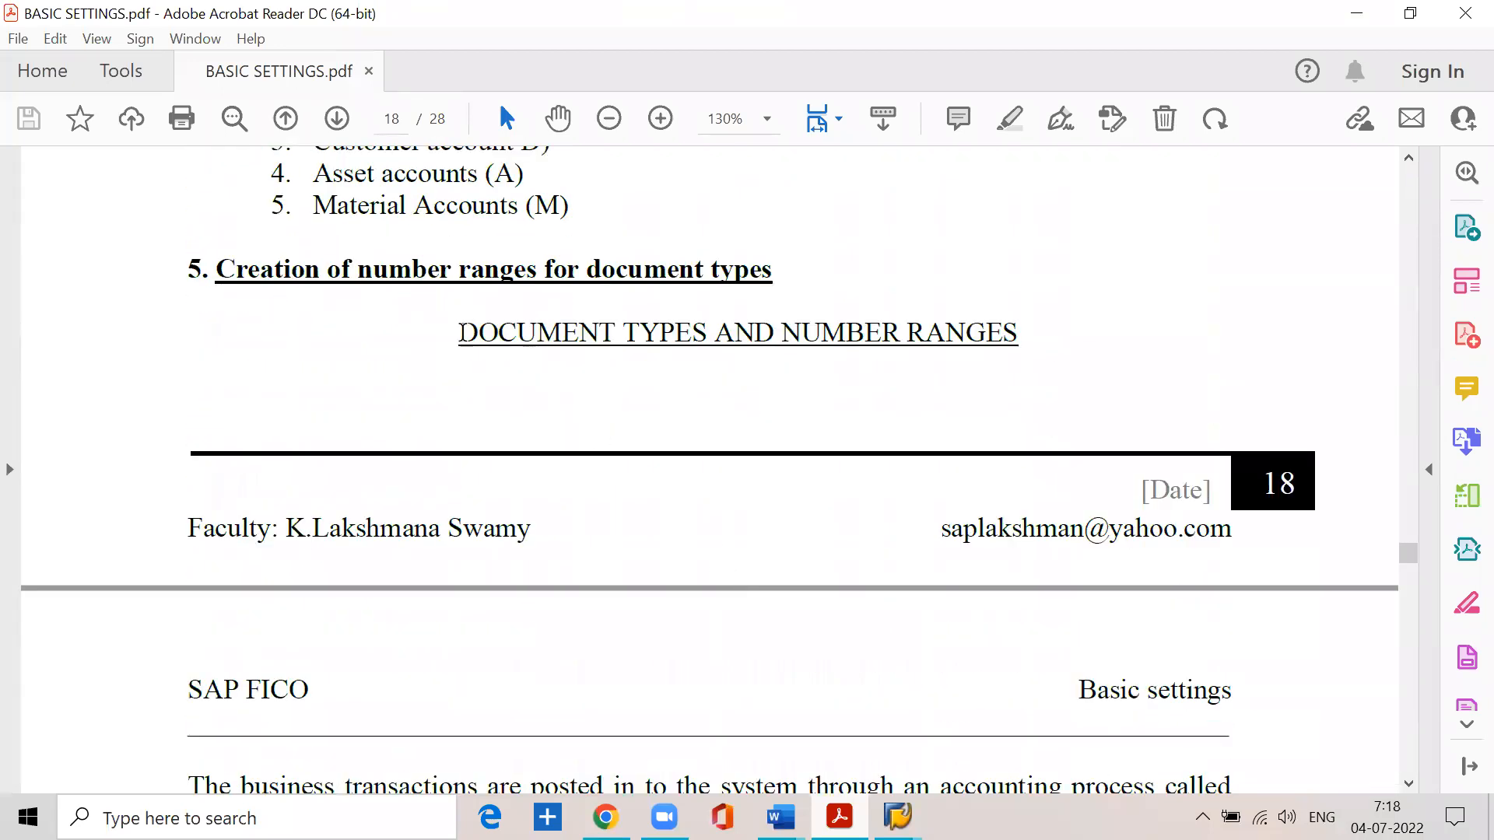
left_click_drag(458, 331, 1006, 352)
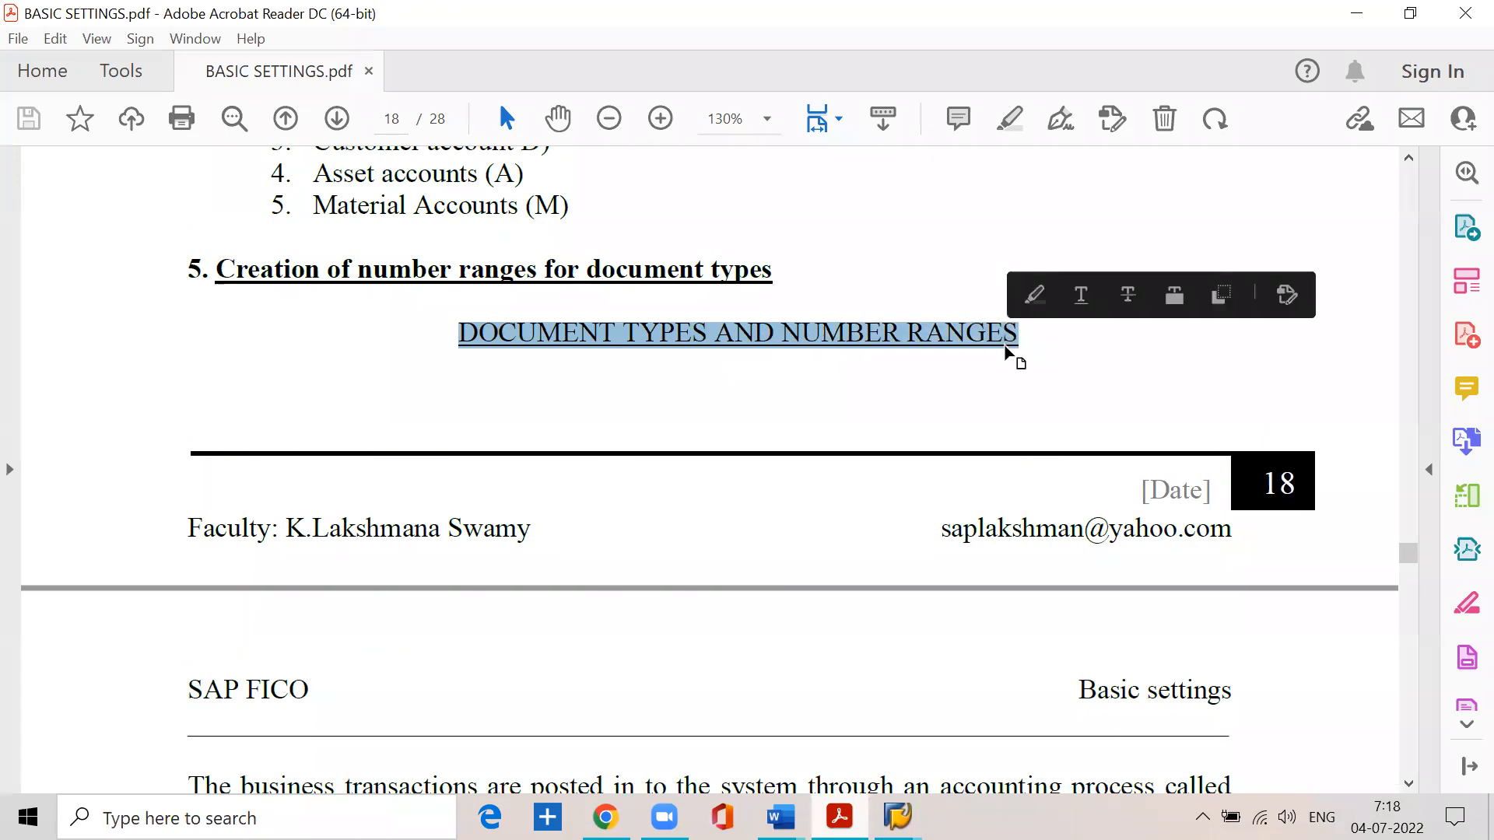
left_click(675, 43)
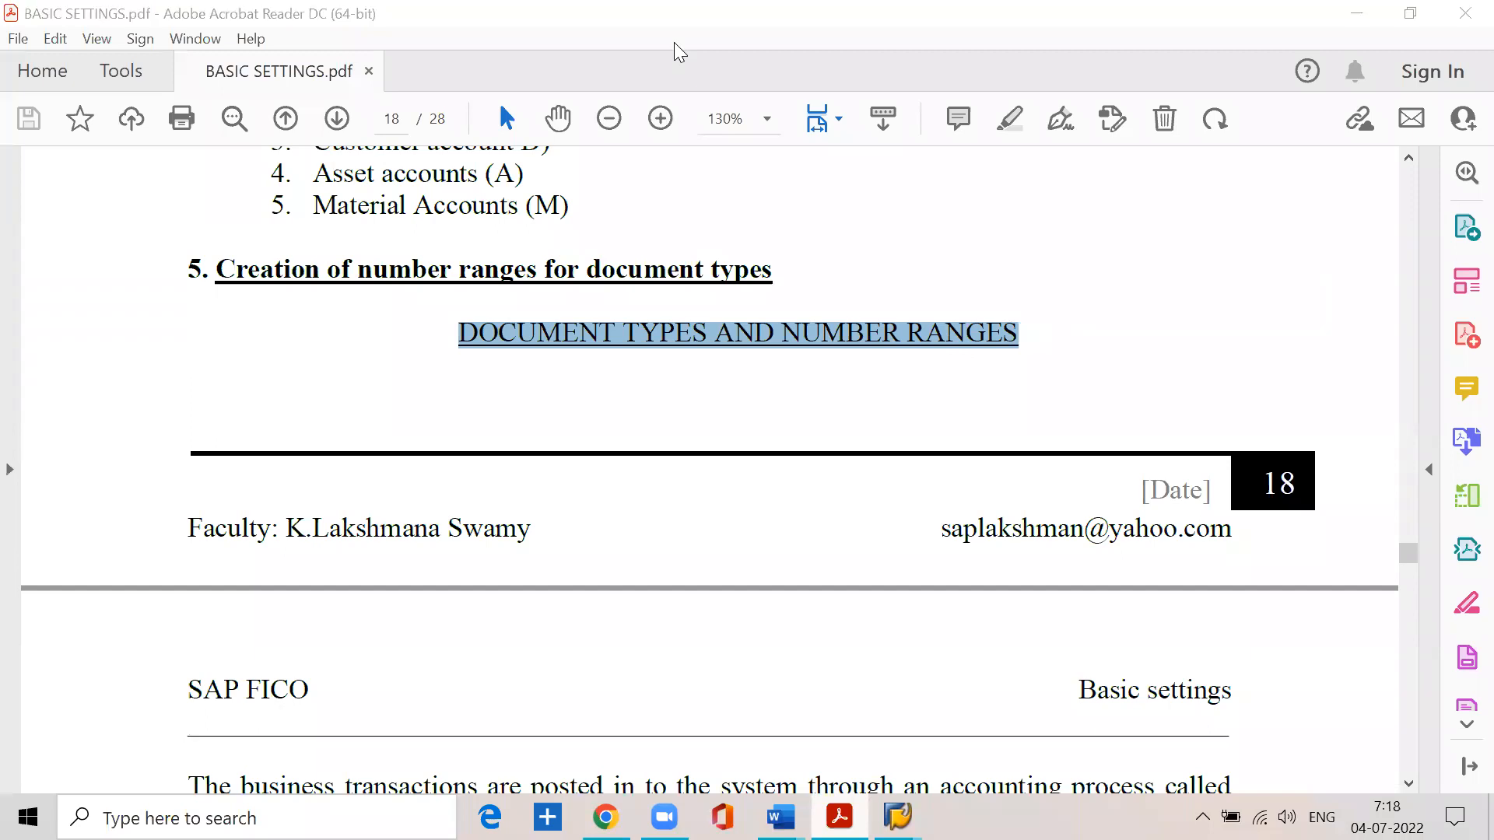